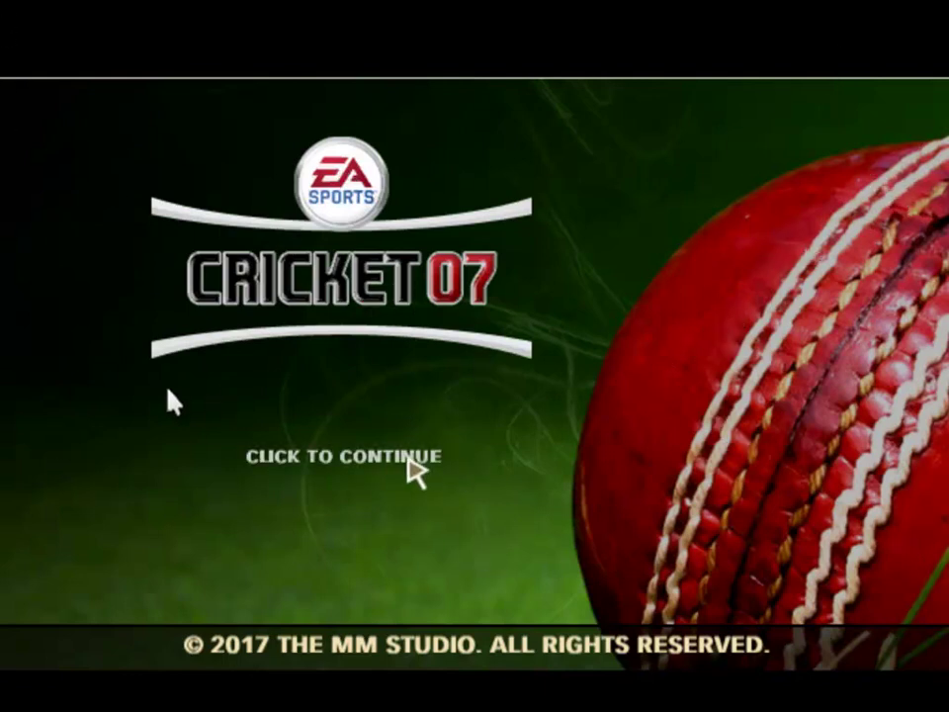
- End the running EA SPORTS Cricket 07 task in Task Manager and refresh the desktop
{"action": "key", "text": "alt+F4"}
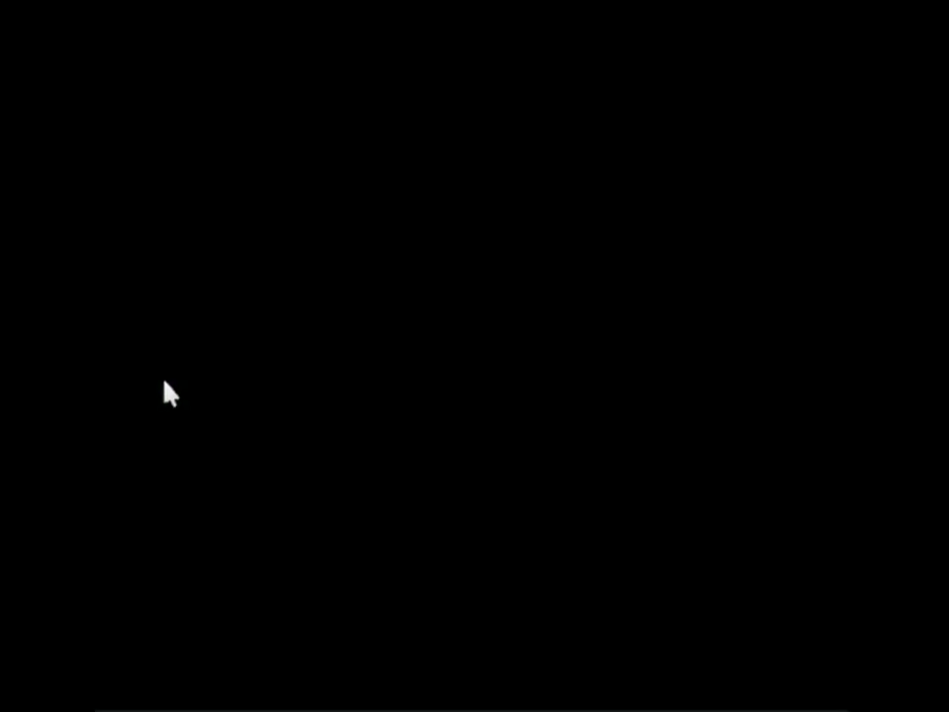
{"action": "key", "text": "ctrl+shift+Escape"}
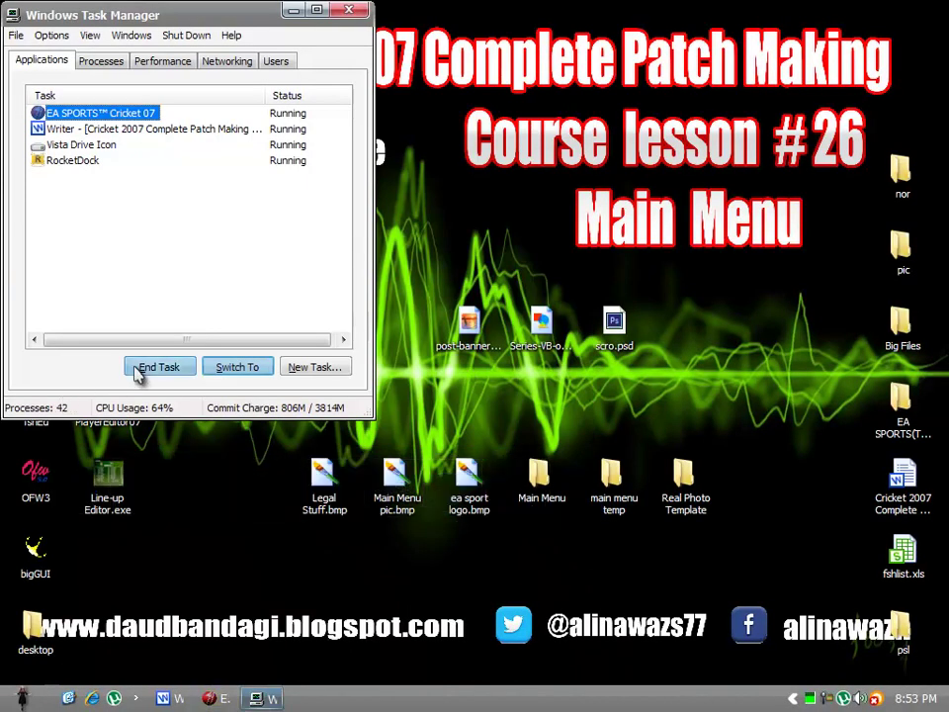
{"action": "left_click", "coordinate": [139, 371]}
{"action": "key", "text": "alt+F4"}
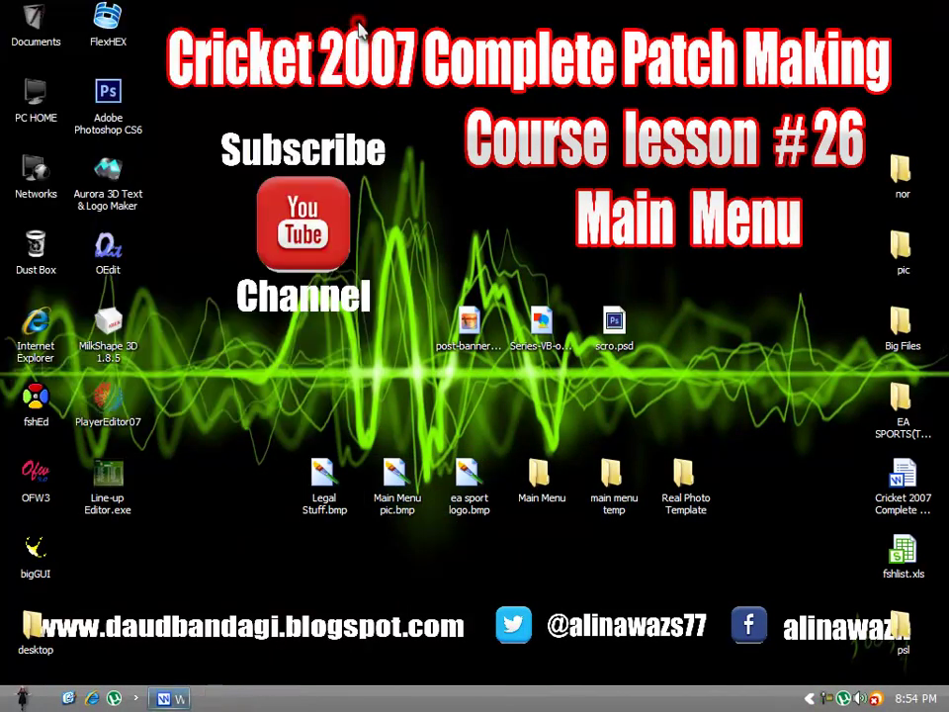
{"action": "right_click", "coordinate": [346, 22]}
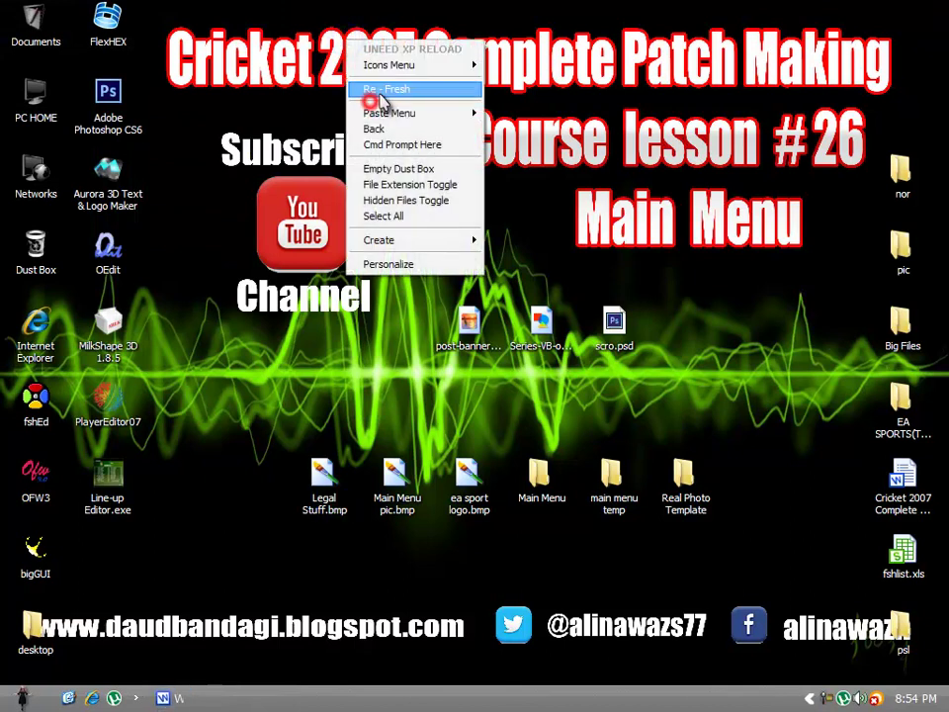
{"action": "right_click", "coordinate": [381, 95]}
{"action": "left_click", "coordinate": [415, 143]}
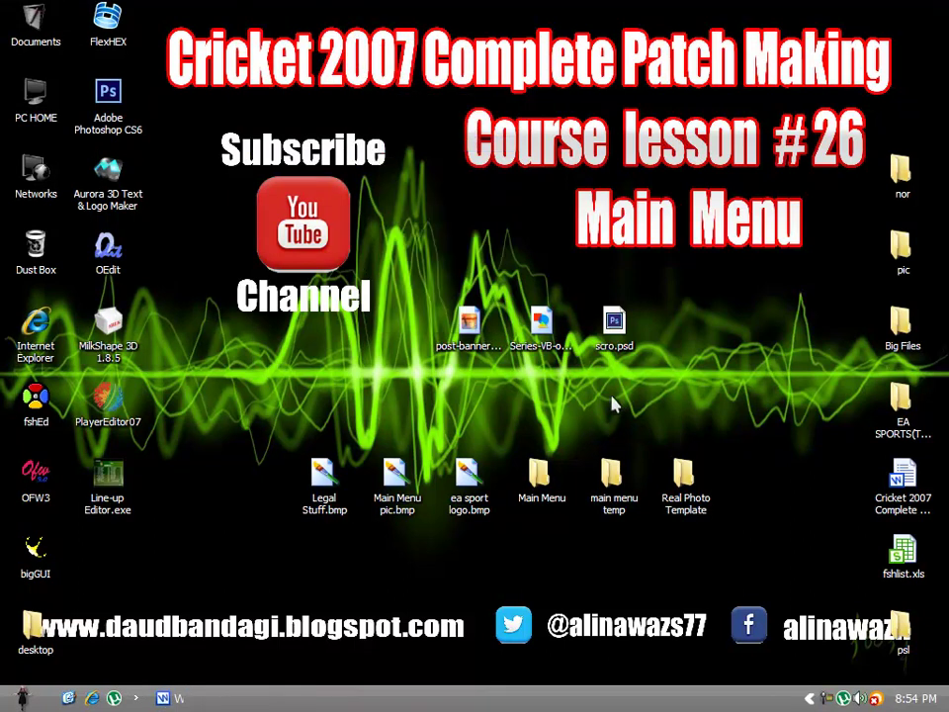
- Open the Main Menu folder on the desktop and look over its FSH files
{"action": "double_click", "coordinate": [554, 464]}
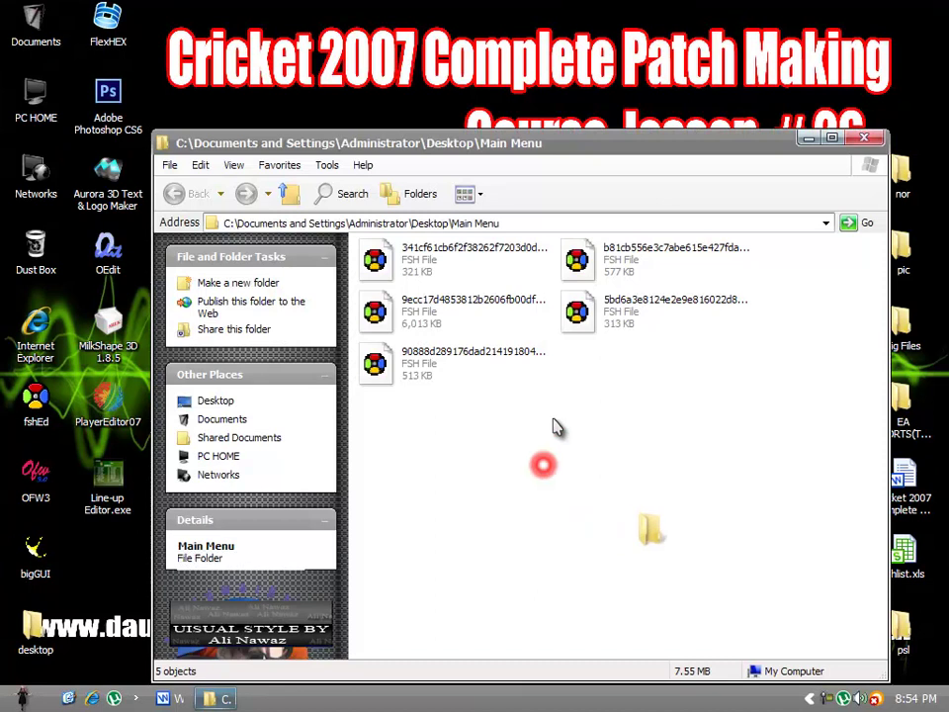
{"action": "left_click_drag", "start_coordinate": [729, 413], "coordinate": [413, 259]}
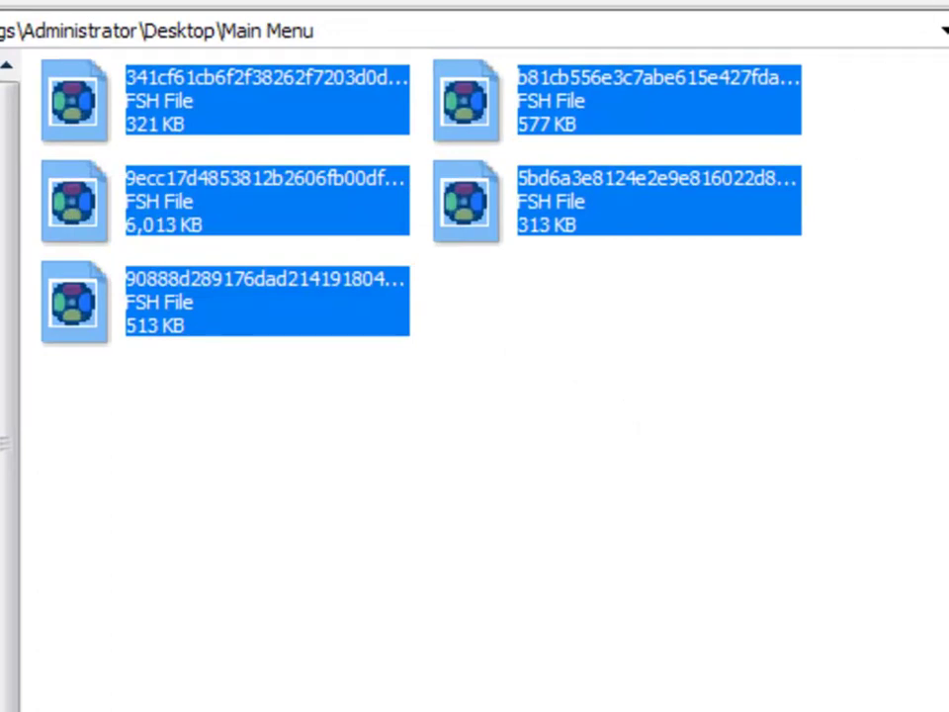
{"action": "left_click", "coordinate": [519, 368]}
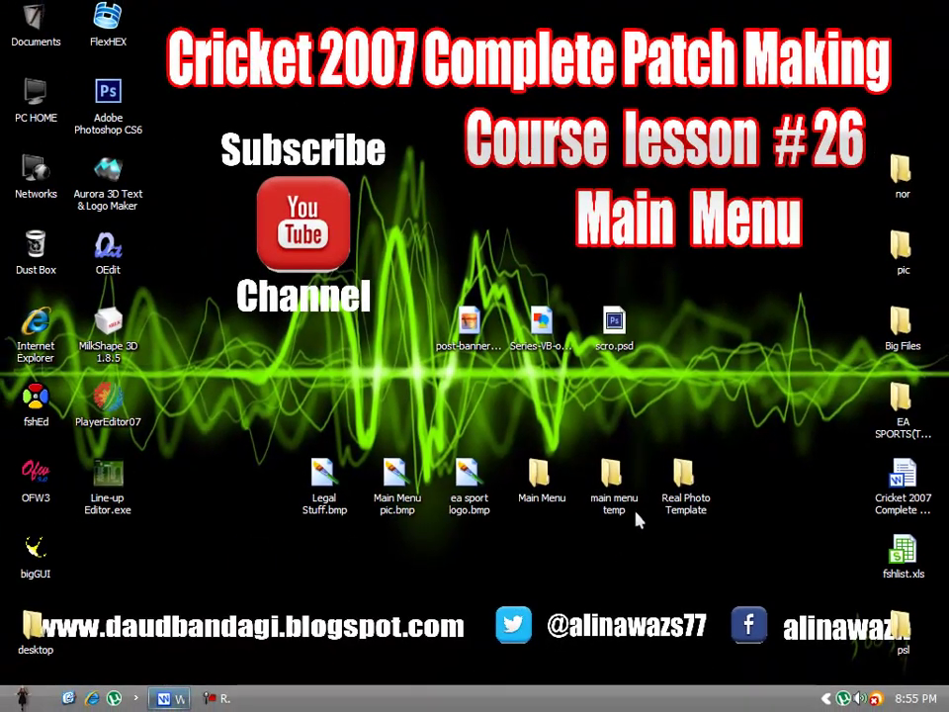
- Refresh the desktop, launch Adobe Photoshop CS6 and minimize its window
{"action": "right_click", "coordinate": [650, 256]}
{"action": "left_click", "coordinate": [683, 304]}
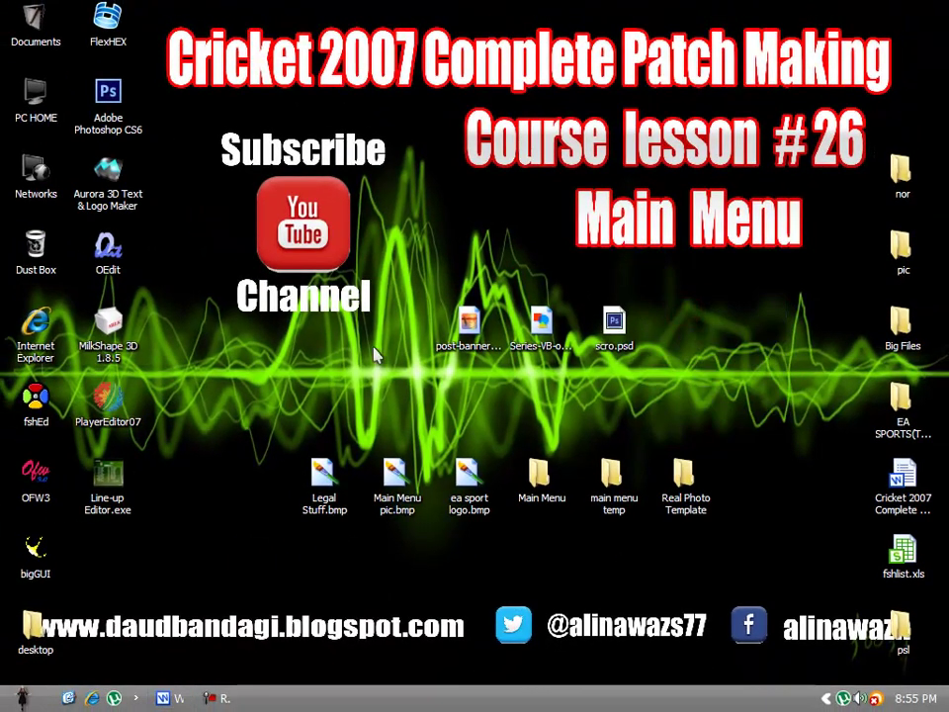
{"action": "double_click", "coordinate": [109, 93]}
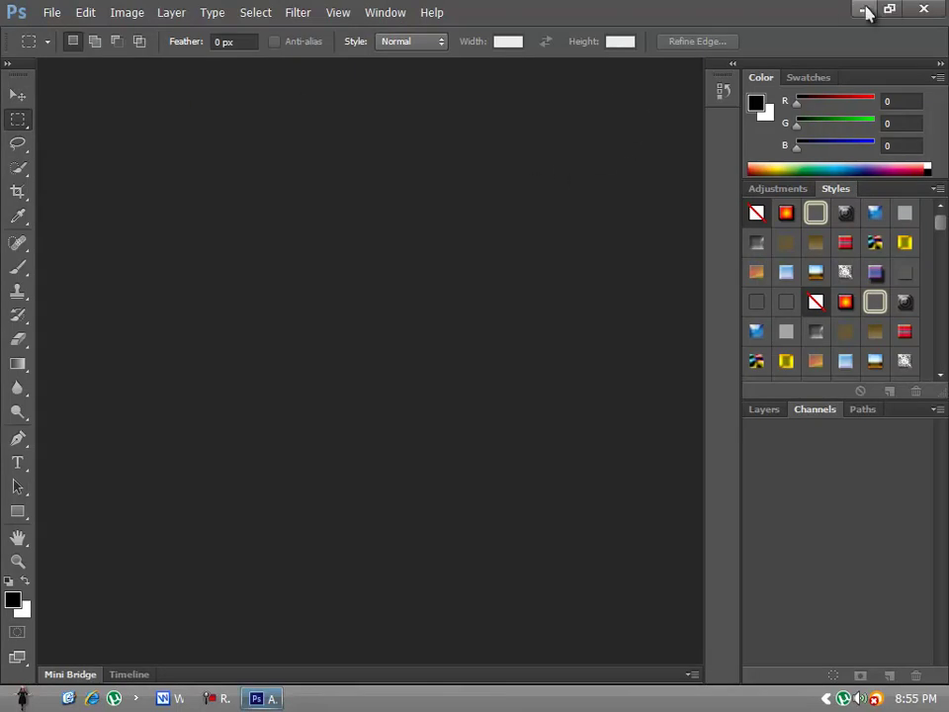
{"action": "left_click", "coordinate": [864, 10]}
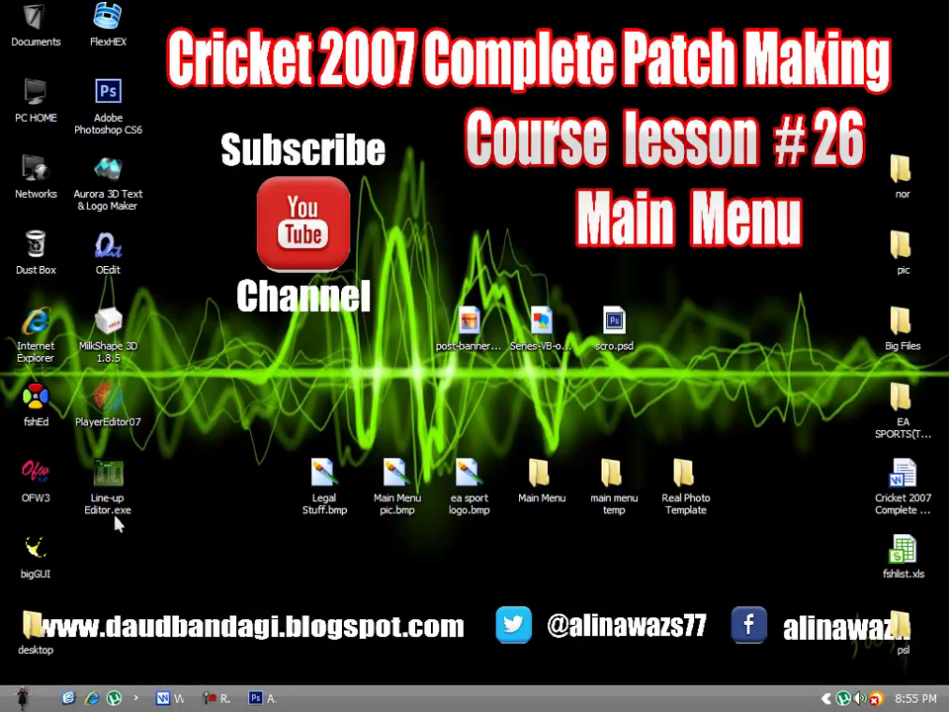
- Look up the Legal Stuff file code in the lesson document and move 90888d289176dad214191804e309f96f.fsh from the Main Menu folder to the desktop
{"action": "left_click", "coordinate": [168, 698]}
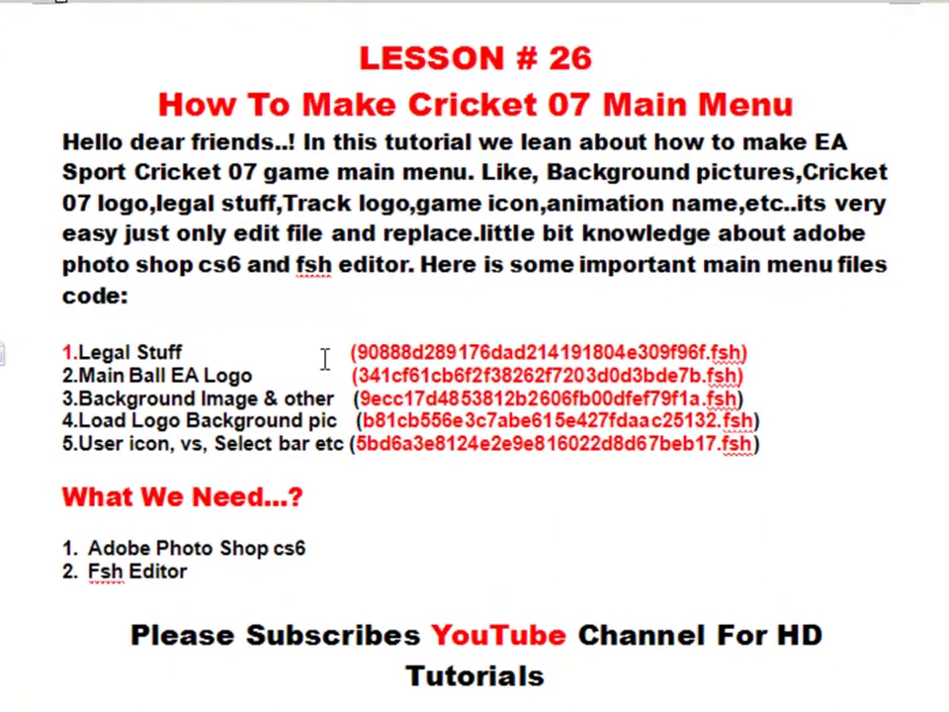
{"action": "left_click_drag", "start_coordinate": [358, 351], "coordinate": [716, 351]}
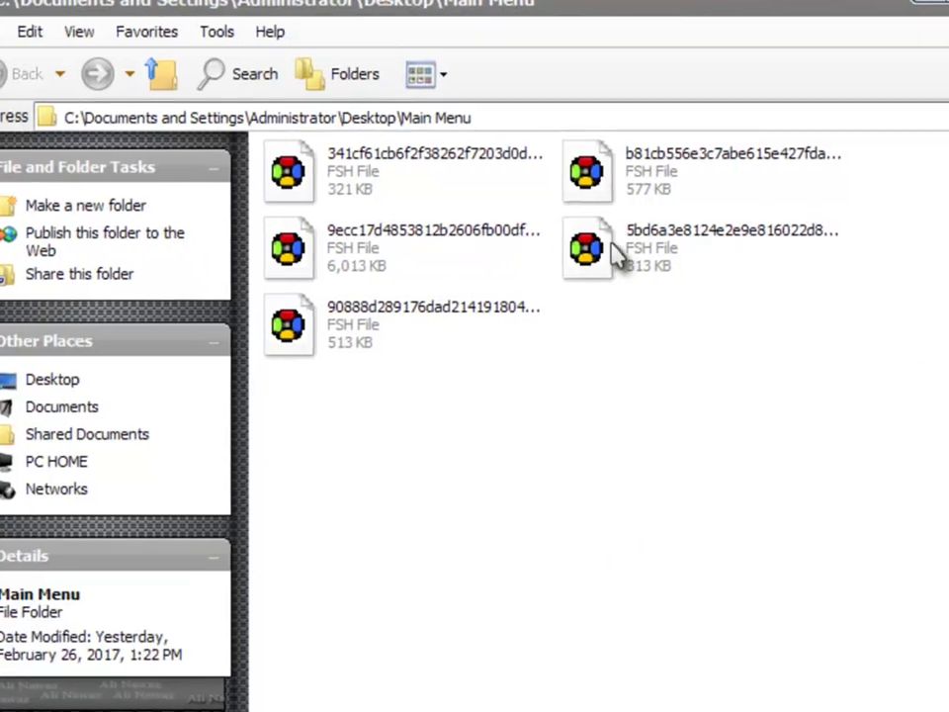
{"action": "right_click", "coordinate": [302, 315]}
{"action": "left_click", "coordinate": [367, 637]}
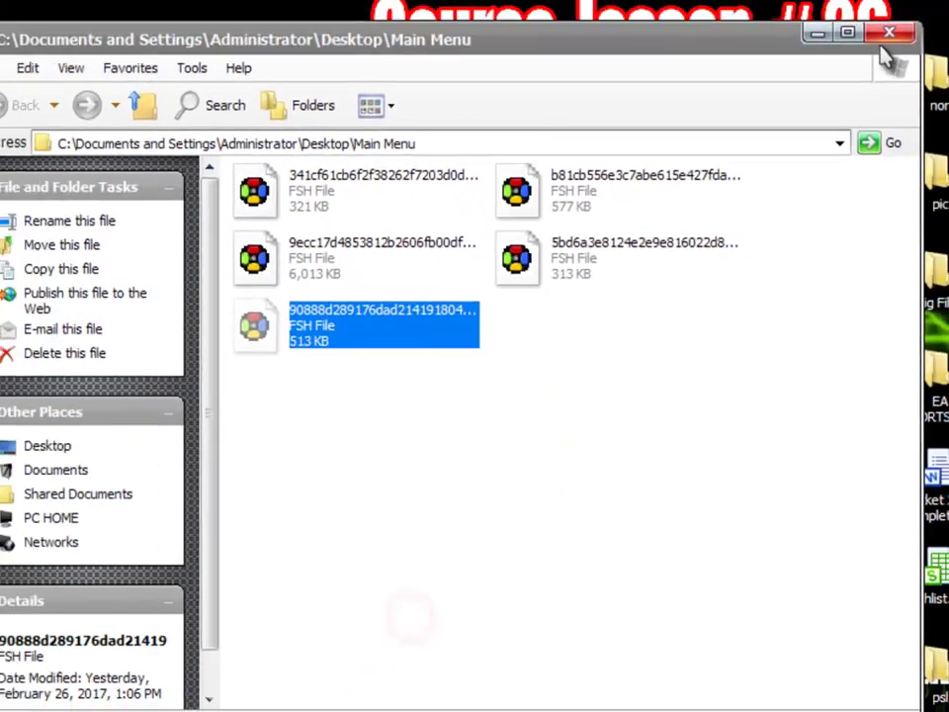
{"action": "left_click", "coordinate": [889, 33]}
{"action": "right_click", "coordinate": [417, 388]}
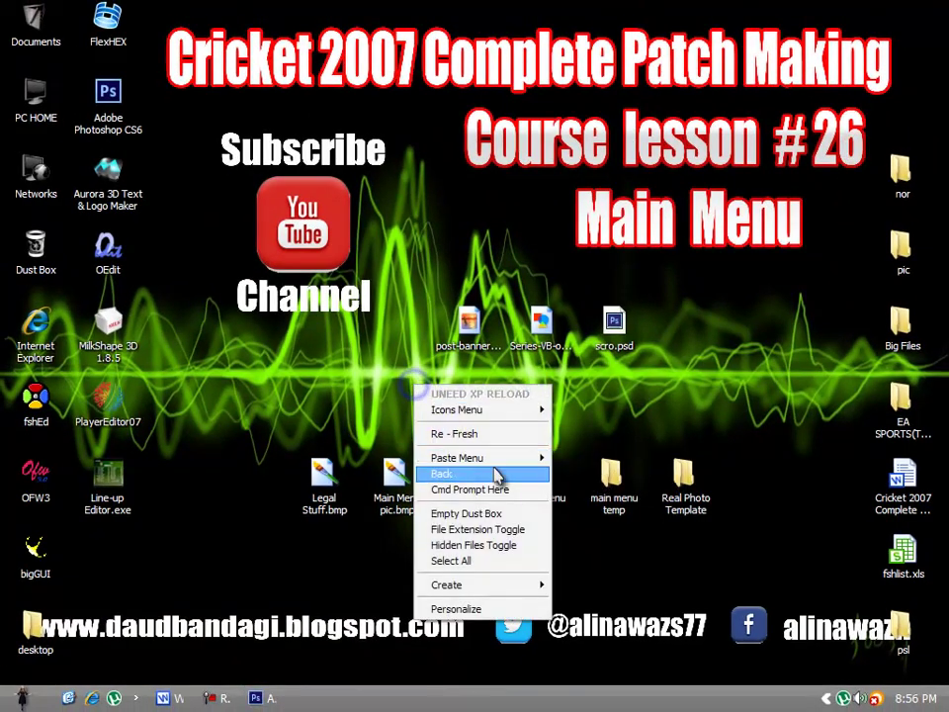
{"action": "mouse_move", "coordinate": [546, 469]}
{"action": "left_click", "coordinate": [577, 458]}
{"action": "left_click_drag", "start_coordinate": [410, 395], "coordinate": [712, 415]}
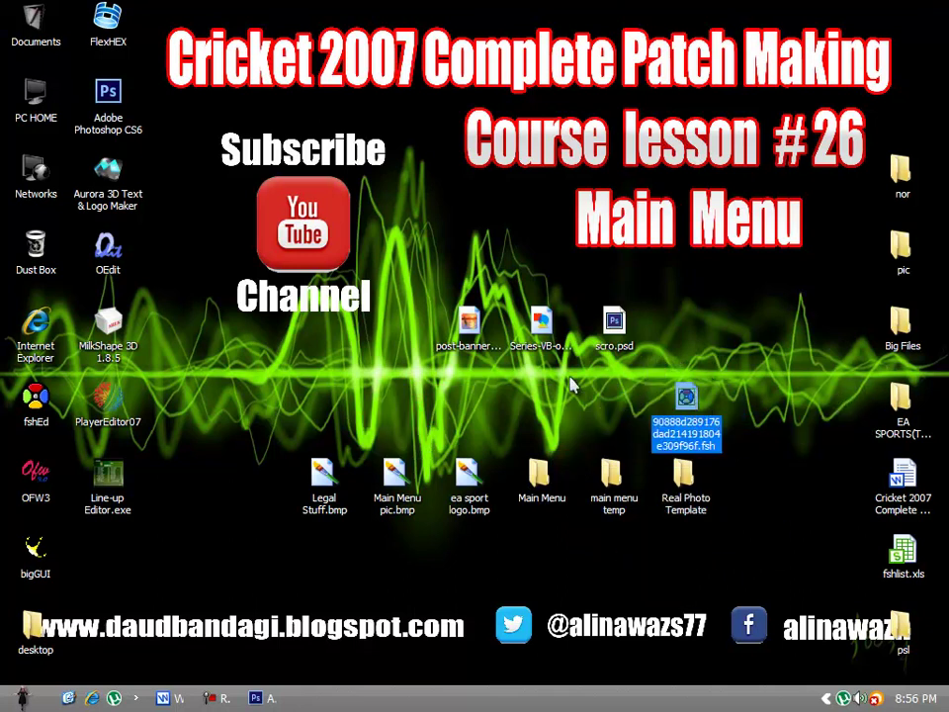
- Preview post-banner.jpg in the picture viewer and close it
{"action": "double_click", "coordinate": [469, 321]}
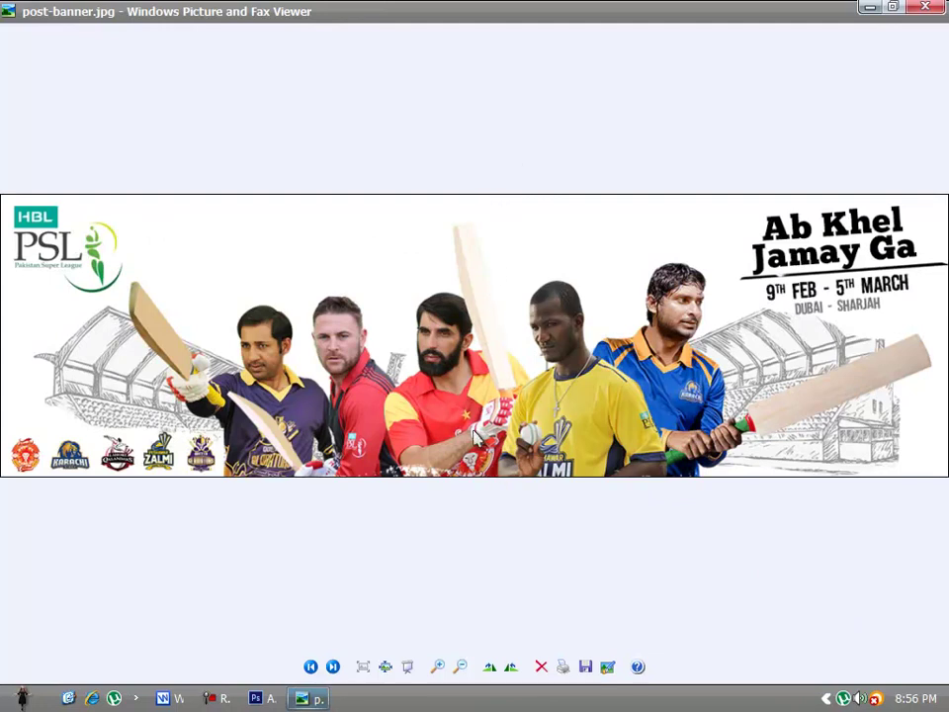
{"action": "left_click", "coordinate": [925, 8]}
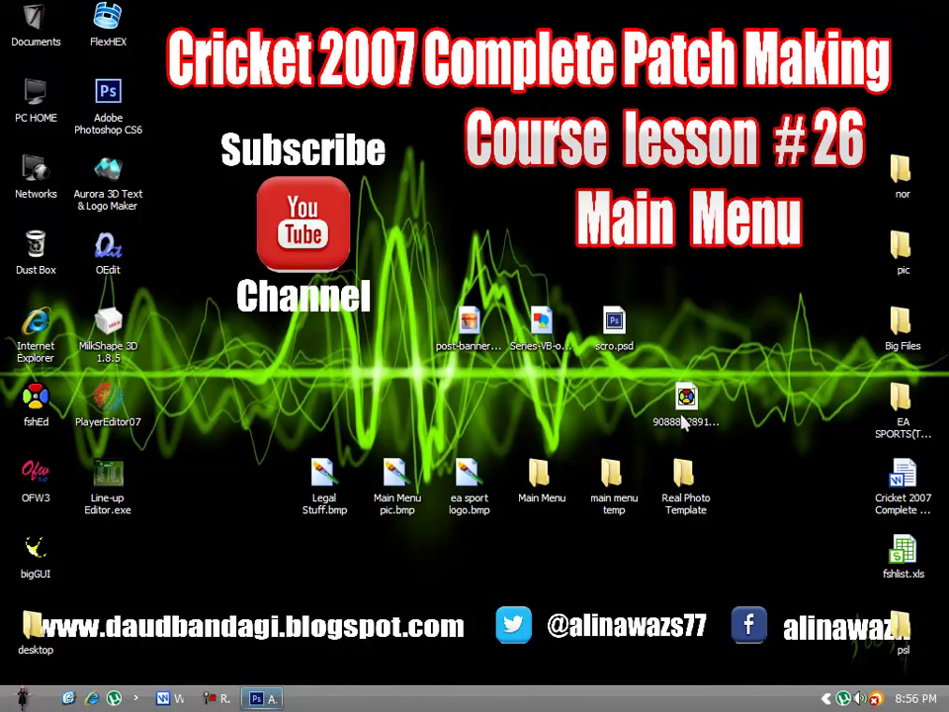
- Place the 90888d289176dad214191804e309f96f.fsh icon above Legal Stuff.bmp on the desktop and open that FSH file in fshEd
{"action": "left_click_drag", "start_coordinate": [686, 395], "coordinate": [325, 396]}
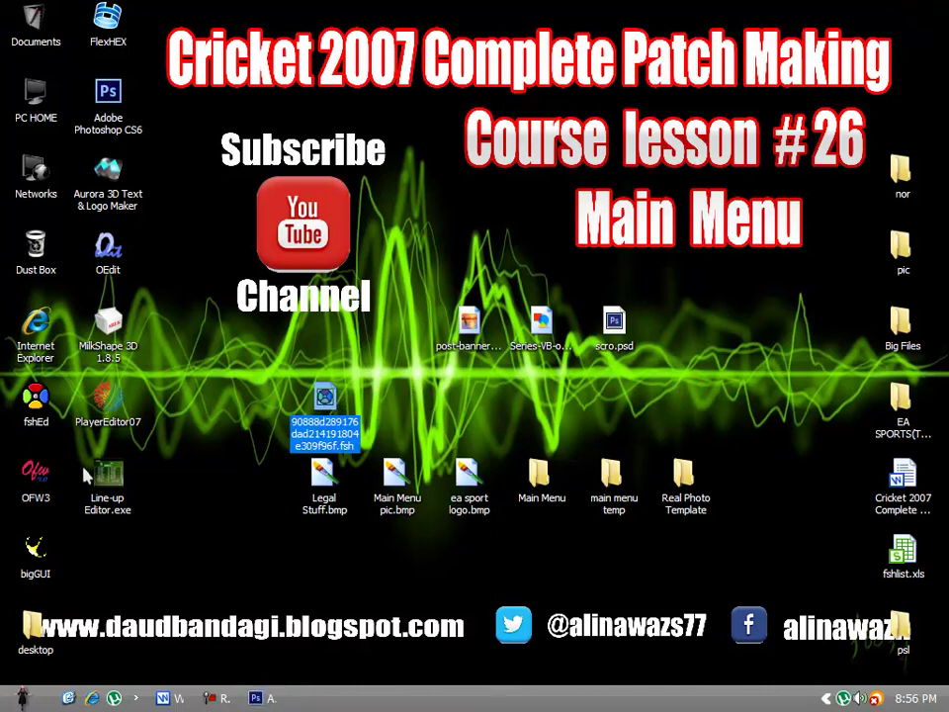
{"action": "double_click", "coordinate": [36, 396]}
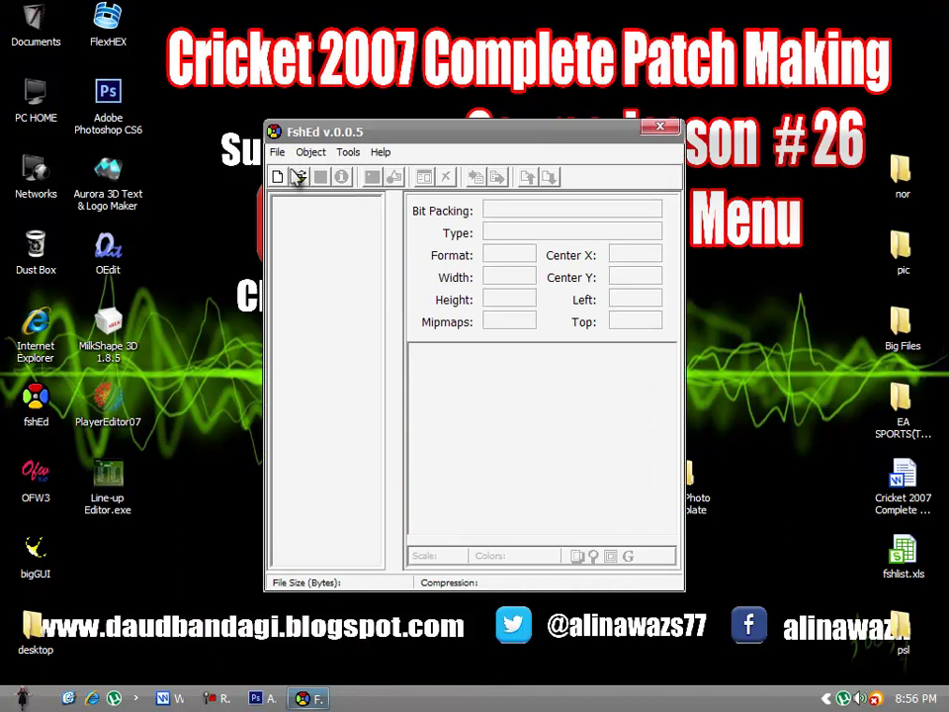
{"action": "left_click", "coordinate": [298, 176]}
{"action": "double_click", "coordinate": [435, 366]}
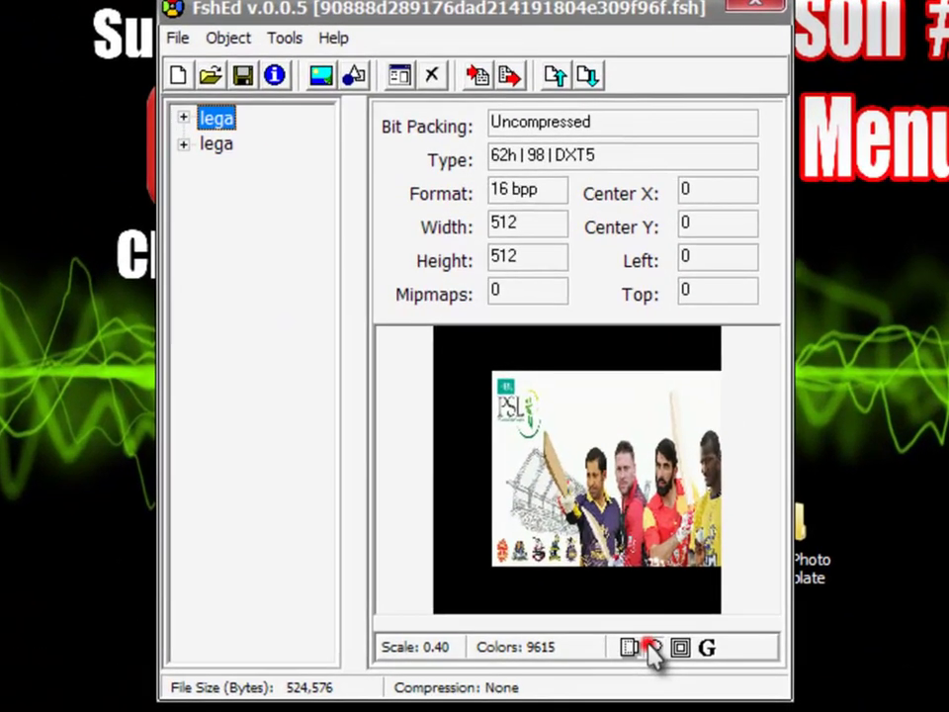
- Examine both lega images of the FSH file, including the first at enlarged size, and close fshEd
{"action": "left_click", "coordinate": [592, 556]}
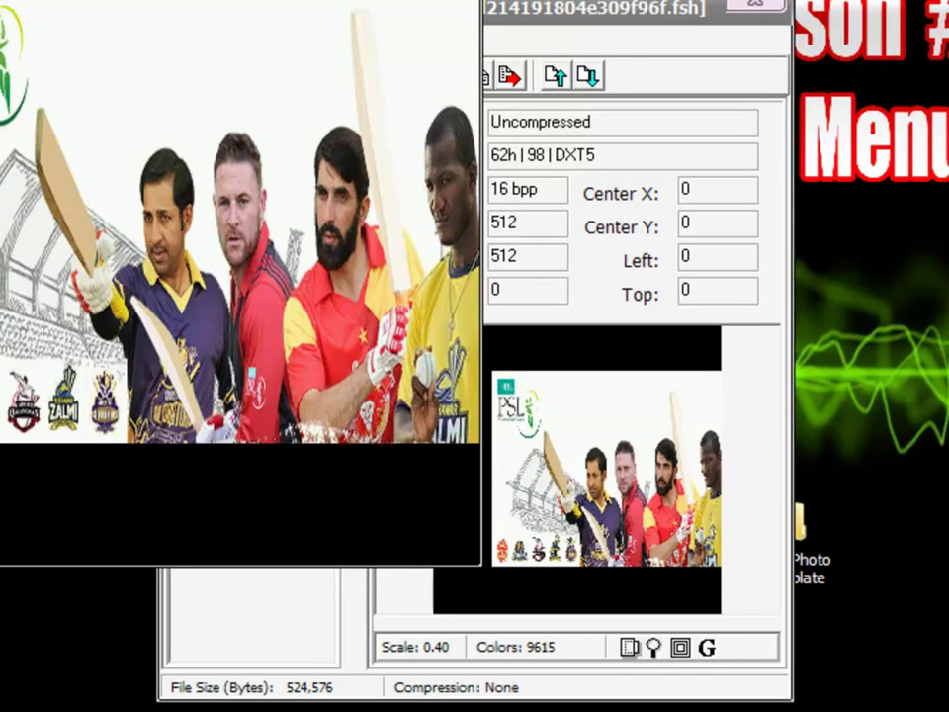
{"action": "left_click", "coordinate": [621, 258]}
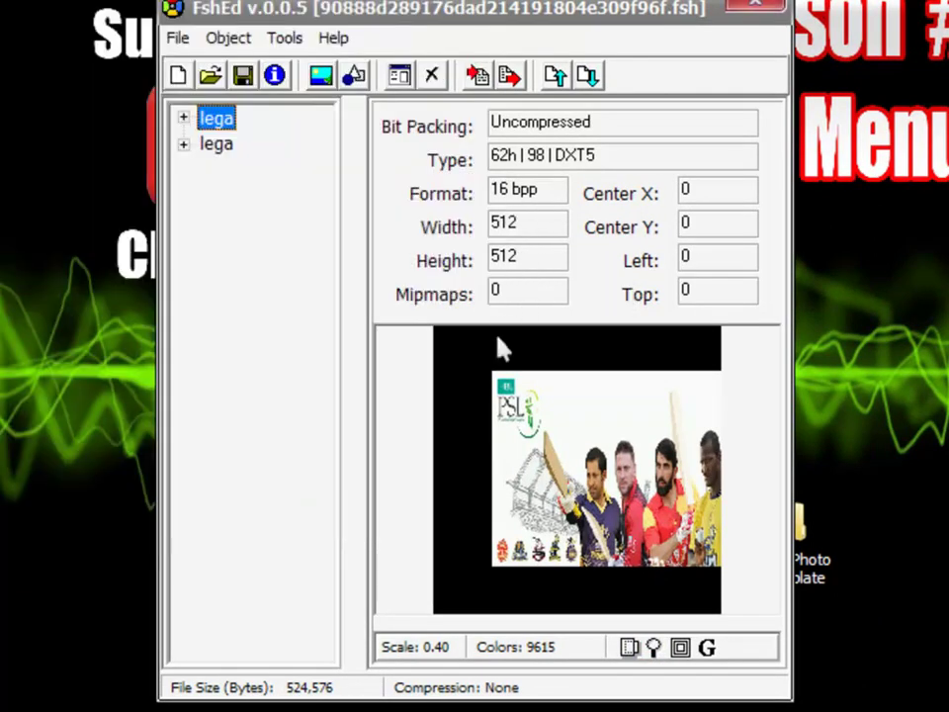
{"action": "left_click", "coordinate": [653, 649]}
{"action": "left_click", "coordinate": [233, 159]}
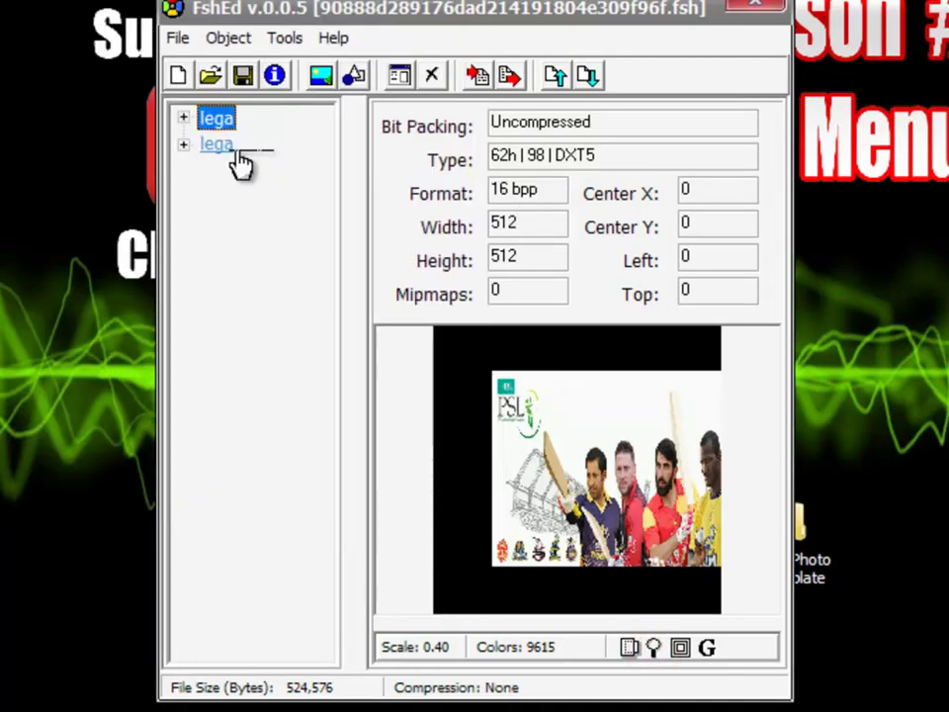
{"action": "left_click", "coordinate": [216, 144]}
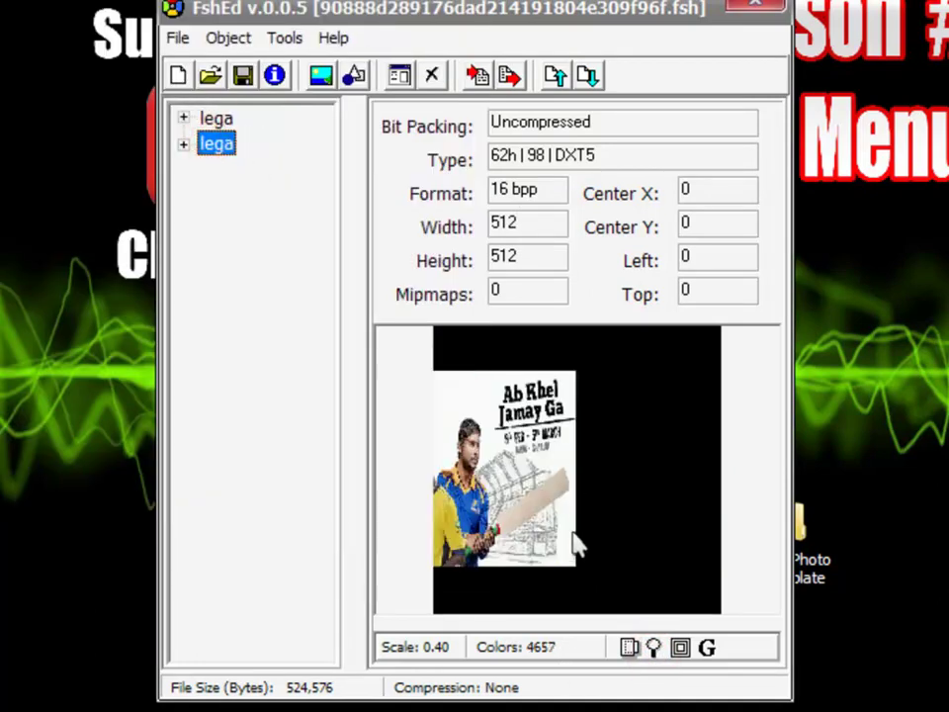
{"action": "left_click", "coordinate": [214, 119]}
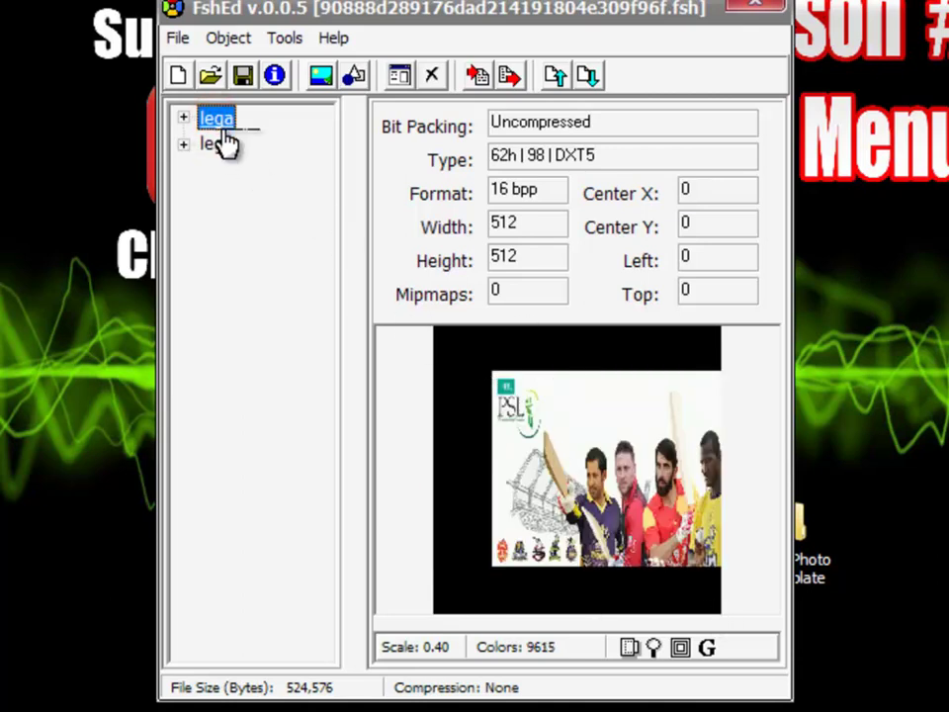
{"action": "mouse_move", "coordinate": [226, 146]}
{"action": "left_mouse_down"}
{"action": "mouse_move", "coordinate": [227, 133]}
{"action": "mouse_move", "coordinate": [221, 148]}
{"action": "left_mouse_up"}
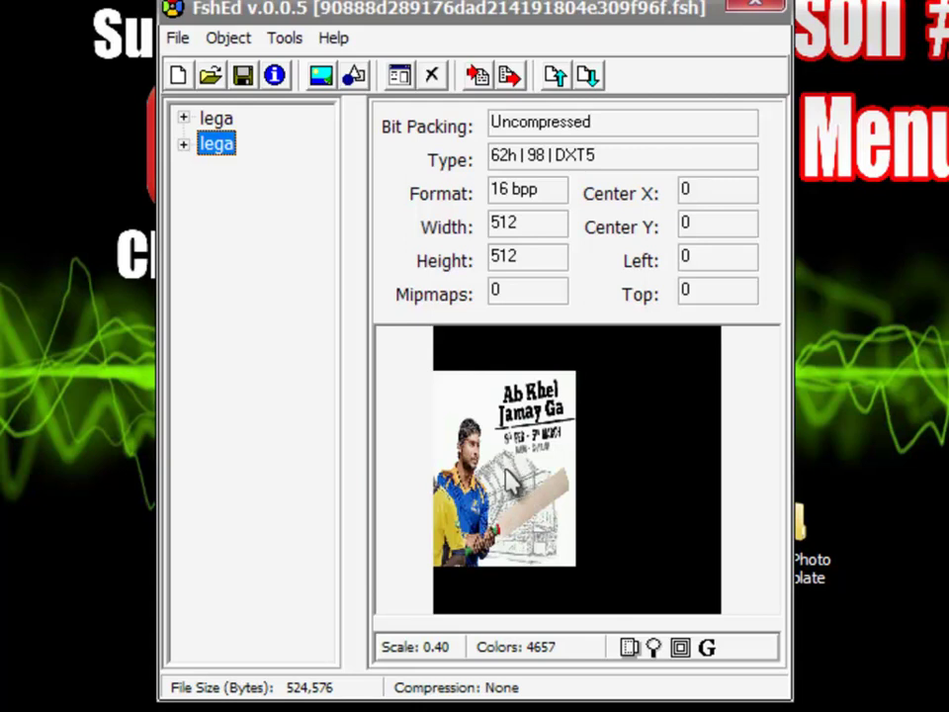
{"action": "left_click", "coordinate": [767, 8]}
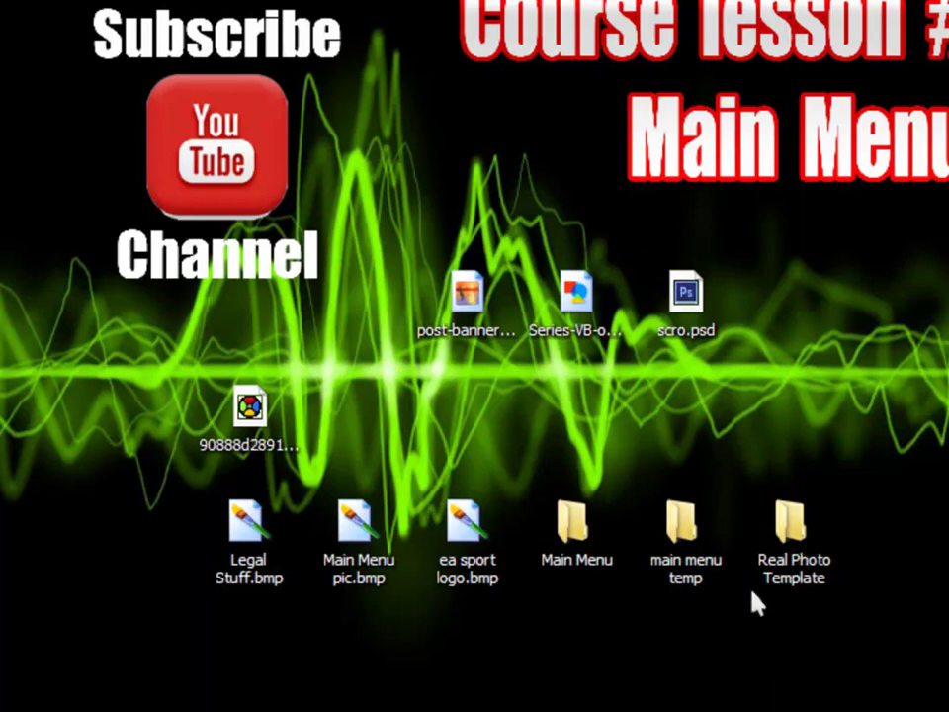
- Open Lega1.psd and Lega2.psd from the main menu temp folder on the desktop in Photoshop
{"action": "left_click", "coordinate": [684, 544]}
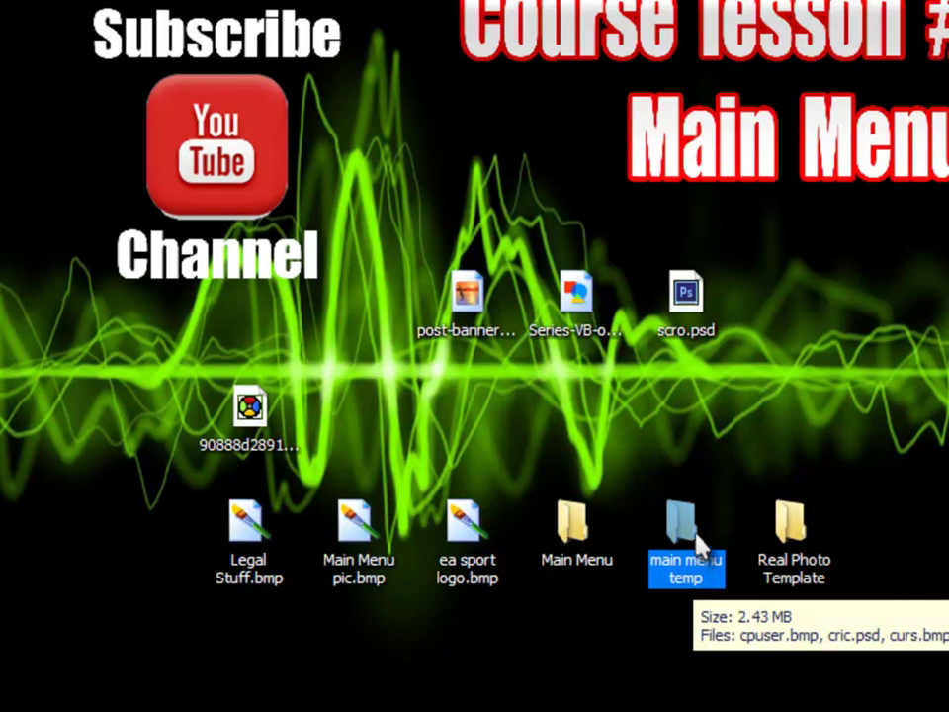
{"action": "double_click", "coordinate": [688, 534]}
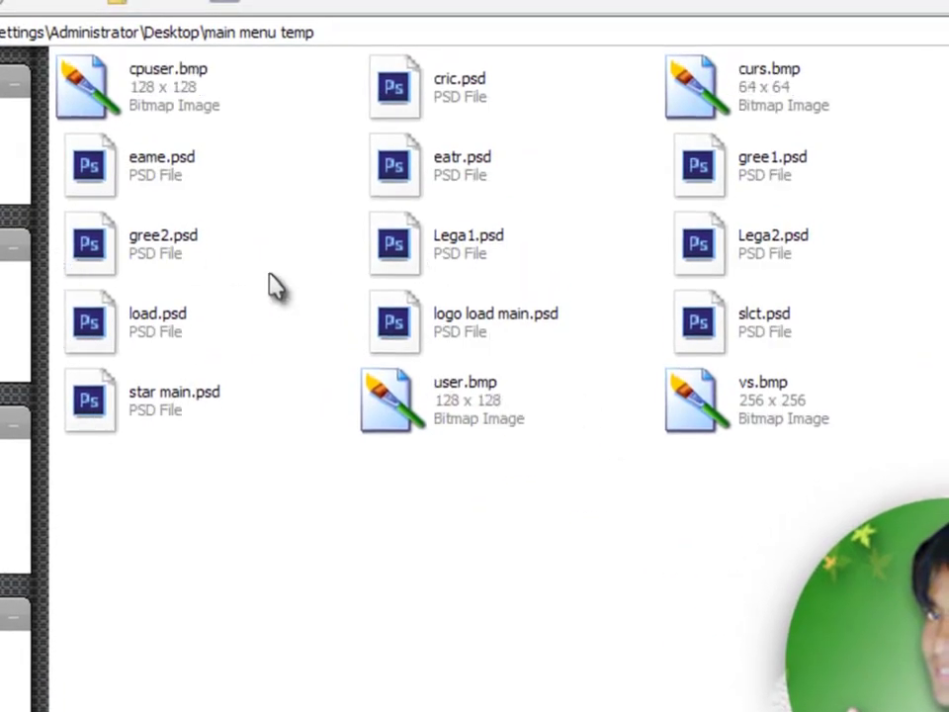
{"action": "left_click", "coordinate": [447, 251]}
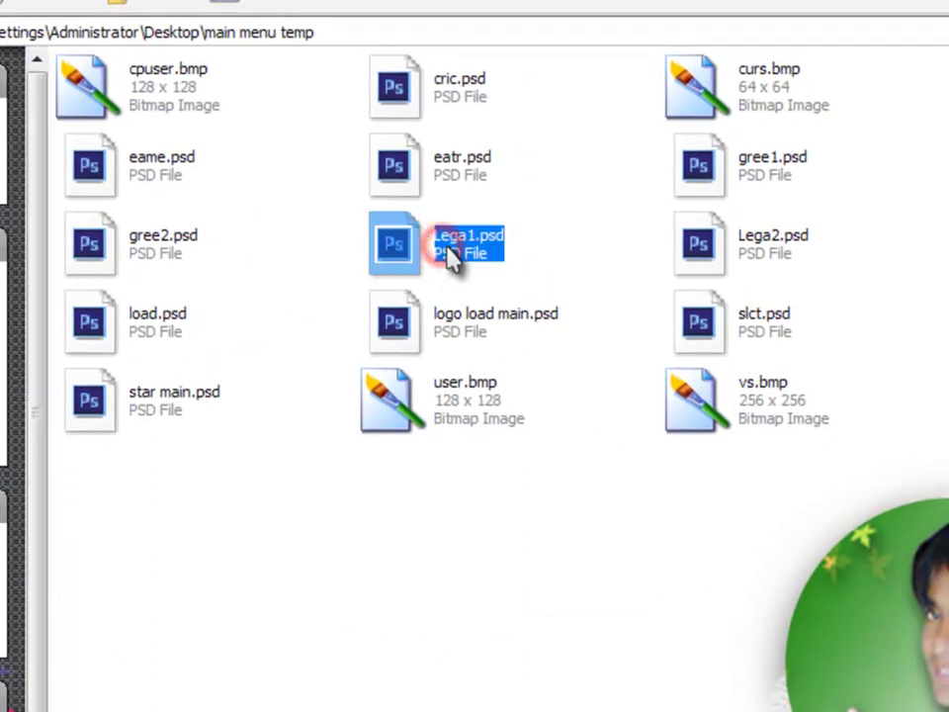
{"action": "left_click", "coordinate": [750, 250]}
{"action": "mouse_move", "coordinate": [932, 233]}
{"action": "left_mouse_down"}
{"action": "mouse_move", "coordinate": [417, 271]}
{"action": "mouse_move", "coordinate": [471, 263]}
{"action": "mouse_move", "coordinate": [607, 420]}
{"action": "mouse_move", "coordinate": [166, 669]}
{"action": "mouse_move", "coordinate": [201, 711]}
{"action": "mouse_move", "coordinate": [341, 435]}
{"action": "mouse_move", "coordinate": [171, 228]}
{"action": "left_mouse_up"}
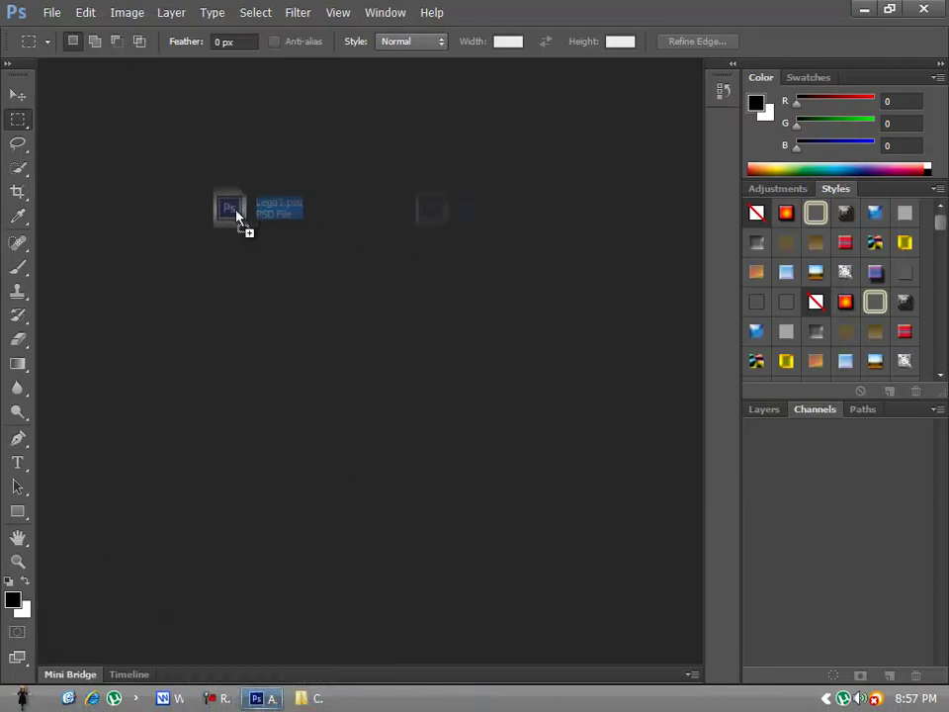
{"action": "left_click_drag", "start_coordinate": [237, 215], "coordinate": [239, 218]}
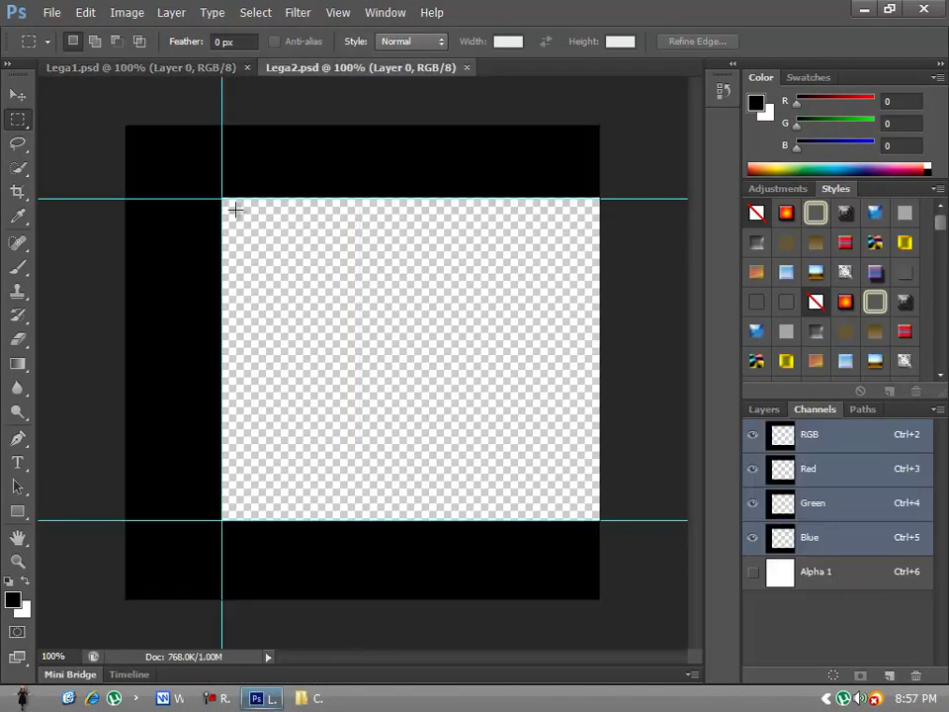
- Check the Lega1.psd and Lega2.psd templates and show the layers of Lega2.psd
{"action": "left_click", "coordinate": [148, 67]}
{"action": "left_click", "coordinate": [267, 67]}
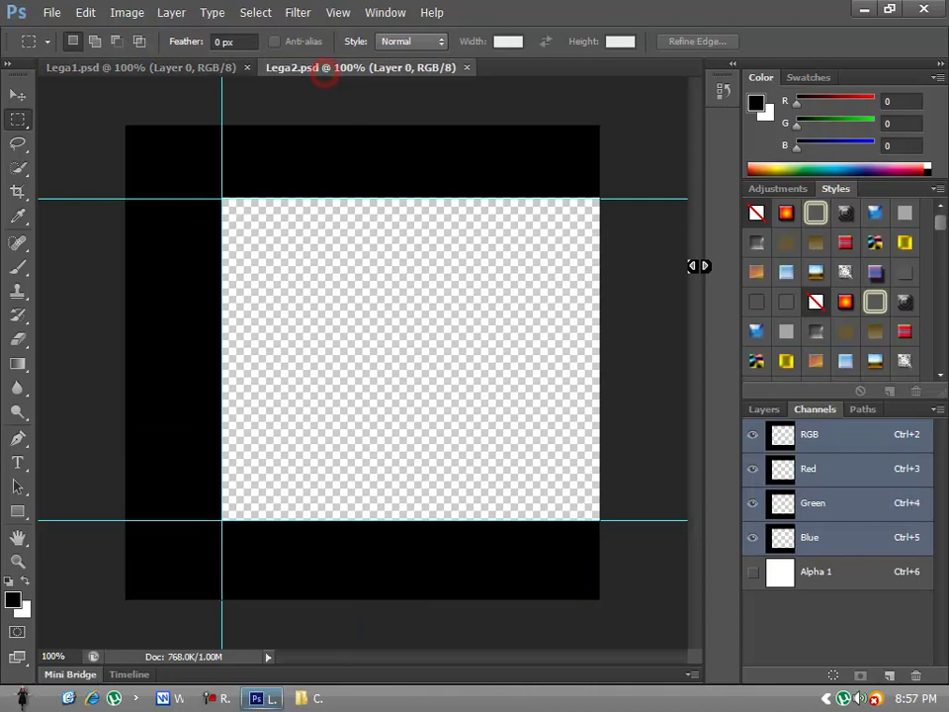
{"action": "left_click", "coordinate": [767, 409]}
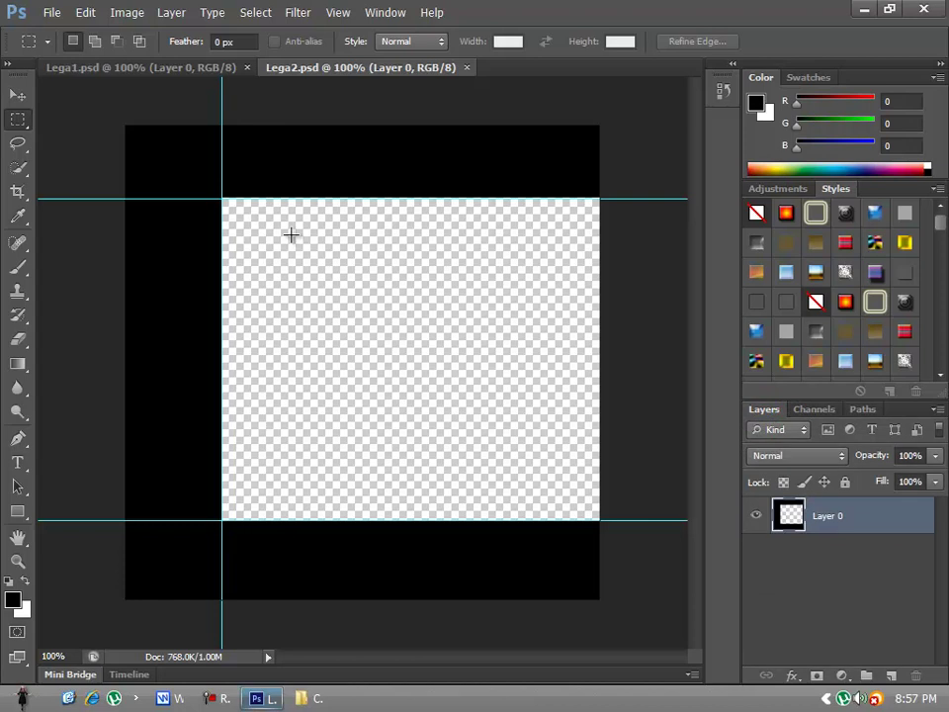
- Examine the transparent areas and guides of the Lega2.psd and Lega1.psd templates at different magnifications
{"action": "key", "text": "ctrl+plus"}
{"action": "scroll", "coordinate": [292, 237], "scroll_direction": "up", "scroll_amount": 3}
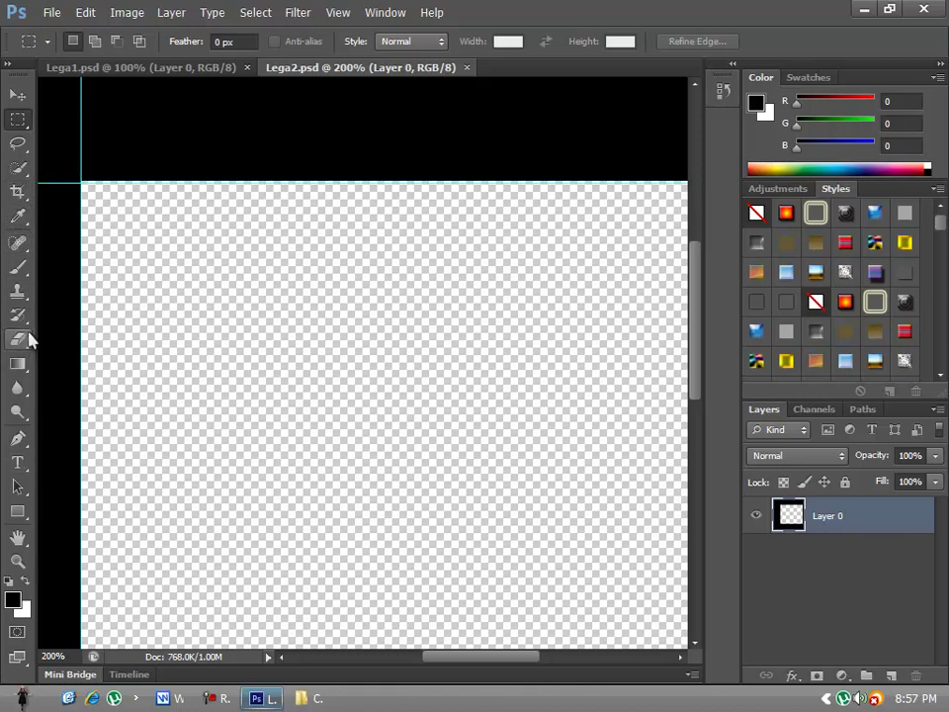
{"action": "key", "text": "ctrl+minus"}
{"action": "key", "text": "ctrl+minus"}
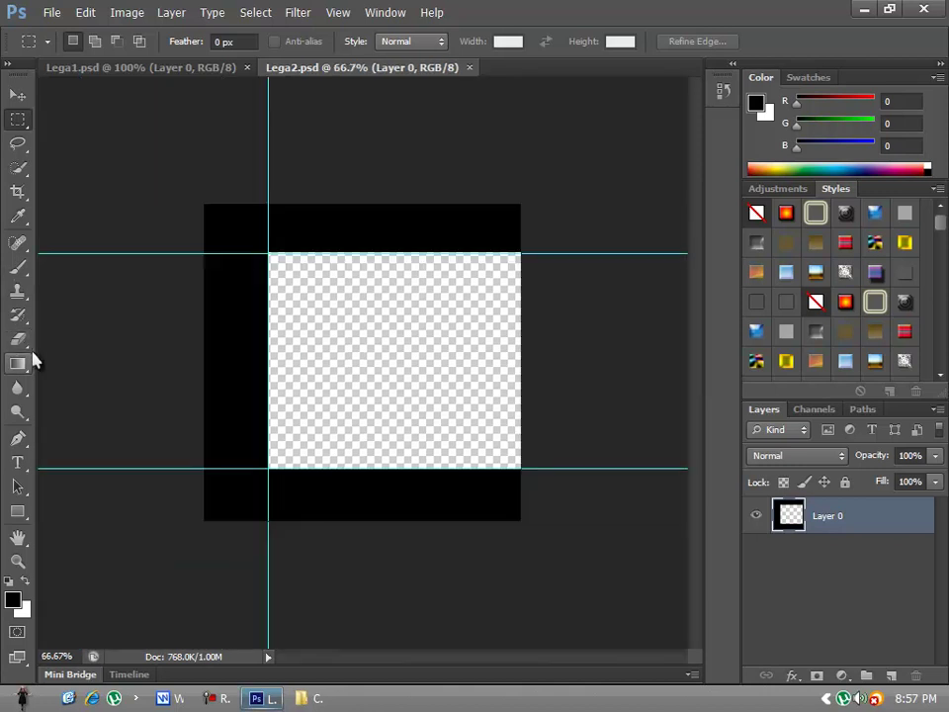
{"action": "key", "text": "ctrl+plus"}
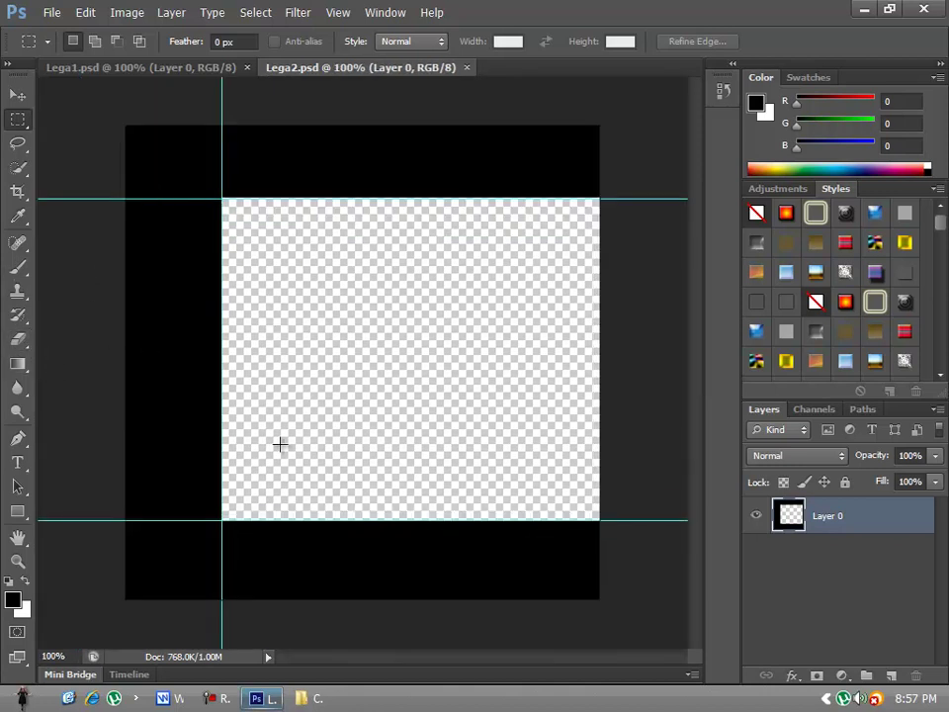
{"action": "left_click", "coordinate": [191, 66]}
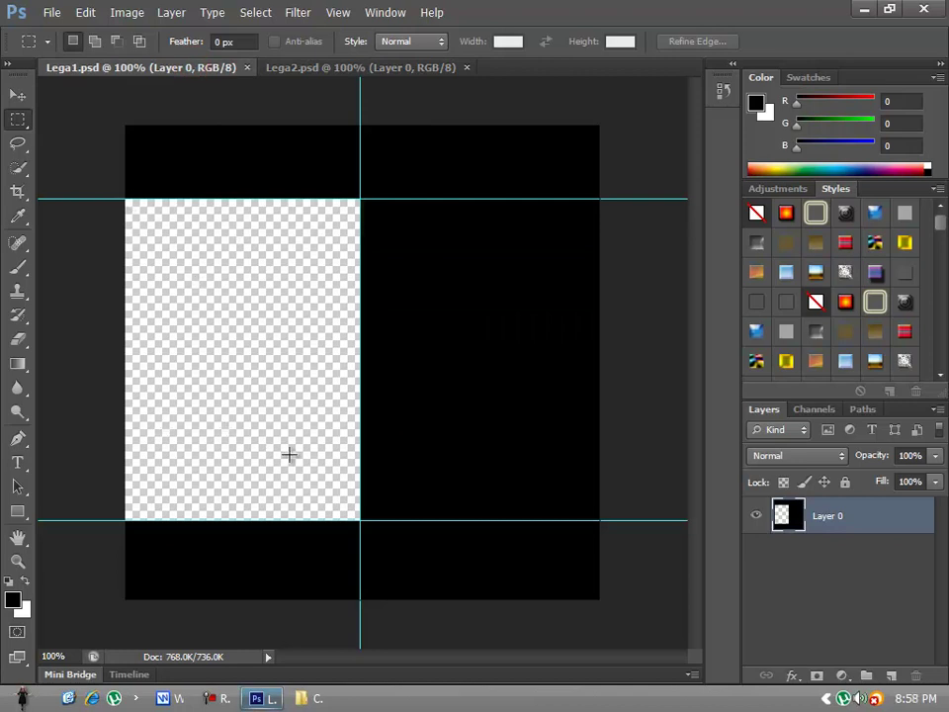
{"action": "left_click", "coordinate": [324, 66]}
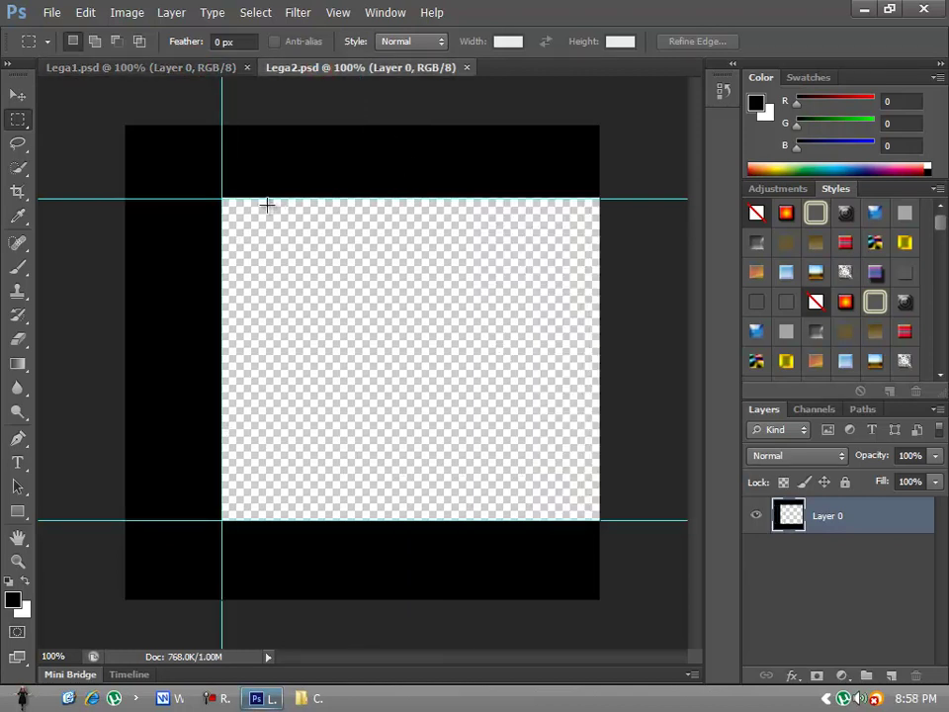
- Close the main menu temp folder and open post-banner.jpg from the desktop in Photoshop
{"action": "left_click", "coordinate": [864, 9]}
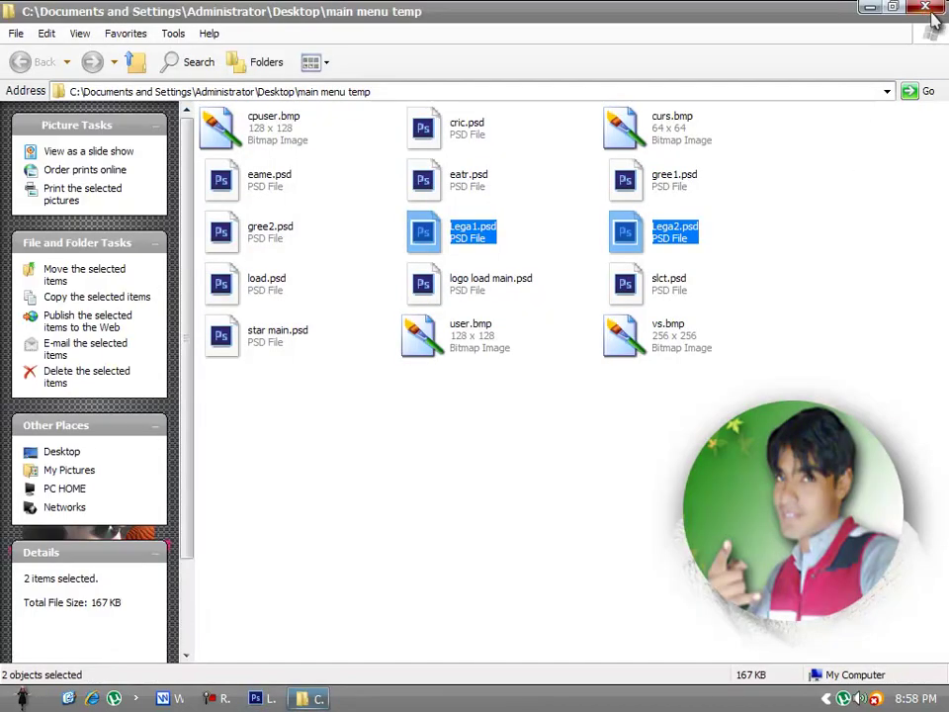
{"action": "left_click", "coordinate": [925, 8]}
{"action": "double_click", "coordinate": [456, 351]}
{"action": "key", "text": "alt+F4"}
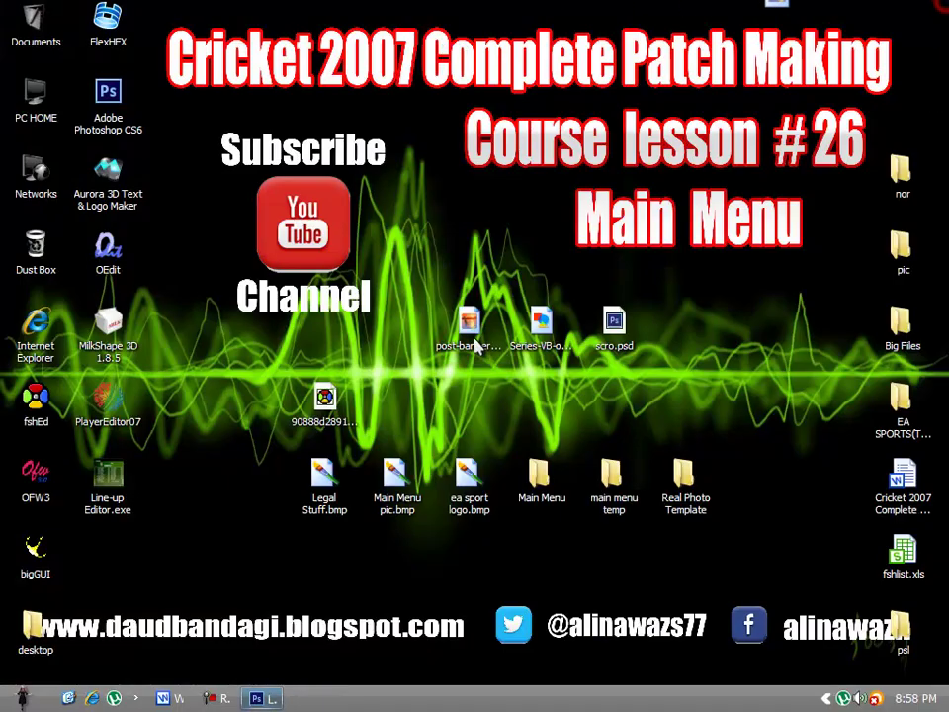
{"action": "left_click_drag", "start_coordinate": [474, 351], "coordinate": [530, 72]}
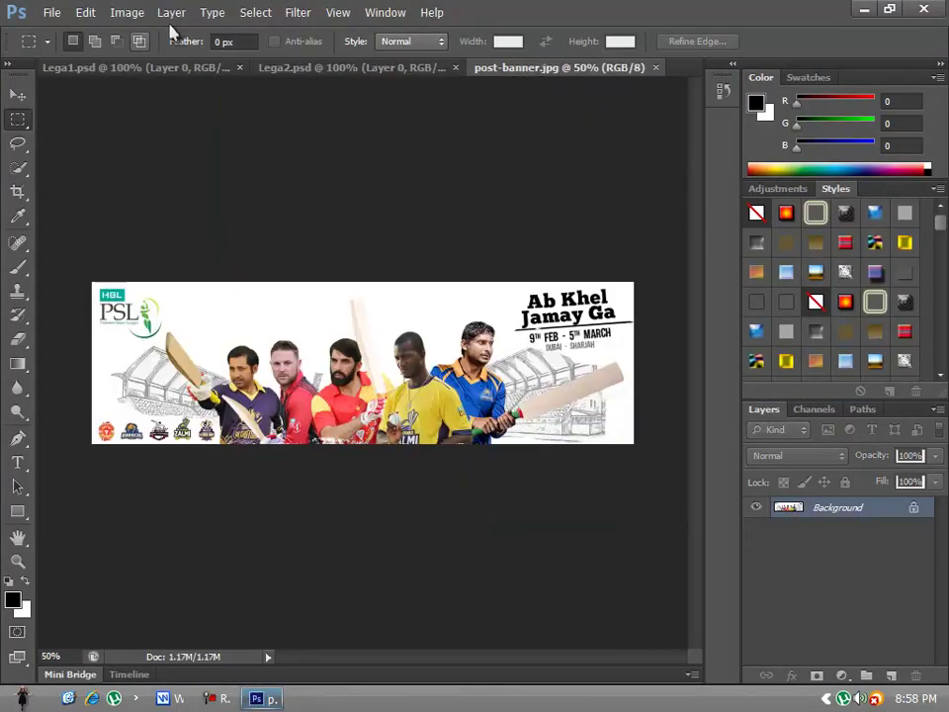
- Resize the post-banner.jpg image to 661 × 347 pixels with Constrain Proportions turned off
{"action": "left_click", "coordinate": [126, 13]}
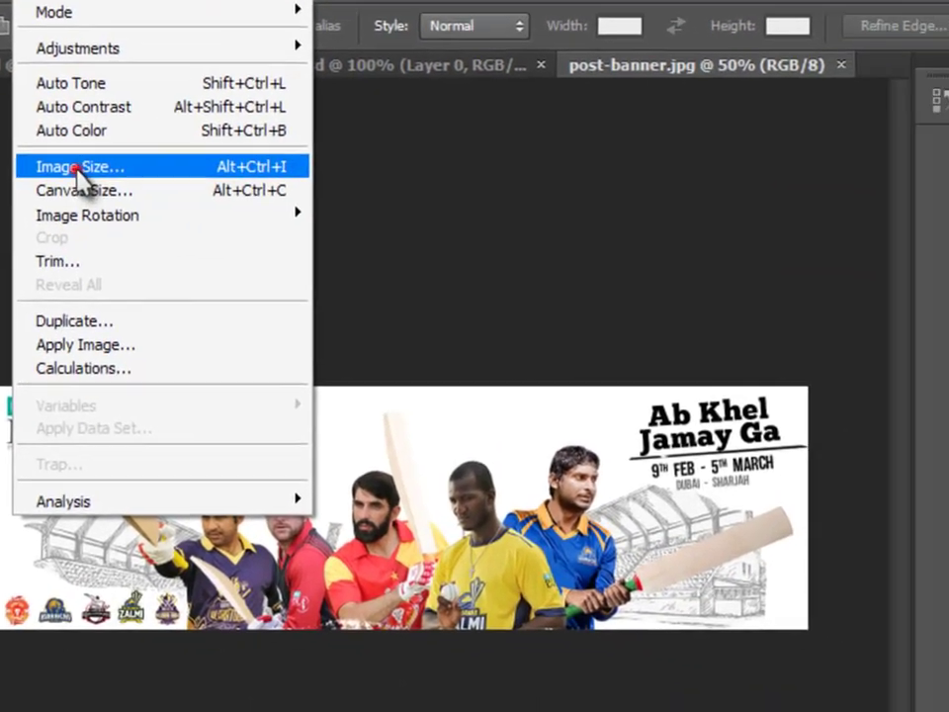
{"action": "left_click", "coordinate": [221, 204]}
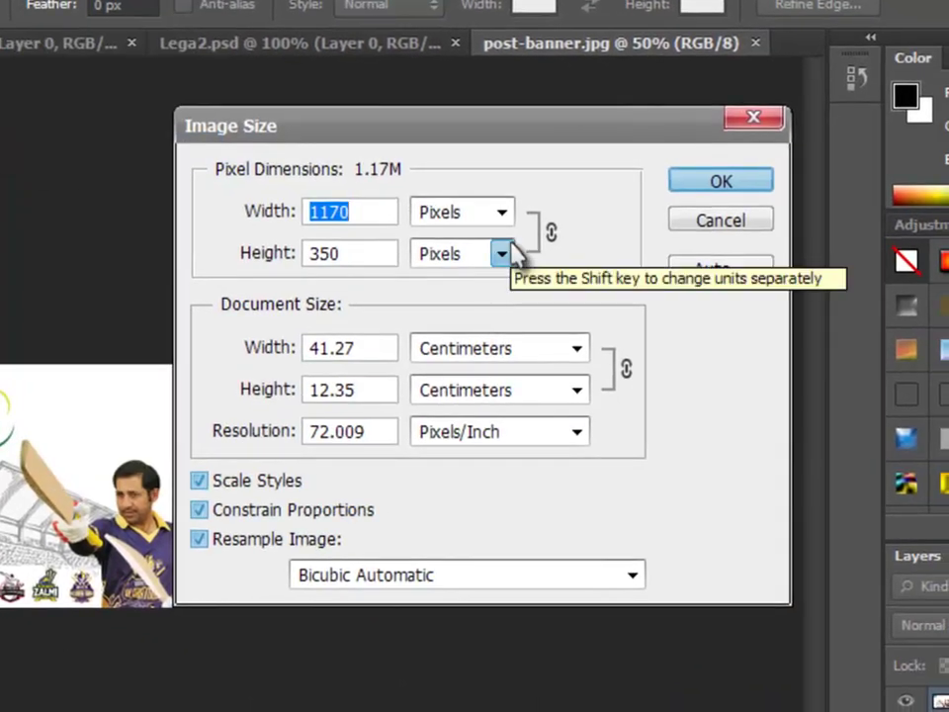
{"action": "type", "text": "661"}
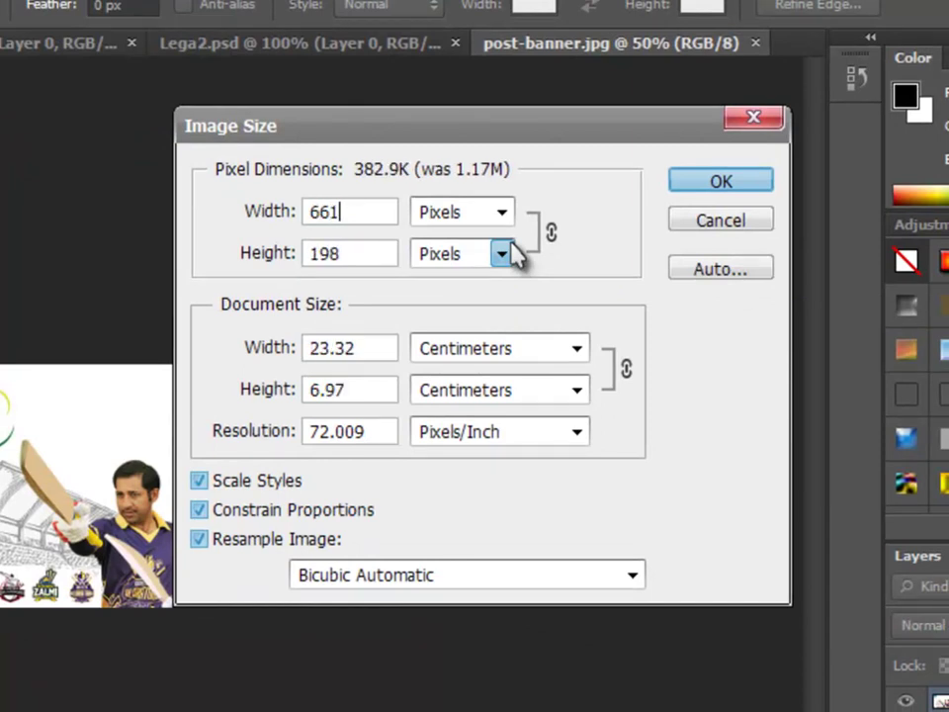
{"action": "left_click", "coordinate": [350, 507]}
{"action": "double_click", "coordinate": [353, 254]}
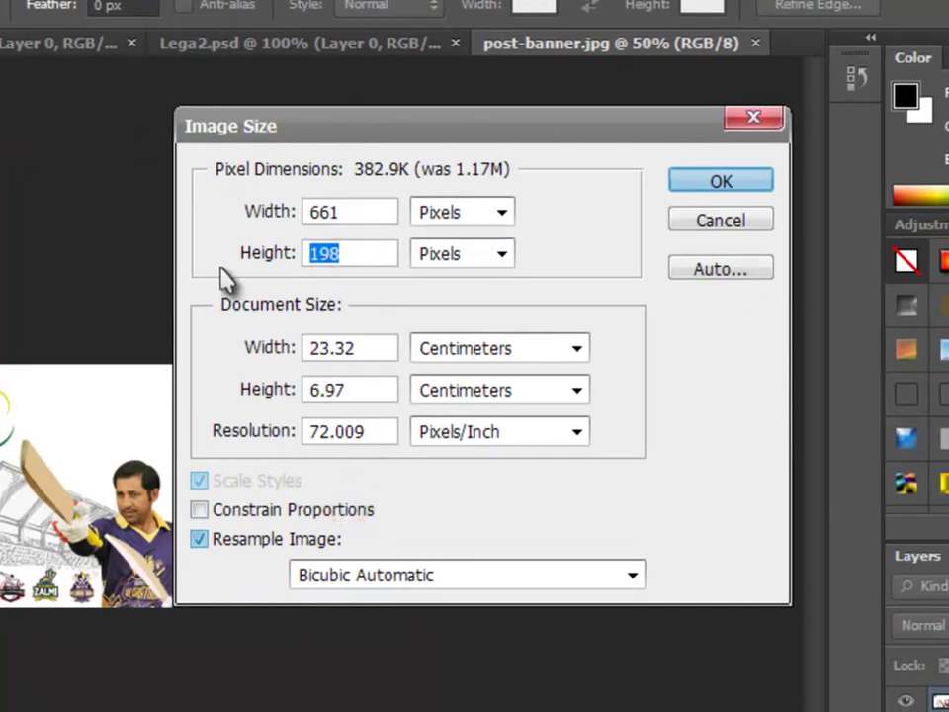
{"action": "type", "text": "347"}
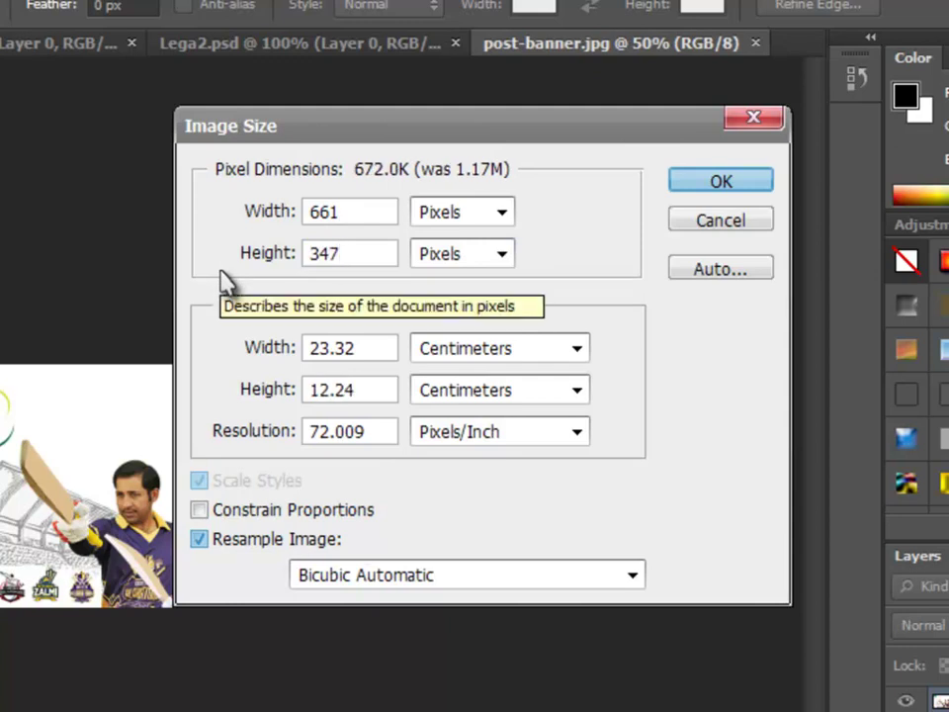
{"action": "left_click", "coordinate": [689, 178]}
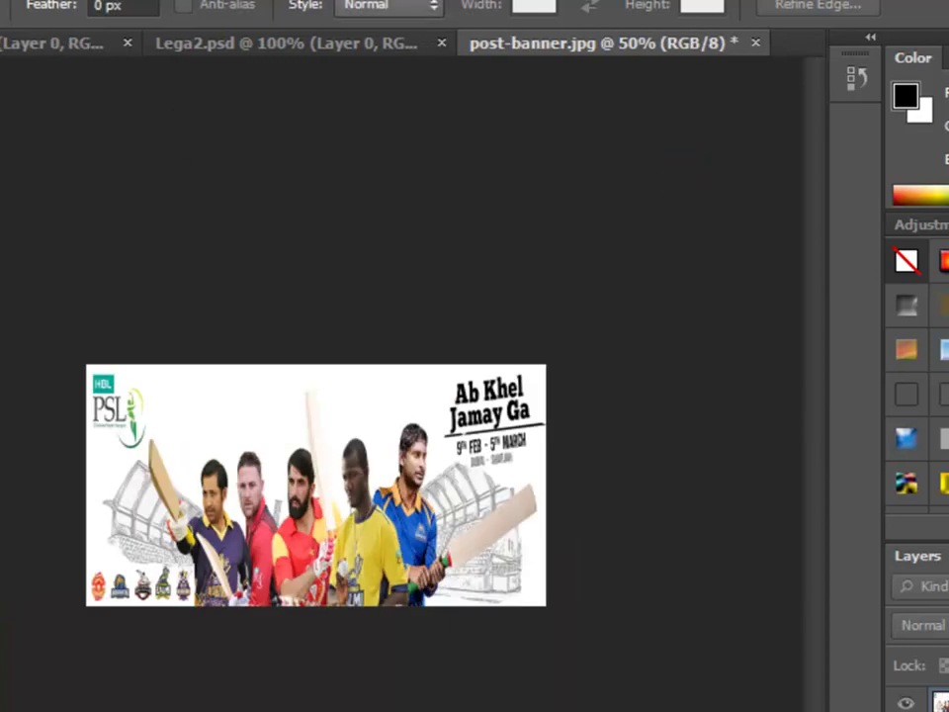
- Copy the banner into Lega2.psd and align its upper-left corner with the intersection of the vertical and upper guides
{"action": "key", "text": "v"}
{"action": "left_click_drag", "start_coordinate": [381, 481], "coordinate": [168, 340]}
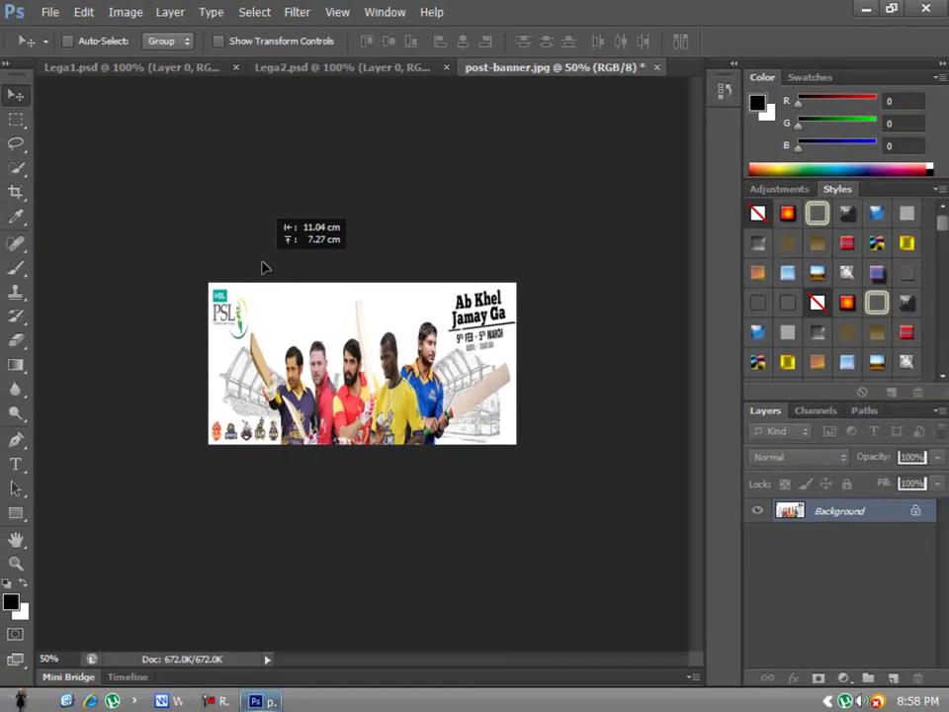
{"action": "left_click_drag", "start_coordinate": [263, 267], "coordinate": [367, 335]}
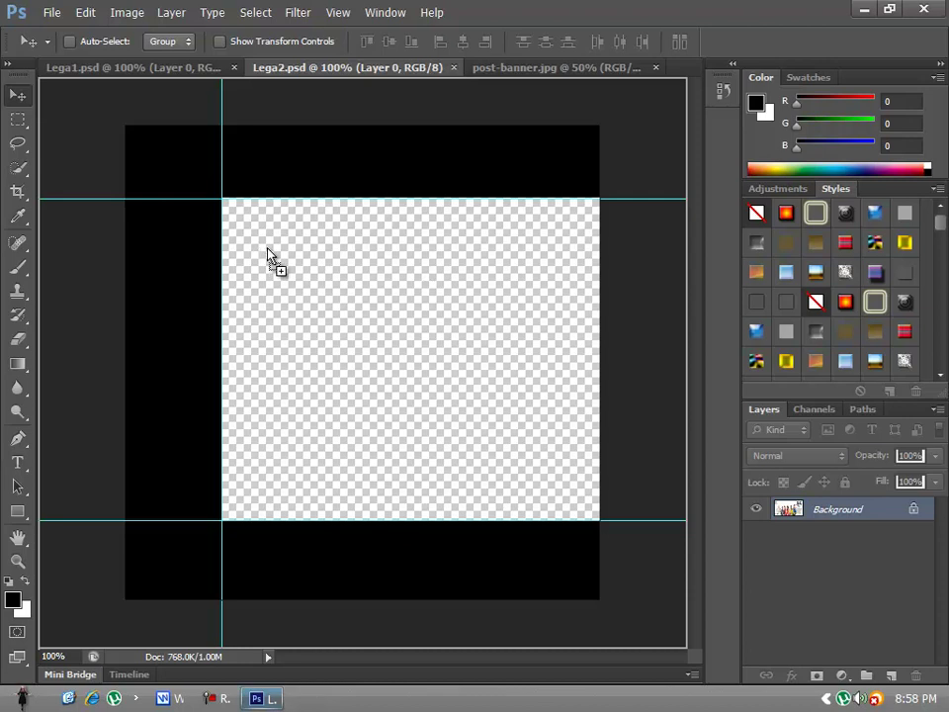
{"action": "left_click_drag", "start_coordinate": [266, 255], "coordinate": [627, 324]}
{"action": "left_click_drag", "start_coordinate": [379, 366], "coordinate": [396, 367]}
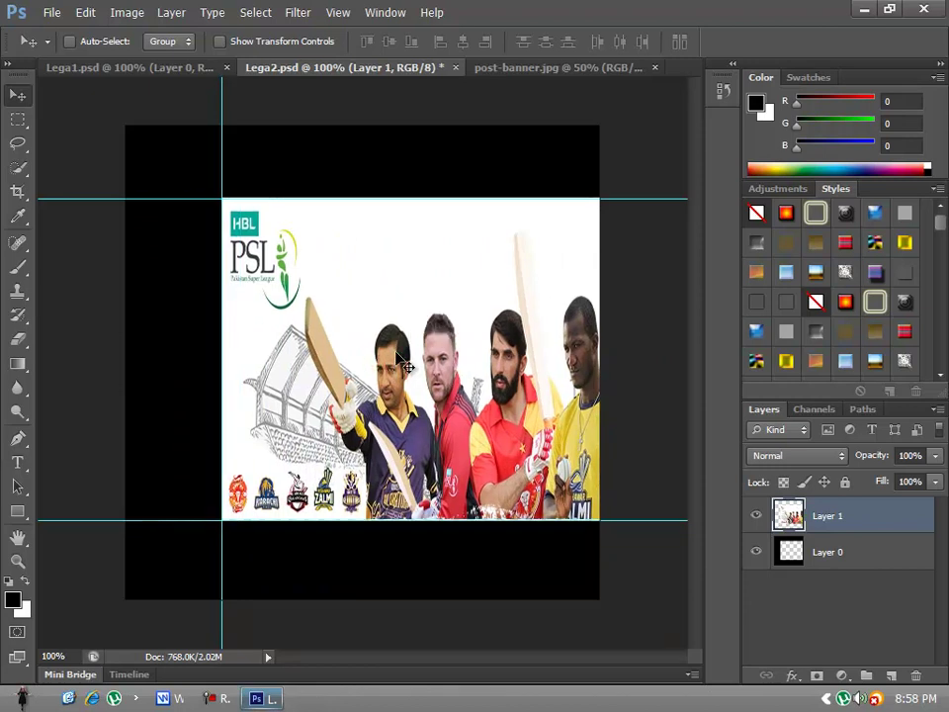
- Stretch the banner layer in Lega2.psd down to the lower guide, about 12.28 cm high
{"action": "key", "text": "ctrl+plus"}
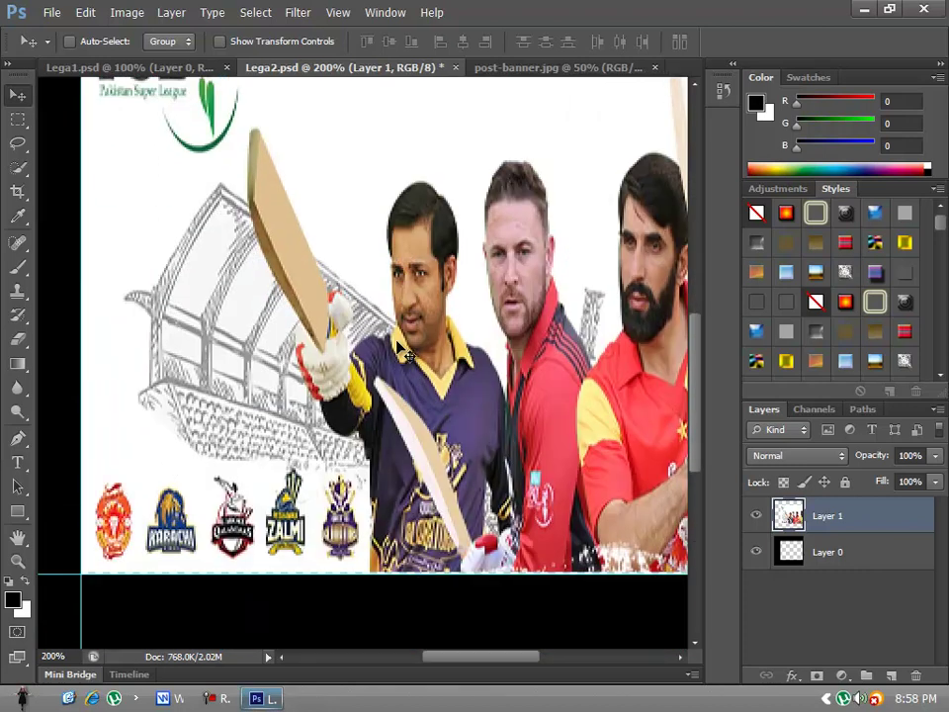
{"action": "key", "text": "ctrl+t"}
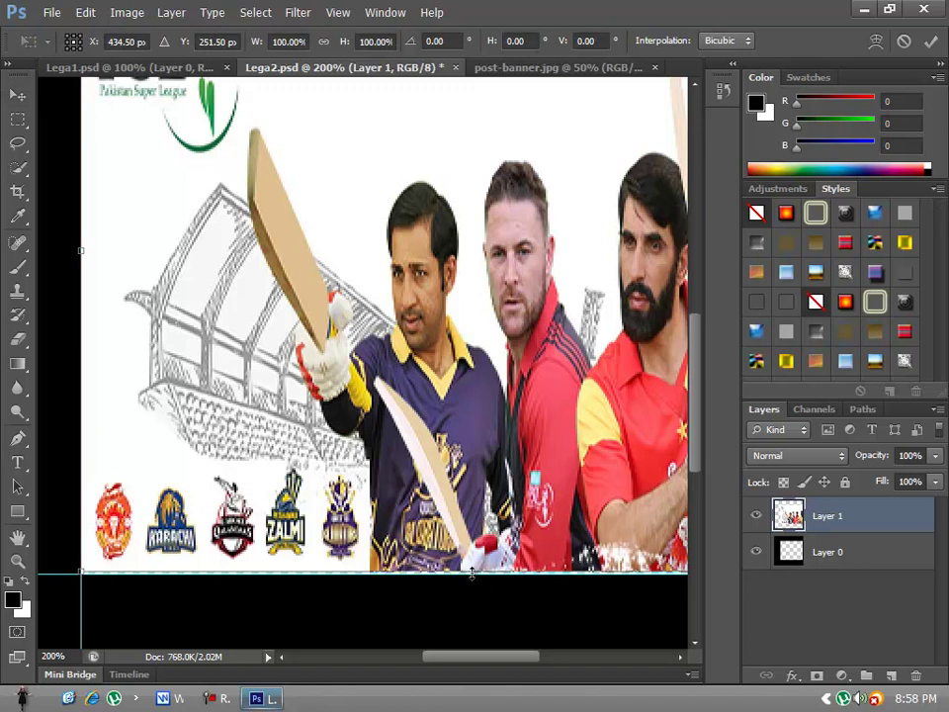
{"action": "left_click_drag", "start_coordinate": [471, 571], "coordinate": [477, 574]}
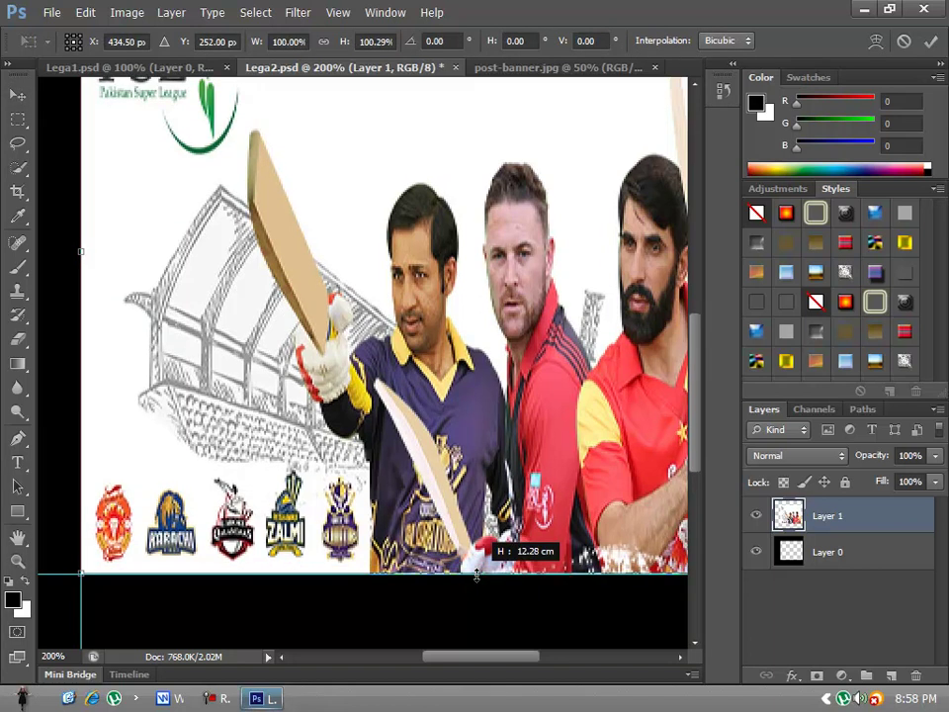
{"action": "key", "text": "Return"}
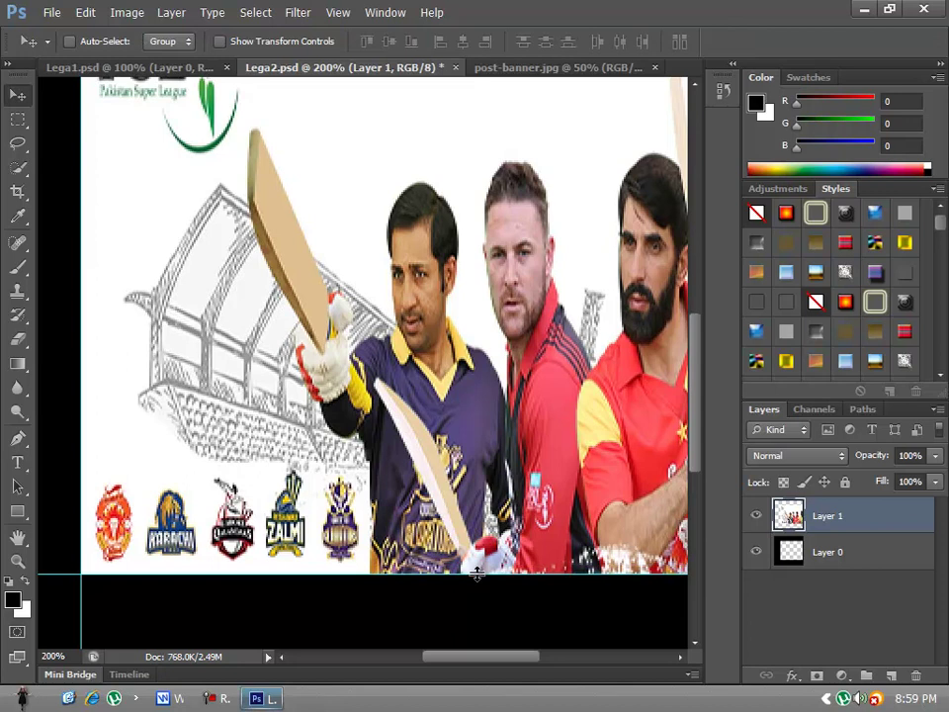
{"action": "key", "text": "ctrl+minus"}
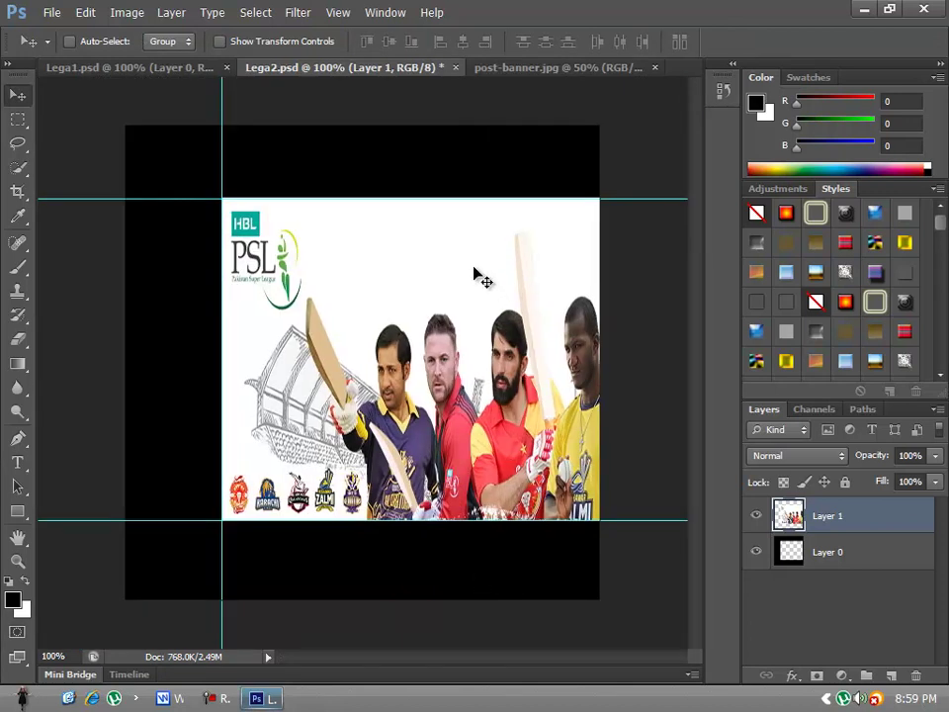
- Copy the banner into Lega1.psd so its right part fills the area between the guides, and compare it with Lega2.psd
{"action": "left_click", "coordinate": [507, 68]}
{"action": "left_click_drag", "start_coordinate": [447, 348], "coordinate": [231, 325]}
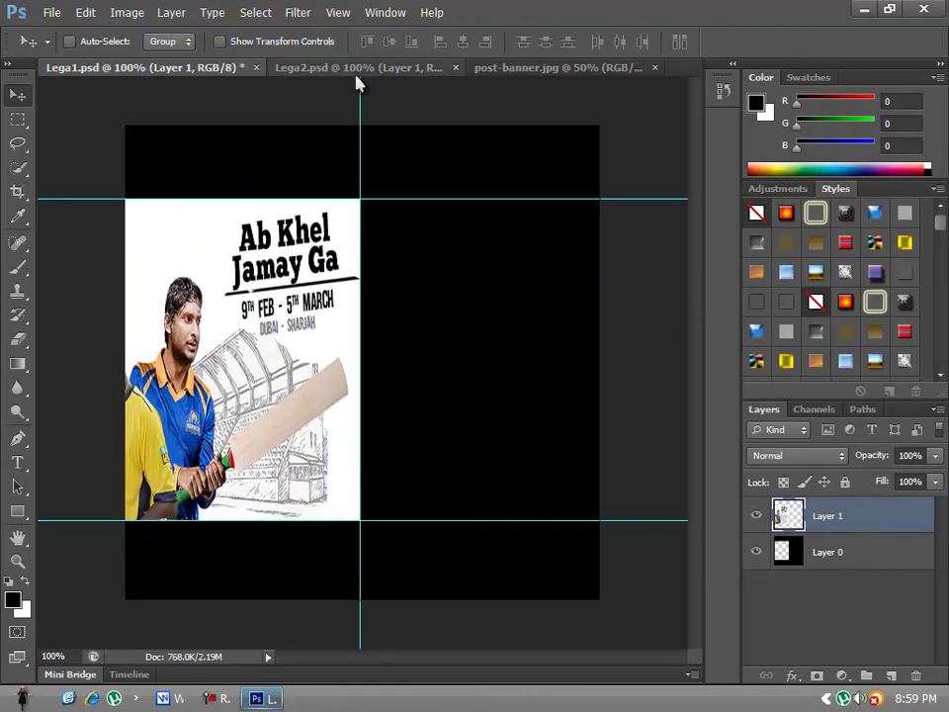
{"action": "left_click", "coordinate": [386, 67]}
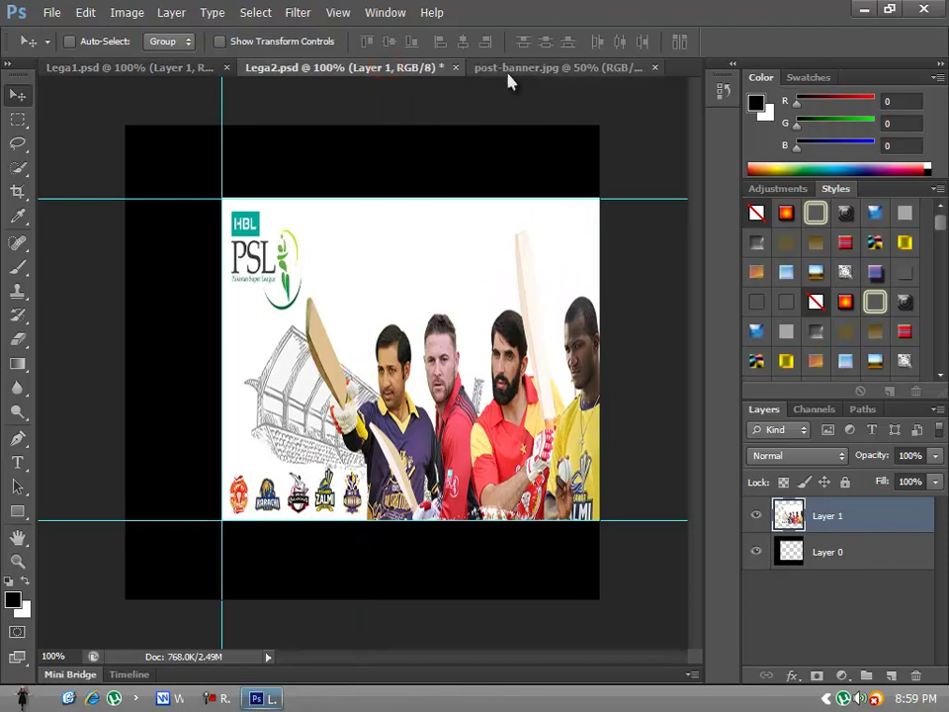
{"action": "left_click", "coordinate": [161, 67]}
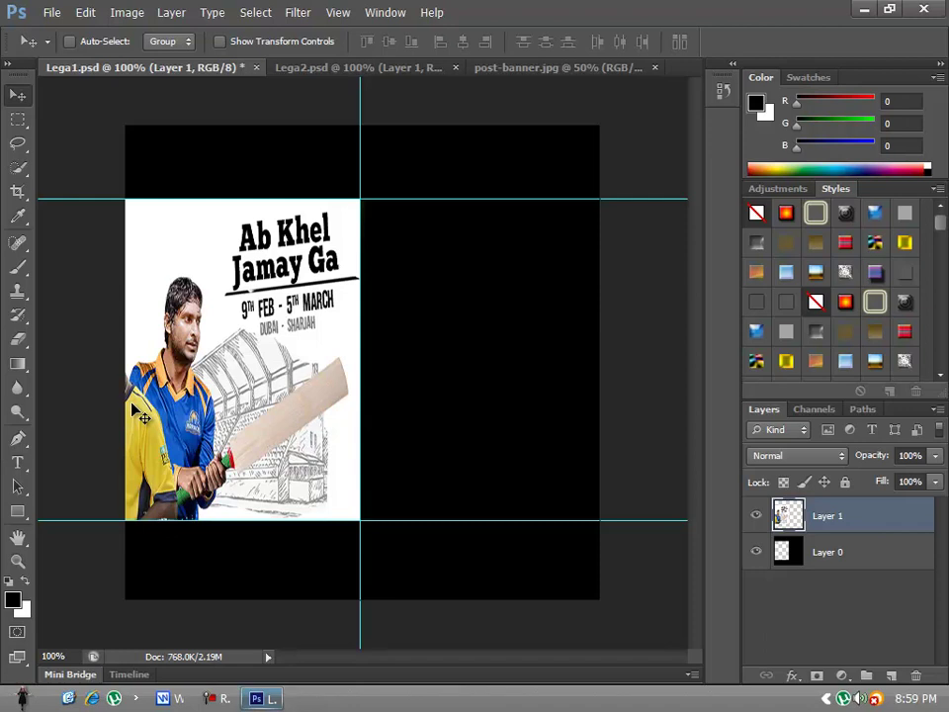
- Close post-banner.jpg without saving its changes
{"action": "left_click", "coordinate": [568, 69]}
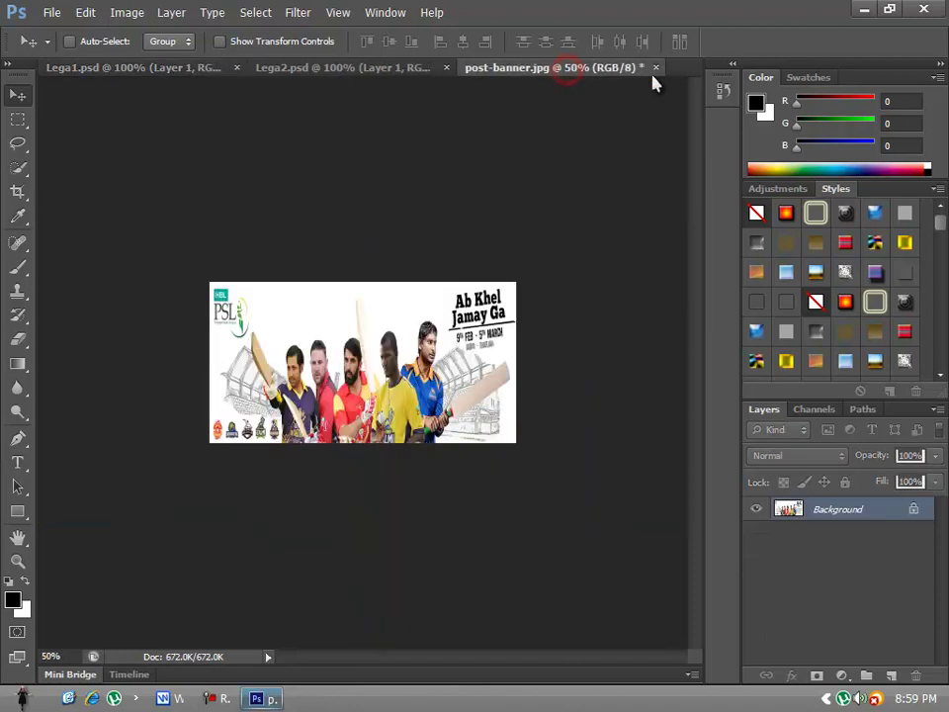
{"action": "left_click", "coordinate": [654, 67]}
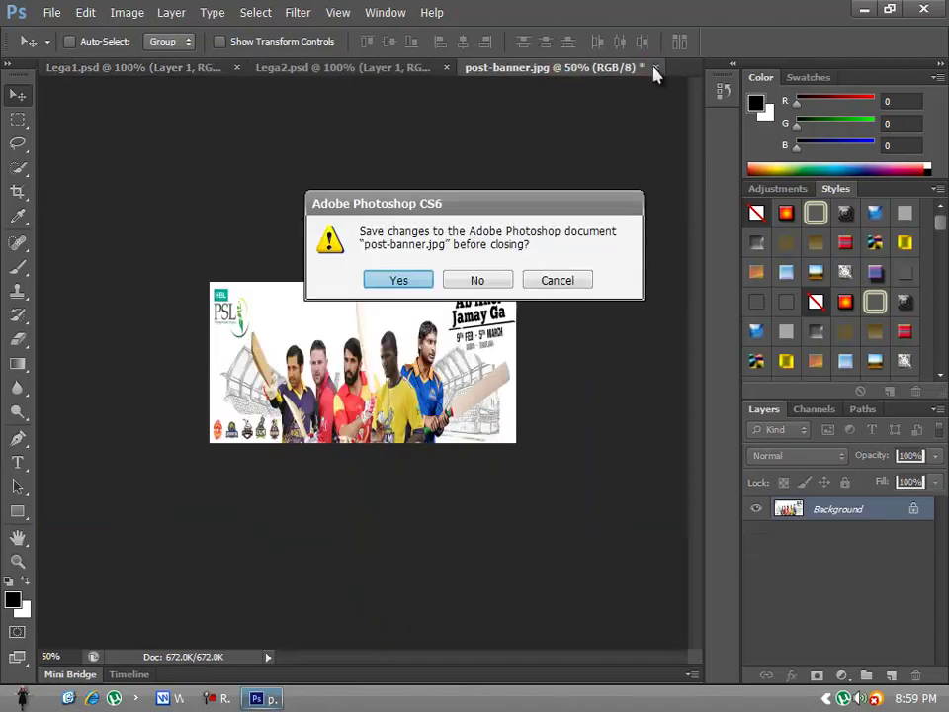
{"action": "left_click", "coordinate": [475, 279]}
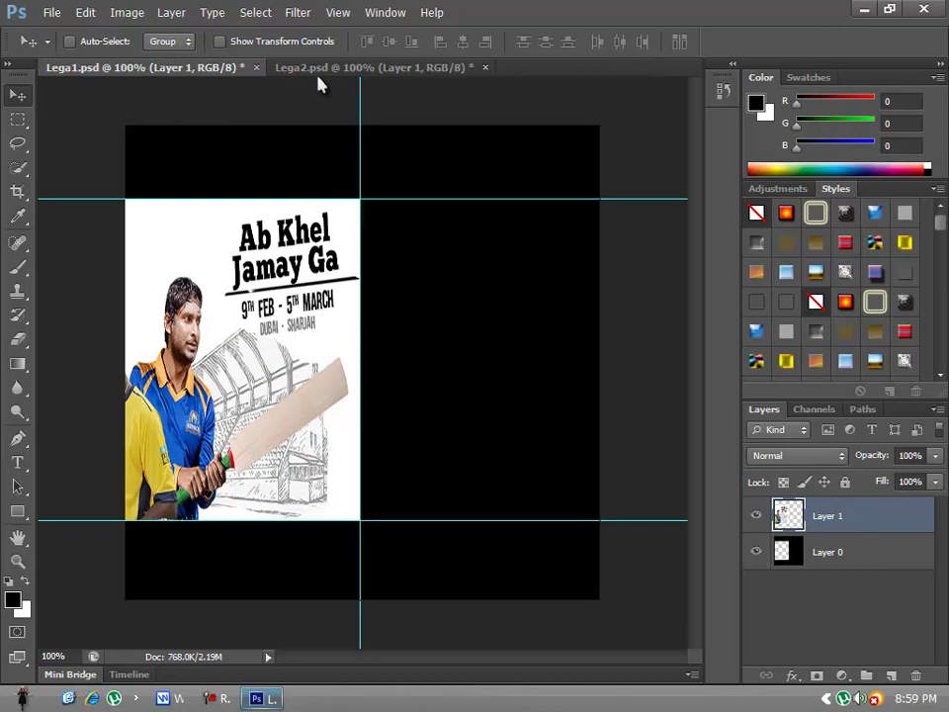
- Compare the Lega1.psd and Lega2.psd halves once more and save Lega1.psd
{"action": "left_click", "coordinate": [285, 69]}
{"action": "left_click", "coordinate": [207, 70]}
{"action": "left_click", "coordinate": [285, 69]}
{"action": "left_click", "coordinate": [214, 71]}
{"action": "left_click", "coordinate": [55, 12]}
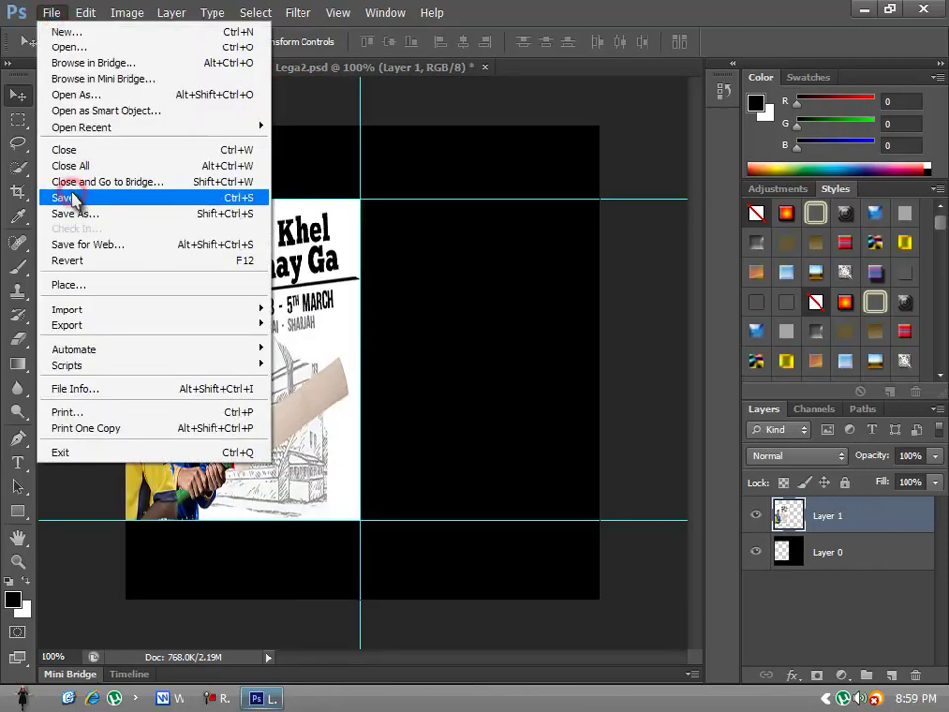
{"action": "left_click", "coordinate": [71, 197]}
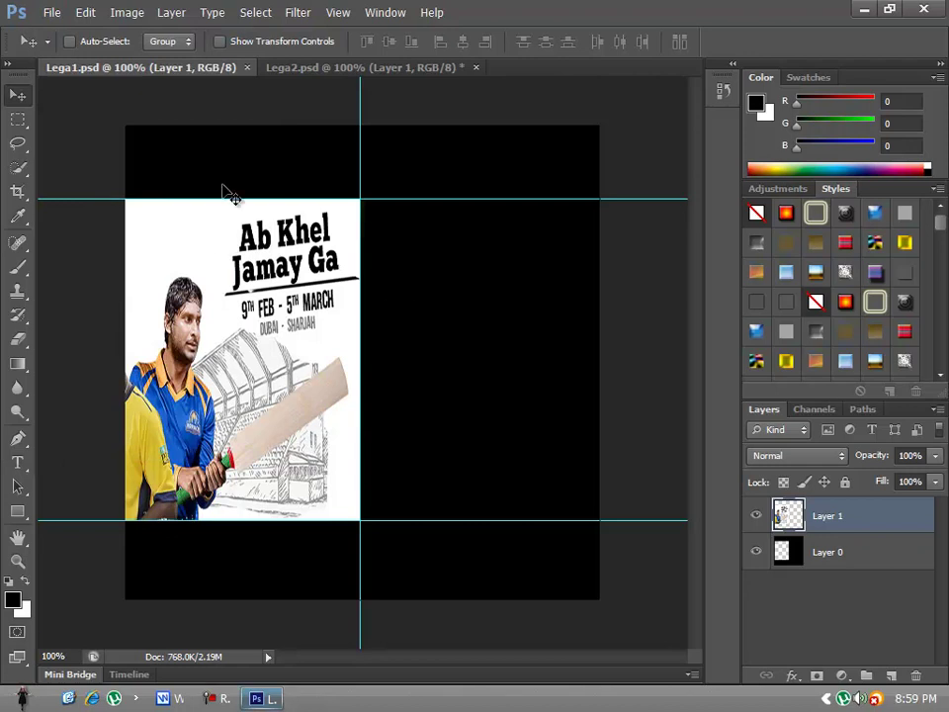
- Export Lega1.psd to the Desktop as Lega1.bmp in BMP format with the OS/2 file format option
{"action": "left_click", "coordinate": [47, 11]}
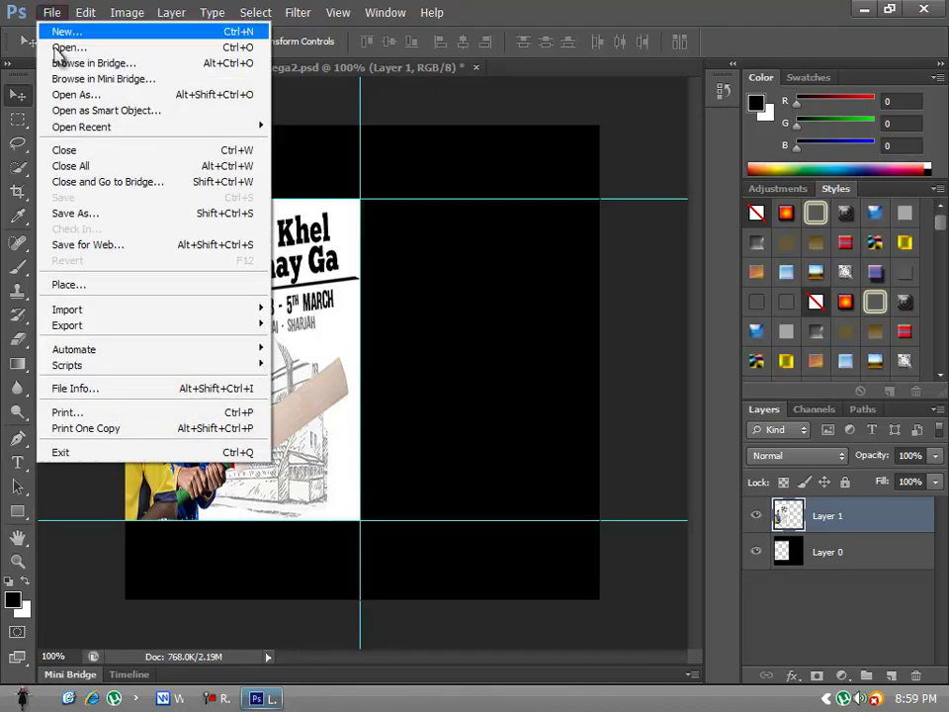
{"action": "left_click", "coordinate": [79, 219]}
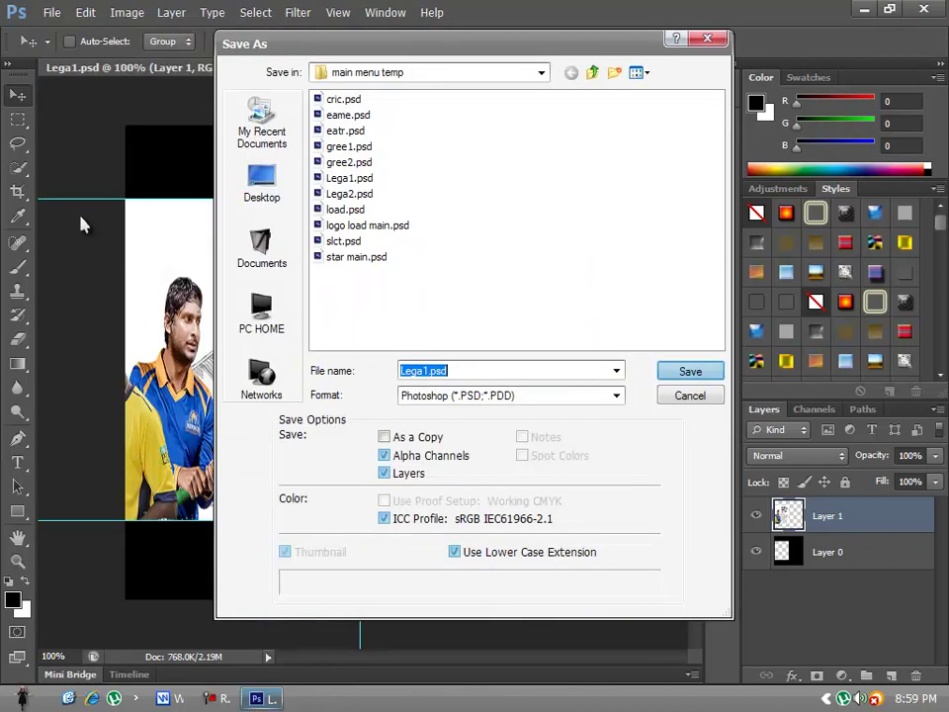
{"action": "left_click", "coordinate": [229, 196]}
{"action": "left_click", "coordinate": [508, 395]}
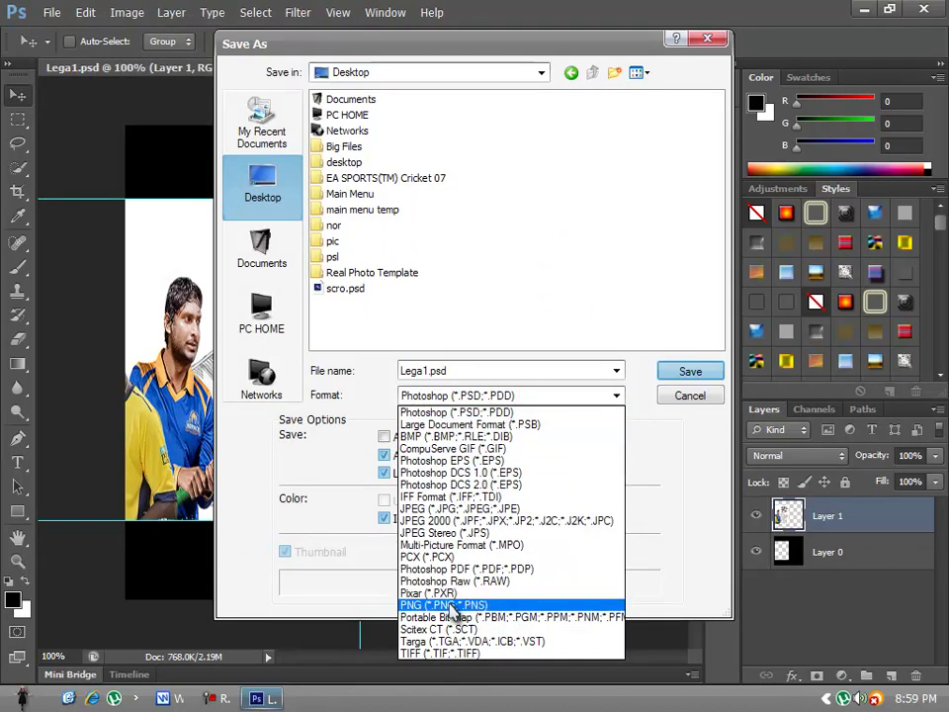
{"action": "left_click", "coordinate": [460, 436]}
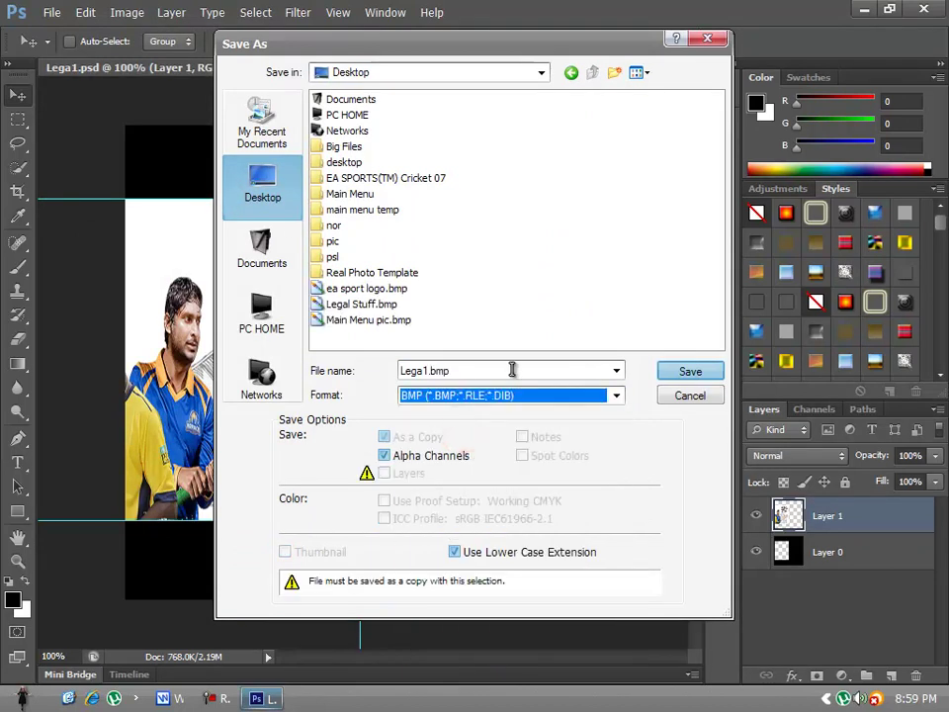
{"action": "left_click", "coordinate": [664, 373]}
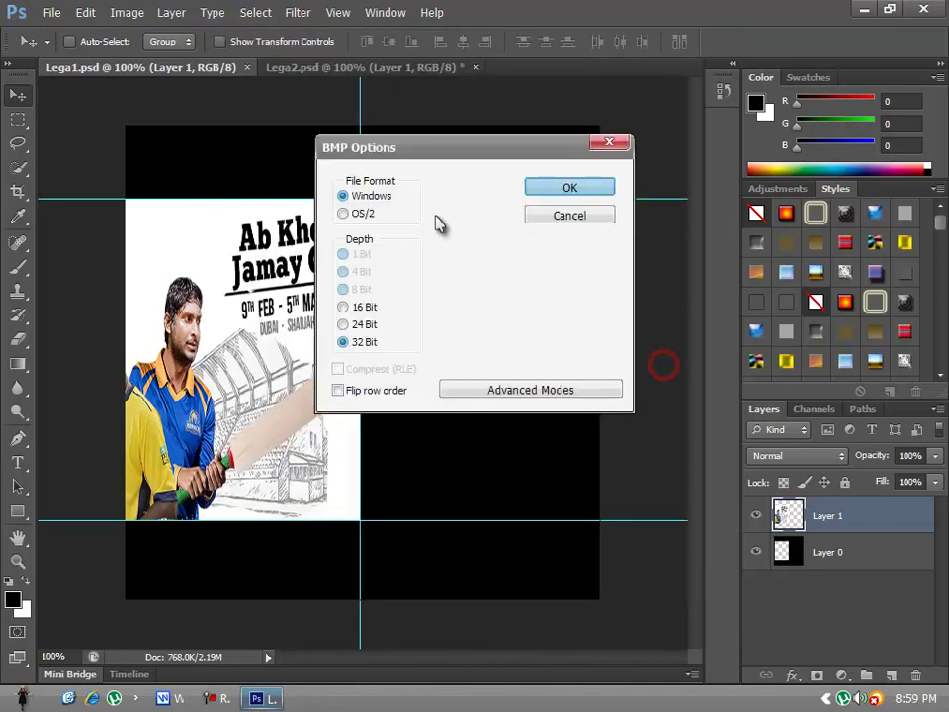
{"action": "left_click", "coordinate": [342, 212]}
{"action": "left_click", "coordinate": [582, 190]}
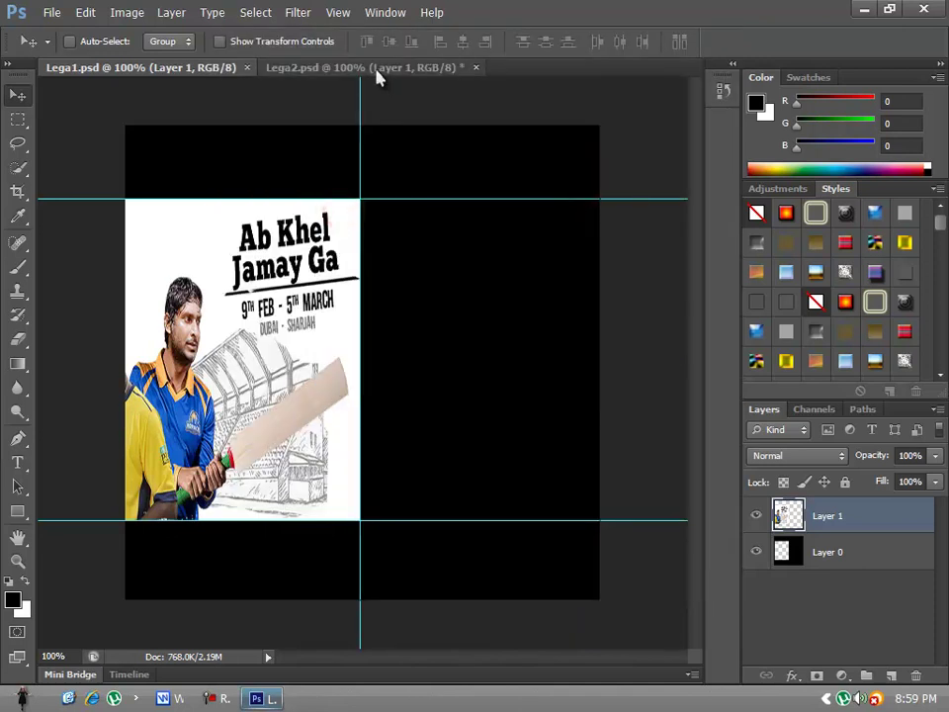
- Export Lega2.psd to the Desktop as Lega2.bmp in BMP format, using OS/2 at 24 bit
{"action": "left_click", "coordinate": [376, 68]}
{"action": "left_click", "coordinate": [40, 13]}
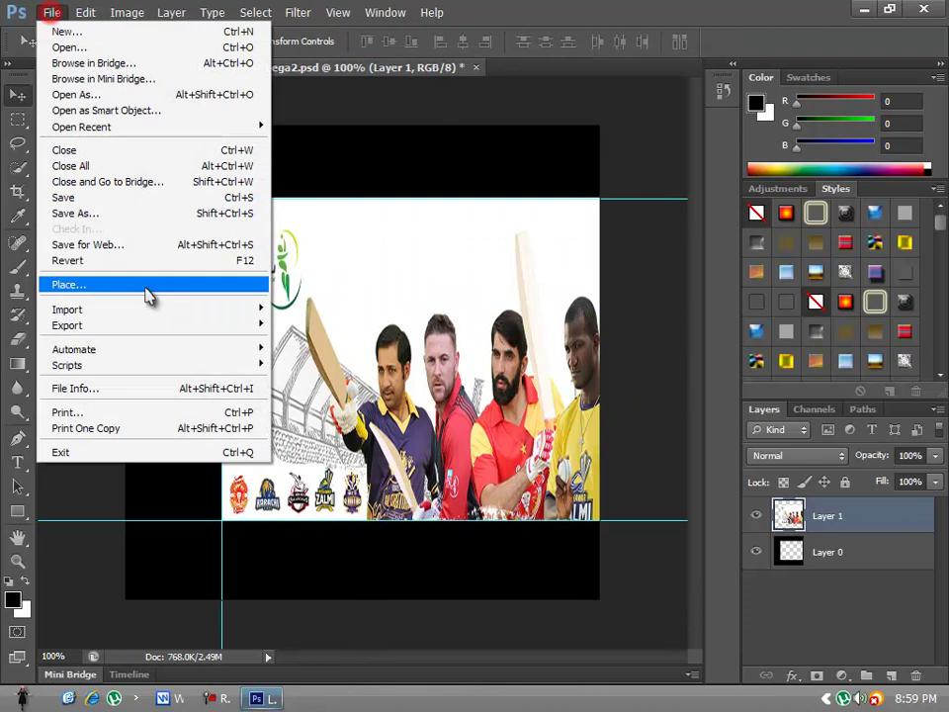
{"action": "left_click", "coordinate": [109, 216]}
{"action": "left_click", "coordinate": [268, 202]}
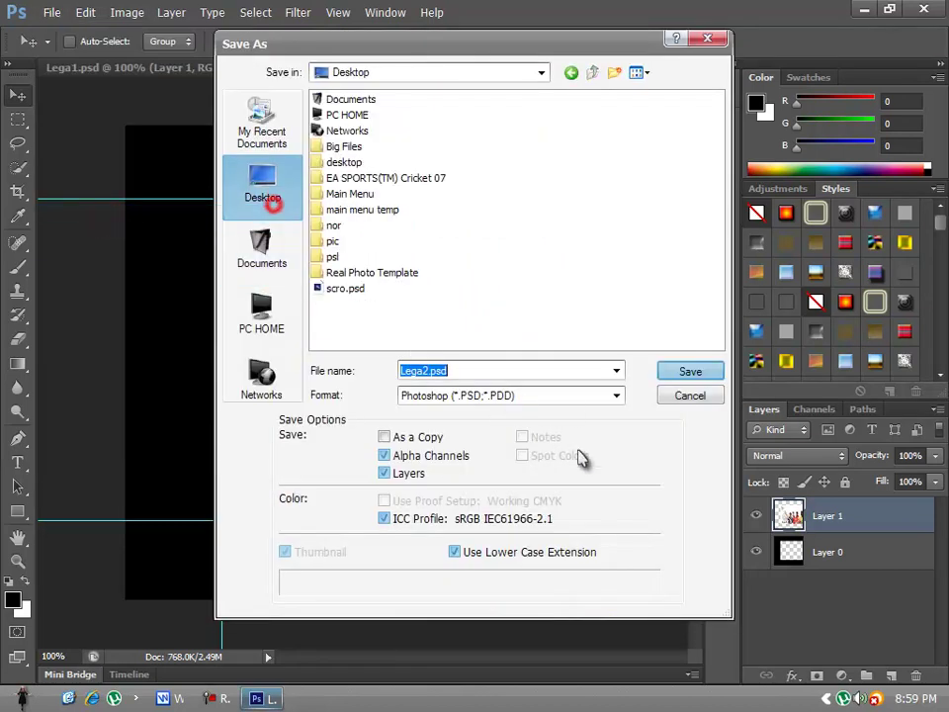
{"action": "left_click", "coordinate": [564, 396]}
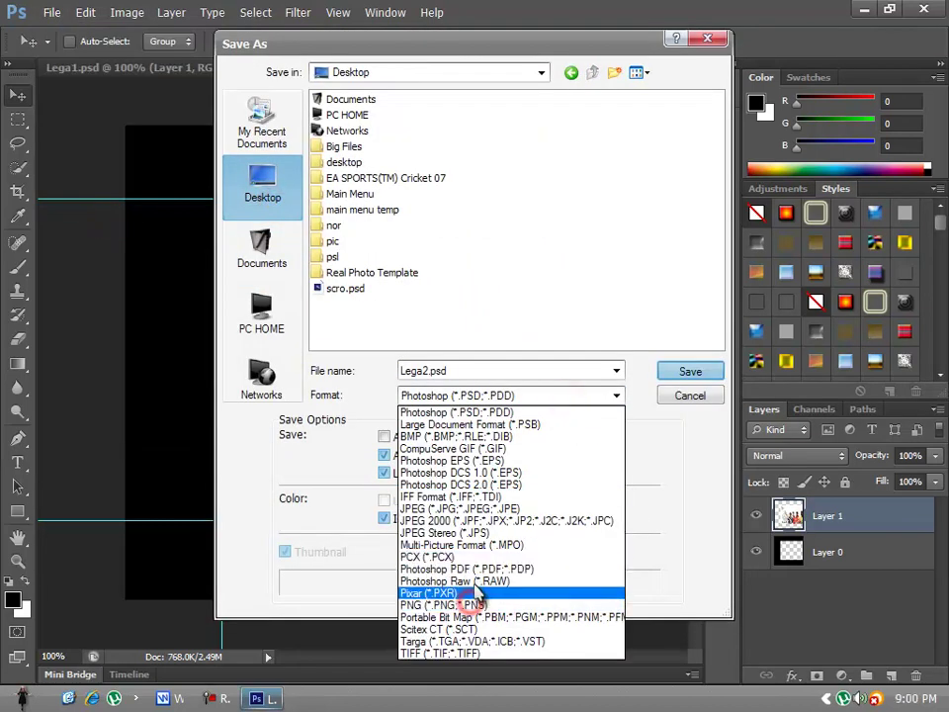
{"action": "left_click", "coordinate": [484, 438]}
{"action": "left_click", "coordinate": [689, 369]}
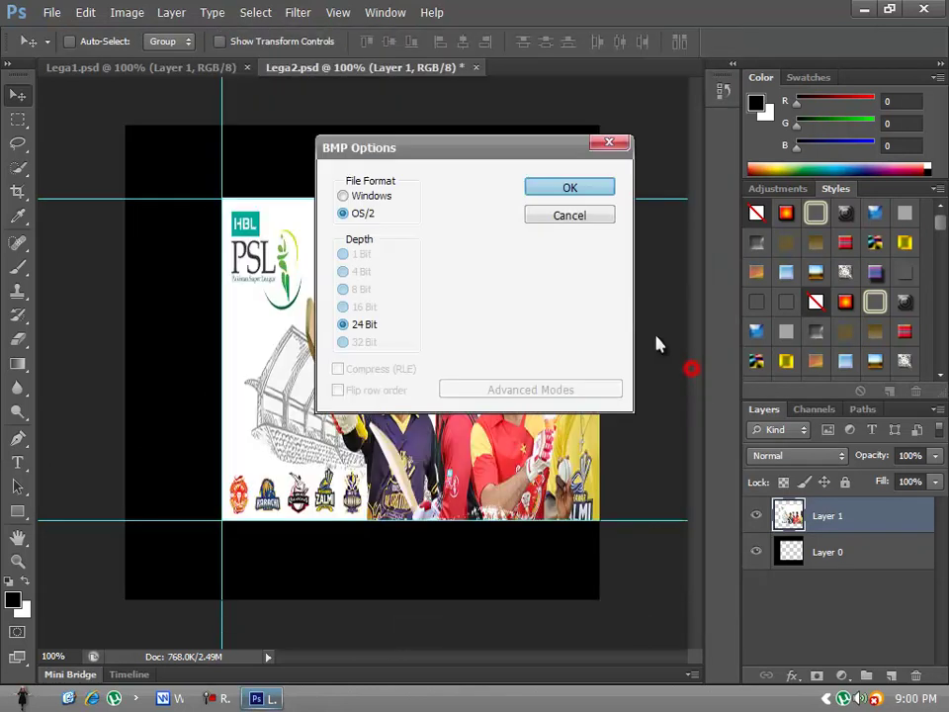
{"action": "left_click", "coordinate": [573, 188]}
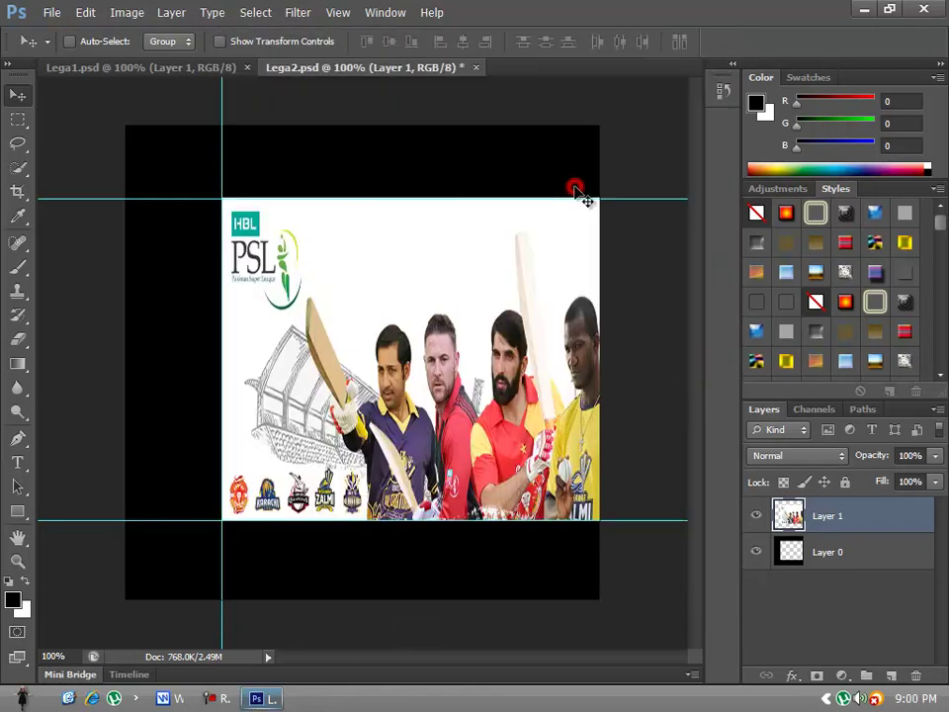
- Close the Lega2.psd and Lega1.psd documents and minimise Photoshop to show the desktop
{"action": "left_click", "coordinate": [475, 67]}
{"action": "left_click", "coordinate": [493, 280]}
{"action": "left_click", "coordinate": [247, 67]}
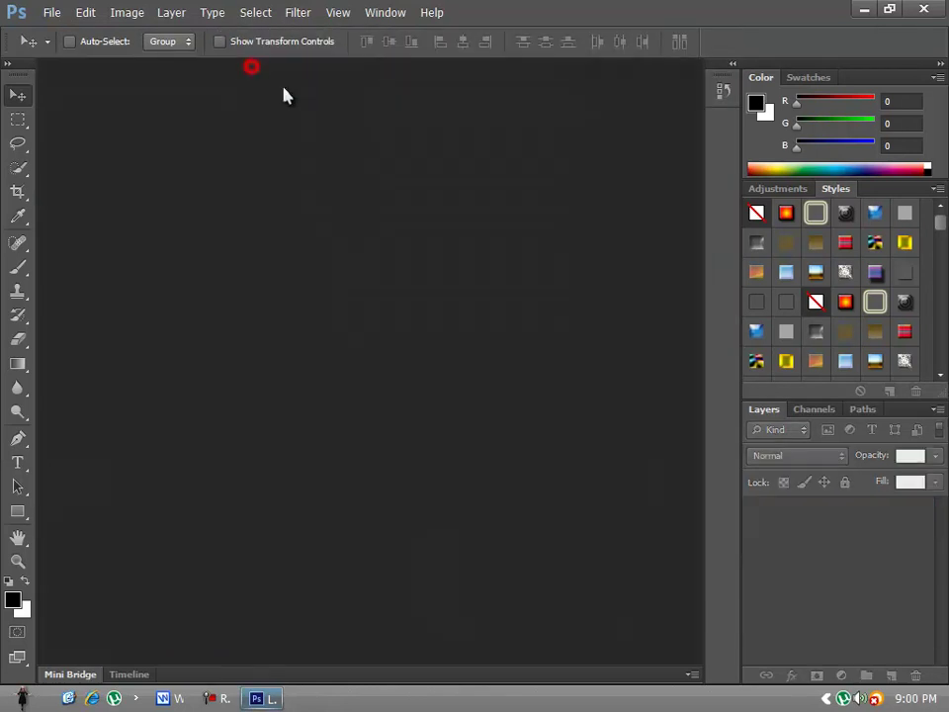
{"action": "left_click", "coordinate": [860, 10]}
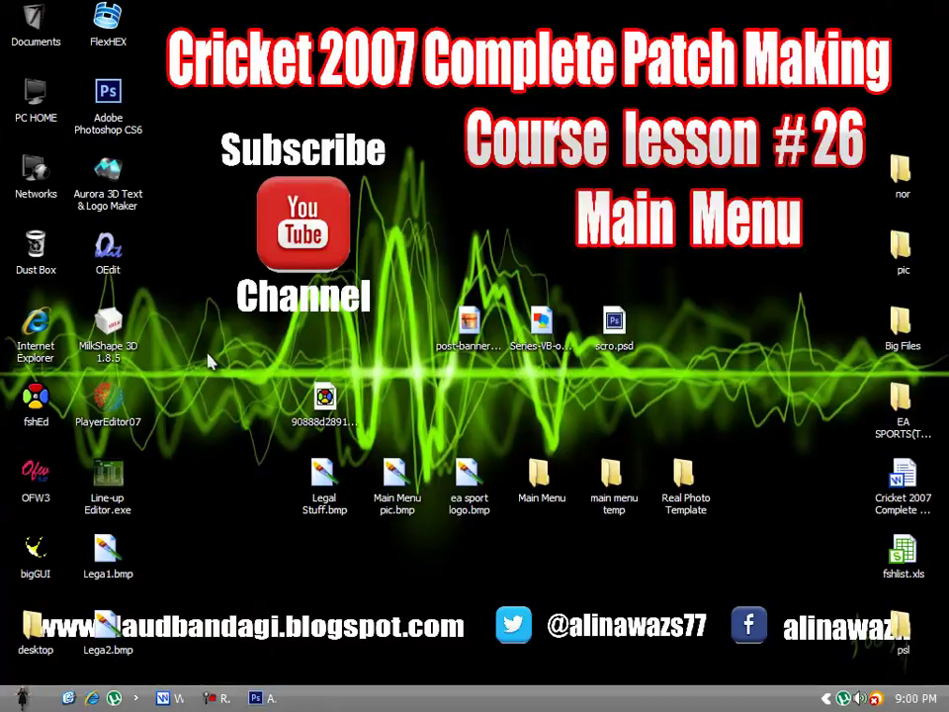
- Examine the exported Lega1.bmp and Lega2.bmp in the Windows picture viewer
{"action": "double_click", "coordinate": [111, 560]}
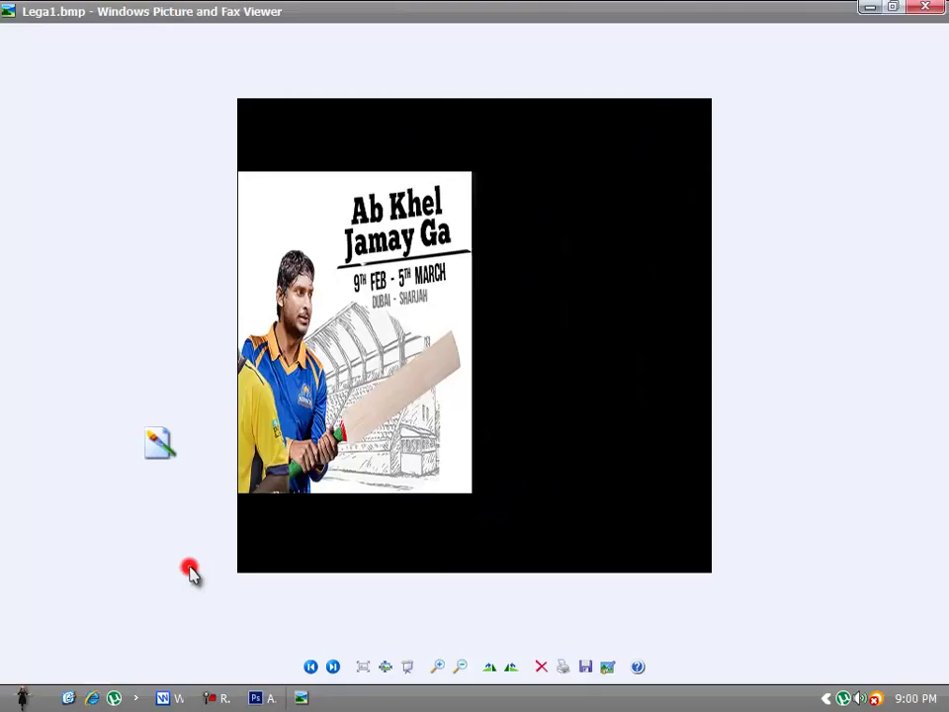
{"action": "left_click", "coordinate": [332, 667]}
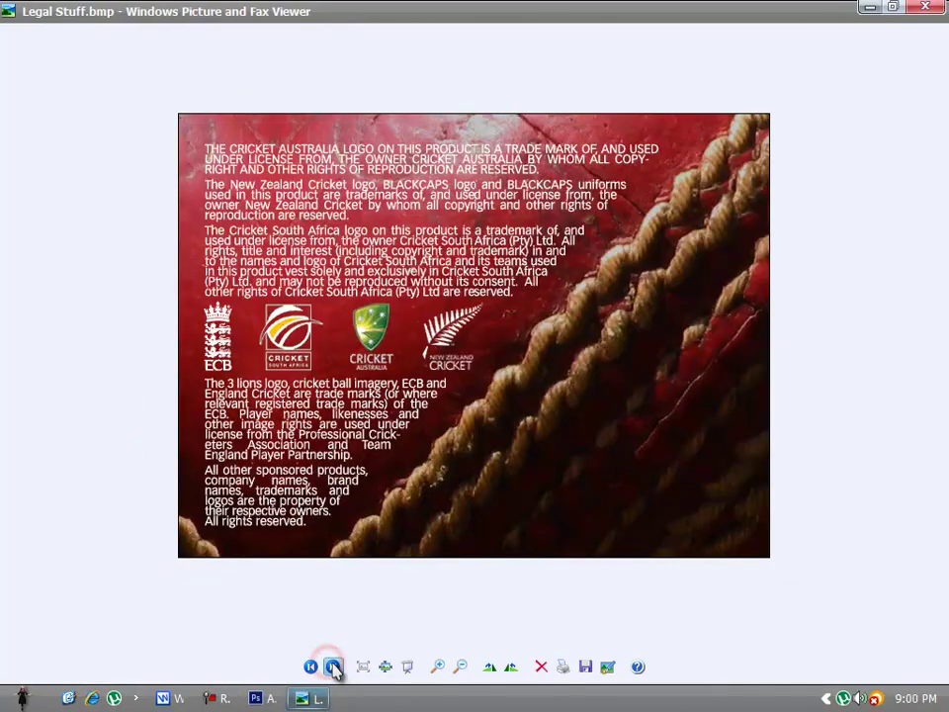
{"action": "left_click", "coordinate": [332, 667]}
{"action": "key", "text": "alt+F4"}
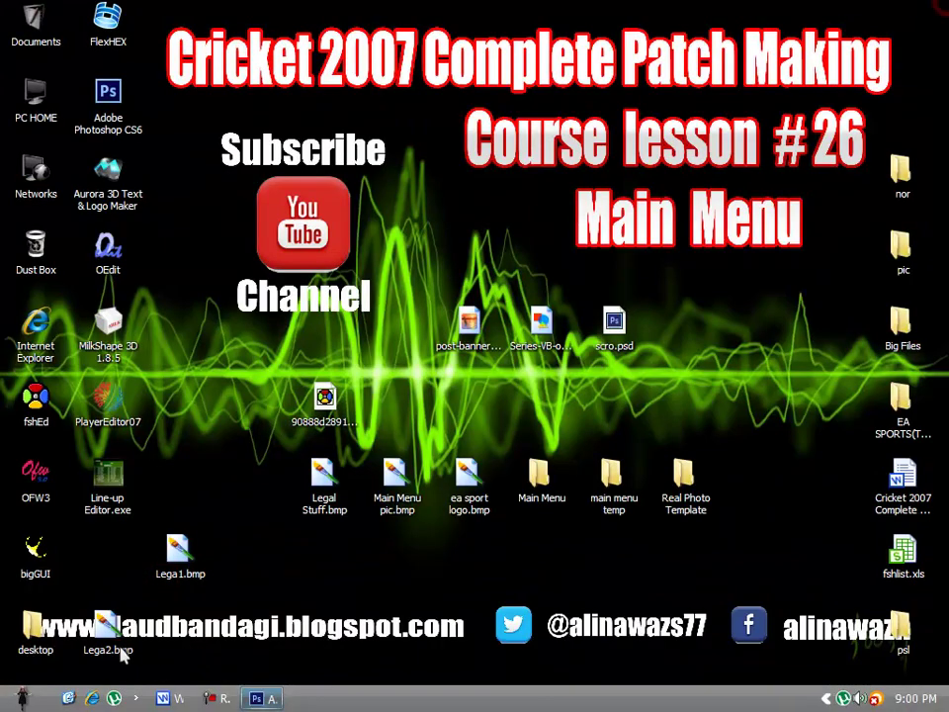
{"action": "double_click", "coordinate": [117, 648]}
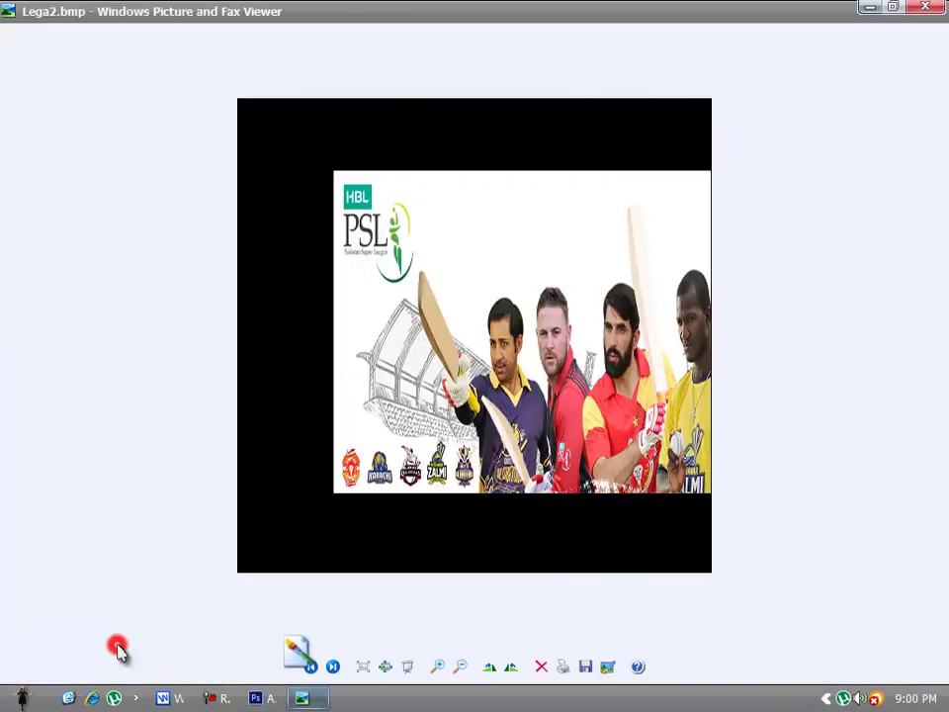
{"action": "key", "text": "alt+F4"}
{"action": "left_click_drag", "start_coordinate": [249, 551], "coordinate": [253, 552]}
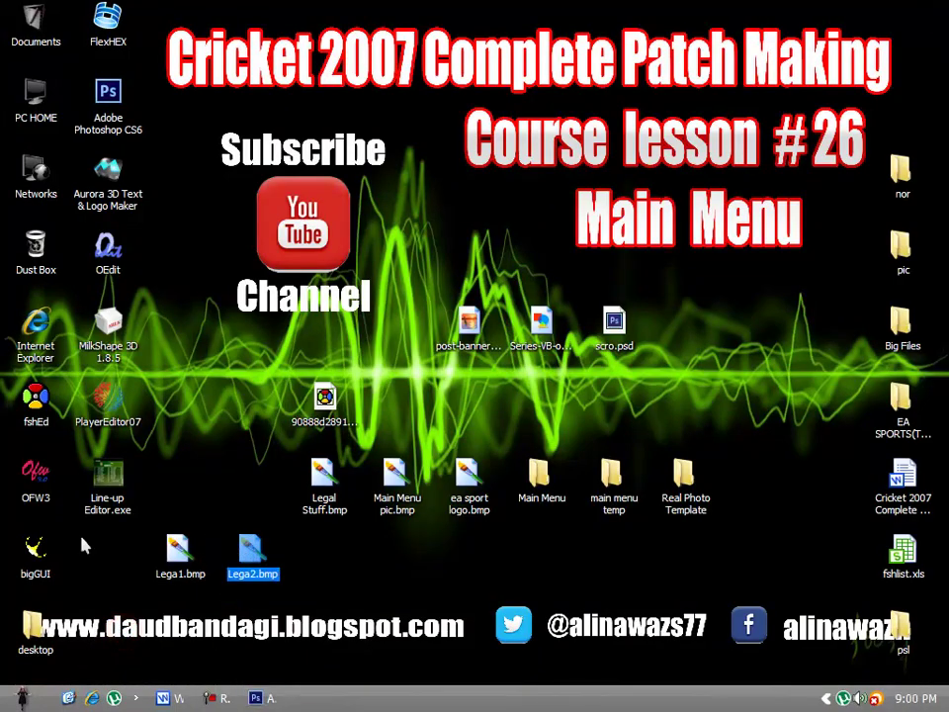
- Open 90888d289176dad214191804e309f96f.fsh from the Desktop in fshEd and compare its two lega images
{"action": "double_click", "coordinate": [36, 395]}
{"action": "left_click", "coordinate": [299, 187]}
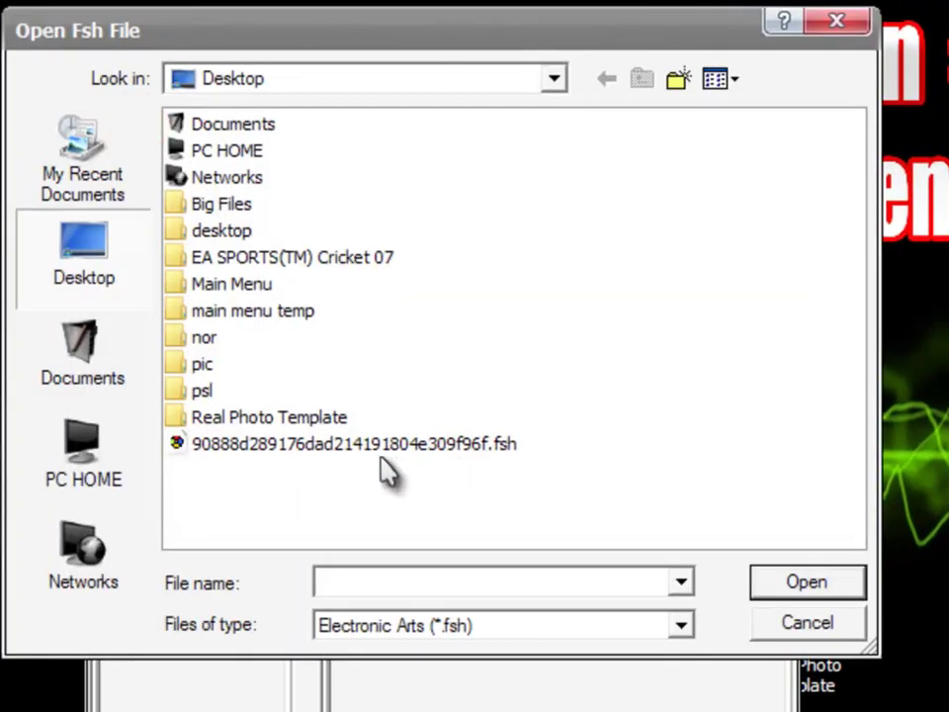
{"action": "double_click", "coordinate": [384, 462]}
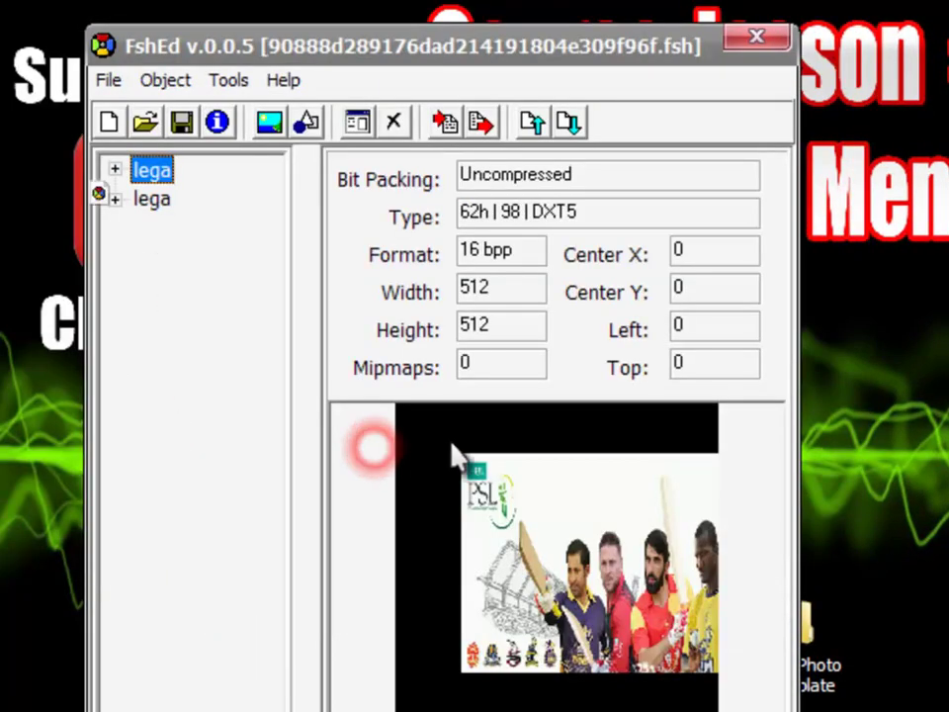
{"action": "left_click", "coordinate": [156, 199]}
{"action": "left_click", "coordinate": [156, 172]}
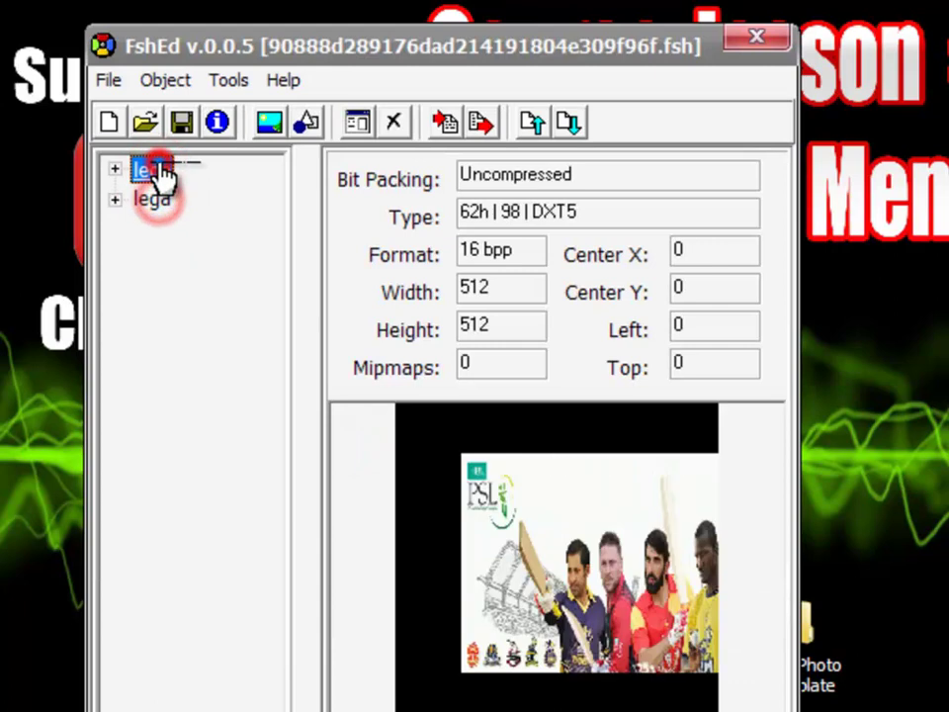
{"action": "left_click", "coordinate": [158, 200]}
{"action": "left_click", "coordinate": [158, 175]}
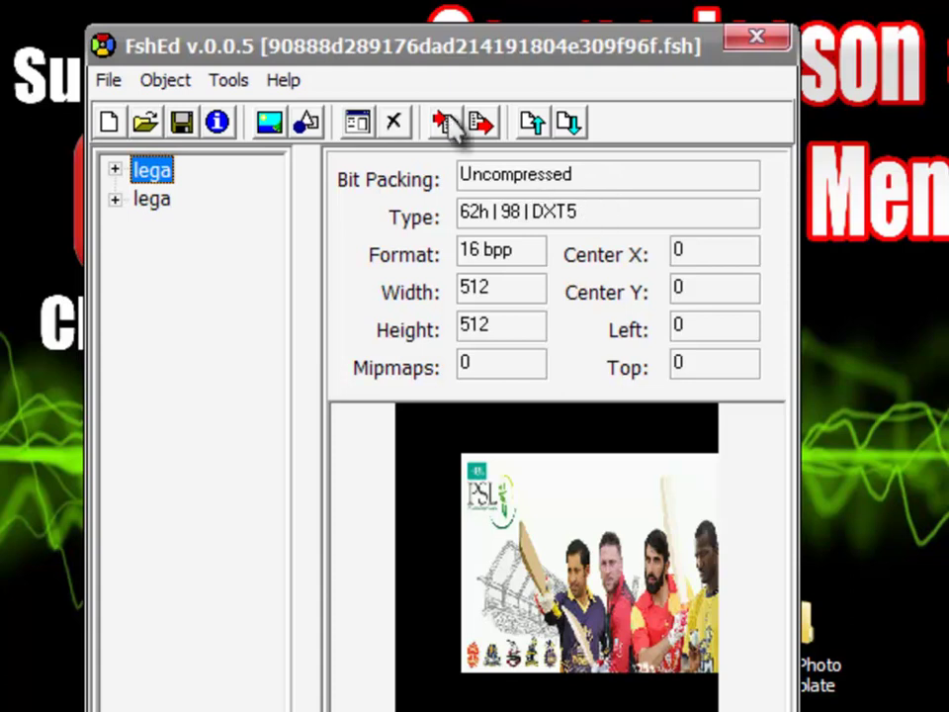
- Replace the graphic of the first lega object with Lega2.bmp and update the object
{"action": "left_click_drag", "start_coordinate": [149, 173], "coordinate": [124, 148]}
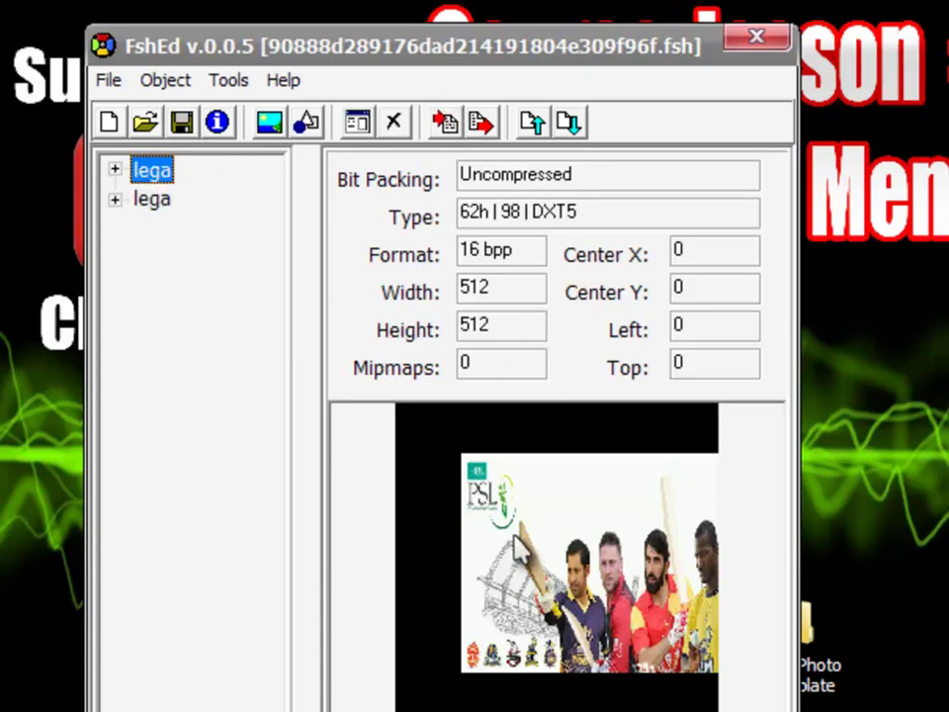
{"action": "left_click", "coordinate": [445, 124]}
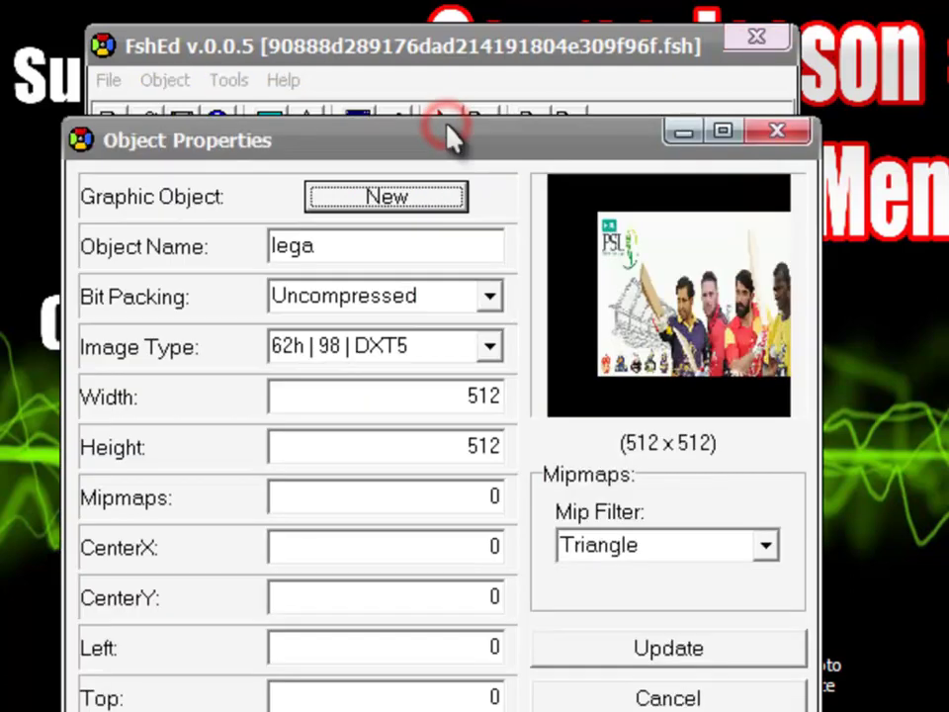
{"action": "left_click", "coordinate": [388, 196]}
{"action": "left_click", "coordinate": [242, 472]}
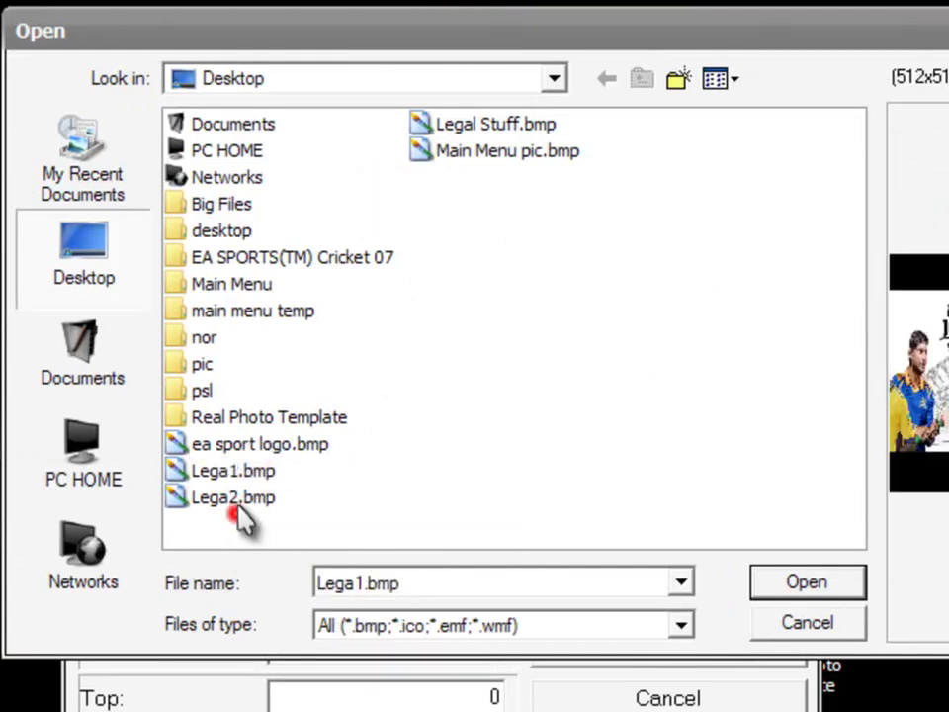
{"action": "left_click", "coordinate": [227, 498]}
{"action": "left_click", "coordinate": [826, 591]}
{"action": "left_click", "coordinate": [673, 652]}
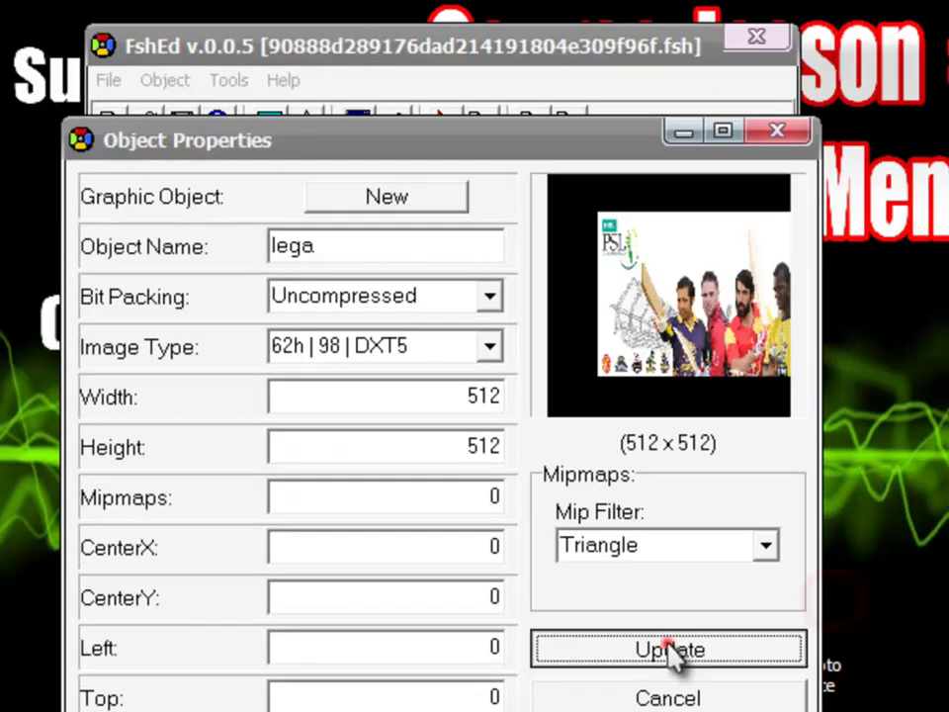
- Replace the graphic of the second lega object with Lega1.bmp and update the object
{"action": "left_click", "coordinate": [148, 199]}
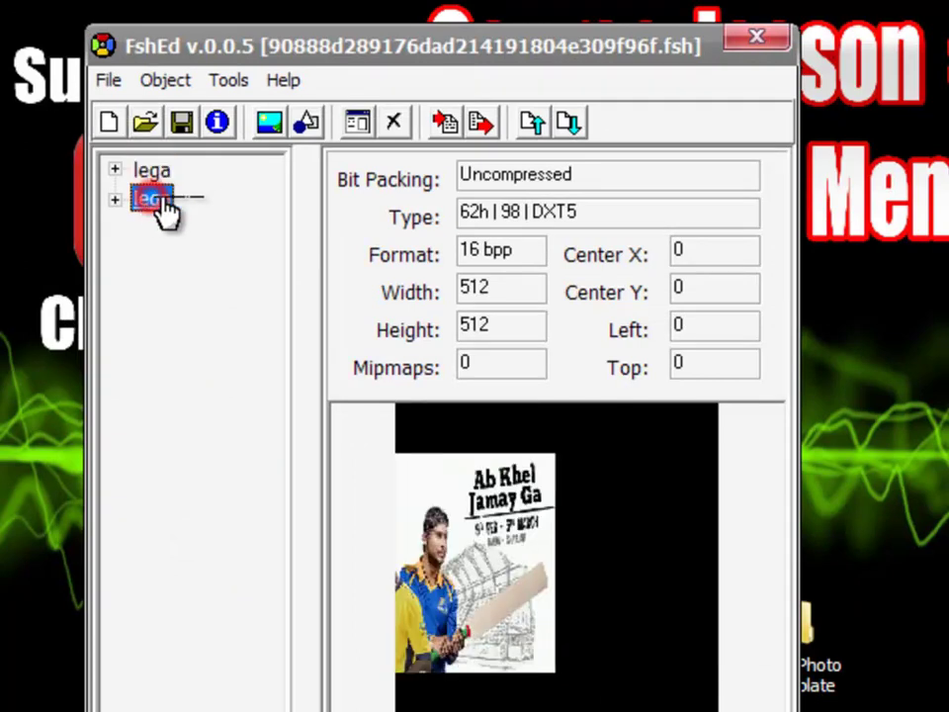
{"action": "left_click", "coordinate": [446, 123]}
{"action": "left_click", "coordinate": [453, 197]}
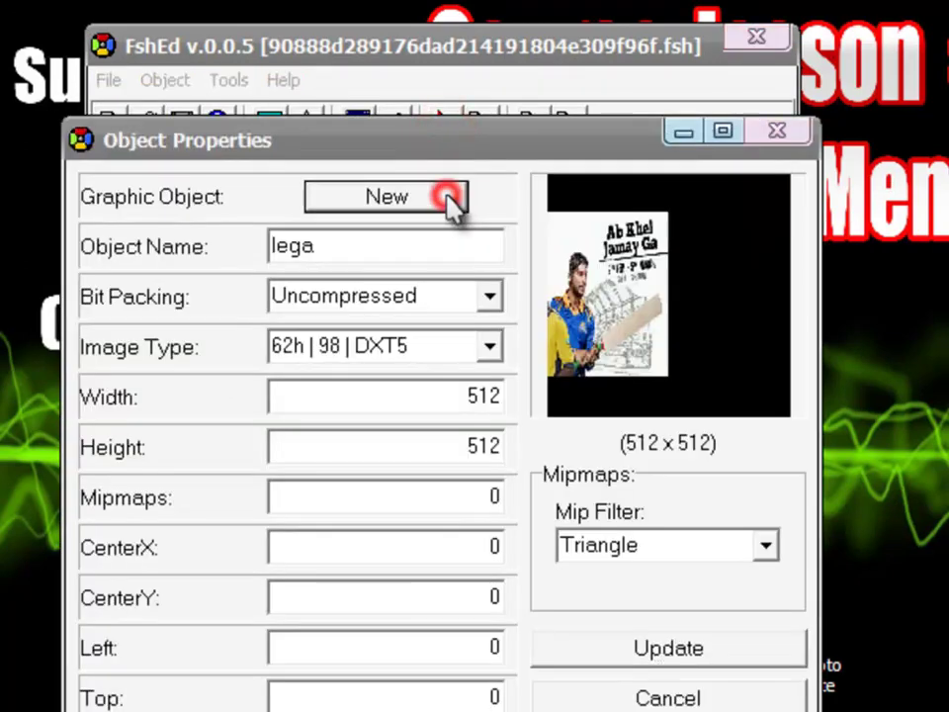
{"action": "left_click", "coordinate": [259, 494]}
{"action": "left_click", "coordinate": [259, 472]}
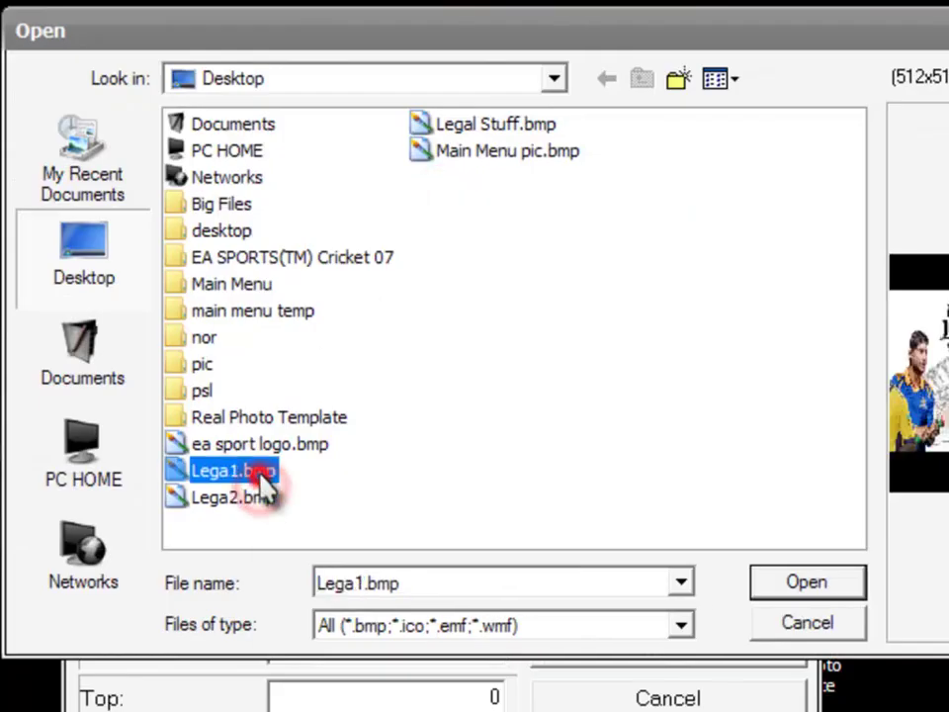
{"action": "left_click", "coordinate": [836, 591]}
{"action": "left_click", "coordinate": [742, 659]}
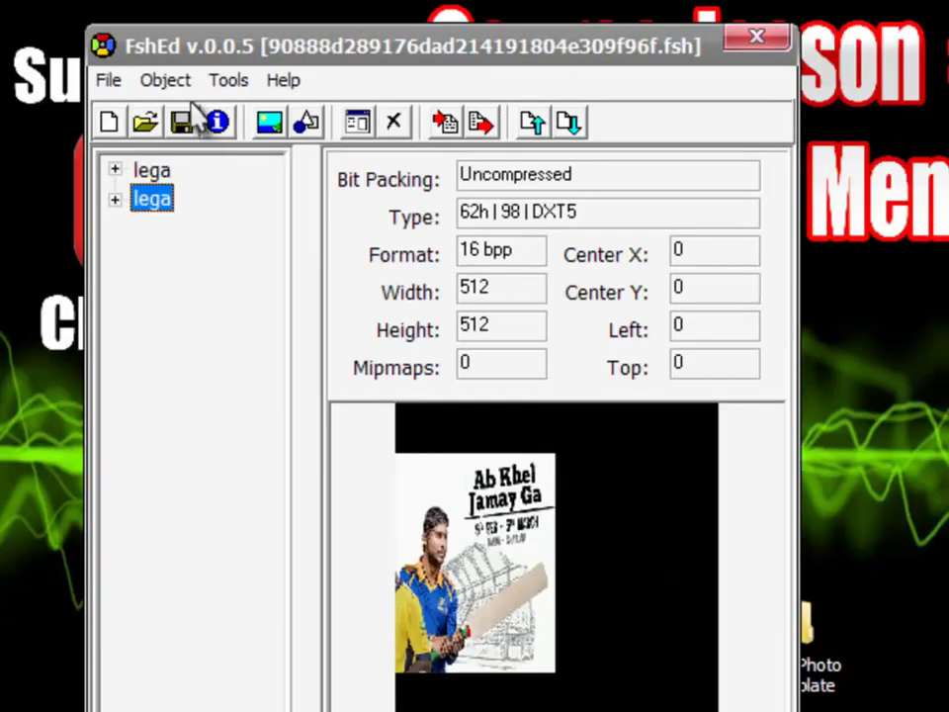
- Save the edited FSH file and close fshEd
{"action": "left_click", "coordinate": [108, 80]}
{"action": "left_click", "coordinate": [134, 206]}
{"action": "left_click", "coordinate": [789, 39]}
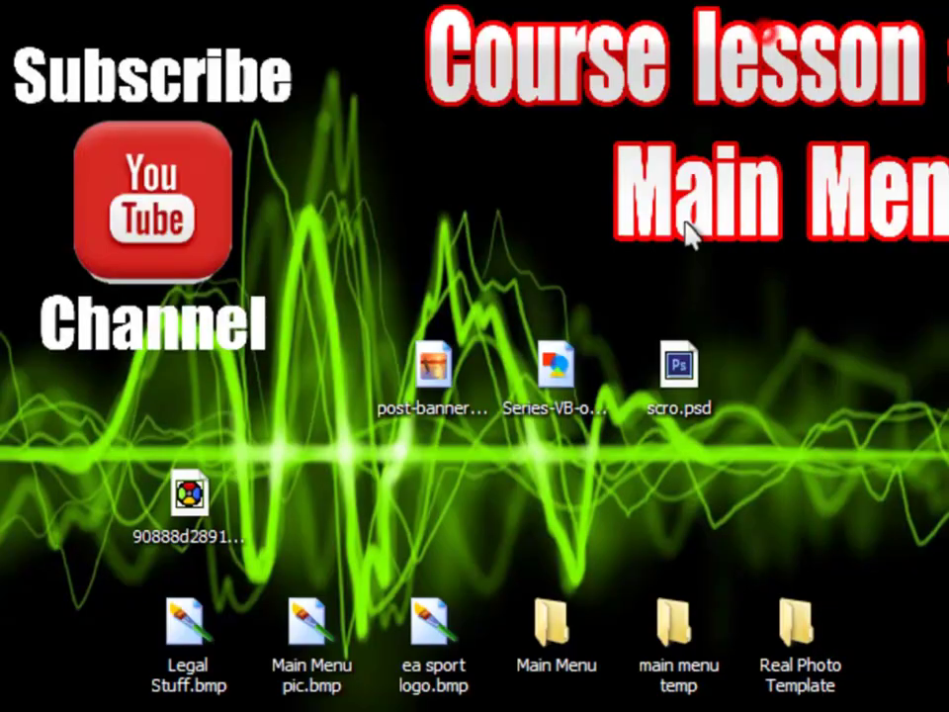
- Cut 90888d289176dad214191804e309f96f.fsh from the desktop
{"action": "left_click", "coordinate": [218, 471]}
{"action": "right_click", "coordinate": [217, 471]}
{"action": "left_click", "coordinate": [313, 297]}
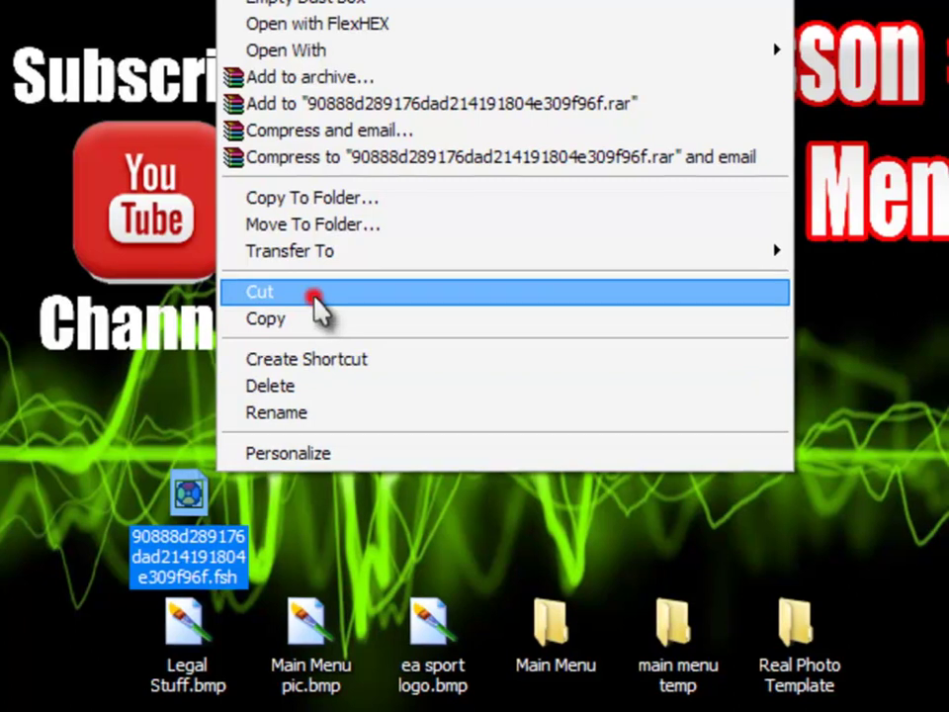
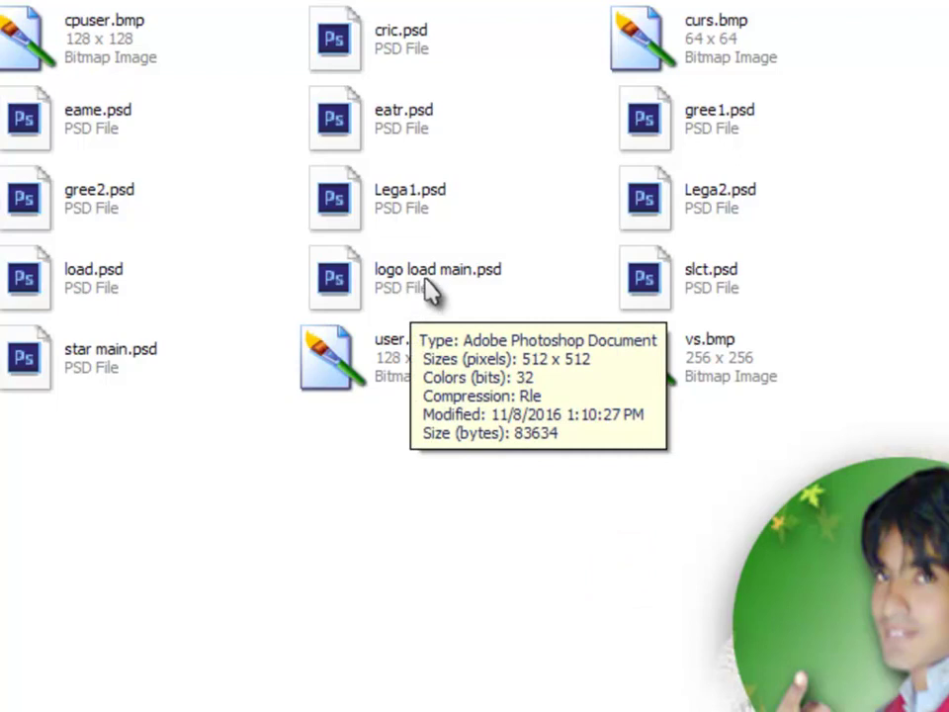
- Locate the logo load main.psd and star main.psd templates in the main menu temp folder
{"action": "left_click", "coordinate": [436, 287]}
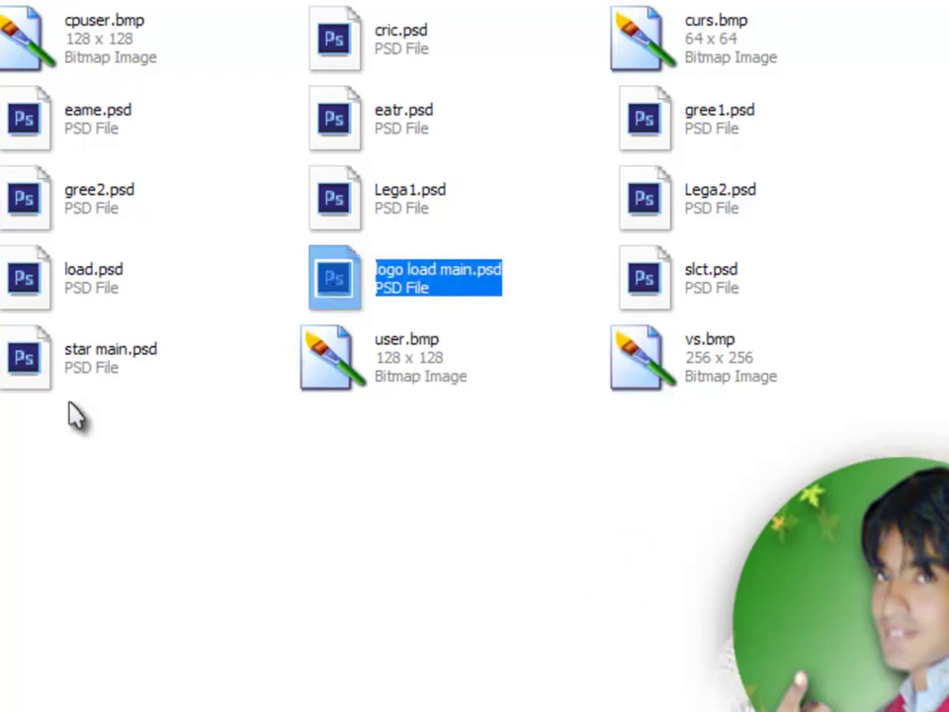
{"action": "left_click", "coordinate": [109, 368]}
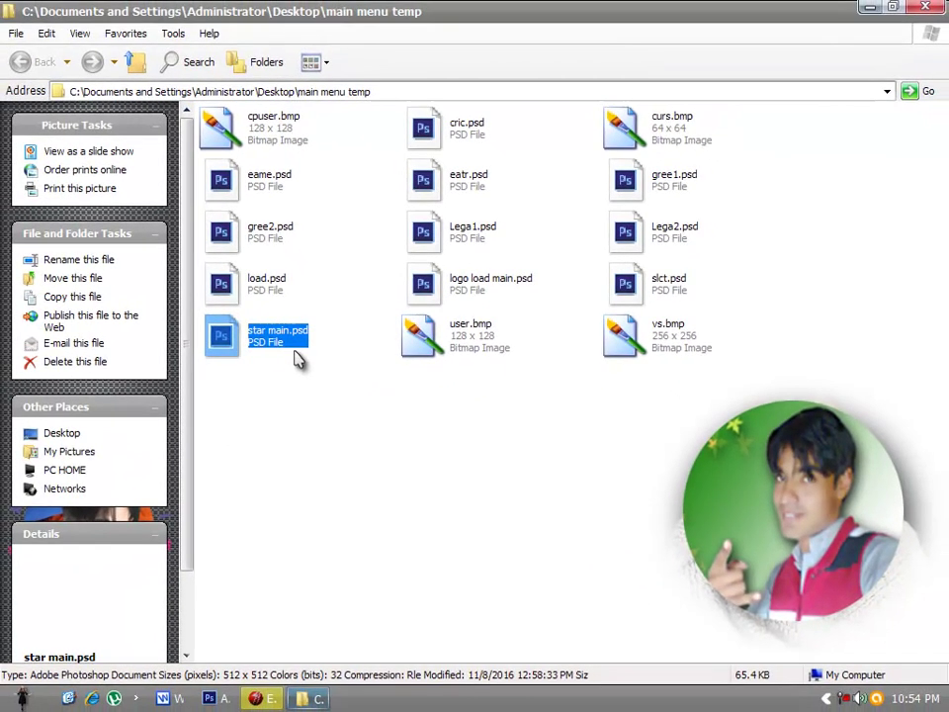
- Open logo load main.psd and star main.psd in Photoshop and bring logo load main.psd to the front
{"action": "left_click", "coordinate": [432, 297], "text": "ctrl"}
{"action": "left_click_drag", "start_coordinate": [432, 296], "coordinate": [346, 334]}
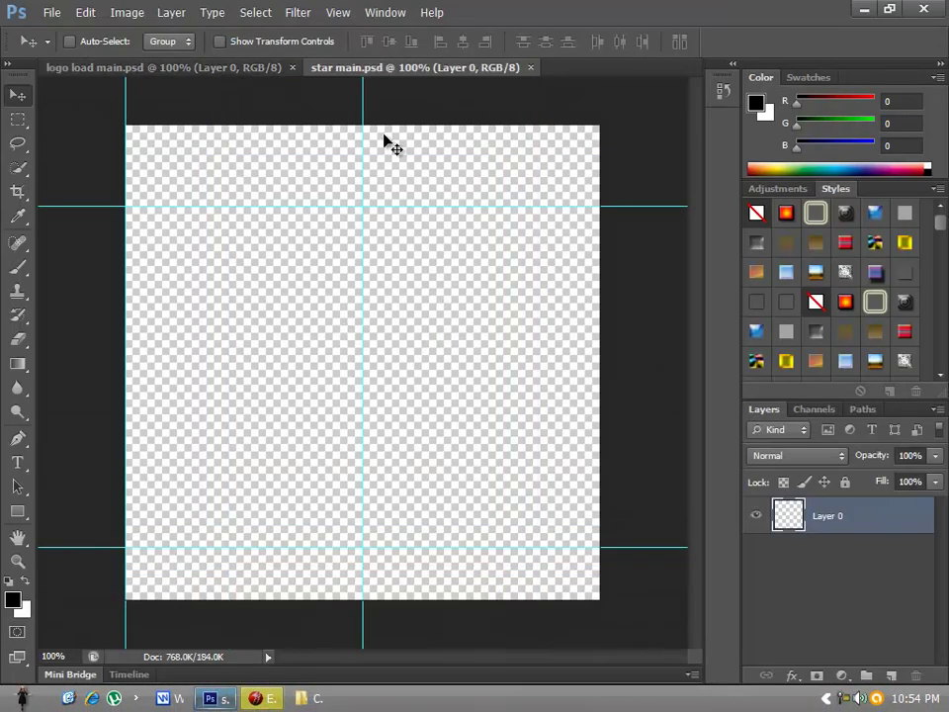
{"action": "left_click", "coordinate": [246, 71]}
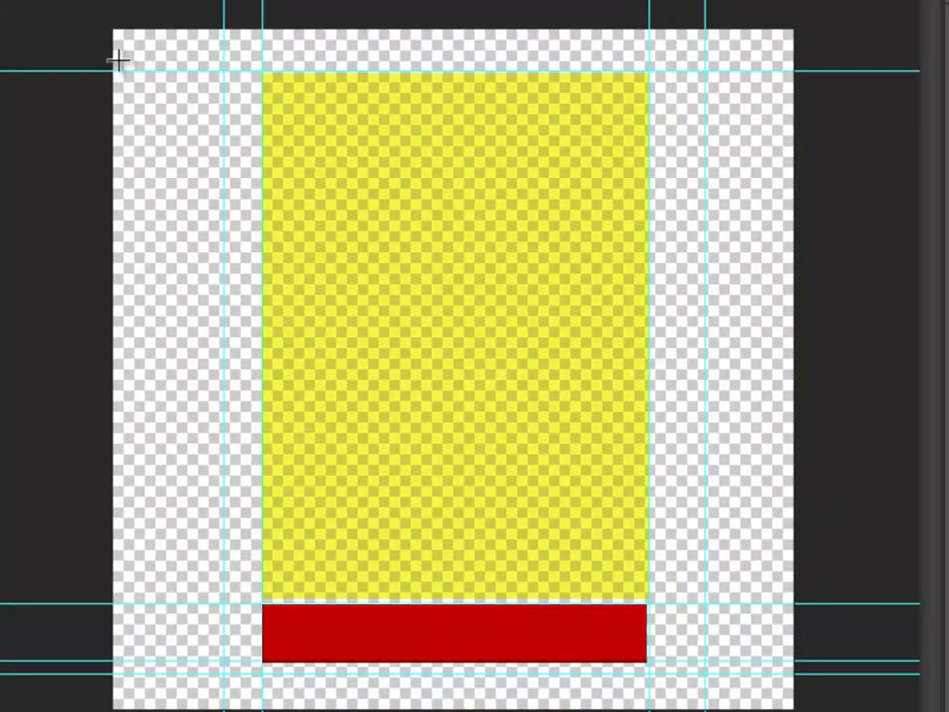
- Outline the template's large central logo area and the narrow caption strip beneath it along the guides
{"action": "left_click_drag", "start_coordinate": [259, 72], "coordinate": [651, 606]}
{"action": "left_click_drag", "start_coordinate": [263, 606], "coordinate": [647, 658]}
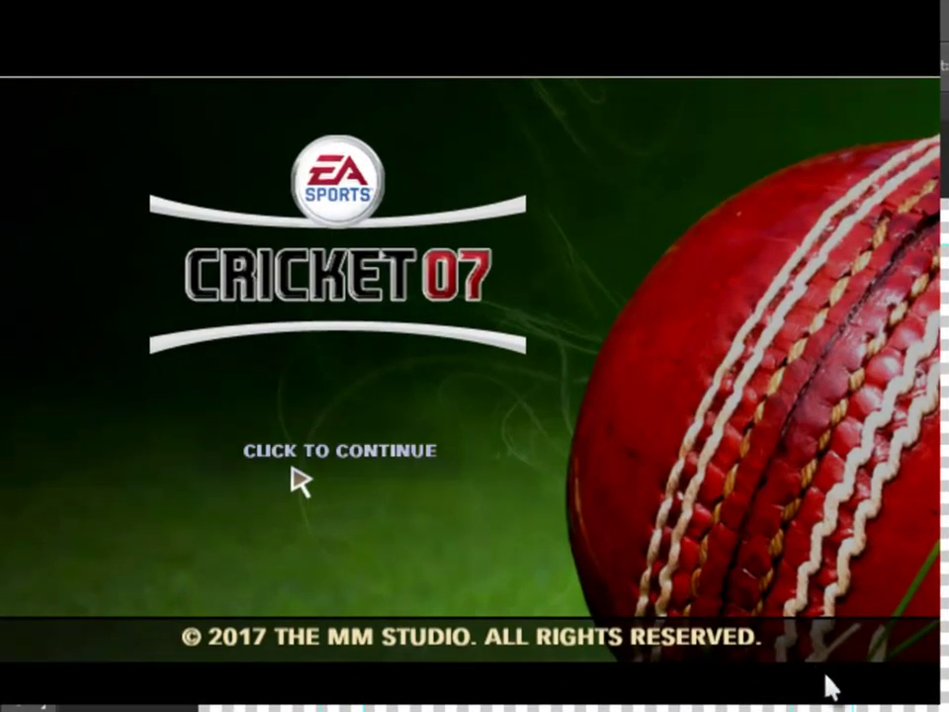
{"action": "left_click", "coordinate": [277, 471]}
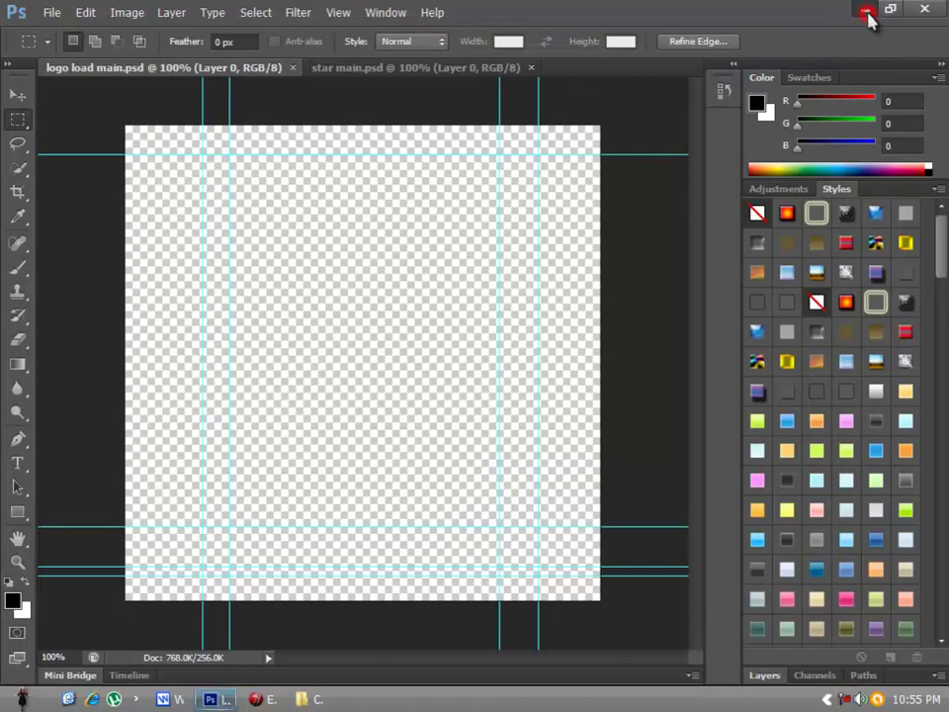
- Preview the Series-VB-odi-series-new.png logo from the desktop and close the viewer
{"action": "left_click", "coordinate": [865, 10]}
{"action": "left_click", "coordinate": [926, 7]}
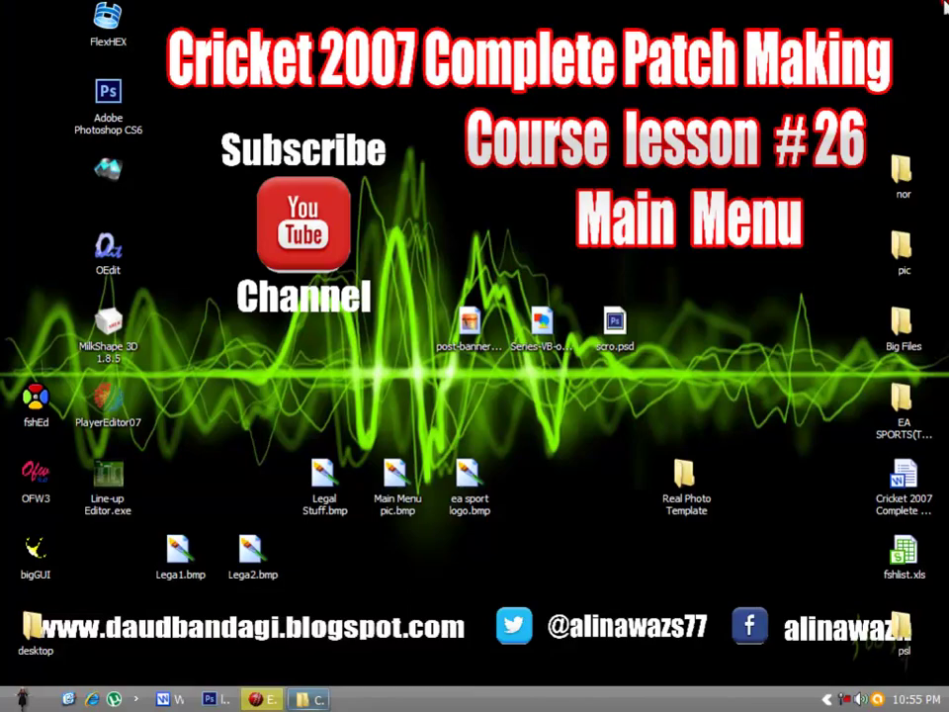
{"action": "double_click", "coordinate": [545, 336]}
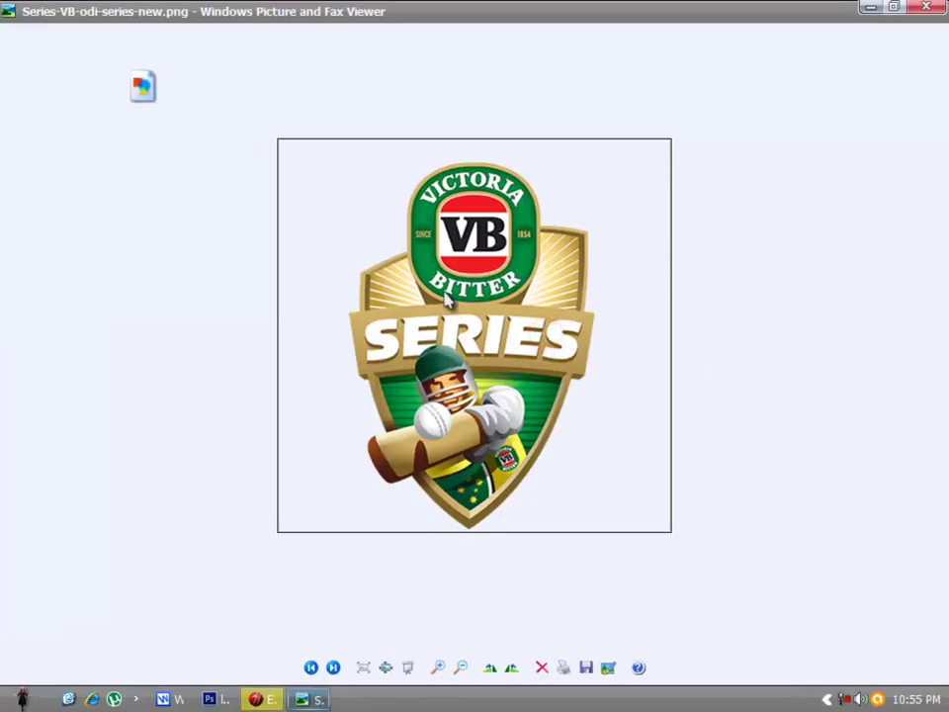
{"action": "left_click", "coordinate": [929, 10]}
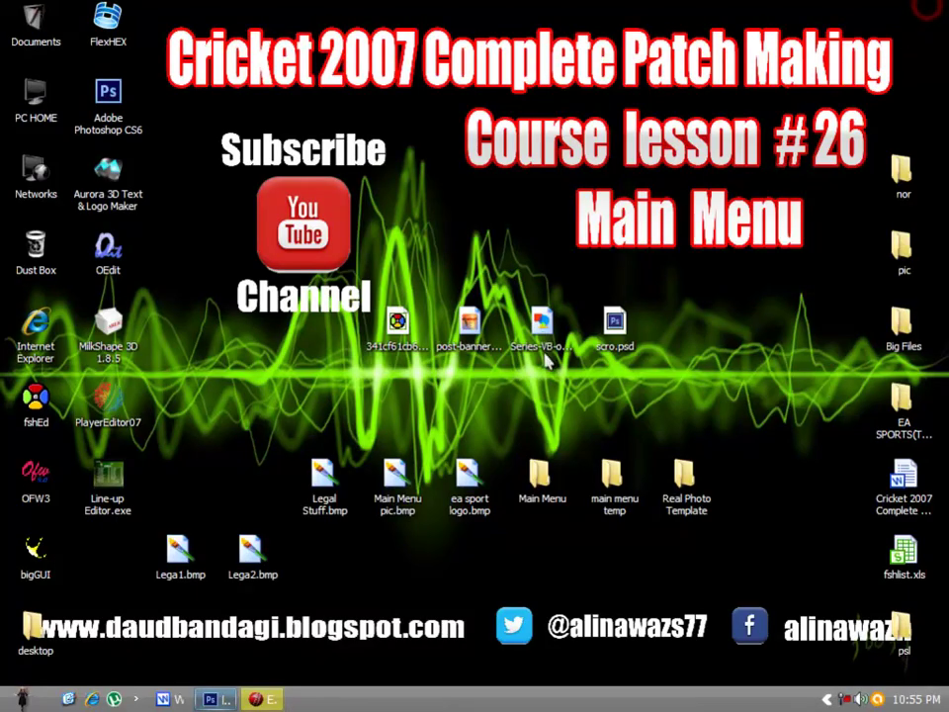
- Place Series-VB-odi-series-new.png into logo load main.psd, scale it to about 69.41% and centre it in the upper part of the logo area
{"action": "left_click_drag", "start_coordinate": [544, 338], "coordinate": [393, 170]}
{"action": "left_click_drag", "start_coordinate": [392, 227], "coordinate": [389, 226]}
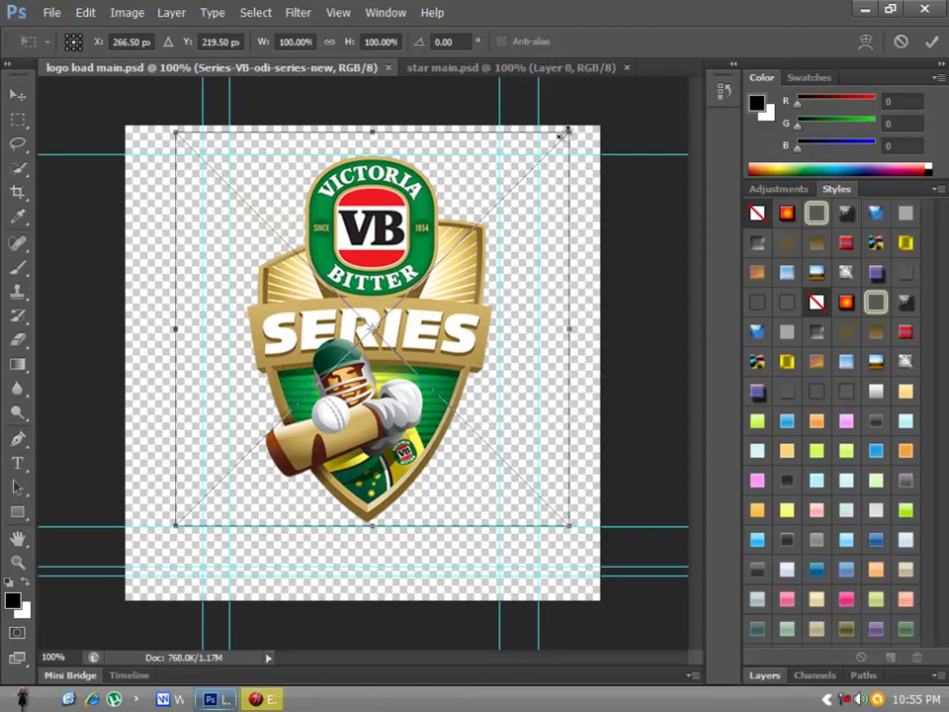
{"action": "left_click_drag", "start_coordinate": [569, 129], "coordinate": [484, 158]}
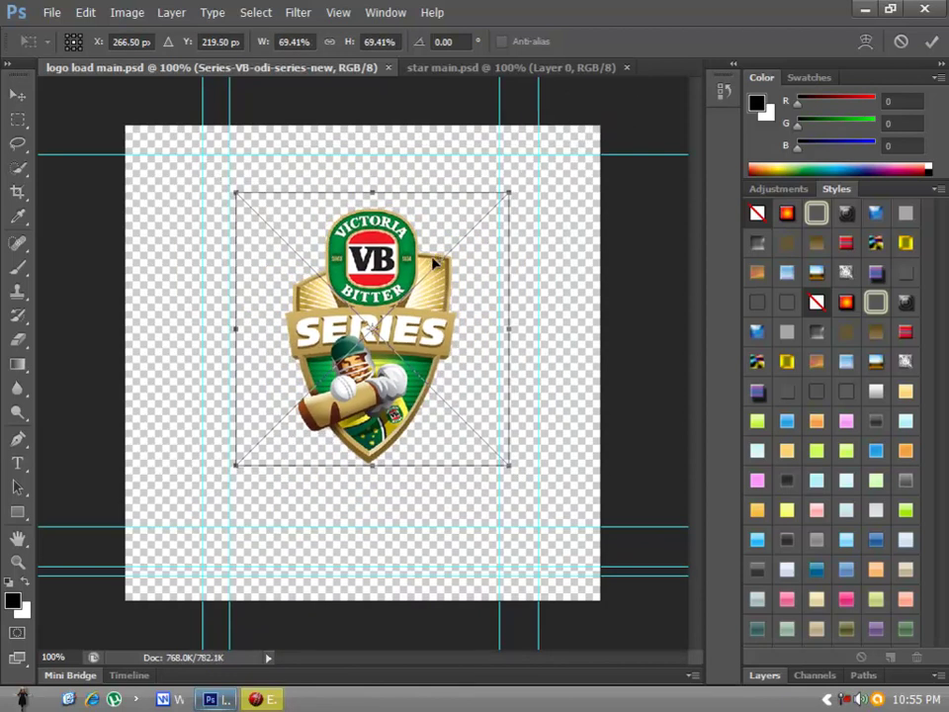
{"action": "left_click_drag", "start_coordinate": [435, 260], "coordinate": [428, 232]}
{"action": "key", "text": "Return"}
{"action": "key", "text": "m"}
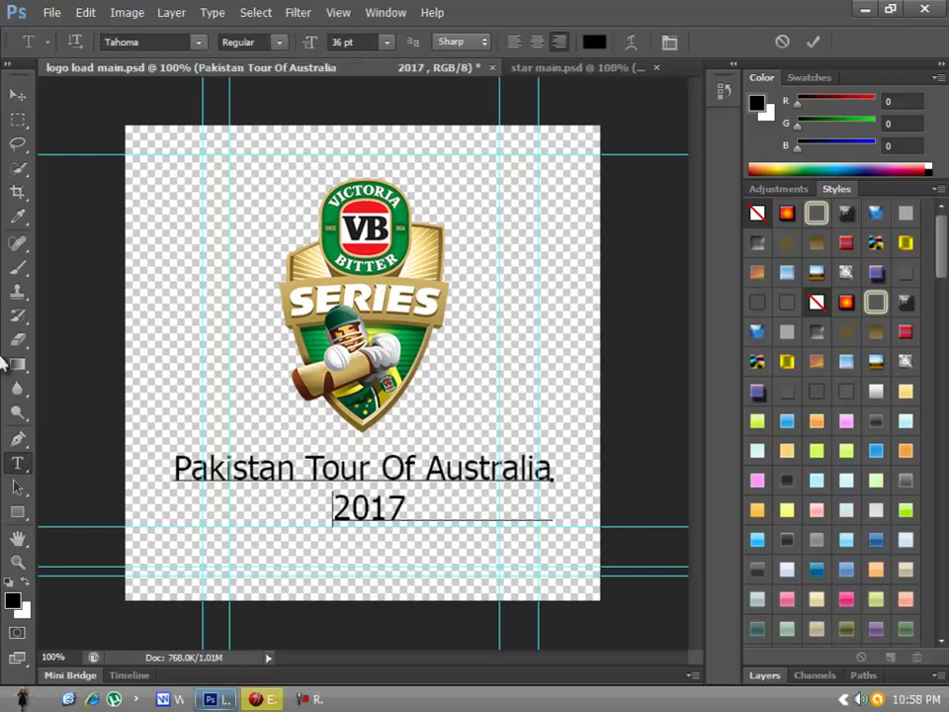
- Scale the "Pakistan Tour Of Australia 2017" text down to fit between the two inner vertical guides
{"action": "left_click", "coordinate": [17, 94]}
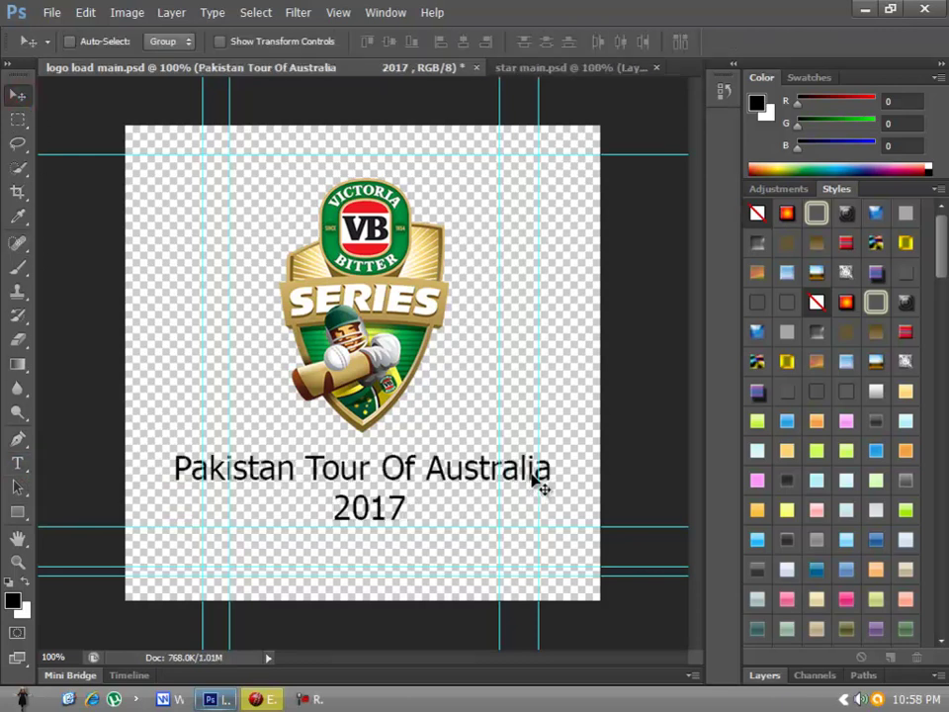
{"action": "key", "text": "ctrl+t"}
{"action": "left_click_drag", "start_coordinate": [552, 453], "coordinate": [500, 456]}
{"action": "key", "text": "Return"}
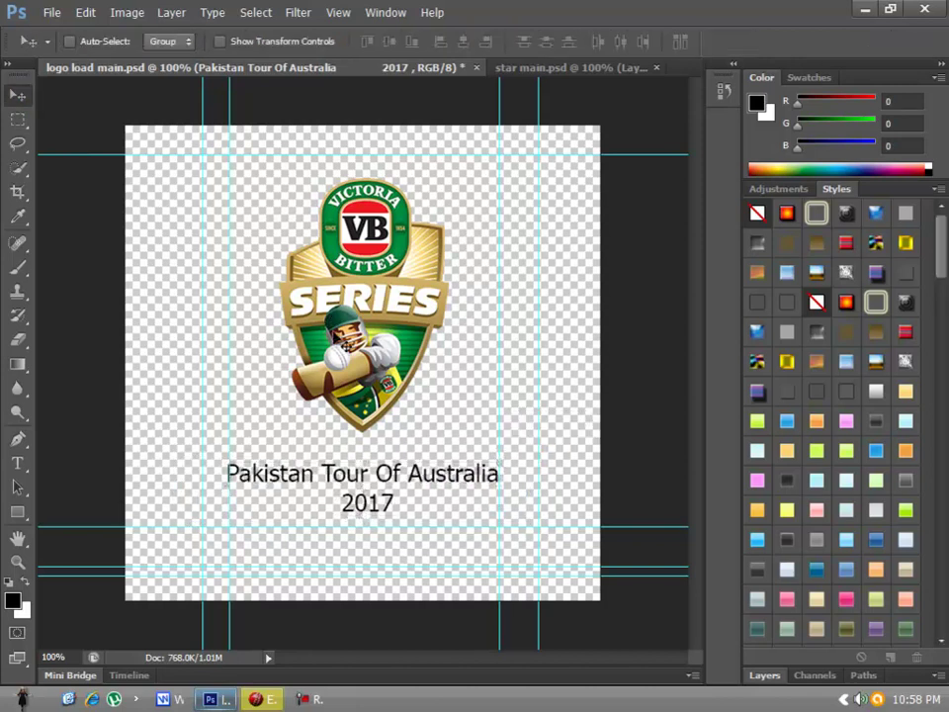
- Select the whole "Pakistan Tour Of Australia 2017" text, try the Street Cred font and set it to Impact
{"action": "left_click", "coordinate": [16, 462]}
{"action": "left_click", "coordinate": [474, 529]}
{"action": "key", "text": "ctrl+a"}
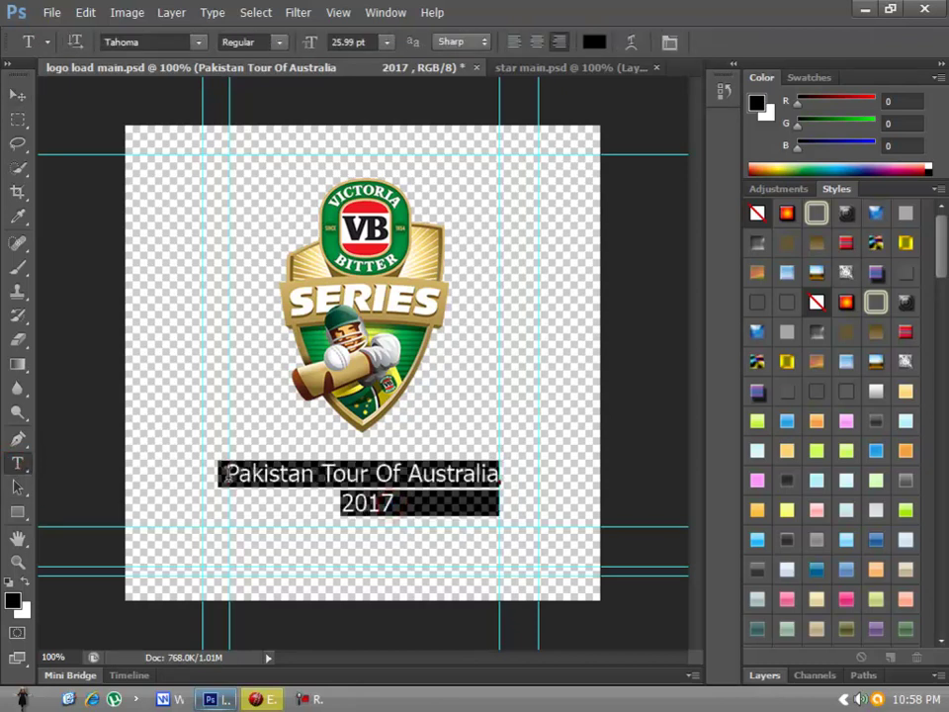
{"action": "left_click", "coordinate": [198, 41]}
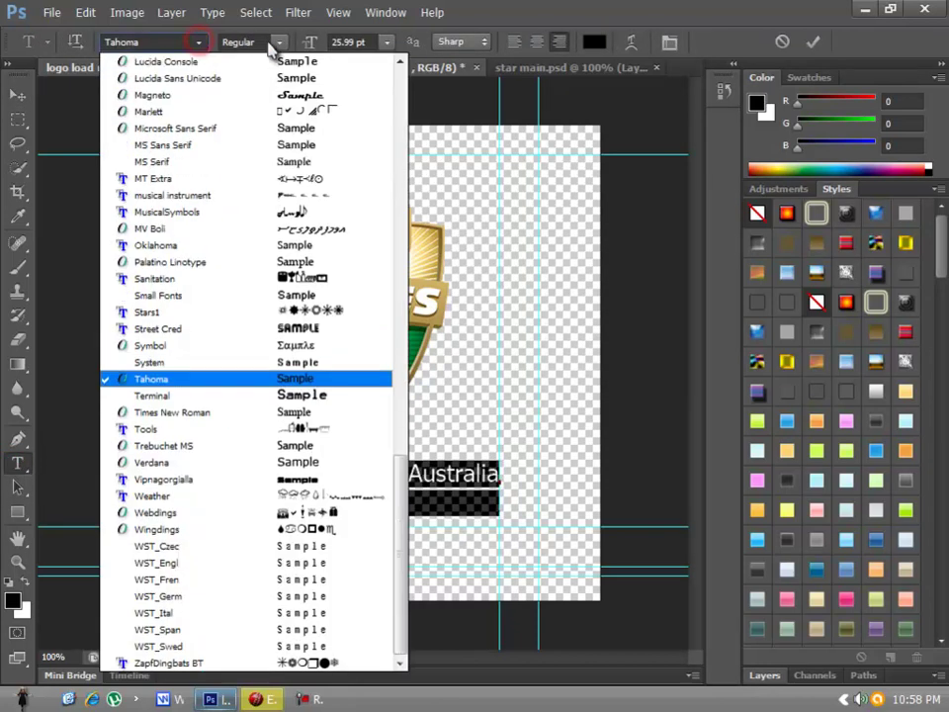
{"action": "left_click", "coordinate": [277, 44]}
{"action": "left_click", "coordinate": [198, 44]}
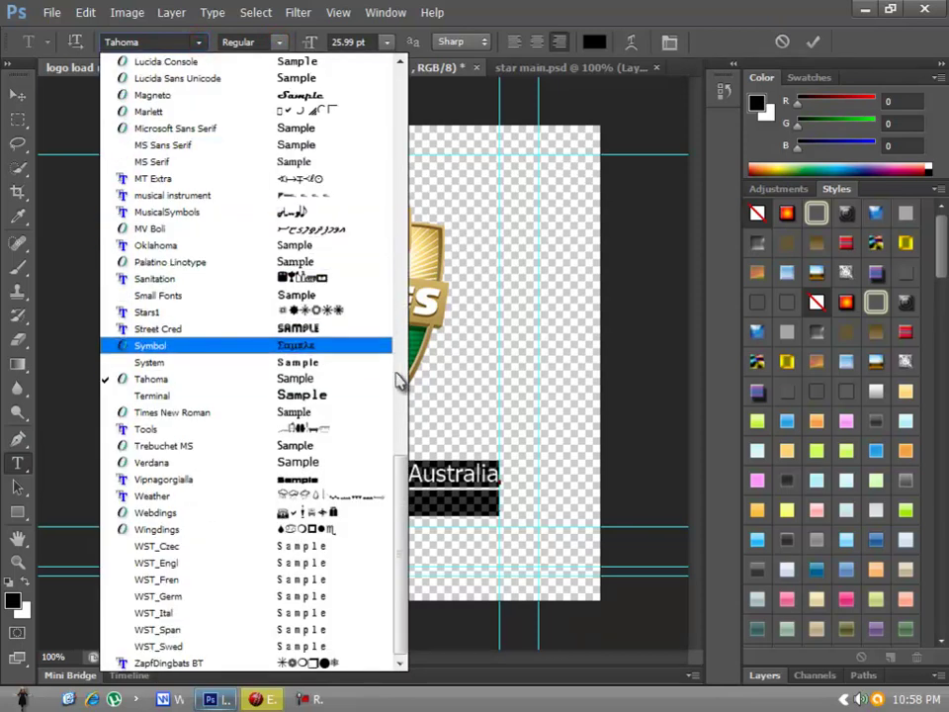
{"action": "scroll", "coordinate": [398, 460], "scroll_direction": "up", "scroll_amount": 3}
{"action": "scroll", "coordinate": [341, 396], "scroll_direction": "down", "scroll_amount": 3}
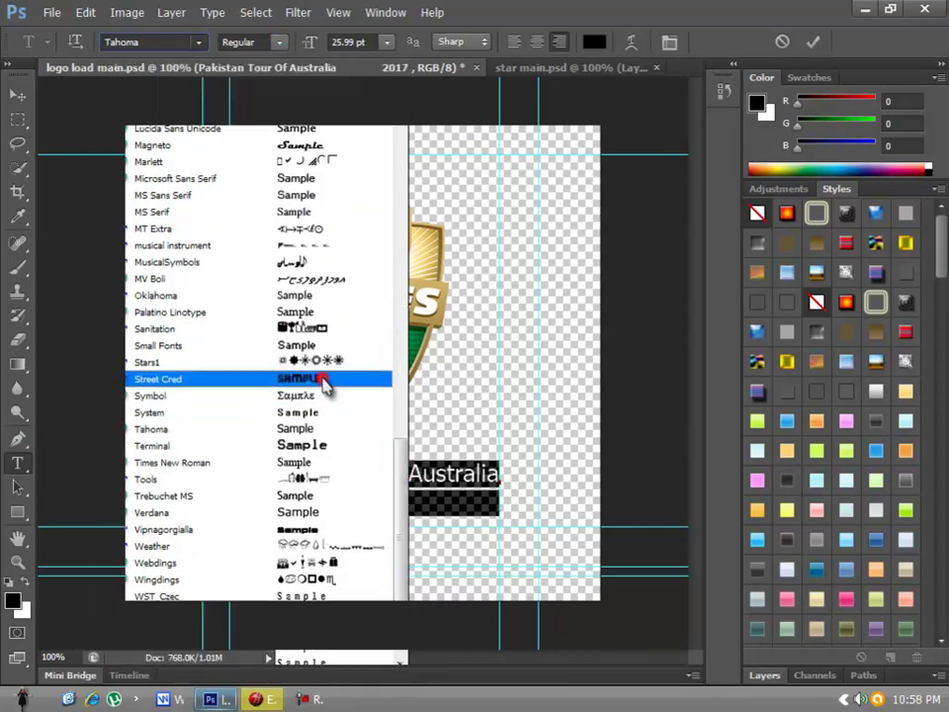
{"action": "left_click", "coordinate": [326, 382]}
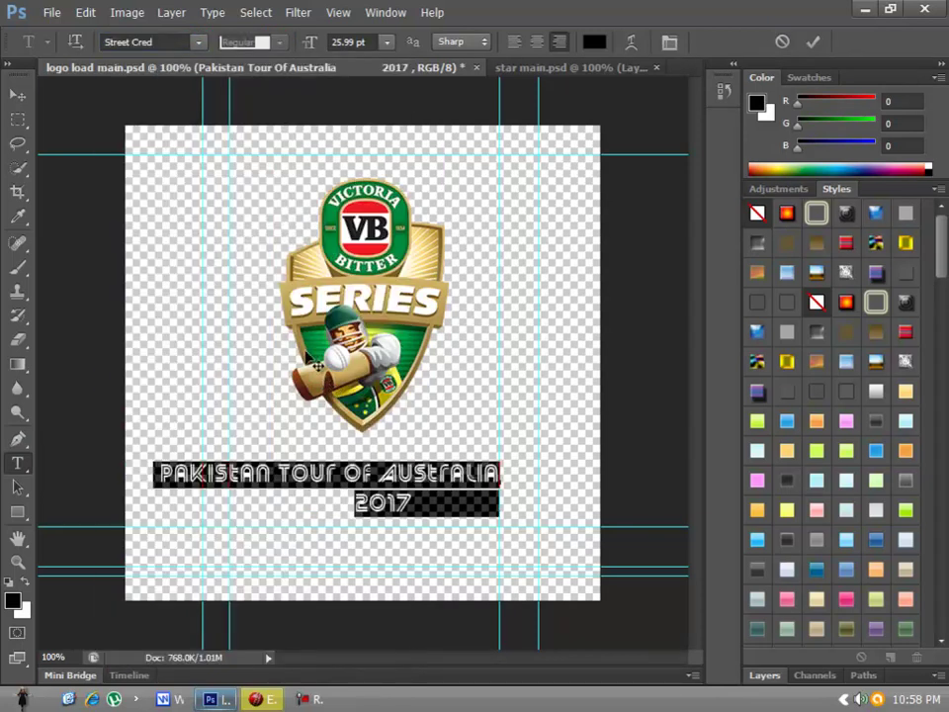
{"action": "left_click", "coordinate": [199, 42]}
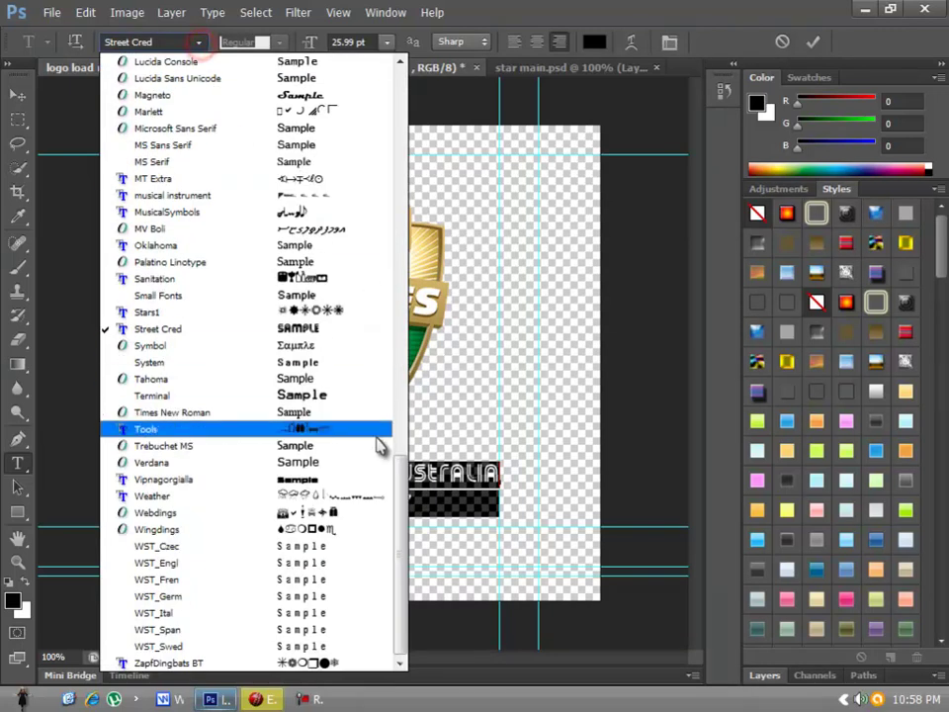
{"action": "left_click_drag", "start_coordinate": [402, 507], "coordinate": [401, 389]}
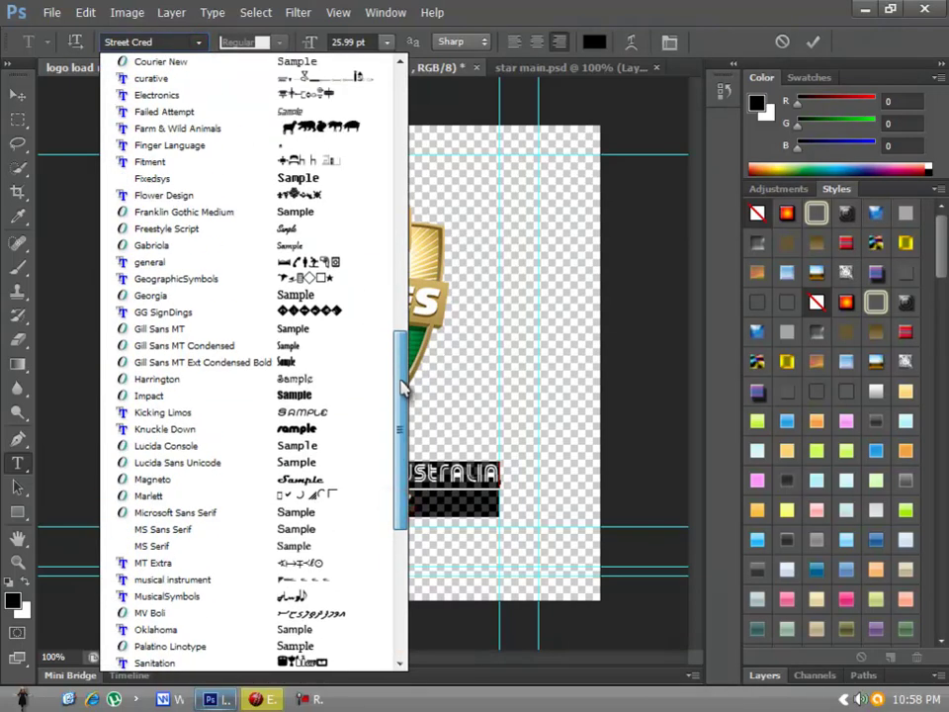
{"action": "left_click", "coordinate": [326, 395]}
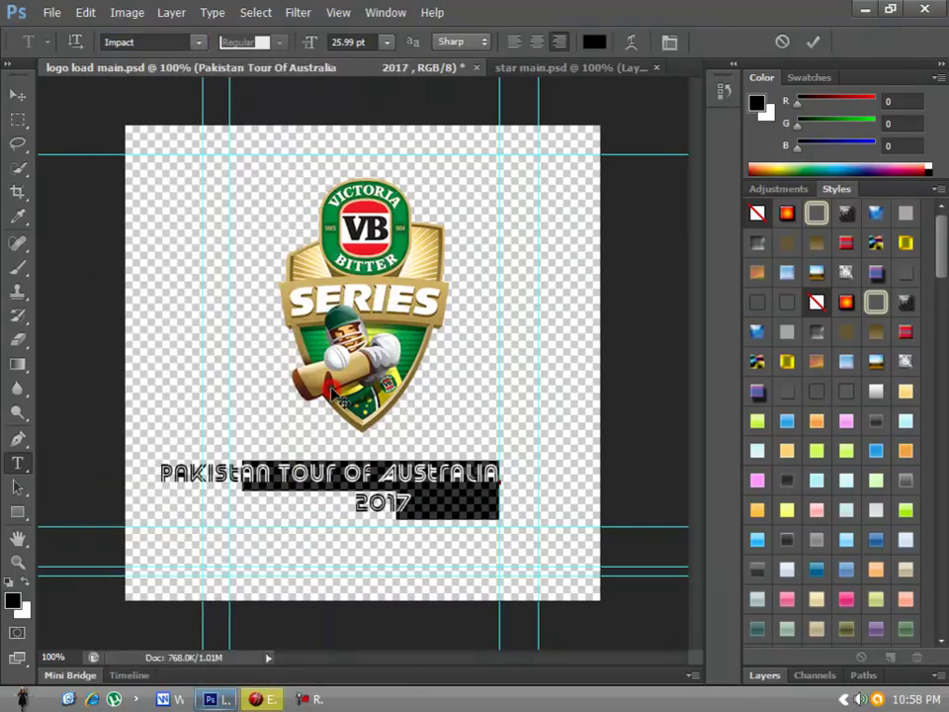
- Try to centre 2017 beneath the caption's first line by deleting characters around it, and undo the deletions
{"action": "left_click", "coordinate": [450, 507]}
{"action": "left_click", "coordinate": [391, 505]}
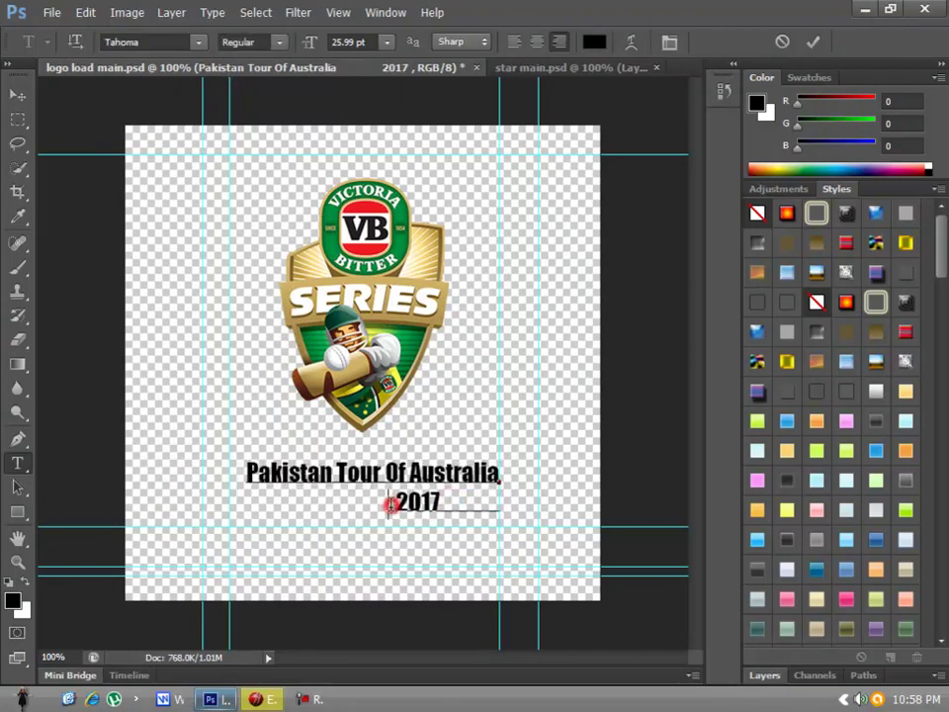
{"action": "key", "text": "BackSpace"}
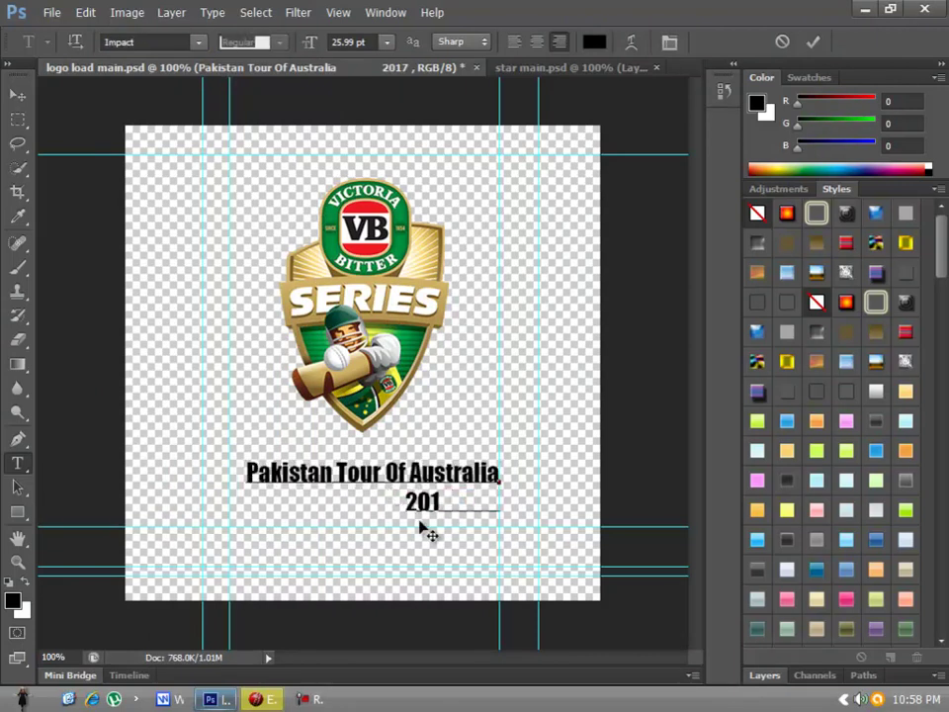
{"action": "key", "text": "ctrl+z"}
{"action": "left_click", "coordinate": [455, 505]}
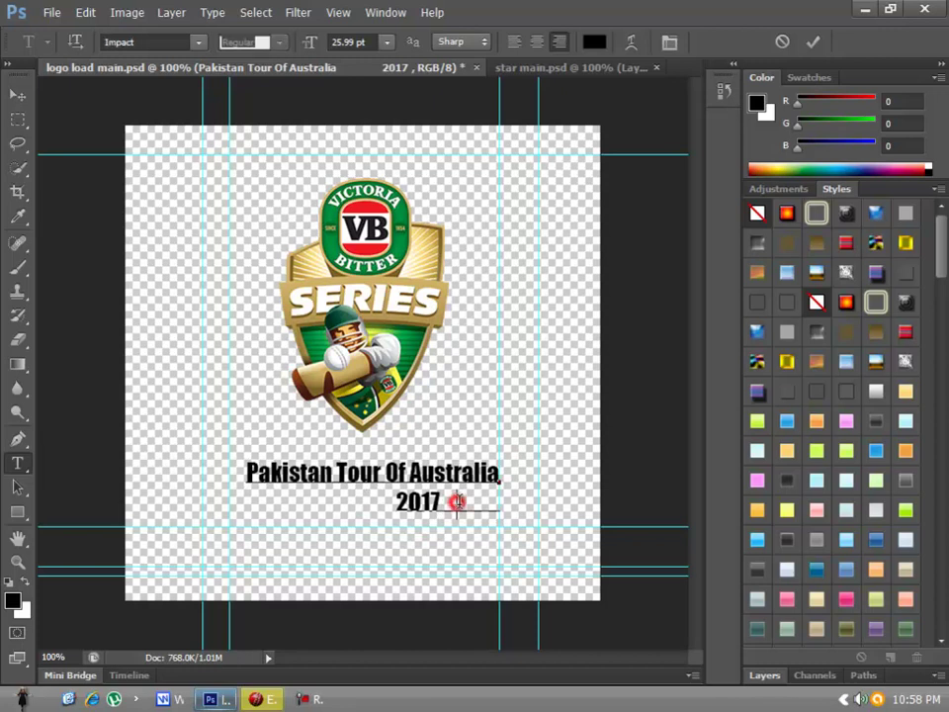
{"action": "key", "text": "BackSpace"}
{"action": "key", "text": "BackSpace"}
{"action": "key", "text": "BackSpace"}
{"action": "key", "text": "BackSpace"}
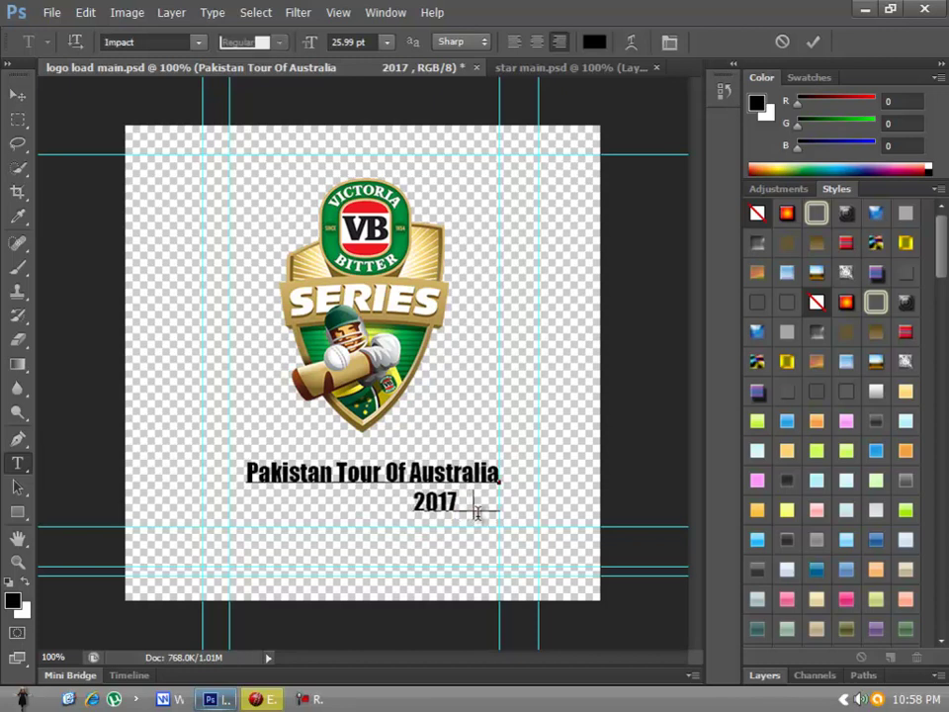
{"action": "key", "text": "BackSpace"}
{"action": "key", "text": "BackSpace"}
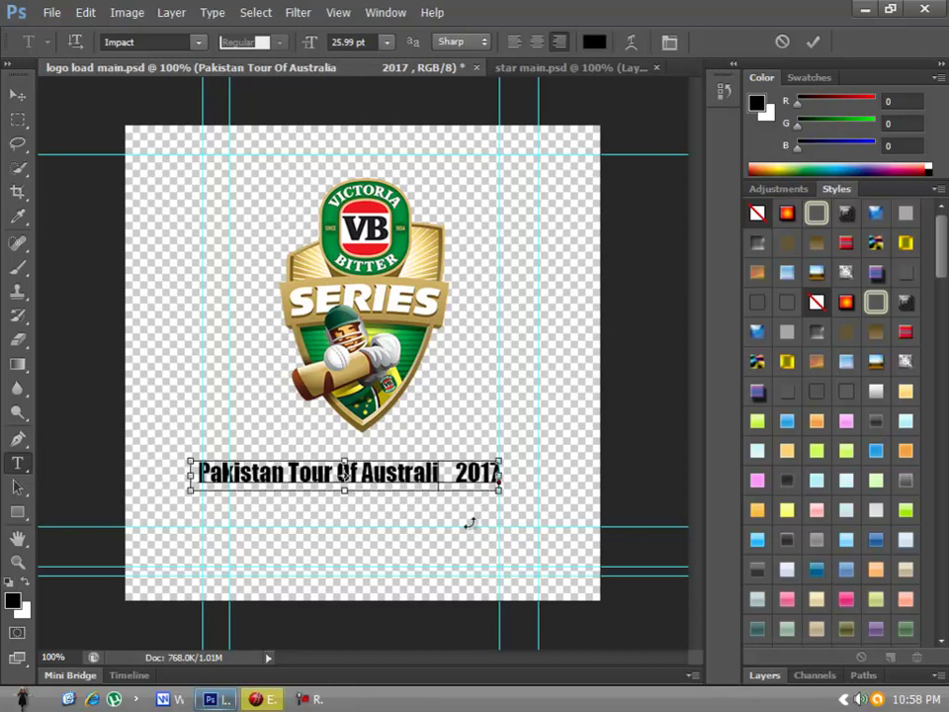
{"action": "key", "text": "ctrl+z"}
{"action": "key", "text": "ctrl+z"}
{"action": "key", "text": "ctrl+z"}
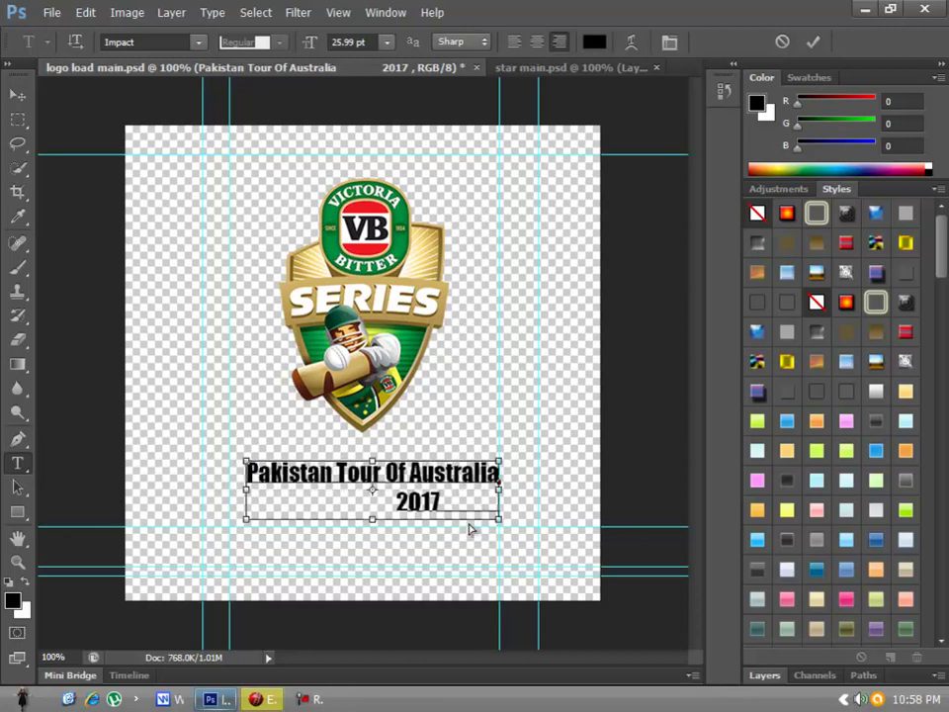
- Adjust the spacing on the second line to centre 2017 under "Pakistan Tour Of Australia" and finish text editing
{"action": "type", "text": "æææ"}
{"action": "key", "text": "ctrl+z"}
{"action": "key", "text": "BackSpace"}
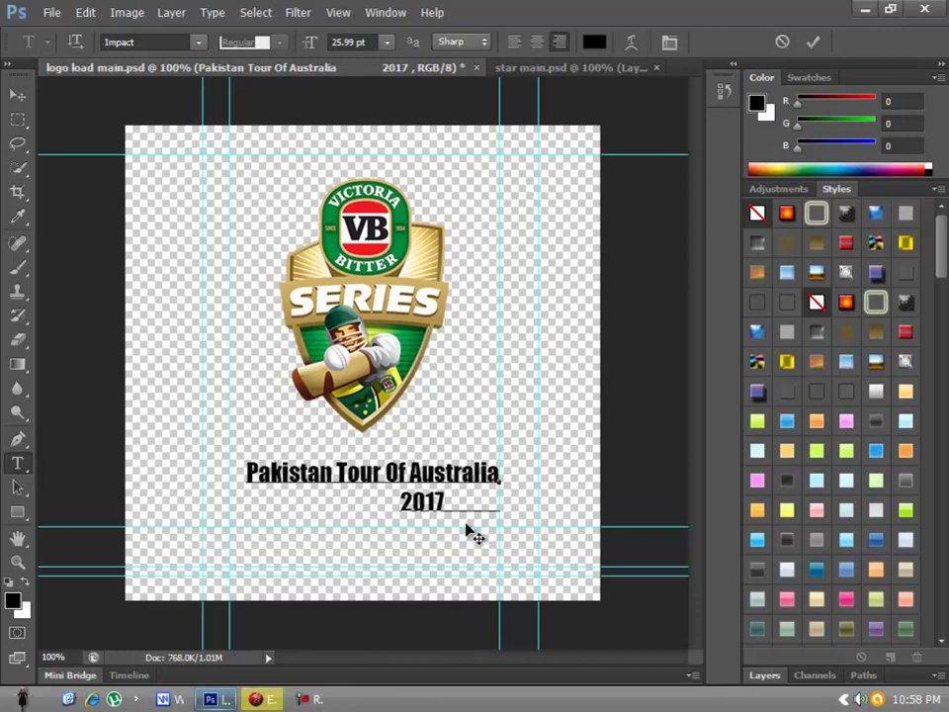
{"action": "left_click", "coordinate": [20, 95]}
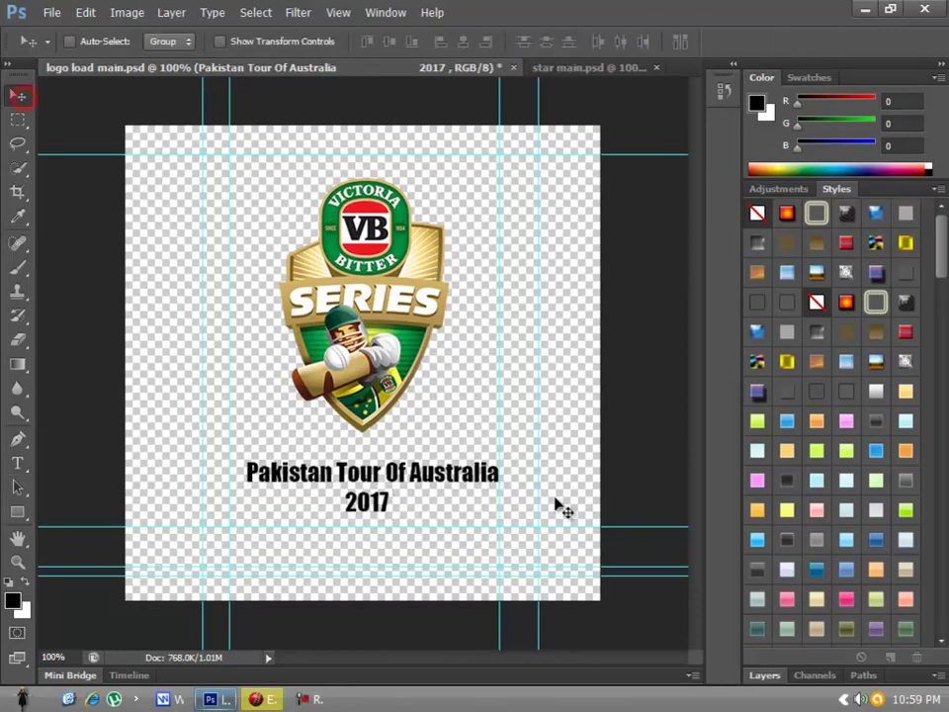
- Apply a dark red preset style with stroke, inner glow, gradient overlay and drop shadow to the caption text layer
{"action": "left_click", "coordinate": [763, 676]}
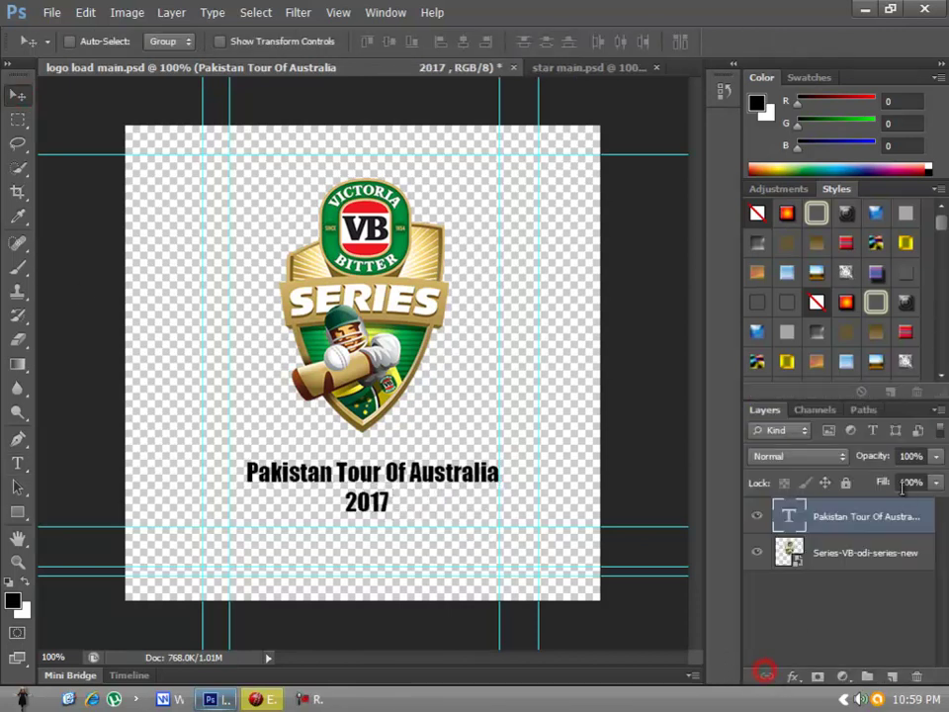
{"action": "scroll", "coordinate": [934, 232], "scroll_direction": "down", "scroll_amount": 5}
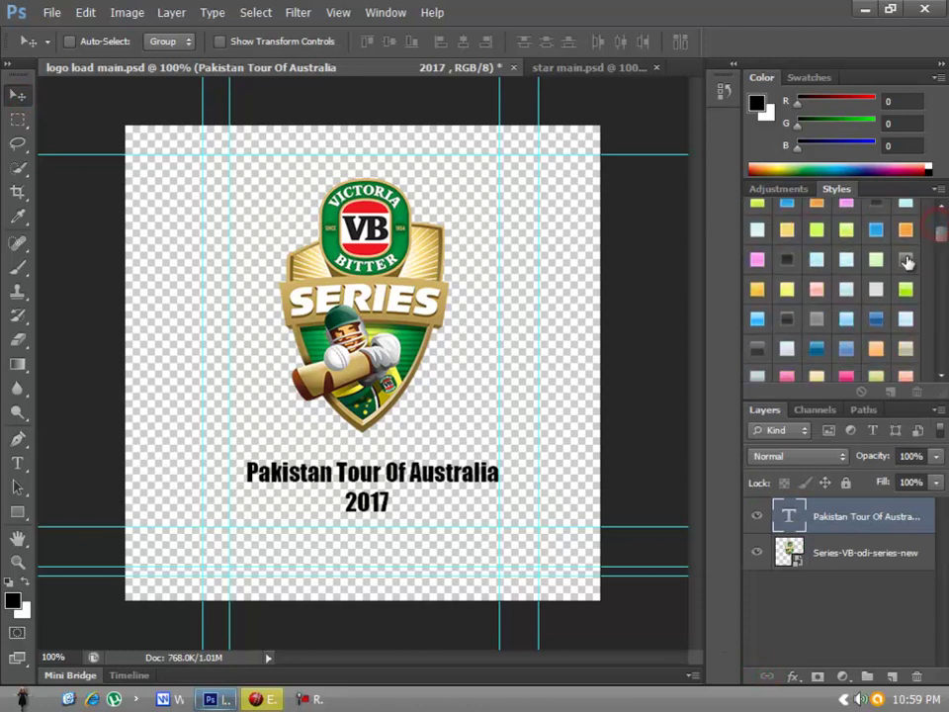
{"action": "scroll", "coordinate": [903, 361], "scroll_direction": "down", "scroll_amount": 5}
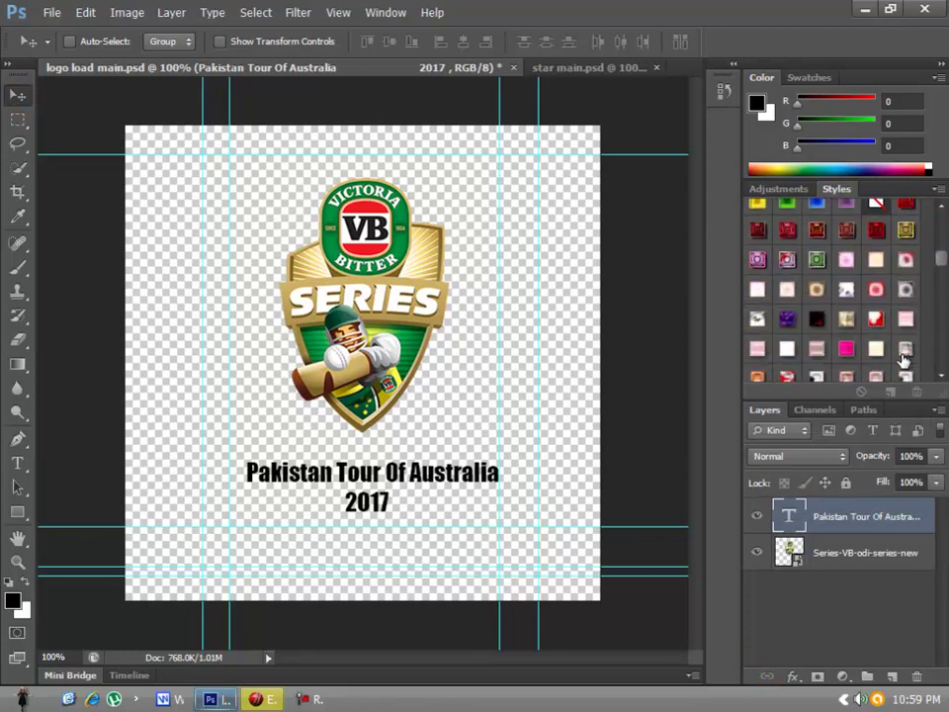
{"action": "left_click", "coordinate": [848, 287]}
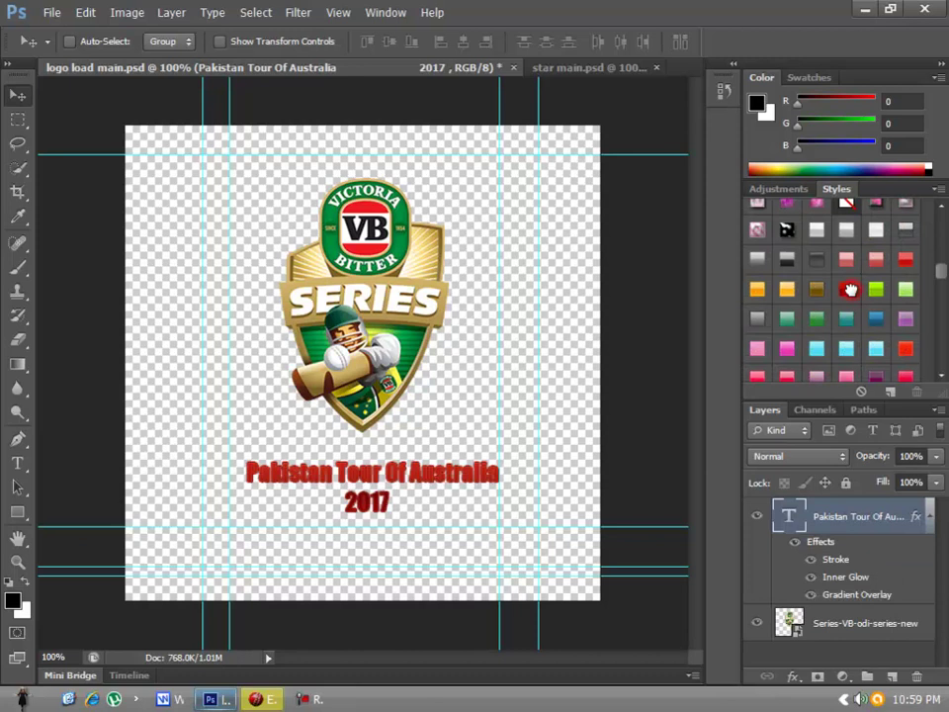
{"action": "scroll", "coordinate": [856, 317], "scroll_direction": "down", "scroll_amount": 4}
{"action": "left_click", "coordinate": [786, 288]}
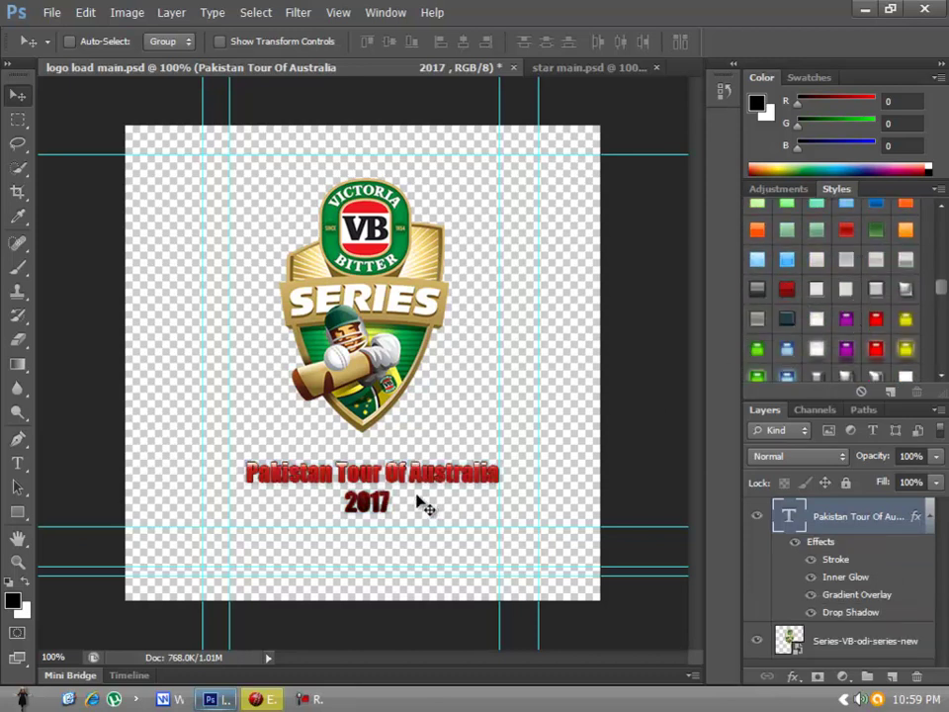
- Widen the VB Series logo layer horizontally to a width scale of 87.29%
{"action": "left_click", "coordinate": [395, 284], "text": "ctrl"}
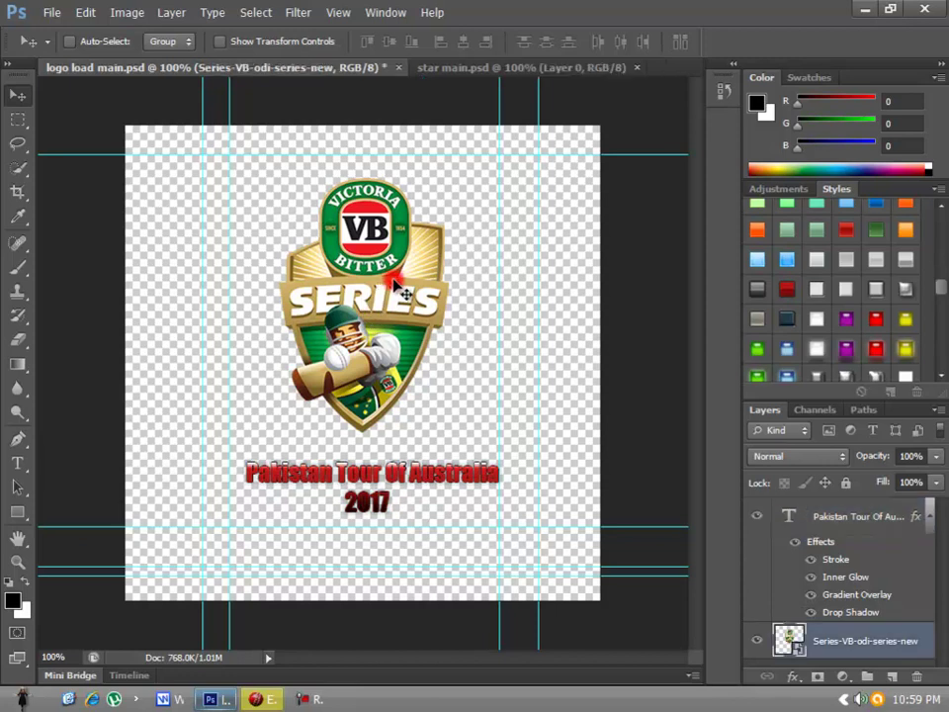
{"action": "key", "text": "ctrl+t"}
{"action": "left_click_drag", "start_coordinate": [502, 297], "coordinate": [530, 296]}
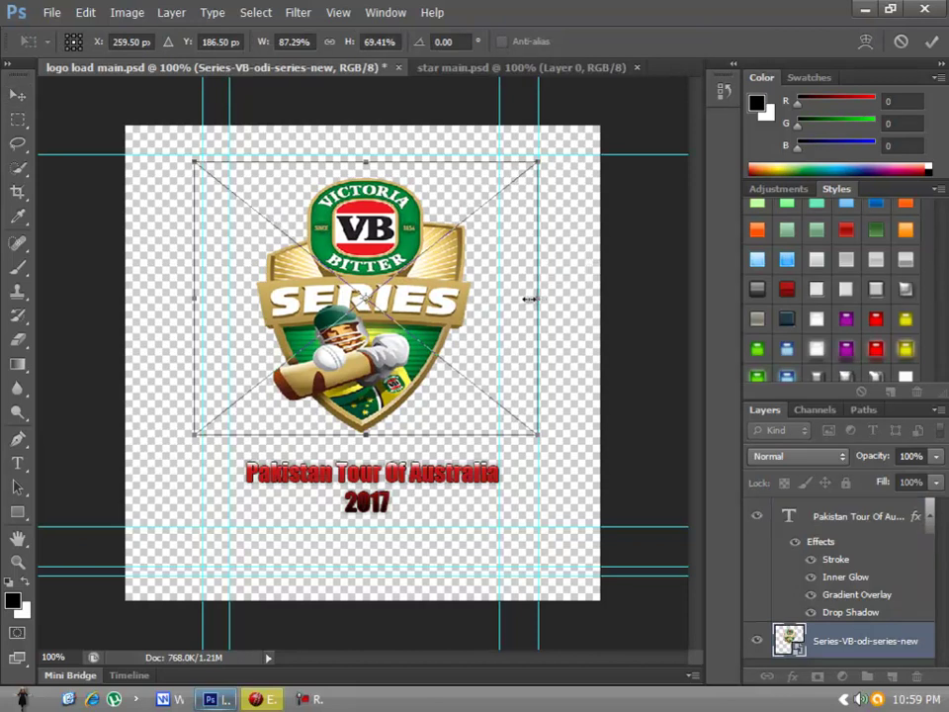
{"action": "key", "text": "Return"}
- Nudge the "Pakistan Tour Of Australia 2017" caption slightly upward towards the logo
{"action": "left_click", "coordinate": [373, 497], "text": "ctrl"}
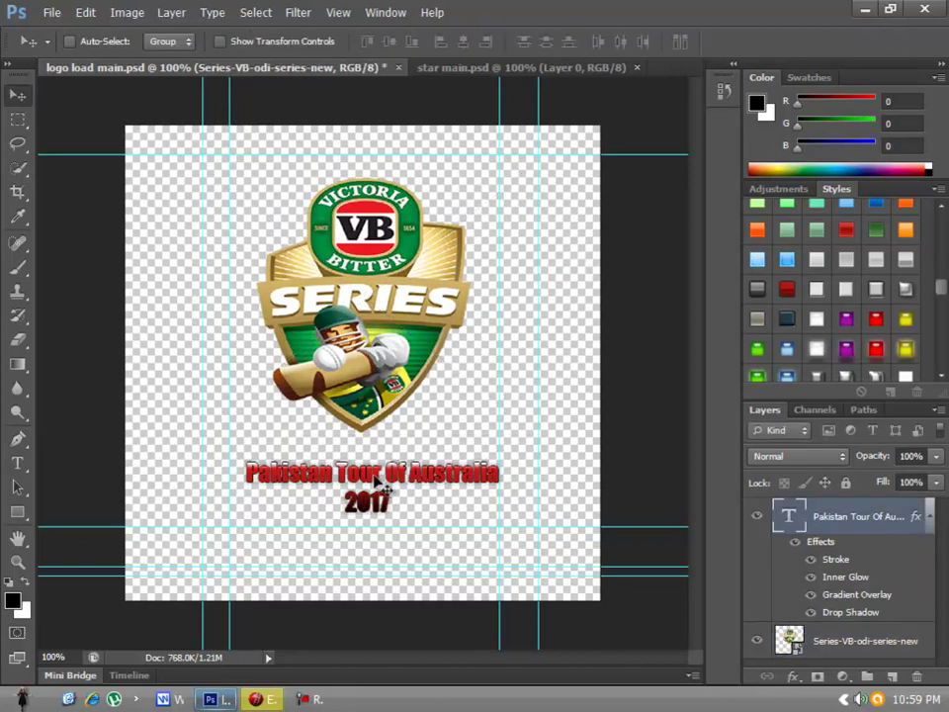
{"action": "key", "text": "Up"}
{"action": "key", "text": "Up"}
{"action": "key", "text": "Up"}
{"action": "key", "text": "Up"}
{"action": "key", "text": "Up"}
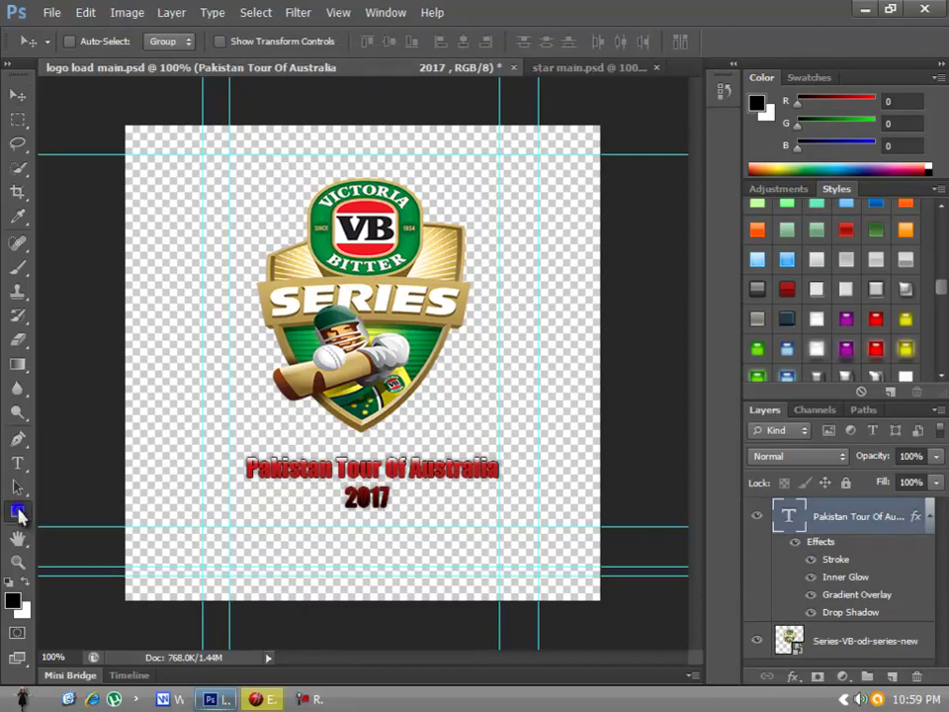
- Draw a rounded rectangle about 291 × 43 px with 10 px radius between the guides below the caption and apply a glossy red preset style
{"action": "left_click", "coordinate": [17, 510]}
{"action": "left_click", "coordinate": [94, 527]}
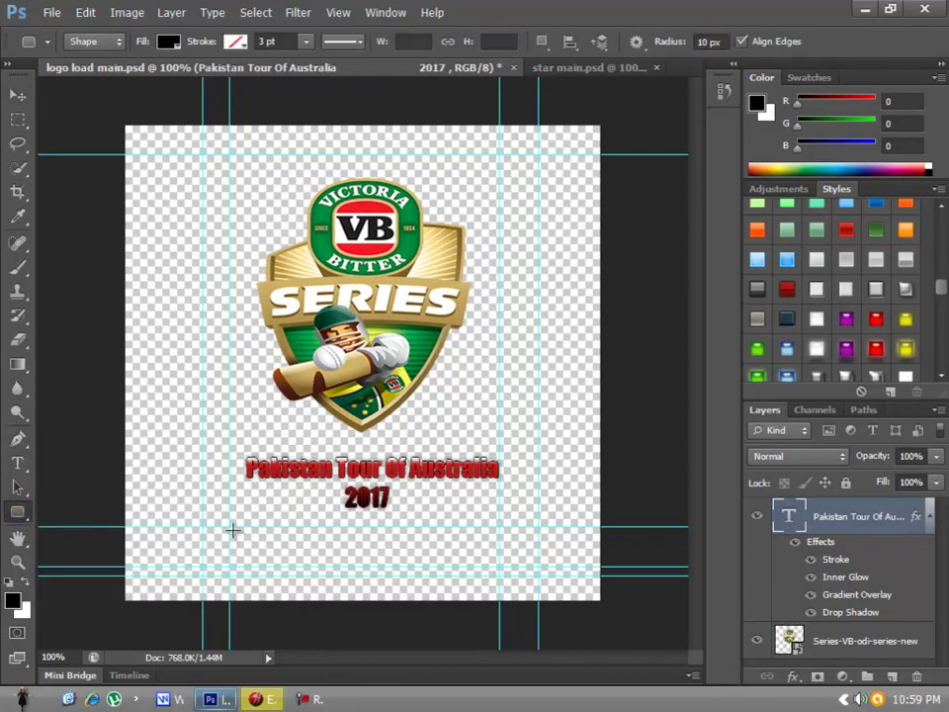
{"action": "left_click_drag", "start_coordinate": [230, 528], "coordinate": [492, 562]}
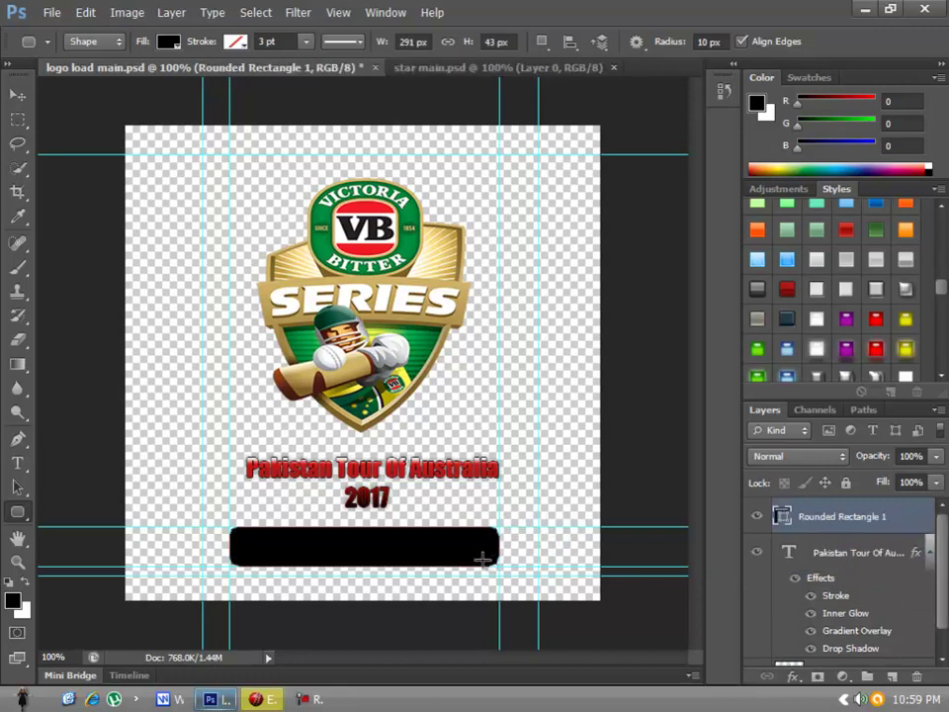
{"action": "left_click", "coordinate": [19, 94]}
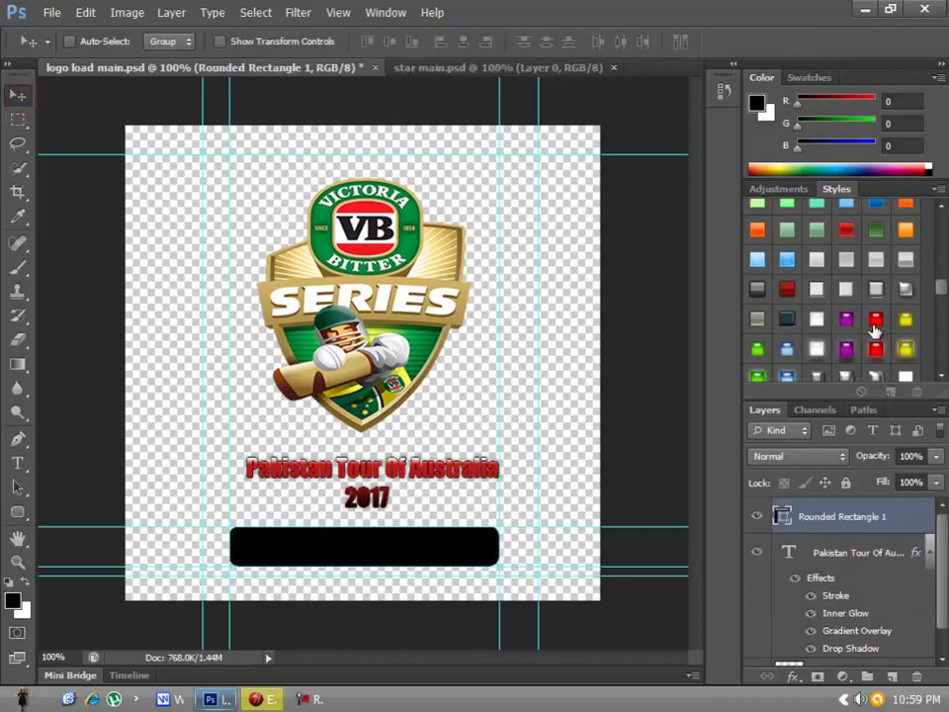
{"action": "left_click", "coordinate": [874, 324]}
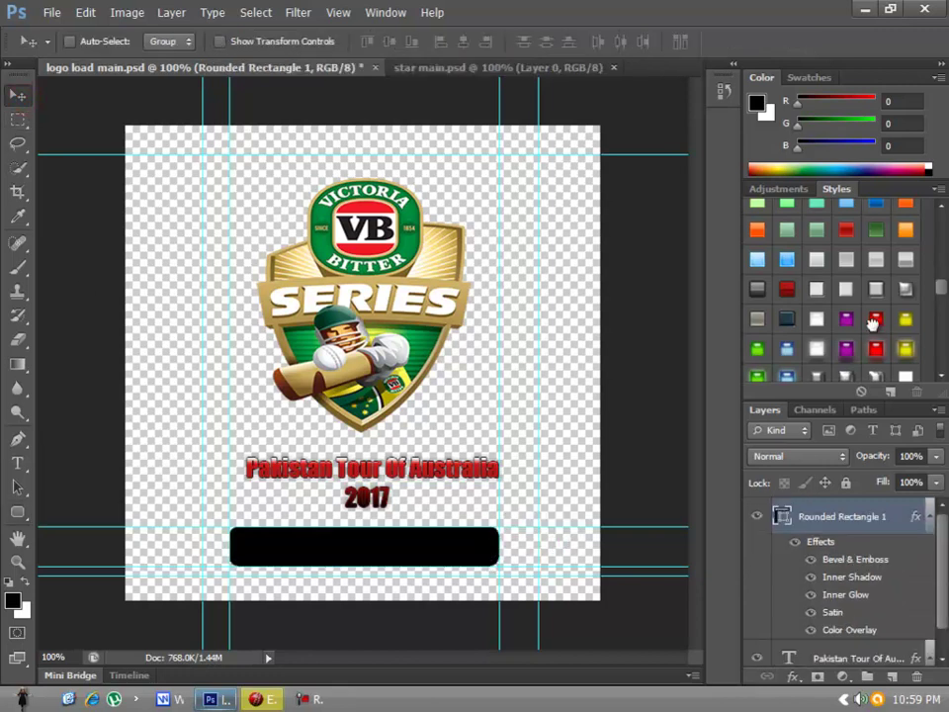
- Save the finished logo as a PNG copy named logo load main.png on the Desktop
{"action": "left_click", "coordinate": [51, 12]}
{"action": "left_click", "coordinate": [79, 213]}
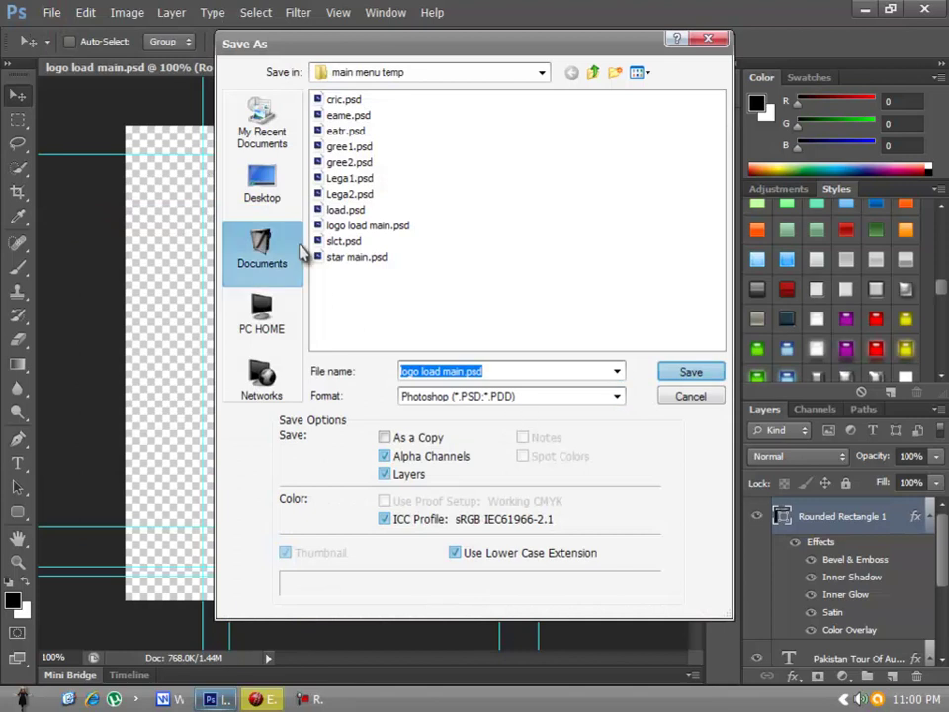
{"action": "left_click", "coordinate": [262, 183]}
{"action": "left_click", "coordinate": [489, 395]}
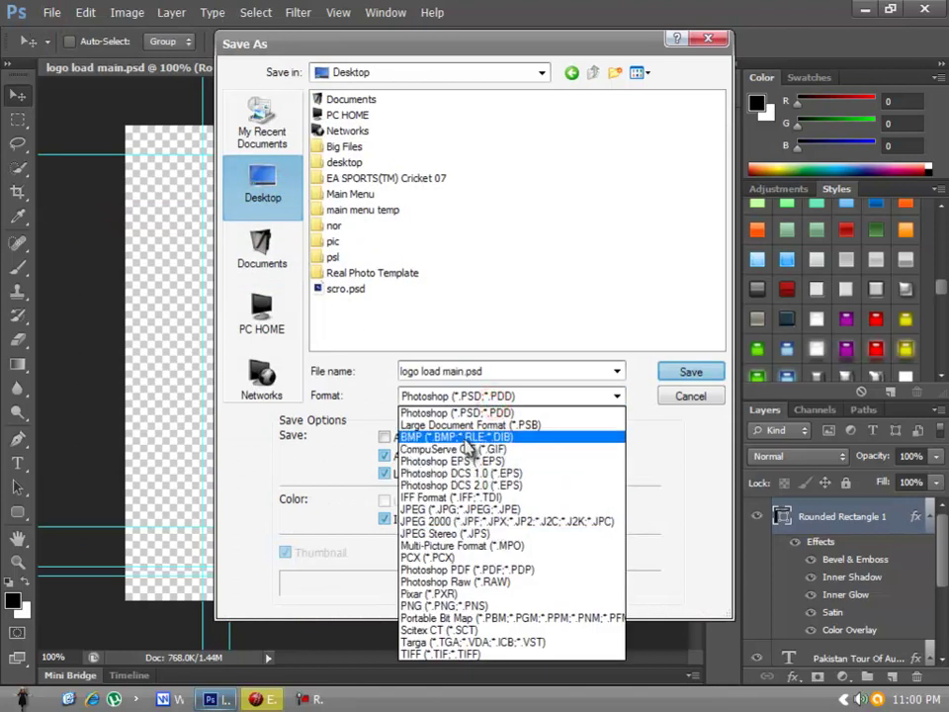
{"action": "left_click", "coordinate": [472, 605]}
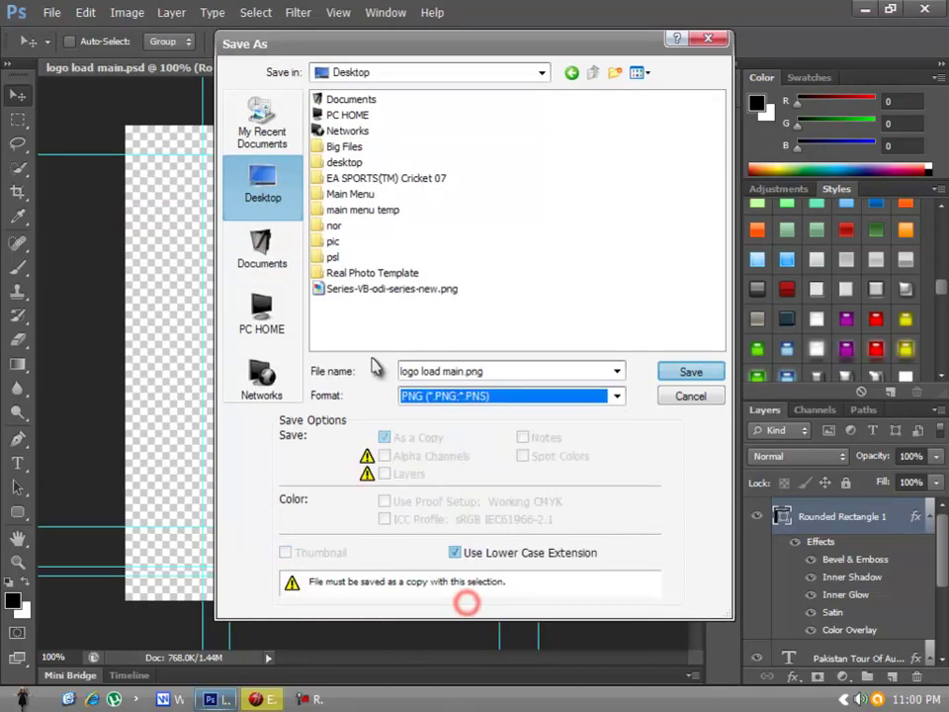
{"action": "left_click", "coordinate": [689, 371]}
{"action": "left_click", "coordinate": [532, 219]}
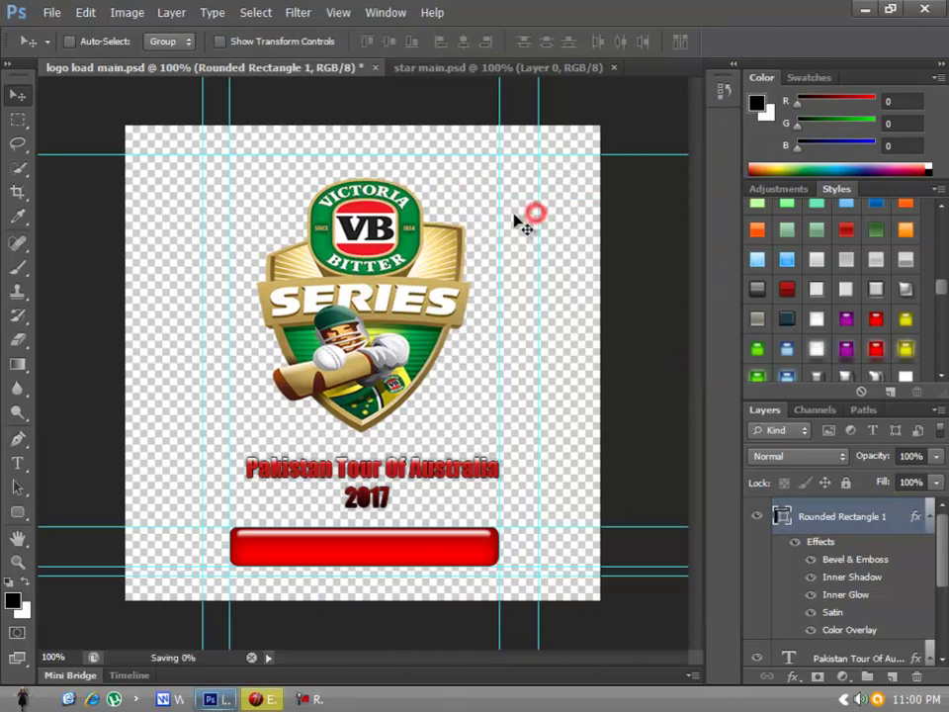
- Switch to the star main.psd document, get past the game window and minimise Photoshop to show the desktop
{"action": "left_click", "coordinate": [447, 68]}
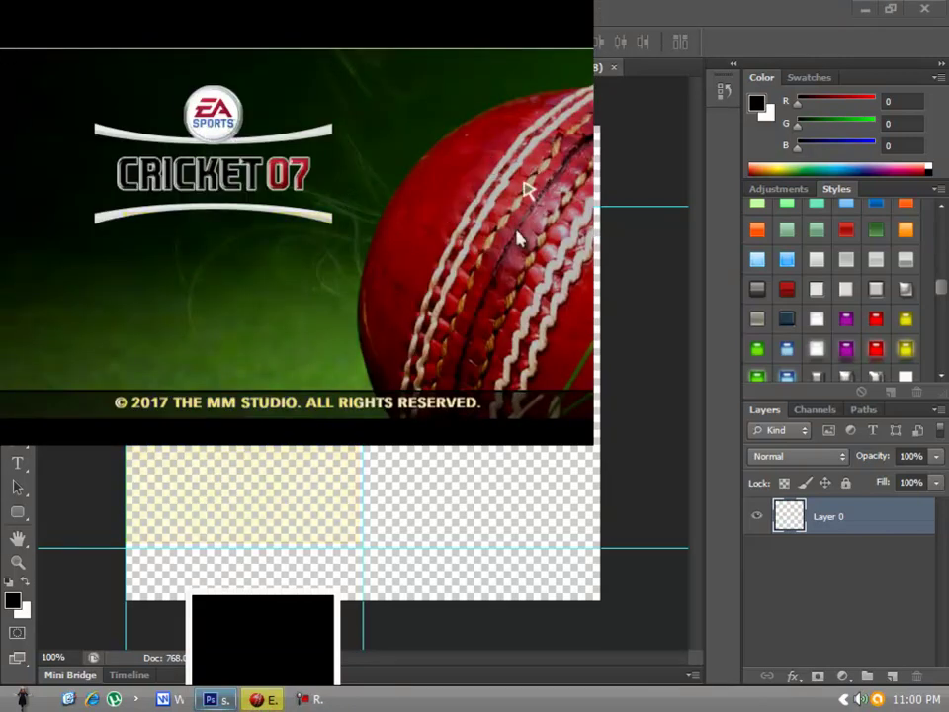
{"action": "key", "text": "super"}
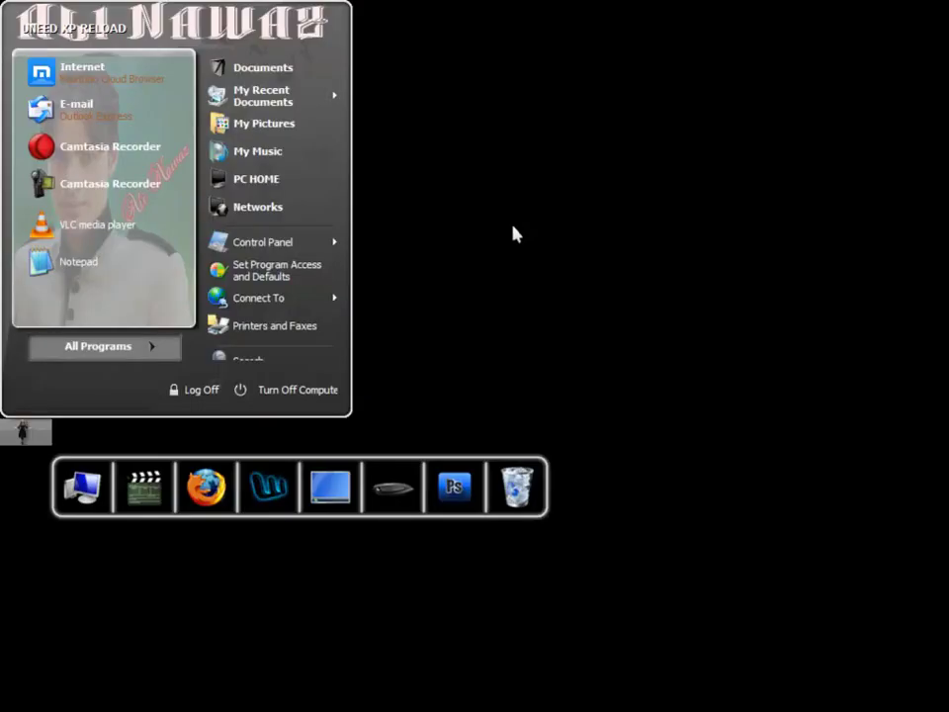
{"action": "key", "text": "super"}
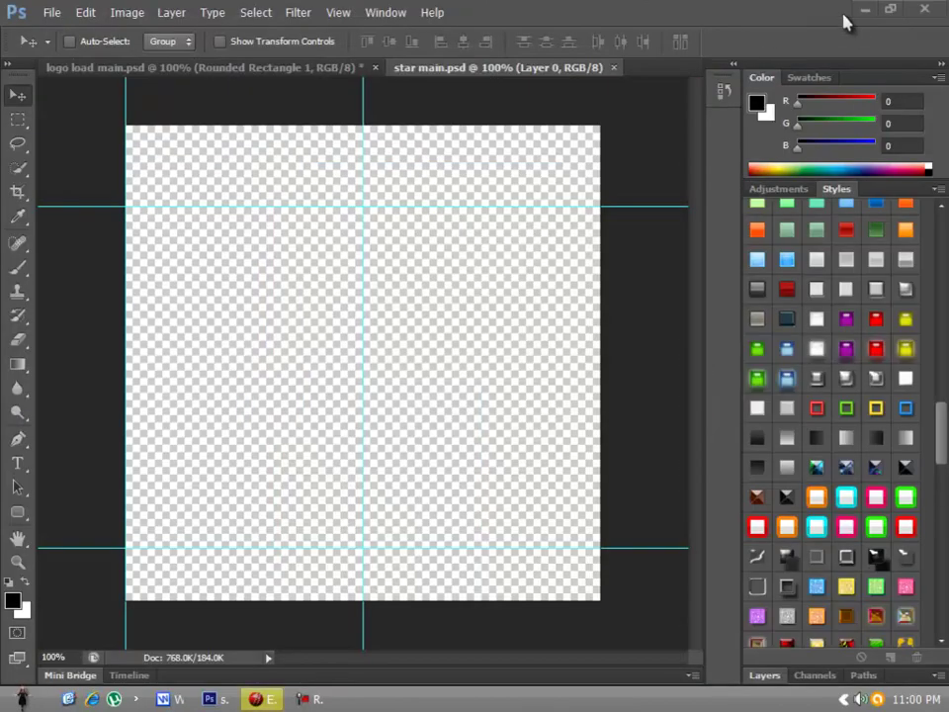
{"action": "left_click", "coordinate": [864, 8]}
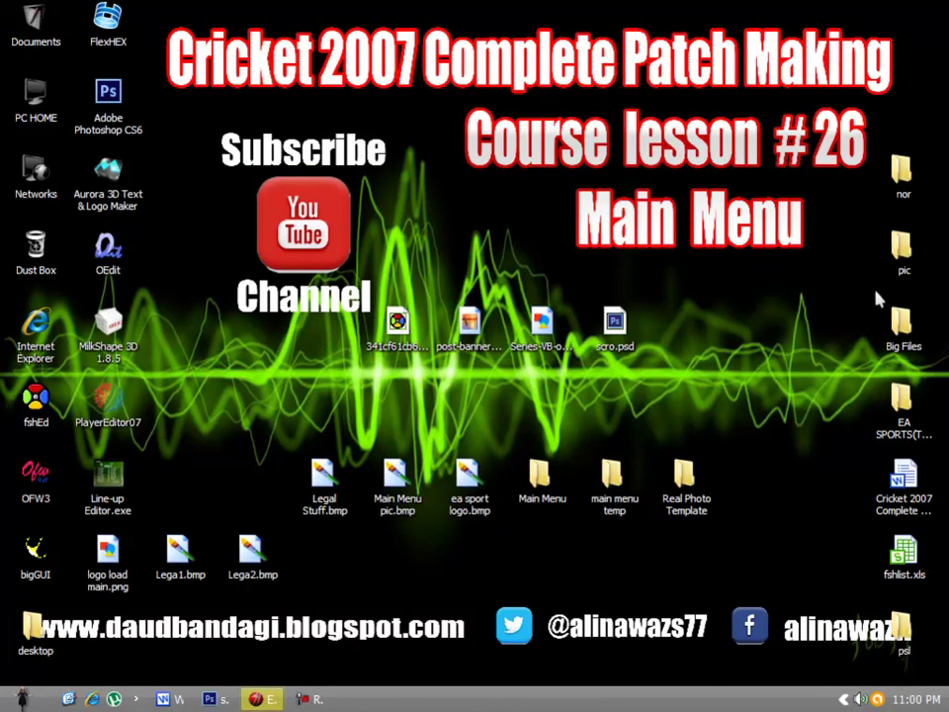
- Browse the images in the desktop's pic folder for a suitable menu picture, then close the folder
{"action": "double_click", "coordinate": [900, 261]}
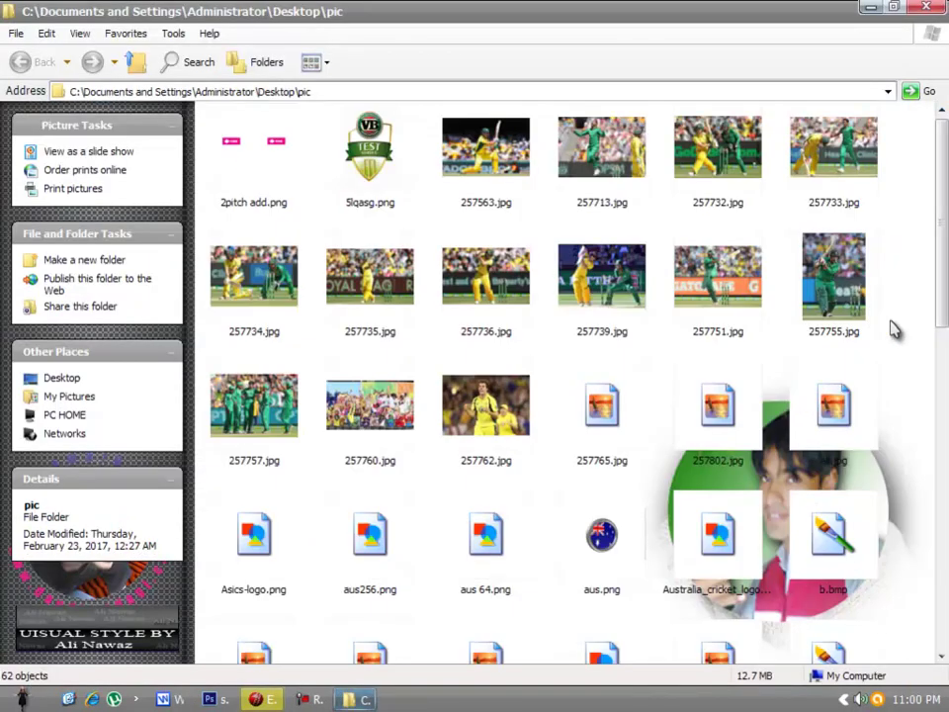
{"action": "left_click_drag", "start_coordinate": [944, 222], "coordinate": [925, 521]}
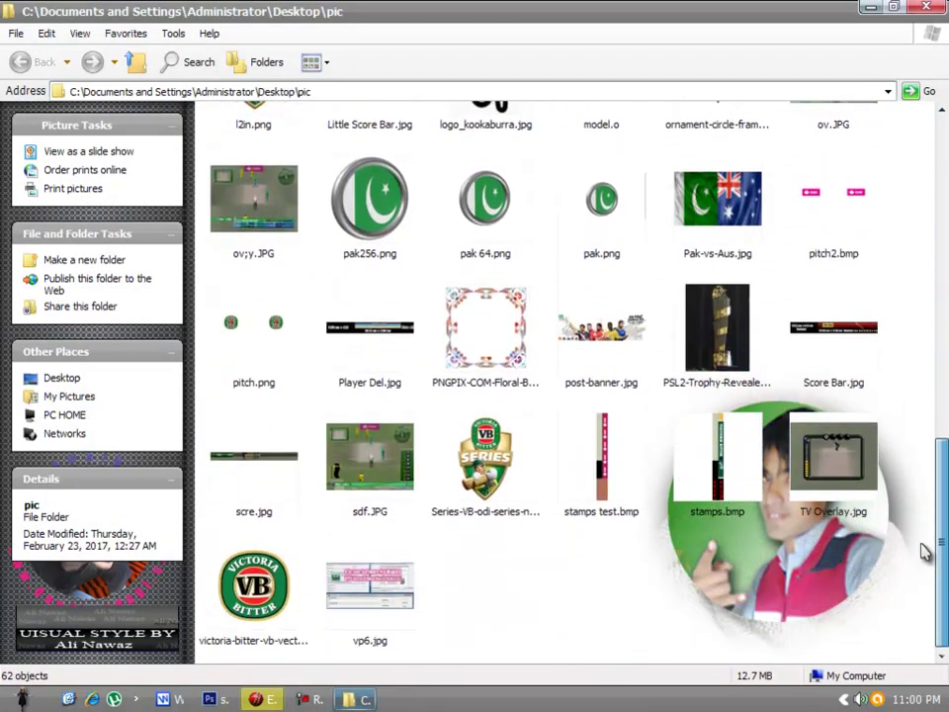
{"action": "scroll", "coordinate": [921, 551], "scroll_direction": "up", "scroll_amount": 1}
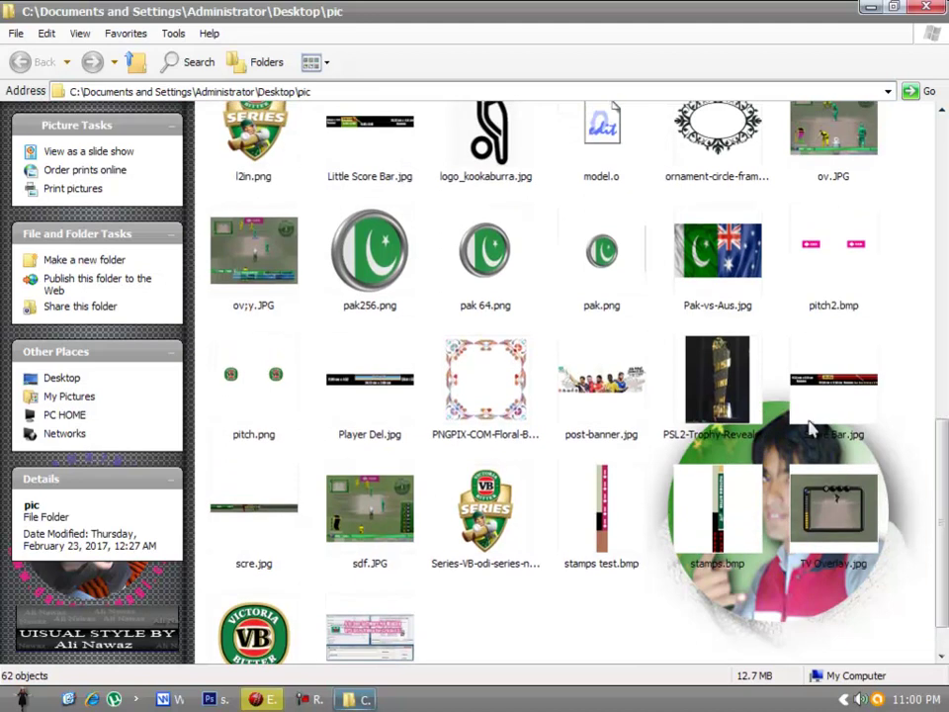
{"action": "left_click", "coordinate": [735, 387]}
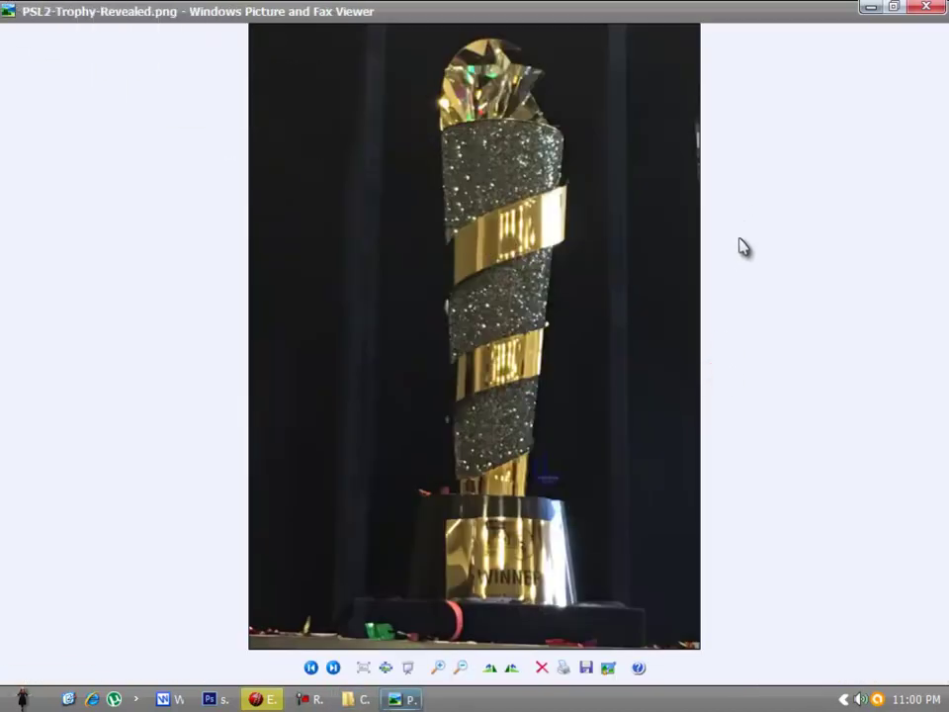
{"action": "left_click", "coordinate": [926, 9]}
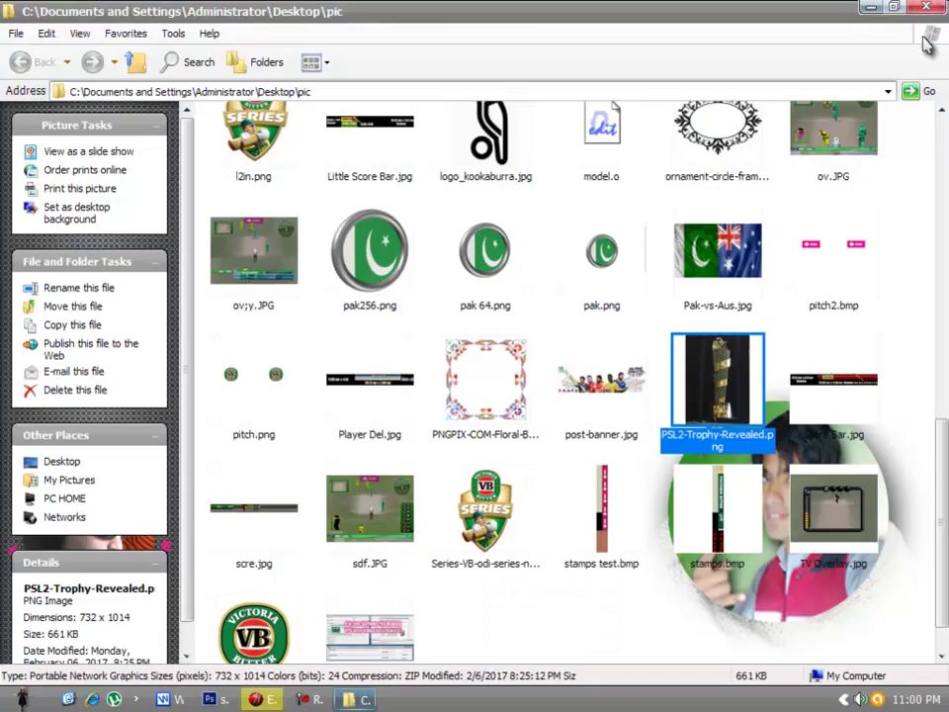
{"action": "scroll", "coordinate": [944, 427], "scroll_direction": "up", "scroll_amount": 2}
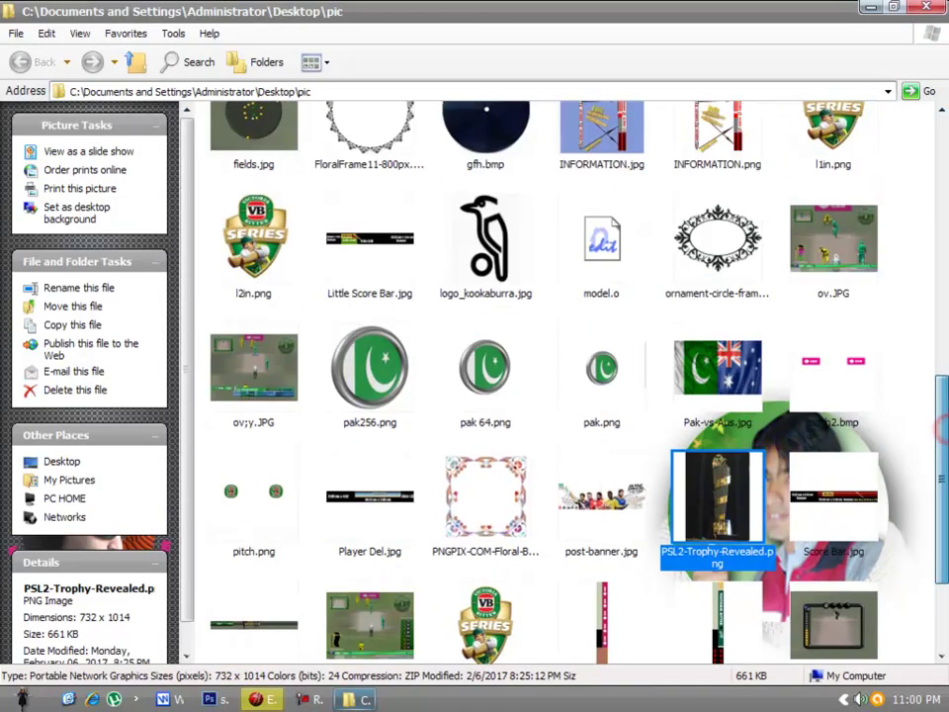
{"action": "scroll", "coordinate": [944, 428], "scroll_direction": "up", "scroll_amount": 10}
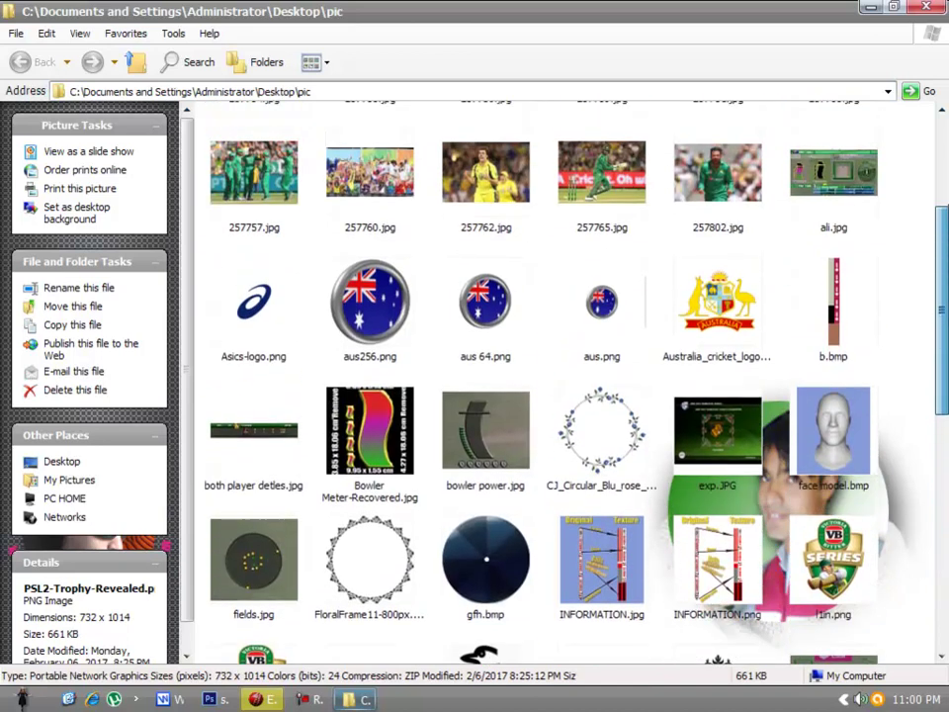
{"action": "scroll", "coordinate": [944, 144], "scroll_direction": "up", "scroll_amount": 1}
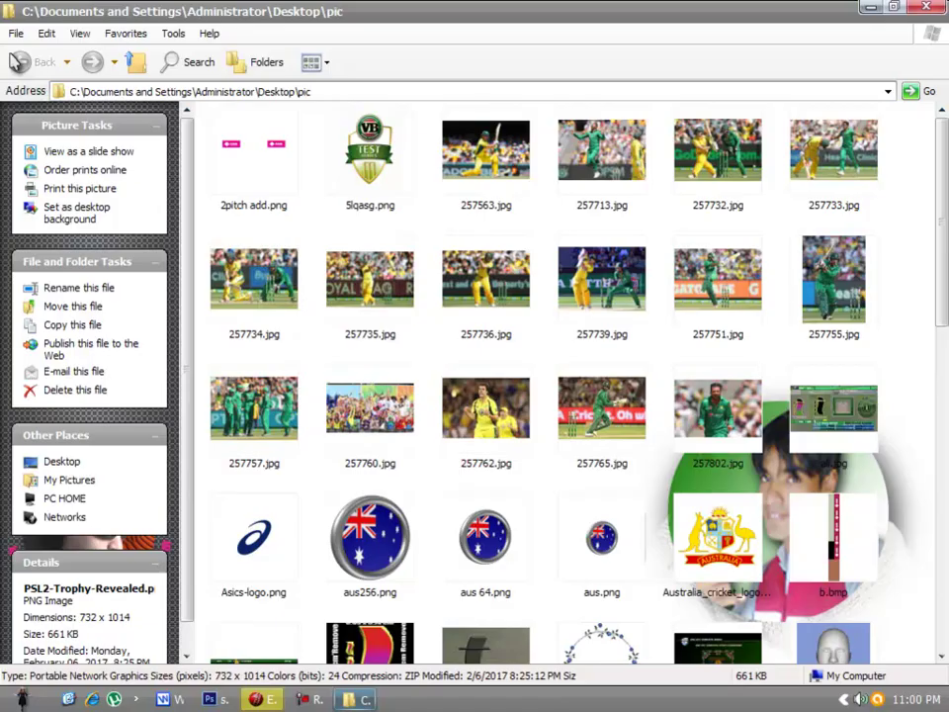
{"action": "left_click", "coordinate": [933, 8]}
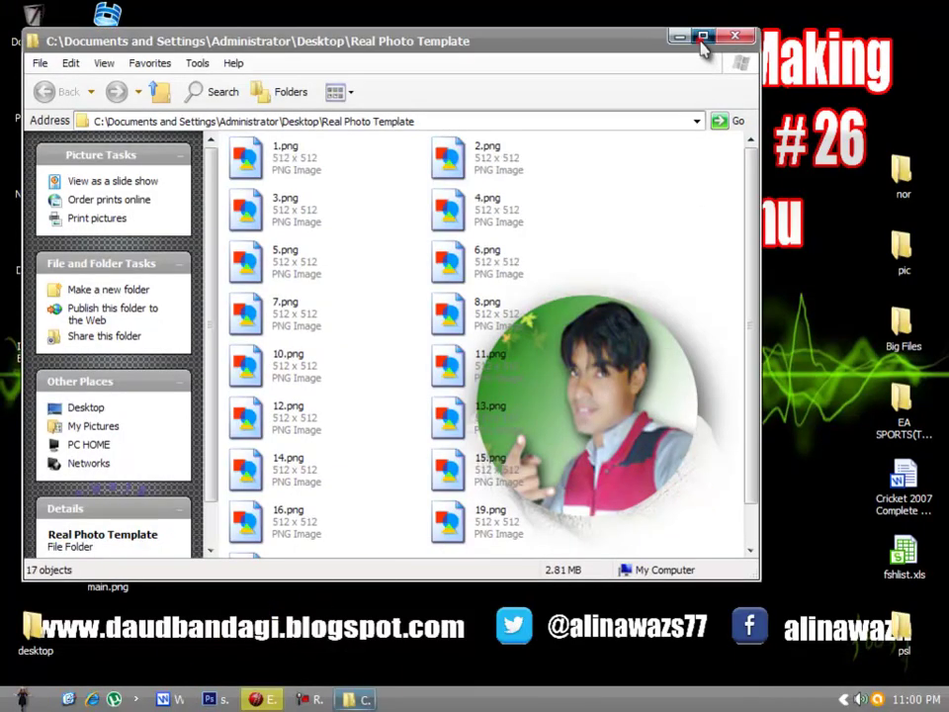
- Preview the player images in the Real Photo Template folder, including 19.png, 1.png and 2.png
{"action": "left_click", "coordinate": [702, 38]}
{"action": "double_click", "coordinate": [447, 407]}
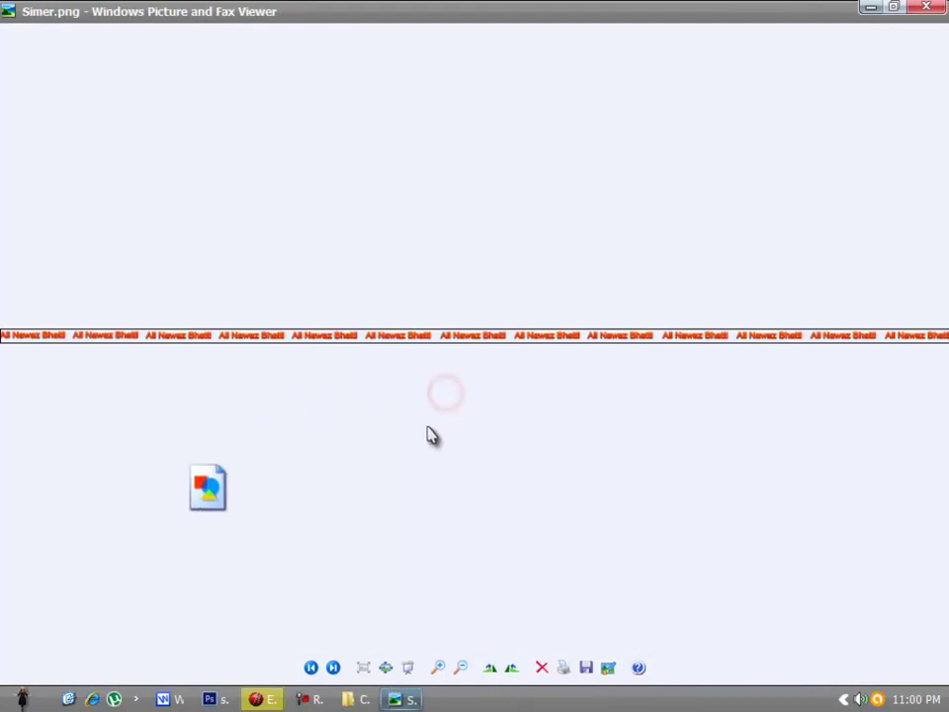
{"action": "left_click", "coordinate": [311, 668]}
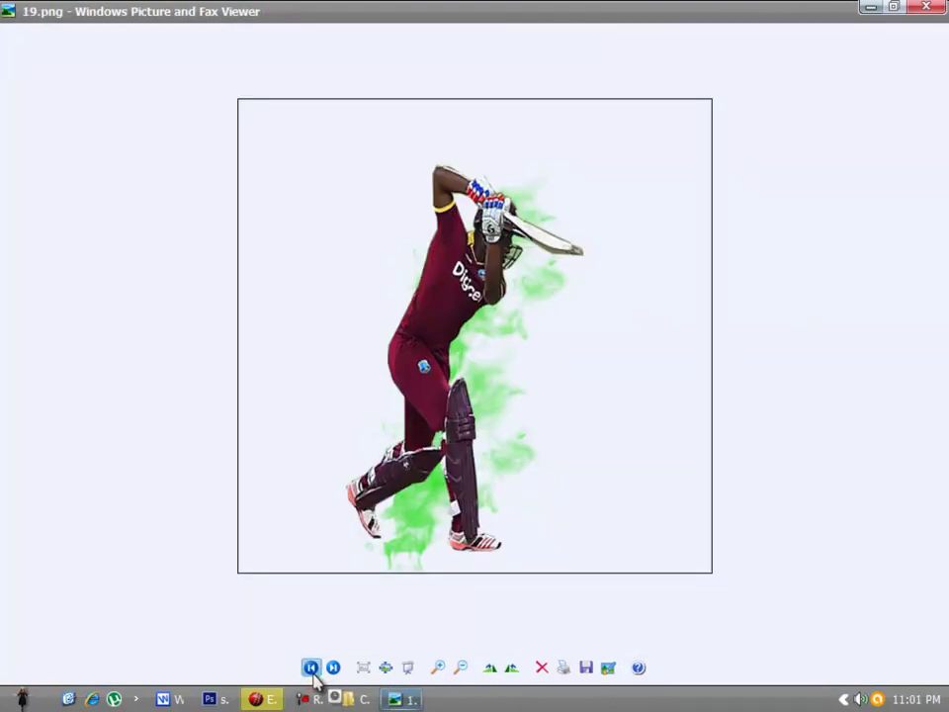
{"action": "left_click", "coordinate": [938, 8]}
{"action": "double_click", "coordinate": [251, 125]}
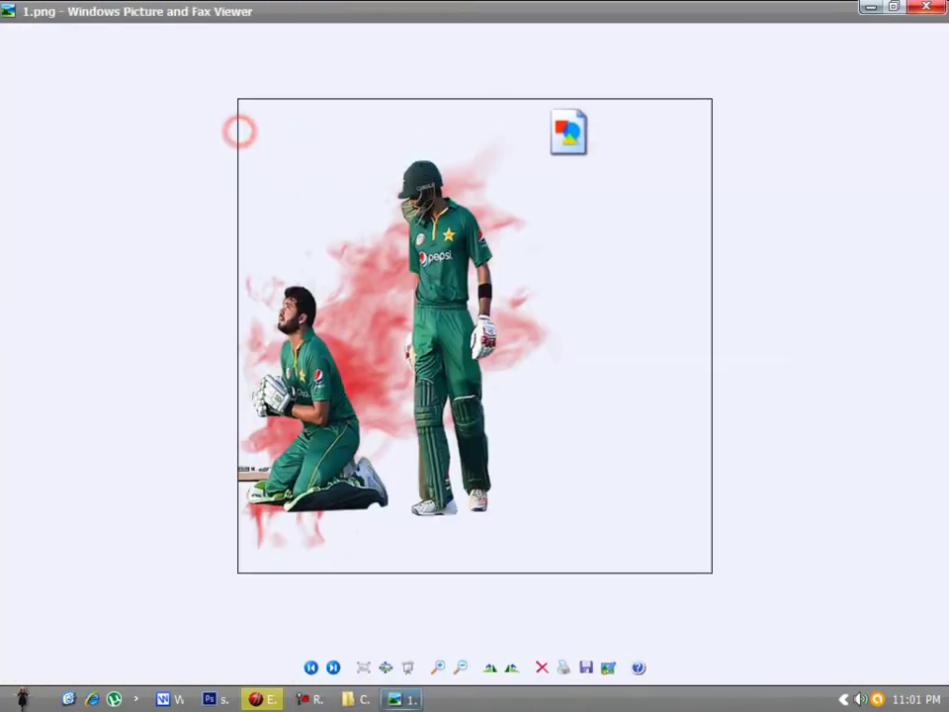
{"action": "left_click", "coordinate": [938, 8]}
{"action": "double_click", "coordinate": [419, 148]}
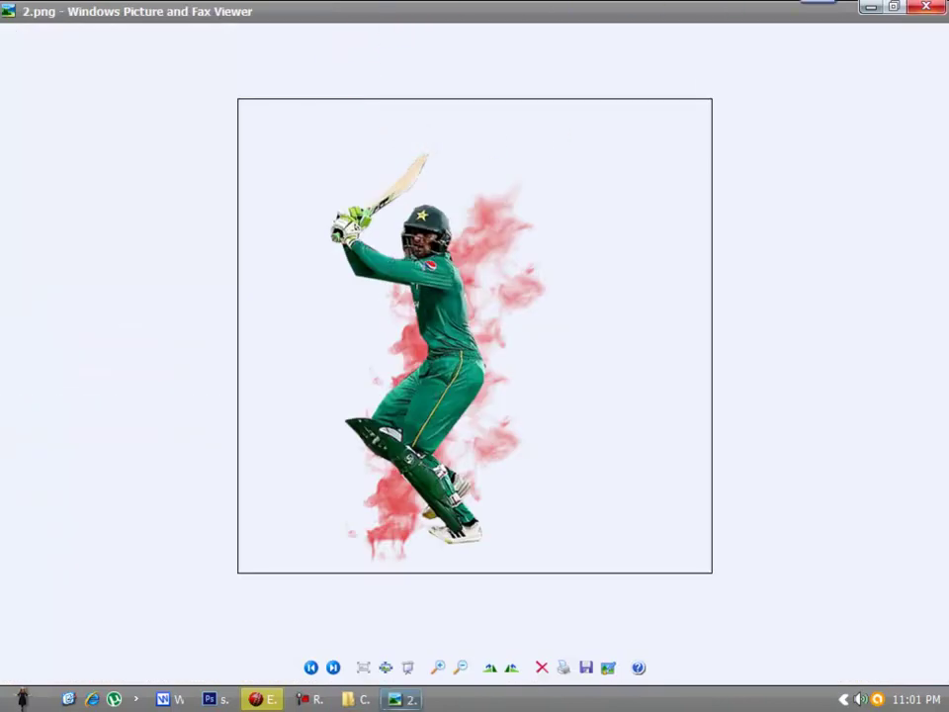
{"action": "left_click", "coordinate": [937, 8]}
- Copy 2.png from the Real Photo Template folder to the desktop
{"action": "right_click", "coordinate": [461, 136]}
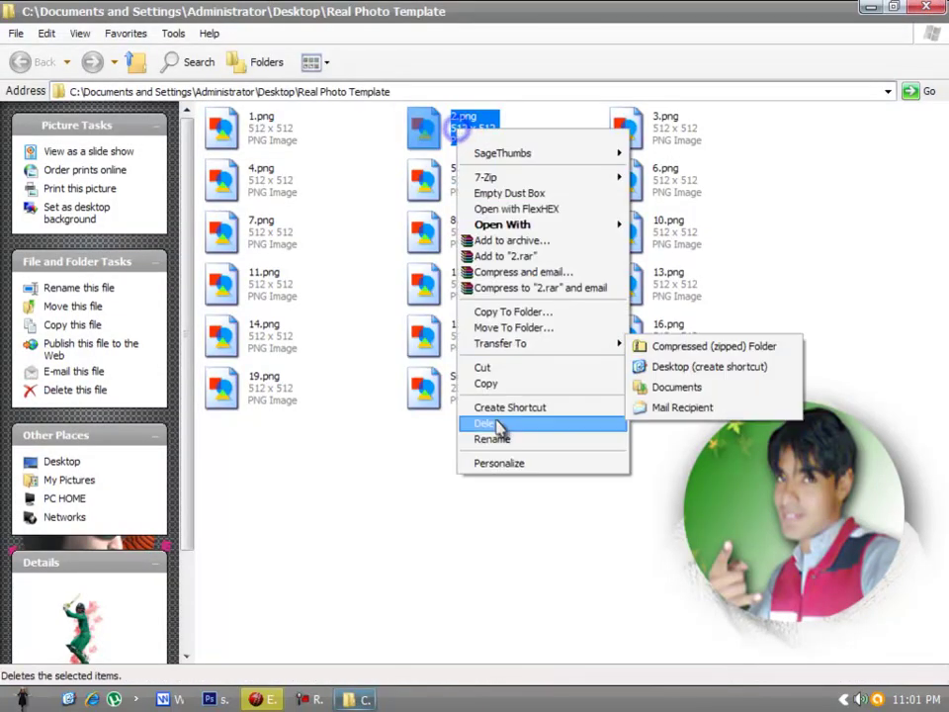
{"action": "left_click", "coordinate": [500, 383]}
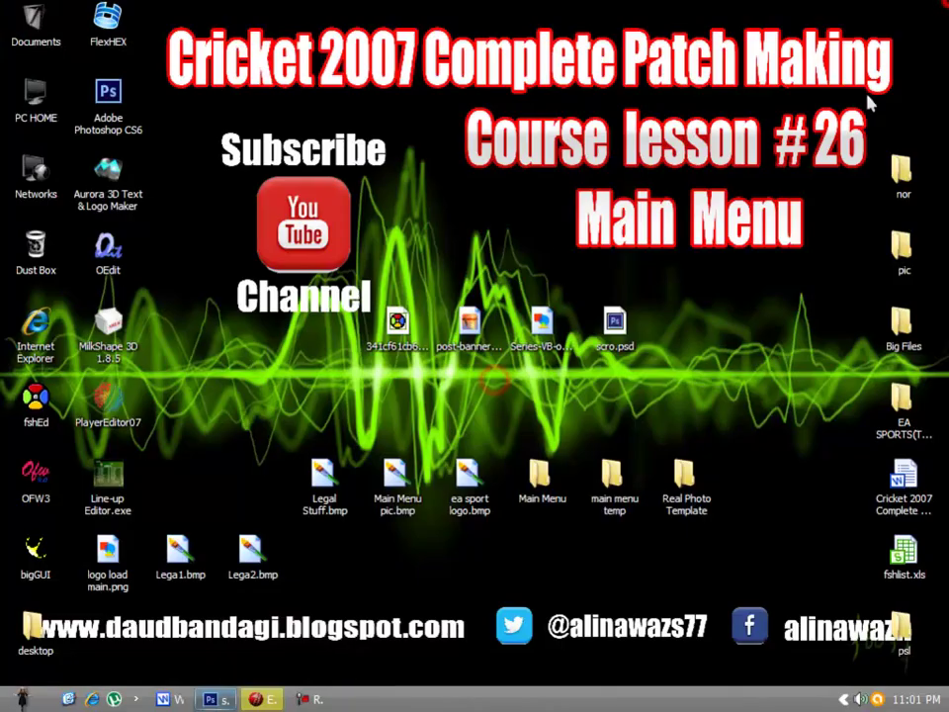
{"action": "right_click", "coordinate": [549, 223]}
{"action": "mouse_move", "coordinate": [591, 294]}
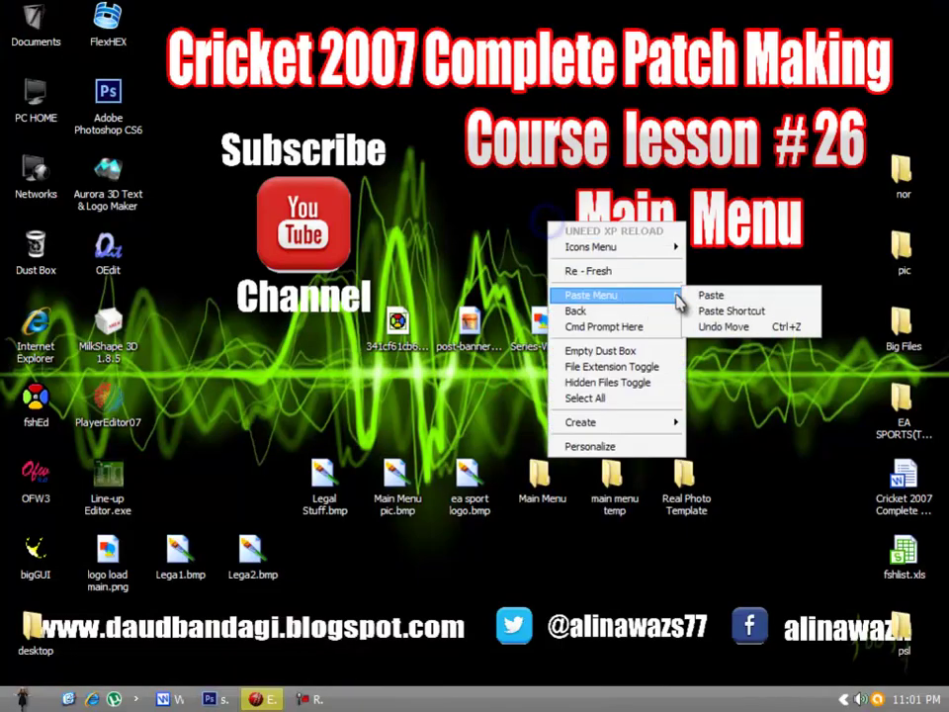
{"action": "left_click", "coordinate": [707, 294]}
- Paste 2.png on the desktop, preview it, and place it in star main.psd in Photoshop
{"action": "left_click_drag", "start_coordinate": [709, 309], "coordinate": [309, 318]}
{"action": "double_click", "coordinate": [550, 185]}
{"action": "left_click", "coordinate": [926, 7]}
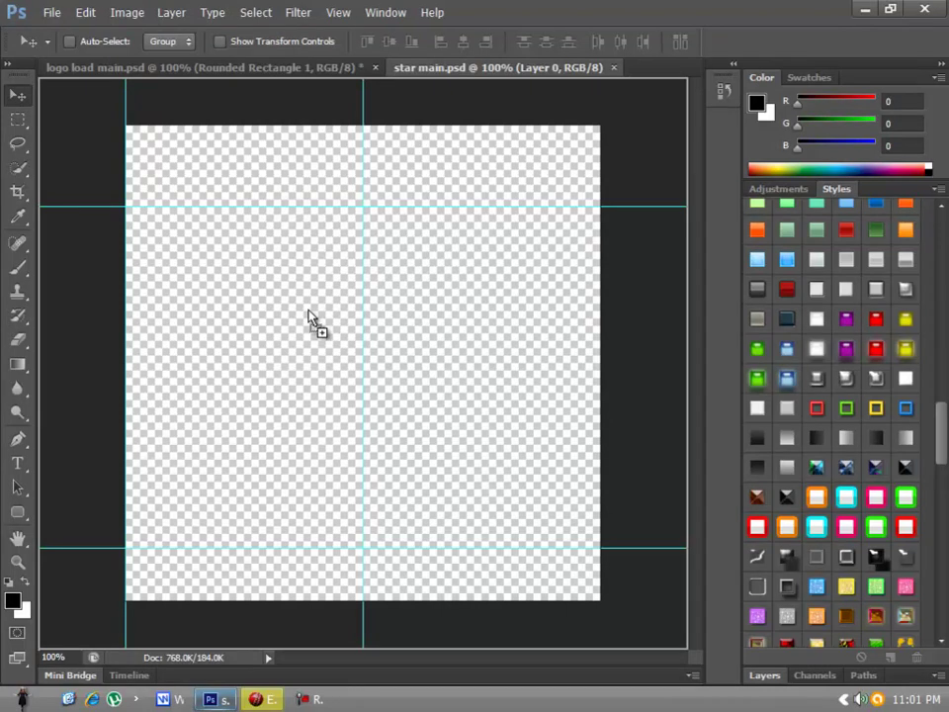
{"action": "left_click_drag", "start_coordinate": [308, 318], "coordinate": [243, 285]}
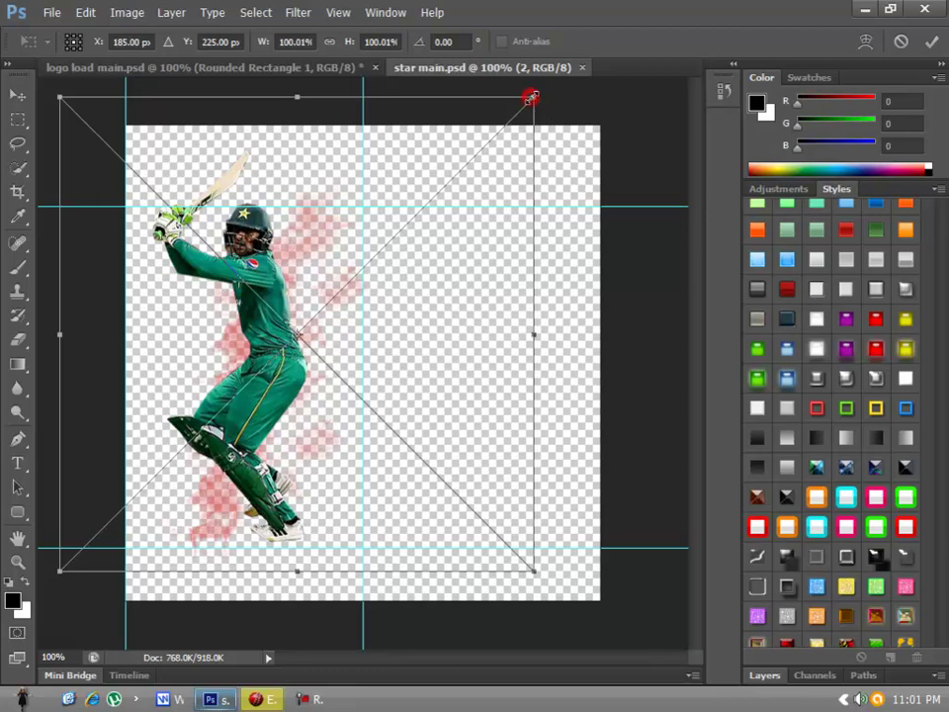
- Scale the player image to 77.94% width and 82.82% height inside the left guide cell, and select that cell with the Rectangular Marquee
{"action": "left_click_drag", "start_coordinate": [534, 95], "coordinate": [503, 169]}
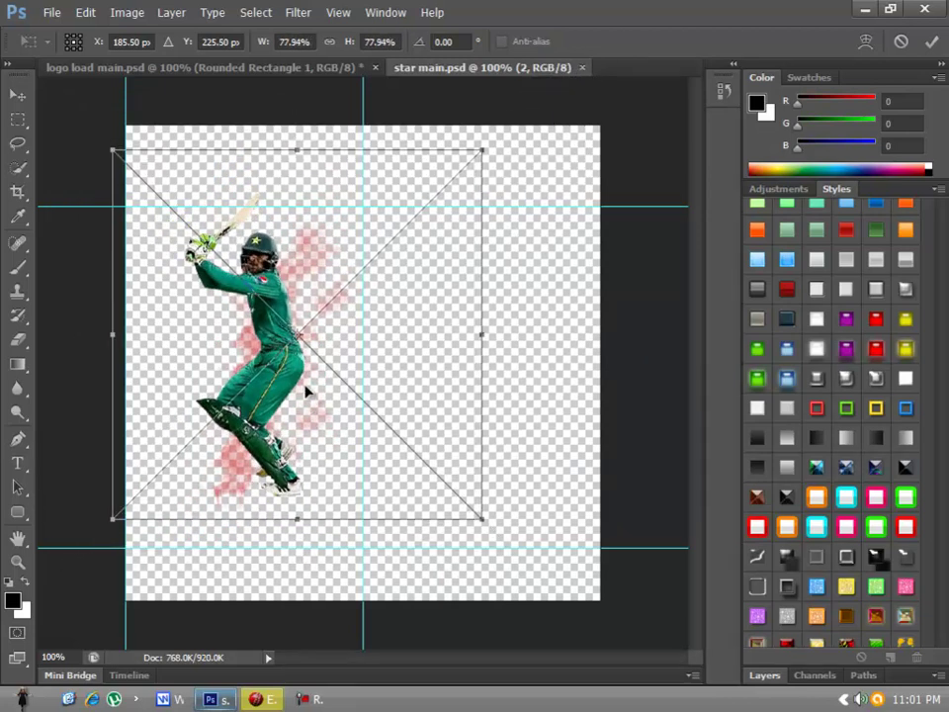
{"action": "left_click_drag", "start_coordinate": [303, 398], "coordinate": [288, 435]}
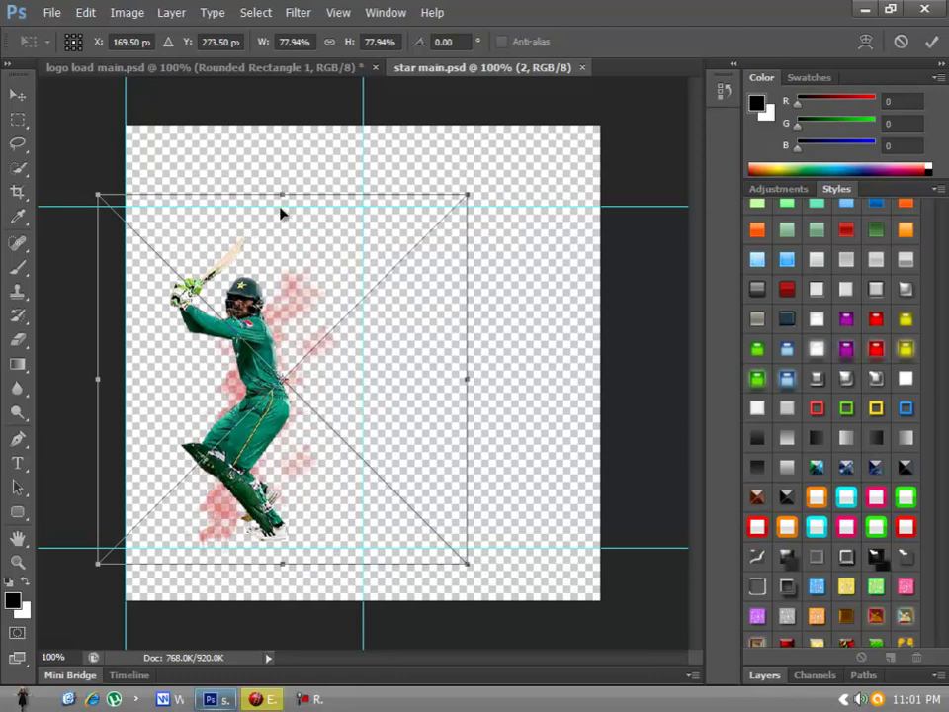
{"action": "left_click_drag", "start_coordinate": [284, 195], "coordinate": [284, 175]}
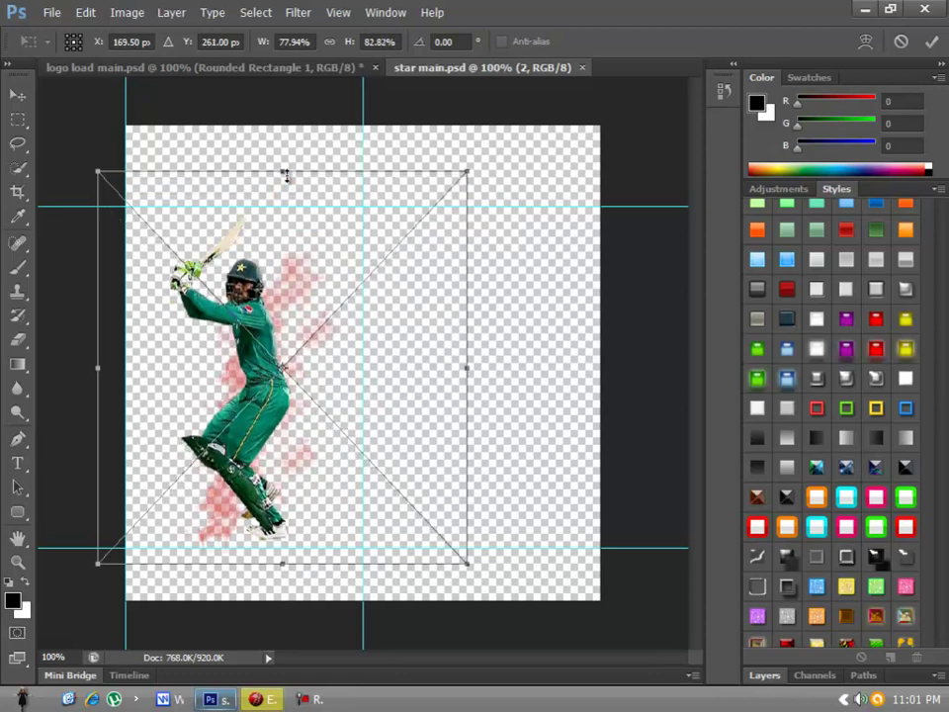
{"action": "key", "text": "Return"}
{"action": "left_click", "coordinate": [17, 120]}
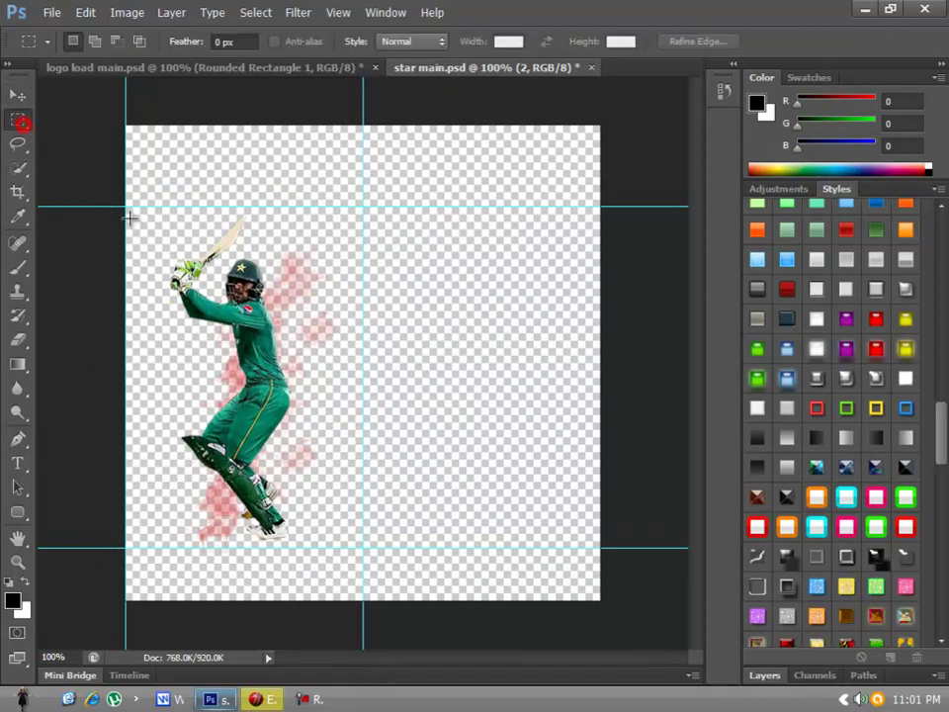
{"action": "left_click_drag", "start_coordinate": [125, 206], "coordinate": [363, 546]}
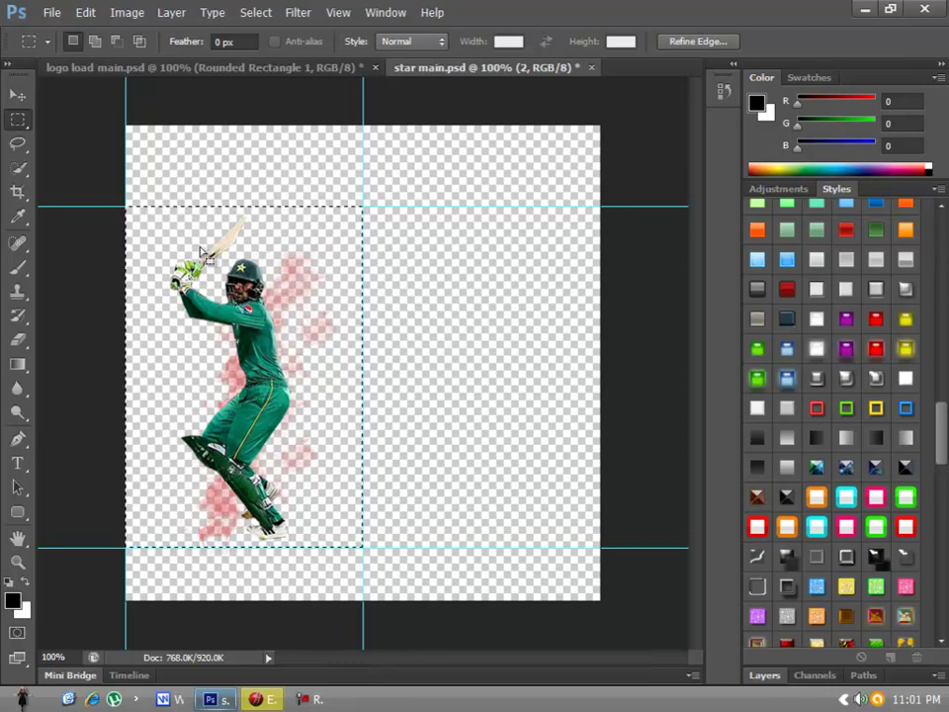
- Save the star graphic to the desktop as star main.png in PNG format with the default PNG options
{"action": "left_click", "coordinate": [54, 14]}
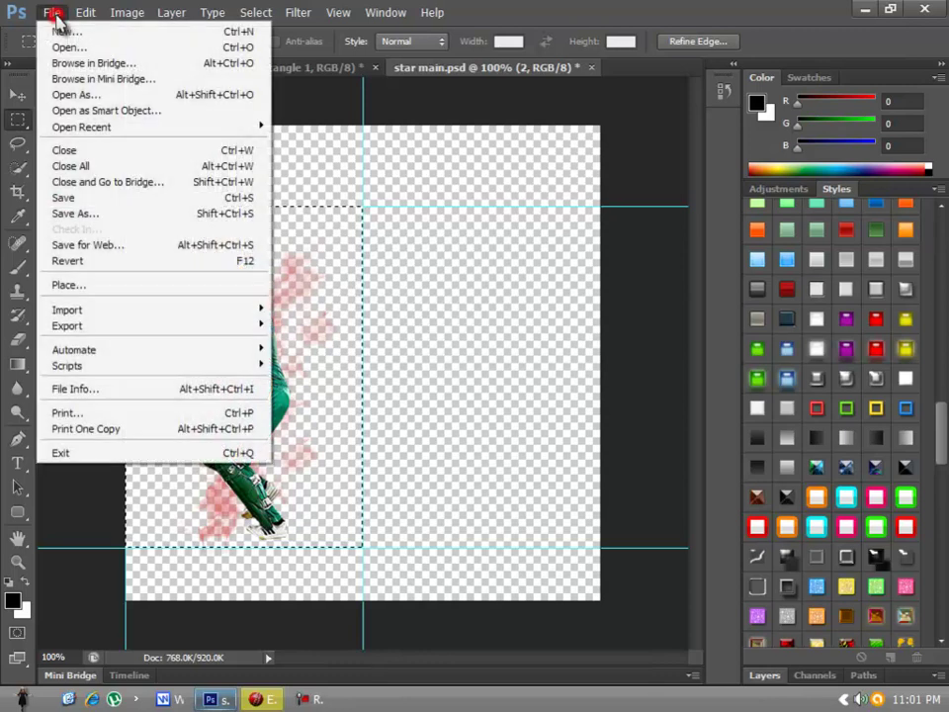
{"action": "left_click", "coordinate": [115, 216]}
{"action": "left_click", "coordinate": [483, 395]}
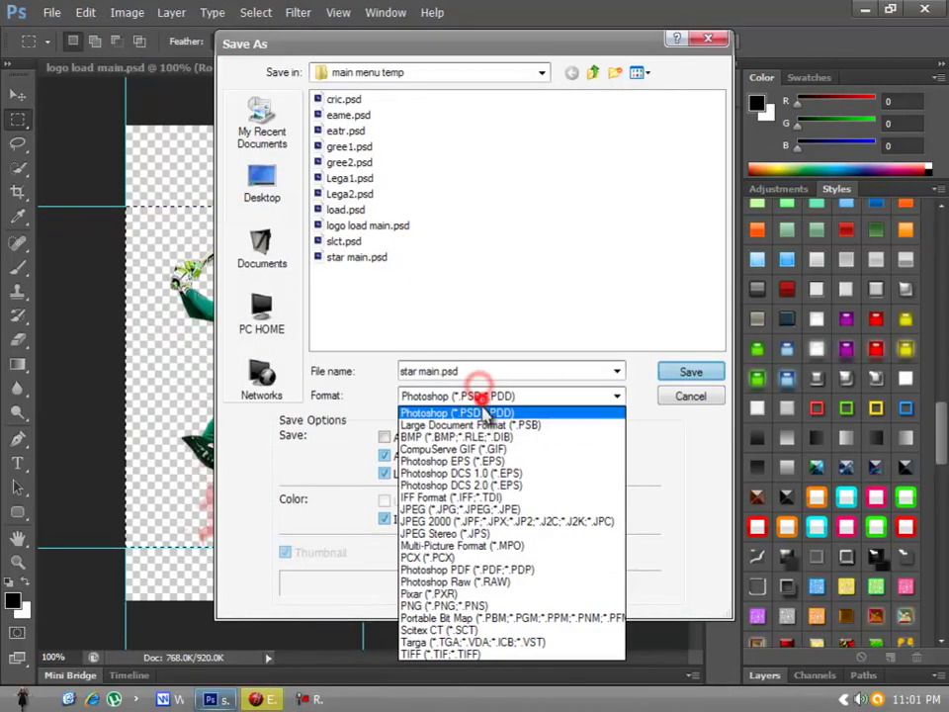
{"action": "left_click", "coordinate": [445, 605]}
{"action": "left_click", "coordinate": [259, 186]}
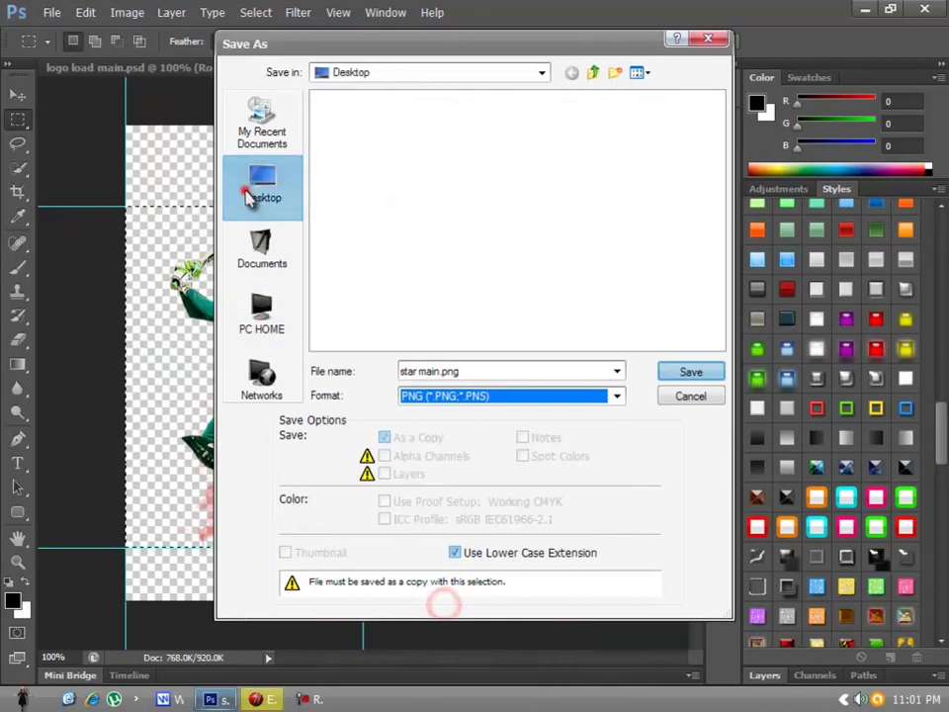
{"action": "left_click", "coordinate": [693, 368]}
{"action": "left_click", "coordinate": [515, 210]}
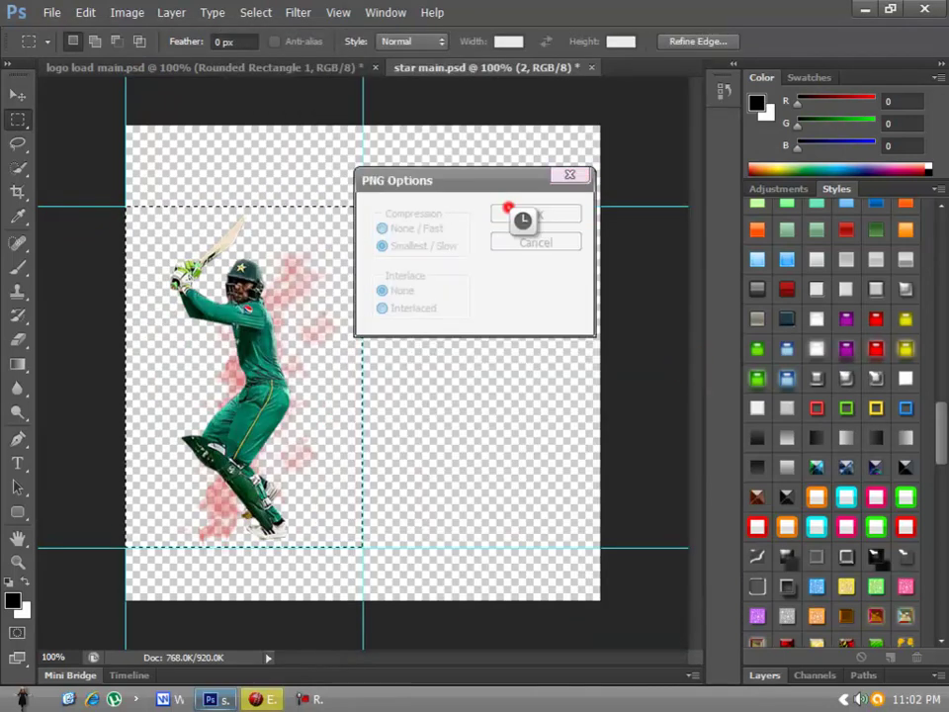
- Close star main.psd and logo load main.psd without saving changes, and minimise Photoshop
{"action": "left_click", "coordinate": [591, 67]}
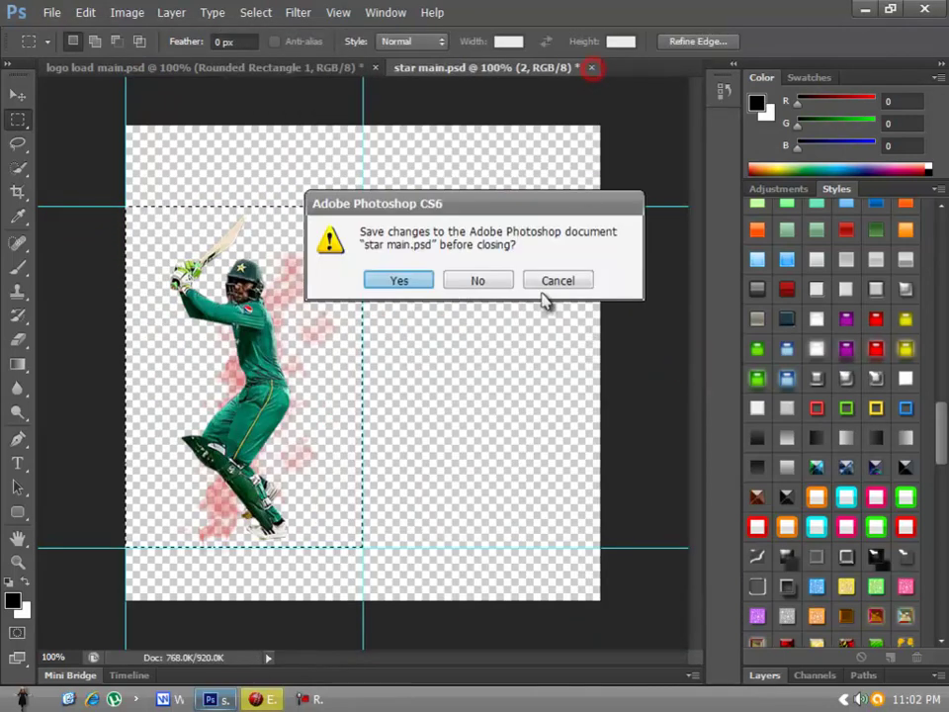
{"action": "left_click", "coordinate": [504, 278]}
{"action": "left_click", "coordinate": [374, 67]}
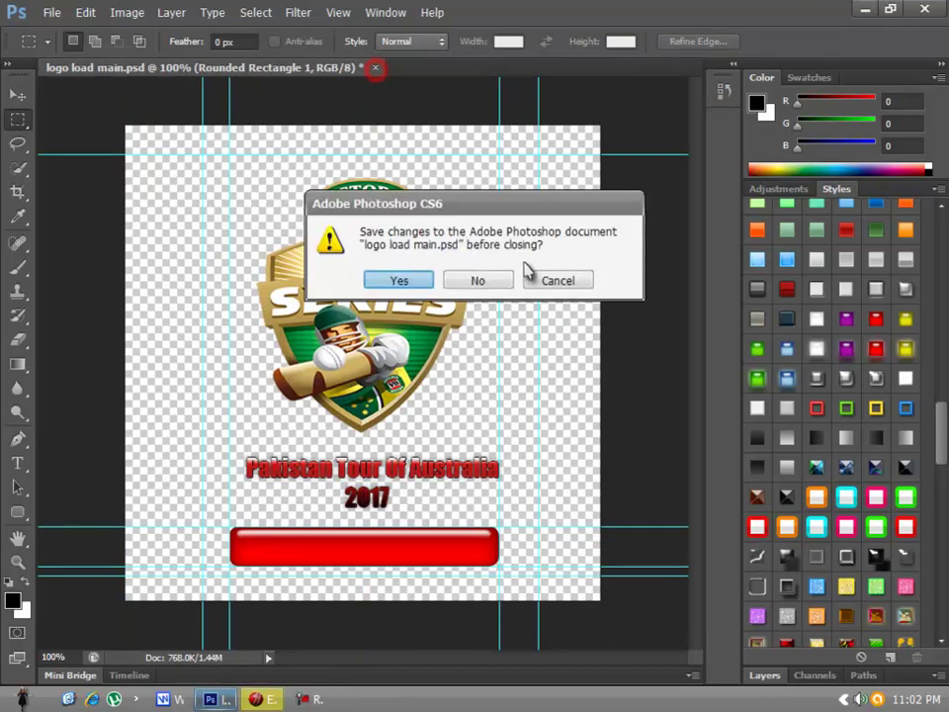
{"action": "left_click", "coordinate": [498, 282]}
{"action": "left_click", "coordinate": [866, 9]}
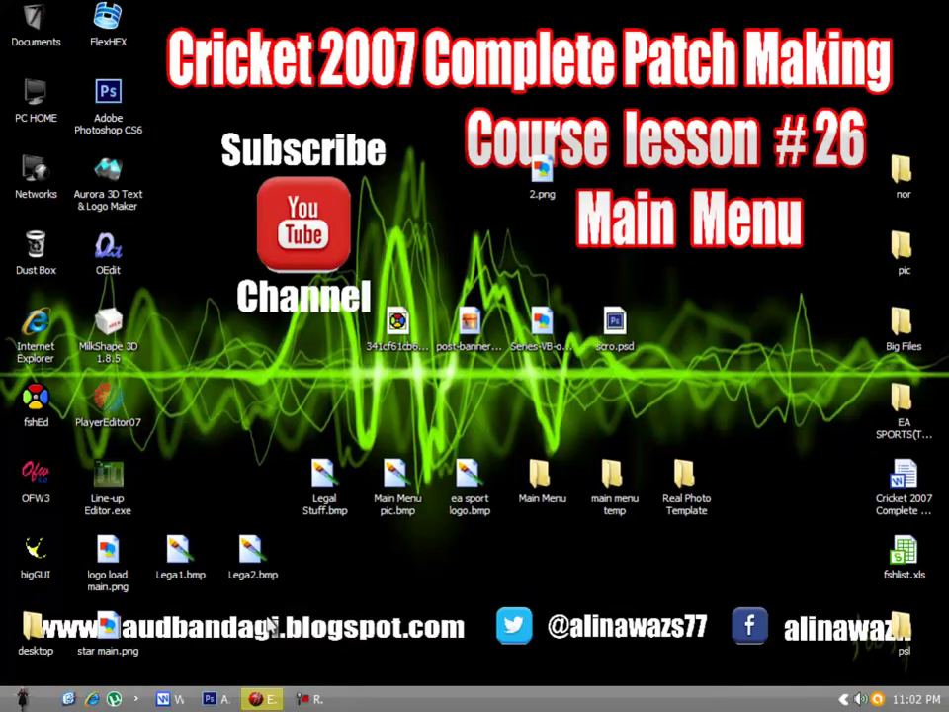
- Discard Lega1.bmp and Lega2.bmp into the Dust Box and preview the exported logo load main.png and star main.png
{"action": "left_click_drag", "start_coordinate": [226, 572], "coordinate": [35, 249]}
{"action": "double_click", "coordinate": [107, 554]}
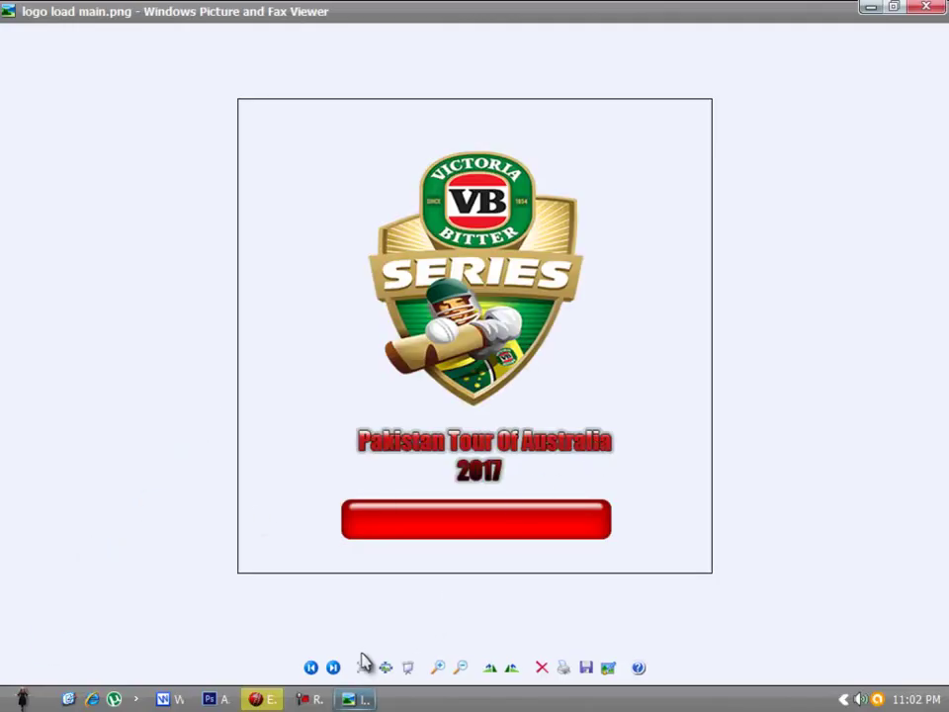
{"action": "left_click", "coordinate": [334, 668]}
{"action": "left_click", "coordinate": [927, 6]}
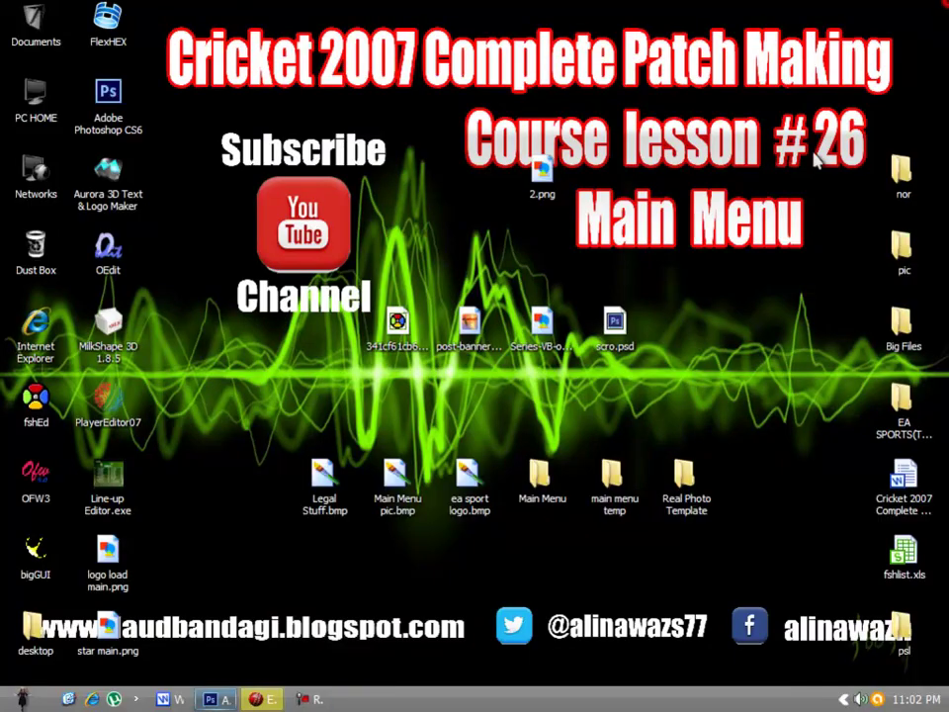
- Rearrange the exported PNGs and the .fsh file on the desktop, and open 341cf61cb6f2f38262f7203d0d3bde7b.fsh in fshEd
{"action": "left_click_drag", "start_coordinate": [79, 660], "coordinate": [253, 245]}
{"action": "left_click_drag", "start_coordinate": [396, 322], "coordinate": [226, 534]}
{"action": "double_click", "coordinate": [37, 416]}
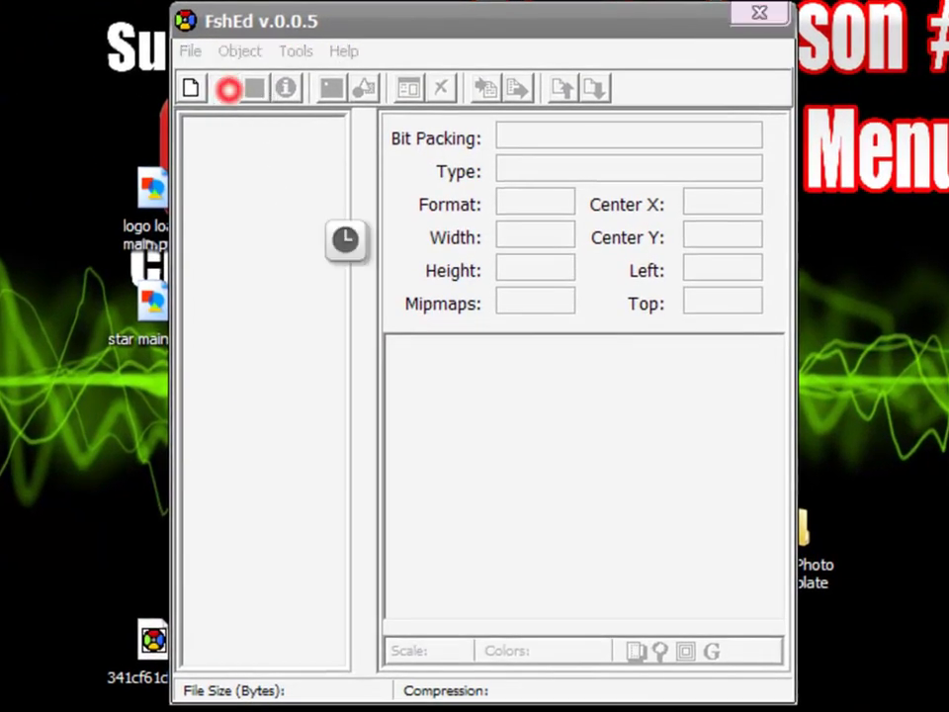
{"action": "left_click", "coordinate": [228, 89]}
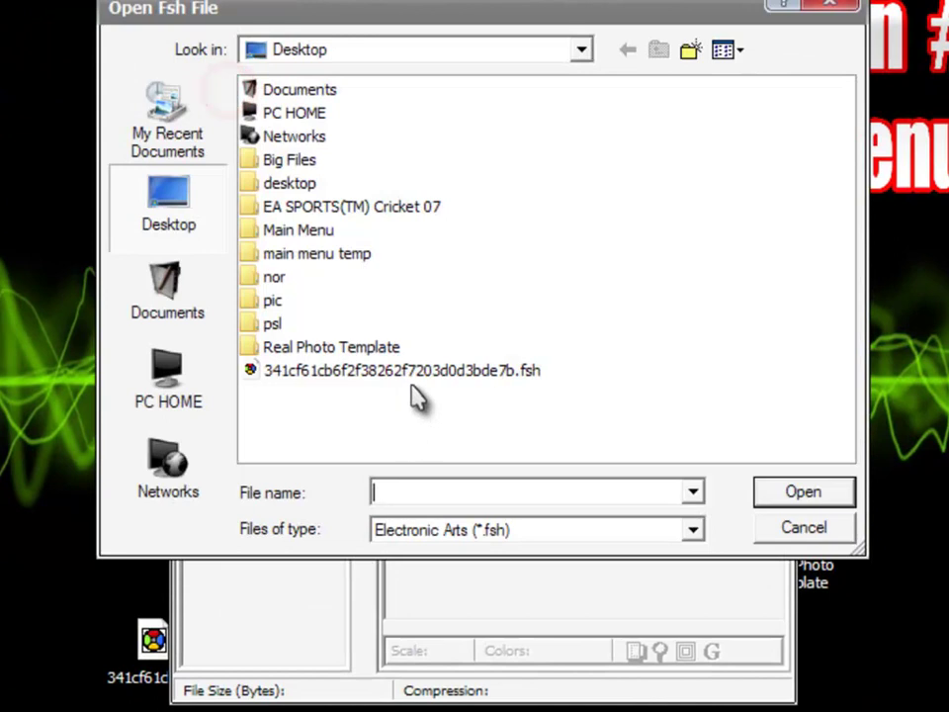
{"action": "double_click", "coordinate": [412, 379]}
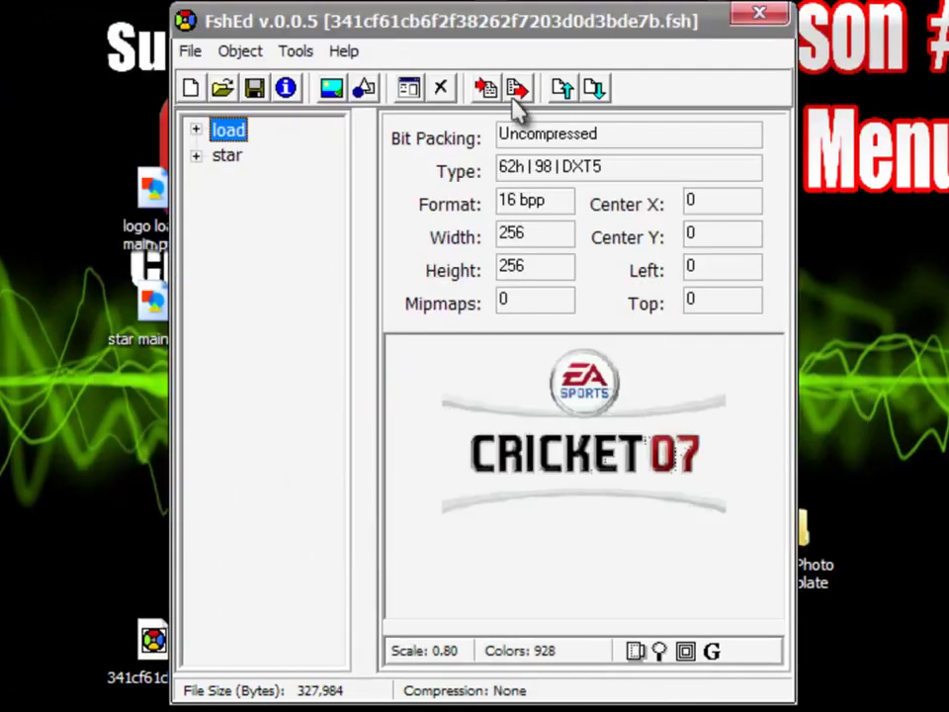
- Import logo load main.png into the load entry with the Graphic Importer, check it enlarged, and save the .fsh file
{"action": "left_click", "coordinate": [286, 52]}
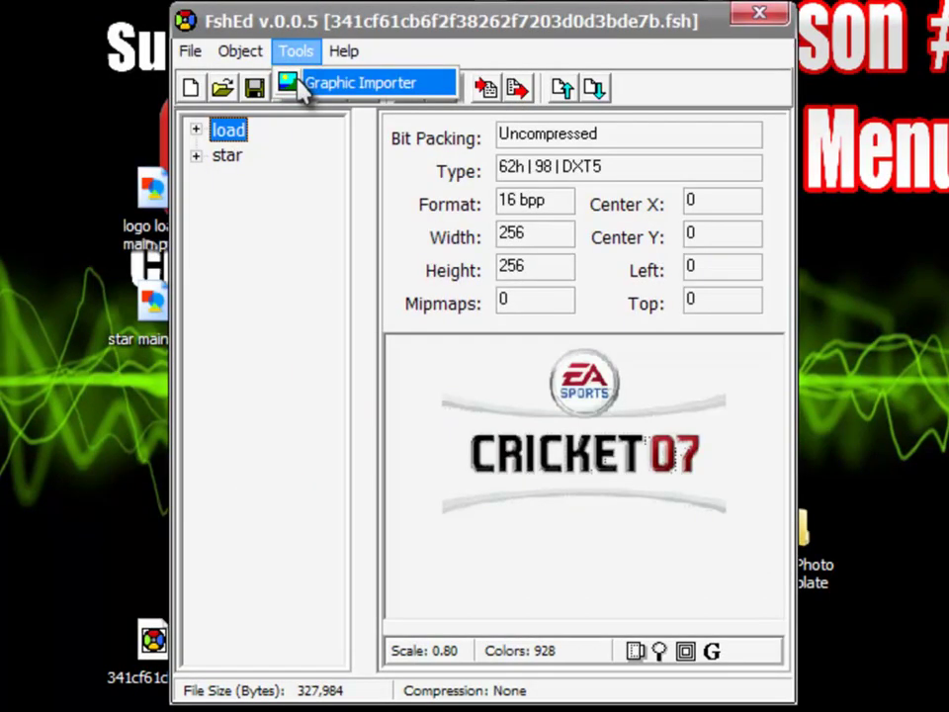
{"action": "left_click", "coordinate": [301, 87]}
{"action": "left_click", "coordinate": [505, 606]}
{"action": "left_click", "coordinate": [545, 538]}
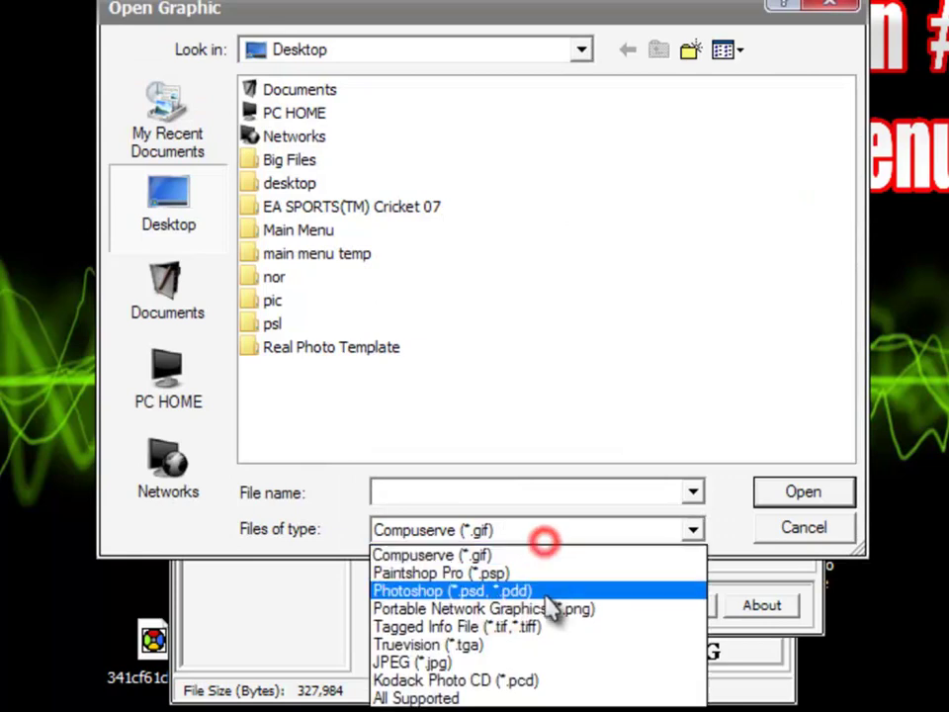
{"action": "left_click", "coordinate": [547, 609]}
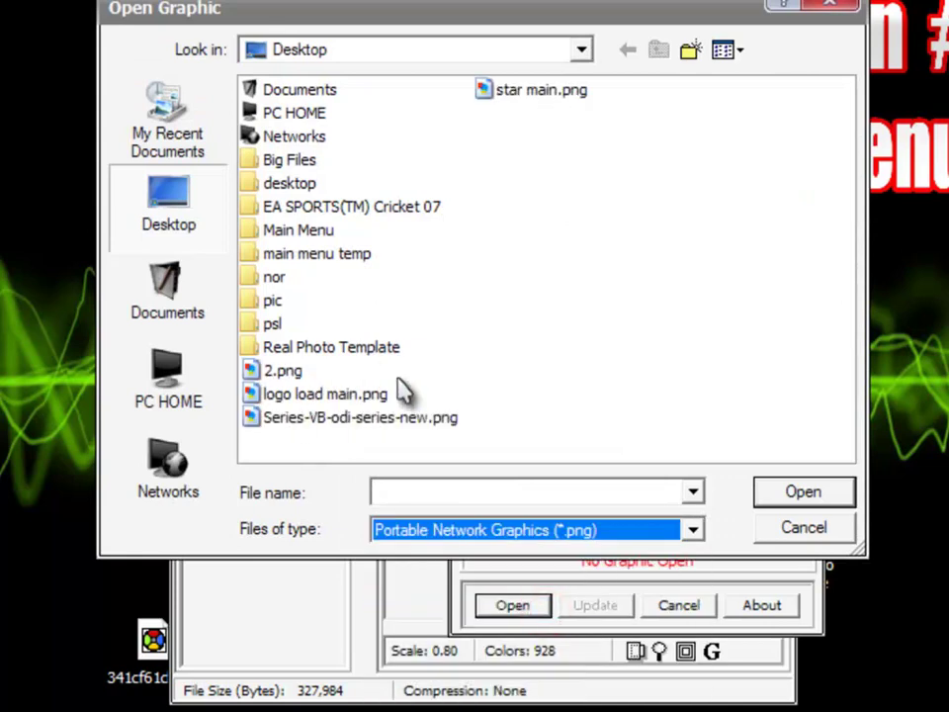
{"action": "left_click", "coordinate": [361, 395]}
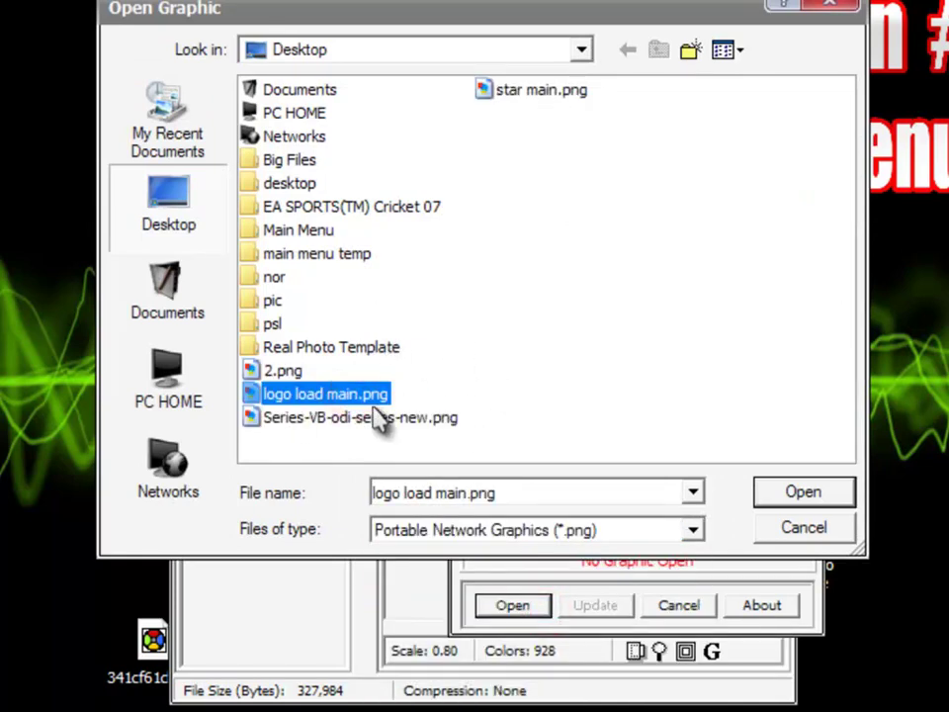
{"action": "left_click", "coordinate": [812, 491]}
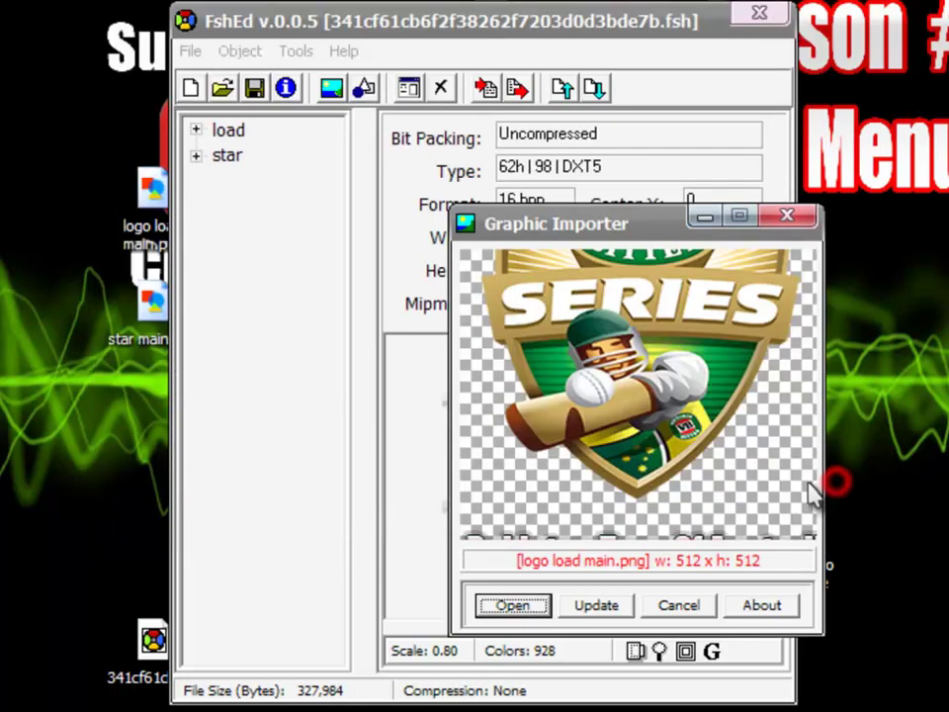
{"action": "left_click", "coordinate": [599, 604]}
{"action": "left_click", "coordinate": [658, 652]}
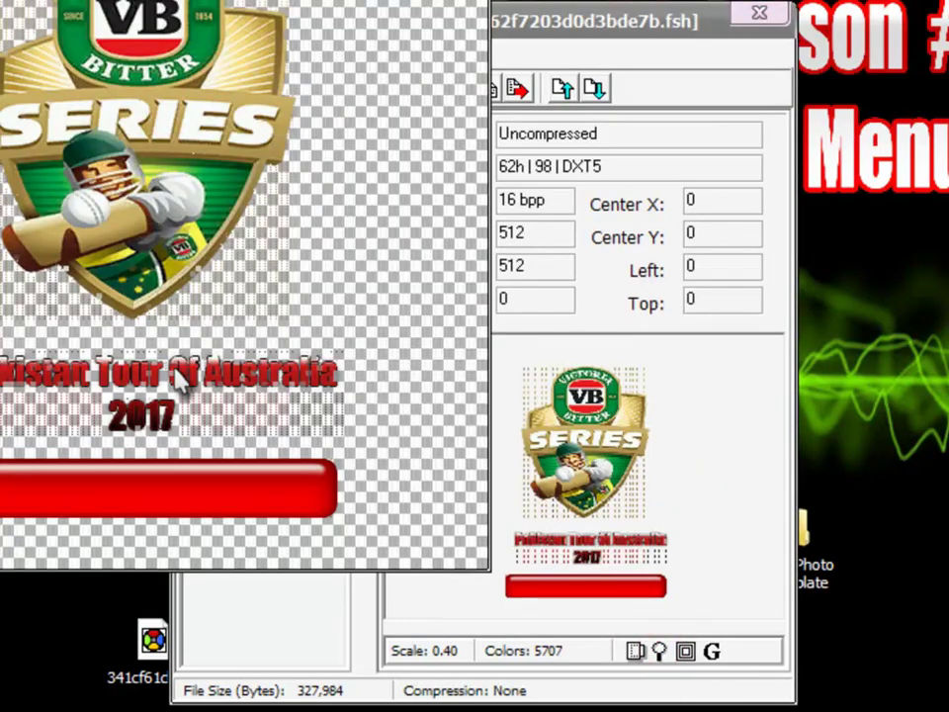
{"action": "key", "text": "Escape"}
{"action": "left_click", "coordinate": [188, 51]}
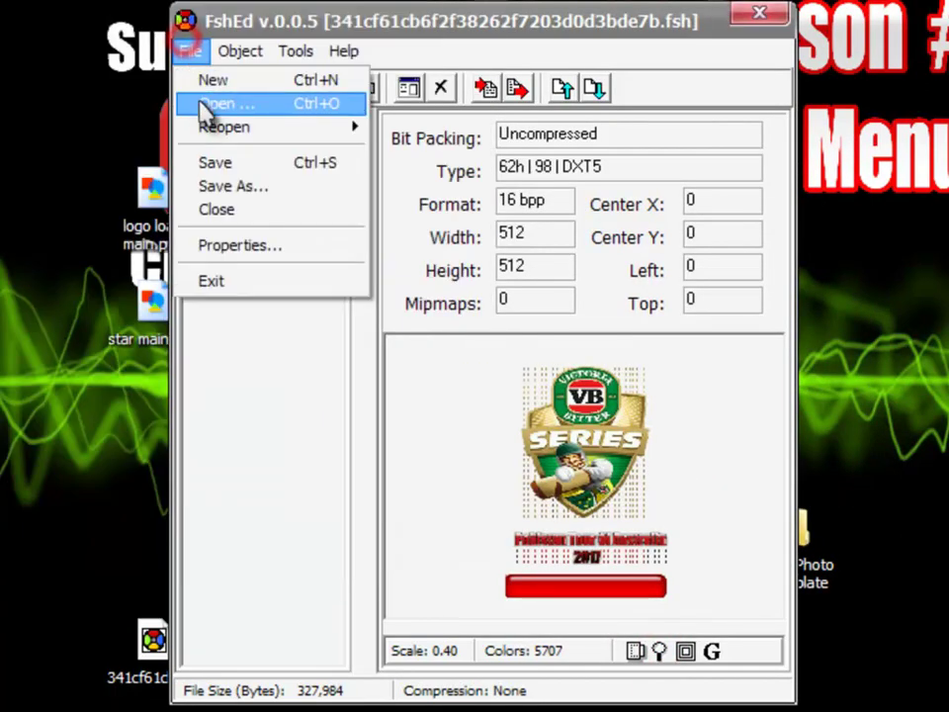
{"action": "left_click", "coordinate": [206, 156]}
- Replace the star entry's cricket ball graphic with star main.png using the Graphic Importer
{"action": "left_click", "coordinate": [207, 156]}
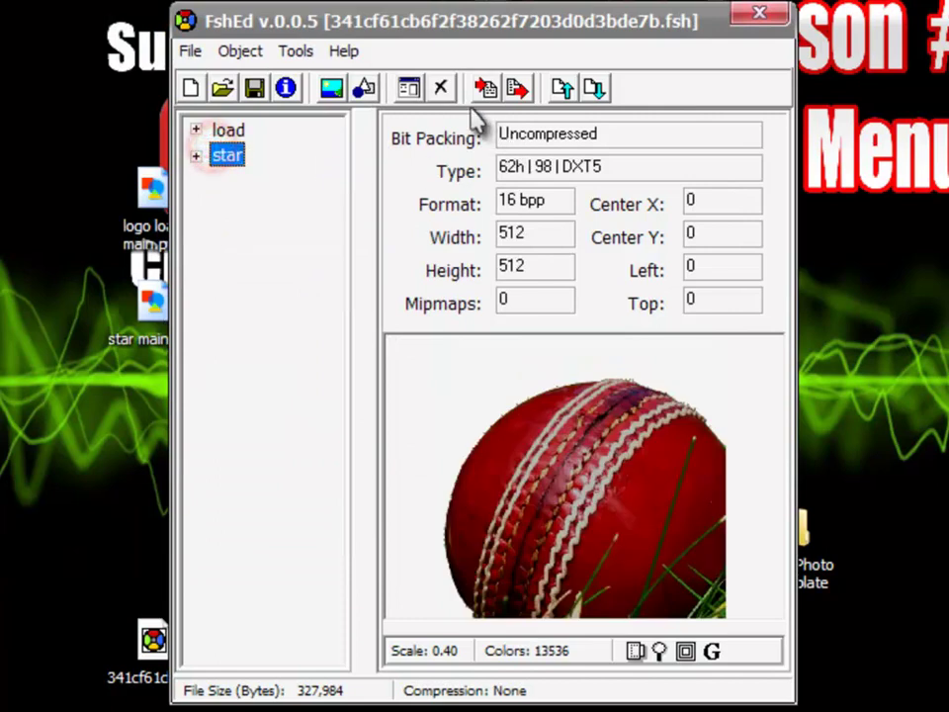
{"action": "left_click", "coordinate": [296, 52]}
{"action": "left_click", "coordinate": [319, 85]}
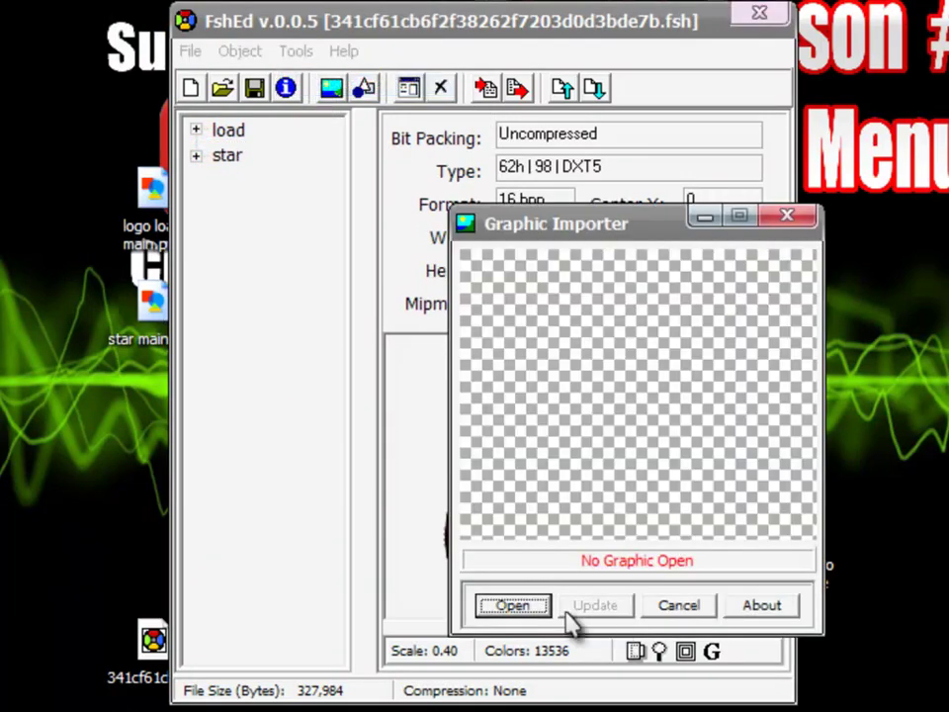
{"action": "left_click", "coordinate": [549, 607]}
{"action": "left_click", "coordinate": [600, 530]}
{"action": "left_click", "coordinate": [576, 607]}
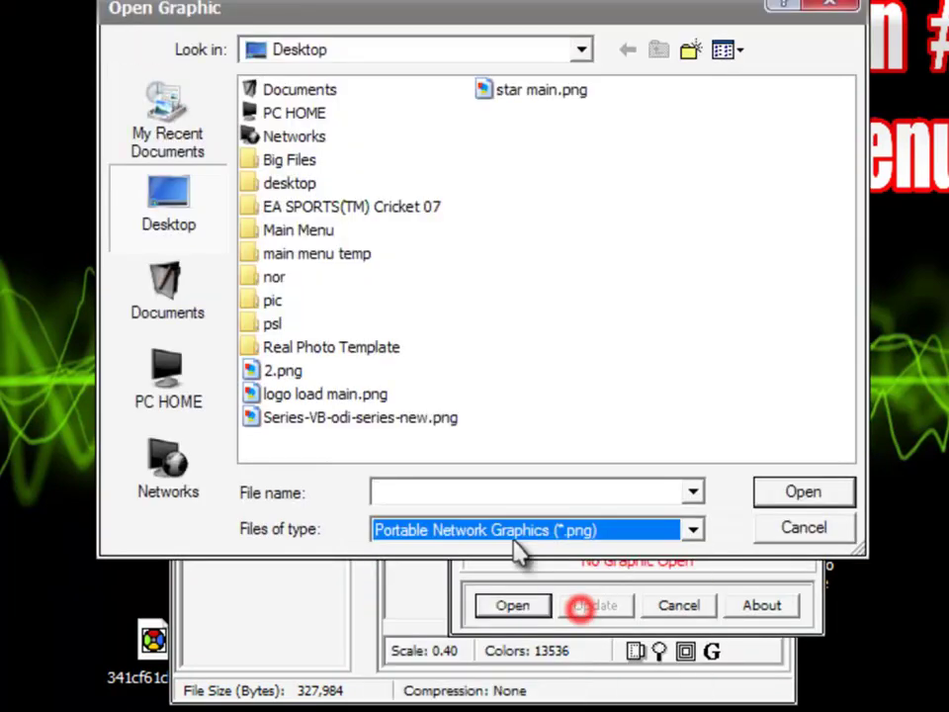
{"action": "left_click", "coordinate": [534, 90]}
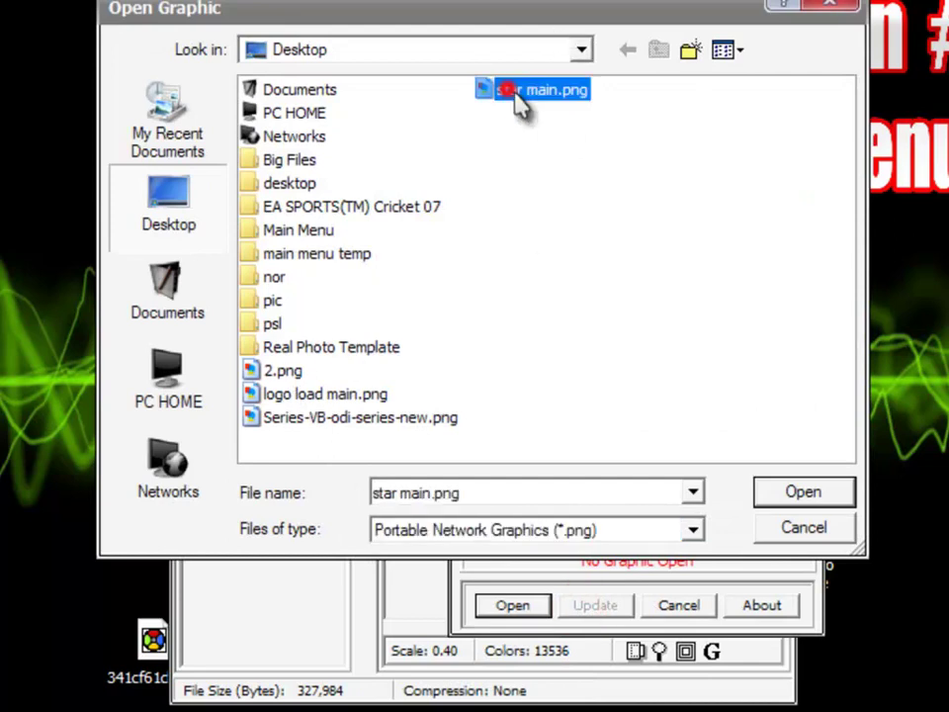
{"action": "left_click", "coordinate": [803, 491]}
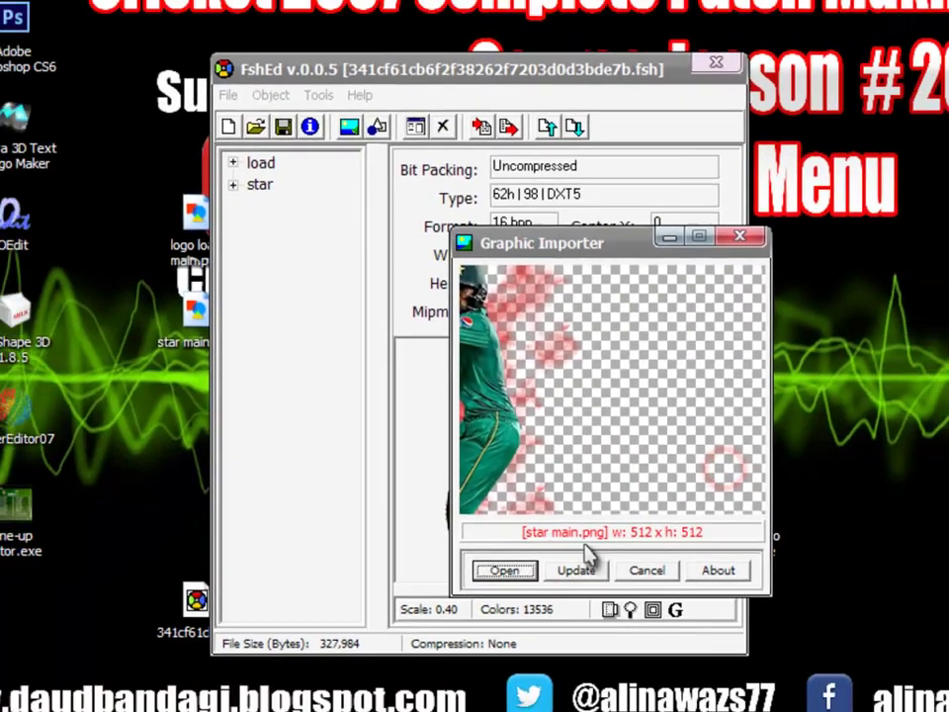
{"action": "left_click", "coordinate": [595, 605]}
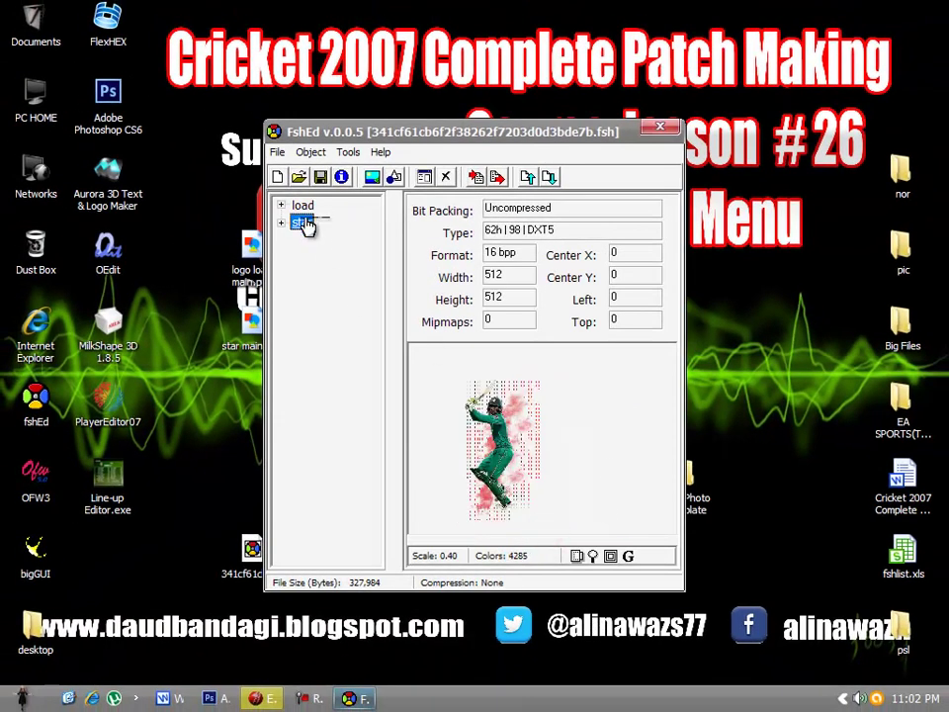
- Check the imported load and star graphics, save the .fsh file and close fshEd
{"action": "left_click", "coordinate": [303, 206]}
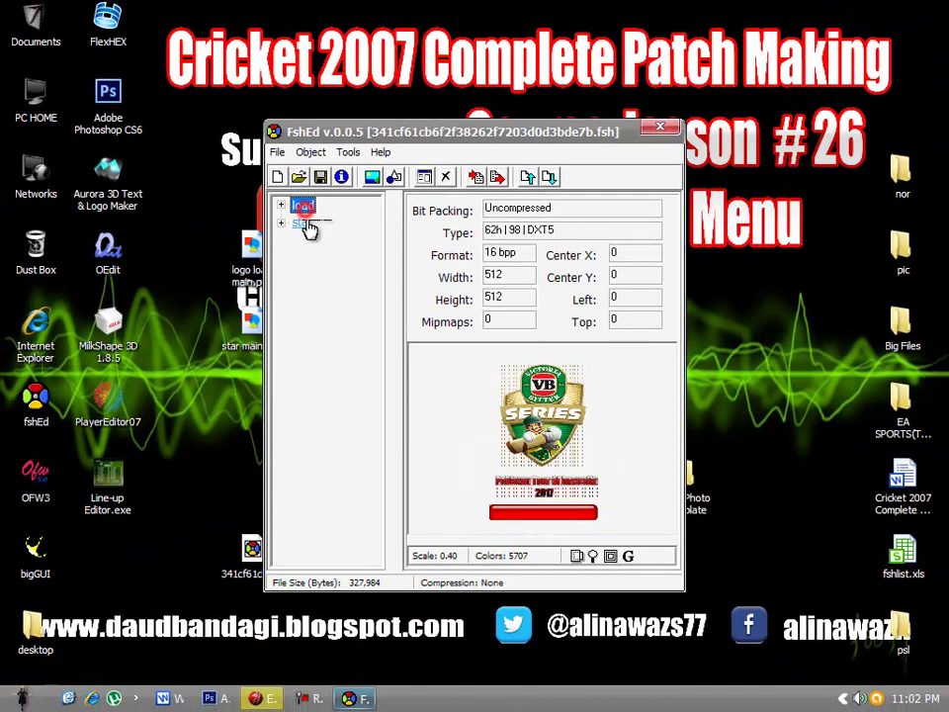
{"action": "left_click", "coordinate": [300, 223]}
{"action": "left_click", "coordinate": [277, 153]}
{"action": "left_click", "coordinate": [294, 230]}
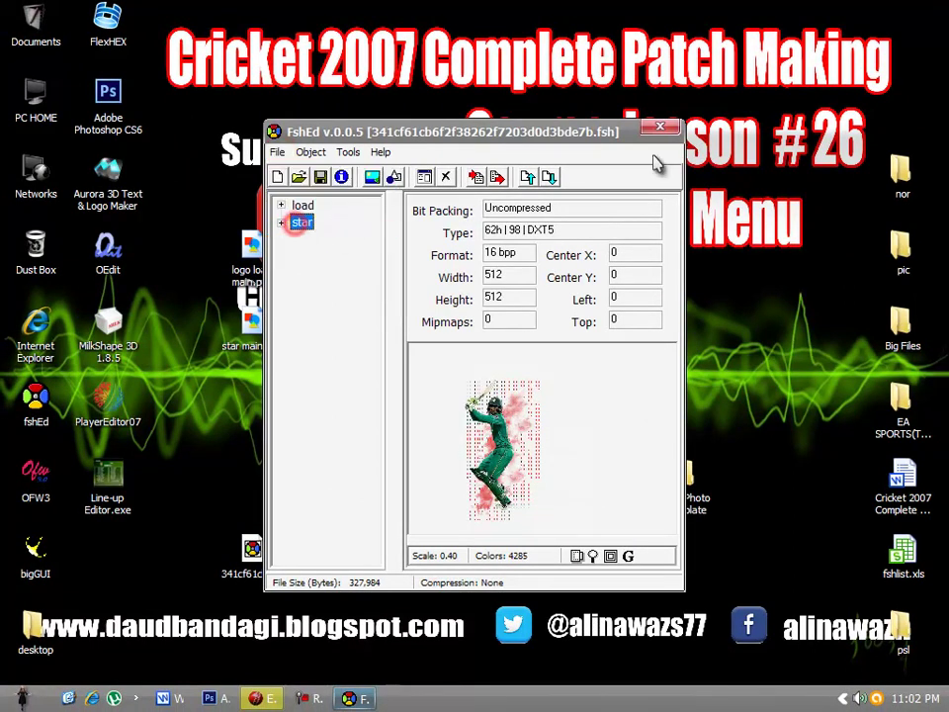
{"action": "key", "text": "super+d"}
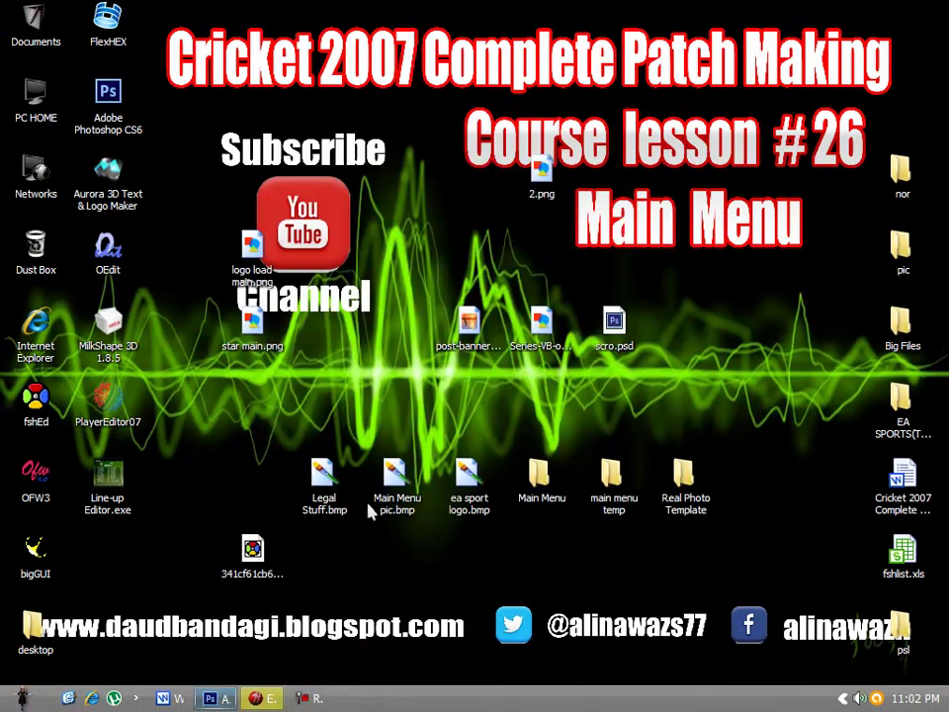
- Move 341cf61cb6f2f38262f7203d0d3bde7b.fsh from the desktop into the EA SPORTS(TM) Cricket 07 folder, replacing the existing file
{"action": "right_click", "coordinate": [259, 566]}
{"action": "left_click", "coordinate": [333, 464]}
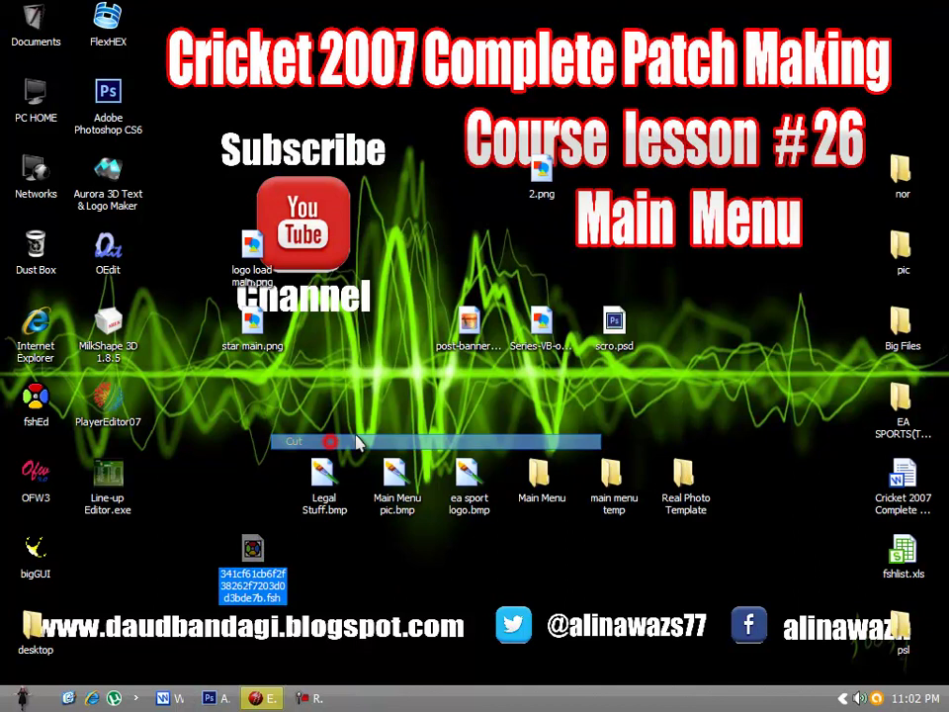
{"action": "double_click", "coordinate": [899, 395]}
{"action": "right_click", "coordinate": [856, 368]}
{"action": "mouse_move", "coordinate": [784, 463]}
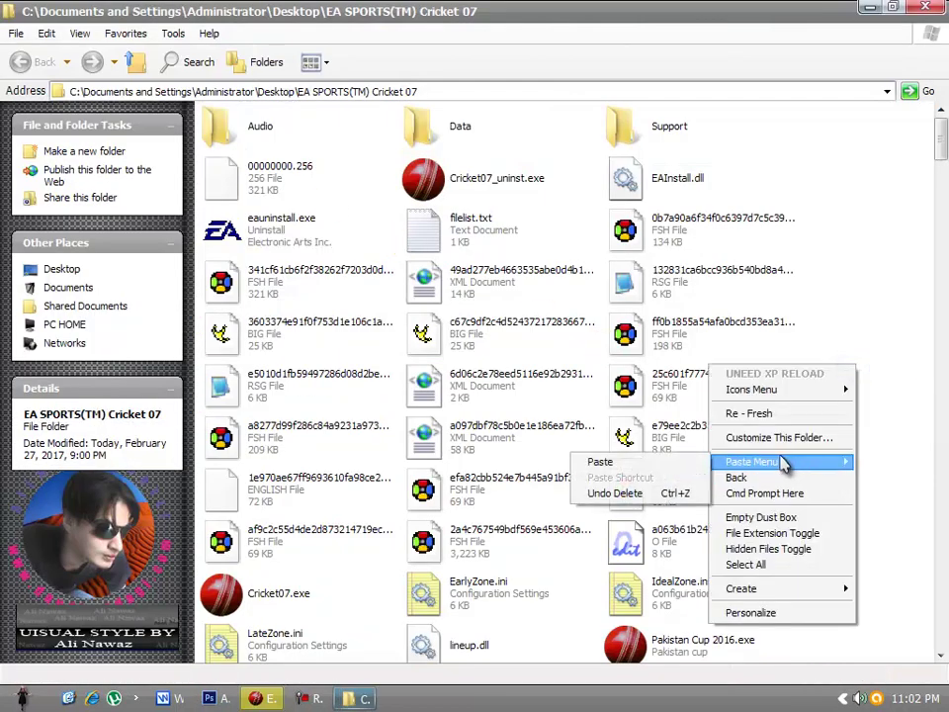
{"action": "left_click", "coordinate": [600, 460]}
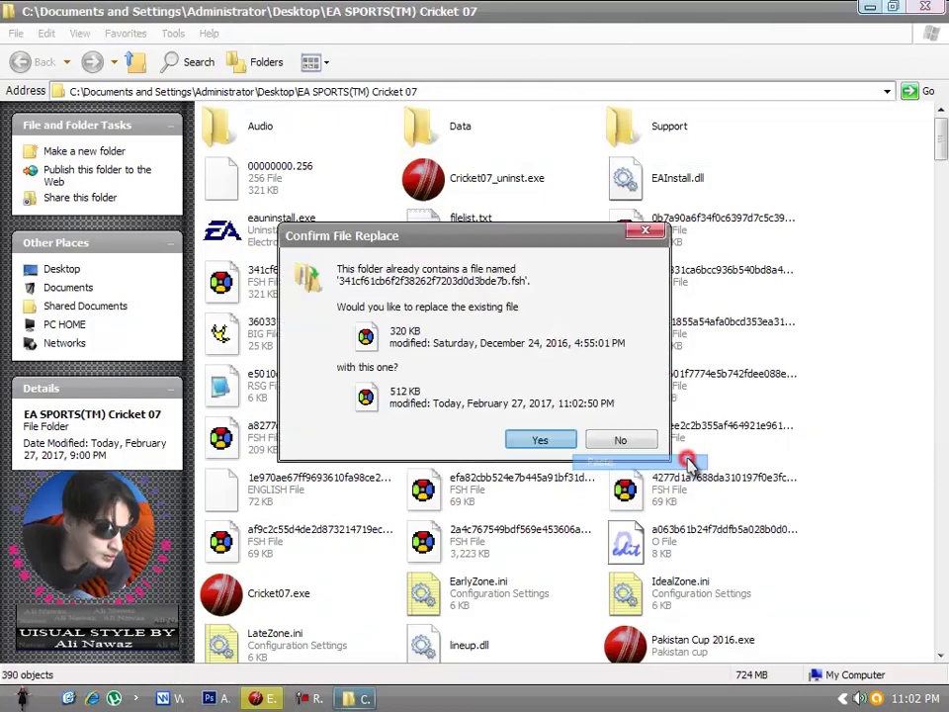
{"action": "left_click", "coordinate": [529, 440]}
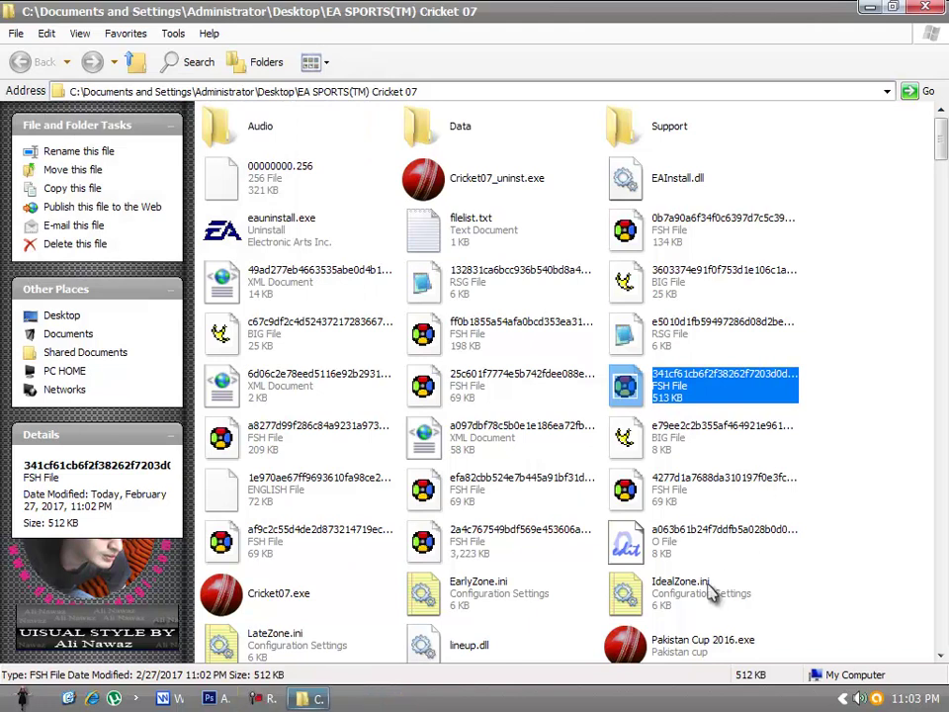
- Launch Cricket07.exe and continue past the title screen and load message to check the new logo and star player graphics
{"action": "double_click", "coordinate": [285, 597]}
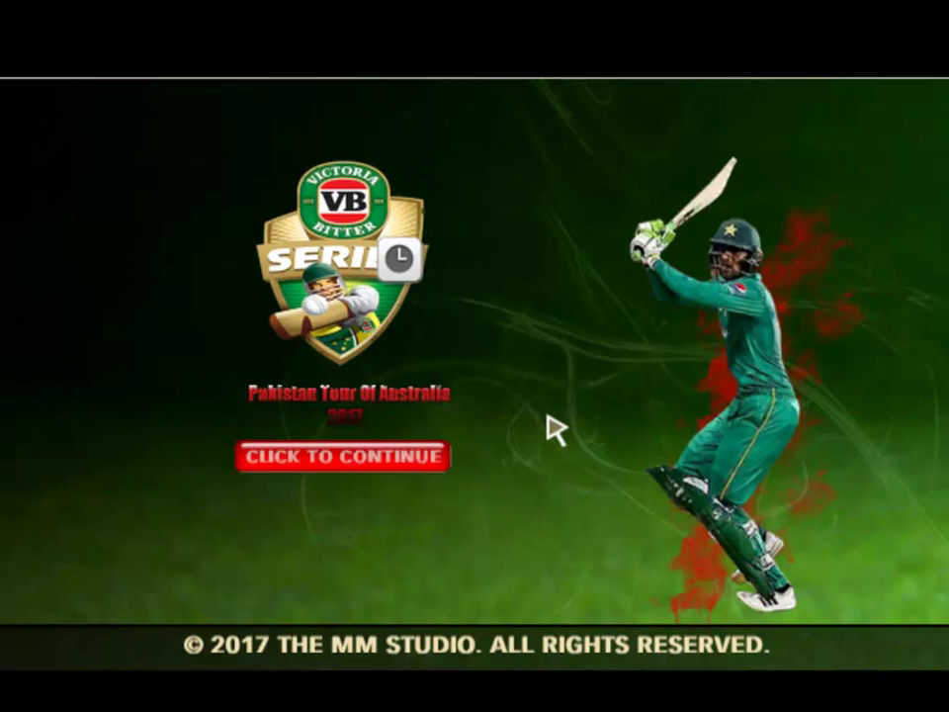
{"action": "left_click", "coordinate": [443, 450]}
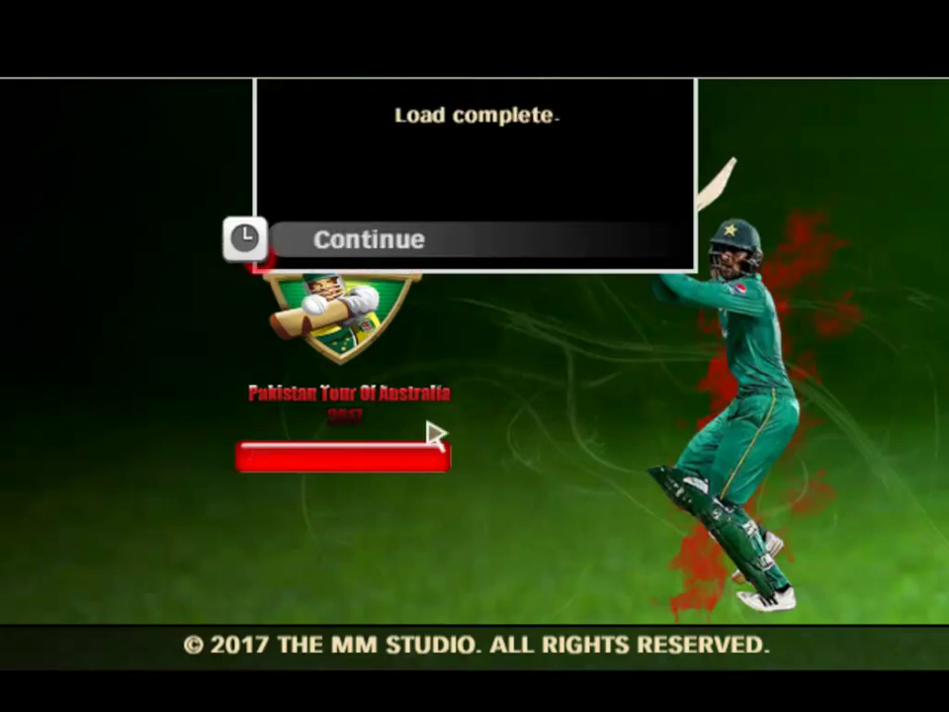
{"action": "left_click", "coordinate": [389, 254]}
{"action": "left_click", "coordinate": [410, 276]}
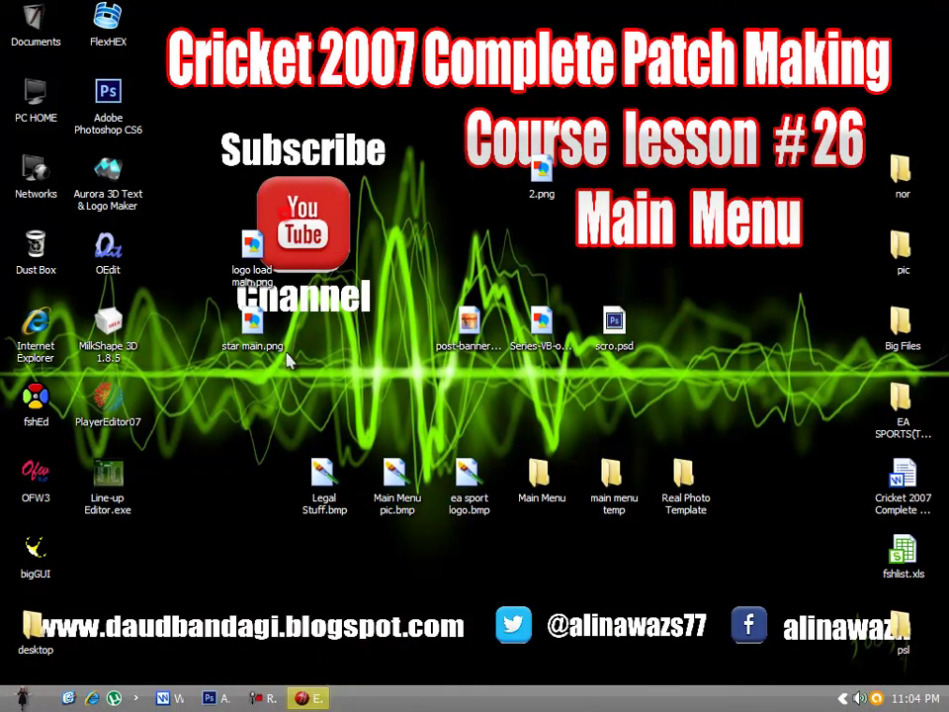
- Discard logo load main.png and star main.png, and copy 9ecc17d4853812b2606fb00dfef79f1a.fsh from the Main Menu folder to the desktop
{"action": "left_click_drag", "start_coordinate": [288, 362], "coordinate": [213, 253]}
{"action": "left_click_drag", "start_coordinate": [255, 334], "coordinate": [36, 249]}
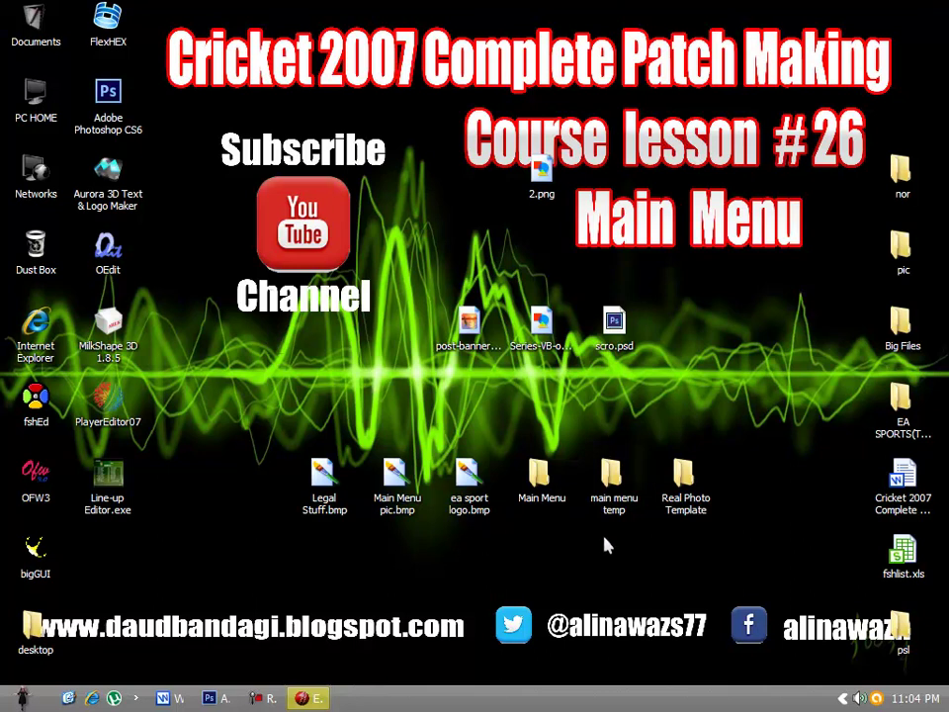
{"action": "double_click", "coordinate": [544, 489]}
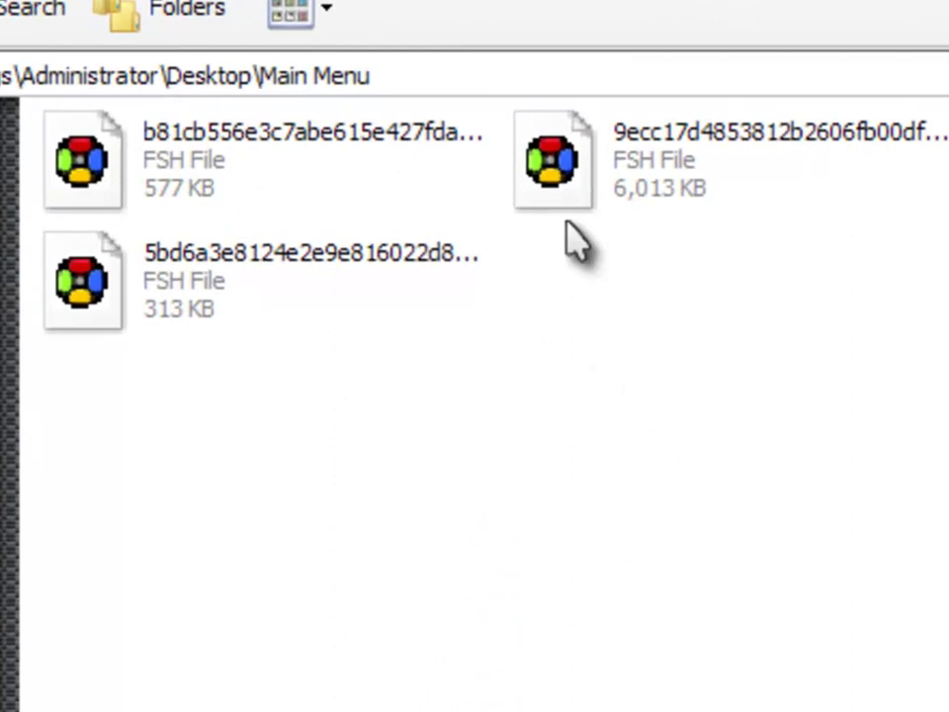
{"action": "right_click", "coordinate": [636, 161]}
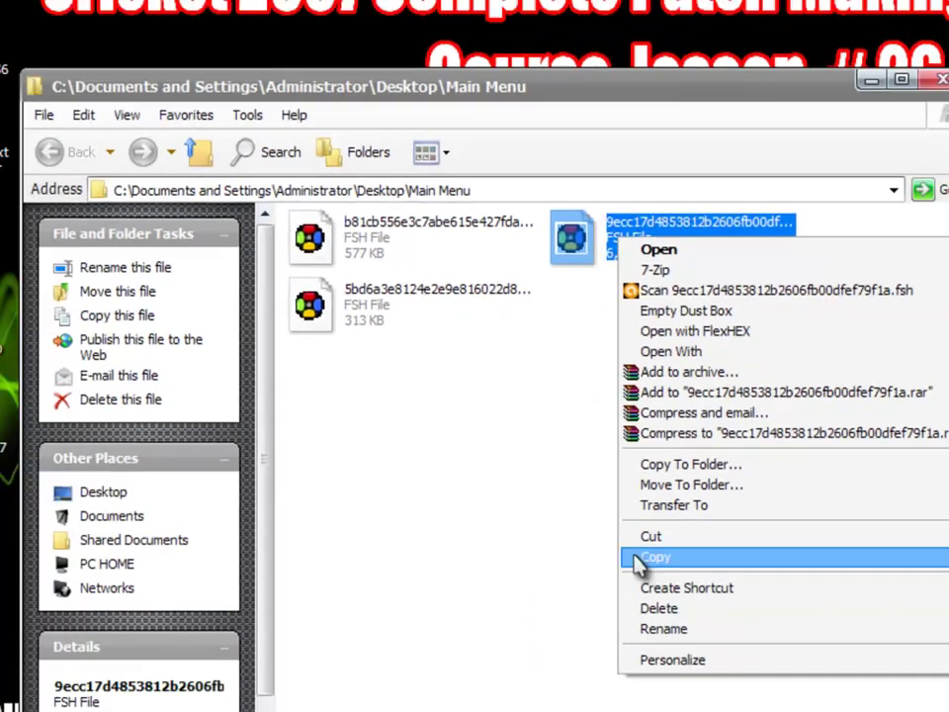
{"action": "left_click", "coordinate": [614, 560]}
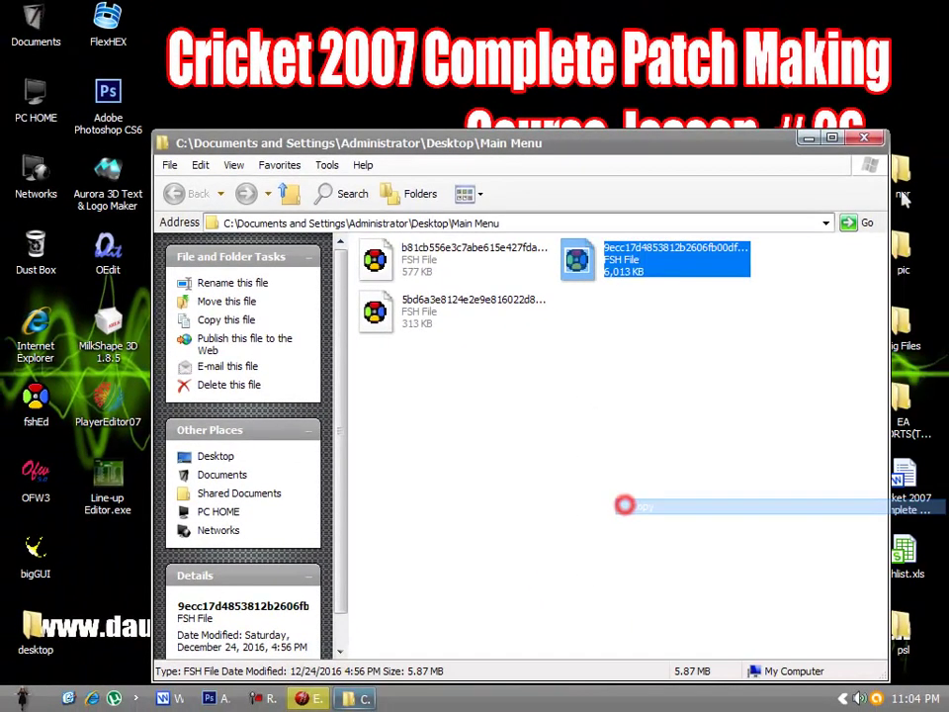
{"action": "left_click", "coordinate": [865, 137]}
{"action": "right_click", "coordinate": [425, 397]}
{"action": "mouse_move", "coordinate": [542, 476]}
{"action": "left_click", "coordinate": [585, 467]}
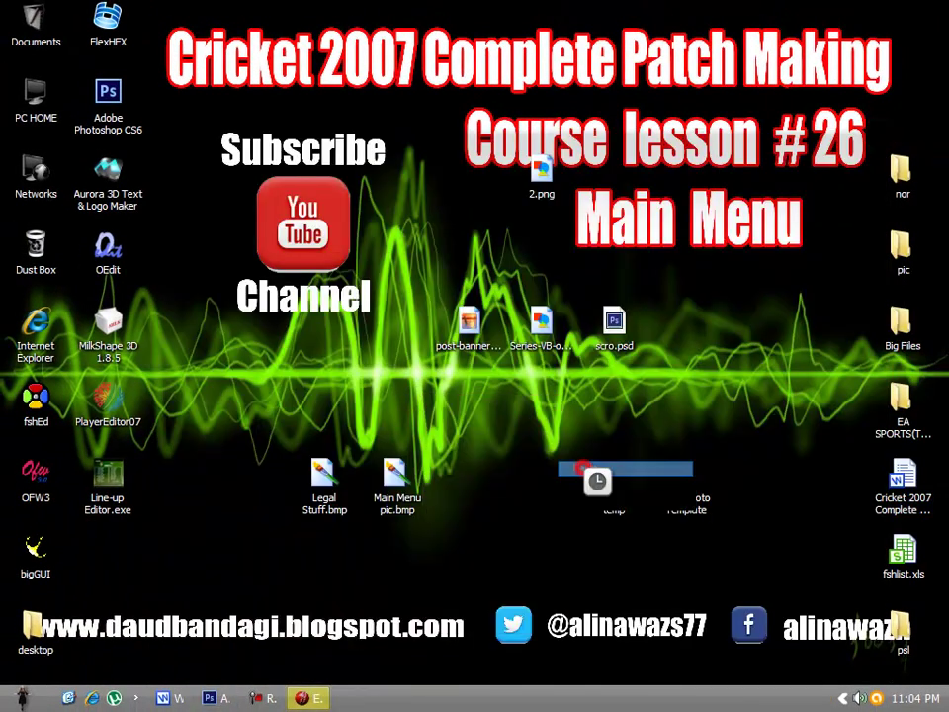
{"action": "left_click_drag", "start_coordinate": [396, 398], "coordinate": [321, 341]}
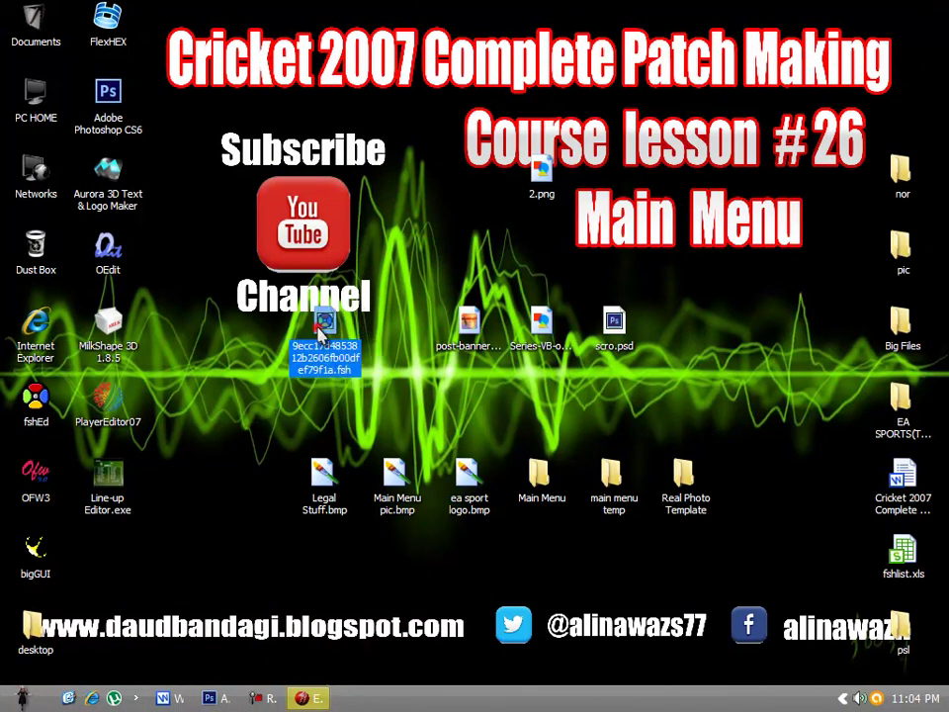
- Open 9ecc17d4853812b2606fb00dfef79f1a.fsh from the desktop in fshEd
{"action": "double_click", "coordinate": [321, 336]}
{"action": "left_click", "coordinate": [281, 176]}
{"action": "left_click", "coordinate": [294, 179]}
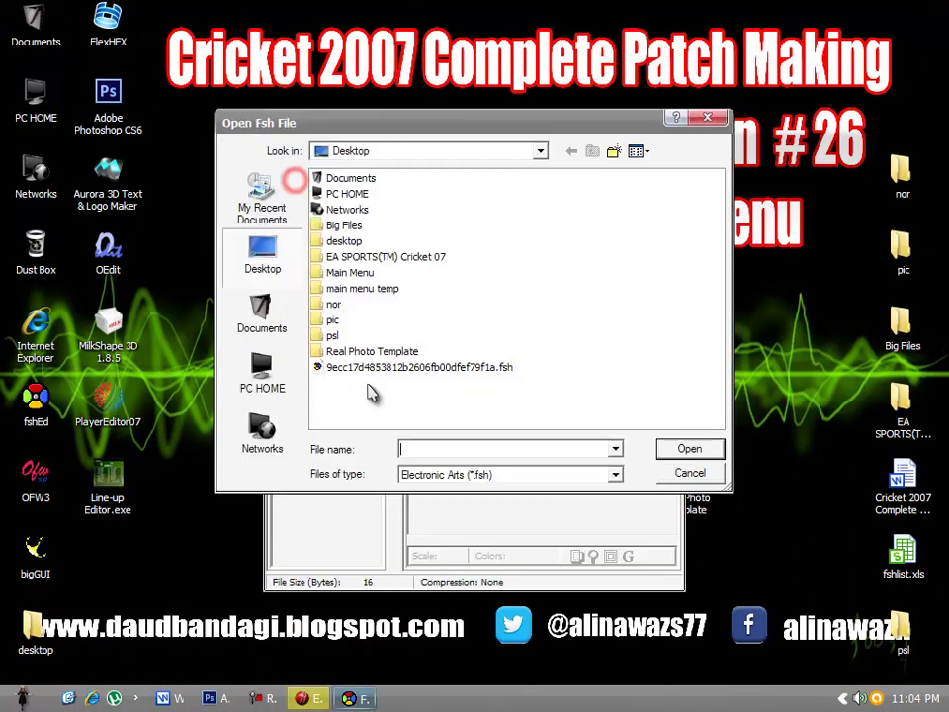
{"action": "double_click", "coordinate": [390, 367]}
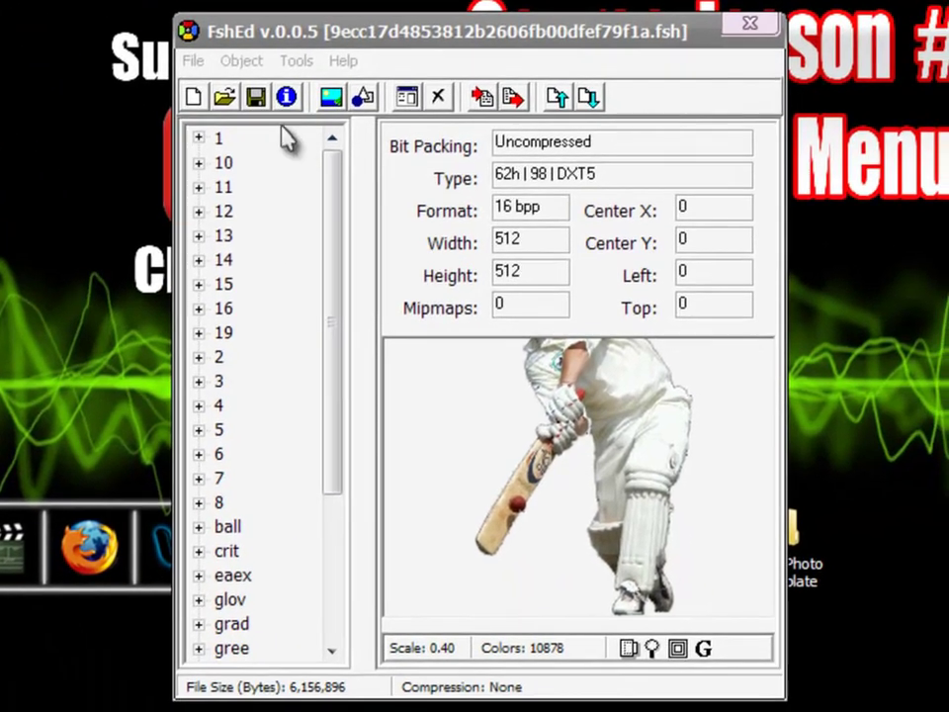
- Examine the player, bat and ball graphics stored in the numbered entries and the ball entry of the .fsh file
{"action": "left_click", "coordinate": [225, 139]}
{"action": "left_click", "coordinate": [222, 162]}
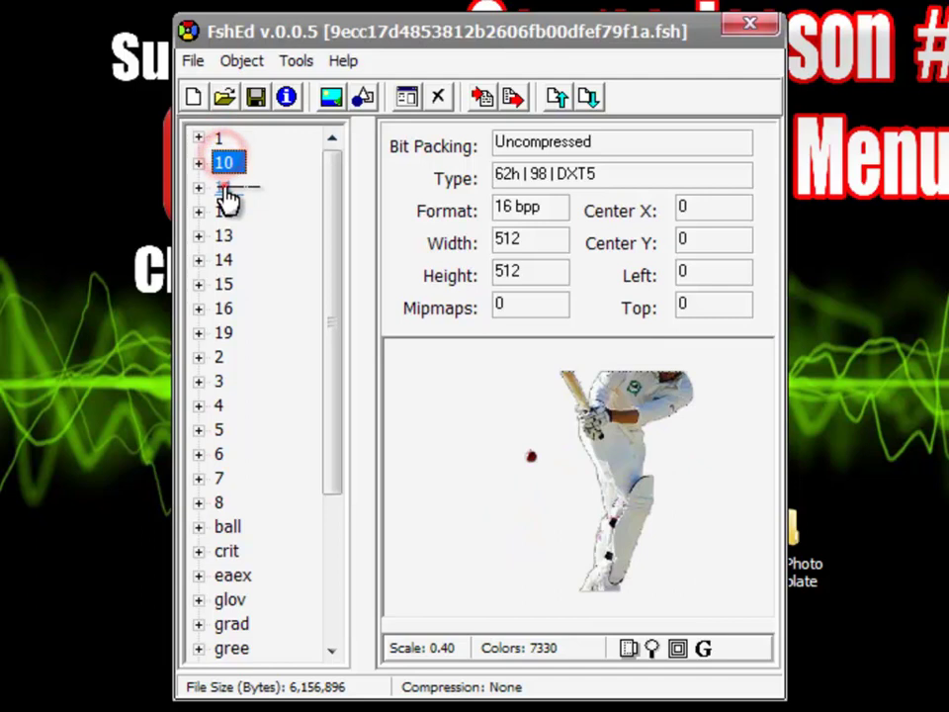
{"action": "left_click", "coordinate": [225, 187]}
{"action": "left_click", "coordinate": [225, 211]}
{"action": "left_click", "coordinate": [228, 237]}
{"action": "left_click", "coordinate": [225, 259]}
{"action": "left_click", "coordinate": [225, 283]}
{"action": "left_click", "coordinate": [226, 308]}
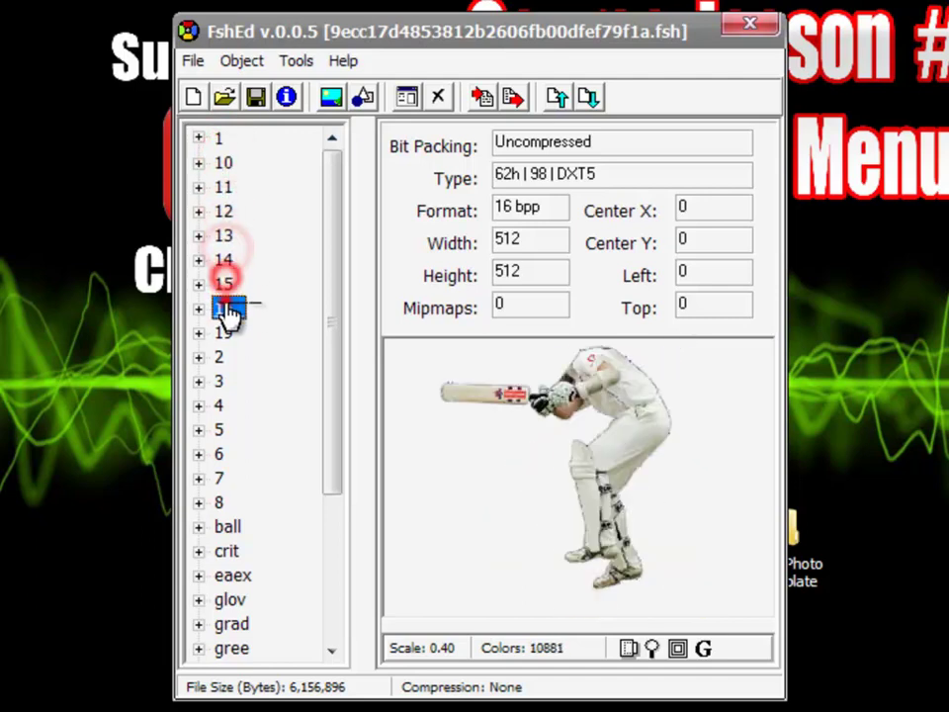
{"action": "left_click", "coordinate": [220, 138]}
{"action": "left_click", "coordinate": [227, 162]}
{"action": "left_click", "coordinate": [223, 139]}
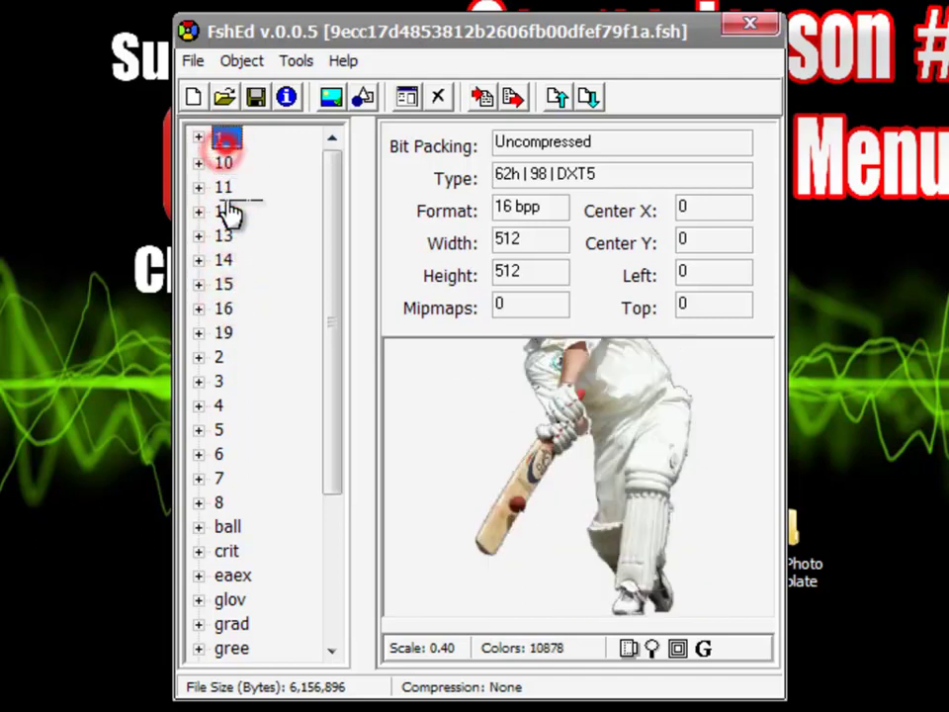
{"action": "left_click", "coordinate": [221, 499]}
{"action": "left_click", "coordinate": [235, 529]}
{"action": "left_click", "coordinate": [221, 138]}
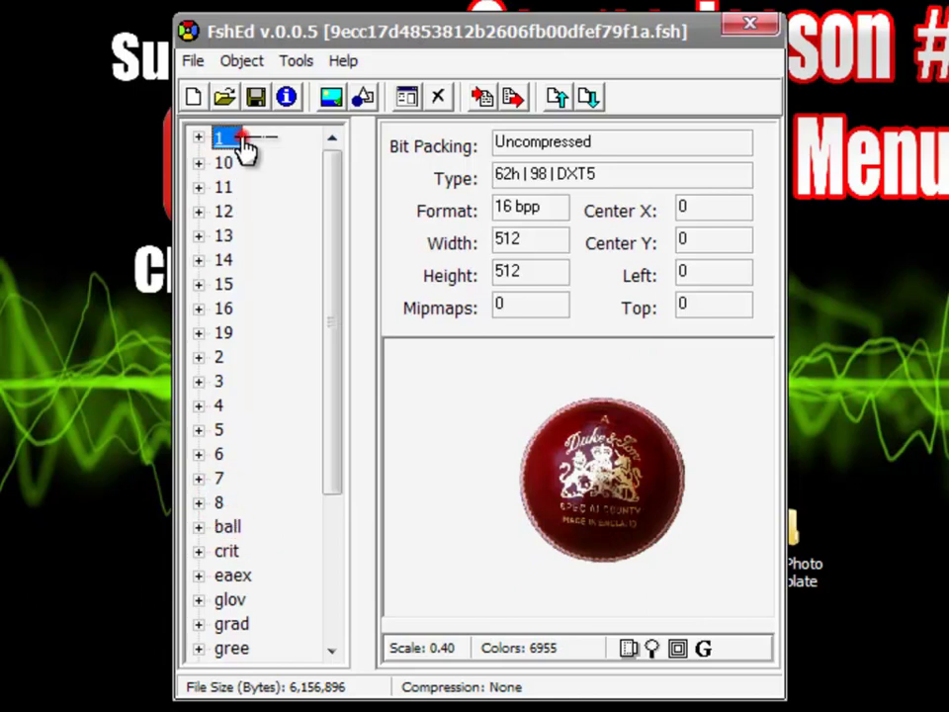
{"action": "left_click", "coordinate": [225, 187]}
{"action": "left_click", "coordinate": [225, 284]}
{"action": "key", "text": "Down"}
{"action": "key", "text": "Down"}
{"action": "key", "text": "Down"}
{"action": "key", "text": "Down"}
{"action": "key", "text": "Down"}
{"action": "key", "text": "Down"}
{"action": "key", "text": "Down"}
{"action": "key", "text": "Down"}
{"action": "key", "text": "Down"}
{"action": "key", "text": "Down"}
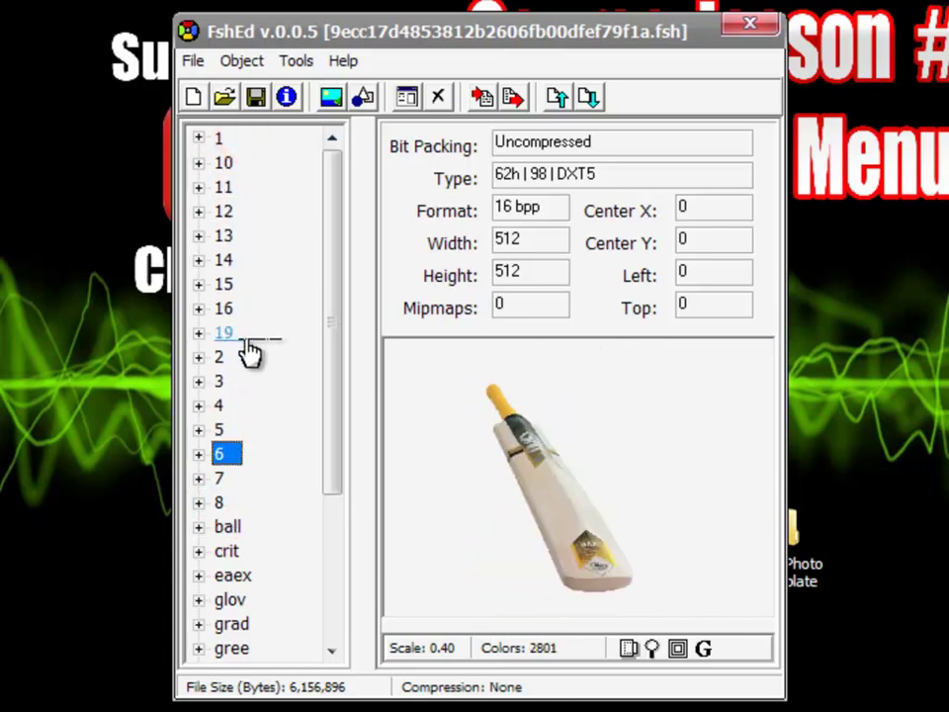
- Review the PNG graphics in the Real Photo Template folder, including the Simer.png strip, against the game's main menu
{"action": "left_click_drag", "start_coordinate": [551, 36], "coordinate": [366, 0]}
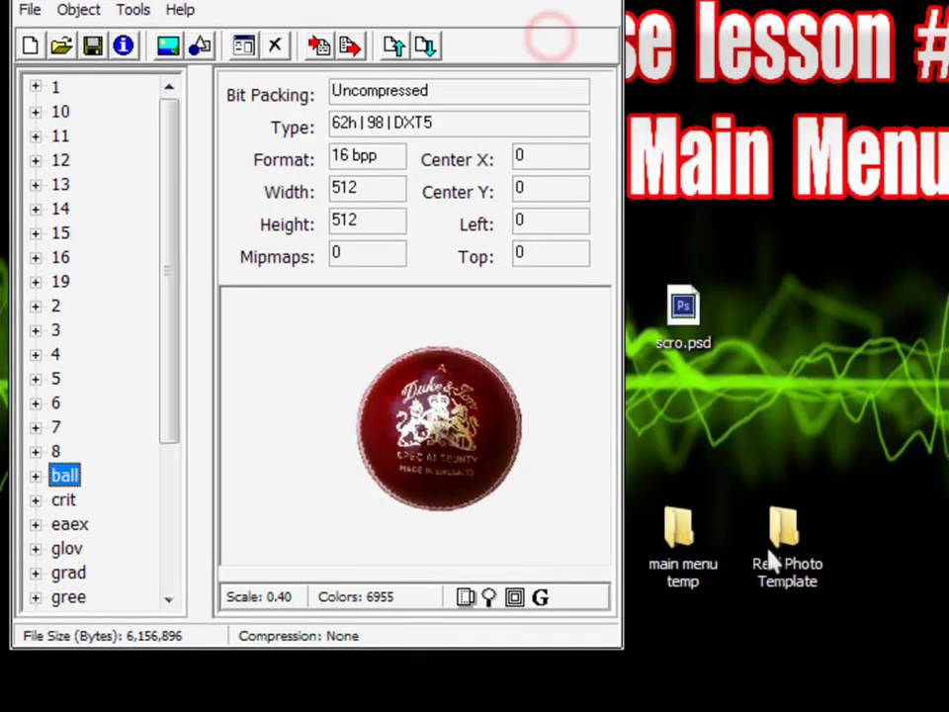
{"action": "double_click", "coordinate": [766, 554]}
{"action": "left_click_drag", "start_coordinate": [129, 24], "coordinate": [425, 653]}
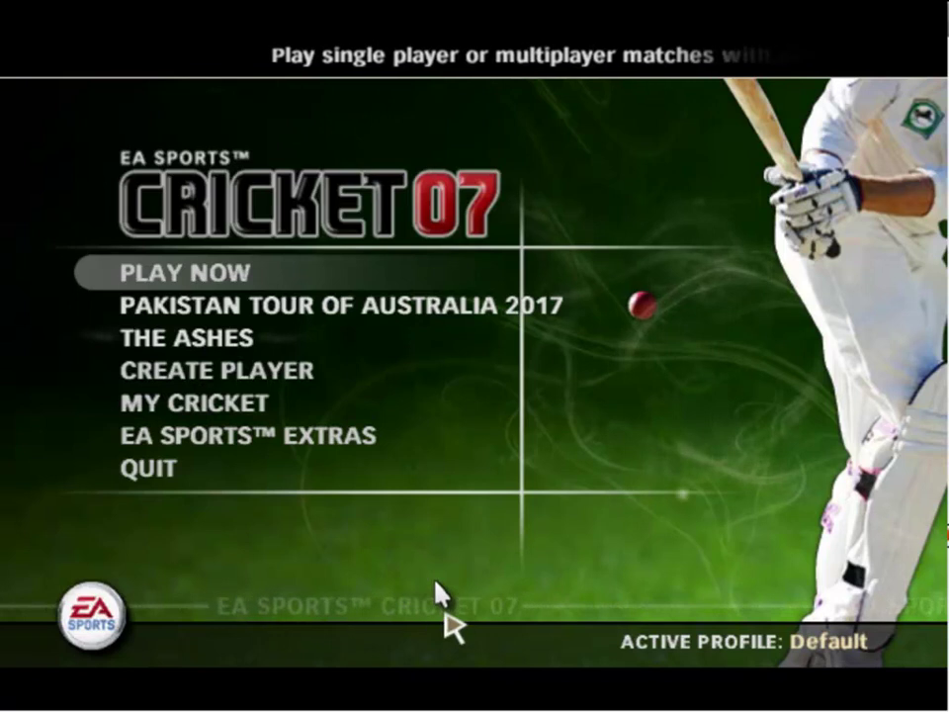
{"action": "key", "text": "super"}
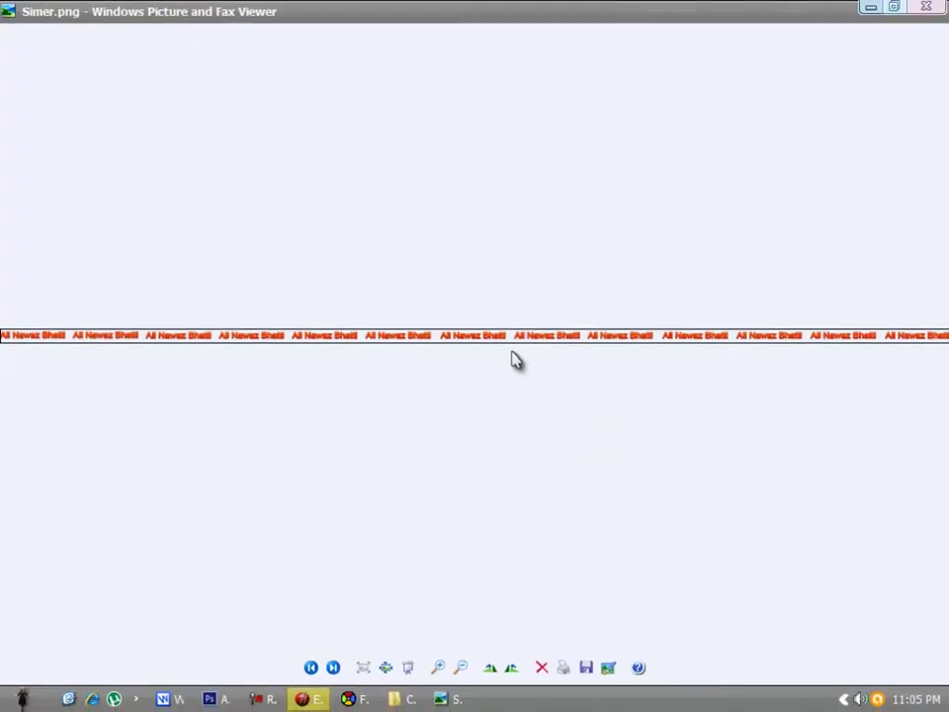
{"action": "scroll", "coordinate": [530, 348], "scroll_direction": "up", "scroll_amount": 4}
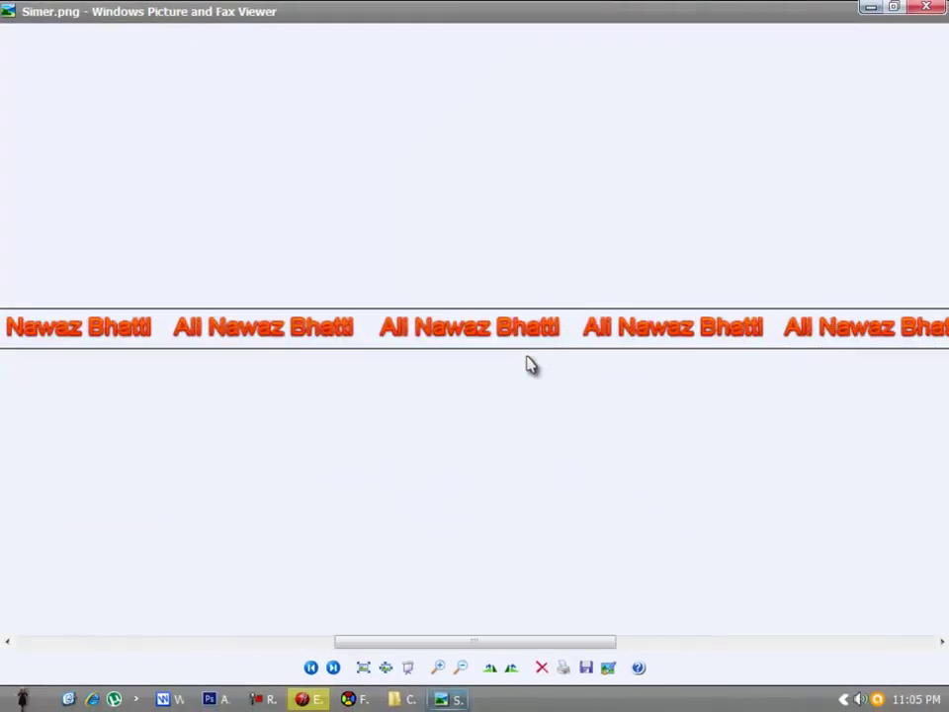
{"action": "scroll", "coordinate": [322, 325], "scroll_direction": "down", "scroll_amount": 2}
{"action": "scroll", "coordinate": [336, 325], "scroll_direction": "down", "scroll_amount": 1}
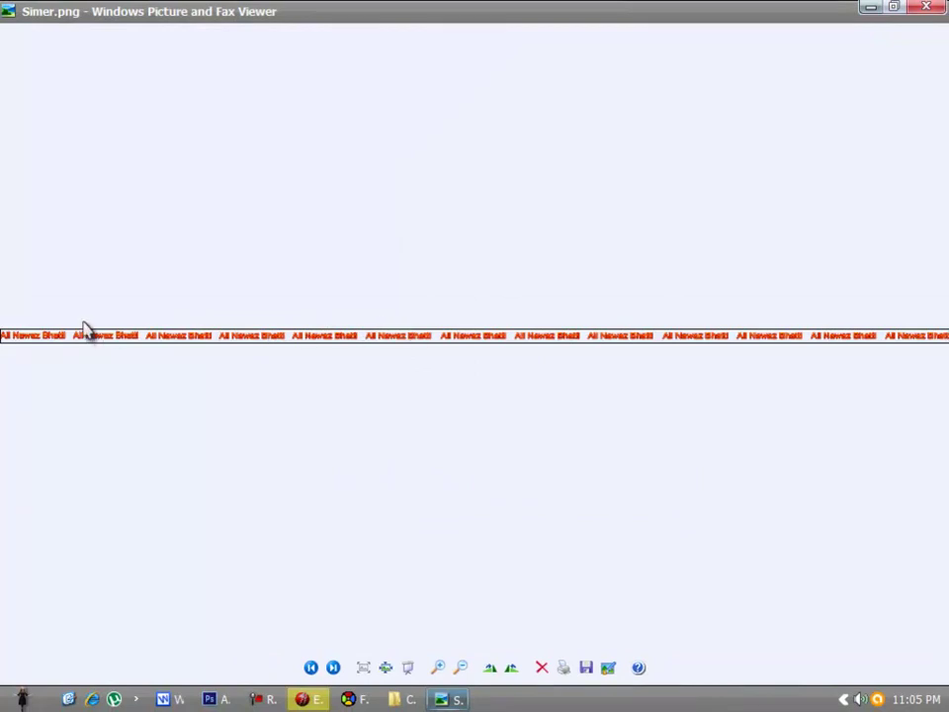
{"action": "left_click", "coordinate": [927, 8]}
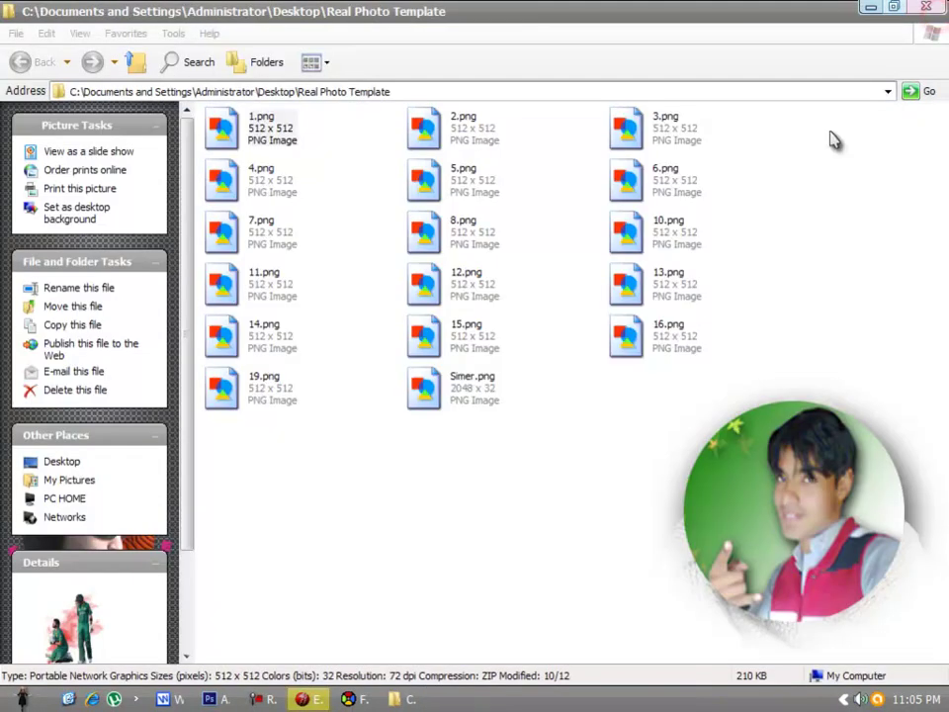
{"action": "left_click", "coordinate": [925, 8]}
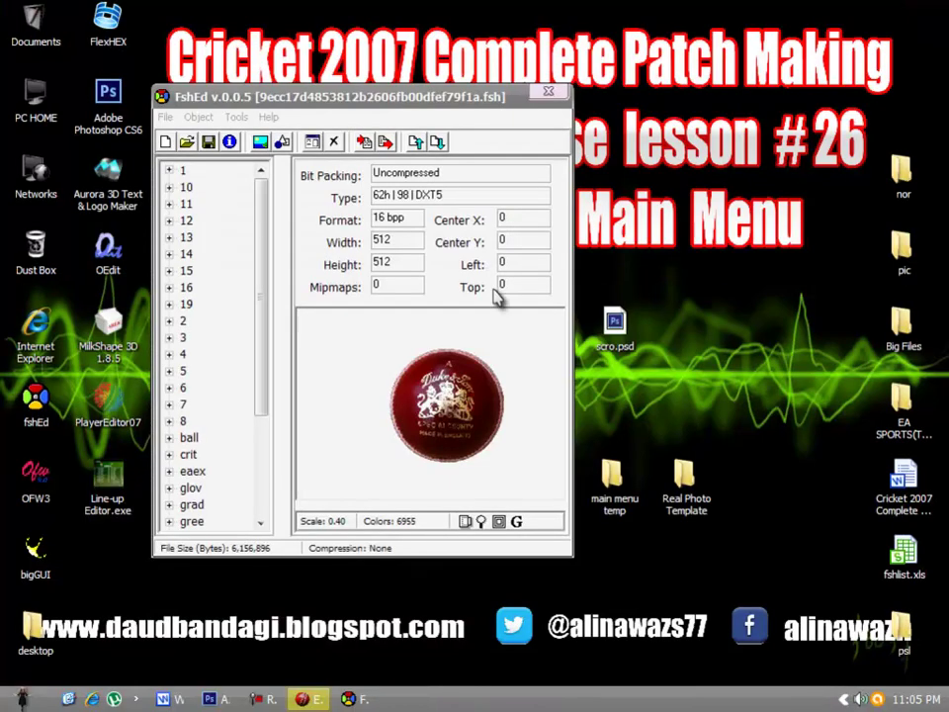
- Replace entry 1's batsman graphic with 1.png from the Real Photo Template folder using the Graphic Importer
{"action": "left_click", "coordinate": [188, 170]}
{"action": "left_click", "coordinate": [188, 187]}
{"action": "left_click", "coordinate": [187, 171]}
{"action": "left_click", "coordinate": [191, 173]}
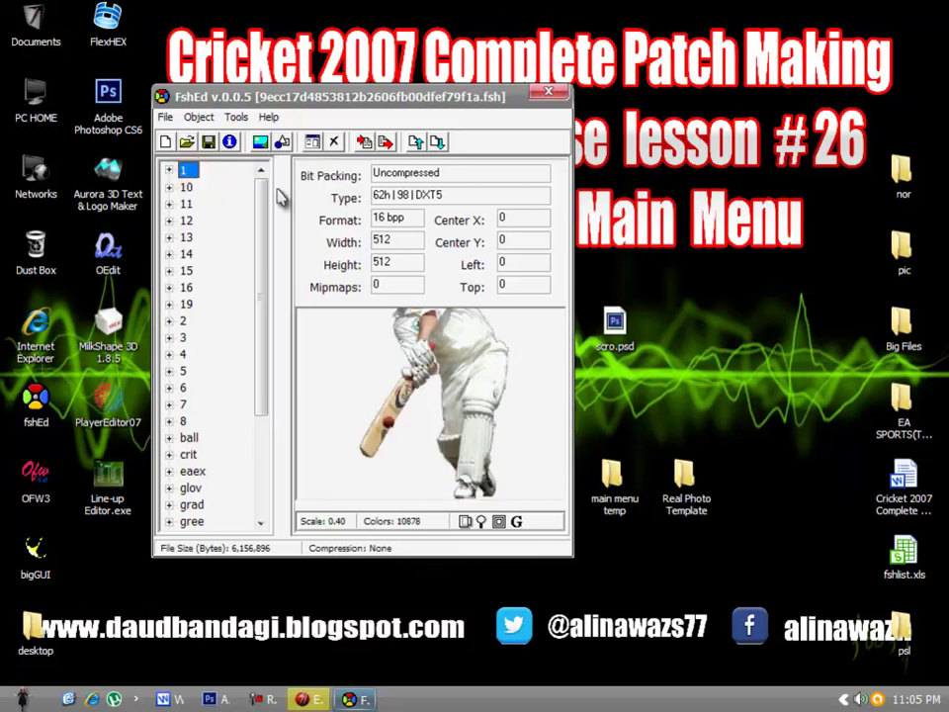
{"action": "left_click", "coordinate": [238, 117]}
{"action": "left_click", "coordinate": [277, 137]}
{"action": "left_click", "coordinate": [491, 527]}
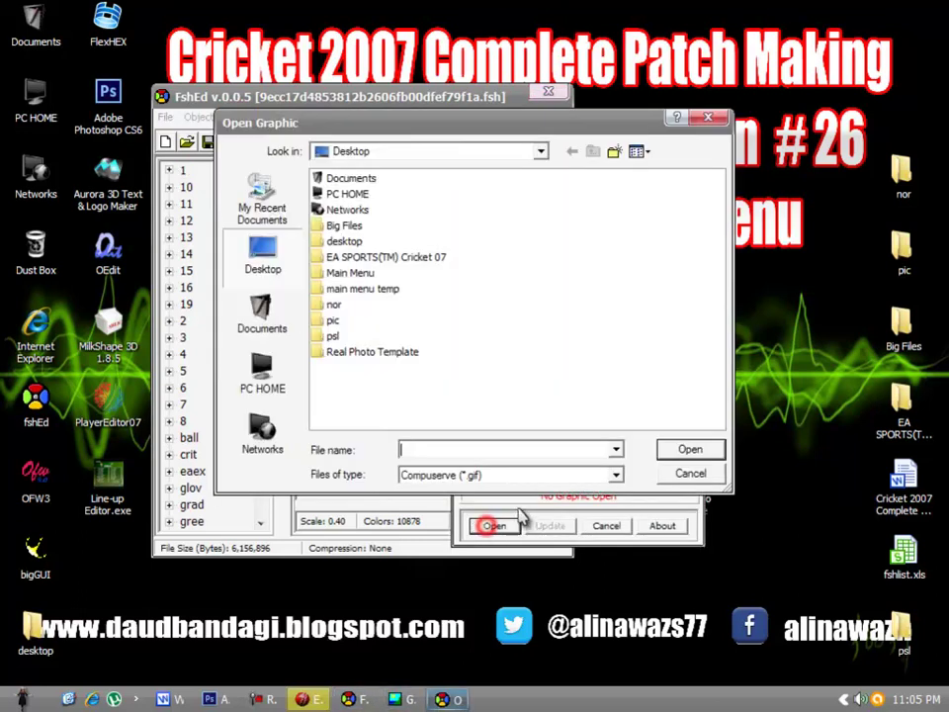
{"action": "left_click", "coordinate": [553, 477]}
{"action": "left_click", "coordinate": [519, 527]}
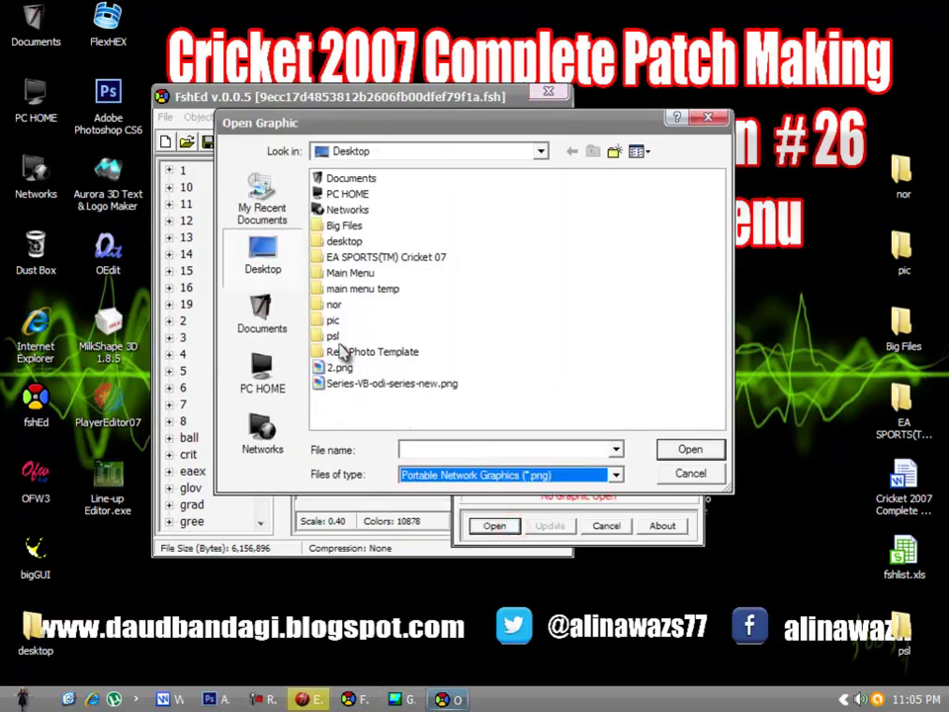
{"action": "double_click", "coordinate": [373, 352]}
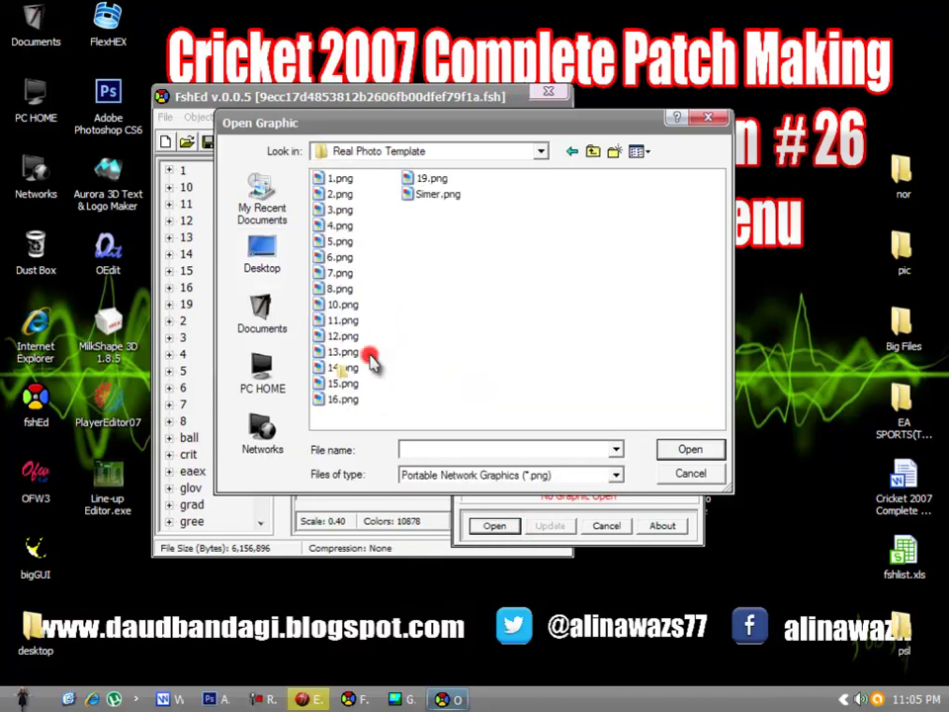
{"action": "left_click", "coordinate": [338, 179]}
{"action": "left_click", "coordinate": [686, 450]}
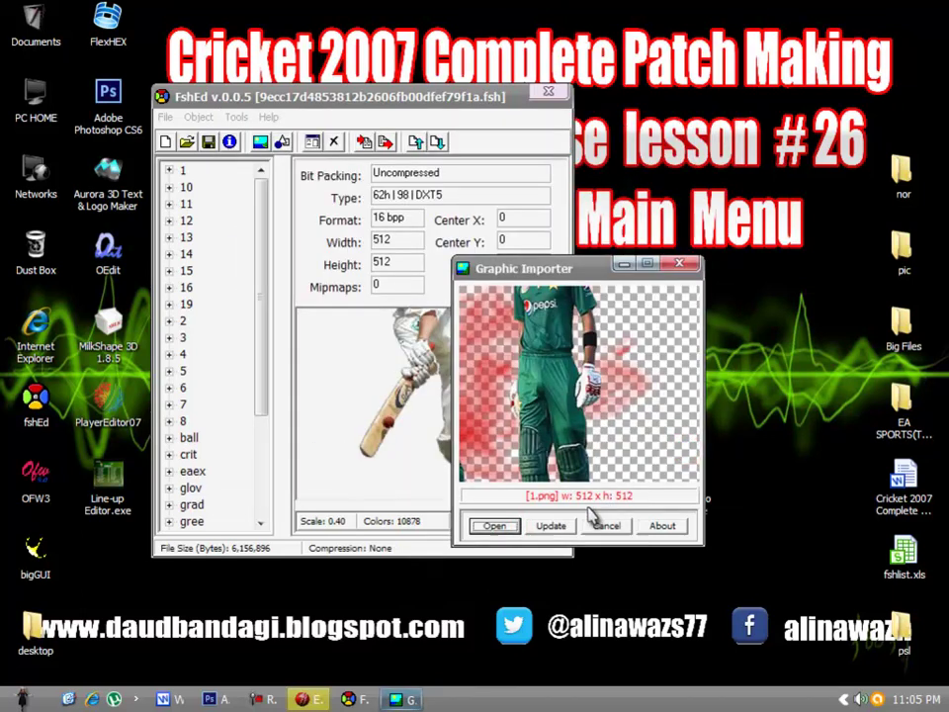
{"action": "left_click", "coordinate": [561, 526]}
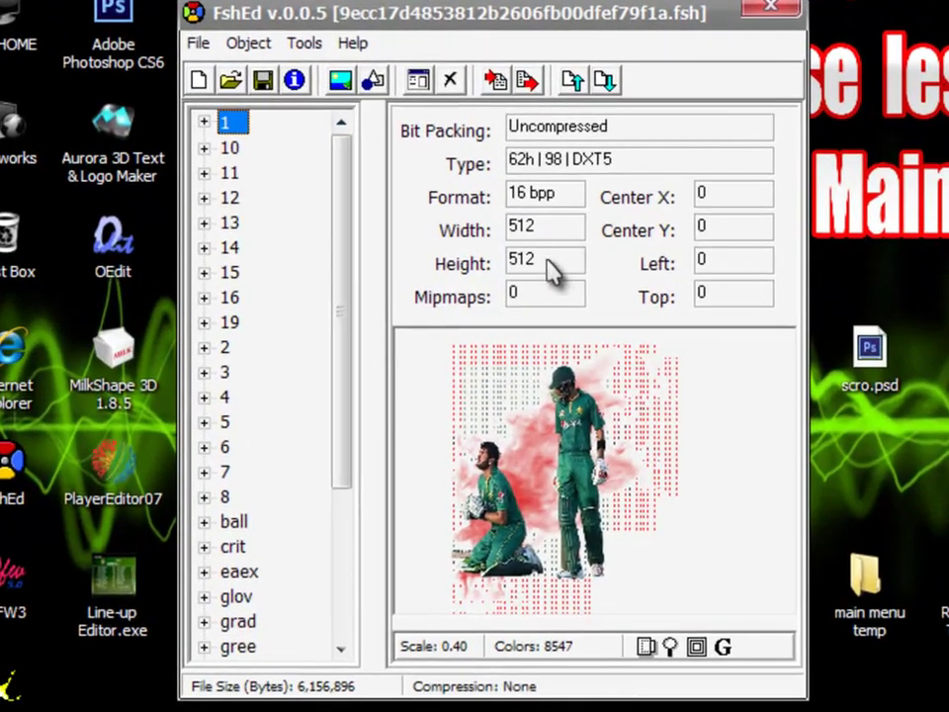
- Review the graphics in numbered entries 1 through 8 of the .fsh file, including the players and trophy
{"action": "left_click", "coordinate": [230, 147]}
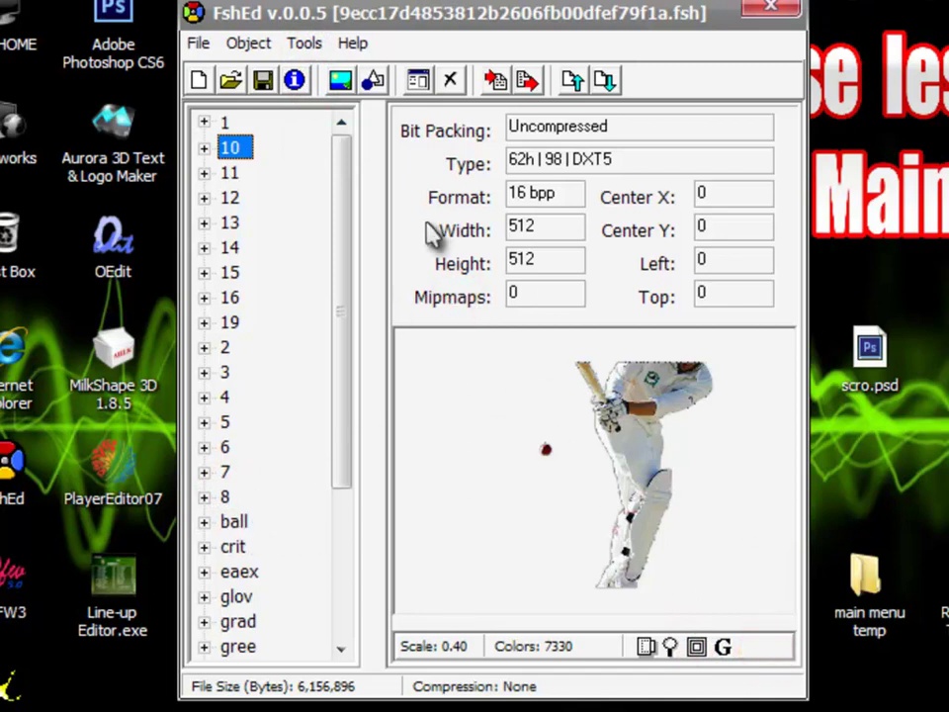
{"action": "left_click", "coordinate": [224, 496]}
{"action": "left_click", "coordinate": [225, 121]}
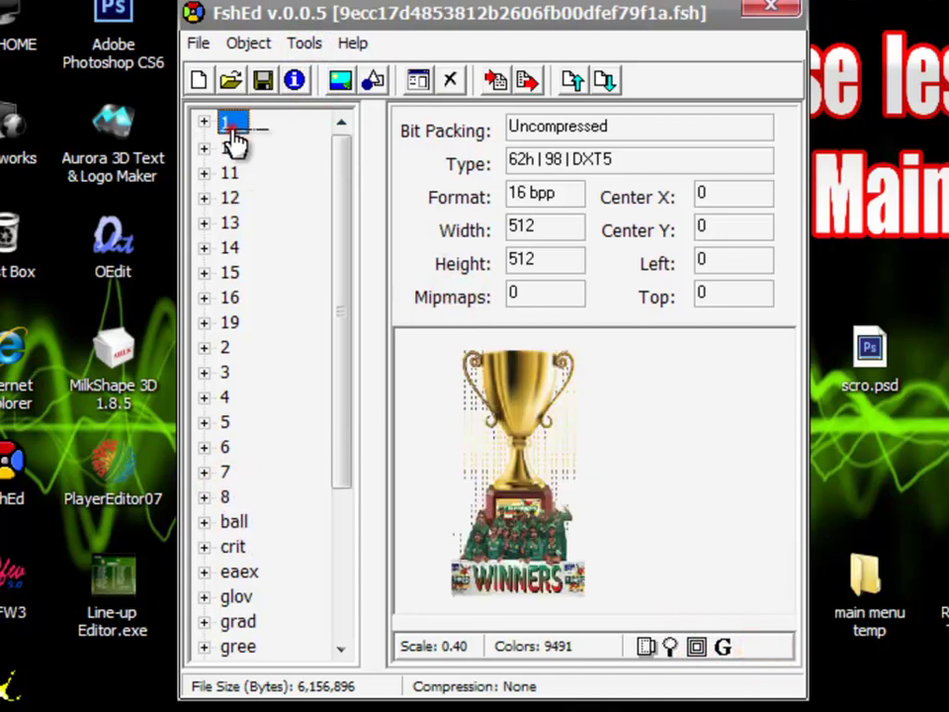
{"action": "key", "text": "Down"}
{"action": "key", "text": "Down"}
{"action": "key", "text": "Down"}
{"action": "key", "text": "Down"}
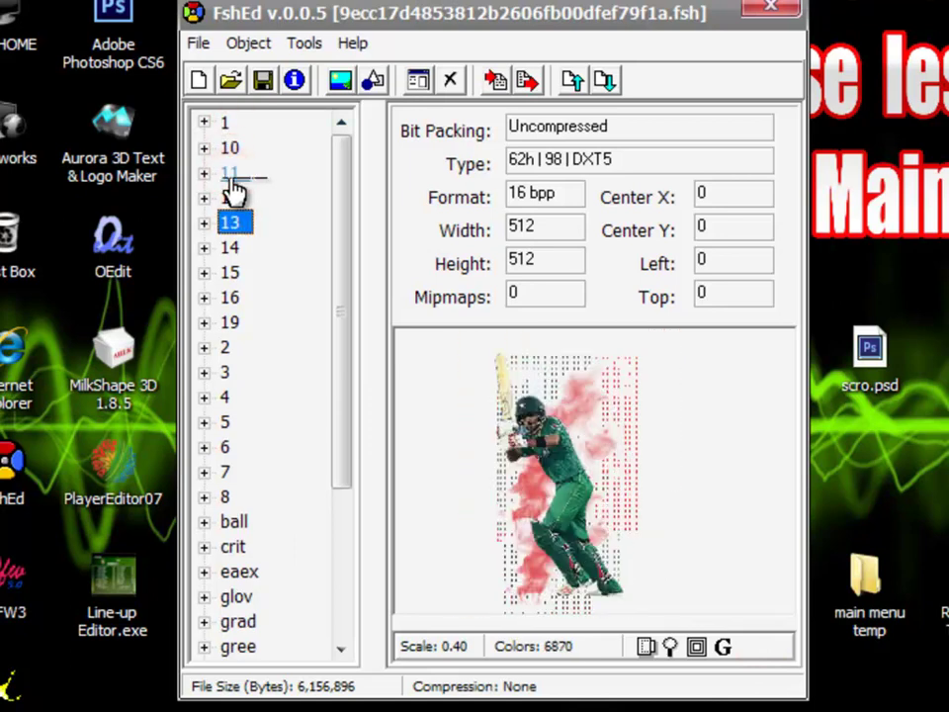
{"action": "key", "text": "Down"}
{"action": "key", "text": "Down"}
{"action": "key", "text": "Down"}
{"action": "key", "text": "Down"}
{"action": "key", "text": "Down"}
{"action": "key", "text": "Down"}
{"action": "key", "text": "Down"}
{"action": "key", "text": "Down"}
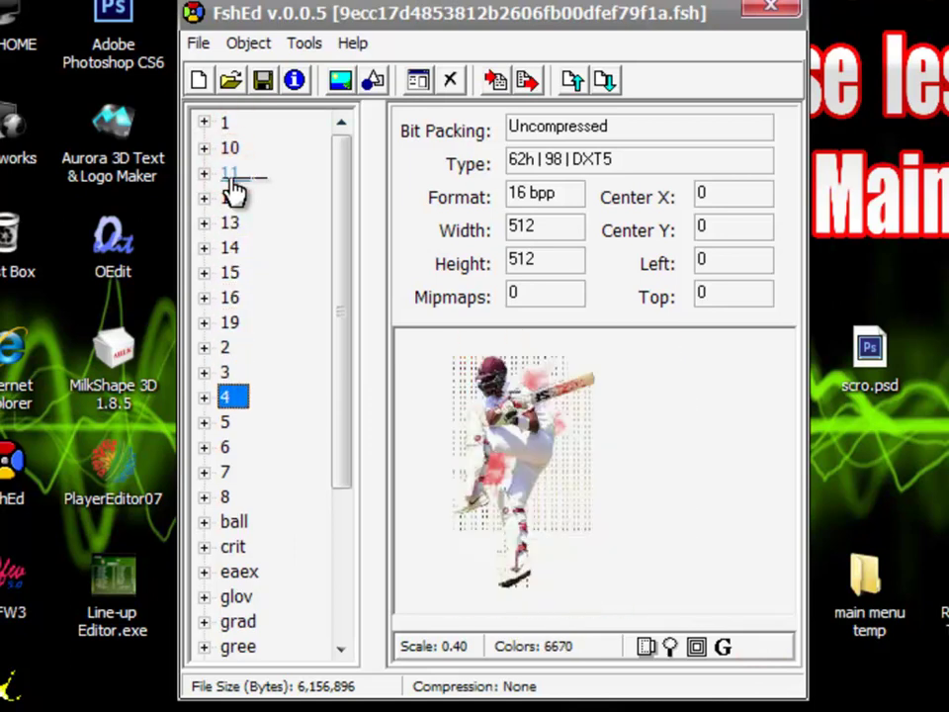
{"action": "key", "text": "Down"}
{"action": "key", "text": "Down"}
{"action": "key", "text": "Down"}
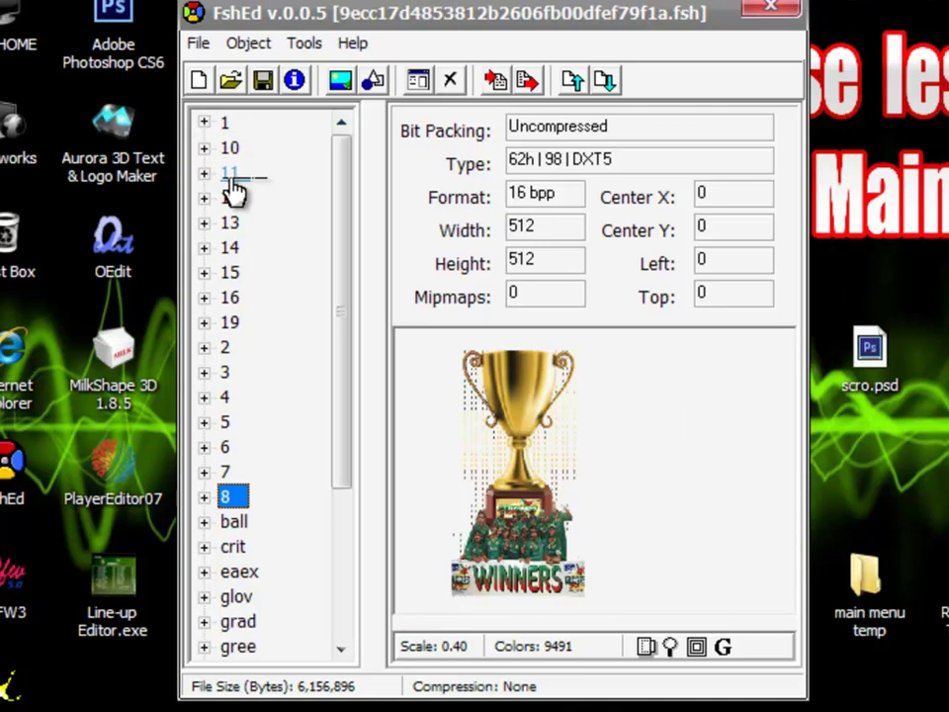
- Examine the ball and crit entries, viewing the crit strip graphic at full size
{"action": "left_click_drag", "start_coordinate": [341, 192], "coordinate": [353, 403]}
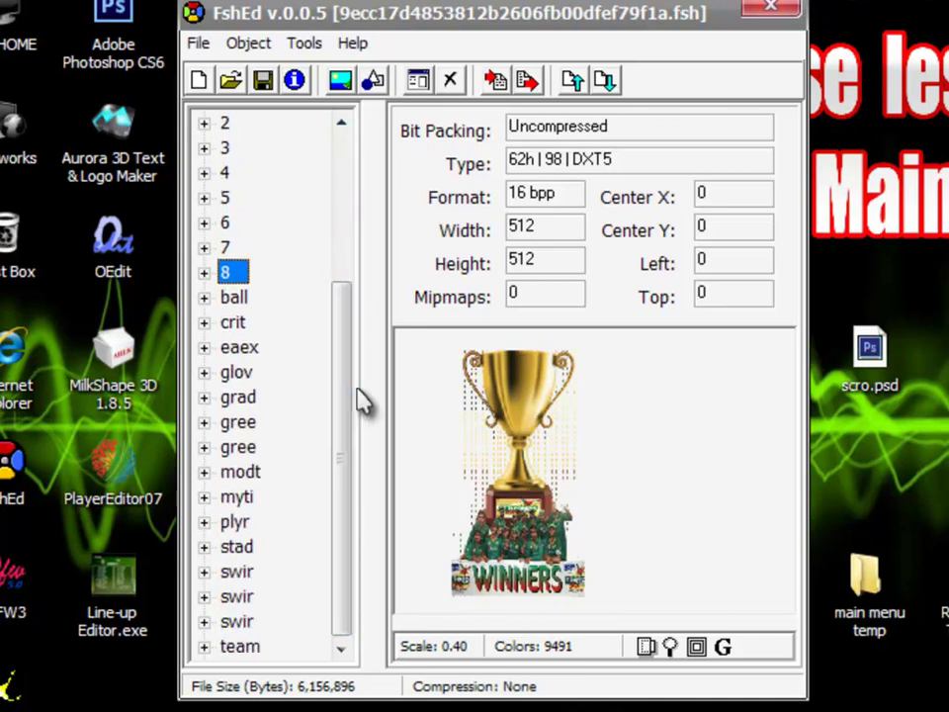
{"action": "left_click", "coordinate": [237, 300]}
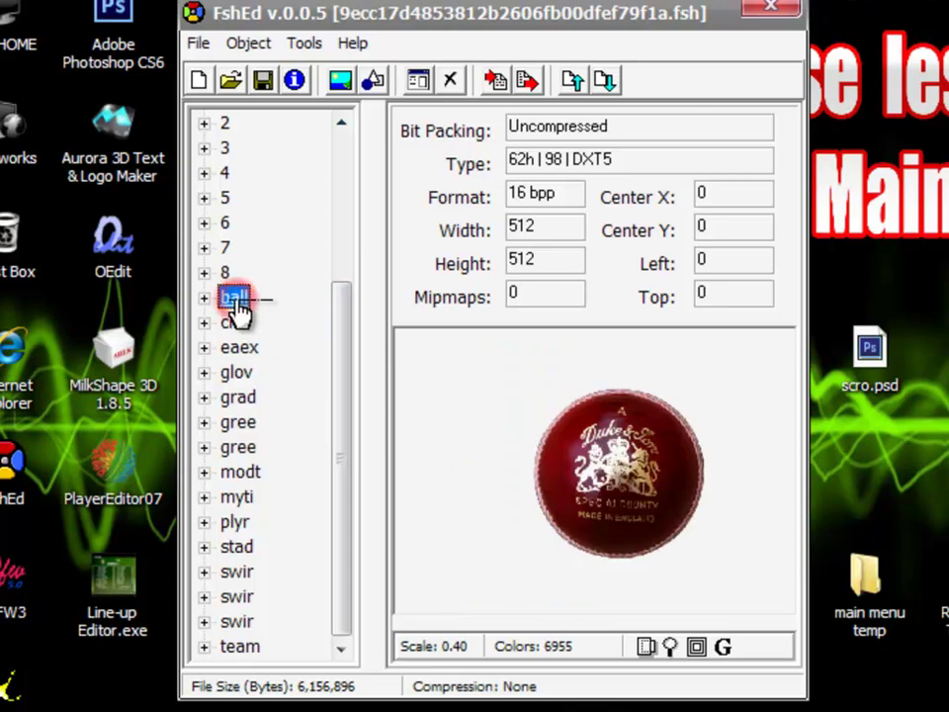
{"action": "left_click", "coordinate": [238, 318]}
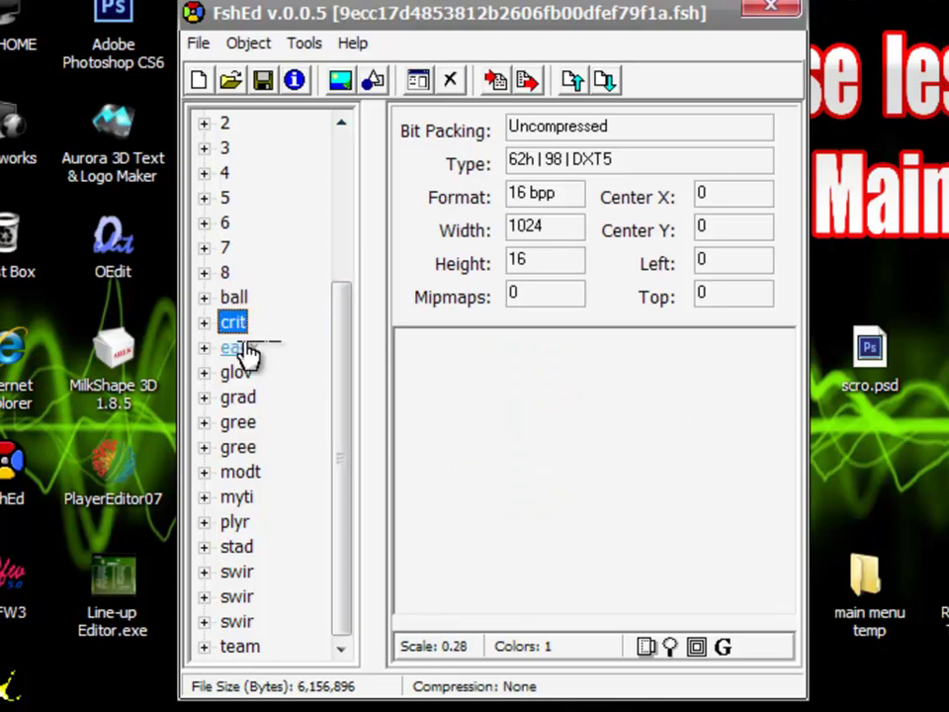
{"action": "left_click", "coordinate": [233, 330]}
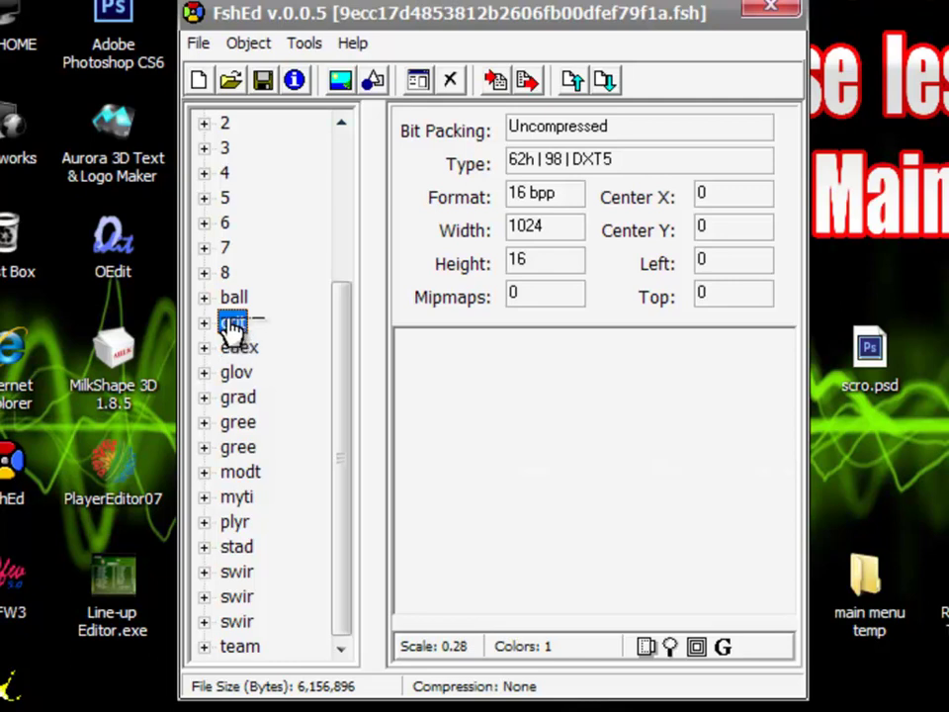
{"action": "left_click", "coordinate": [519, 583]}
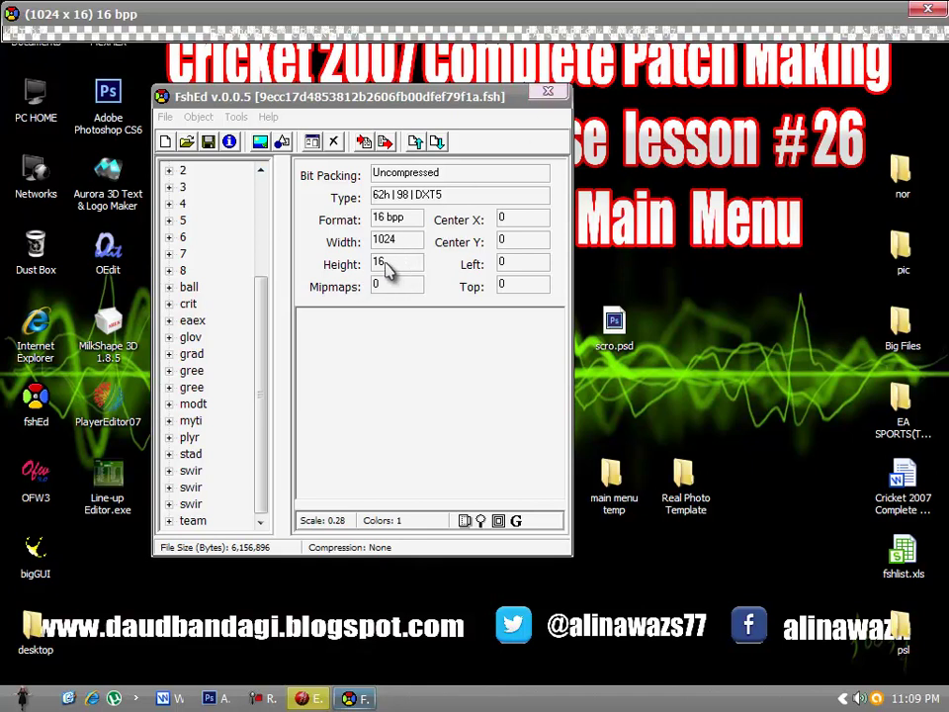
{"action": "left_click", "coordinate": [926, 11]}
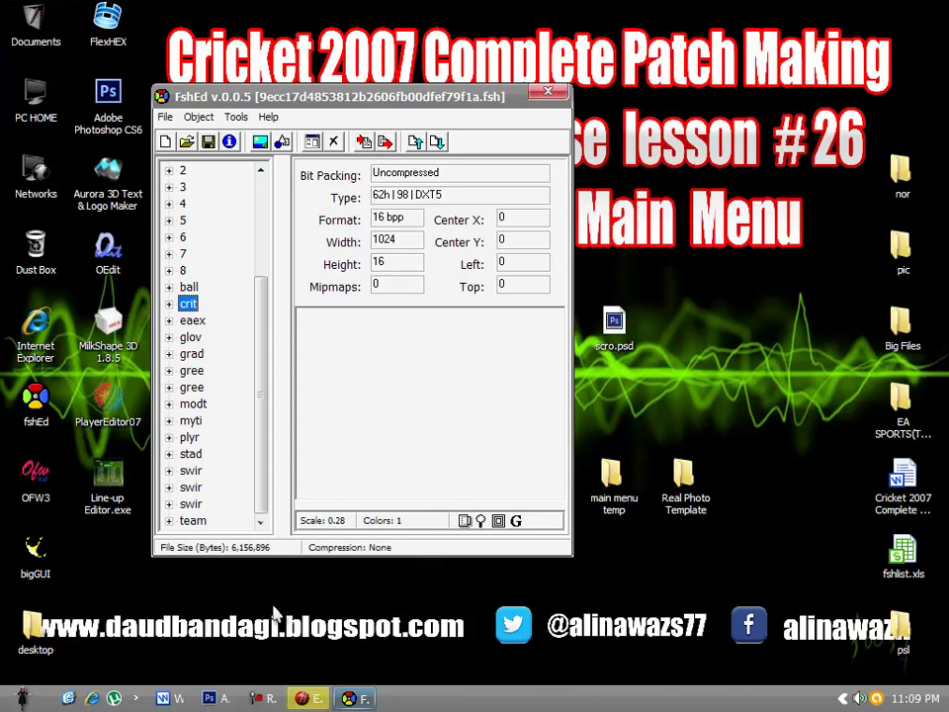
- Open Simer.png from the Real Photo Template folder in Photoshop and inspect its repeated text up close
{"action": "double_click", "coordinate": [699, 488]}
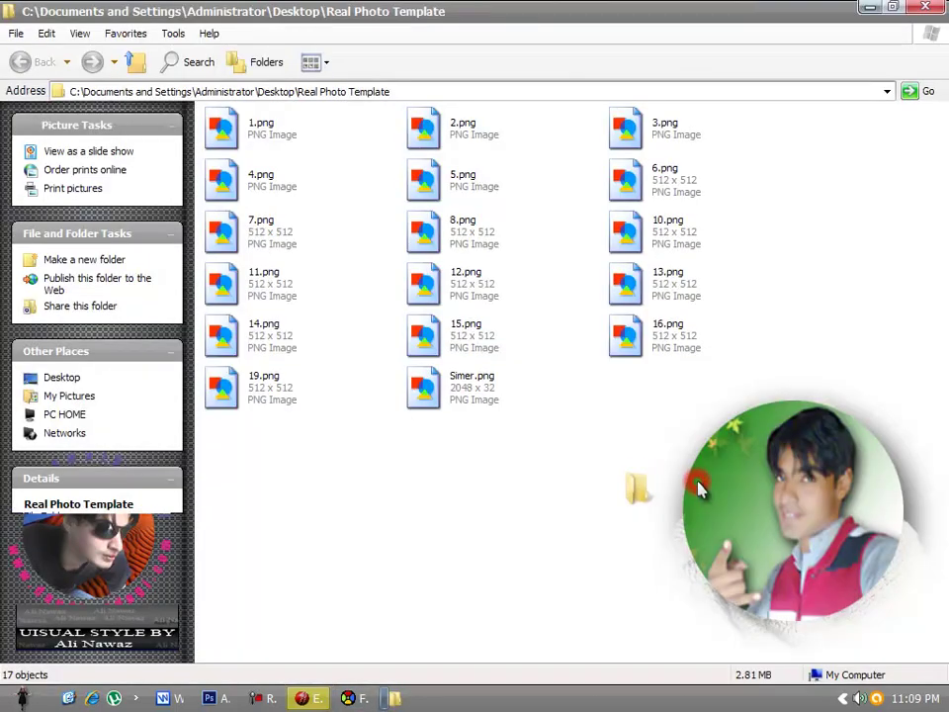
{"action": "double_click", "coordinate": [469, 407]}
{"action": "left_click", "coordinate": [926, 9]}
{"action": "left_click_drag", "start_coordinate": [513, 368], "coordinate": [476, 213]}
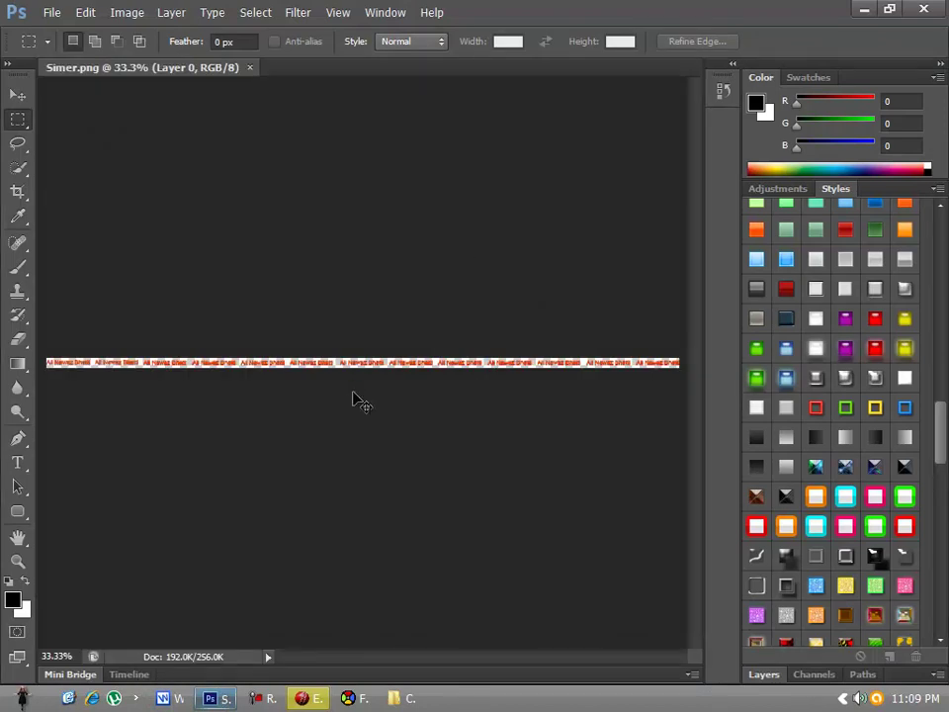
{"action": "key", "text": "ctrl+plus"}
{"action": "key", "text": "ctrl+plus"}
{"action": "key", "text": "ctrl+plus"}
{"action": "key", "text": "ctrl+plus"}
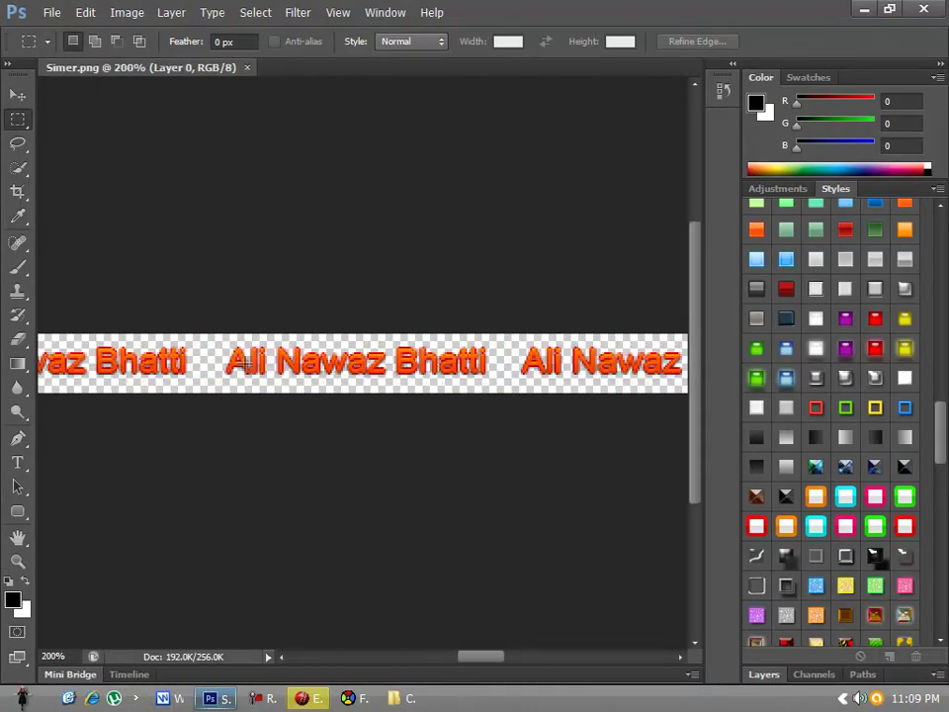
- Check the pixel width and height of Simer.png in Image Size without changing them
{"action": "left_click", "coordinate": [127, 12]}
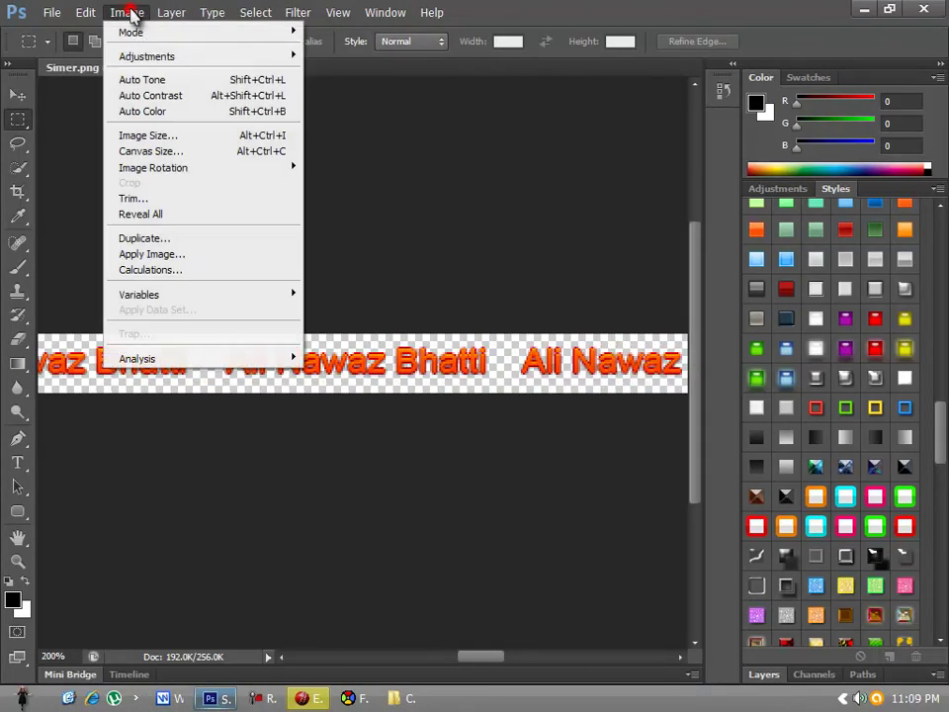
{"action": "left_click", "coordinate": [149, 135]}
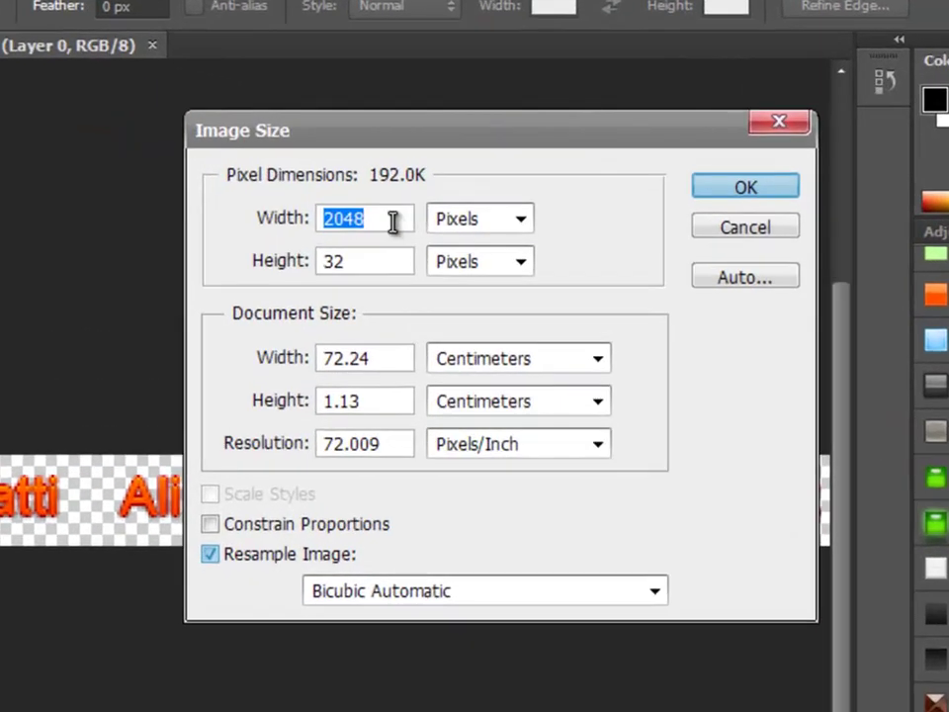
{"action": "left_click", "coordinate": [348, 165]}
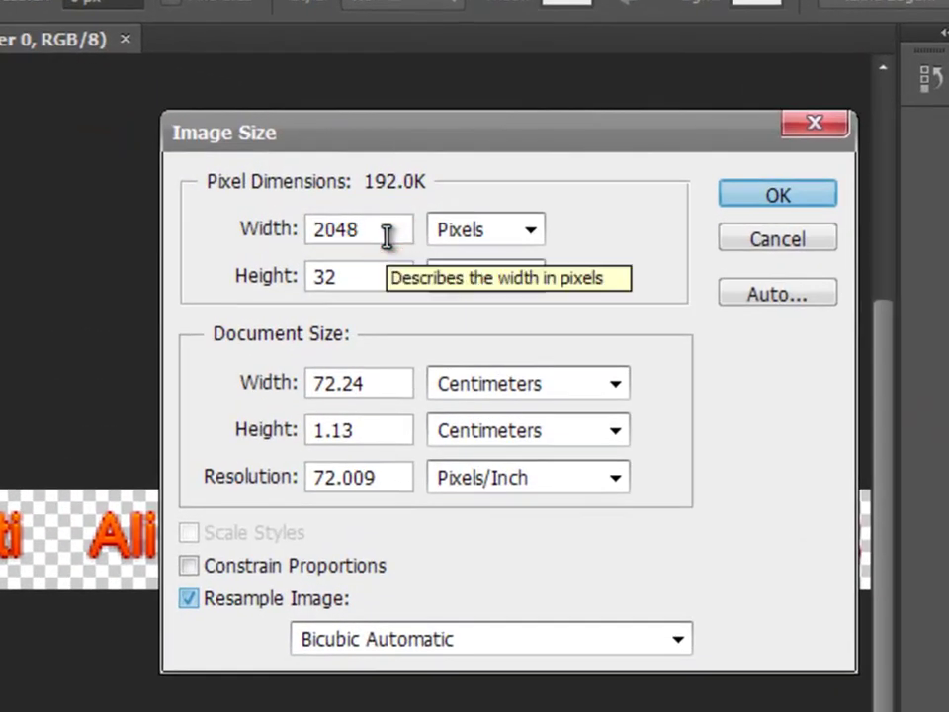
{"action": "left_click", "coordinate": [386, 235]}
{"action": "left_click", "coordinate": [359, 280]}
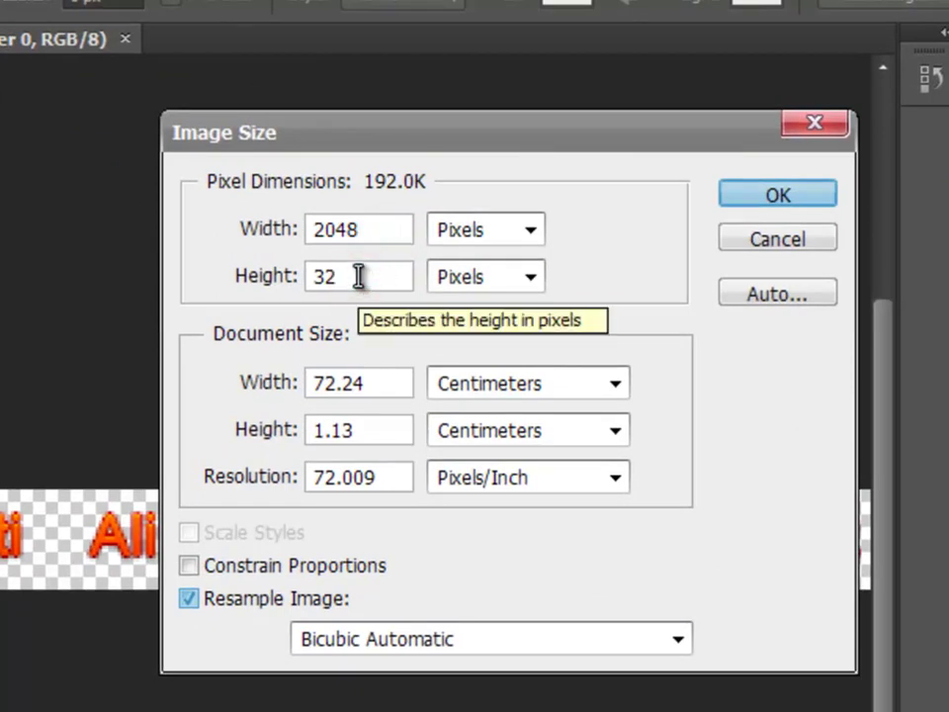
{"action": "left_click_drag", "start_coordinate": [359, 277], "coordinate": [304, 277]}
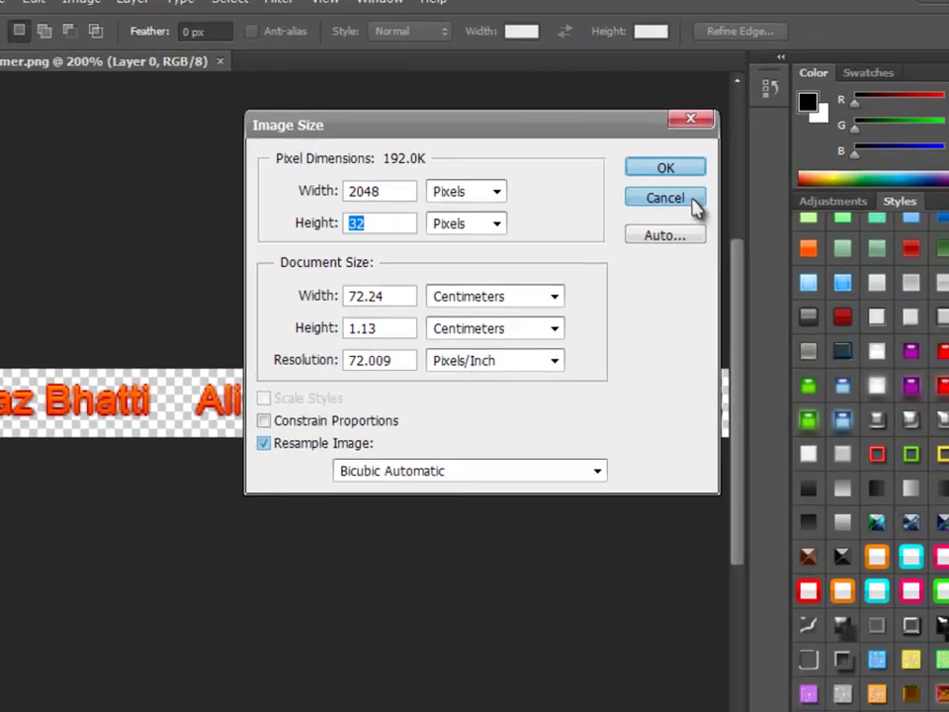
{"action": "left_click", "coordinate": [777, 238]}
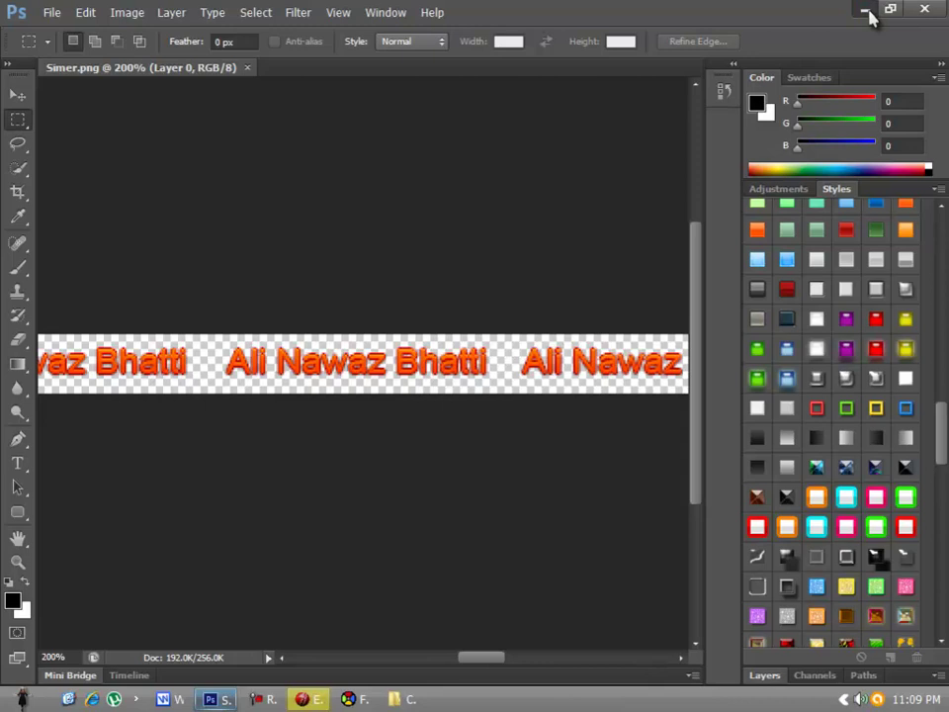
- Return to fshEd and view entry 4's batsman graphic at full size
{"action": "key", "text": "alt+Tab"}
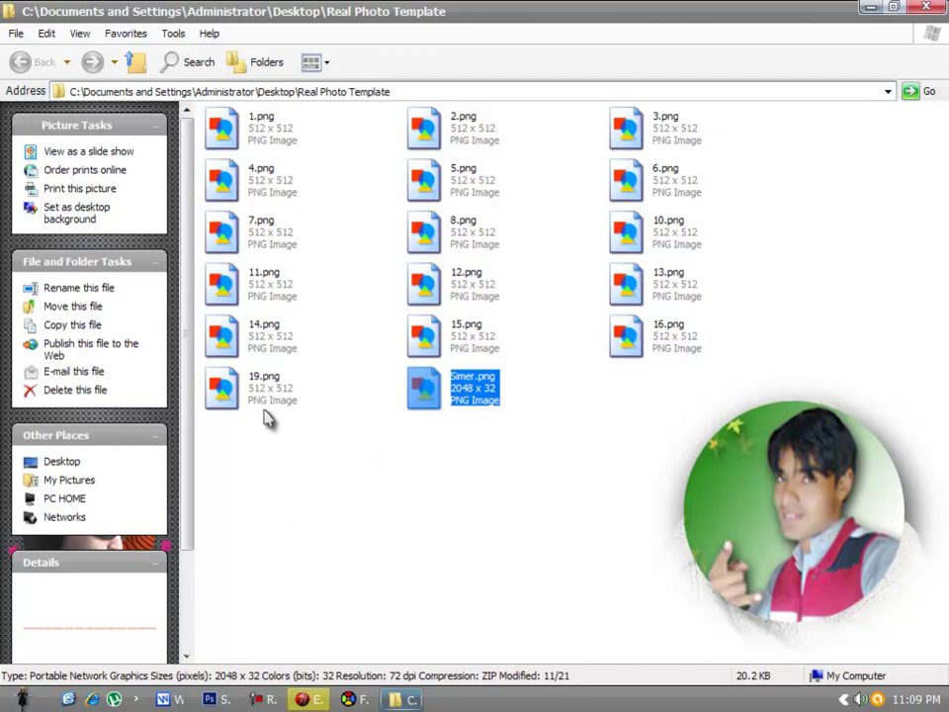
{"action": "left_click", "coordinate": [374, 699]}
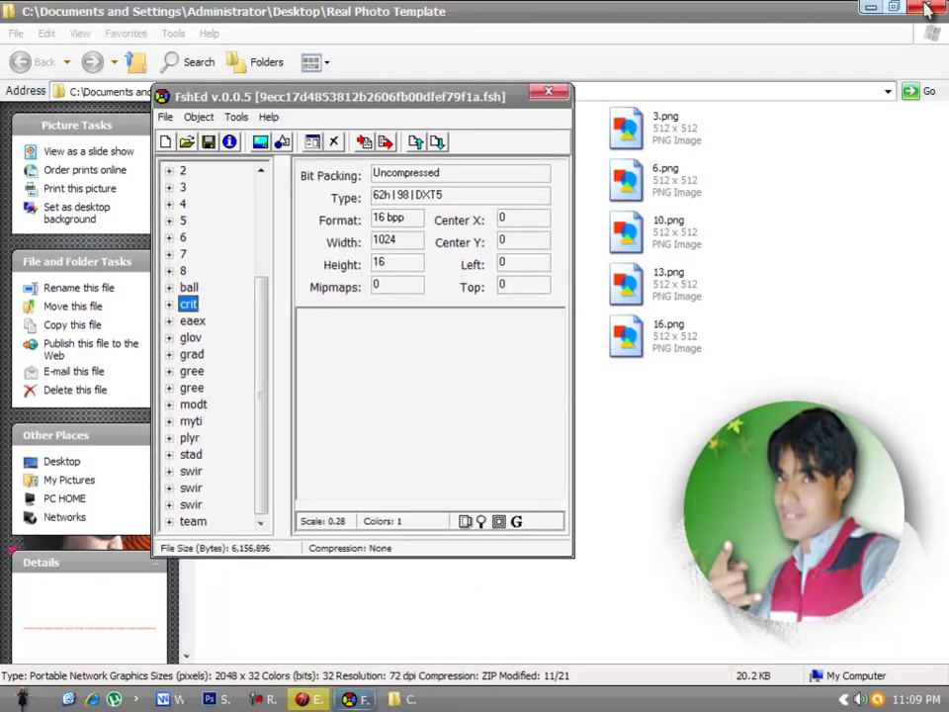
{"action": "left_click", "coordinate": [870, 8]}
{"action": "left_click", "coordinate": [183, 204]}
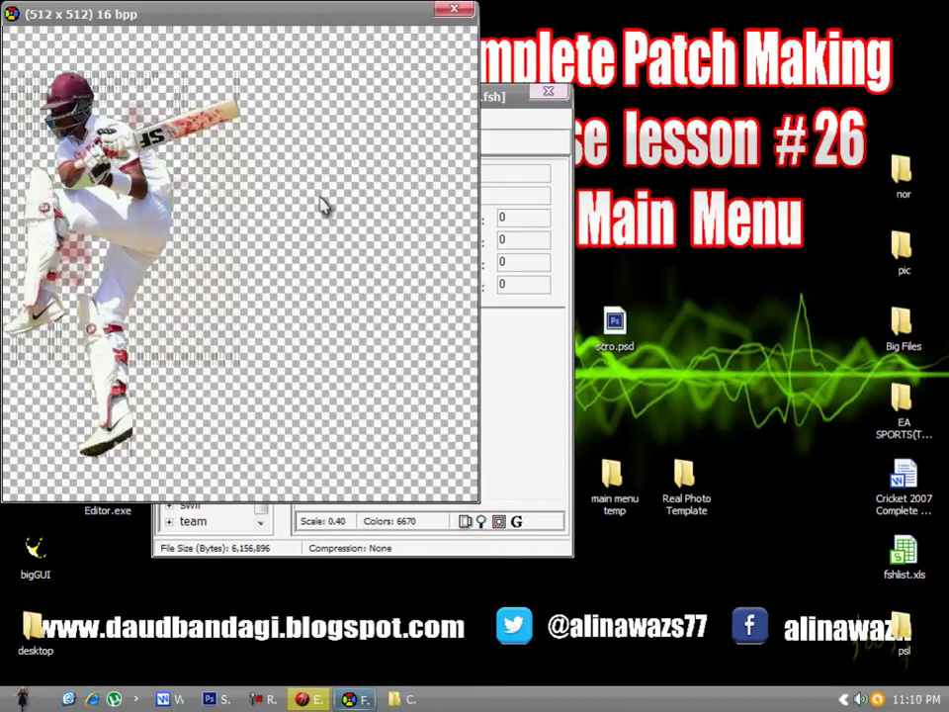
{"action": "left_click_drag", "start_coordinate": [170, 21], "coordinate": [334, 37]}
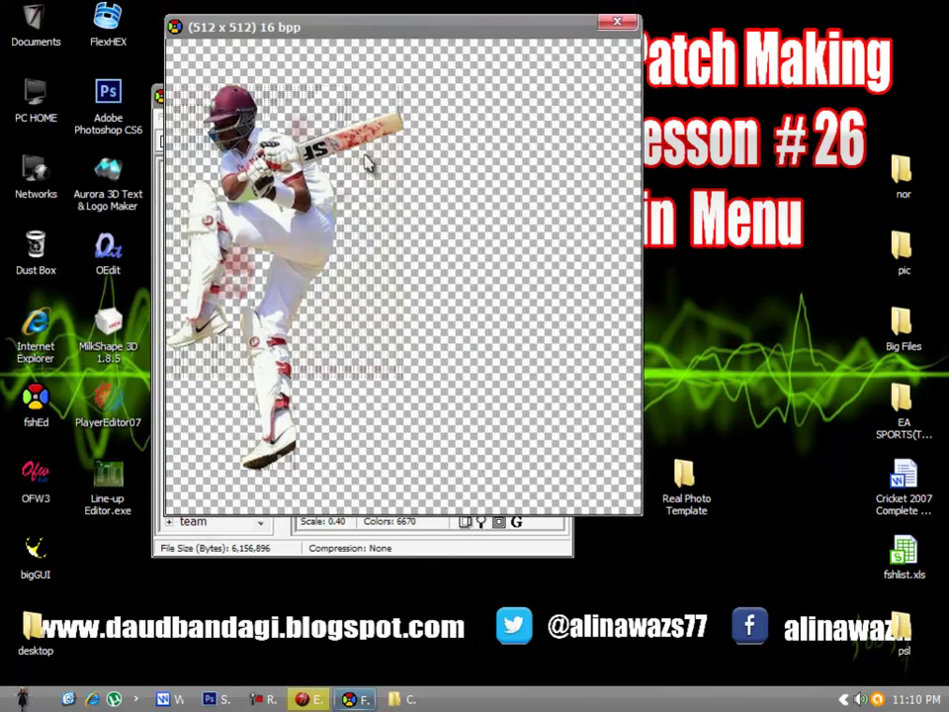
{"action": "left_click", "coordinate": [615, 20]}
{"action": "left_click_drag", "start_coordinate": [341, 96], "coordinate": [436, 109]}
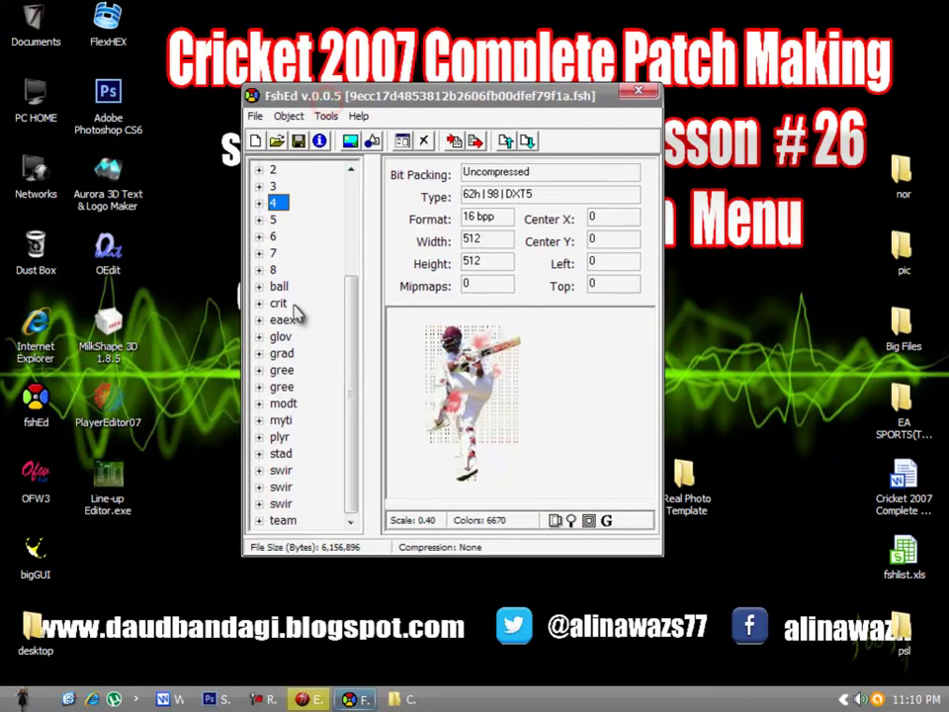
- Replace the crit entry's graphic with Simer.png from the Real Photo Template folder using the Graphic Importer
{"action": "left_click", "coordinate": [279, 303]}
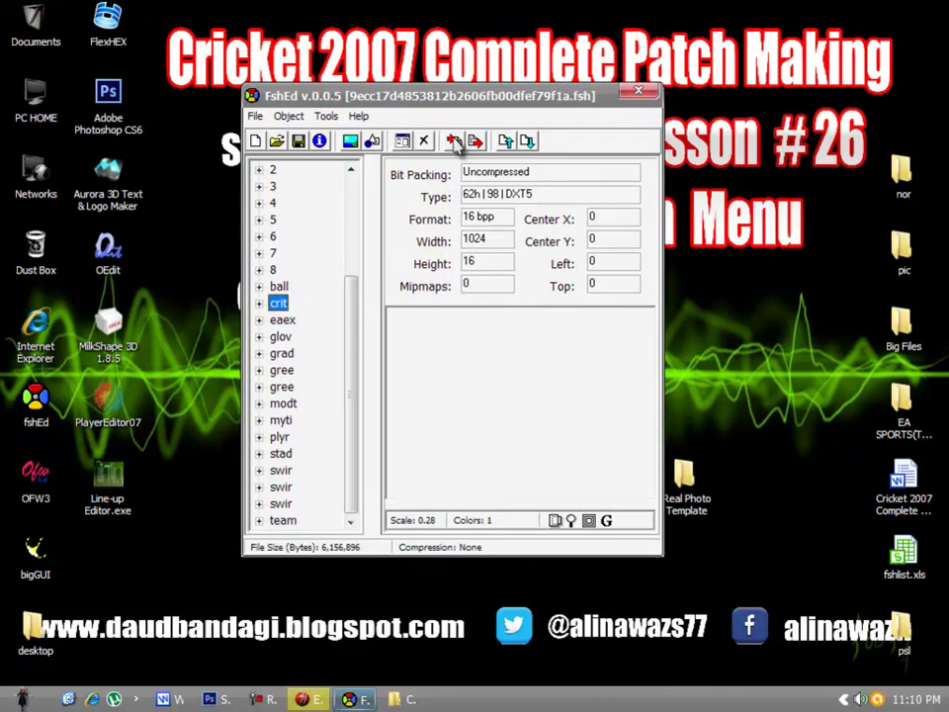
{"action": "left_click", "coordinate": [326, 116]}
{"action": "left_click", "coordinate": [336, 138]}
{"action": "left_click", "coordinate": [495, 525]}
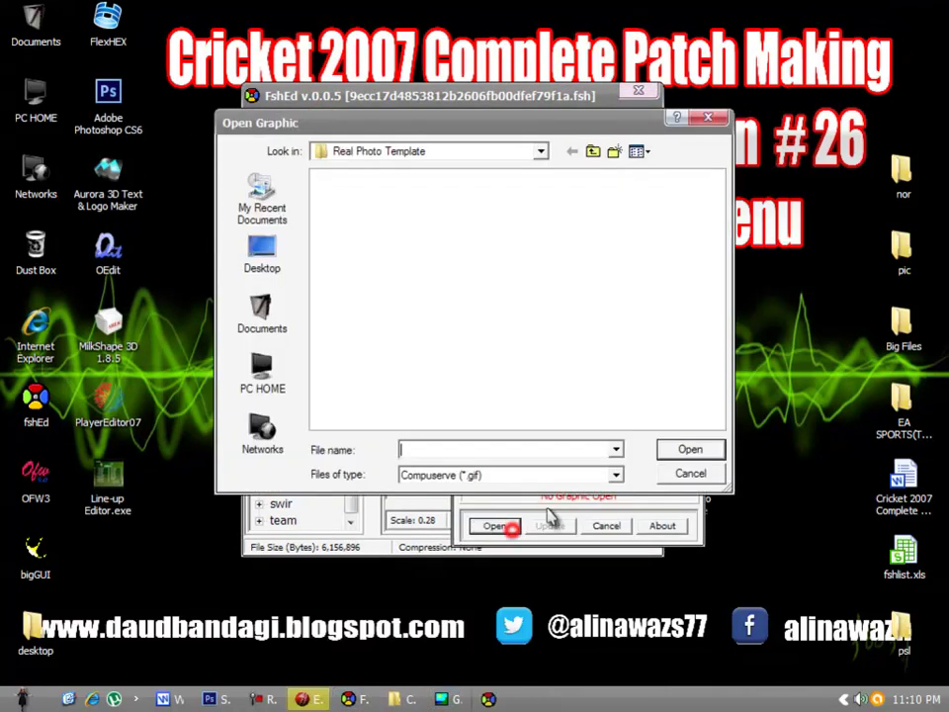
{"action": "left_click", "coordinate": [555, 474]}
{"action": "left_click", "coordinate": [555, 526]}
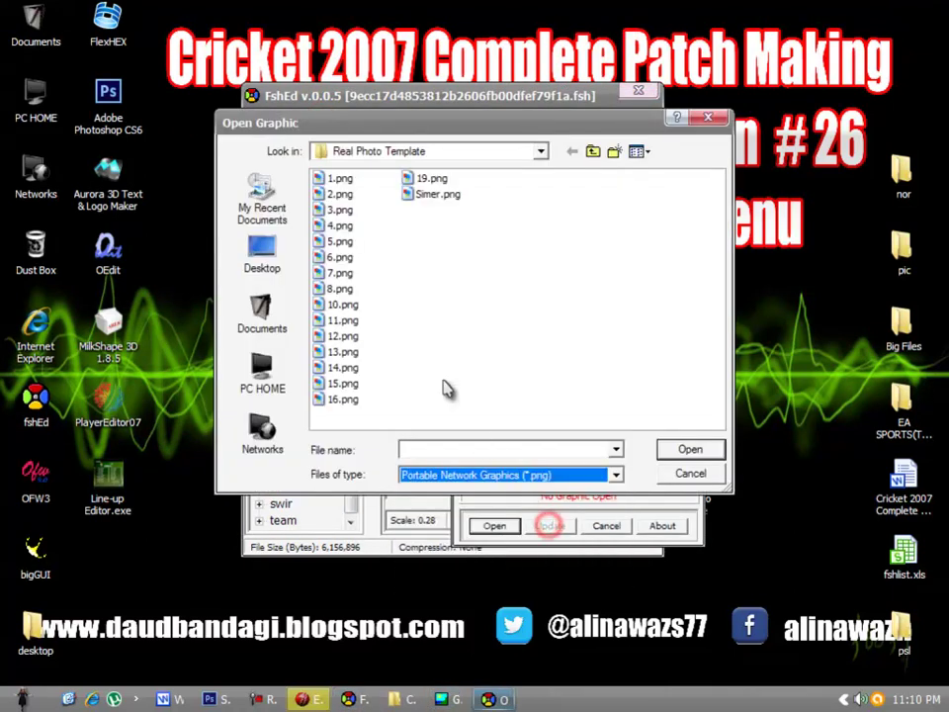
{"action": "left_click", "coordinate": [435, 195]}
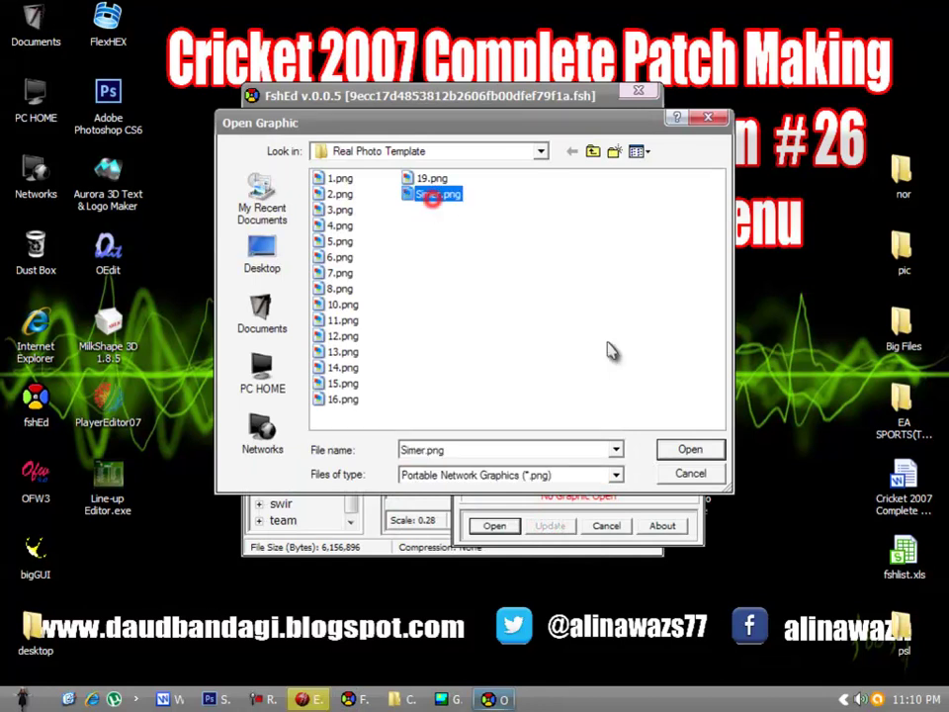
{"action": "left_click", "coordinate": [710, 451]}
{"action": "left_click", "coordinate": [554, 527]}
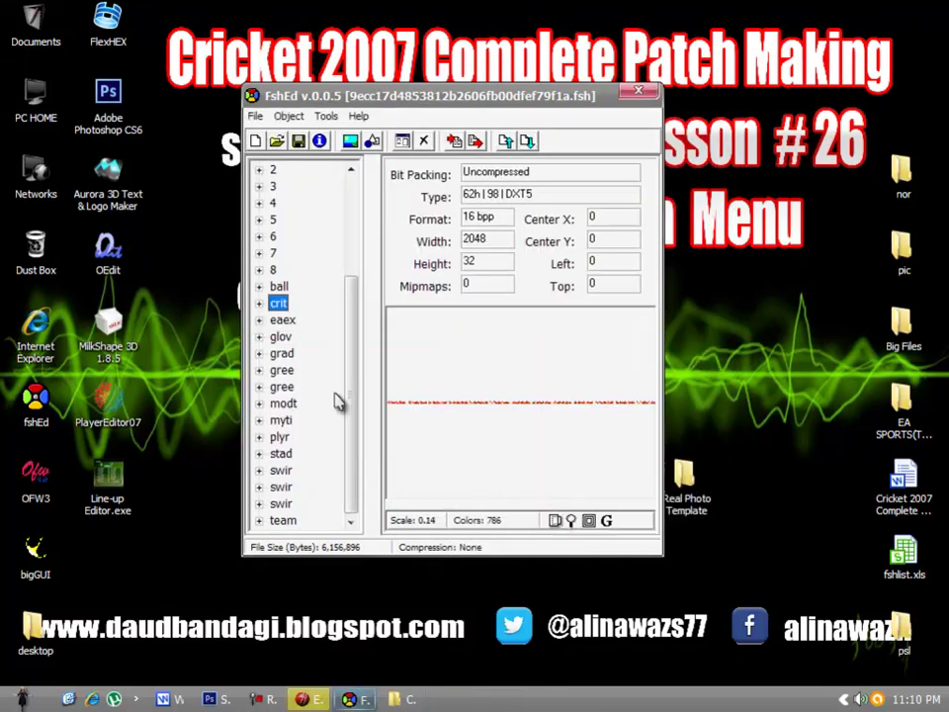
- View the eaex entry's strip at full size and replace it with Simer.png using the Graphic Importer
{"action": "left_click", "coordinate": [294, 322]}
{"action": "left_click", "coordinate": [568, 523]}
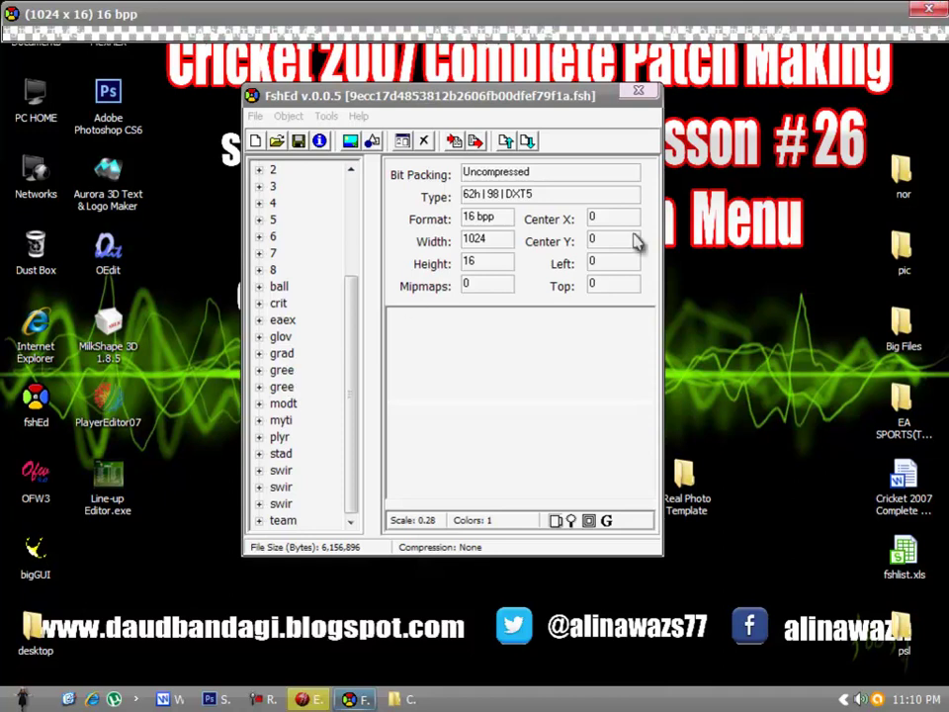
{"action": "left_click", "coordinate": [929, 9]}
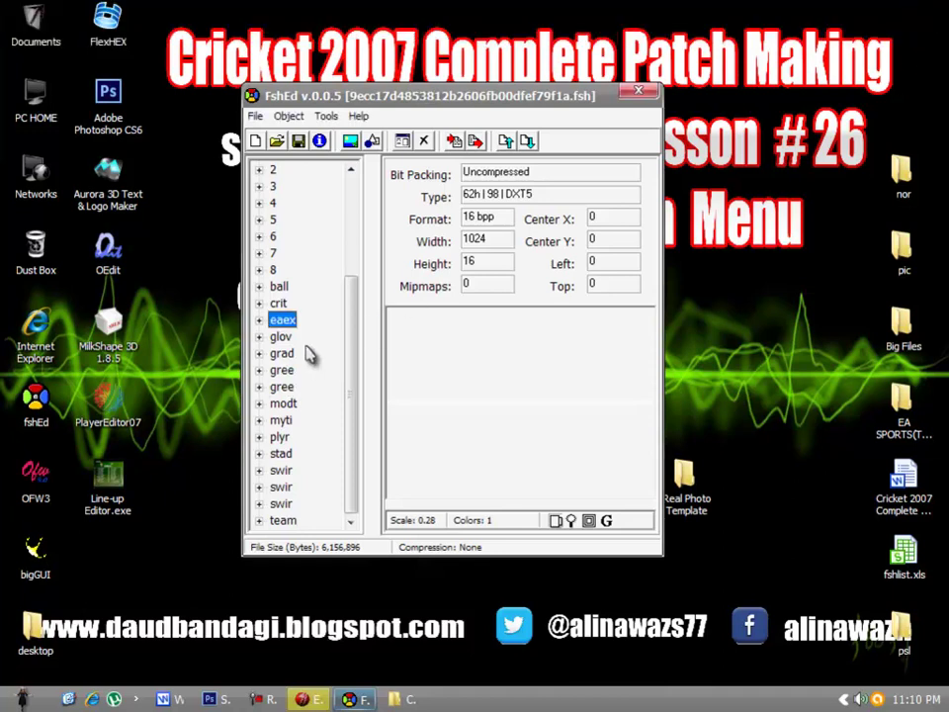
{"action": "left_click", "coordinate": [327, 116]}
{"action": "left_click", "coordinate": [341, 156]}
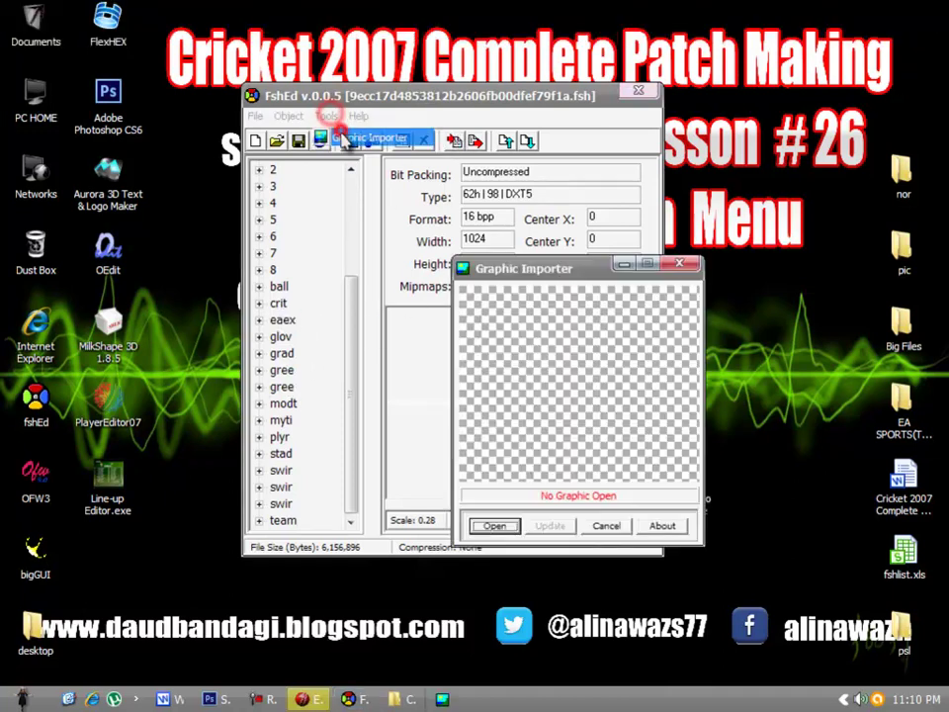
{"action": "left_click", "coordinate": [493, 525]}
{"action": "left_click", "coordinate": [540, 474]}
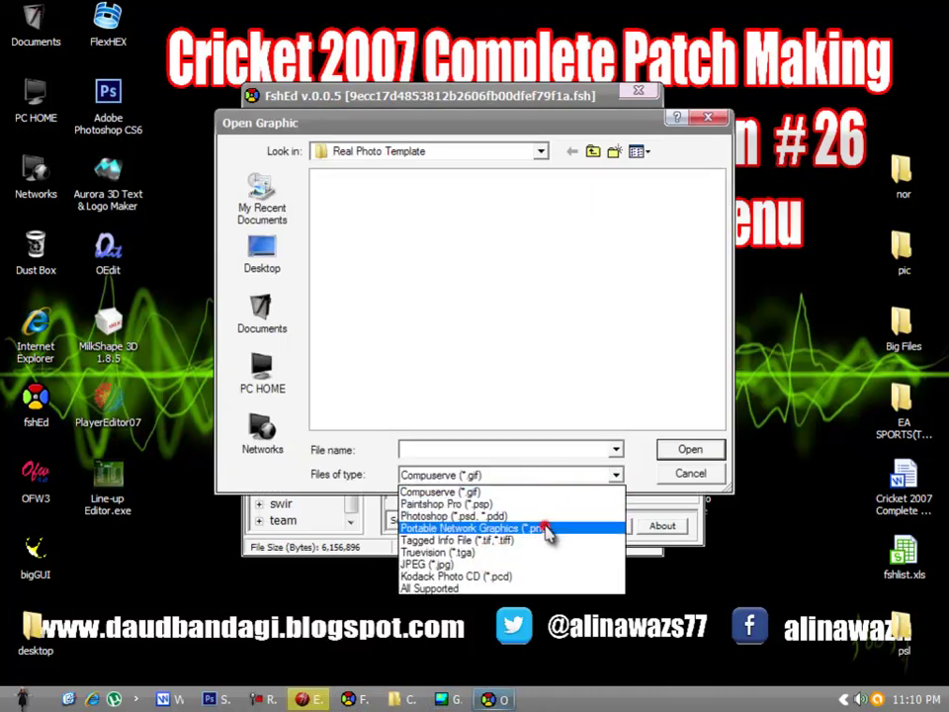
{"action": "left_click", "coordinate": [547, 526]}
{"action": "double_click", "coordinate": [428, 194]}
{"action": "left_click", "coordinate": [552, 525]}
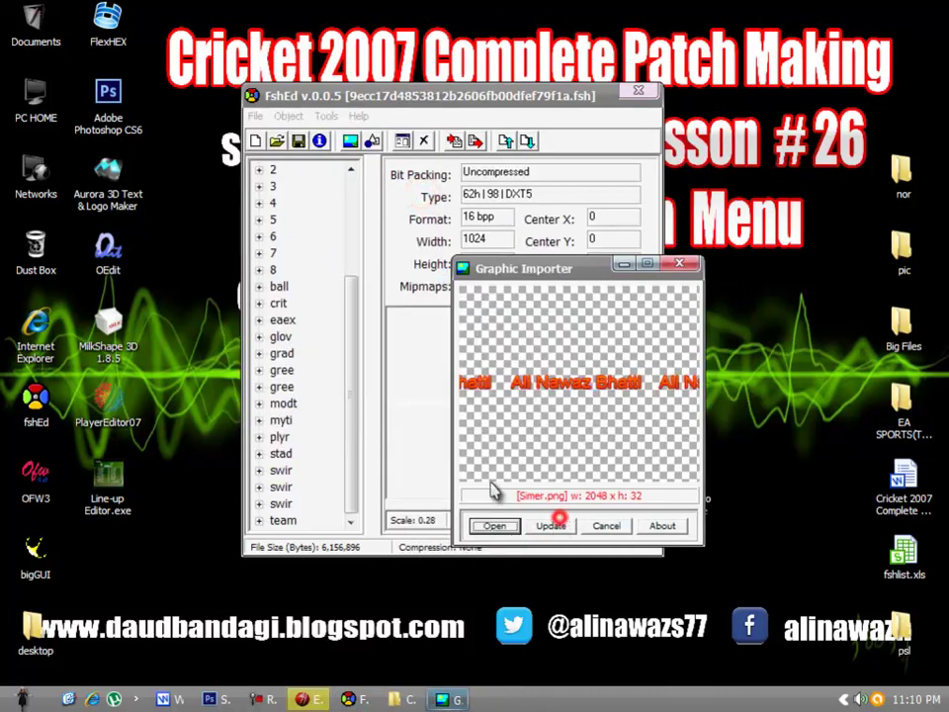
- Look at the glov and grad entries and view grad's gradient graphic at full size
{"action": "left_click", "coordinate": [297, 338]}
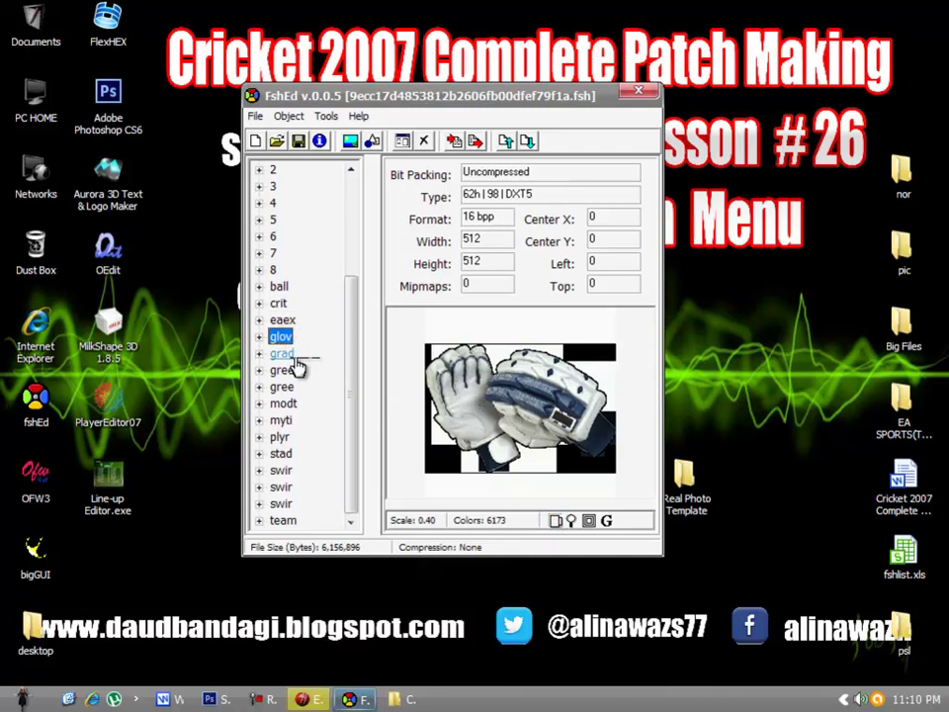
{"action": "left_click", "coordinate": [295, 356]}
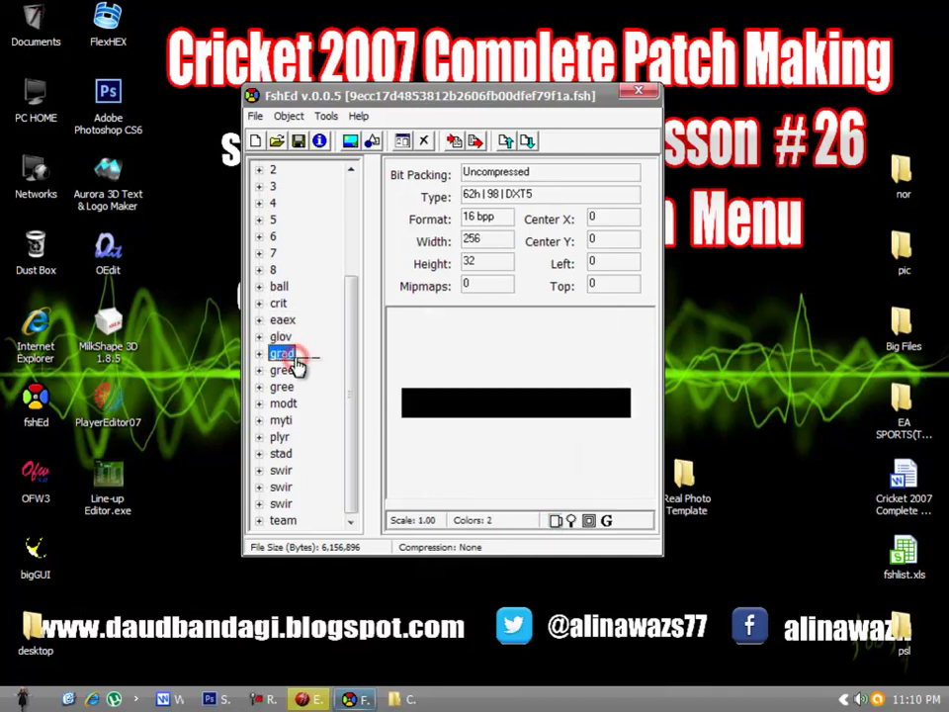
{"action": "left_click", "coordinate": [572, 521]}
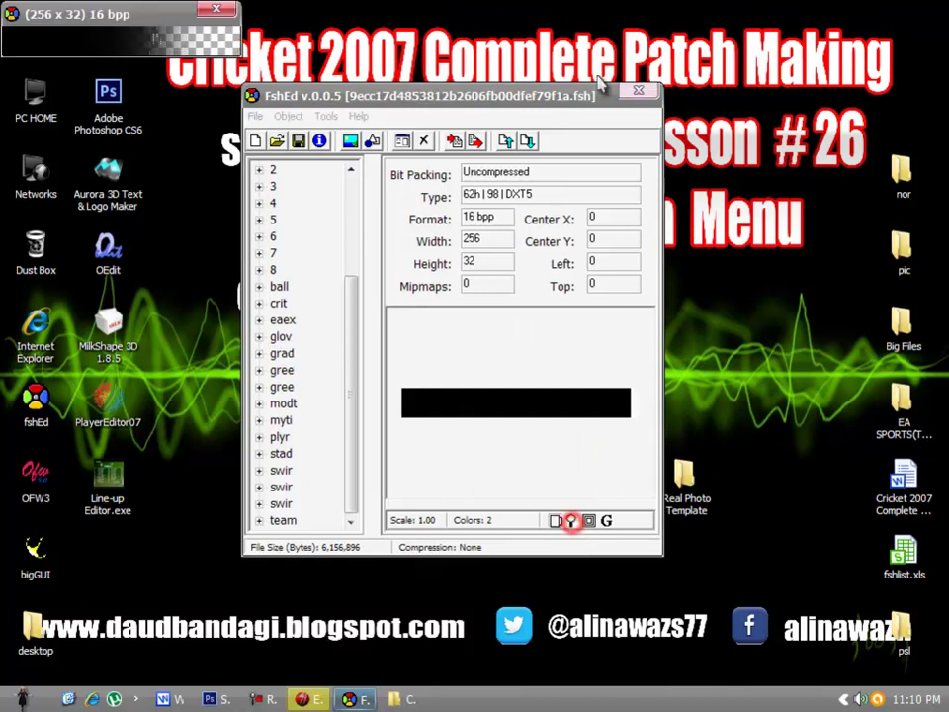
- View the graphics of both gree background entries at full size
{"action": "left_click", "coordinate": [287, 371]}
{"action": "left_click", "coordinate": [286, 387]}
{"action": "left_click", "coordinate": [287, 372]}
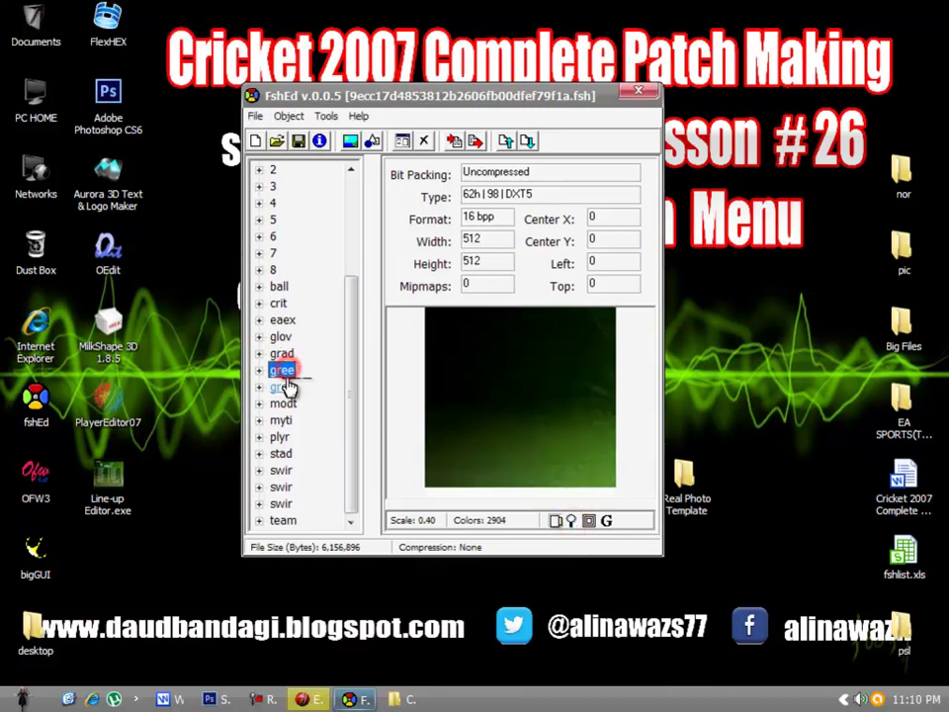
{"action": "left_click", "coordinate": [287, 385]}
{"action": "left_click", "coordinate": [260, 371]}
{"action": "left_click", "coordinate": [260, 371]}
{"action": "left_click", "coordinate": [282, 371]}
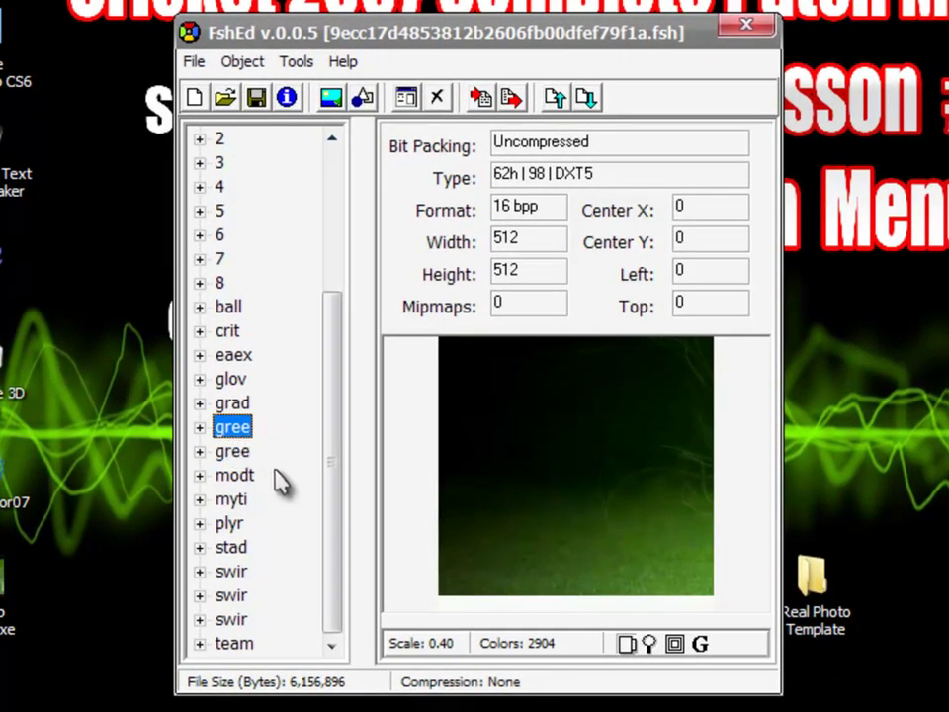
{"action": "left_click", "coordinate": [648, 643]}
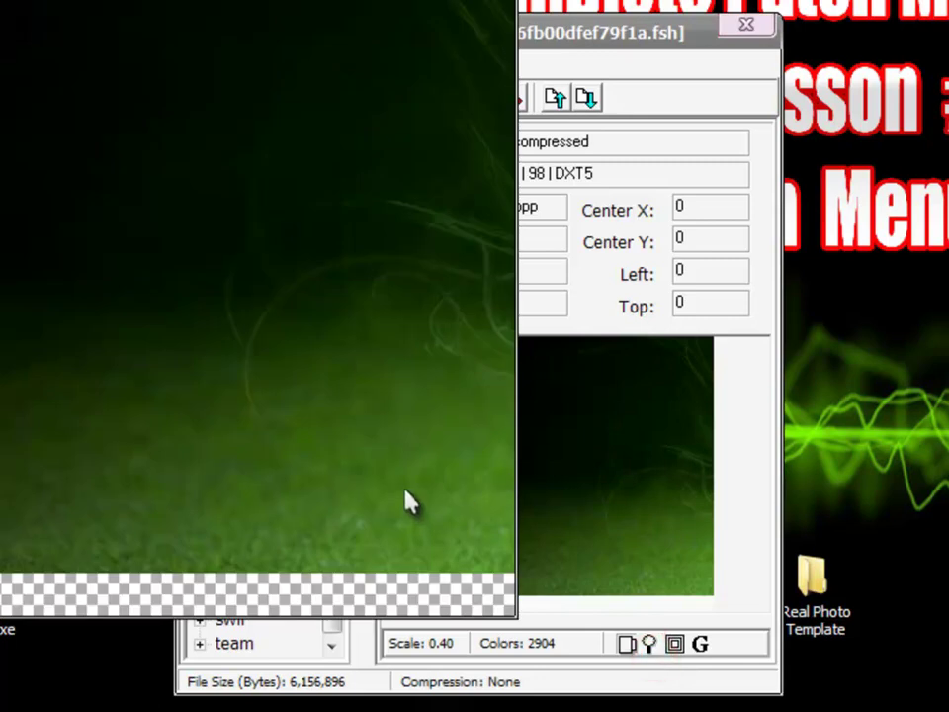
{"action": "left_click", "coordinate": [268, 417]}
{"action": "left_click_drag", "start_coordinate": [237, 455], "coordinate": [238, 441]}
{"action": "left_click", "coordinate": [649, 644]}
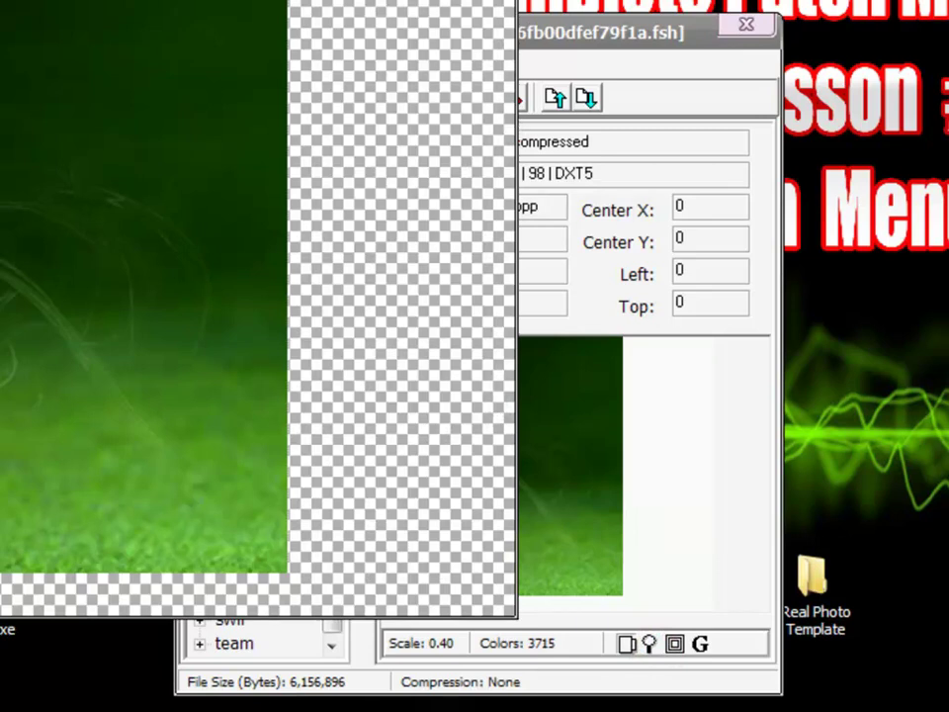
{"action": "left_click", "coordinate": [478, 425]}
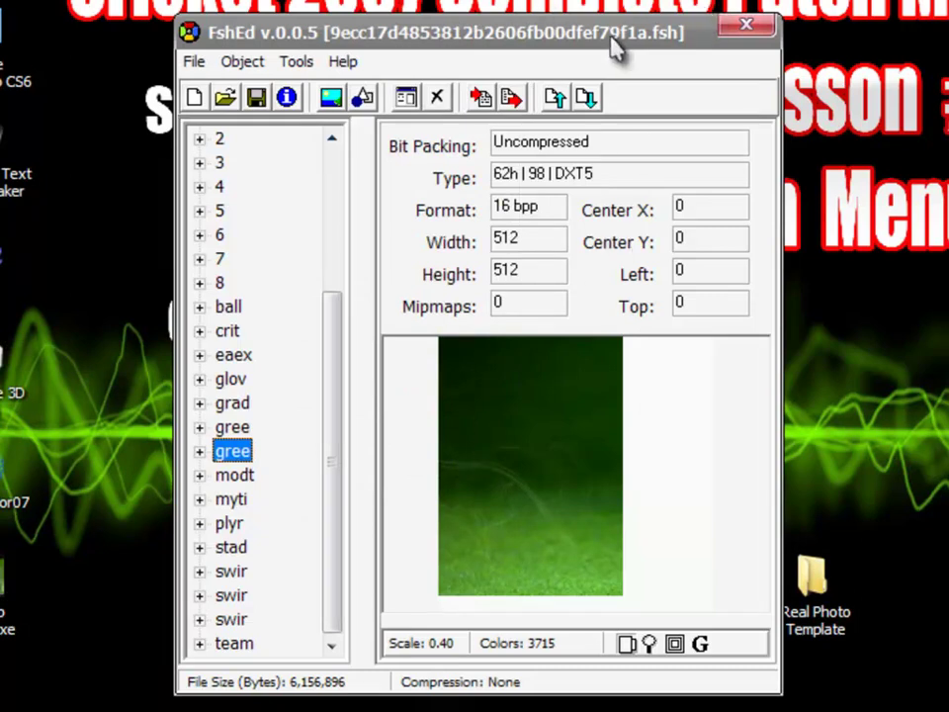
- Move the fshEd window aside and compare the previews of the two gree entries
{"action": "left_click_drag", "start_coordinate": [611, 35], "coordinate": [310, 7]}
{"action": "key", "text": "alt+f"}
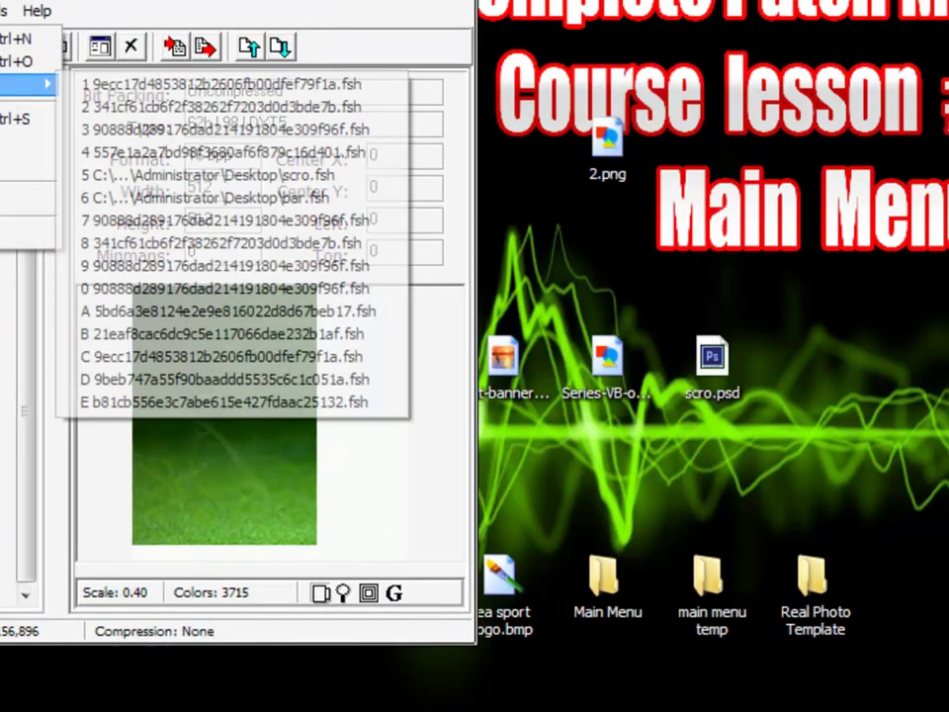
{"action": "key", "text": "Escape"}
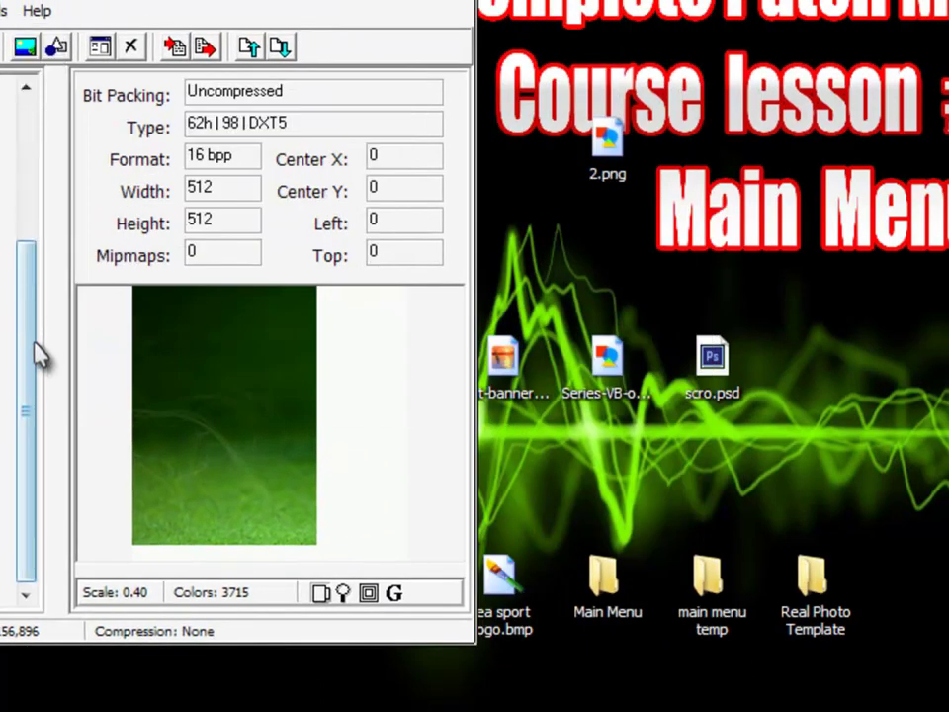
{"action": "key", "text": "Down"}
{"action": "key", "text": "Up"}
{"action": "key", "text": "Down"}
{"action": "key", "text": "Up"}
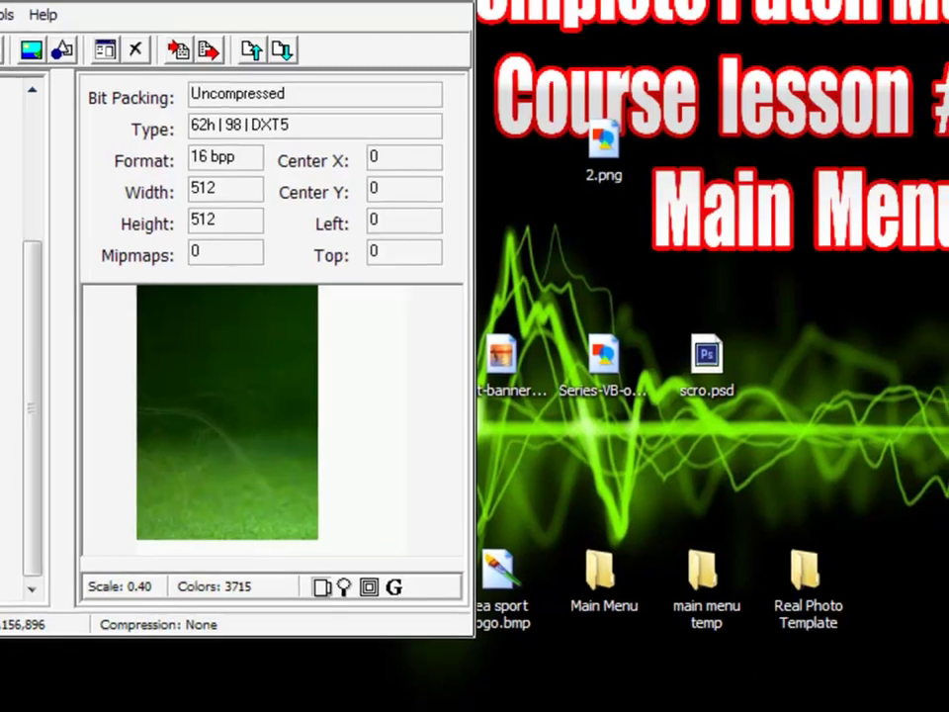
{"action": "key", "text": "Down"}
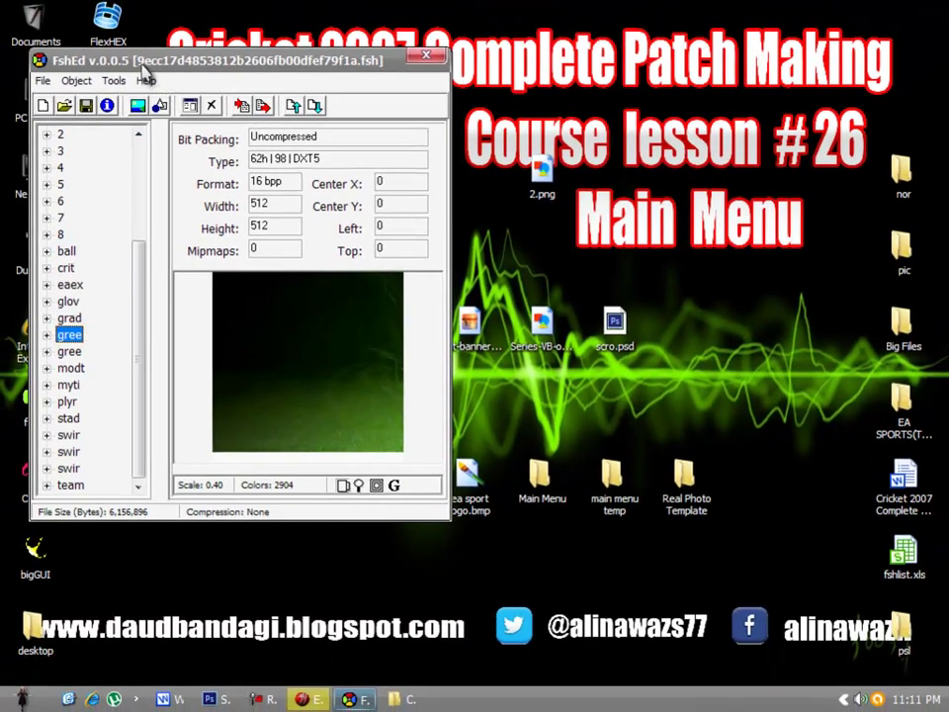
- Check the Background Image & other file code in the Cricket 2007 Complete Patch Making Course document in Writer
{"action": "left_click", "coordinate": [170, 699]}
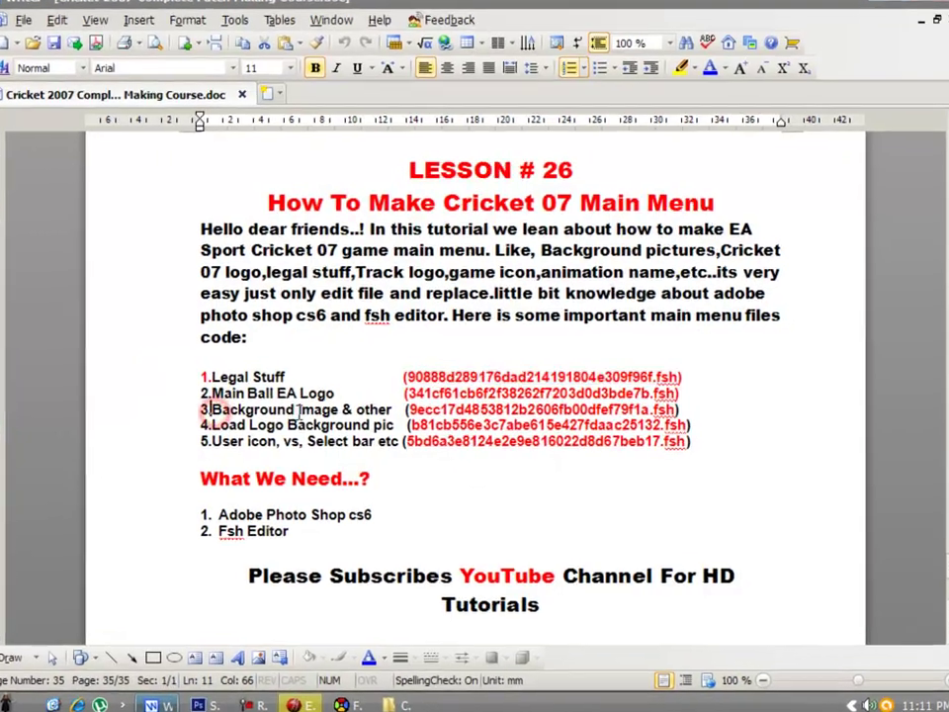
{"action": "double_click", "coordinate": [243, 412]}
{"action": "left_click", "coordinate": [243, 413]}
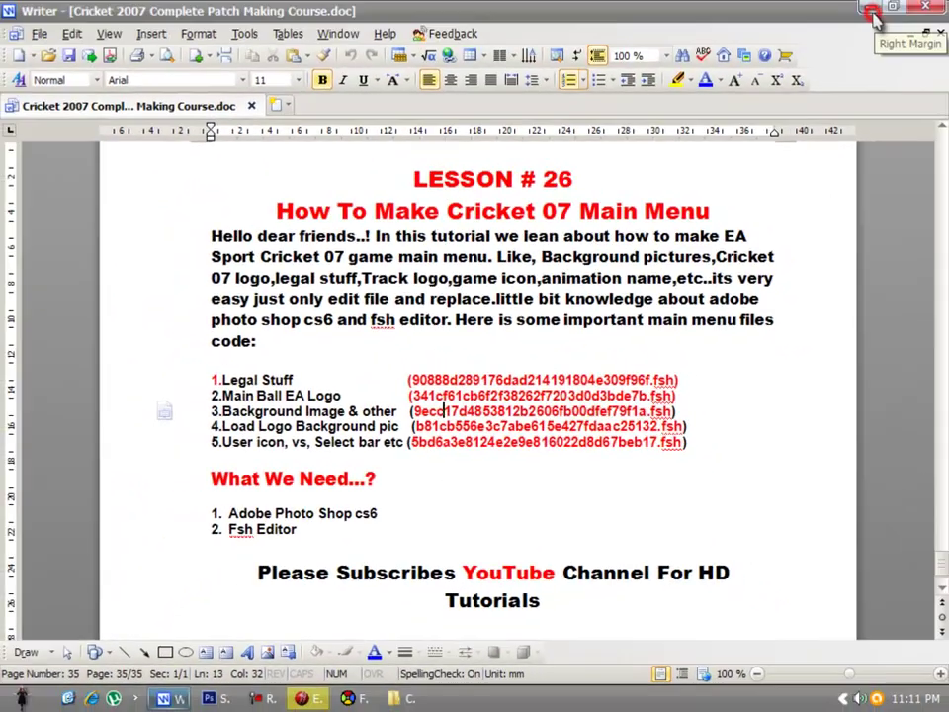
{"action": "left_click", "coordinate": [893, 10]}
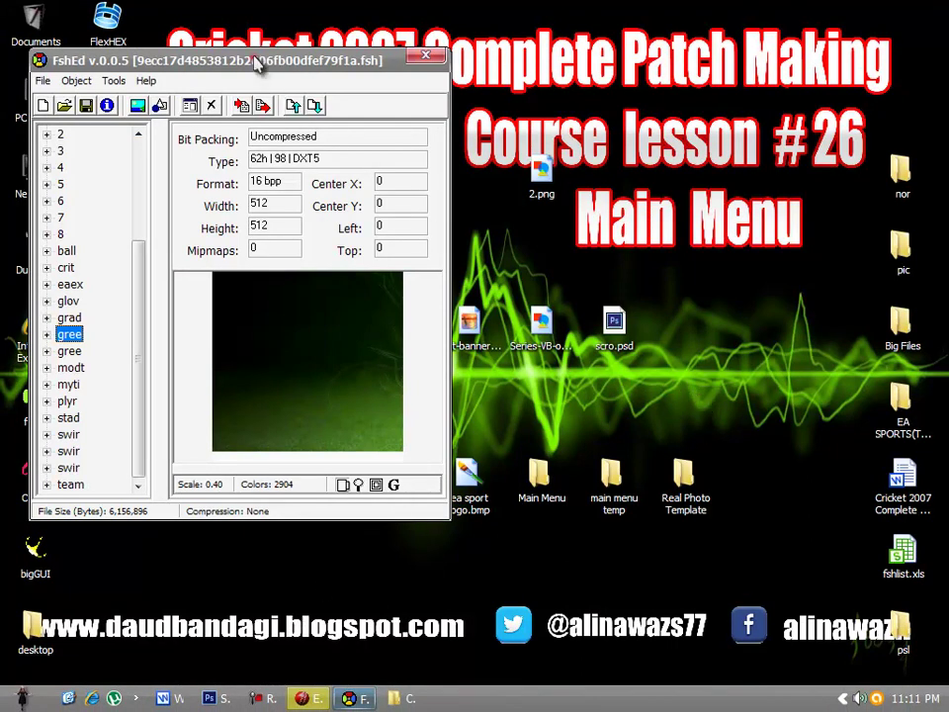
- Preview the desktop wallpaper ThunderFlame-1600.jpg in Windows Picture and Fax Viewer and close it
{"action": "left_click_drag", "start_coordinate": [258, 59], "coordinate": [571, 66]}
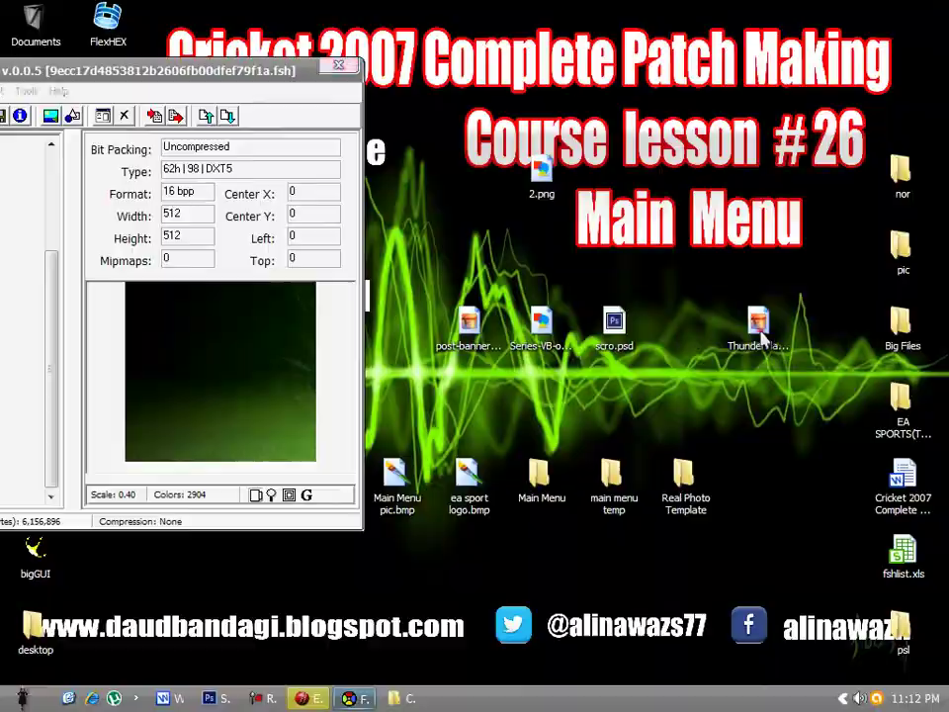
{"action": "double_click", "coordinate": [755, 328]}
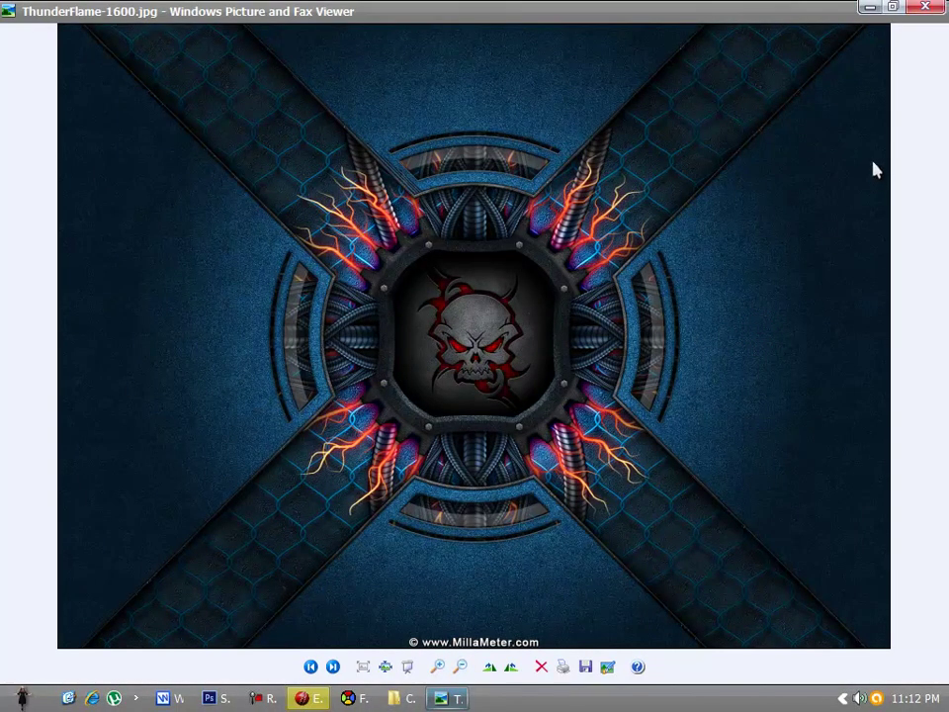
{"action": "left_click", "coordinate": [937, 12]}
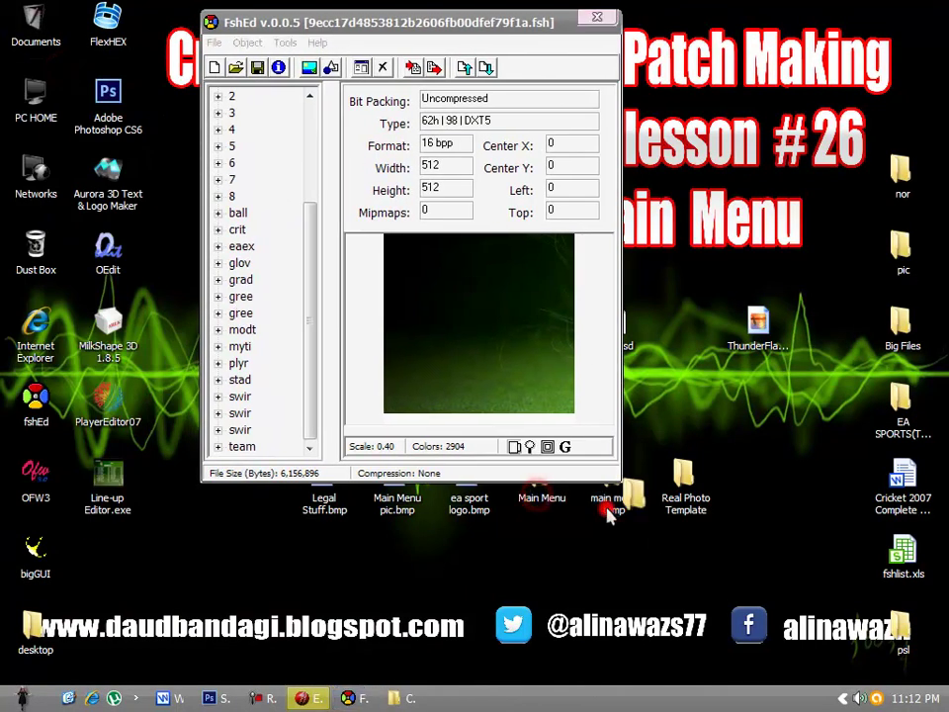
- Open gree1.psd and gree2.psd from the main menu temp folder in Photoshop and close Simer.png
{"action": "double_click", "coordinate": [607, 509]}
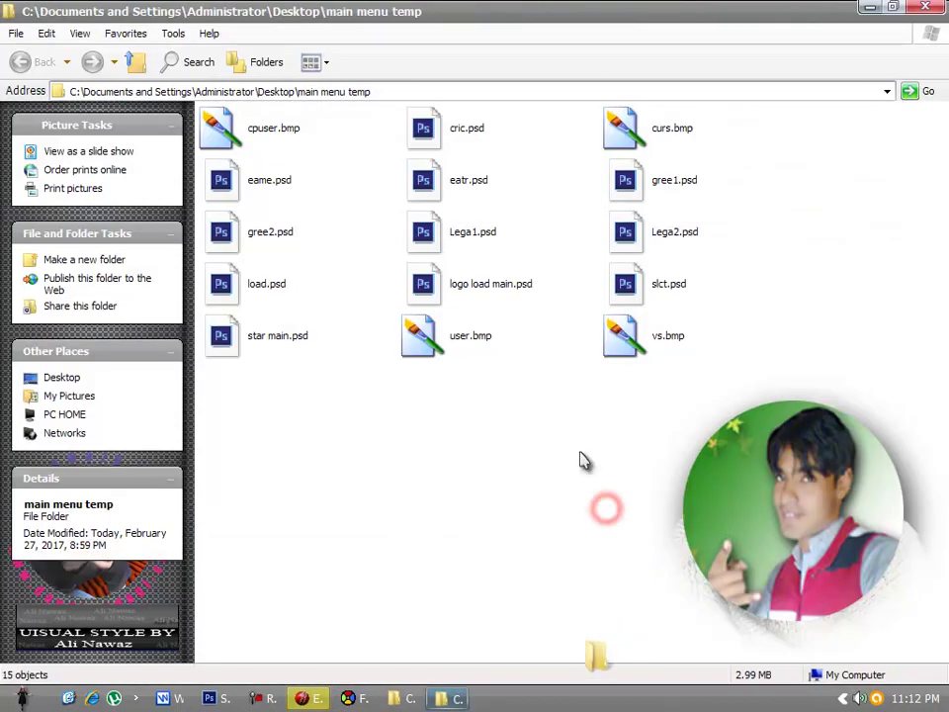
{"action": "left_click", "coordinate": [676, 185]}
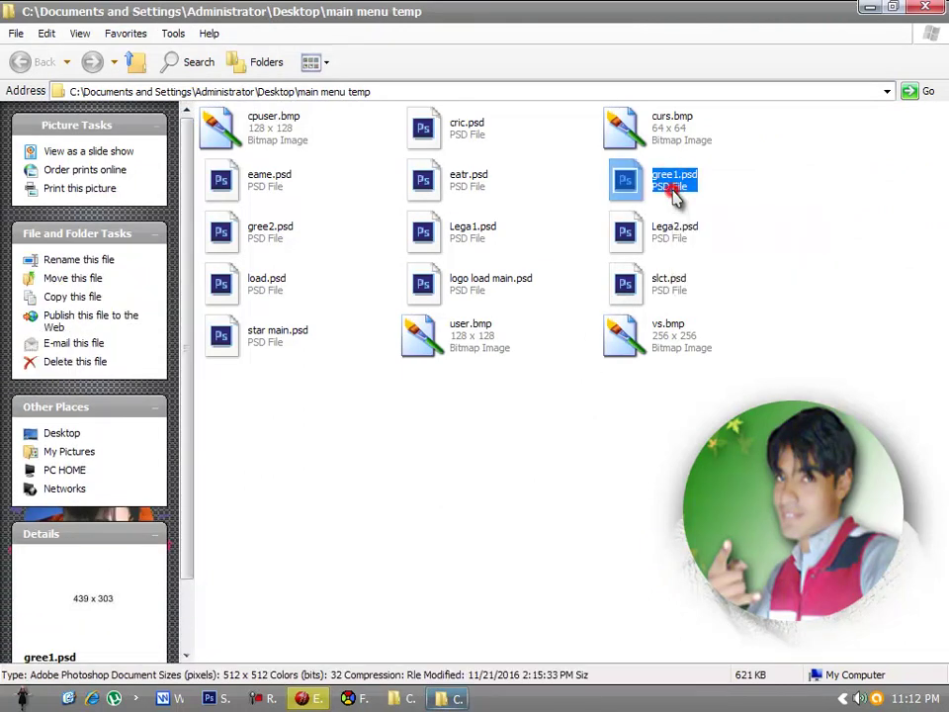
{"action": "left_click", "coordinate": [283, 242]}
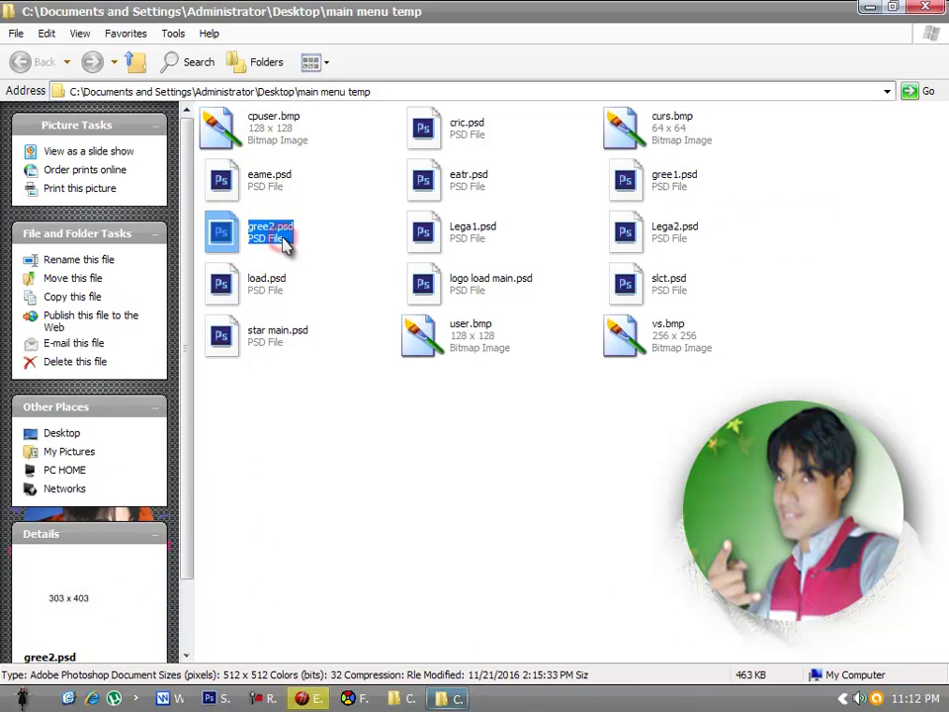
{"action": "left_click", "coordinate": [676, 182]}
{"action": "left_click", "coordinate": [263, 231], "text": "ctrl"}
{"action": "right_click", "coordinate": [259, 241]}
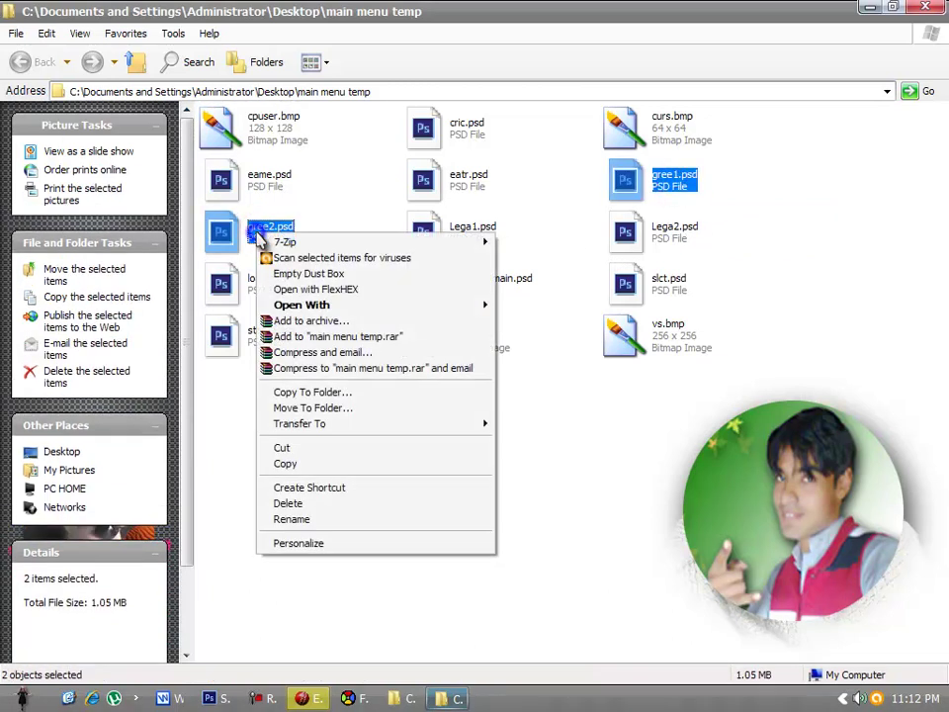
{"action": "left_click_drag", "start_coordinate": [237, 253], "coordinate": [357, 193]}
{"action": "mouse_move", "coordinate": [399, 89]}
{"action": "left_mouse_down"}
{"action": "mouse_move", "coordinate": [387, 63]}
{"action": "mouse_move", "coordinate": [392, 72]}
{"action": "left_mouse_up"}
{"action": "left_click", "coordinate": [213, 68]}
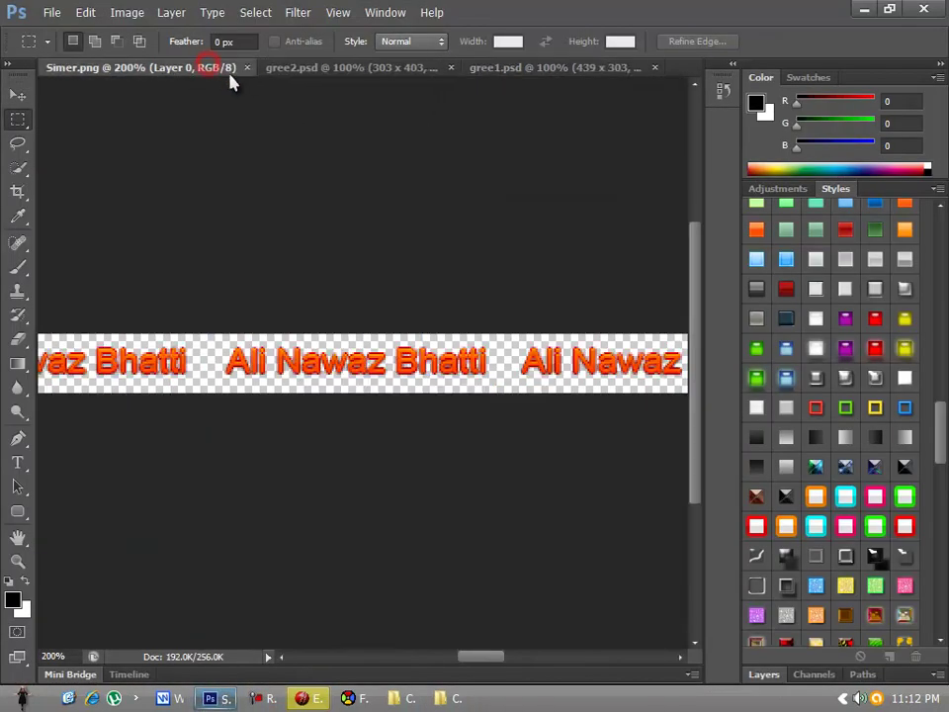
{"action": "left_click", "coordinate": [247, 68]}
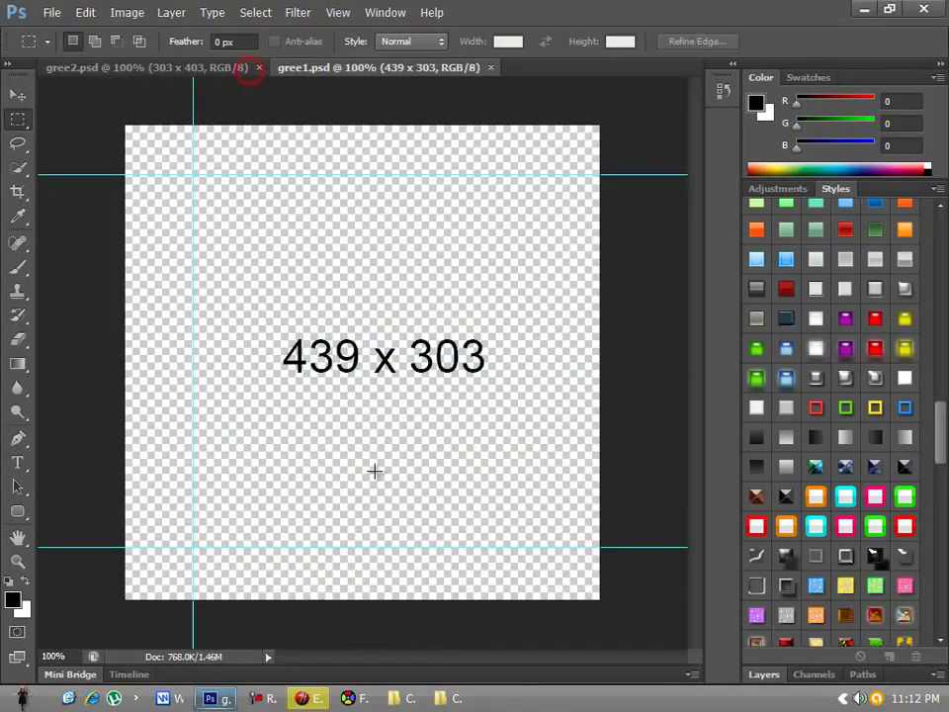
- Look at the gree2.psd template and check gree1.psd's pixel dimensions in Image Size without changing them
{"action": "left_click", "coordinate": [187, 70]}
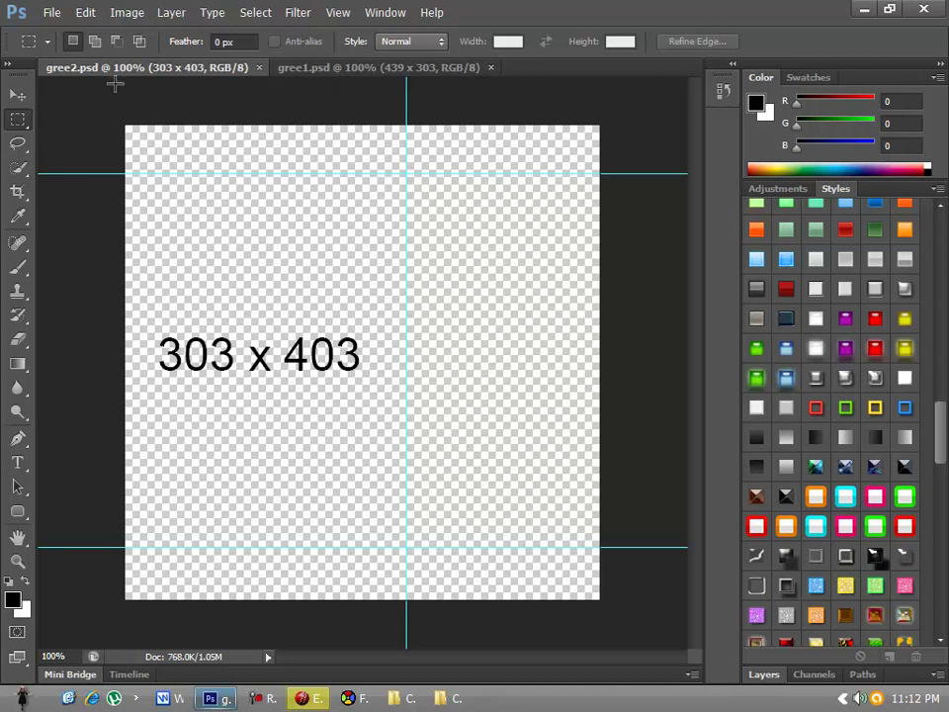
{"action": "left_click", "coordinate": [308, 69]}
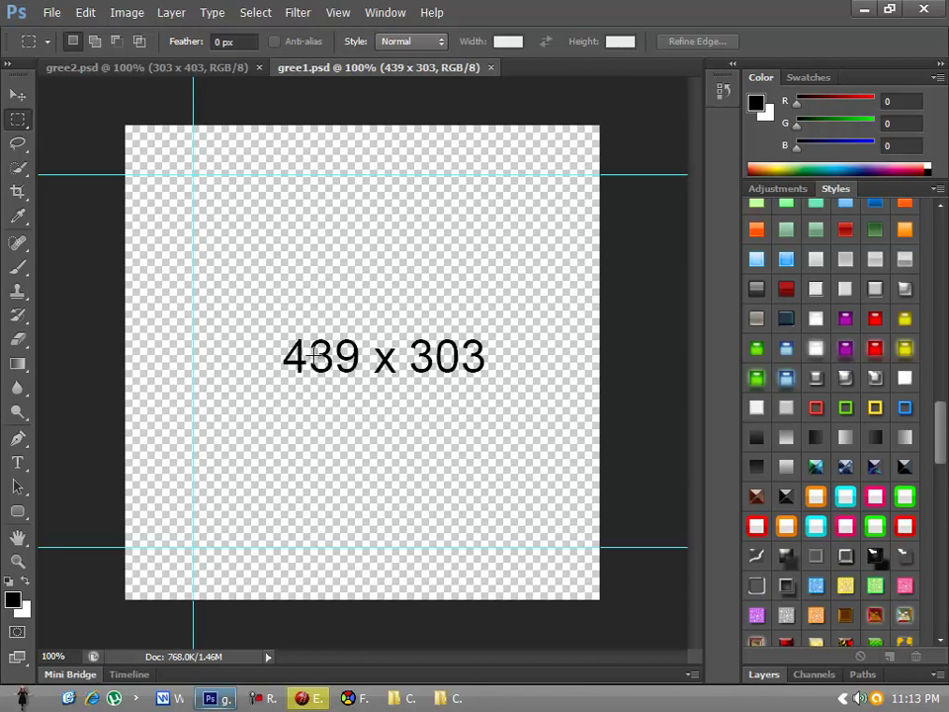
{"action": "left_click", "coordinate": [129, 13]}
{"action": "left_click", "coordinate": [176, 134]}
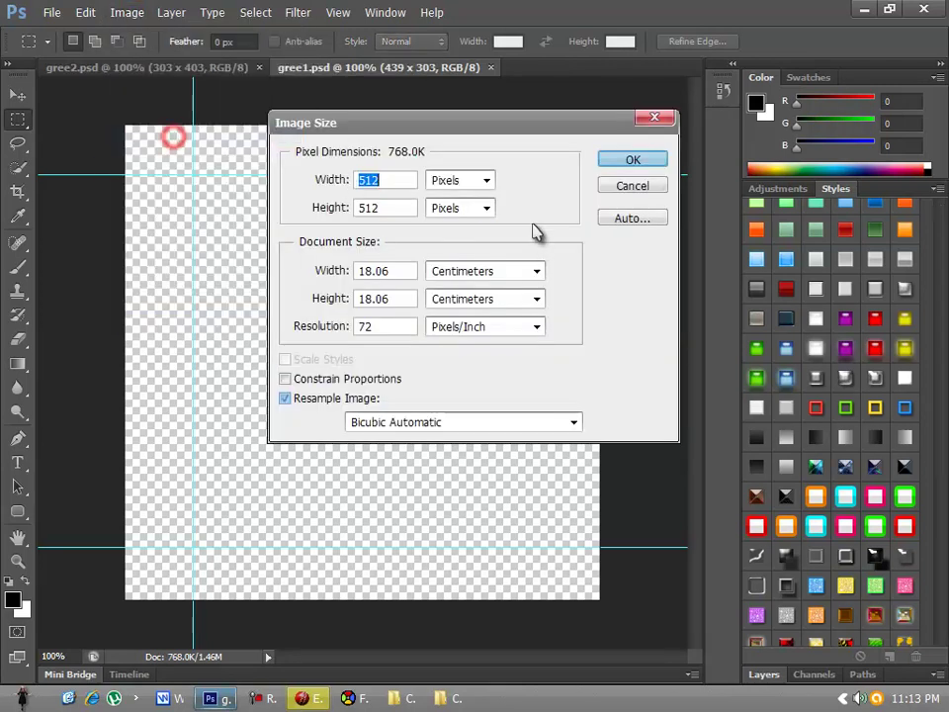
{"action": "left_click_drag", "start_coordinate": [427, 144], "coordinate": [763, 197]}
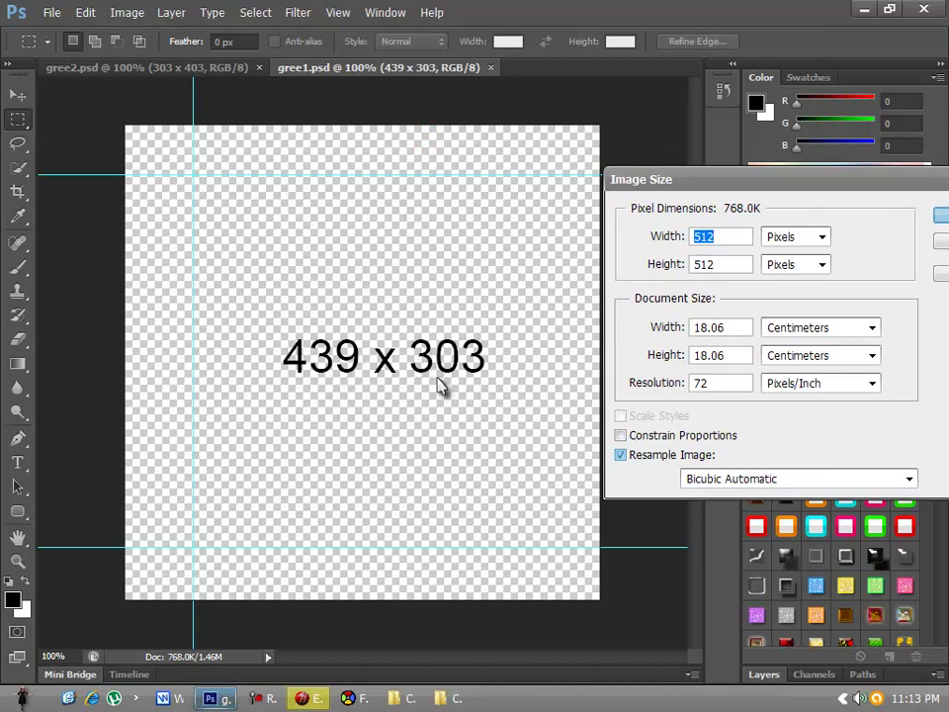
{"action": "left_click_drag", "start_coordinate": [652, 179], "coordinate": [540, 186]}
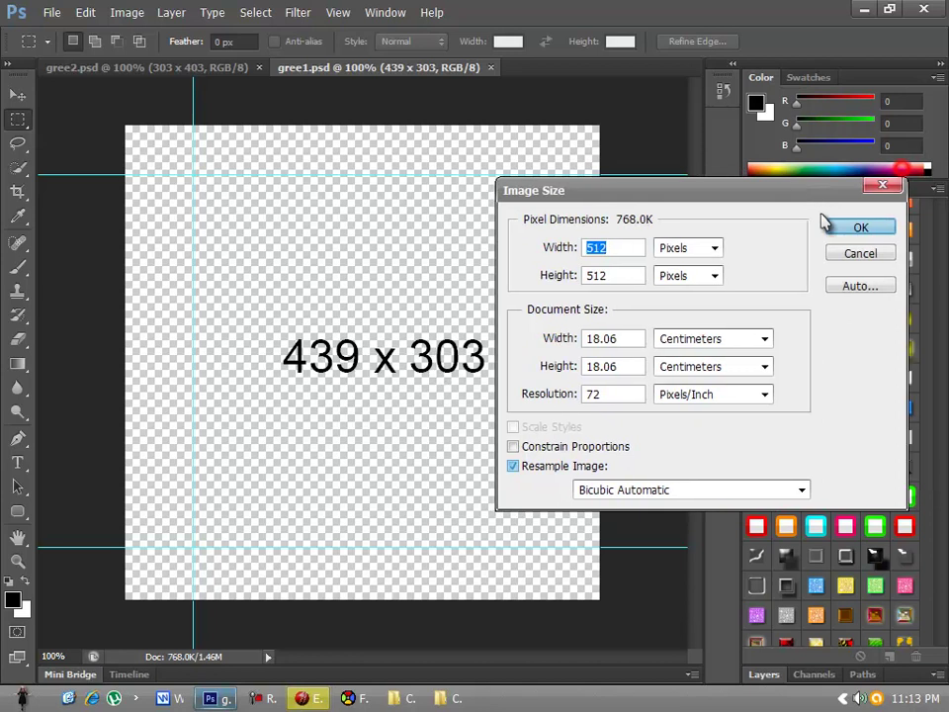
{"action": "left_click", "coordinate": [858, 252]}
- Compare the guide layouts and size labels of the gree1.psd and gree2.psd templates
{"action": "left_click", "coordinate": [190, 66]}
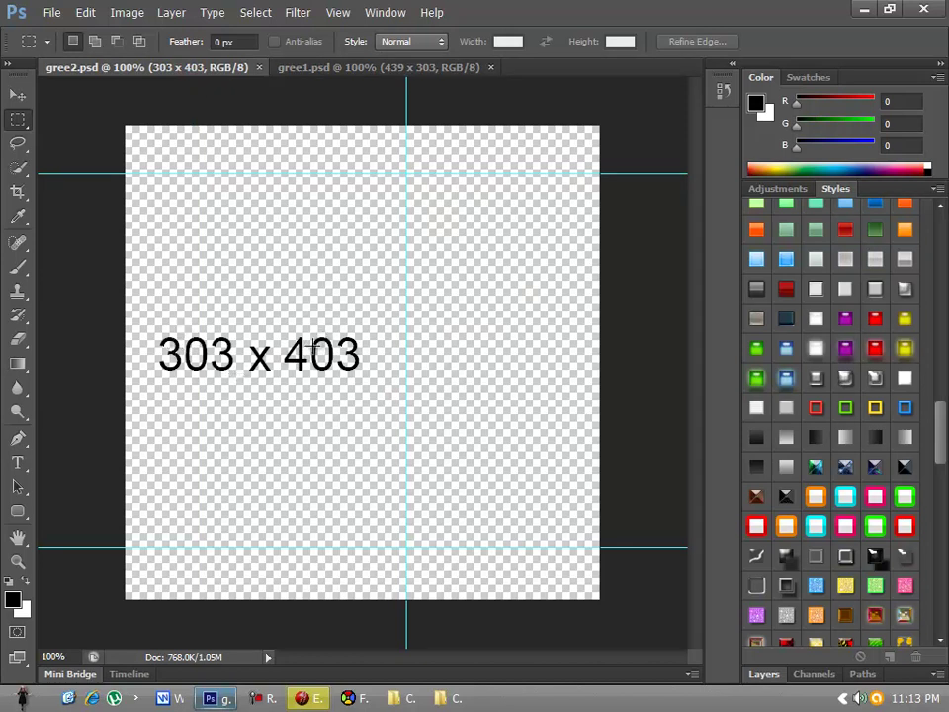
{"action": "left_click", "coordinate": [333, 69]}
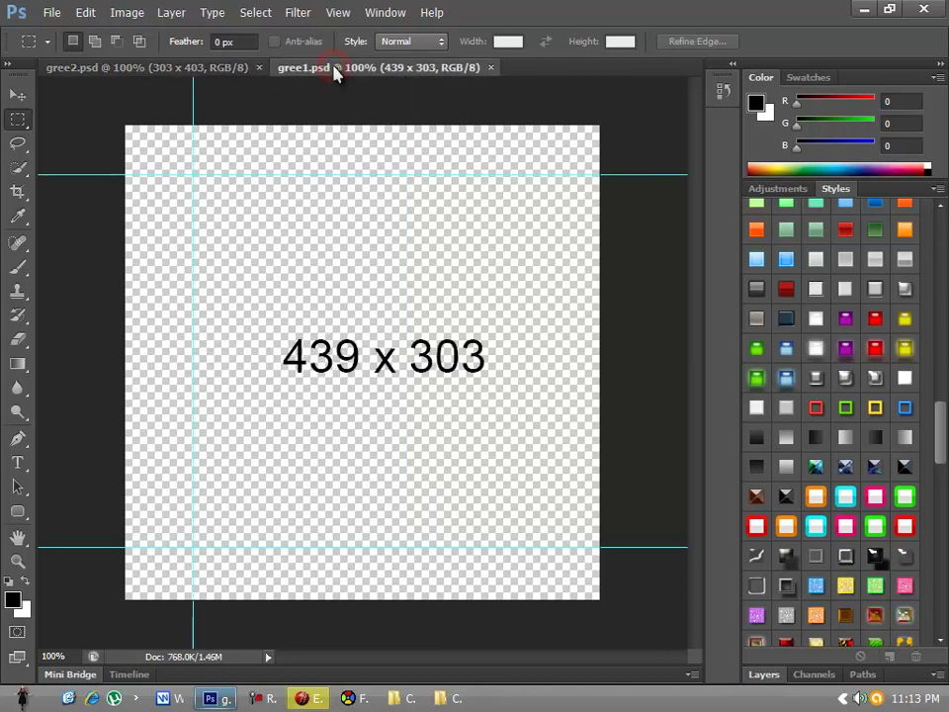
{"action": "left_click", "coordinate": [187, 69]}
{"action": "left_click", "coordinate": [296, 68]}
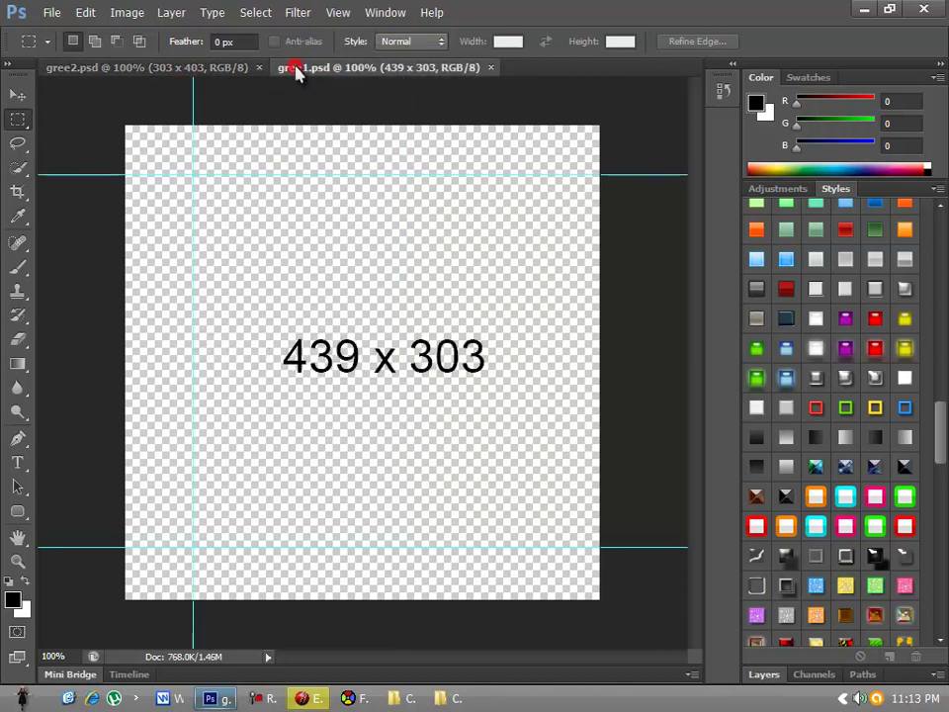
{"action": "left_click", "coordinate": [184, 71]}
- Close the main menu temp folder and open ThunderFlame-1600.jpg from the desktop in Photoshop
{"action": "left_click", "coordinate": [856, 10]}
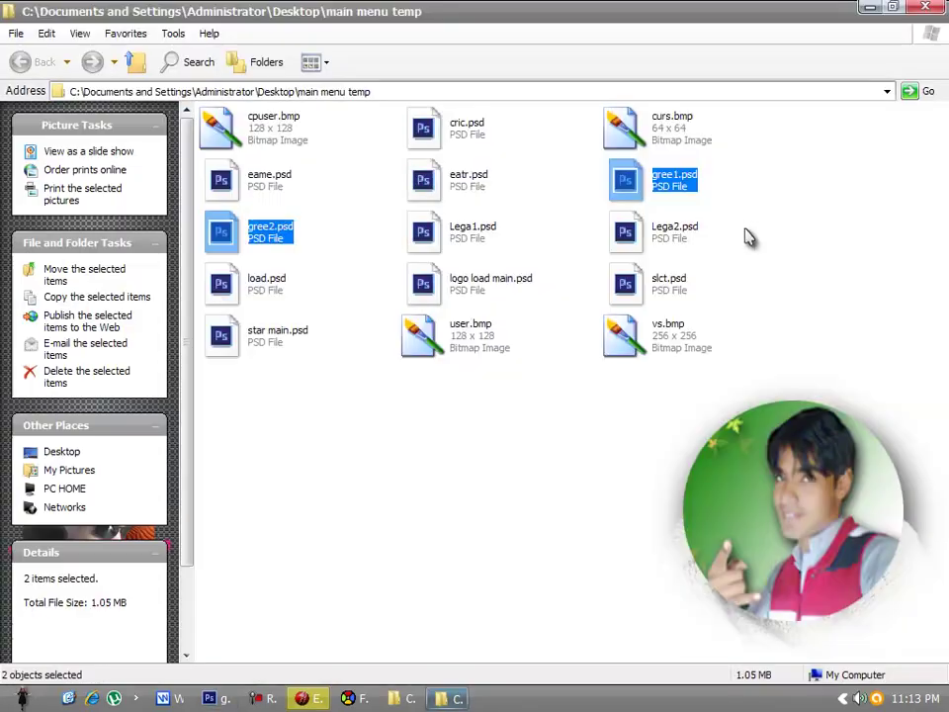
{"action": "left_click", "coordinate": [925, 7]}
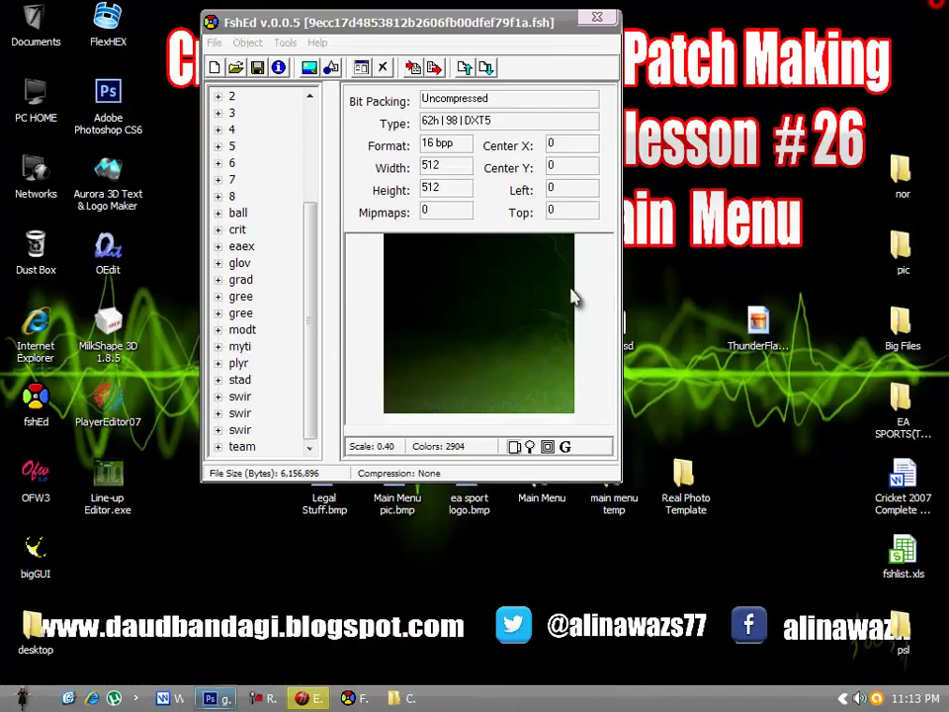
{"action": "left_click_drag", "start_coordinate": [761, 326], "coordinate": [564, 69]}
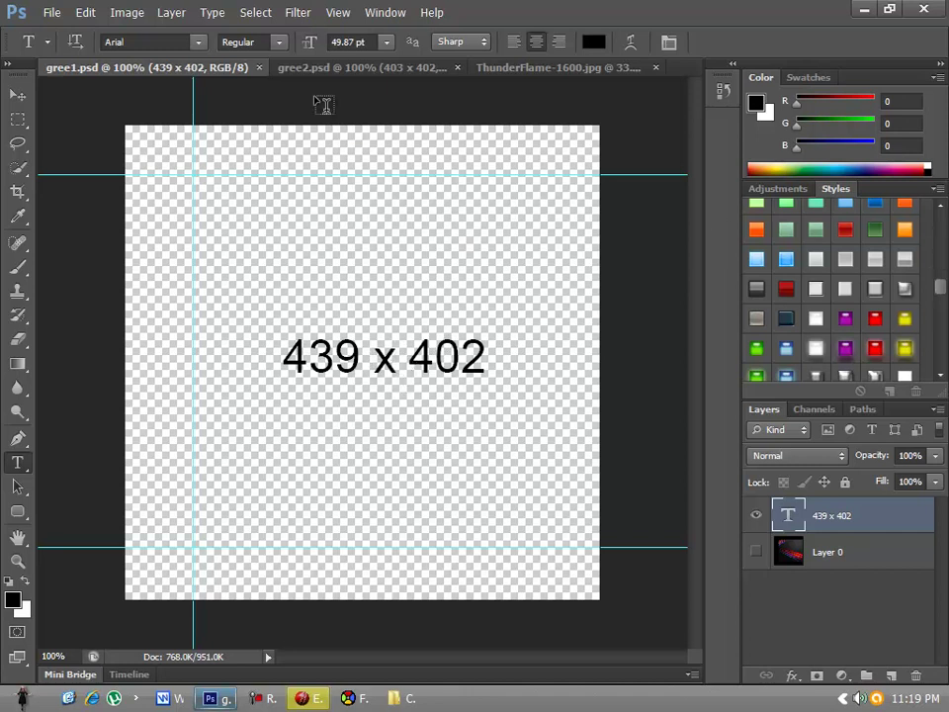
- Compare the pixel-size labels in the gree1.psd and gree2.psd templates
{"action": "left_click", "coordinate": [335, 69]}
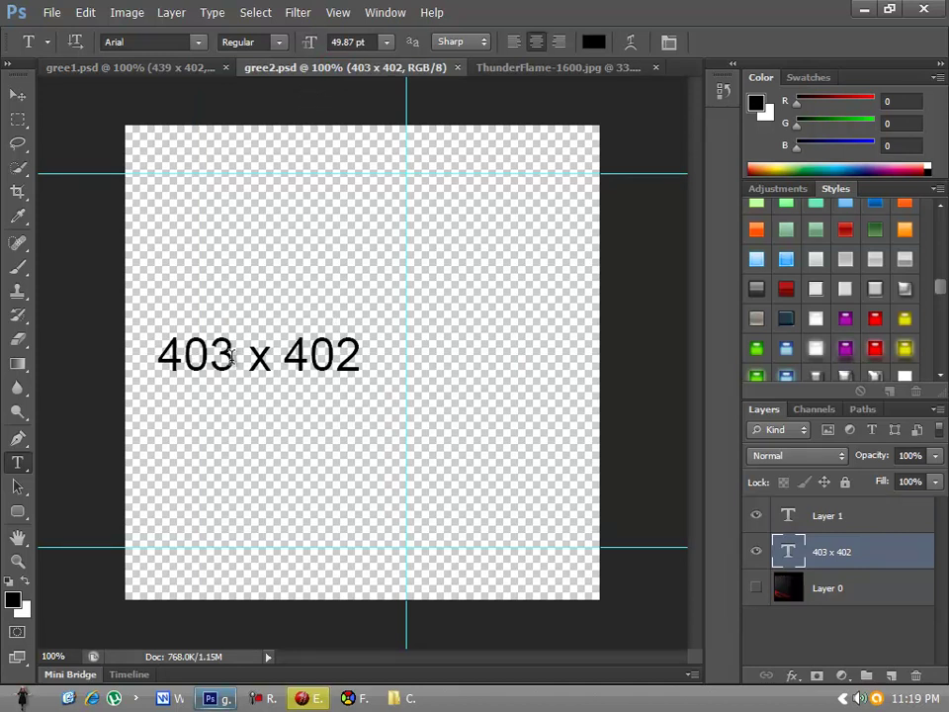
{"action": "left_click", "coordinate": [169, 68]}
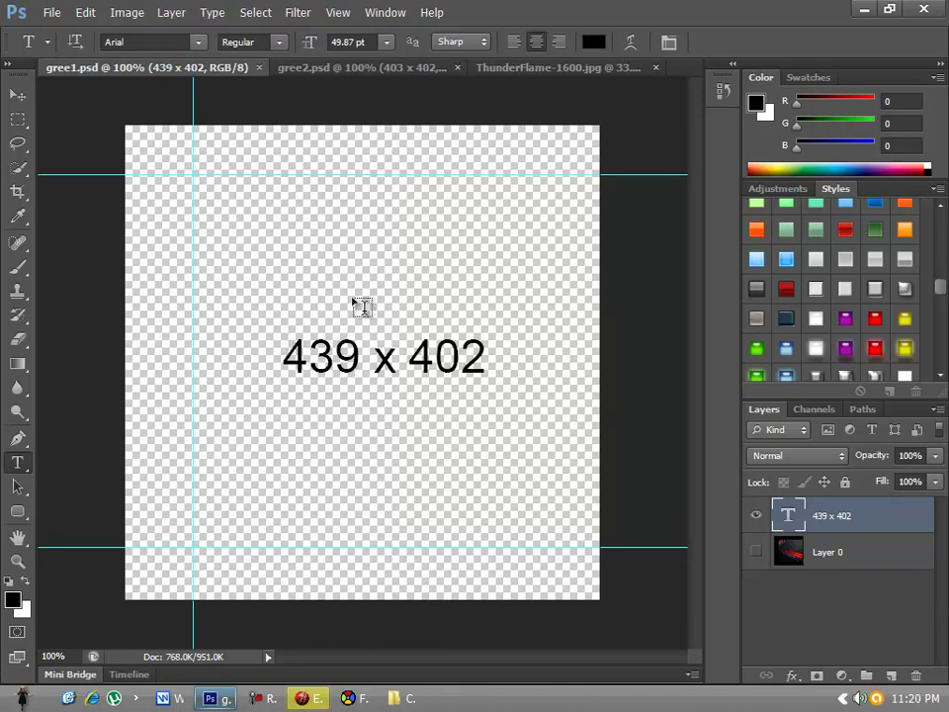
{"action": "left_click", "coordinate": [350, 65]}
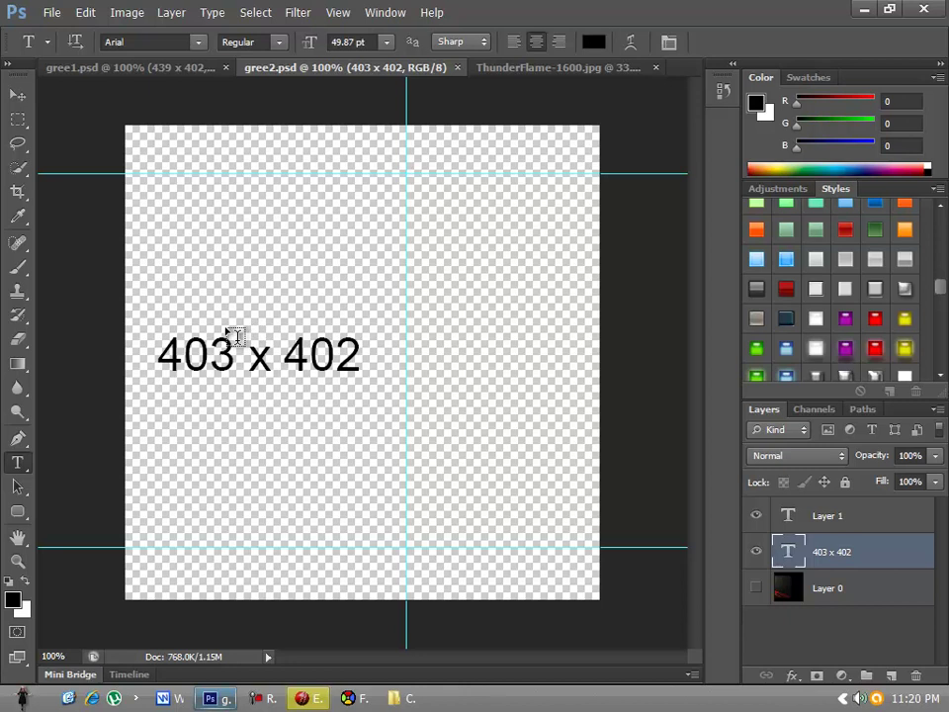
{"action": "left_click", "coordinate": [352, 370]}
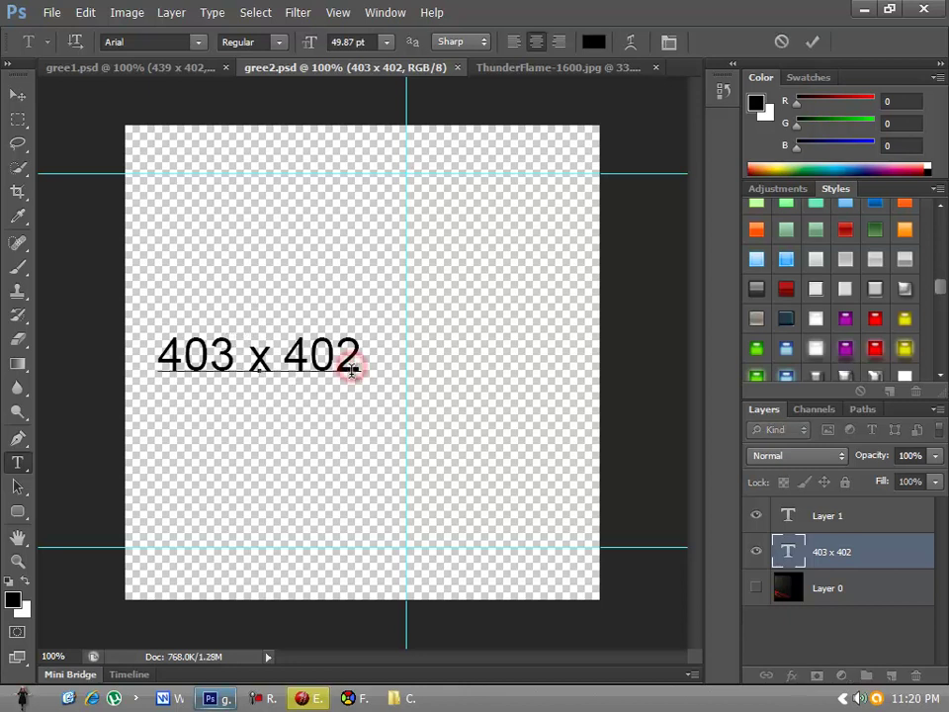
- Undo the earlier resizing of ThunderFlame-1600.jpg to restore the original image
{"action": "left_click", "coordinate": [546, 69]}
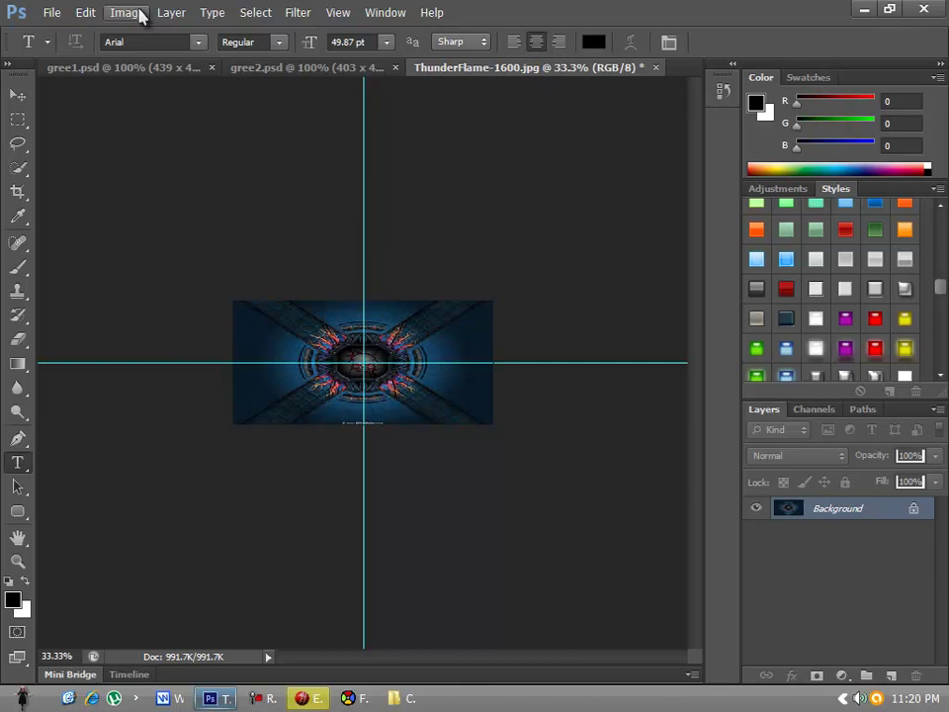
{"action": "key", "text": "ctrl+alt+z"}
{"action": "key", "text": "ctrl+alt+z"}
{"action": "key", "text": "ctrl+alt+z"}
{"action": "key", "text": "ctrl+alt+z"}
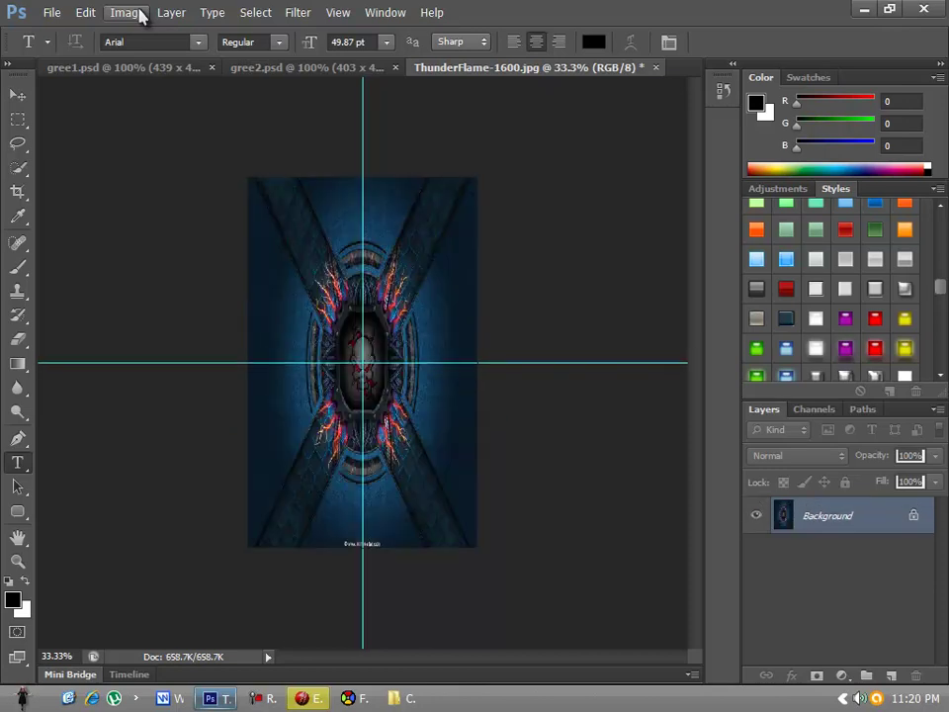
- Resize ThunderFlame-1600.jpg to 842 pixels wide and 402 pixels high with unconstrained proportions
{"action": "left_click", "coordinate": [141, 16]}
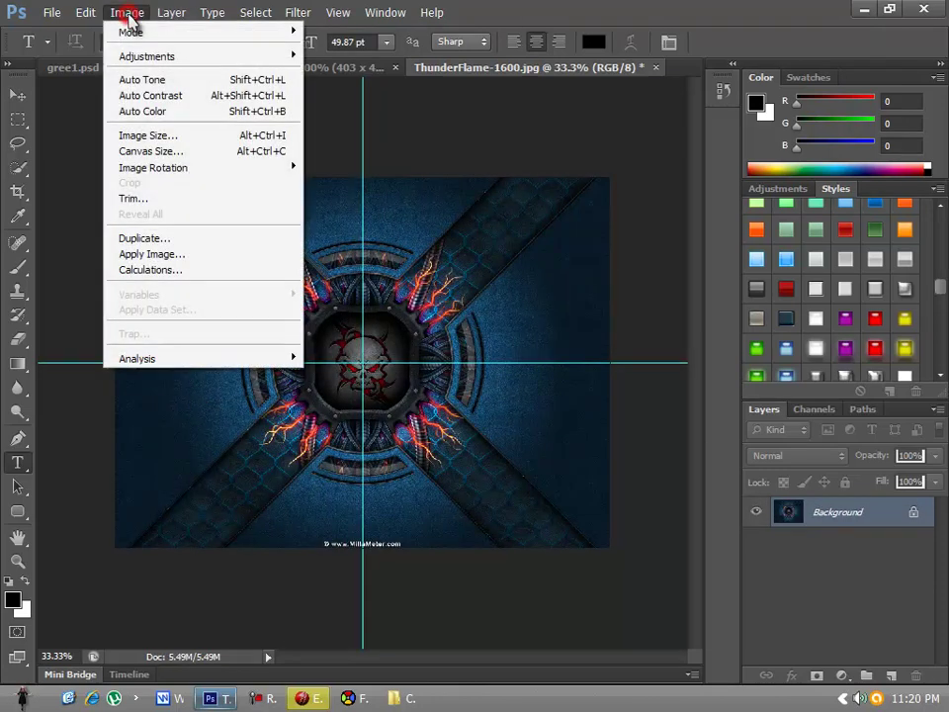
{"action": "left_click", "coordinate": [152, 138]}
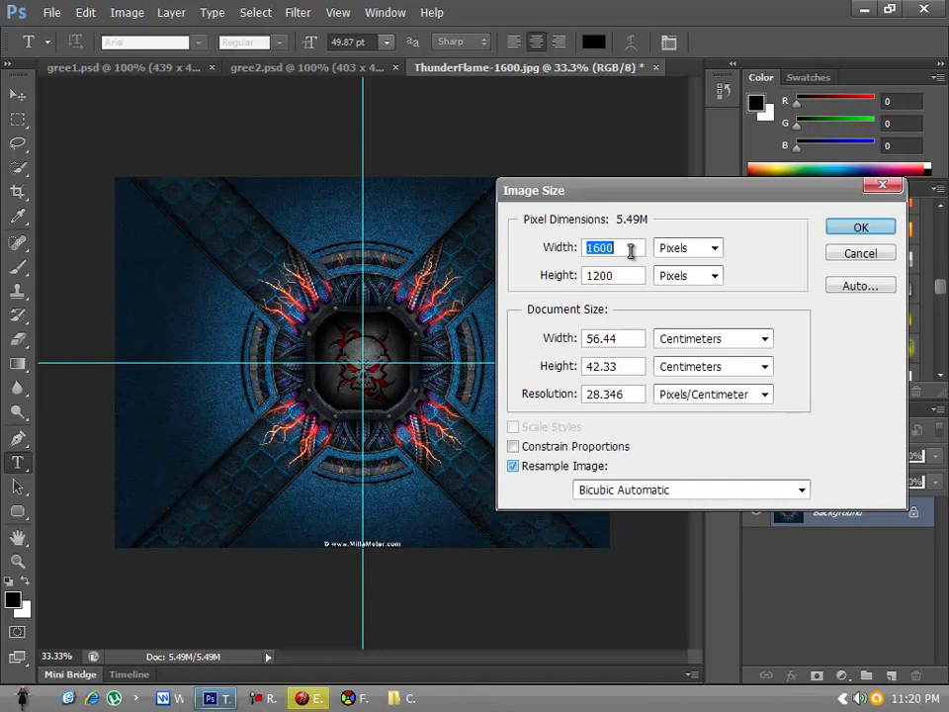
{"action": "left_click_drag", "start_coordinate": [626, 248], "coordinate": [563, 255]}
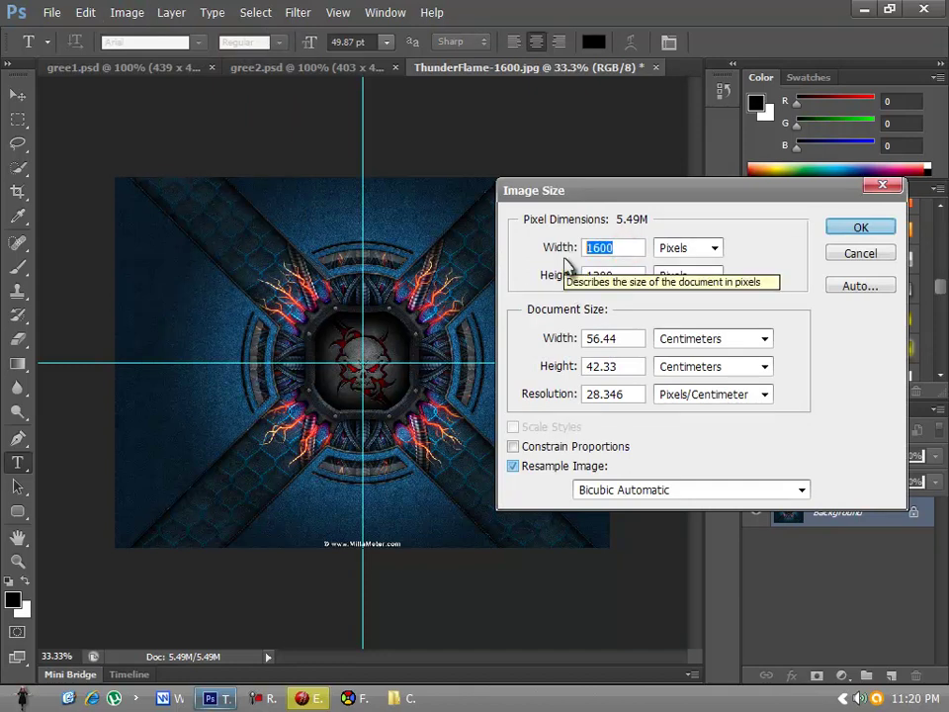
{"action": "type", "text": "8"}
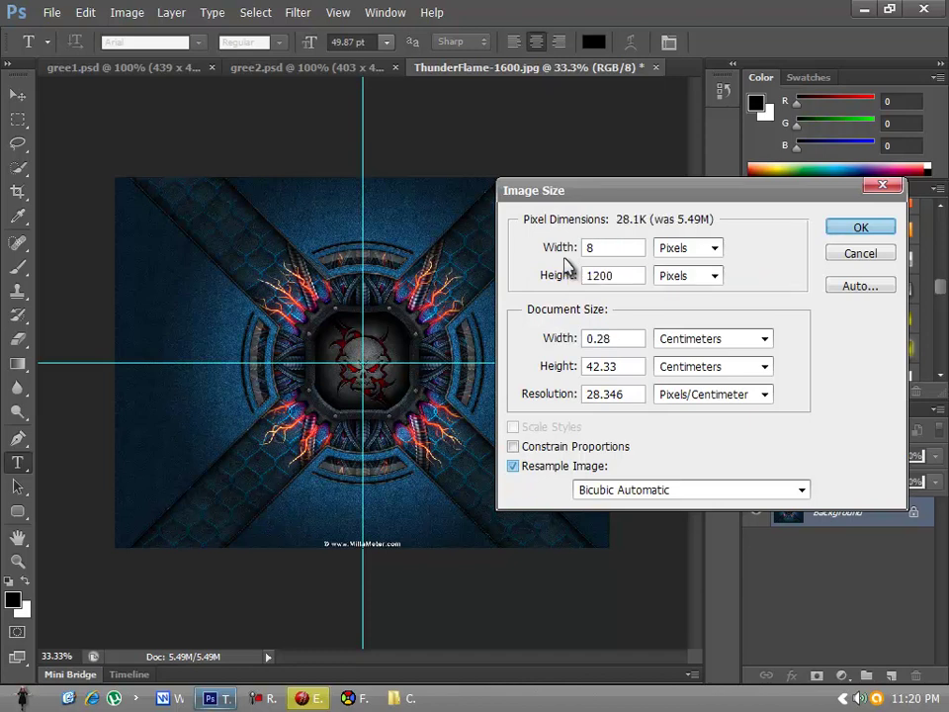
{"action": "type", "text": "42"}
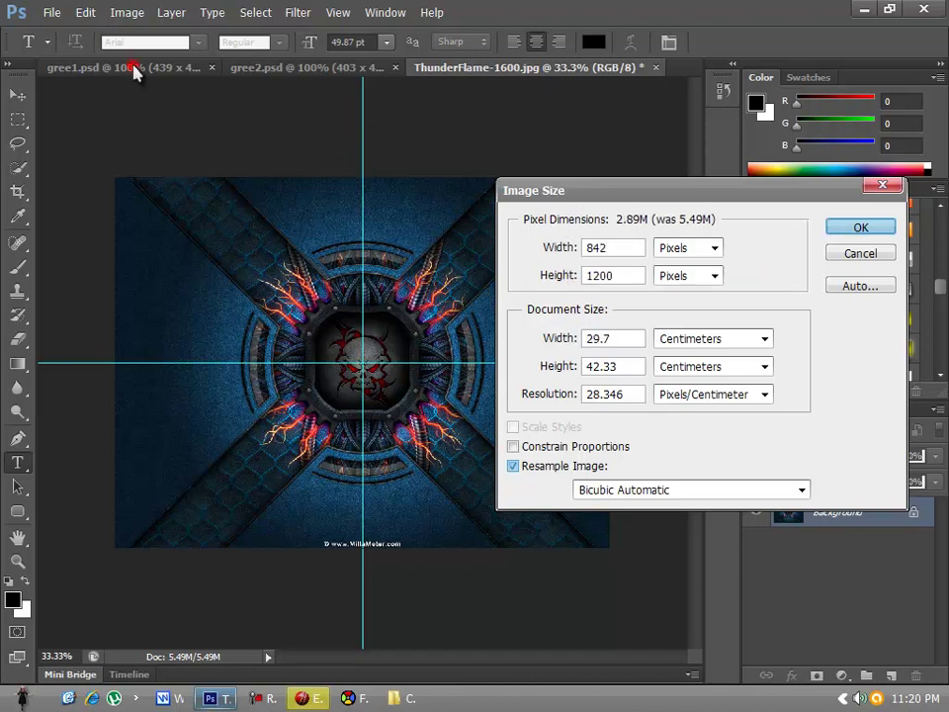
{"action": "double_click", "coordinate": [627, 269]}
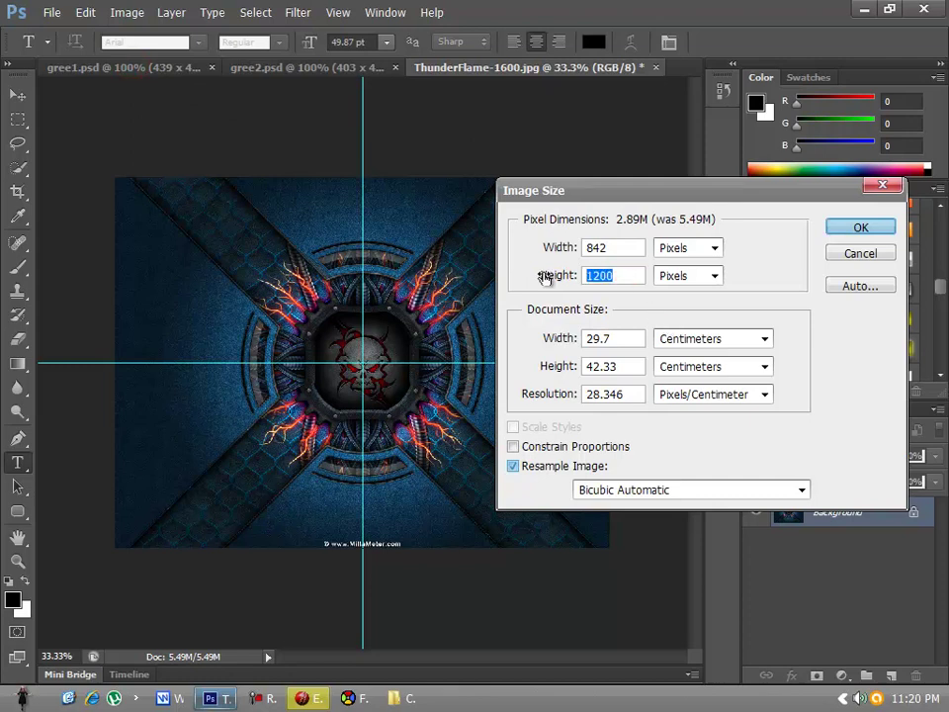
{"action": "type", "text": "402"}
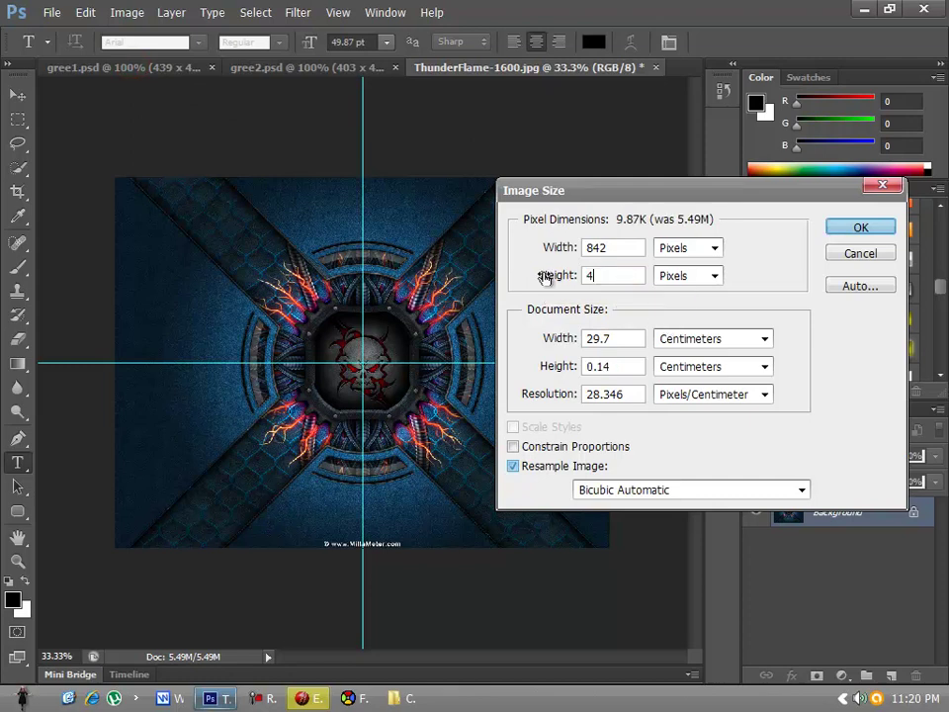
{"action": "left_click", "coordinate": [890, 228]}
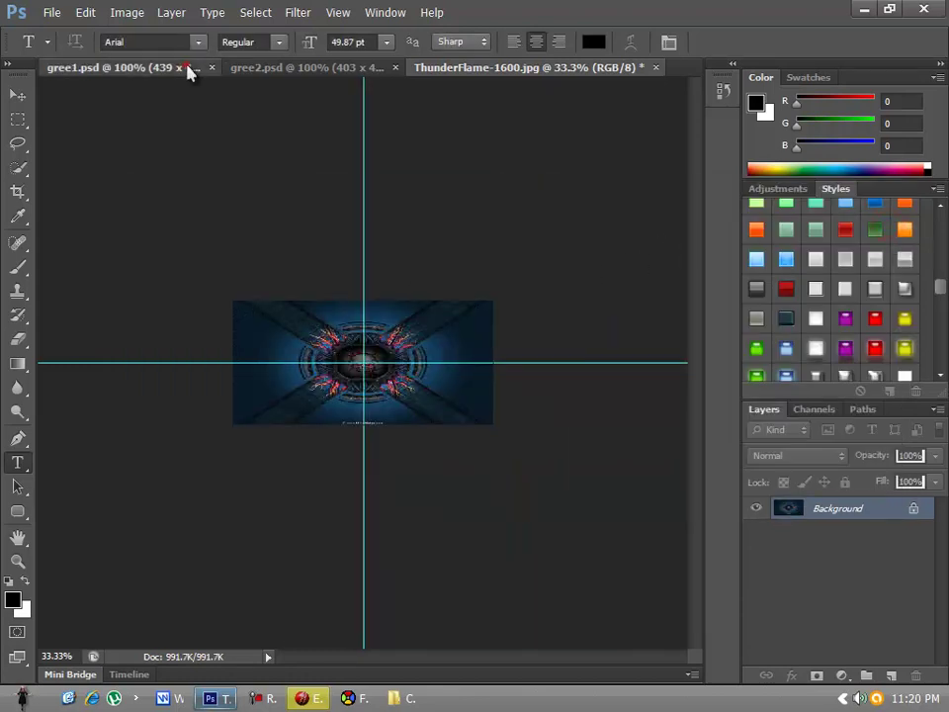
- Check the width and height numbers in the gree1.psd and gree2.psd labels against the resized ThunderFlame-1600.jpg
{"action": "left_click", "coordinate": [190, 67]}
{"action": "left_click_drag", "start_coordinate": [348, 354], "coordinate": [286, 356]}
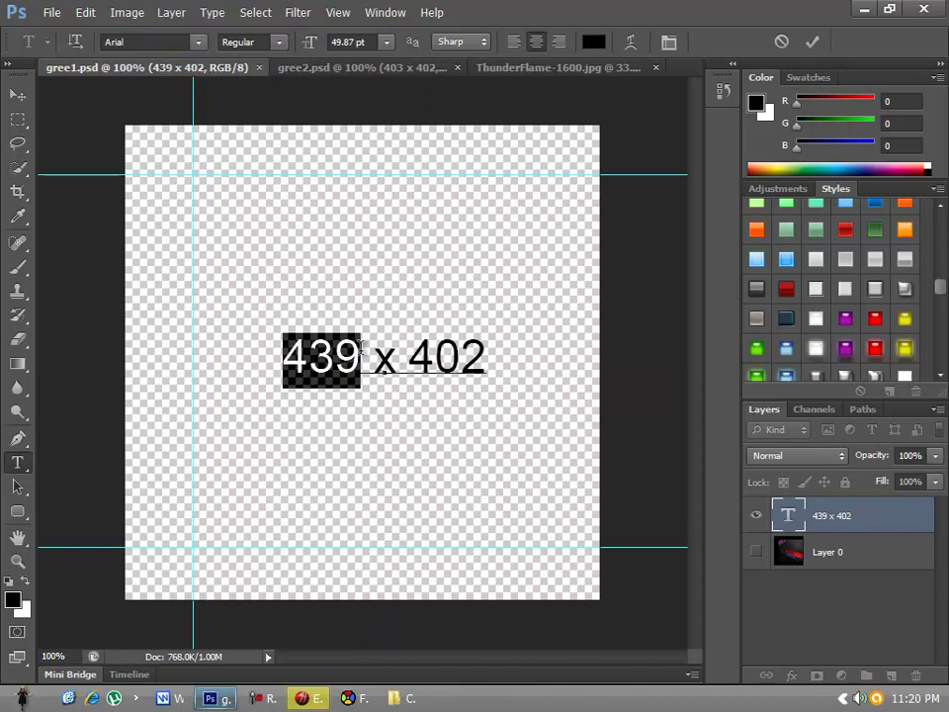
{"action": "left_click", "coordinate": [362, 67]}
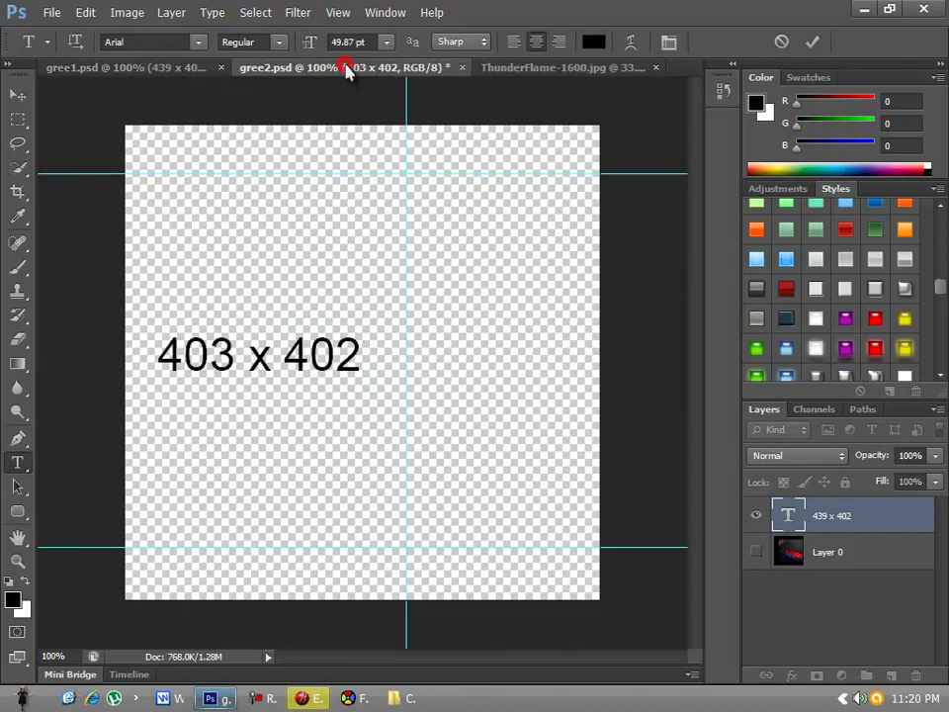
{"action": "left_click", "coordinate": [250, 375]}
{"action": "left_click_drag", "start_coordinate": [234, 366], "coordinate": [165, 364]}
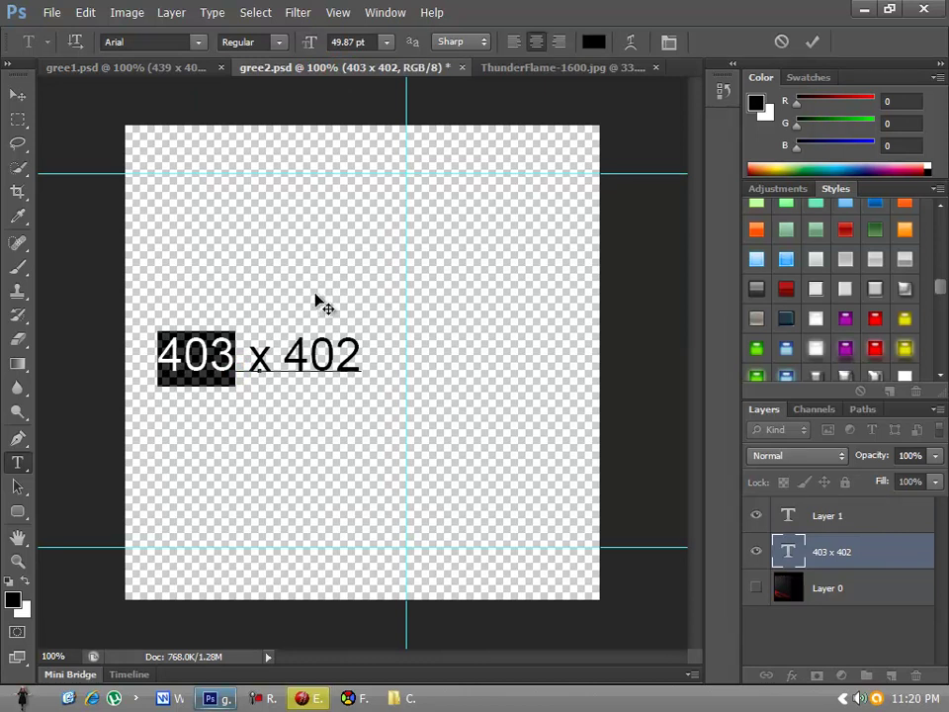
{"action": "left_click", "coordinate": [551, 70]}
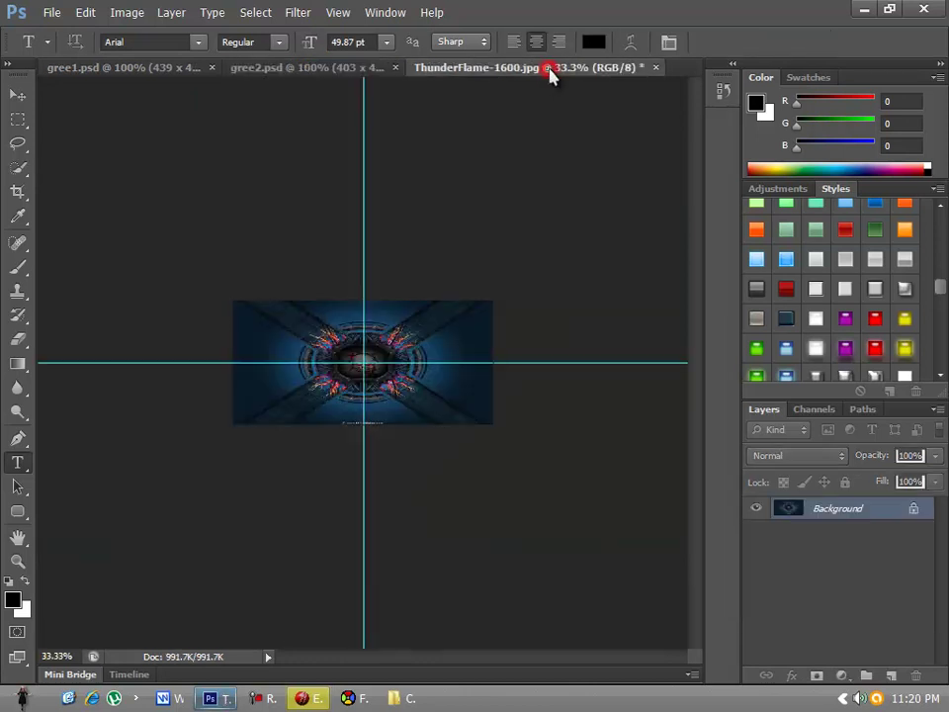
{"action": "left_click", "coordinate": [123, 67]}
{"action": "left_click_drag", "start_coordinate": [409, 360], "coordinate": [489, 358]}
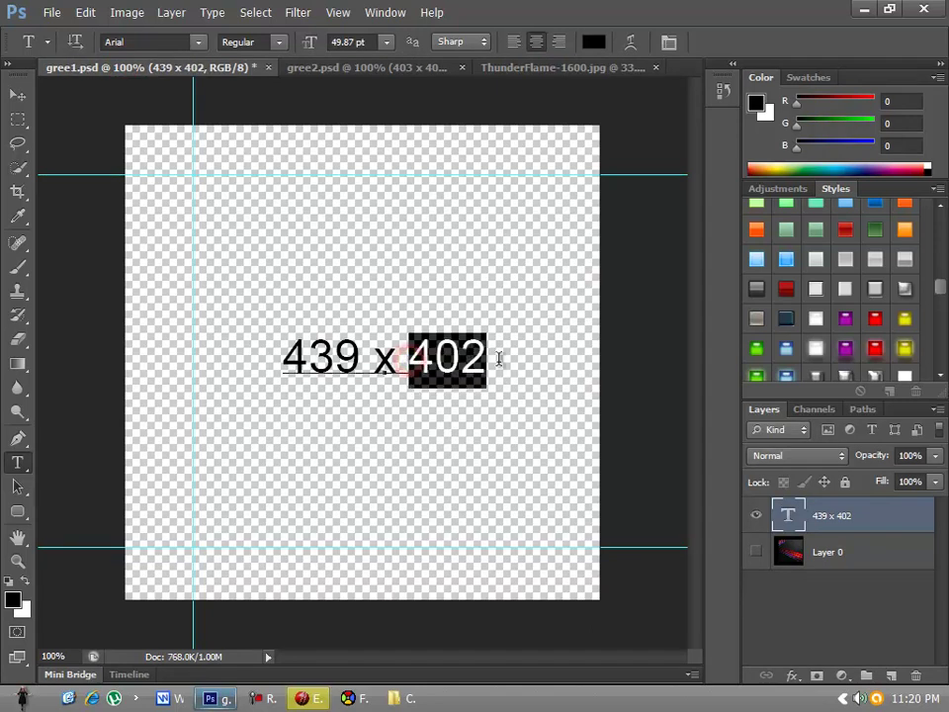
{"action": "left_click", "coordinate": [326, 68]}
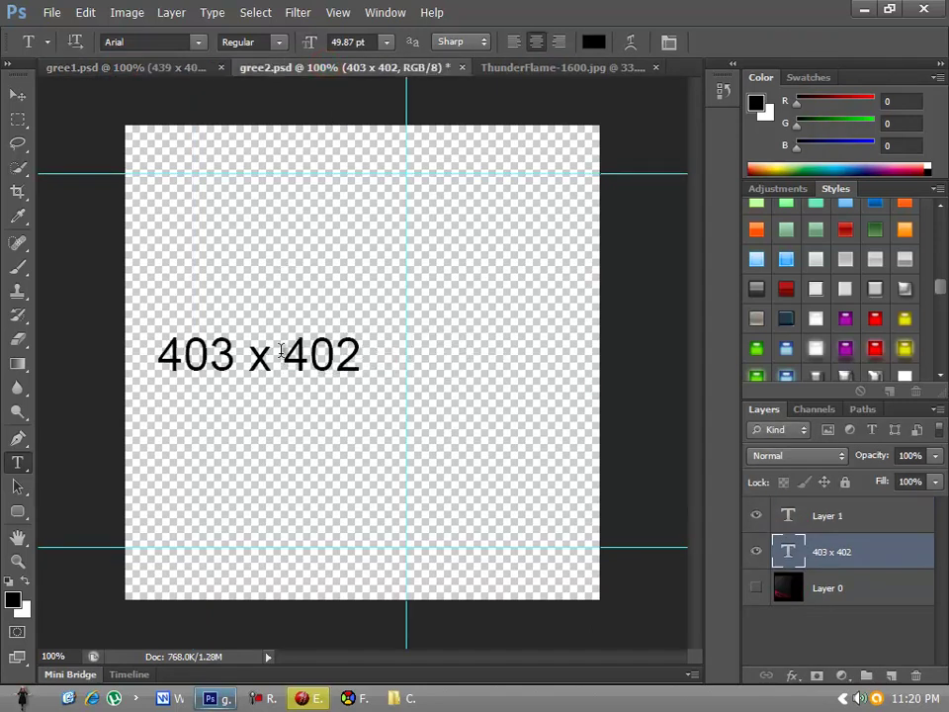
{"action": "left_click_drag", "start_coordinate": [281, 350], "coordinate": [362, 354]}
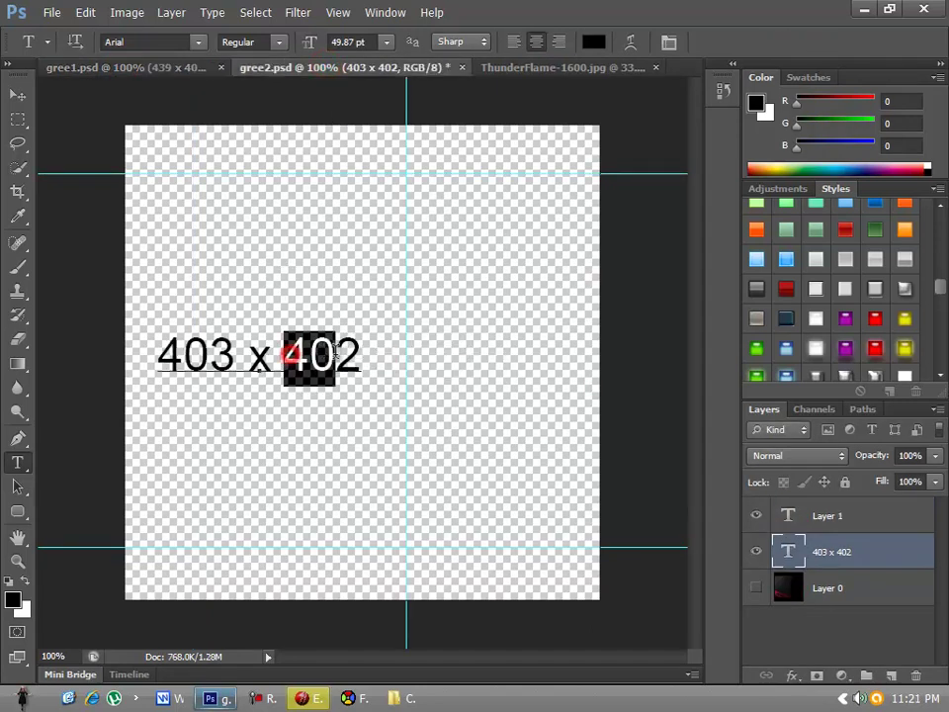
- Move the resized flame image into gree1.psd, aligning its upper-left corner with the vertical and upper horizontal guides
{"action": "left_click", "coordinate": [519, 67]}
{"action": "left_click", "coordinate": [18, 96]}
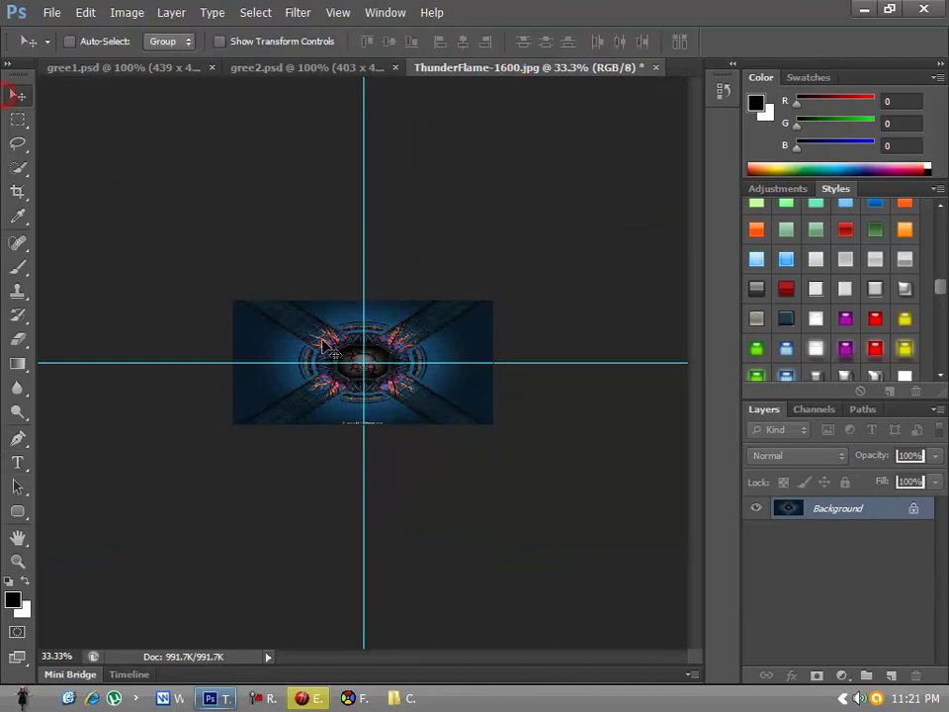
{"action": "left_click_drag", "start_coordinate": [247, 259], "coordinate": [450, 297]}
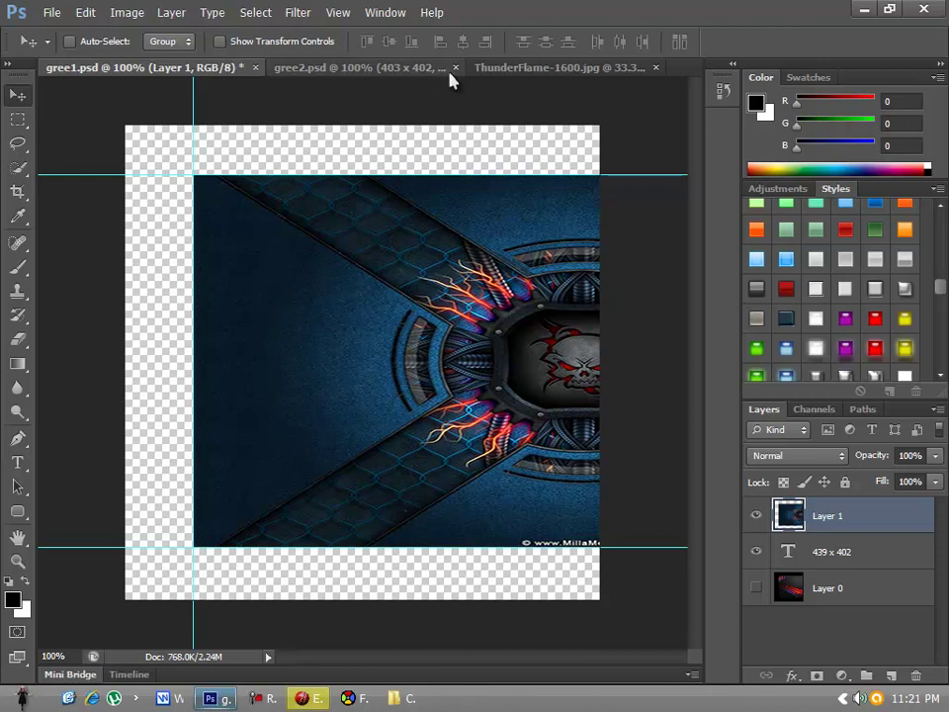
- Move the flame image into gree2.psd, aligning its right edge with the vertical guide and fitting it between the horizontal guides
{"action": "left_click", "coordinate": [508, 67]}
{"action": "left_click_drag", "start_coordinate": [402, 324], "coordinate": [399, 208]}
{"action": "left_click_drag", "start_coordinate": [319, 314], "coordinate": [183, 270]}
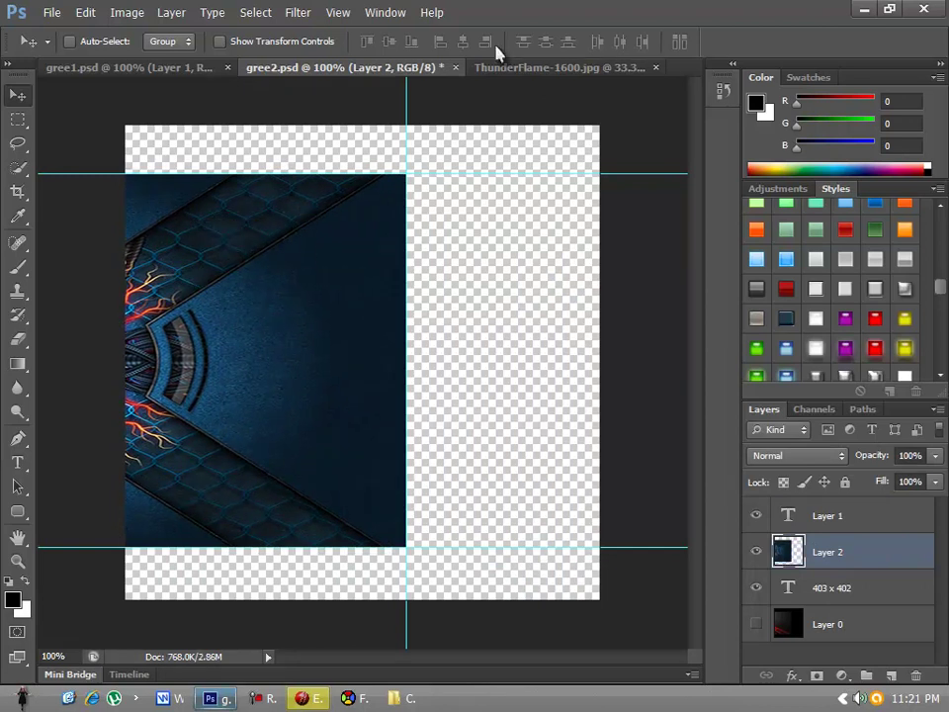
- Save gree2 as a PNG on the Desktop with smallest compression and no interlacing, and close gree2.psd without saving changes
{"action": "left_click", "coordinate": [49, 14]}
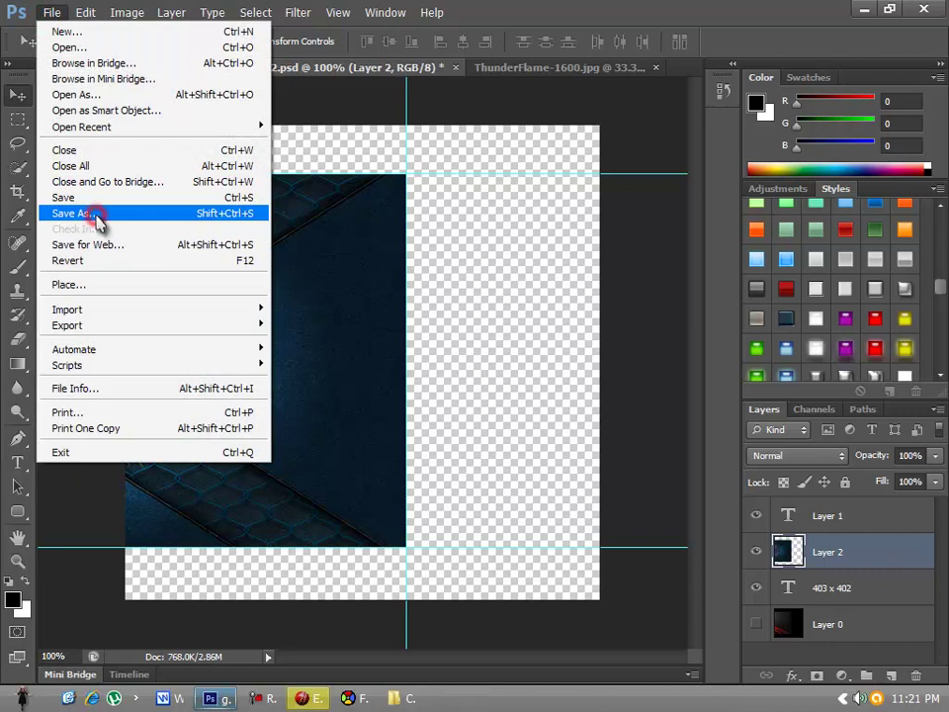
{"action": "left_click", "coordinate": [79, 214]}
{"action": "left_click", "coordinate": [267, 193]}
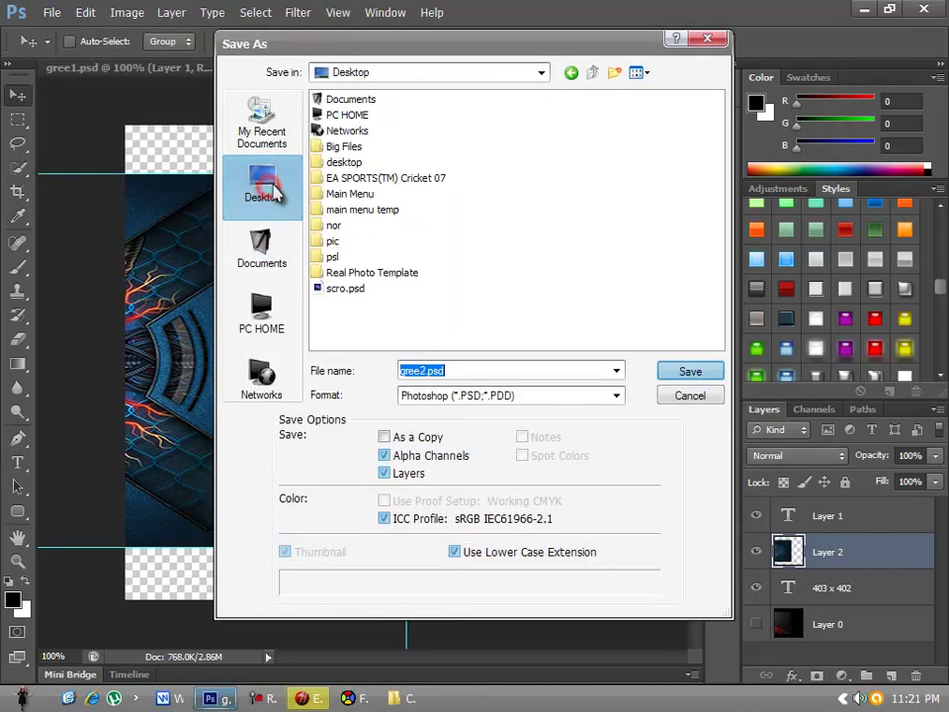
{"action": "left_click", "coordinate": [513, 397]}
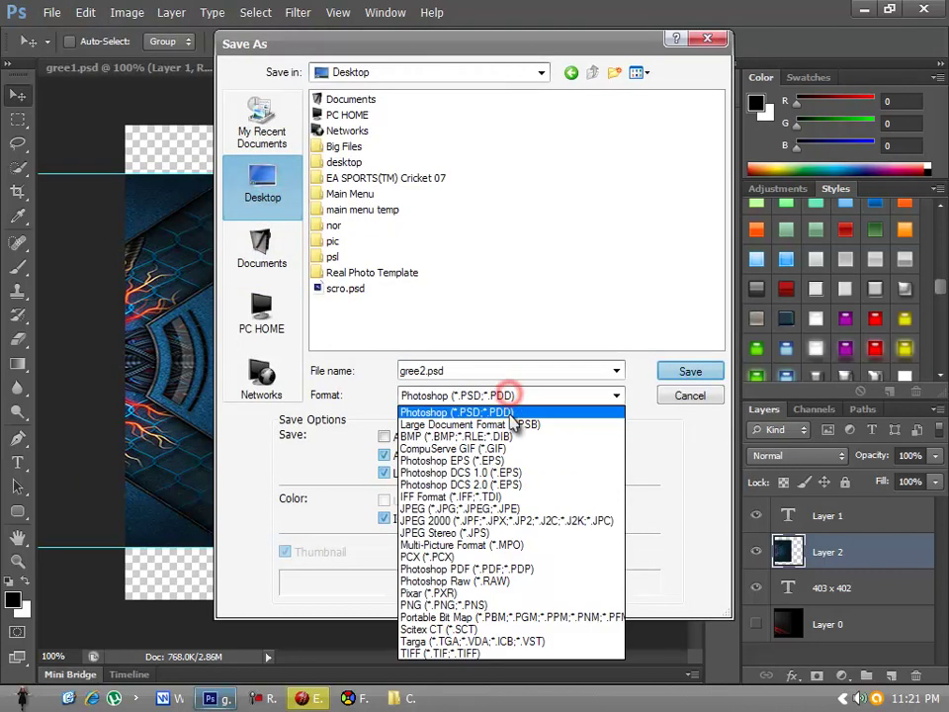
{"action": "left_click", "coordinate": [478, 605]}
{"action": "left_click", "coordinate": [684, 373]}
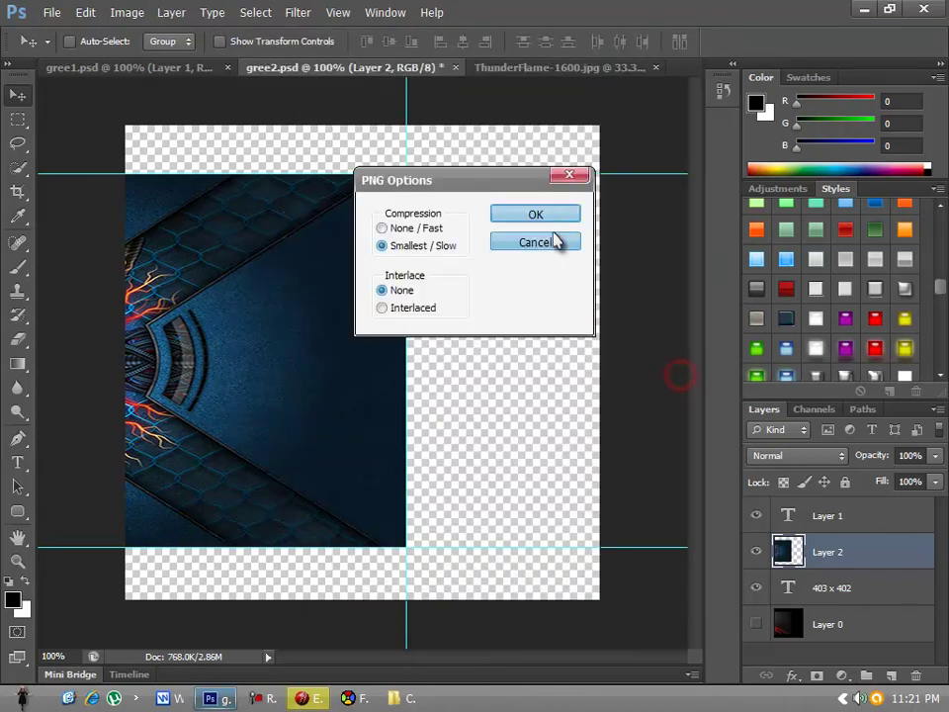
{"action": "left_click", "coordinate": [551, 219]}
{"action": "left_click", "coordinate": [455, 69]}
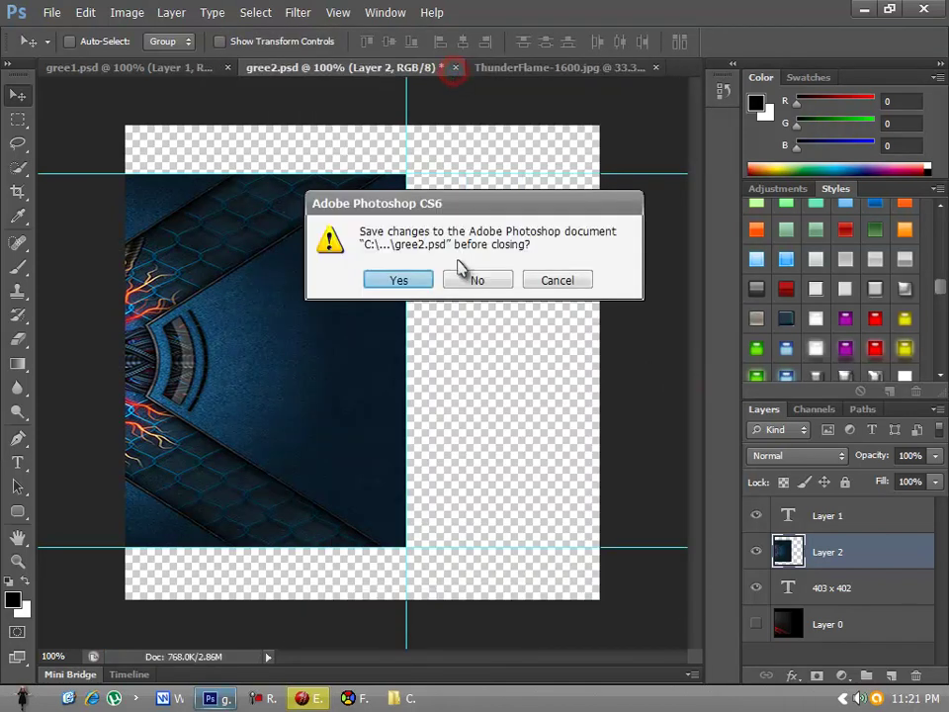
{"action": "left_click", "coordinate": [463, 278]}
- Save gree1 as gree1.png on the Desktop with smallest compression and no interlacing
{"action": "left_click", "coordinate": [143, 69]}
{"action": "left_click", "coordinate": [51, 11]}
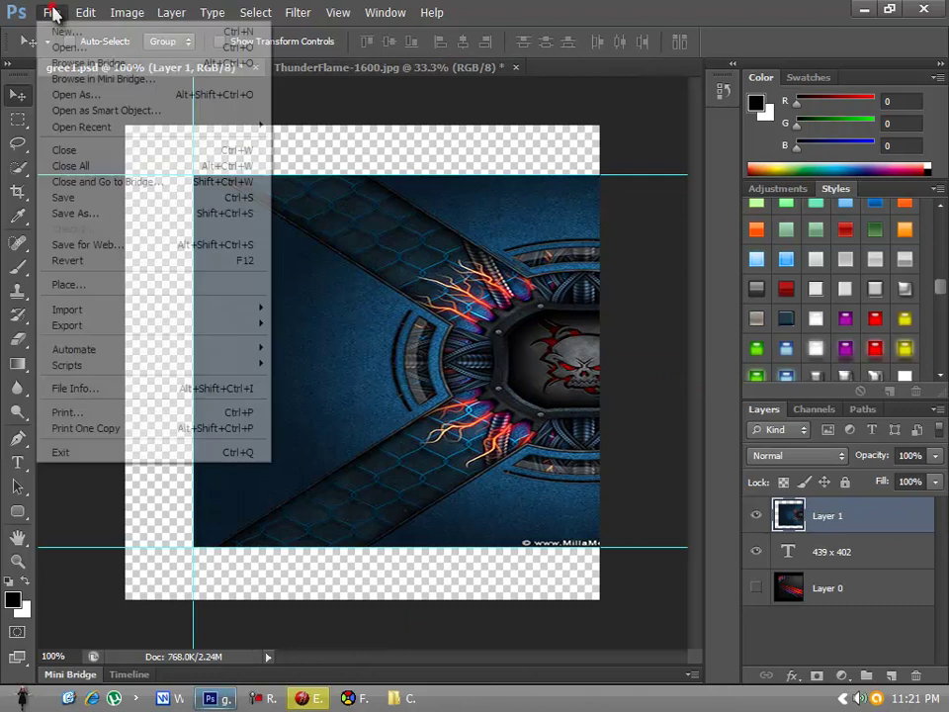
{"action": "left_click", "coordinate": [99, 208]}
{"action": "left_click", "coordinate": [558, 399]}
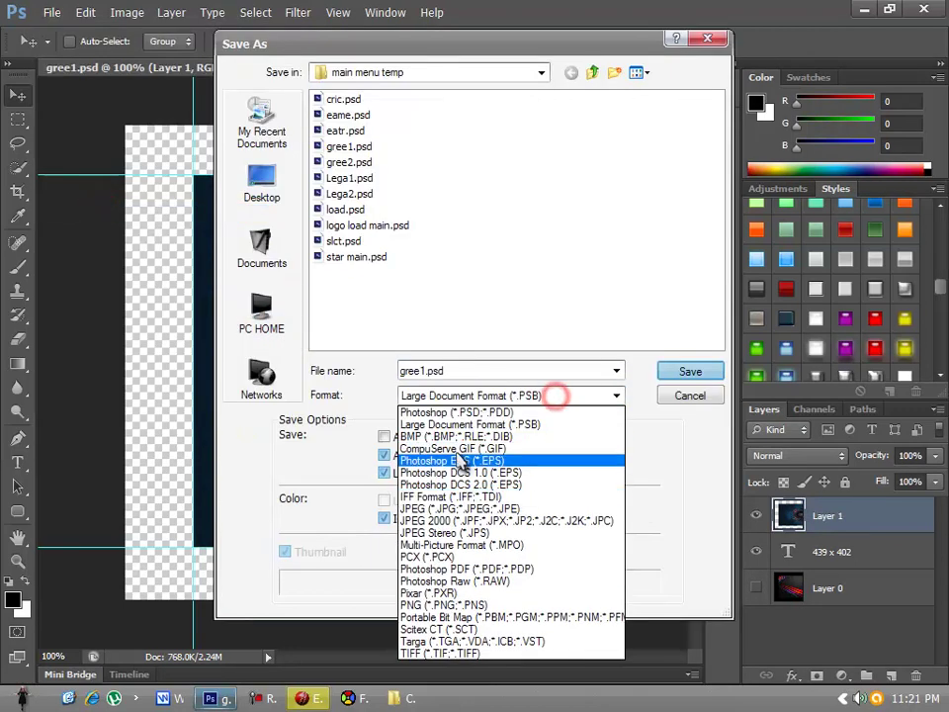
{"action": "left_click", "coordinate": [410, 543]}
{"action": "left_click", "coordinate": [261, 183]}
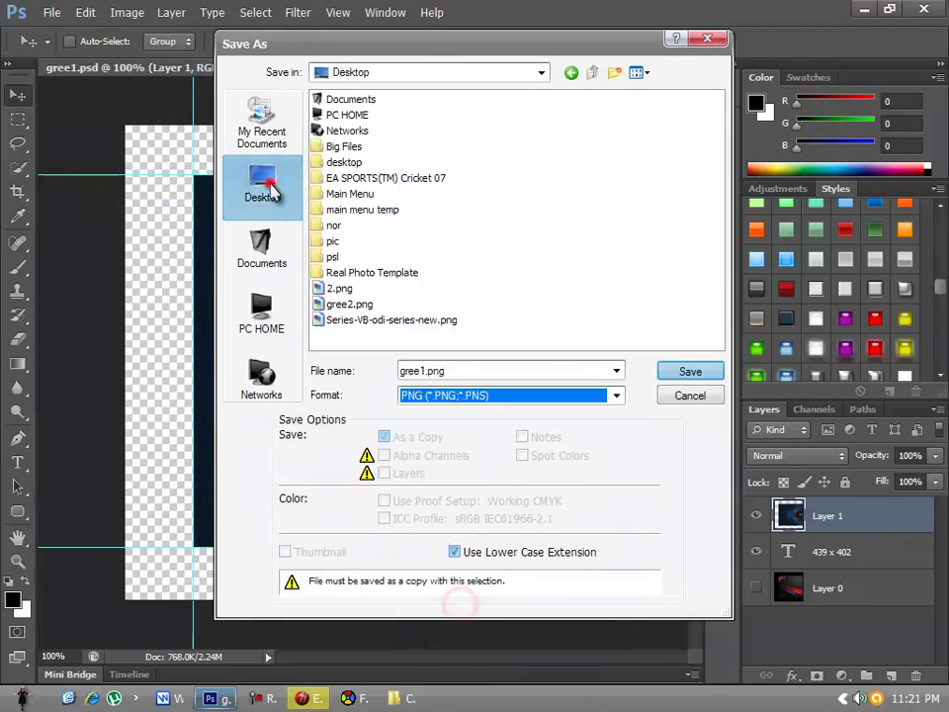
{"action": "left_click", "coordinate": [690, 372]}
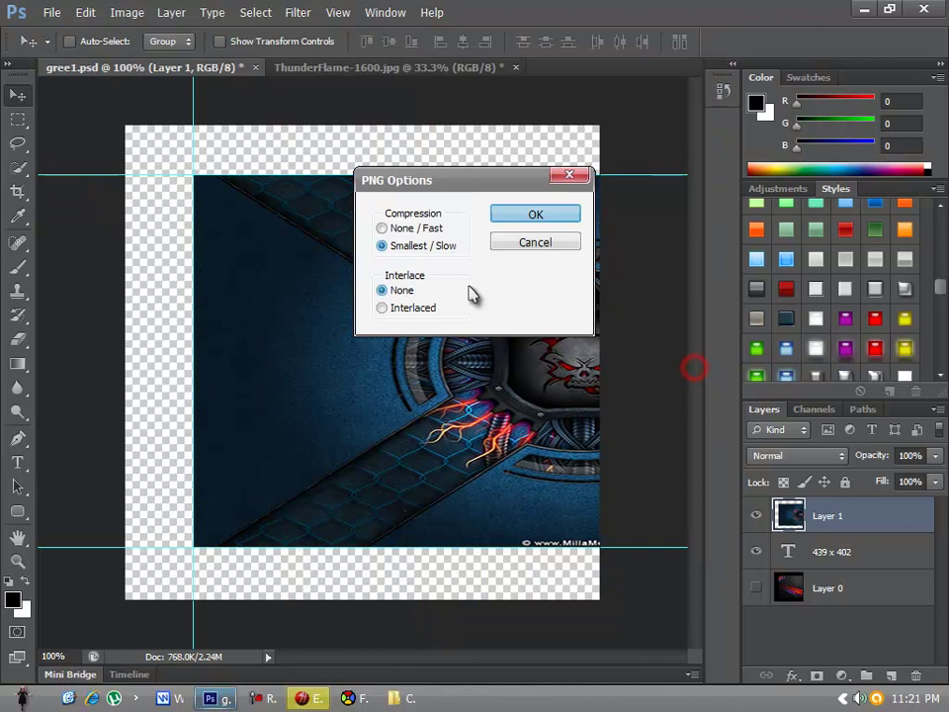
{"action": "left_click", "coordinate": [522, 215]}
- Close gree1.psd and ThunderFlame-1600.jpg without saving changes, and switch back to FshEd
{"action": "left_click", "coordinate": [255, 67]}
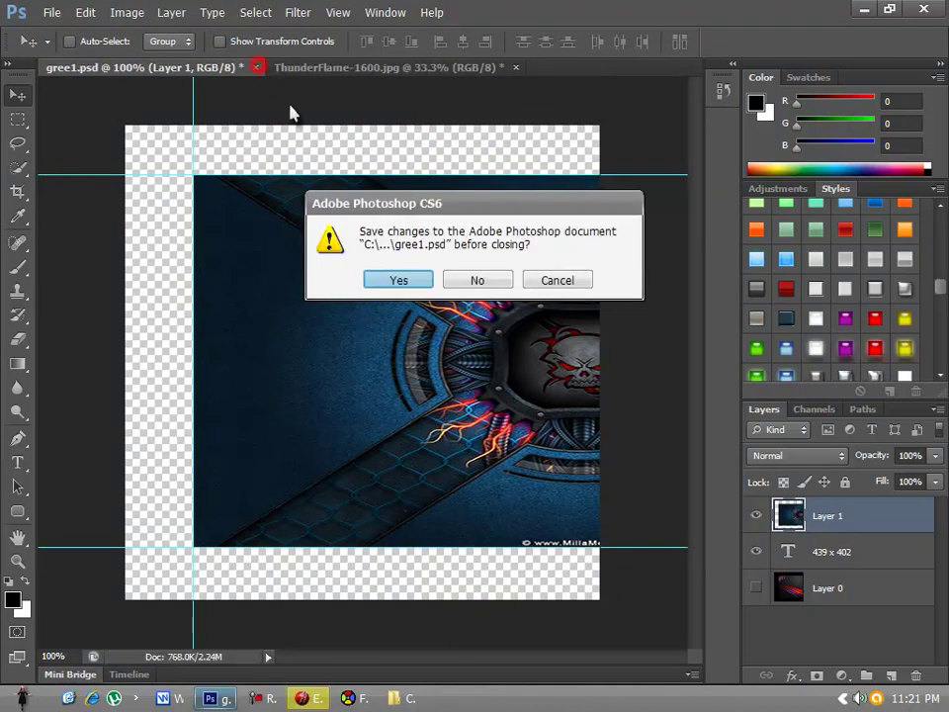
{"action": "left_click", "coordinate": [455, 279]}
{"action": "left_click", "coordinate": [287, 68]}
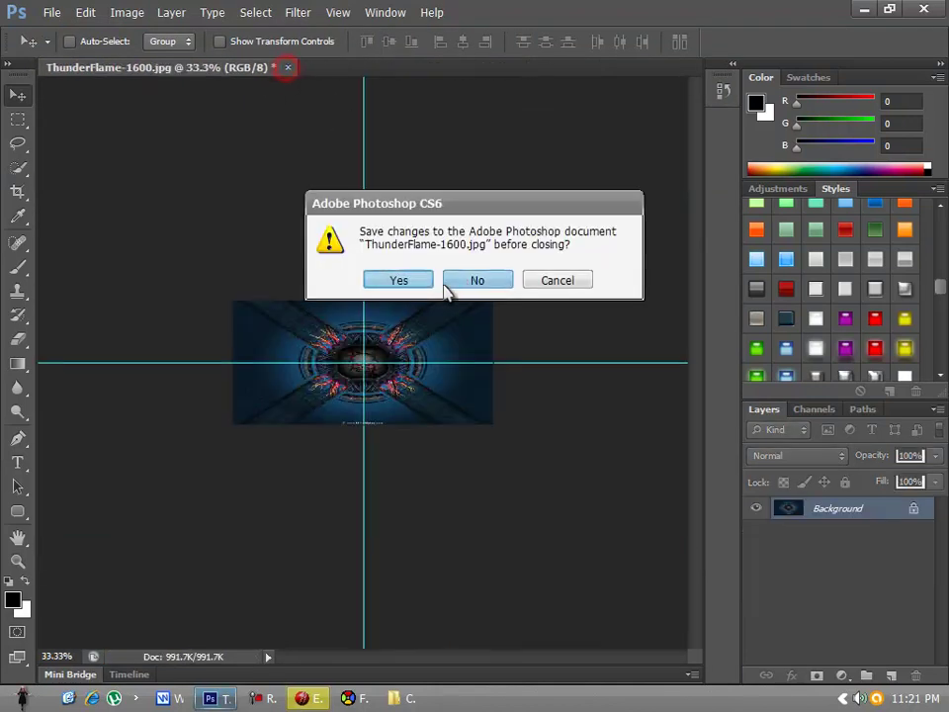
{"action": "left_click", "coordinate": [455, 279]}
{"action": "left_click", "coordinate": [859, 12]}
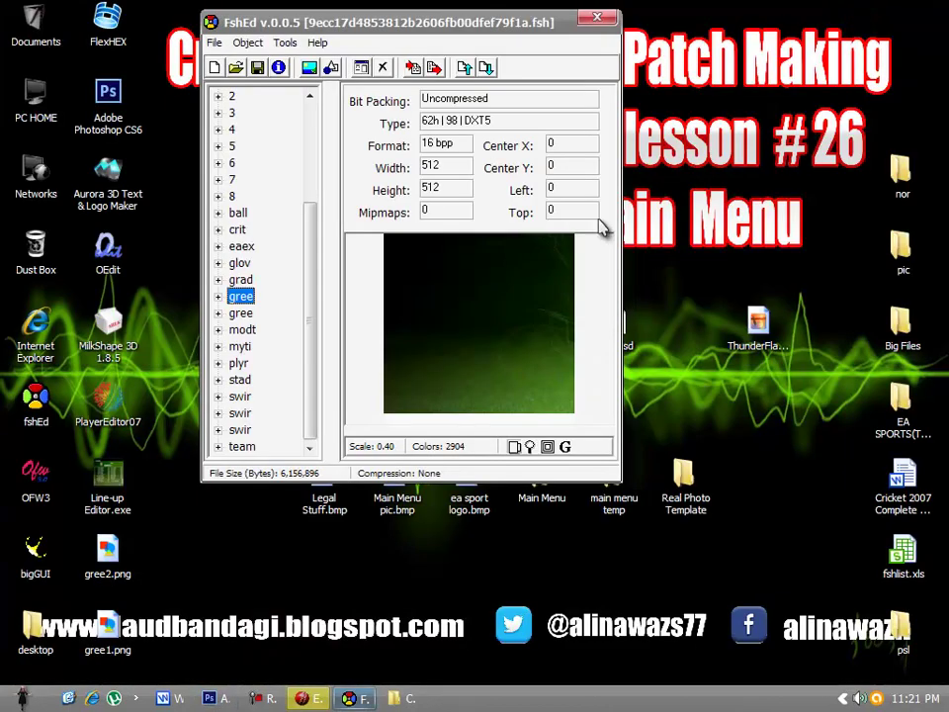
- Replace the first gree entry's graphic with gree1.png from the Desktop using the Graphic Importer
{"action": "left_click_drag", "start_coordinate": [457, 20], "coordinate": [530, 111]}
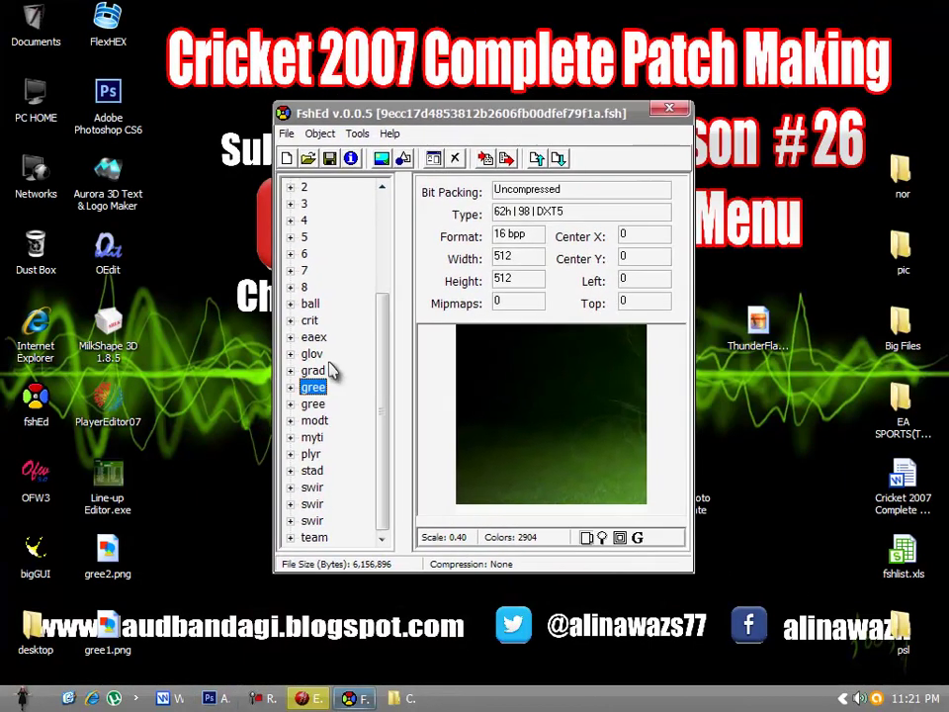
{"action": "left_click", "coordinate": [312, 388]}
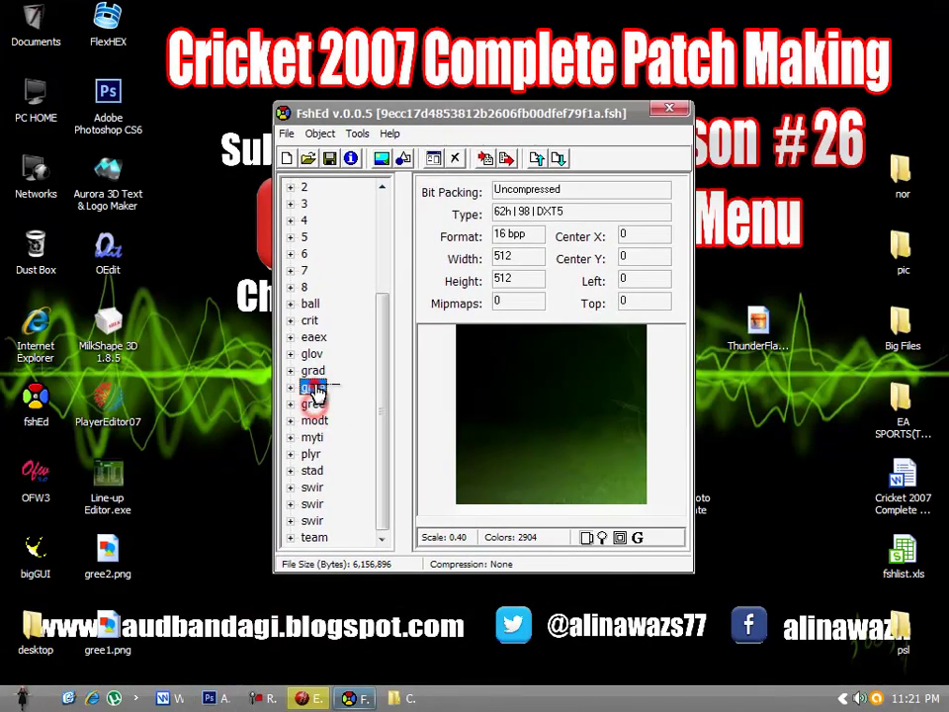
{"action": "left_click", "coordinate": [357, 134]}
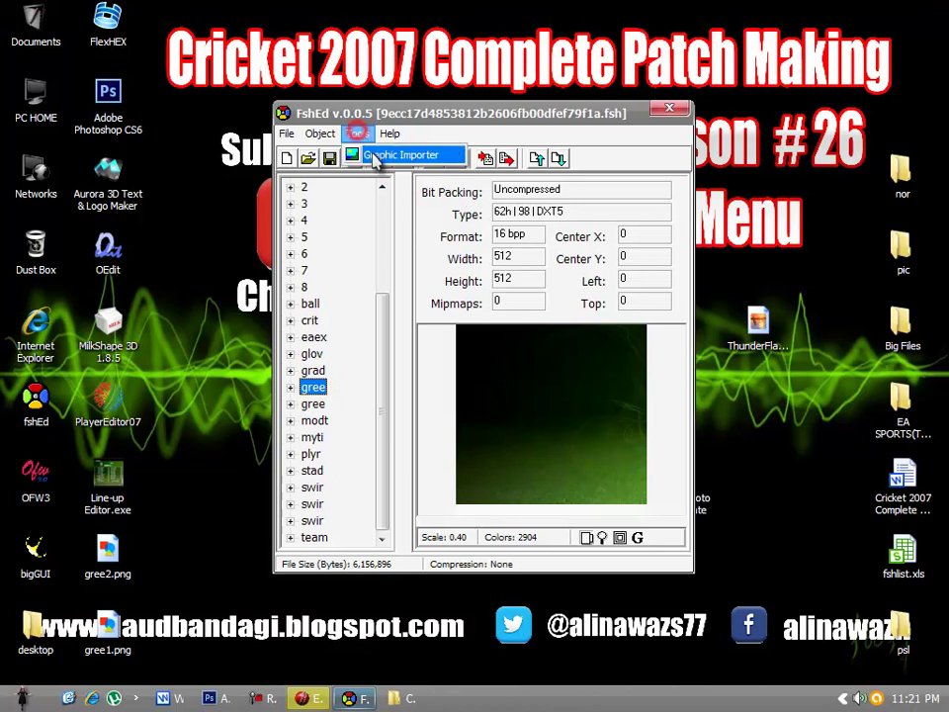
{"action": "left_click", "coordinate": [380, 150]}
{"action": "left_click", "coordinate": [494, 525]}
{"action": "left_click", "coordinate": [544, 476]}
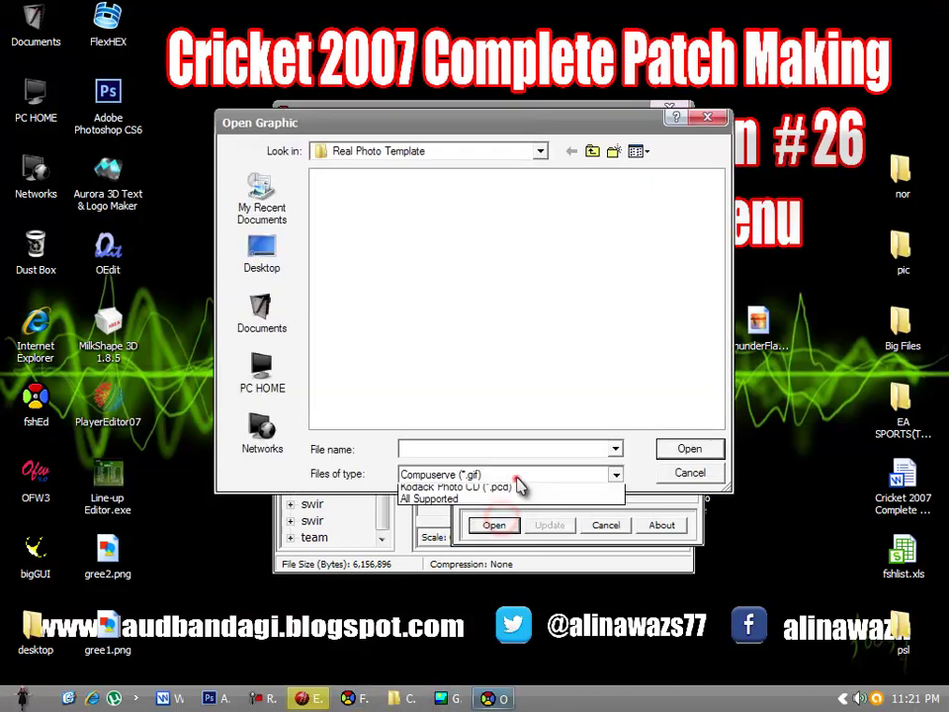
{"action": "left_click", "coordinate": [508, 523]}
{"action": "left_click", "coordinate": [262, 252]}
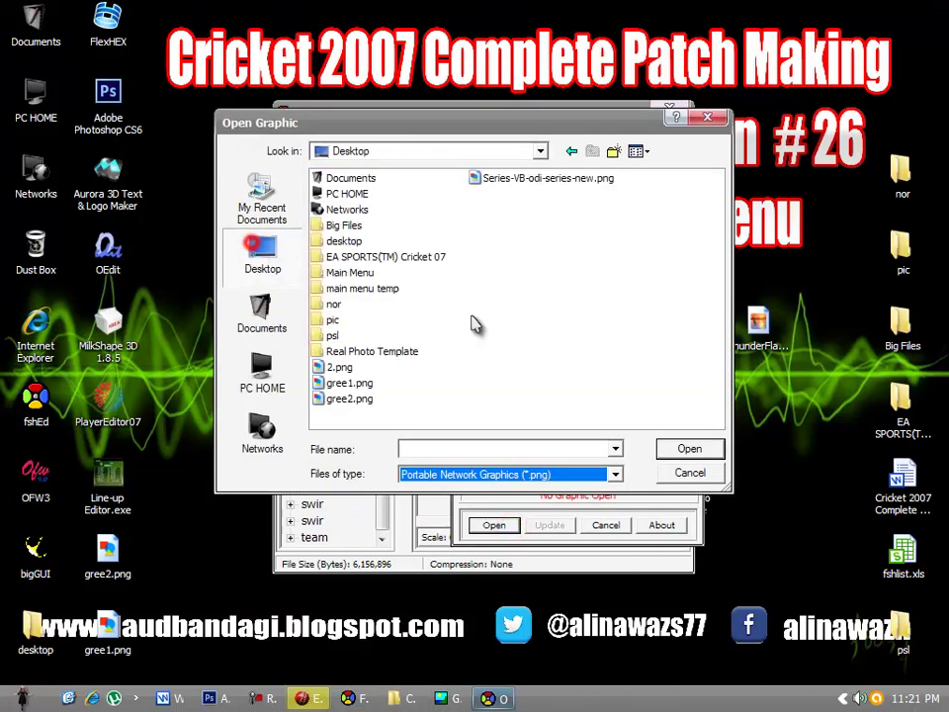
{"action": "left_click", "coordinate": [362, 384]}
{"action": "left_click", "coordinate": [689, 449]}
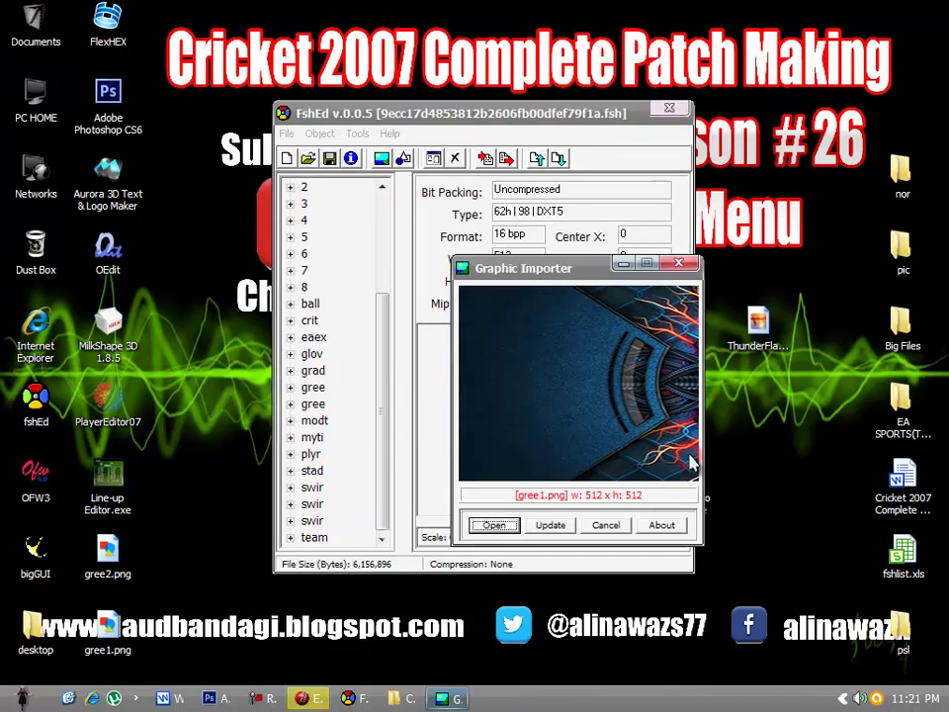
{"action": "left_click", "coordinate": [553, 524]}
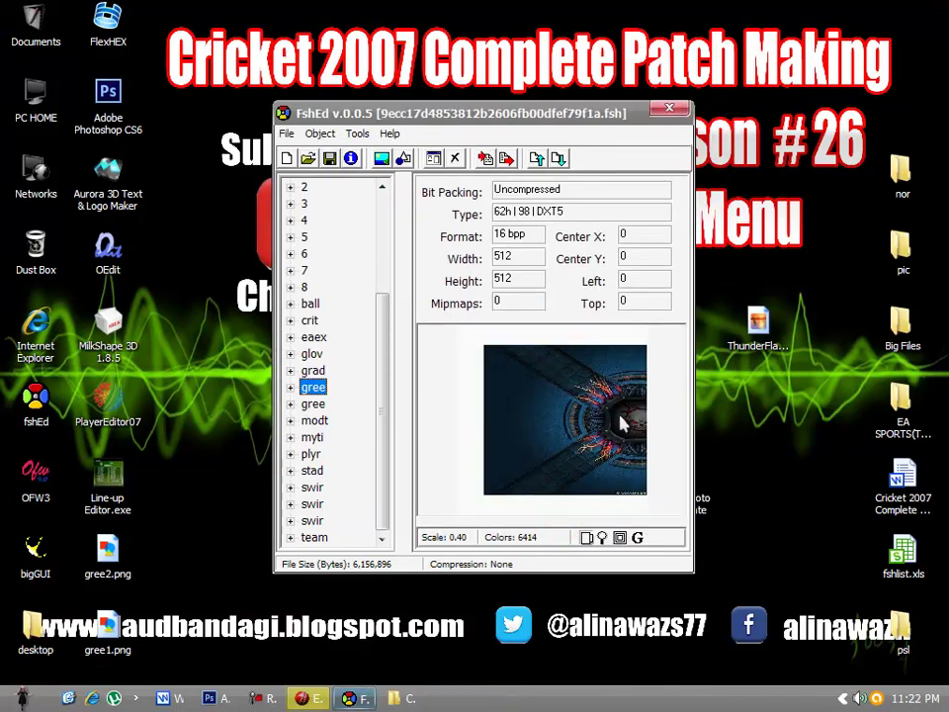
- Shift the second gree entry up one place and replace its graphic with gree2.png from the Desktop
{"action": "left_click", "coordinate": [318, 404]}
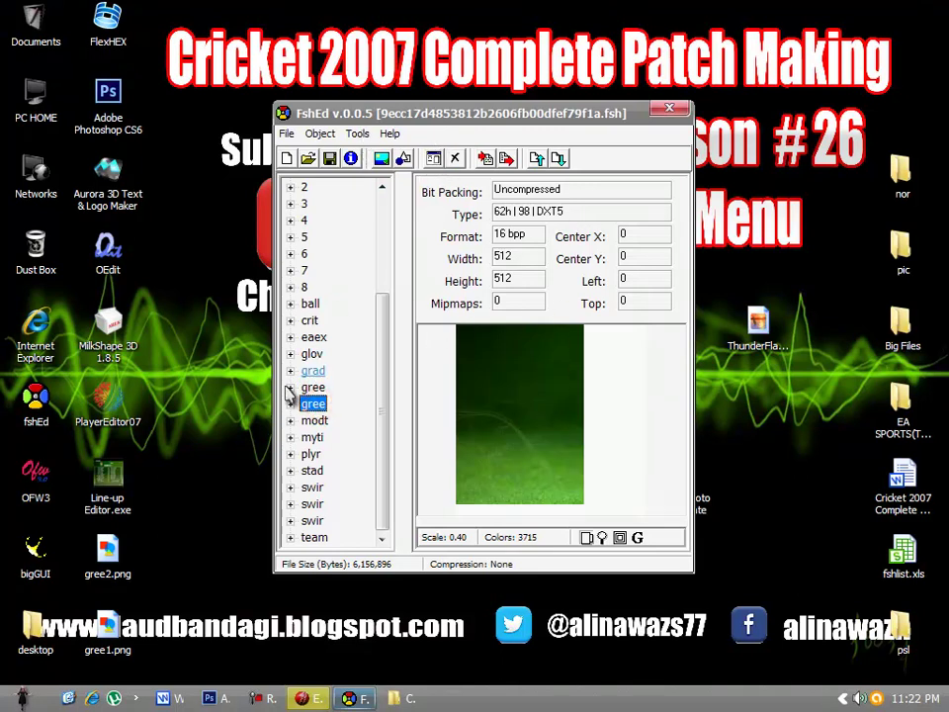
{"action": "left_click_drag", "start_coordinate": [312, 393], "coordinate": [323, 415]}
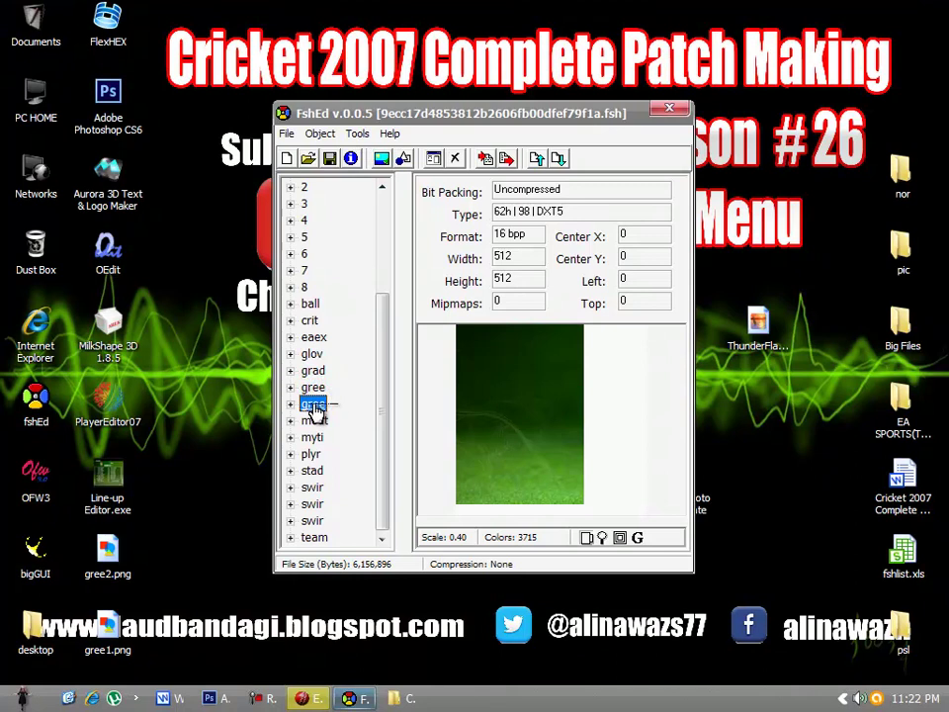
{"action": "left_click", "coordinate": [539, 159]}
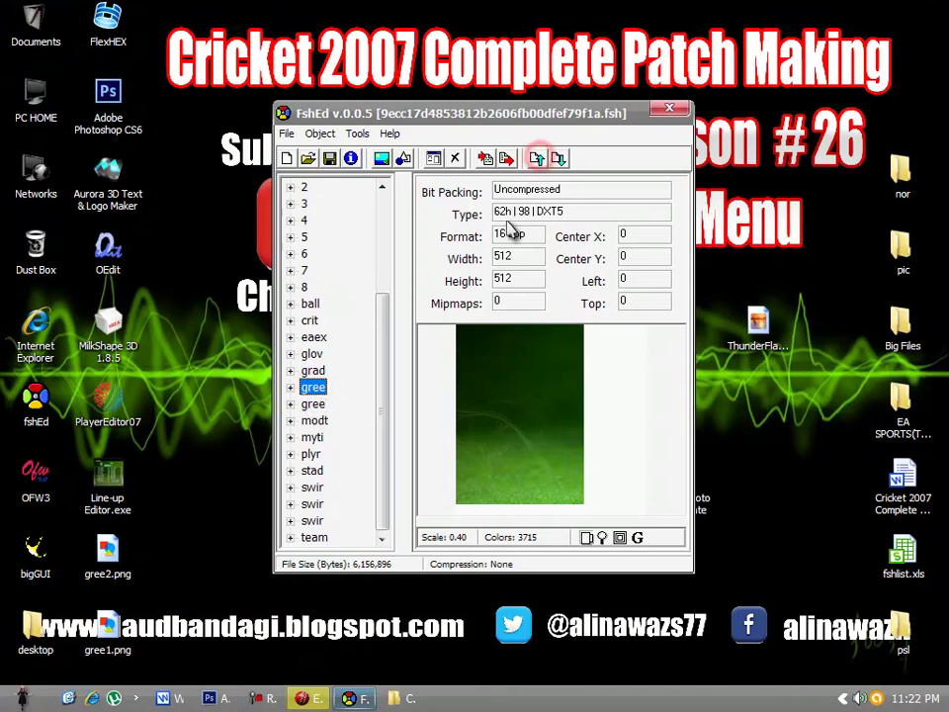
{"action": "left_click", "coordinate": [357, 135]}
{"action": "left_click", "coordinate": [387, 152]}
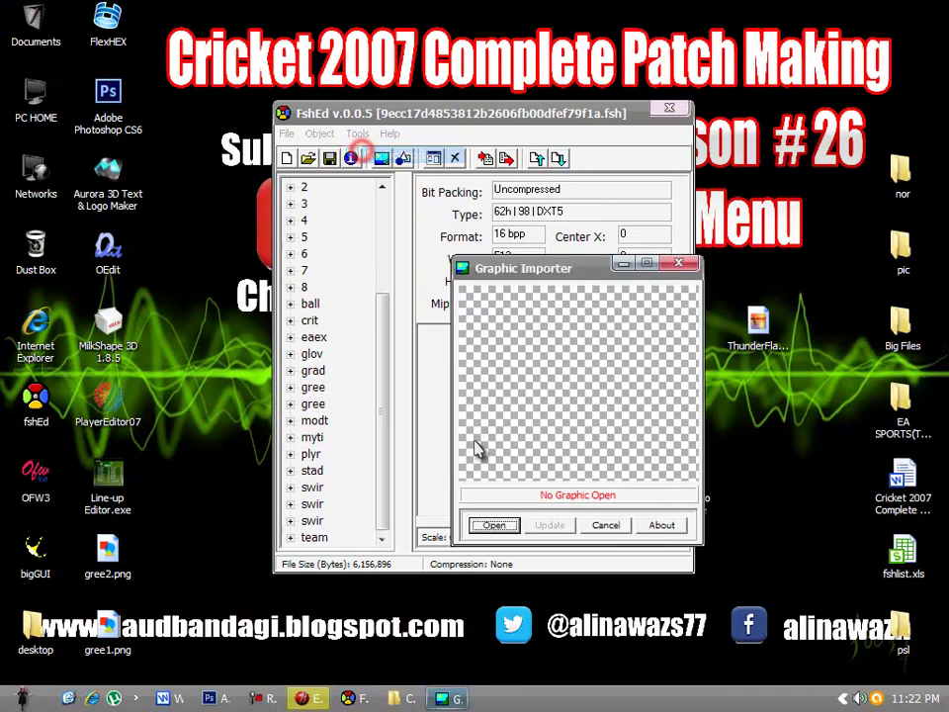
{"action": "left_click", "coordinate": [494, 525]}
{"action": "left_click", "coordinate": [555, 476]}
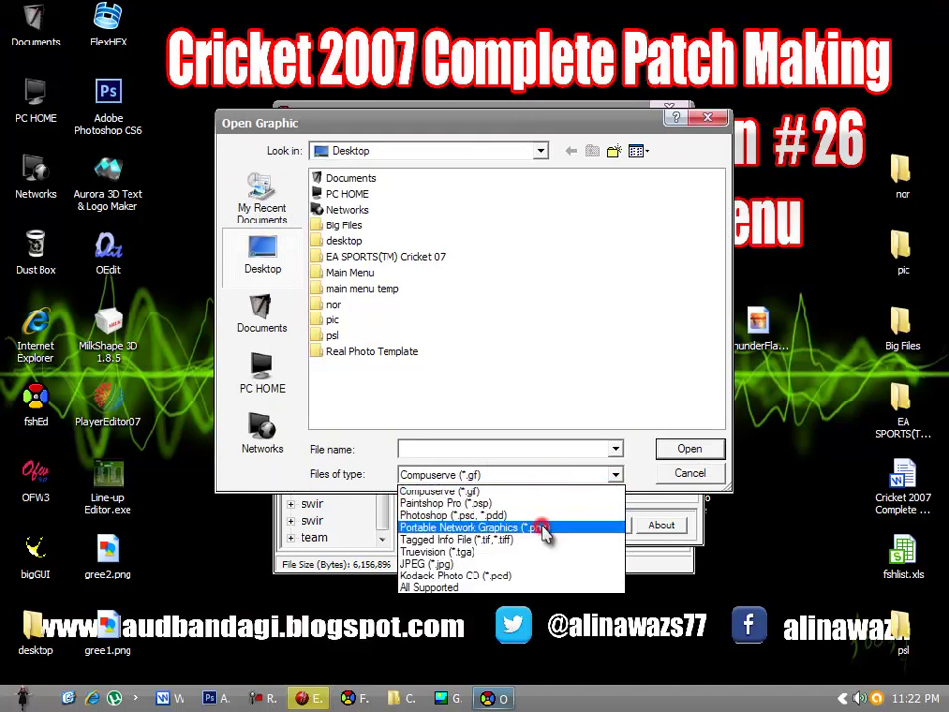
{"action": "left_click", "coordinate": [544, 530]}
{"action": "left_click", "coordinate": [351, 398]}
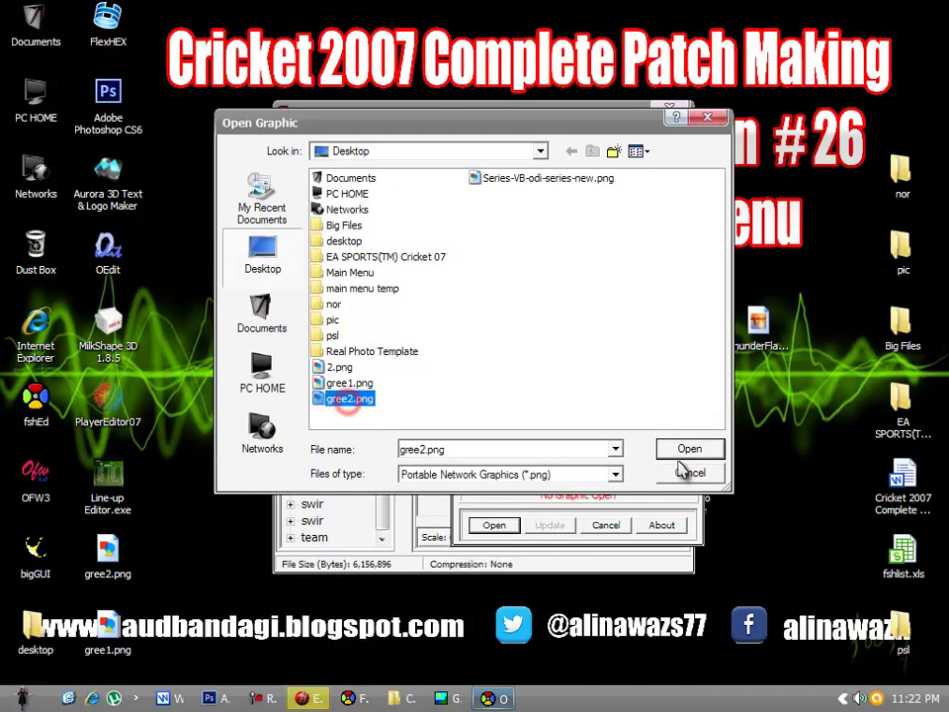
{"action": "left_click", "coordinate": [689, 449]}
{"action": "left_click", "coordinate": [551, 525]}
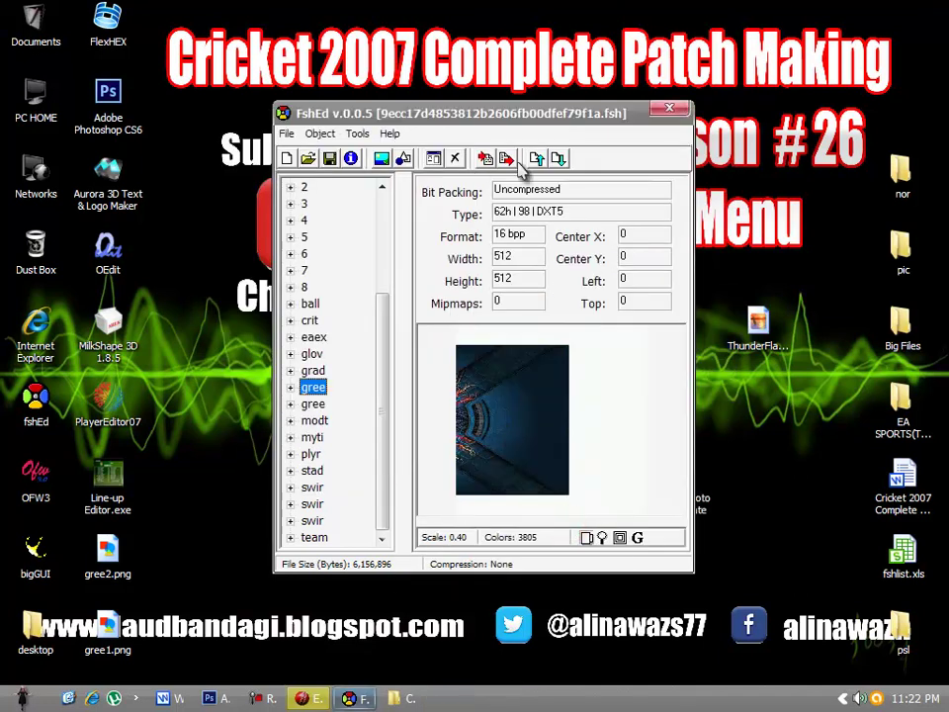
- Check the graphics of both gree entries and view the crit entry
{"action": "left_click", "coordinate": [316, 404]}
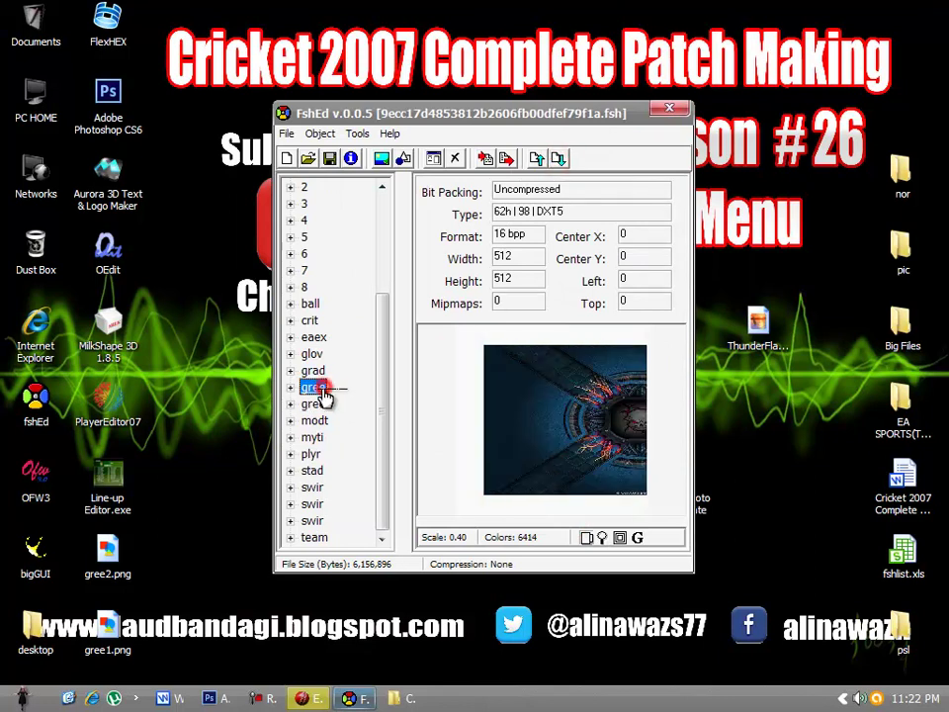
{"action": "left_click", "coordinate": [327, 387]}
{"action": "left_click", "coordinate": [327, 404]}
{"action": "left_click", "coordinate": [330, 388]}
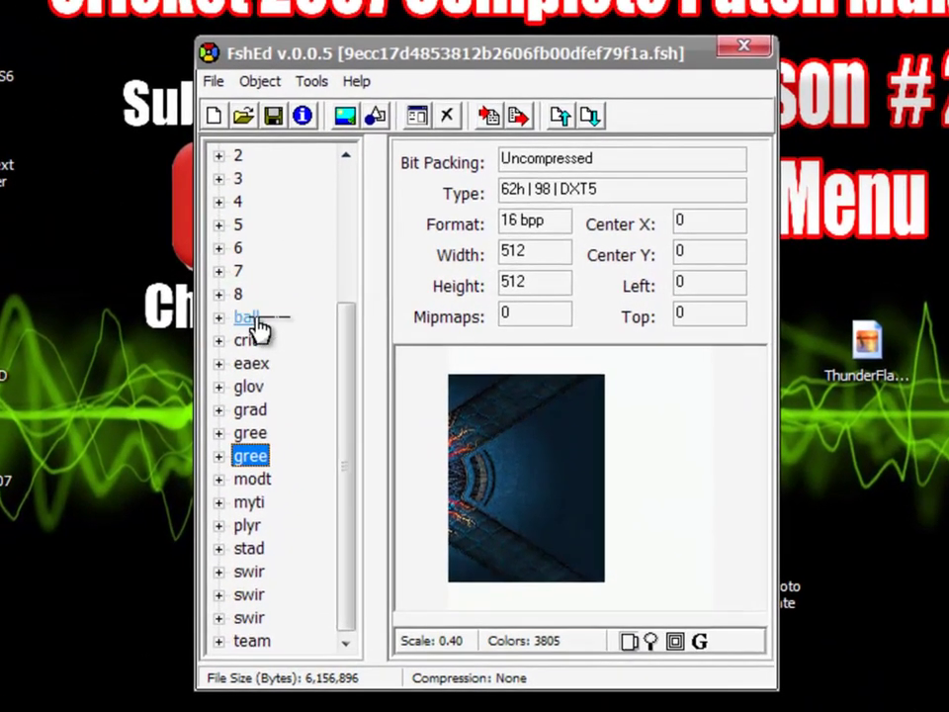
{"action": "left_click", "coordinate": [291, 343]}
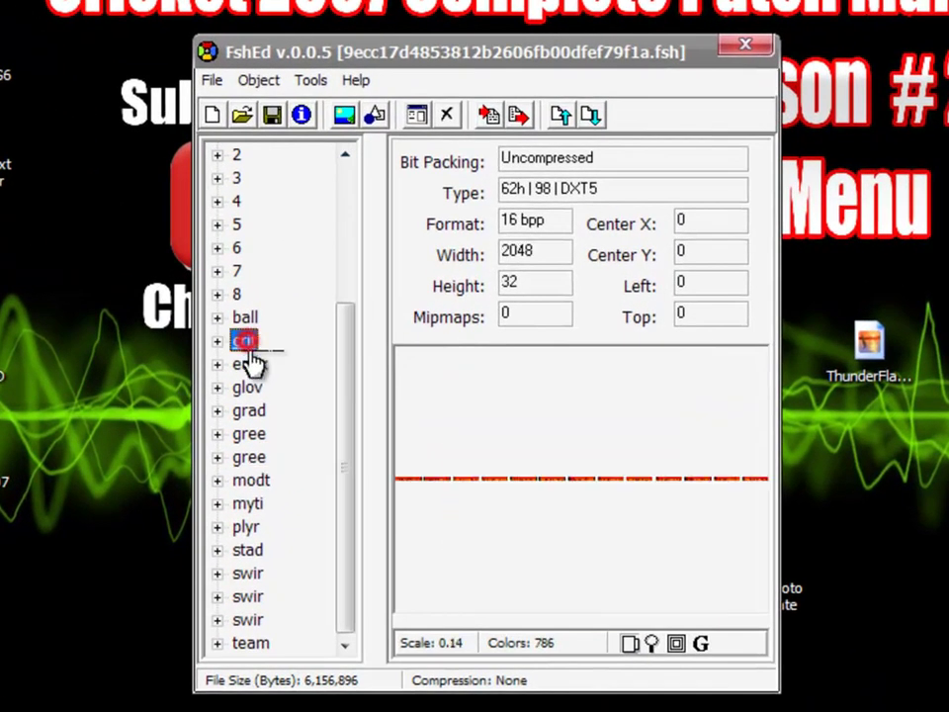
- Replace the modt entry's graphic with Simer.png from the Real Photo Template folder on the Desktop
{"action": "left_click", "coordinate": [259, 482]}
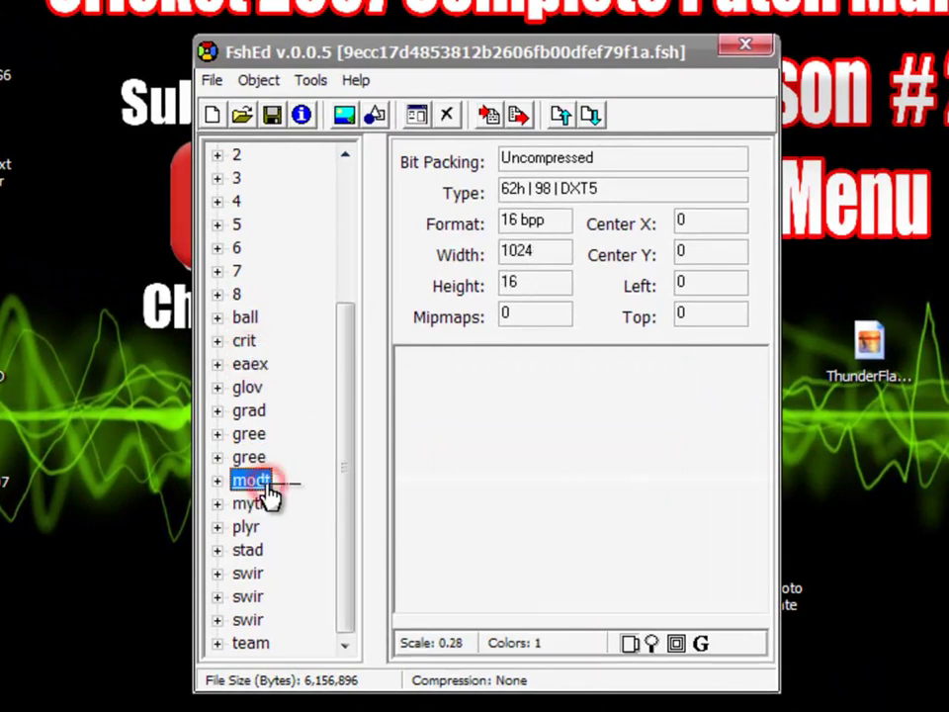
{"action": "left_click", "coordinate": [651, 642]}
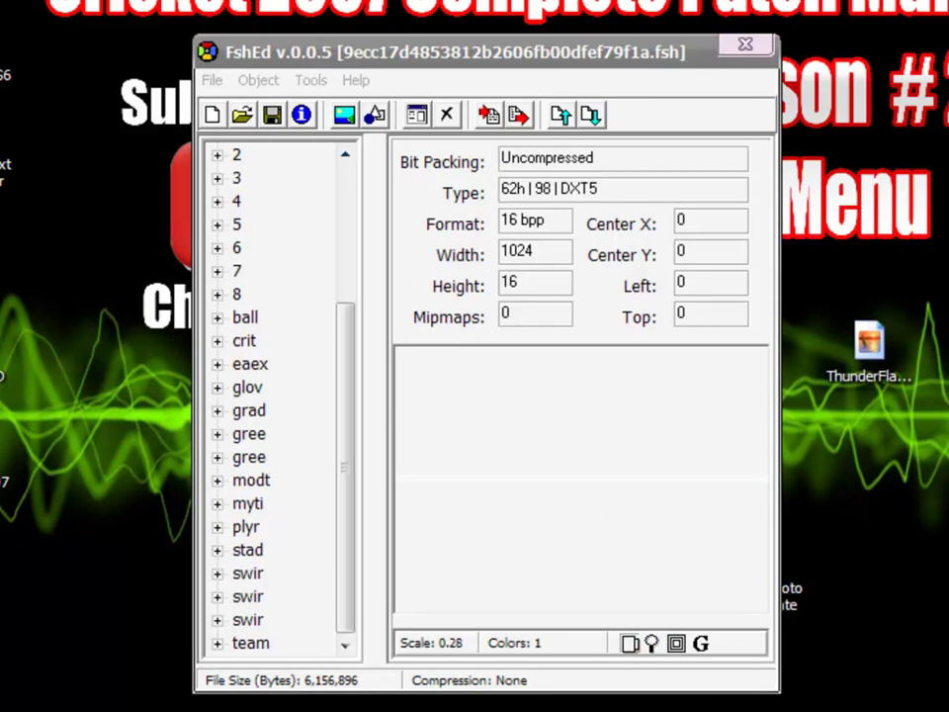
{"action": "left_click", "coordinate": [310, 80]}
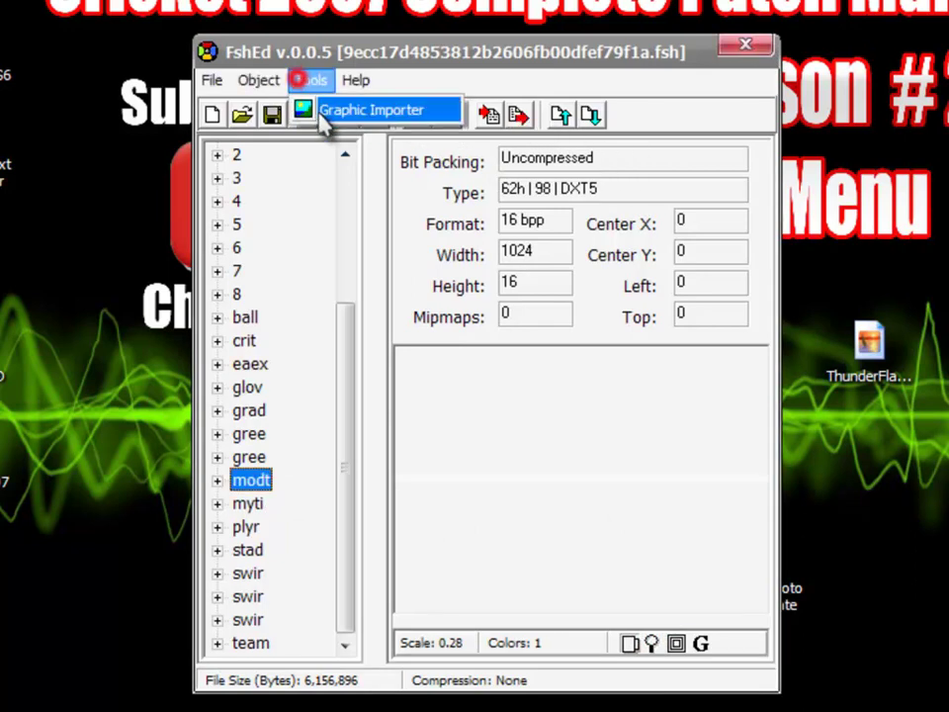
{"action": "left_click", "coordinate": [327, 111]}
{"action": "left_click", "coordinate": [528, 626]}
{"action": "left_click", "coordinate": [613, 555]}
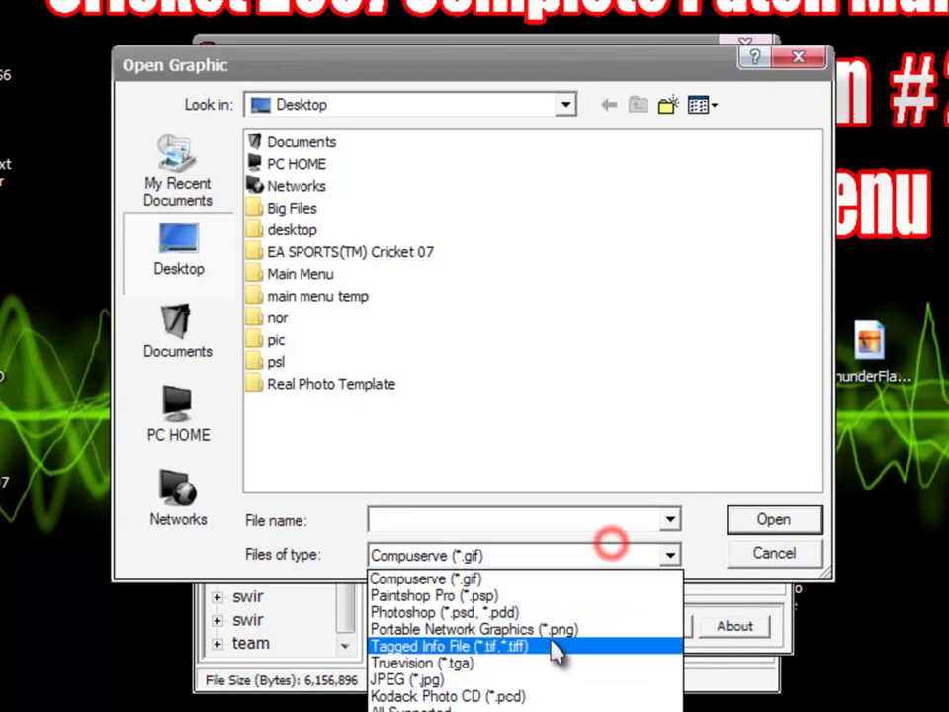
{"action": "left_click", "coordinate": [554, 633]}
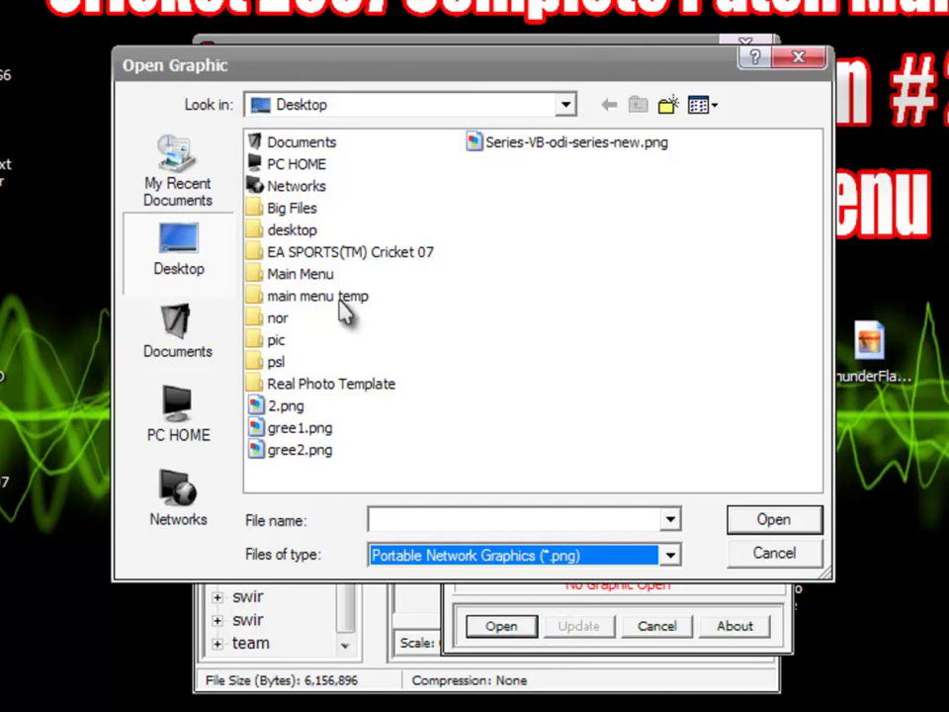
{"action": "double_click", "coordinate": [340, 298]}
{"action": "left_click", "coordinate": [615, 104]}
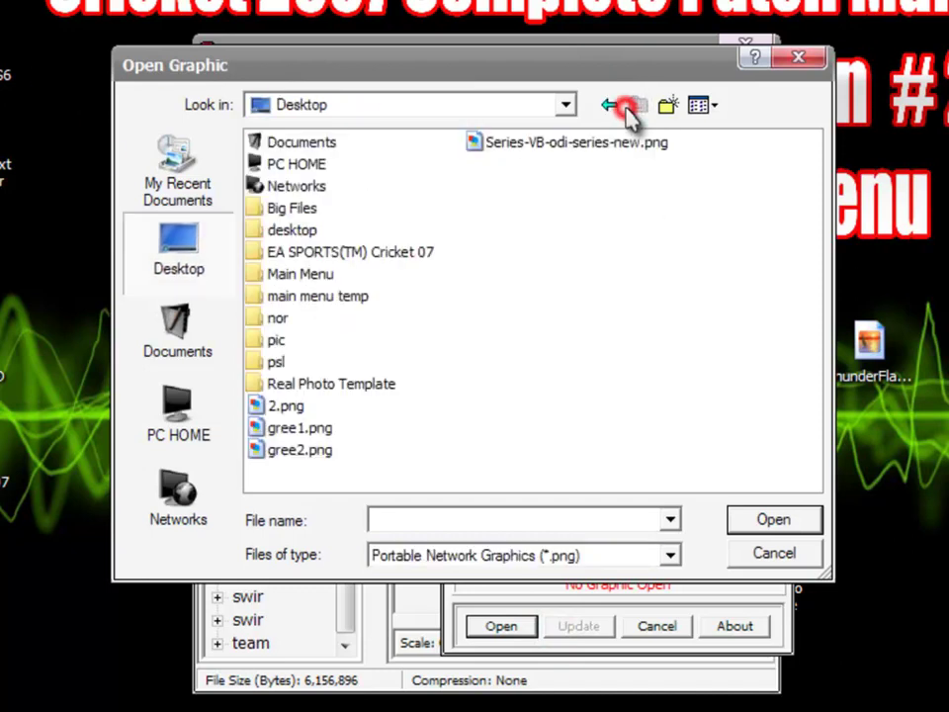
{"action": "left_click", "coordinate": [360, 393]}
{"action": "double_click", "coordinate": [361, 394]}
{"action": "left_click", "coordinate": [423, 161]}
{"action": "left_click", "coordinate": [791, 520]}
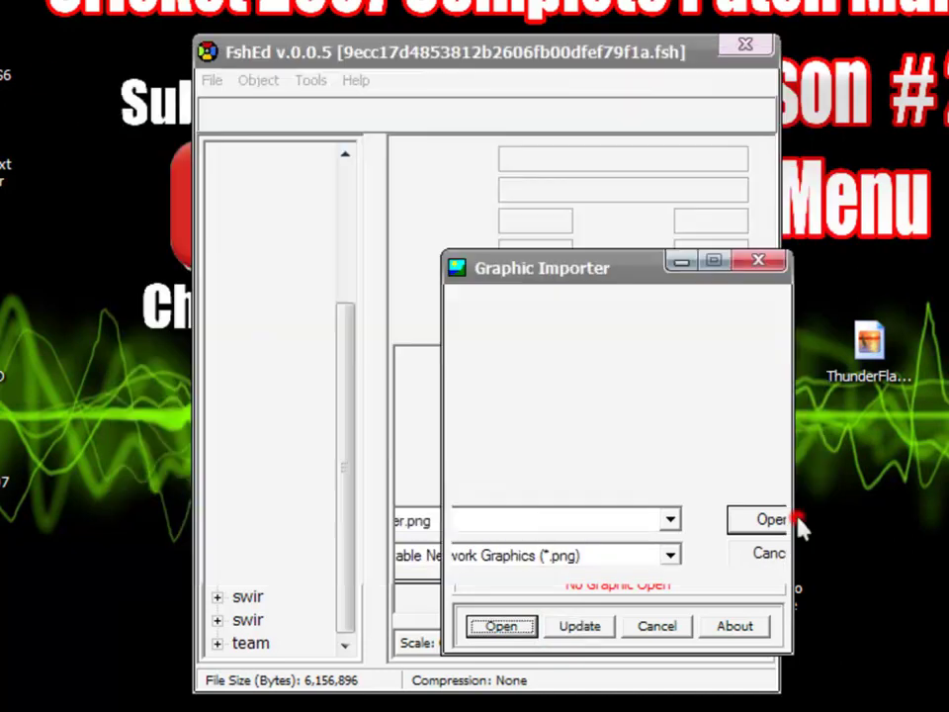
{"action": "left_click", "coordinate": [638, 626]}
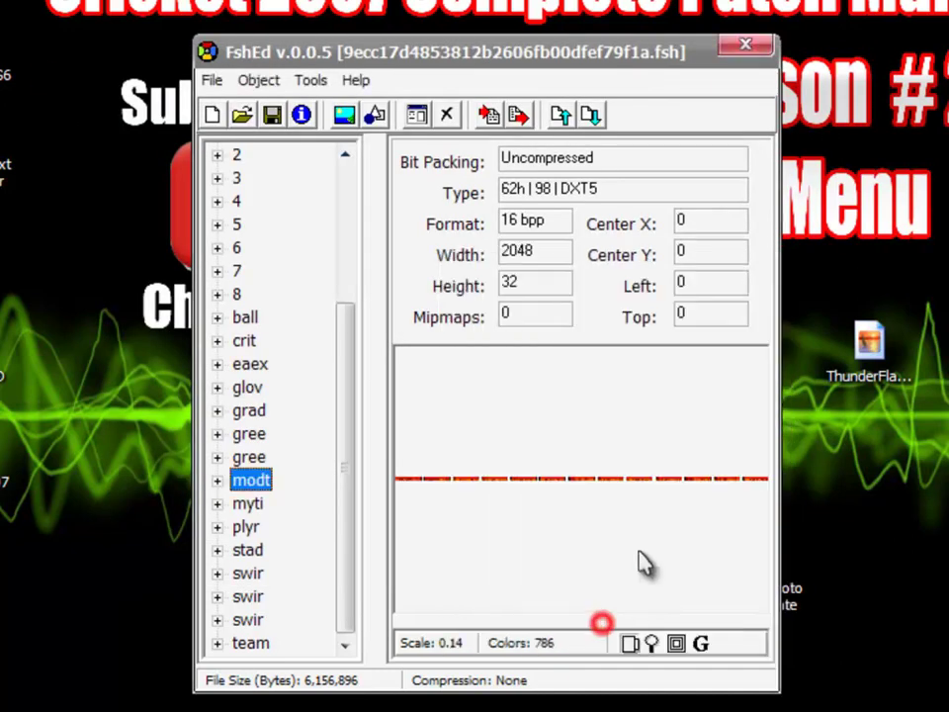
- Replace the myti entry's graphic with Simer.png from the Real Photo Template folder
{"action": "left_click", "coordinate": [248, 504]}
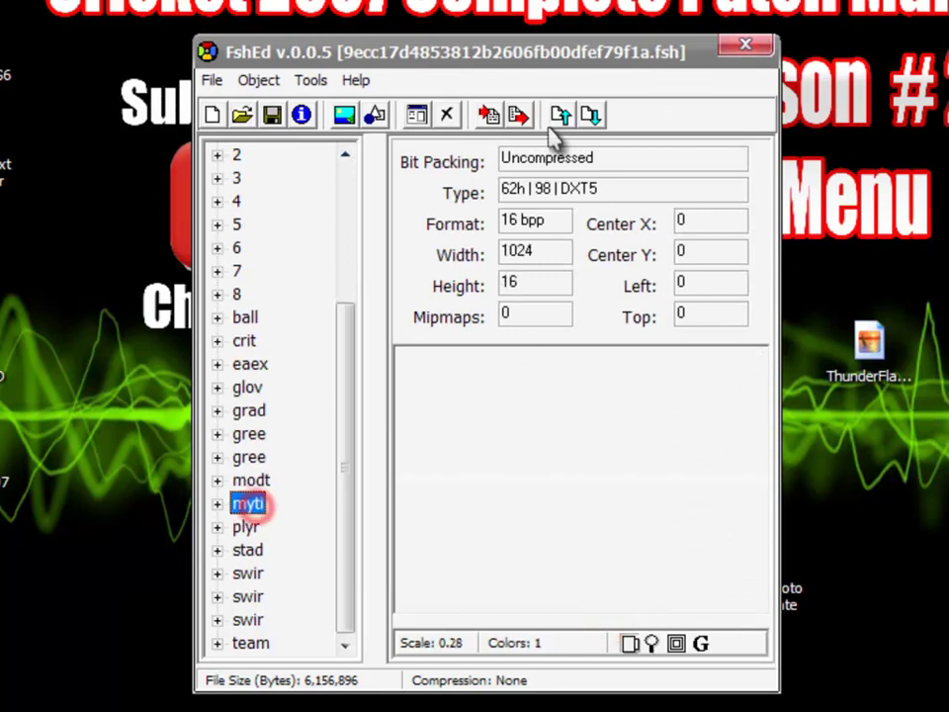
{"action": "left_click", "coordinate": [651, 643]}
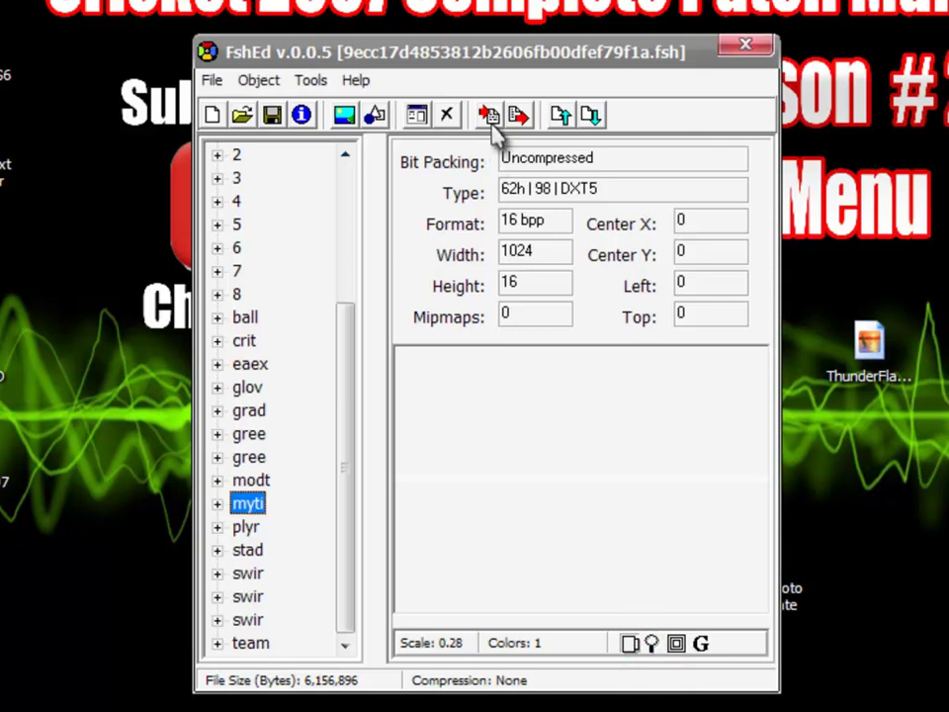
{"action": "left_click", "coordinate": [310, 80]}
{"action": "left_click", "coordinate": [336, 108]}
{"action": "left_click", "coordinate": [502, 626]}
{"action": "left_click", "coordinate": [551, 555]}
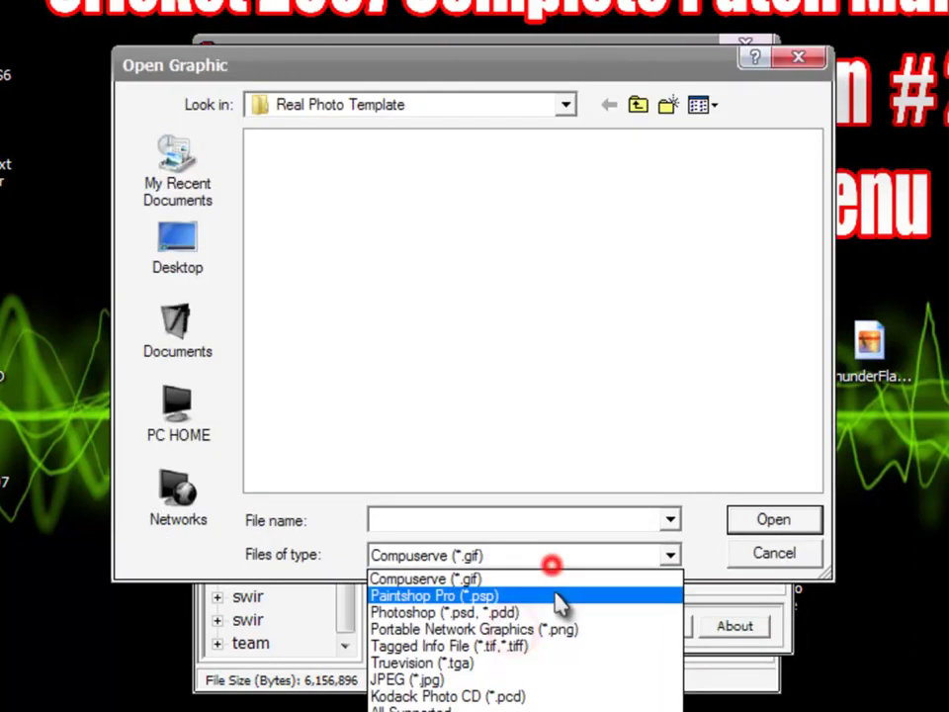
{"action": "left_click", "coordinate": [550, 630]}
{"action": "left_click", "coordinate": [422, 164]}
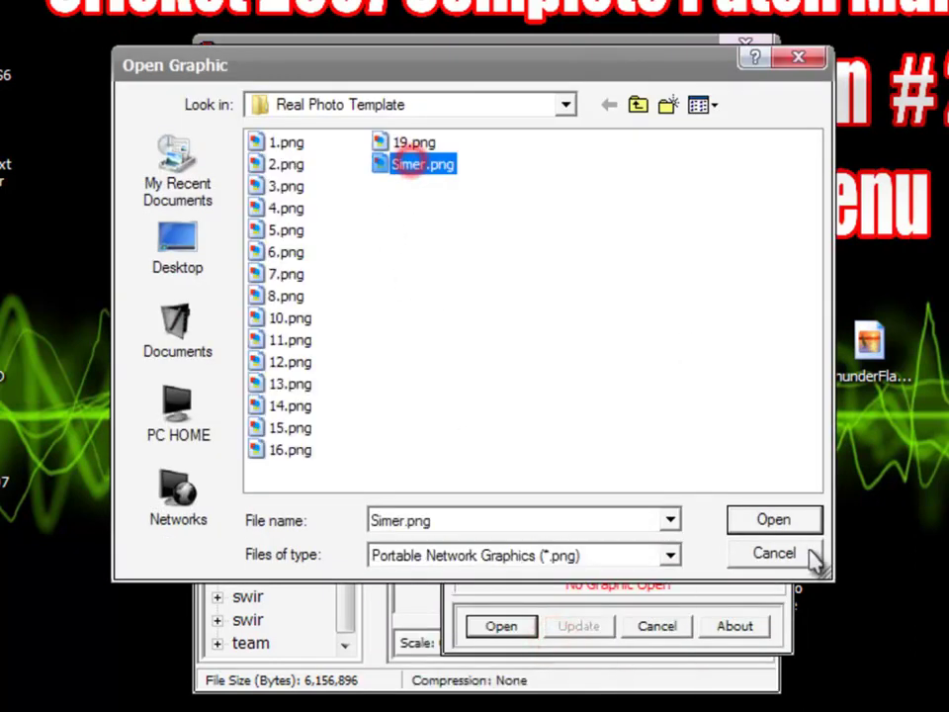
{"action": "left_click", "coordinate": [790, 521]}
{"action": "left_click", "coordinate": [601, 627]}
- Replace the plyr entry's graphic with Simer.png from the Real Photo Template folder
{"action": "left_click", "coordinate": [249, 529]}
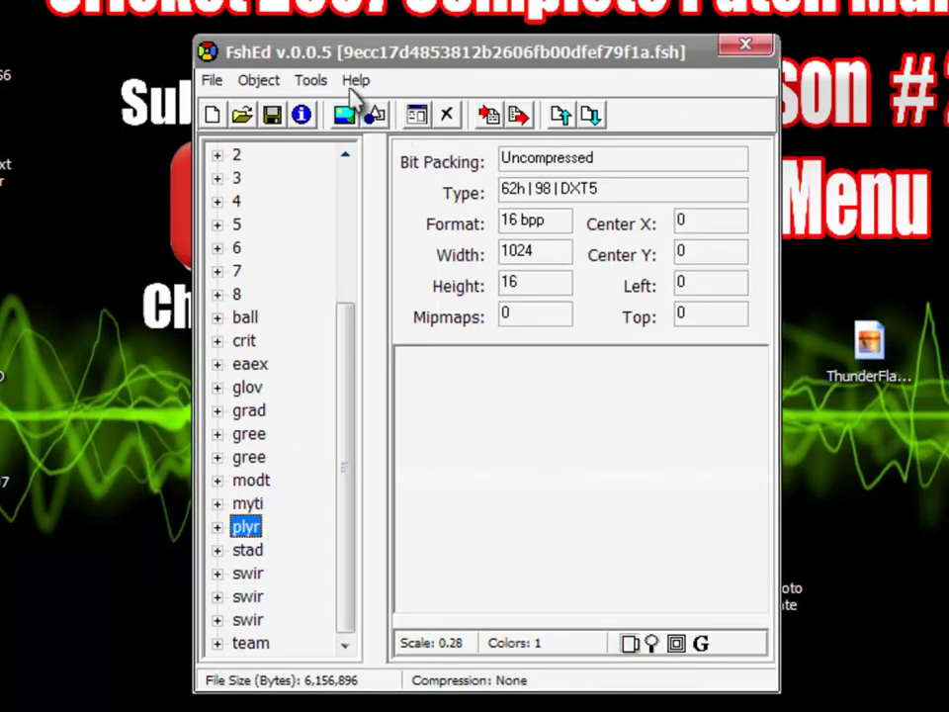
{"action": "left_click", "coordinate": [309, 80]}
{"action": "left_click", "coordinate": [318, 111]}
{"action": "left_click", "coordinate": [504, 624]}
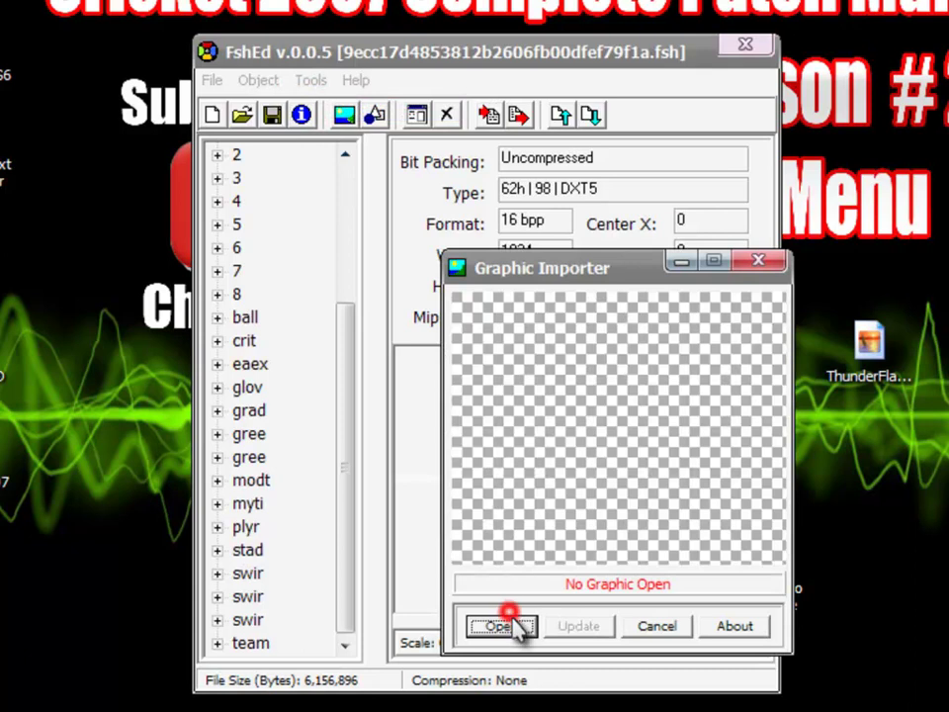
{"action": "left_click", "coordinate": [547, 555]}
{"action": "left_click", "coordinate": [554, 629]}
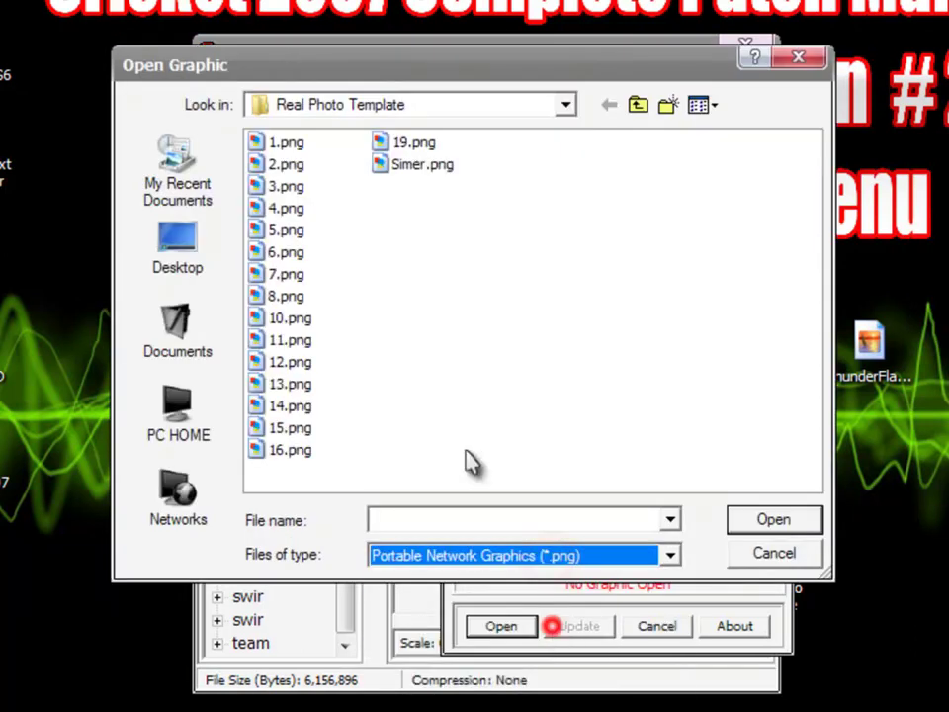
{"action": "double_click", "coordinate": [408, 165]}
{"action": "left_click", "coordinate": [580, 626]}
- View the stad entry's graphic and replace it with Simer.png from the Real Photo Template folder
{"action": "left_click", "coordinate": [263, 554]}
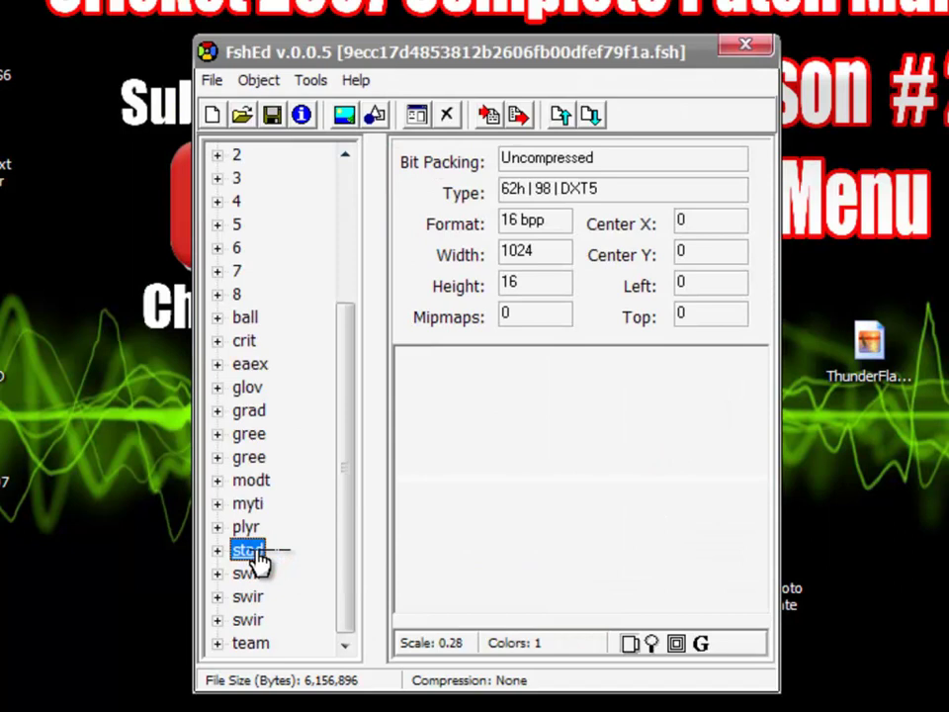
{"action": "left_click", "coordinate": [650, 643]}
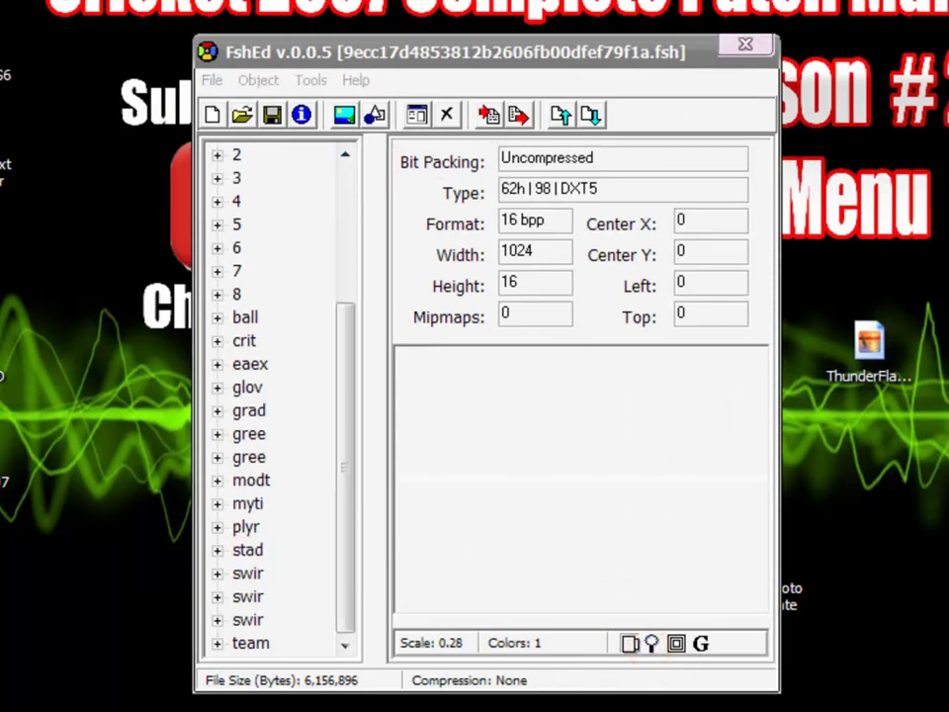
{"action": "key", "text": "Escape"}
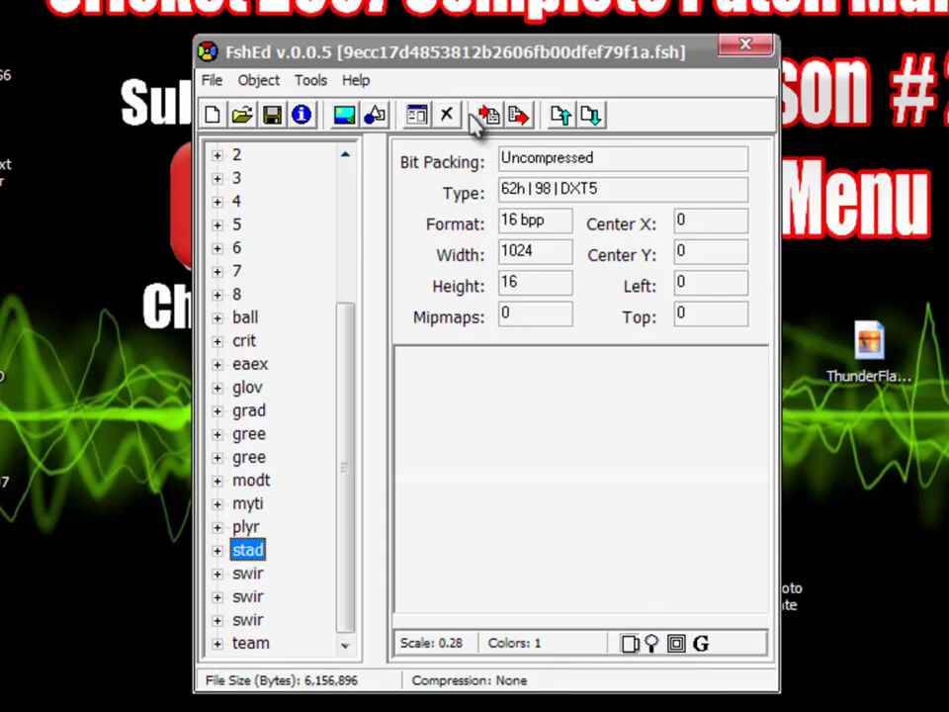
{"action": "left_click", "coordinate": [311, 80]}
{"action": "left_click", "coordinate": [336, 107]}
{"action": "left_click", "coordinate": [501, 625]}
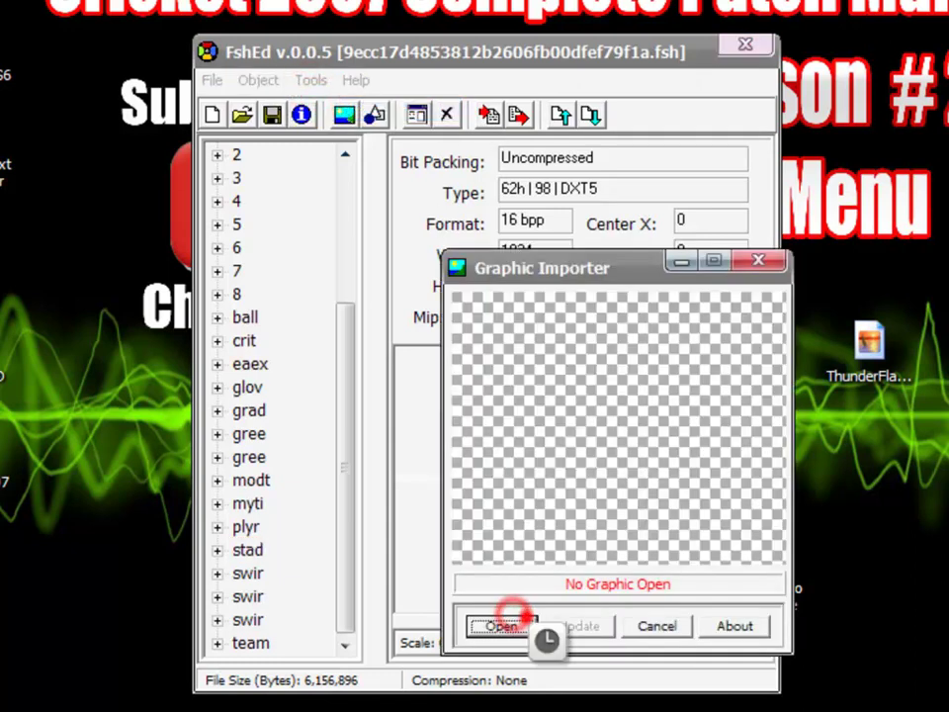
{"action": "left_click", "coordinate": [585, 555]}
{"action": "left_click", "coordinate": [587, 629]}
{"action": "double_click", "coordinate": [408, 163]}
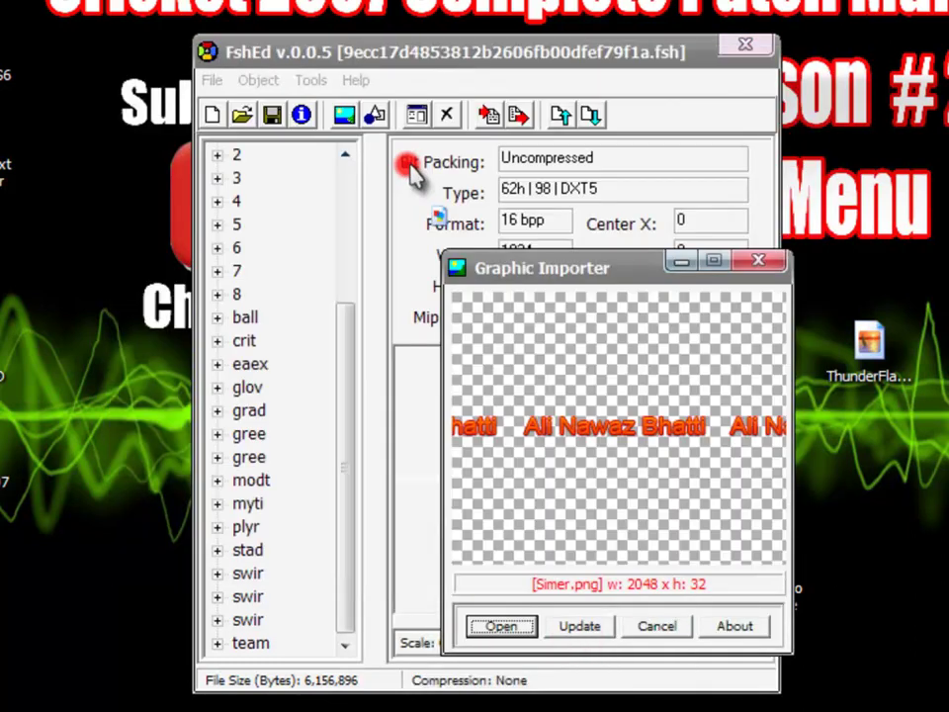
{"action": "left_click", "coordinate": [581, 629]}
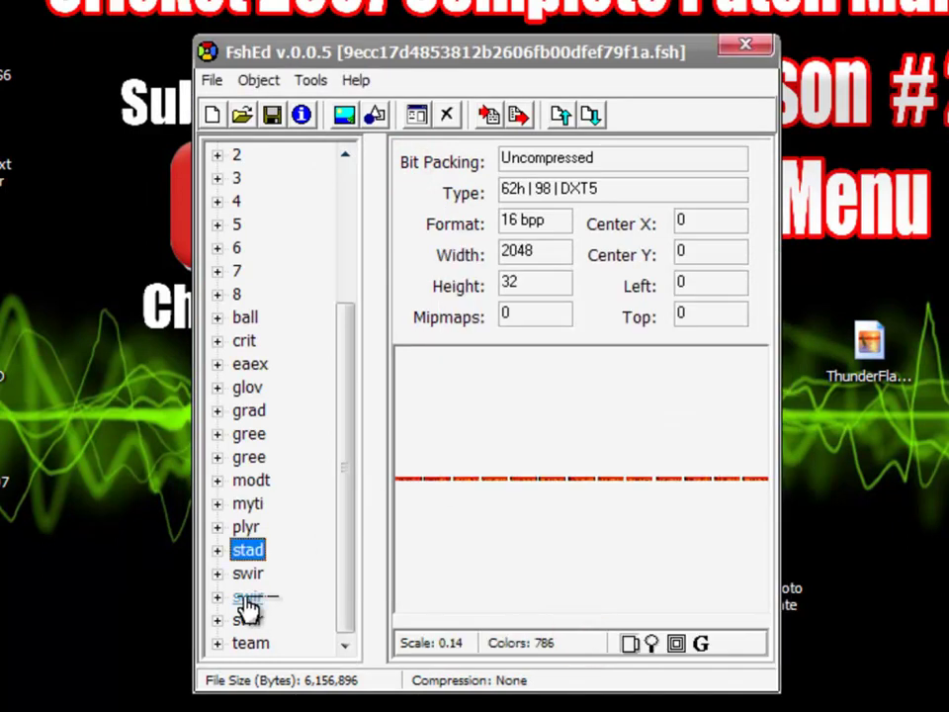
- Examine the graphics of the three swir entries, viewing the first two at full size
{"action": "left_click", "coordinate": [244, 578]}
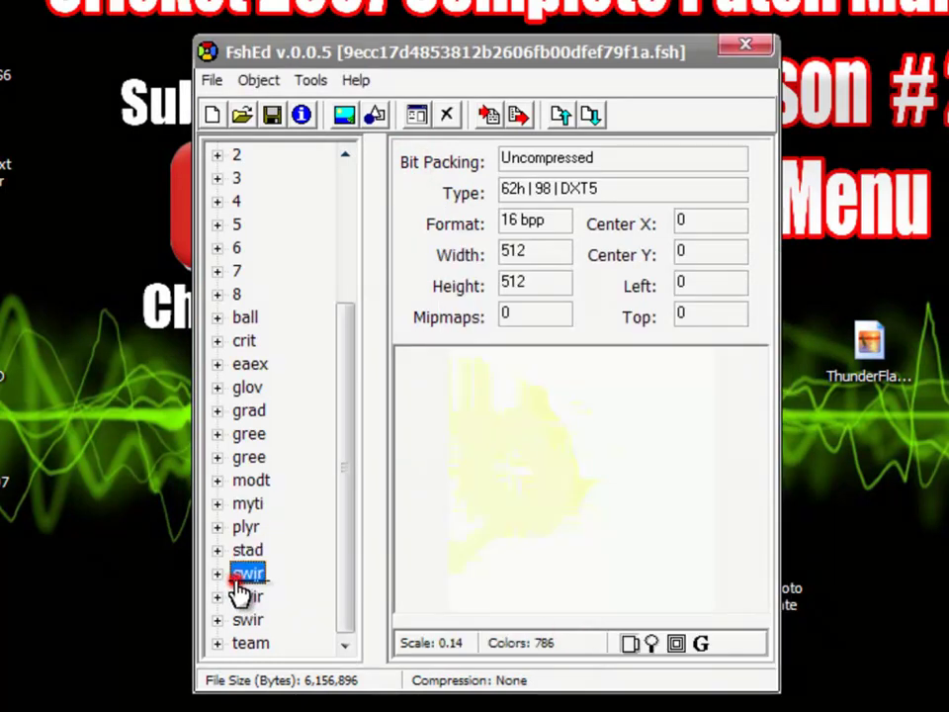
{"action": "left_click", "coordinate": [652, 644]}
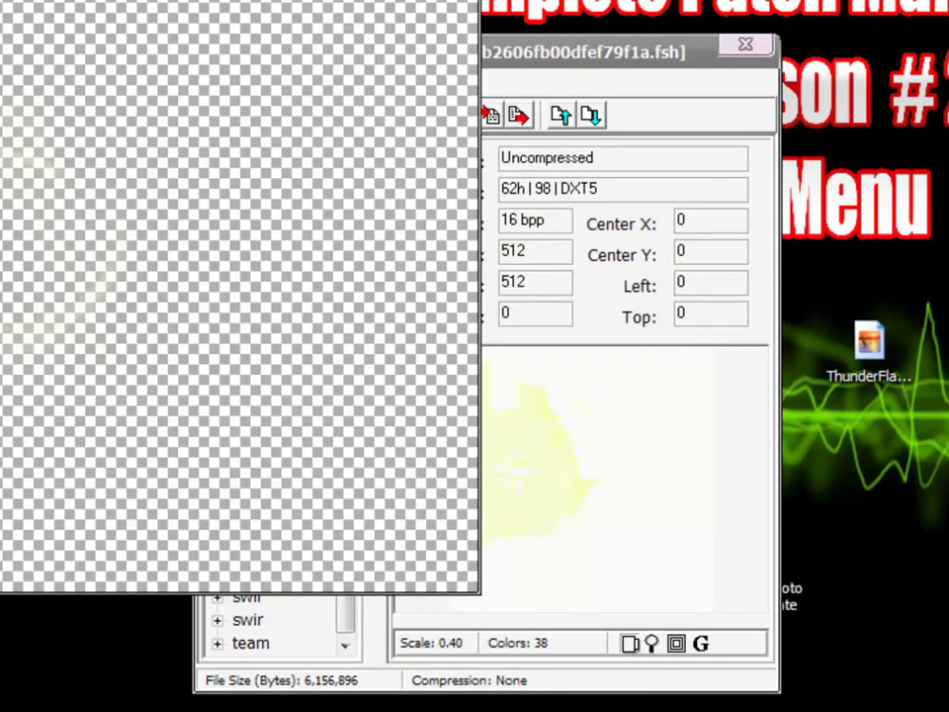
{"action": "left_click", "coordinate": [271, 597]}
{"action": "left_click", "coordinate": [256, 597]}
{"action": "left_click", "coordinate": [650, 643]}
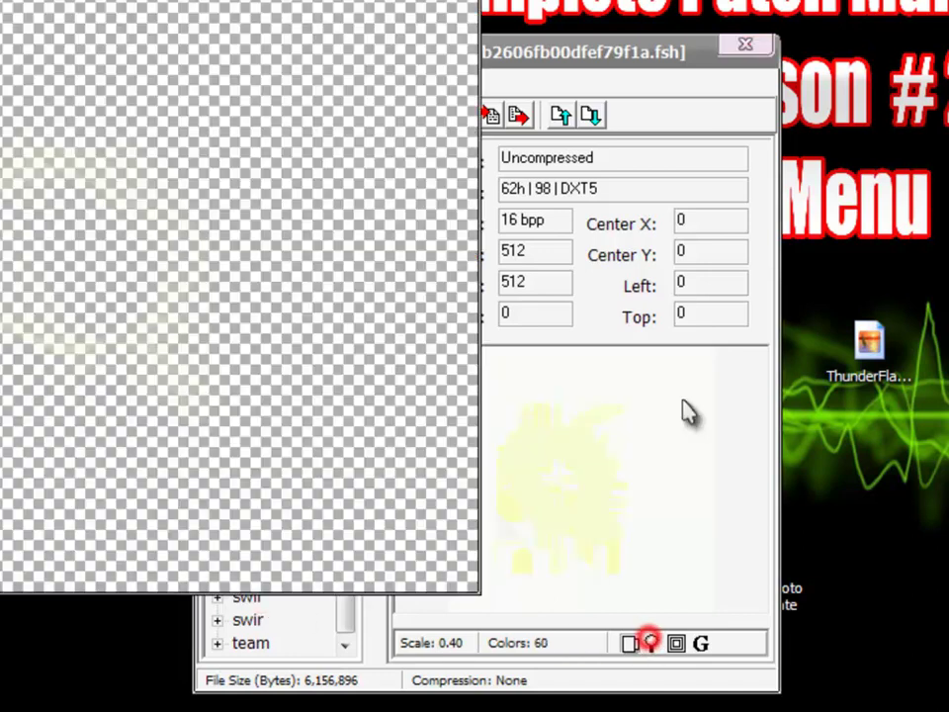
{"action": "left_click", "coordinate": [495, 91]}
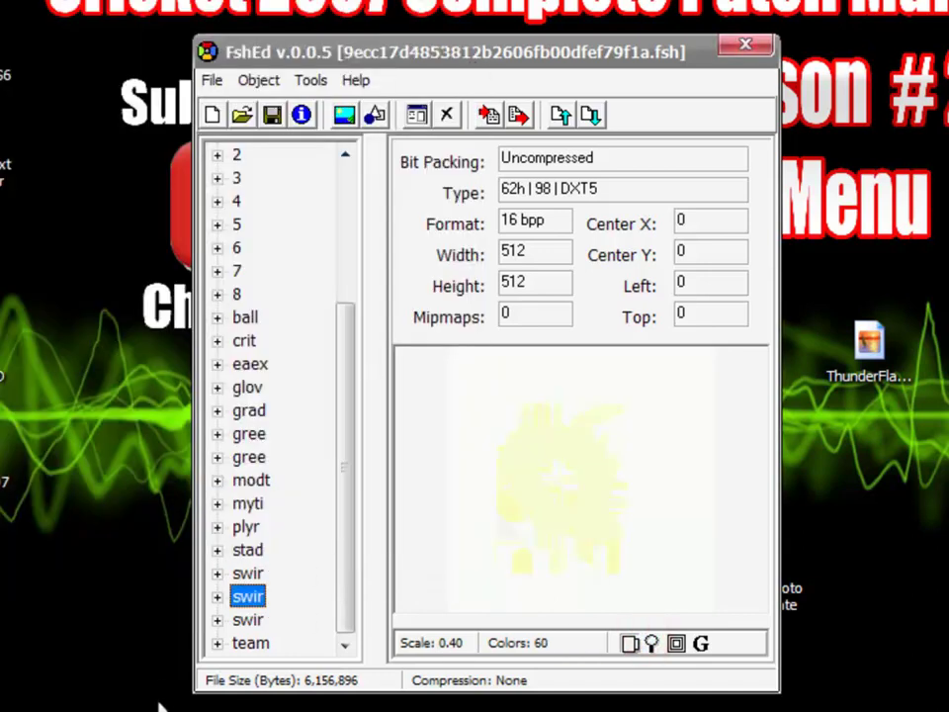
{"action": "left_click", "coordinate": [247, 620]}
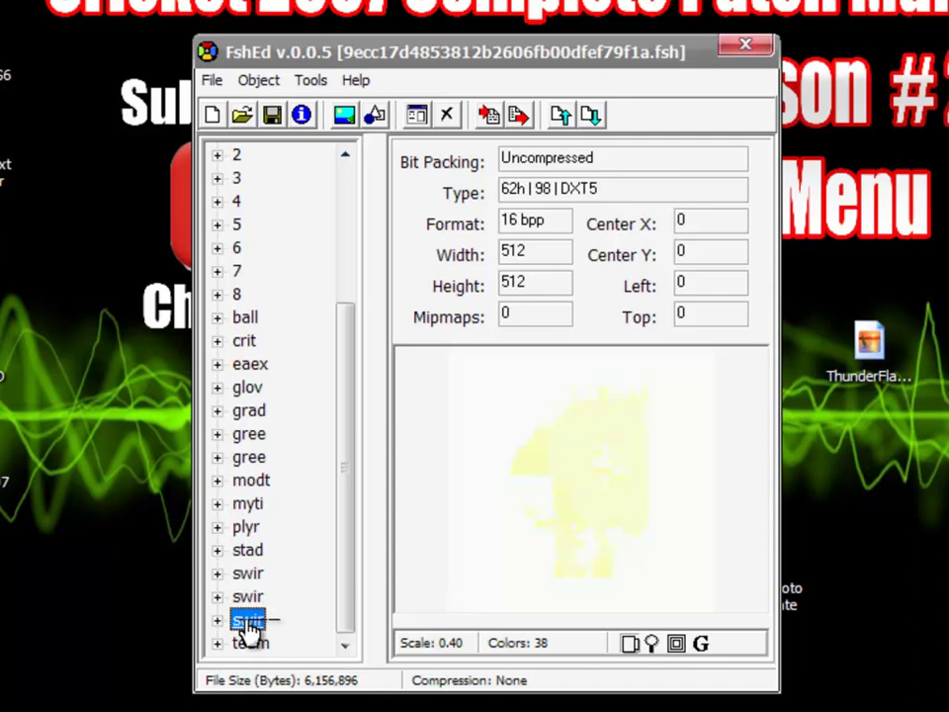
- View the team entry's graphic and replace it with Simer.png from the Real Photo Template folder
{"action": "left_click", "coordinate": [251, 643]}
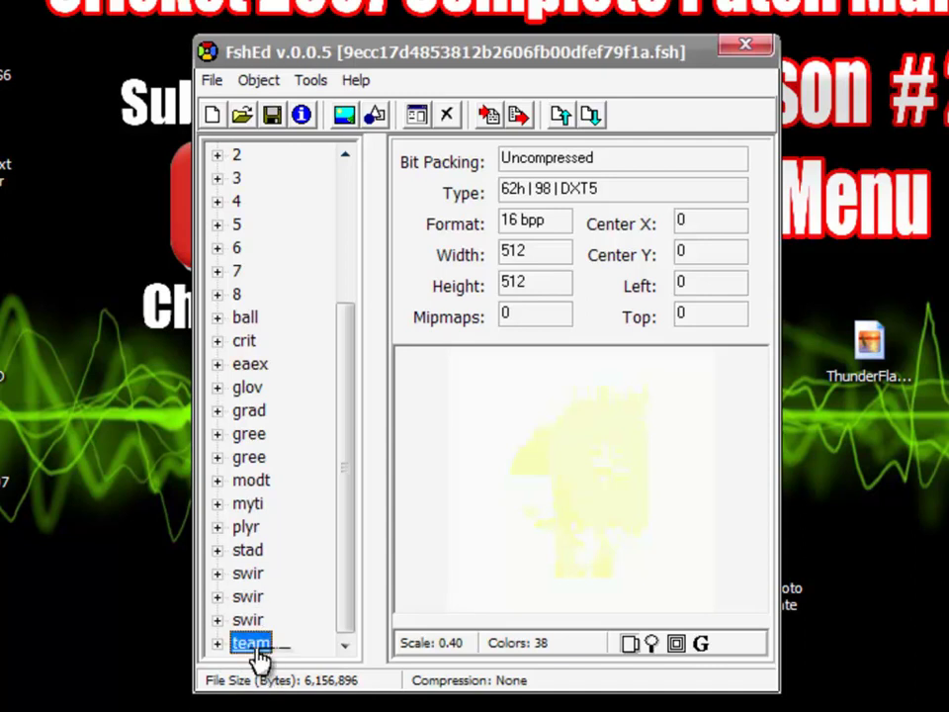
{"action": "left_click", "coordinate": [651, 643]}
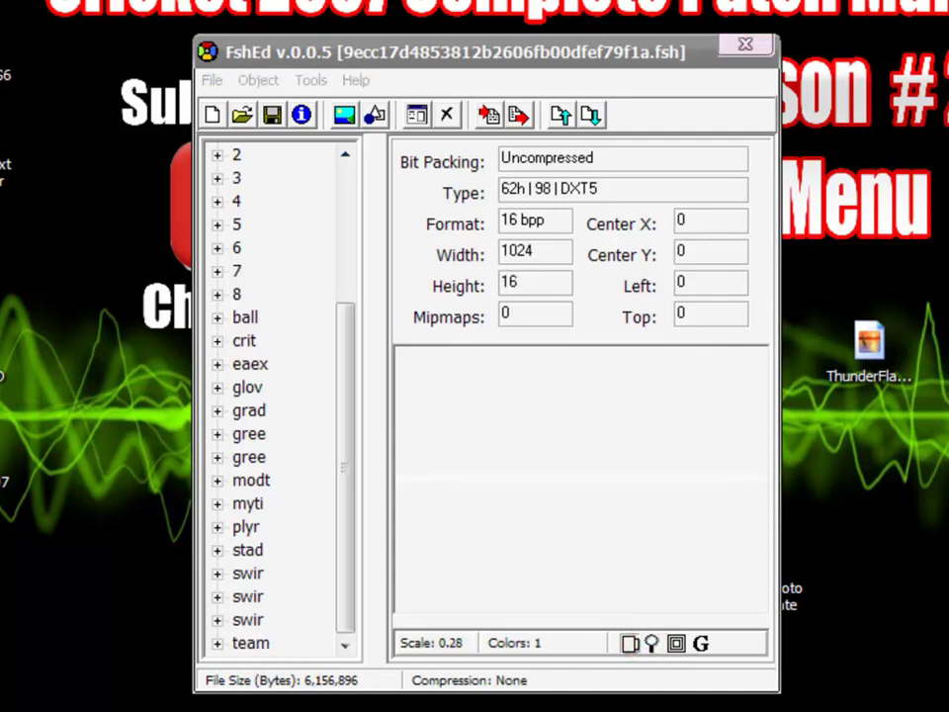
{"action": "left_click", "coordinate": [463, 109]}
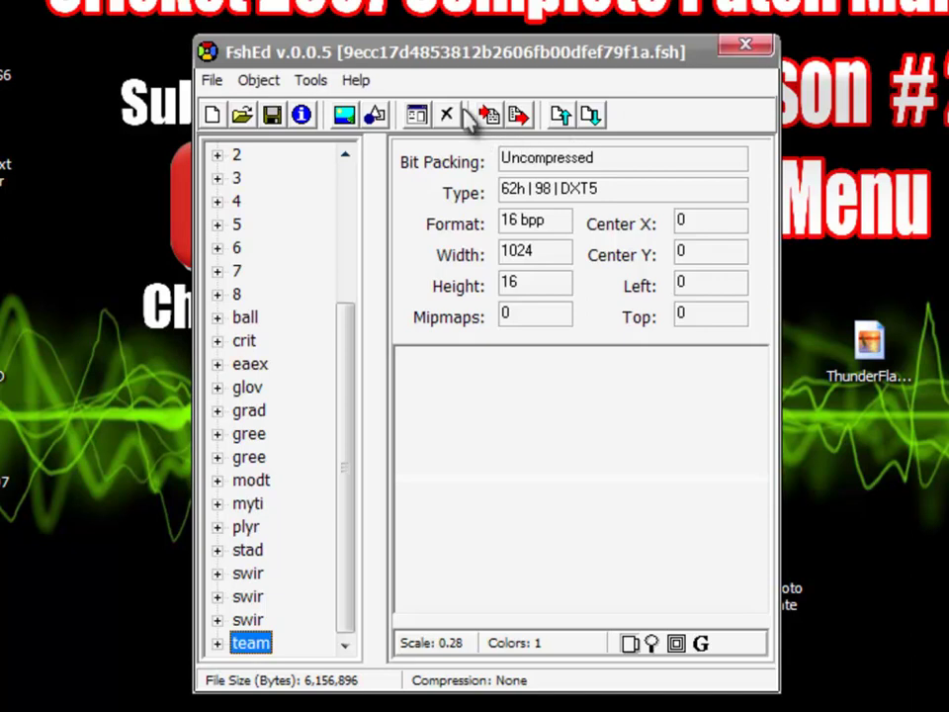
{"action": "left_click", "coordinate": [314, 81]}
{"action": "left_click", "coordinate": [313, 105]}
{"action": "left_click", "coordinate": [500, 624]}
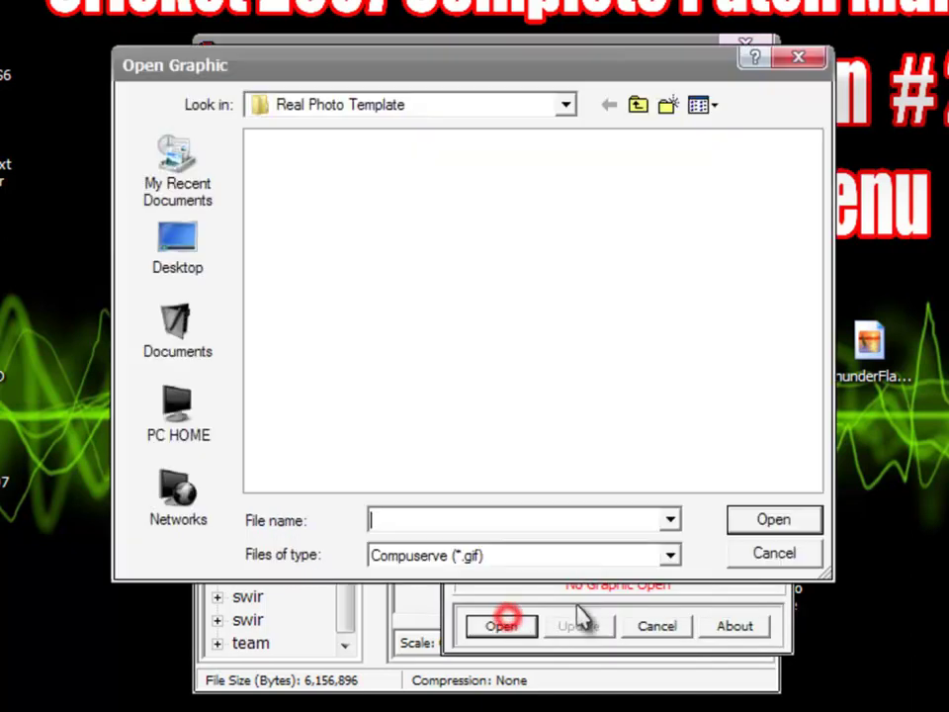
{"action": "left_click", "coordinate": [589, 556]}
{"action": "left_click", "coordinate": [573, 629]}
{"action": "double_click", "coordinate": [415, 169]}
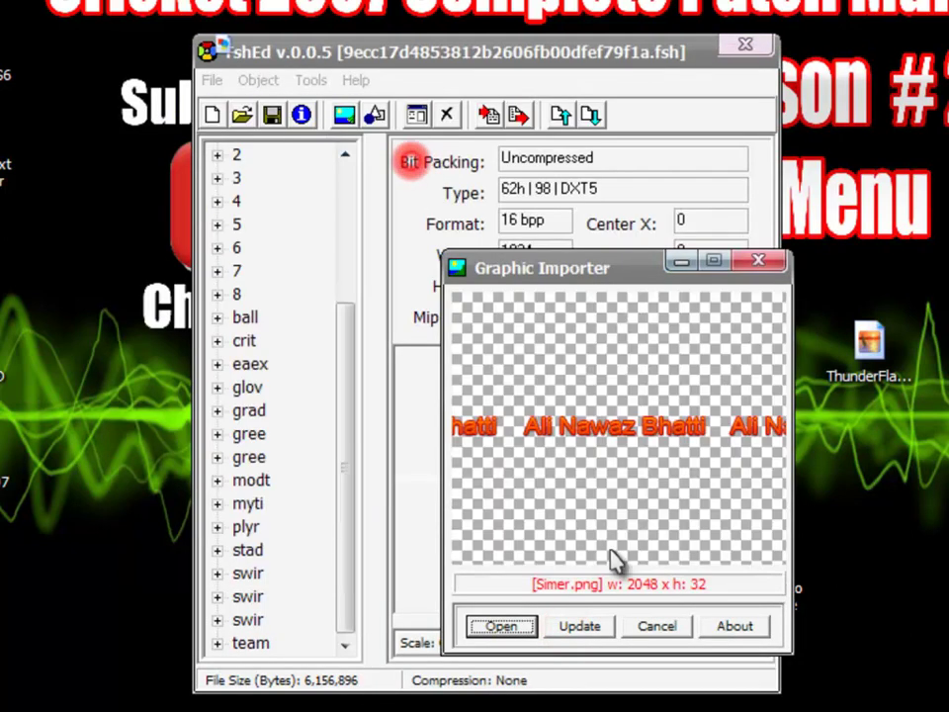
{"action": "left_click", "coordinate": [581, 627]}
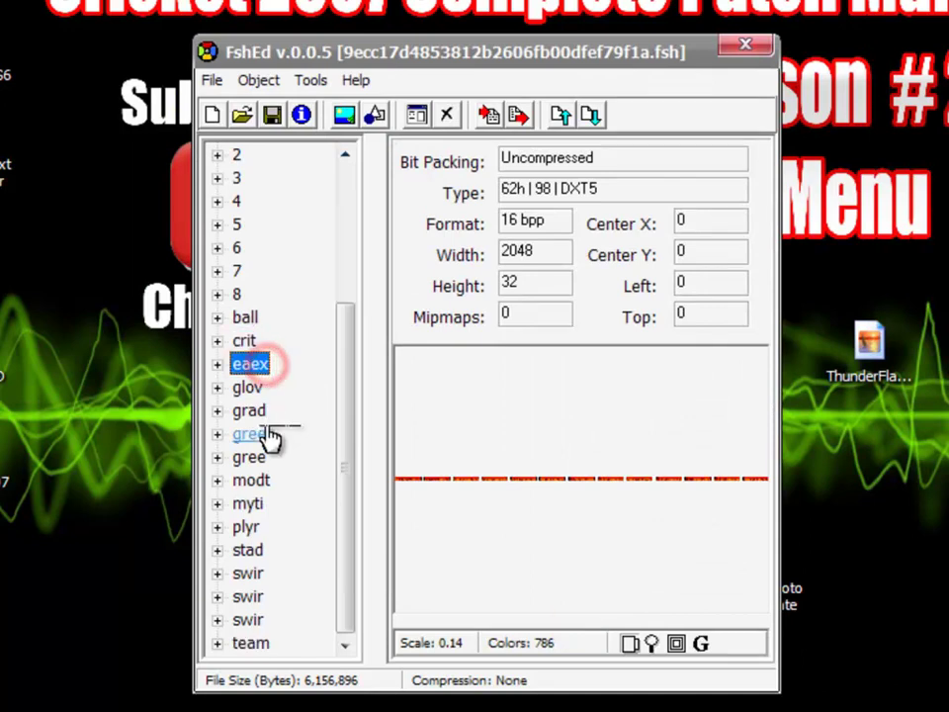
- Check the graphics of the glov, grad, gree, modt, myti, plyr and team entries
{"action": "left_click", "coordinate": [252, 388]}
{"action": "left_click", "coordinate": [255, 412]}
{"action": "left_click", "coordinate": [250, 434]}
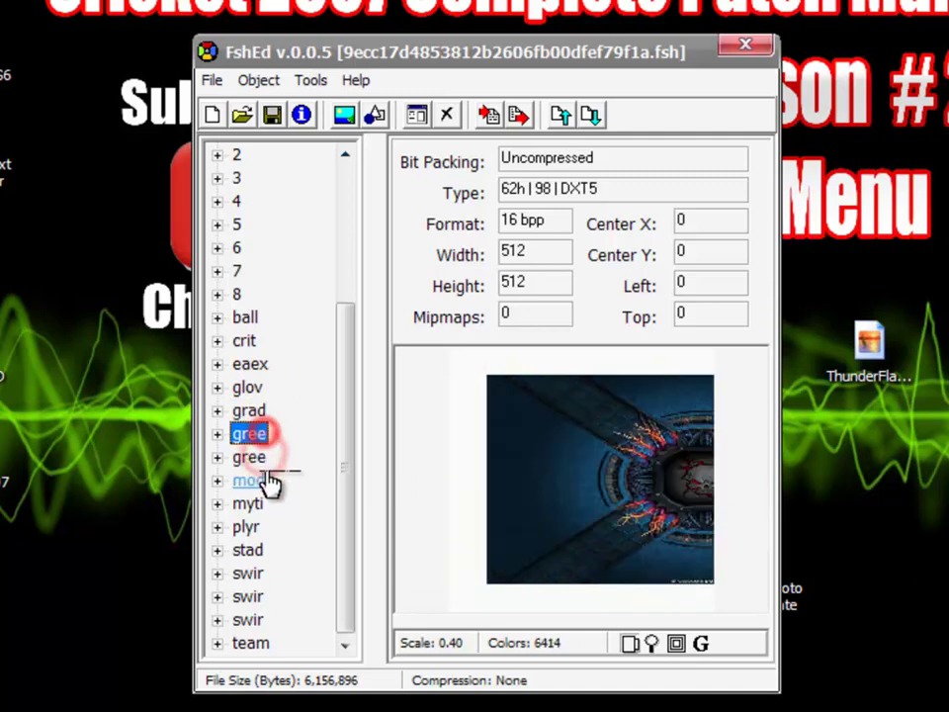
{"action": "left_click", "coordinate": [265, 481]}
{"action": "left_click", "coordinate": [265, 505]}
{"action": "left_click", "coordinate": [267, 527]}
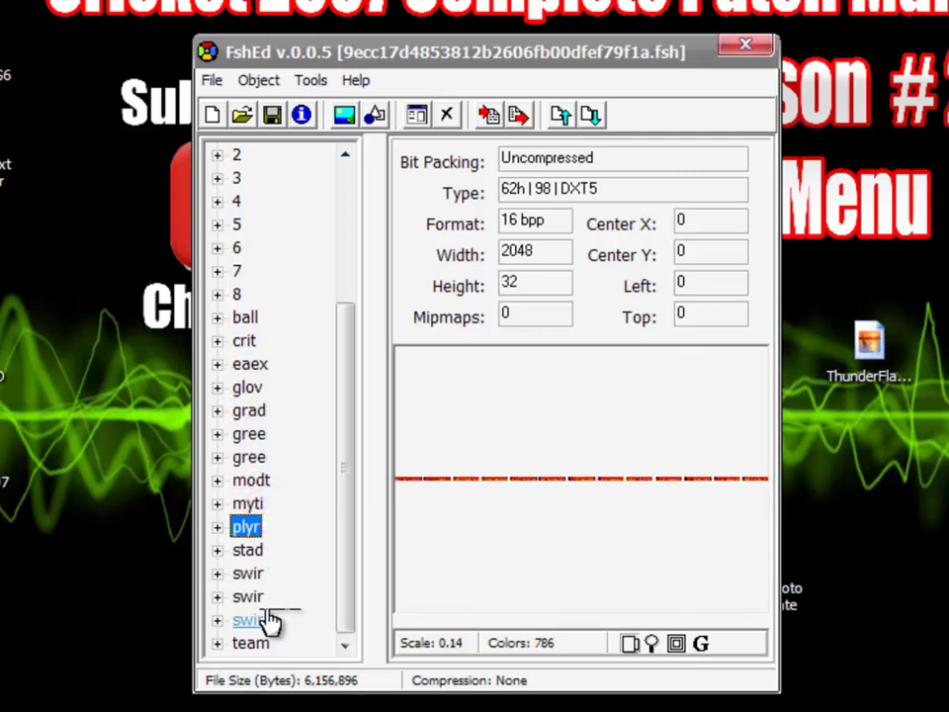
{"action": "left_click", "coordinate": [252, 643]}
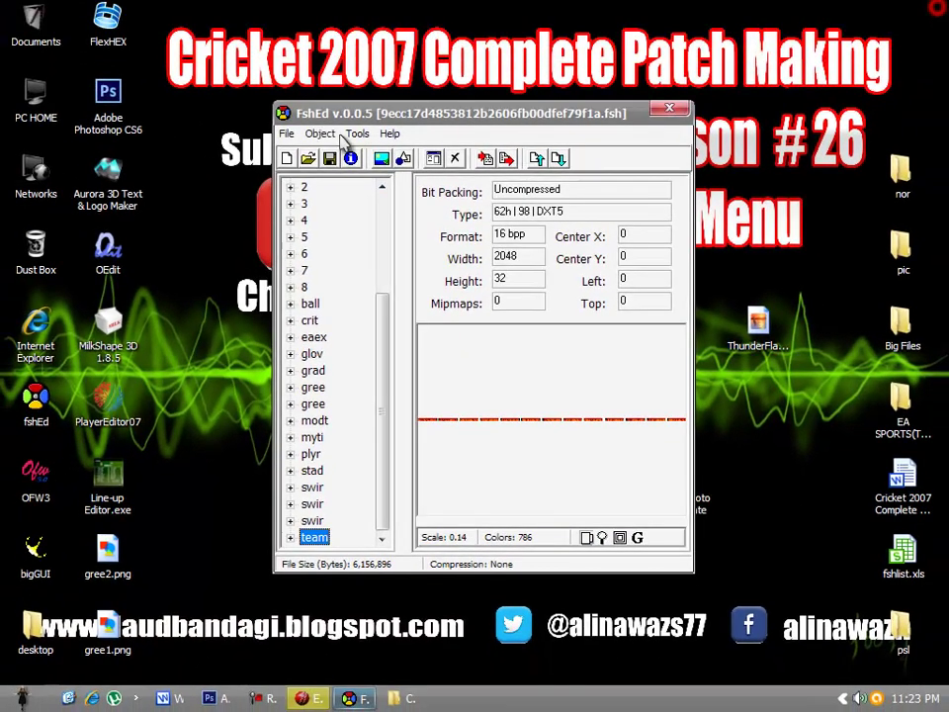
- Save the edited 9ecc17d4853812b2606fb00dfef79f1a.fsh file and close the FSH editor
{"action": "left_click", "coordinate": [212, 80]}
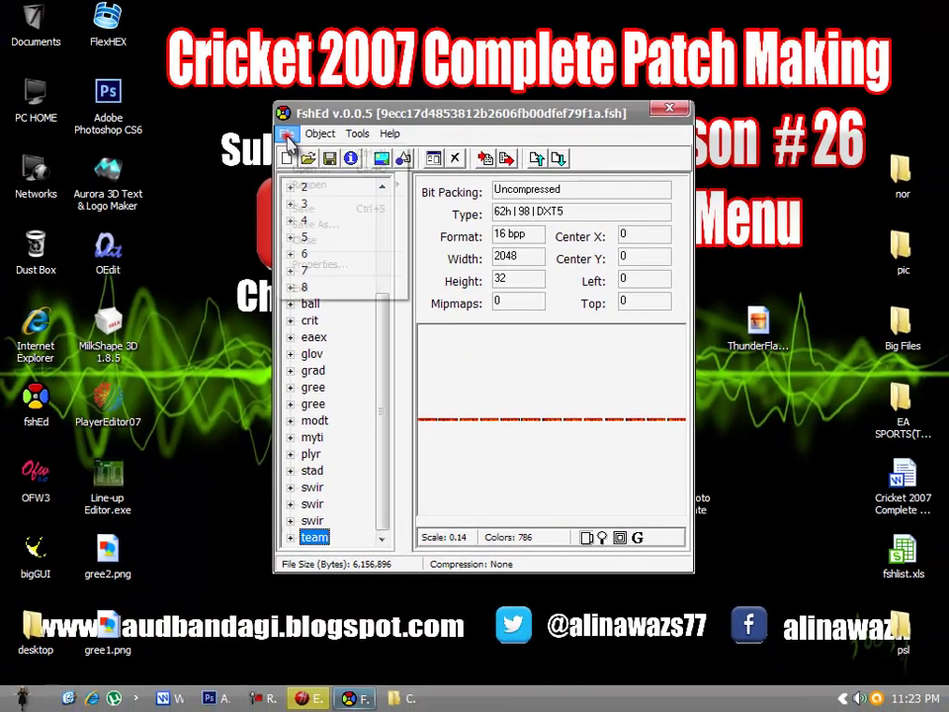
{"action": "left_click", "coordinate": [356, 209]}
{"action": "left_click", "coordinate": [669, 107]}
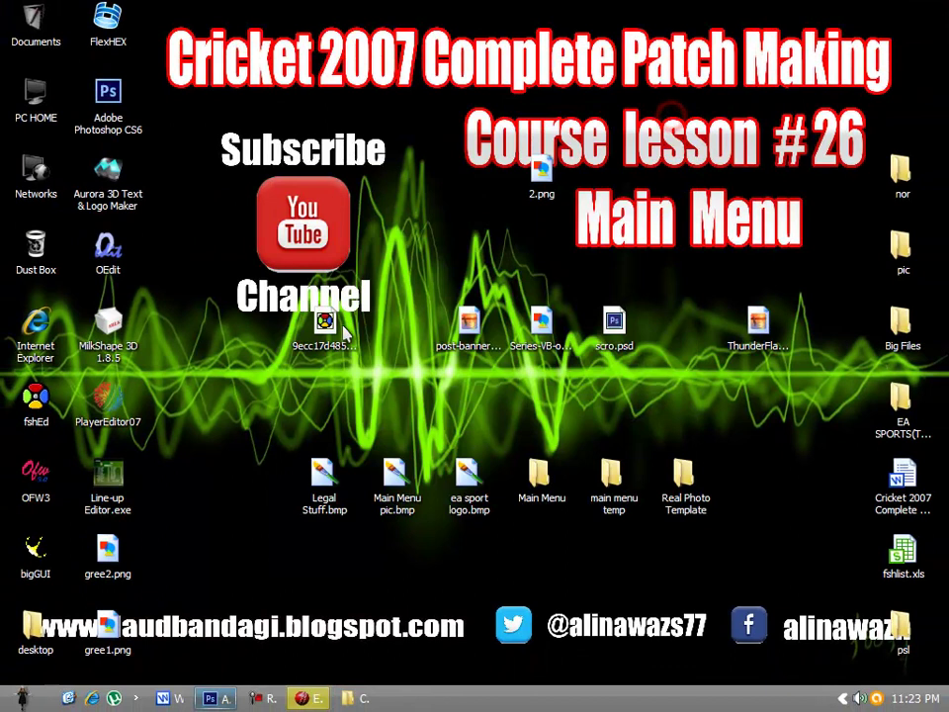
- Move the edited 9ecc17d4853812b2606fb00dfef79f1a.fsh file from the Desktop into the EA SPORTS(TM) Cricket 07 folder
{"action": "right_click", "coordinate": [344, 334]}
{"action": "left_click", "coordinate": [394, 573]}
{"action": "left_click", "coordinate": [887, 427]}
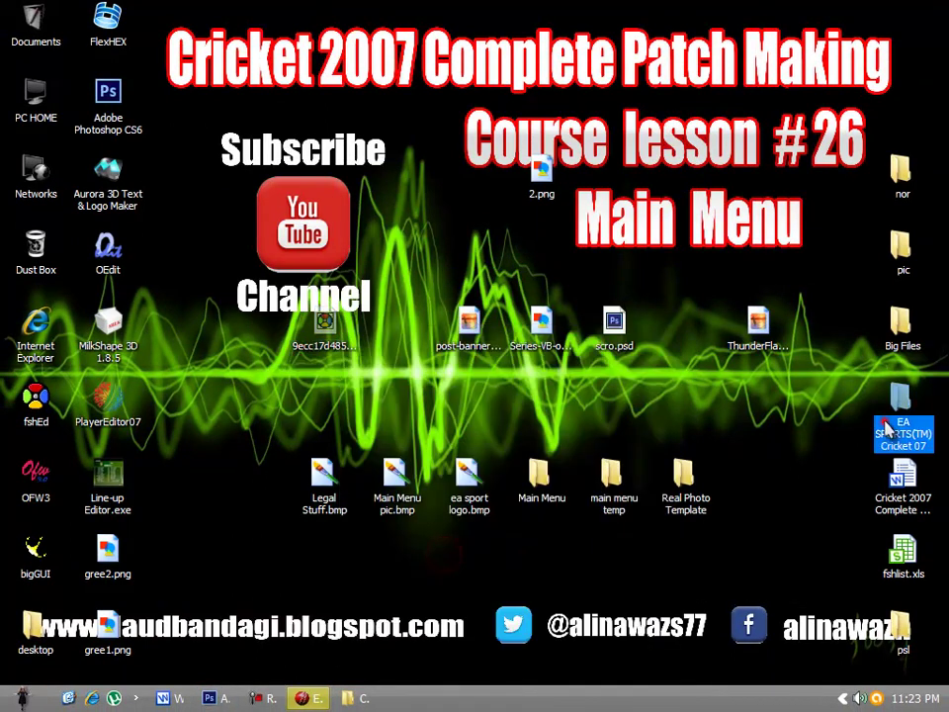
{"action": "double_click", "coordinate": [886, 427]}
{"action": "right_click", "coordinate": [916, 343]}
{"action": "mouse_move", "coordinate": [766, 443]}
{"action": "left_click", "coordinate": [669, 436]}
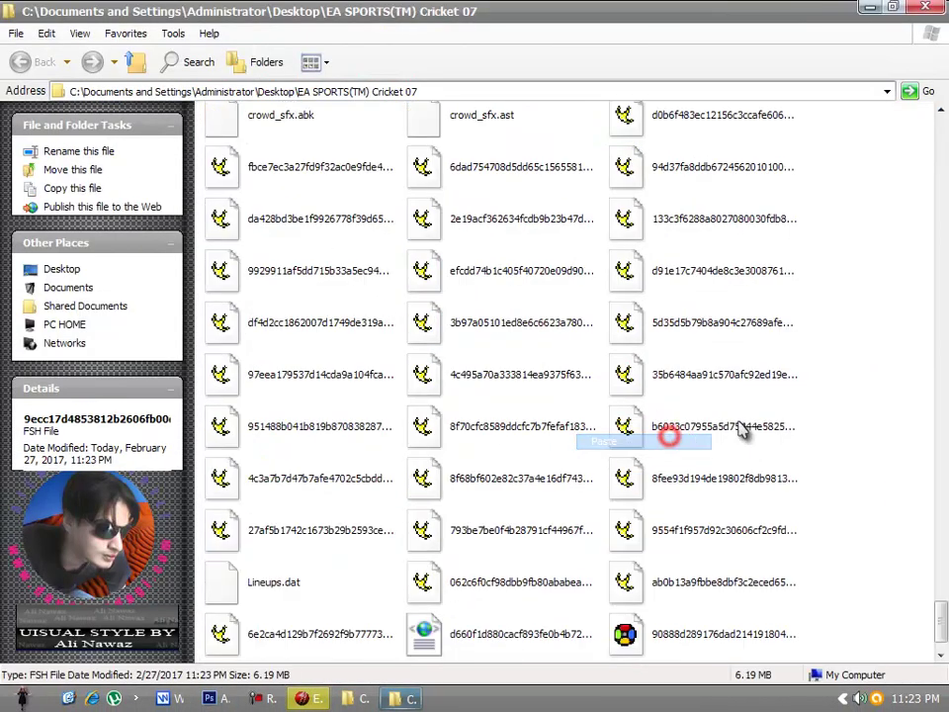
- Run Cricket07.exe from the EA SPORTS(TM) Cricket 07 folder to check the game, and end its task in Task Manager
{"action": "left_click_drag", "start_coordinate": [934, 445], "coordinate": [942, 117]}
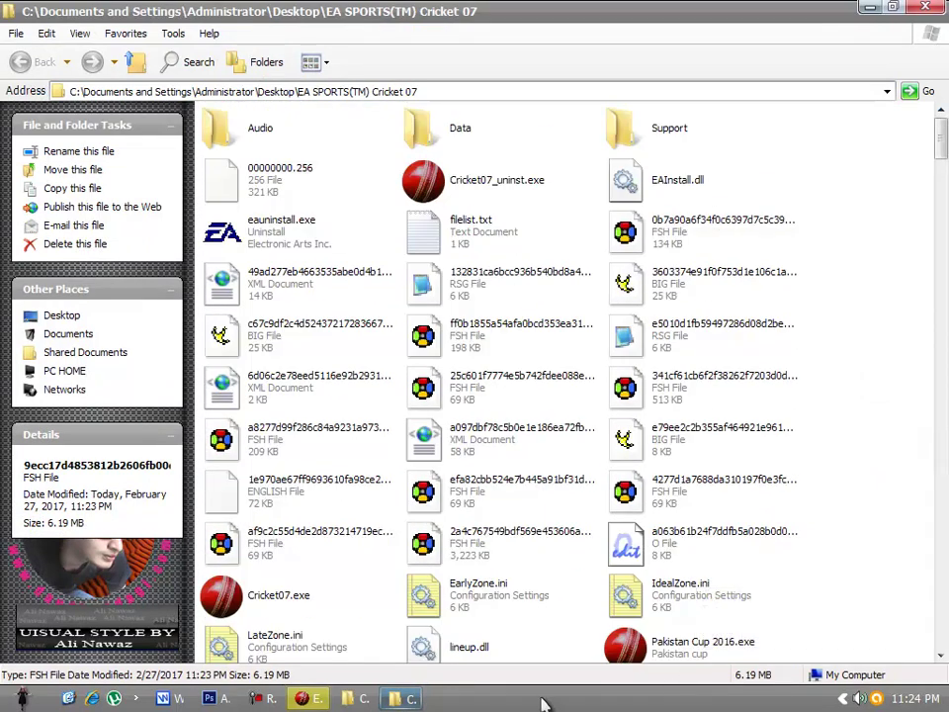
{"action": "double_click", "coordinate": [286, 598]}
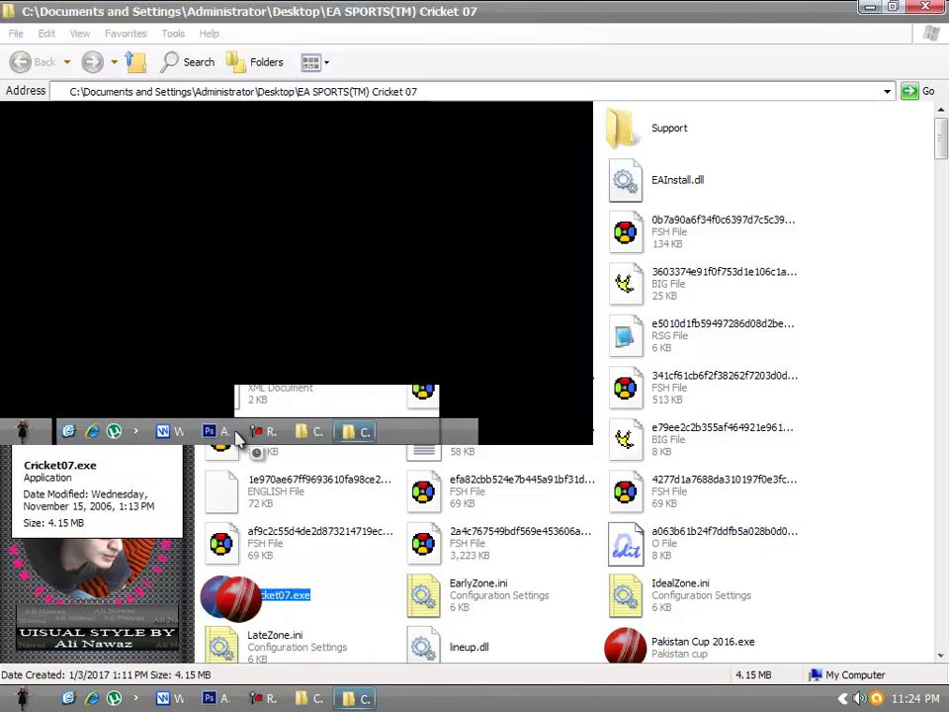
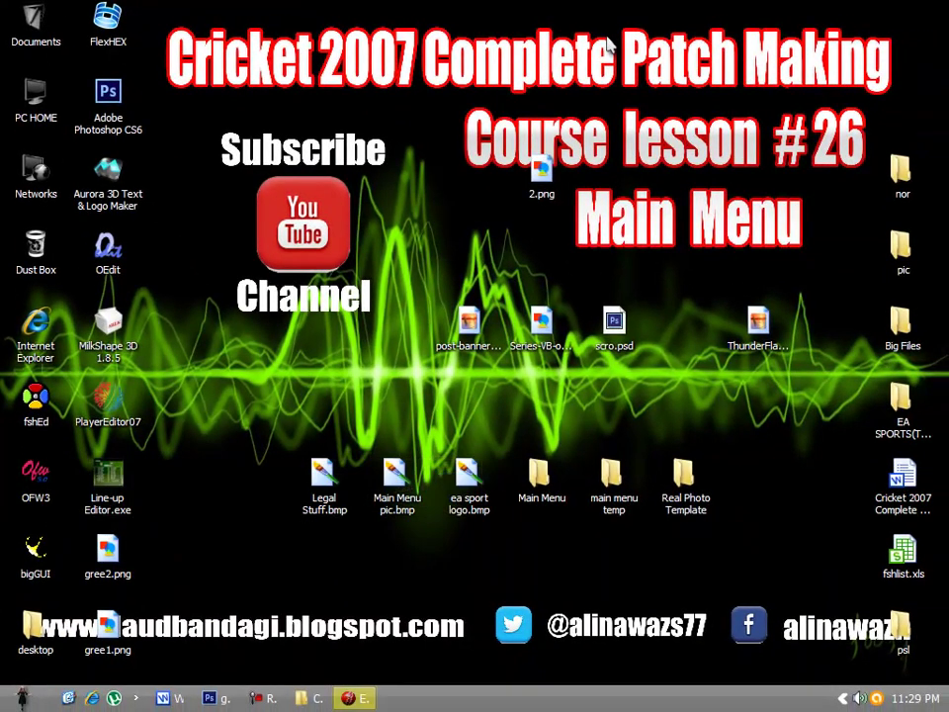
{"action": "key", "text": "ctrl+shift+Escape"}
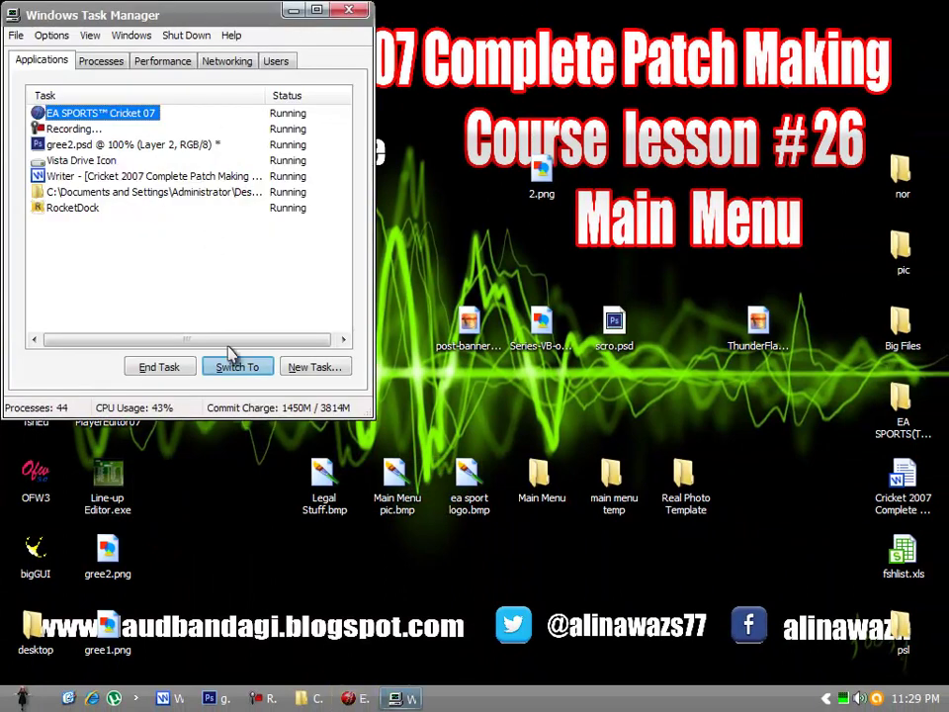
{"action": "left_click", "coordinate": [170, 367]}
{"action": "left_click", "coordinate": [362, 13]}
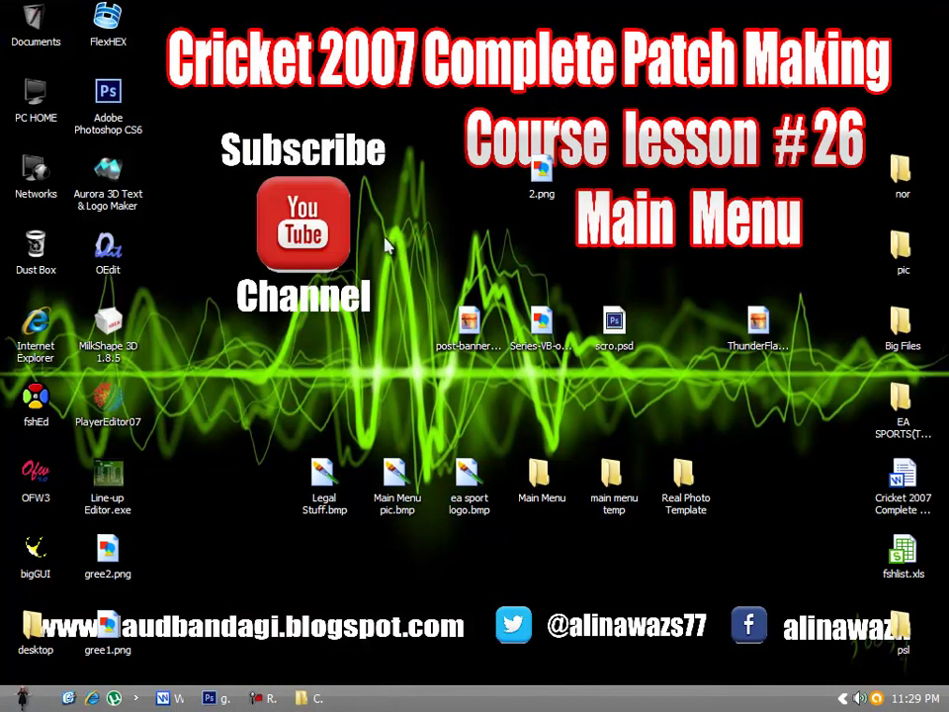
- Move gree1.png and gree2.png from the desktop into the Dust Box and refresh the desktop
{"action": "left_click", "coordinate": [154, 542]}
{"action": "left_click_drag", "start_coordinate": [155, 542], "coordinate": [36, 247]}
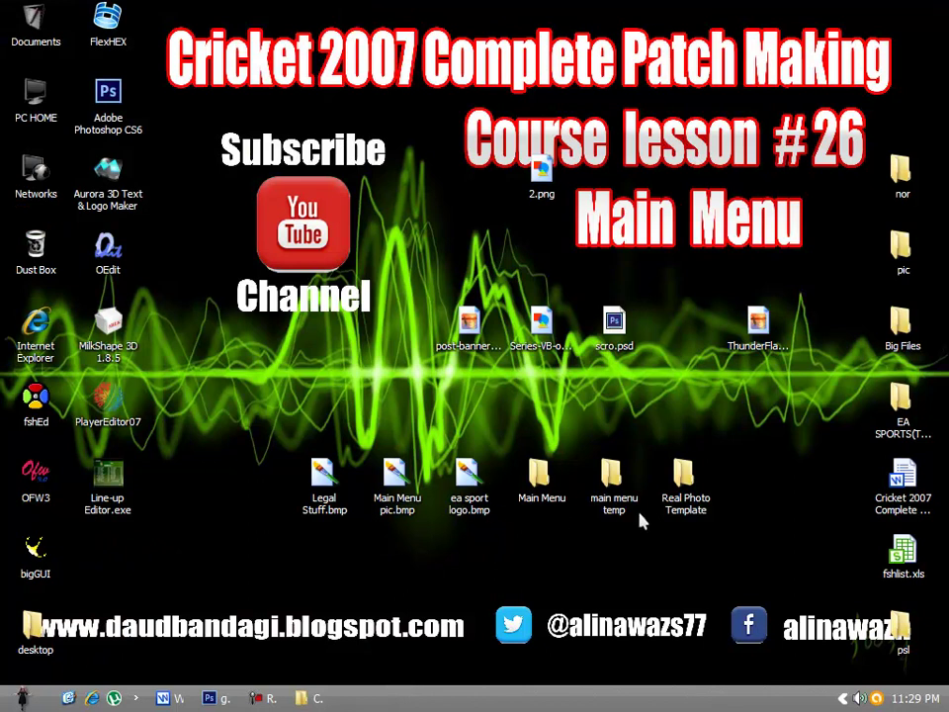
{"action": "right_click", "coordinate": [756, 381]}
{"action": "left_click", "coordinate": [782, 419]}
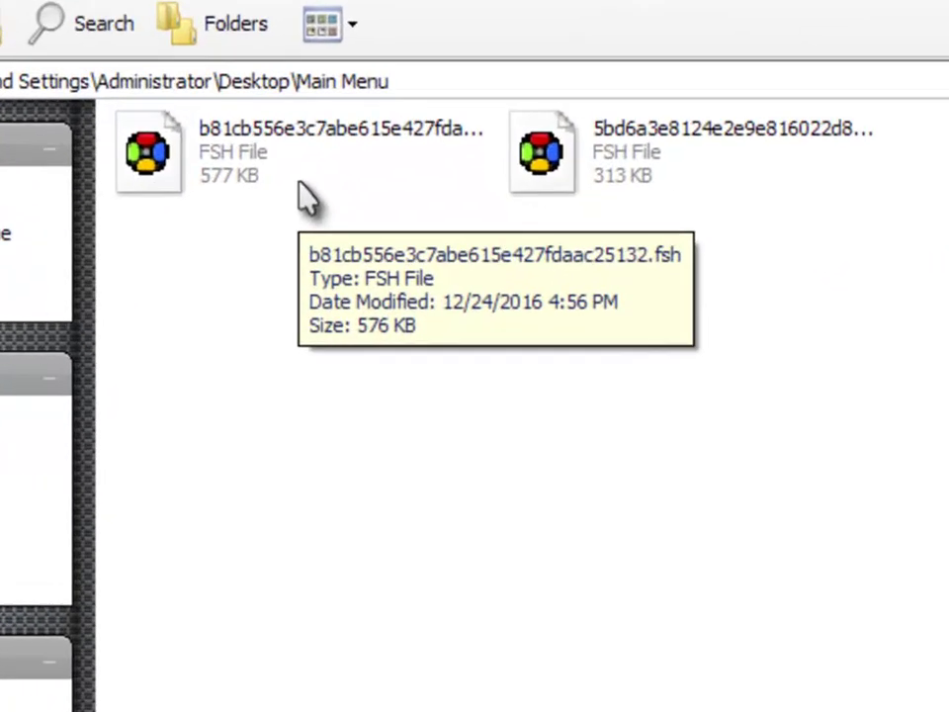
- Copy 5bd6a3e8124e2e9e816022d8d67beb17.fsh from the Main Menu folder onto the desktop
{"action": "left_click", "coordinate": [542, 144]}
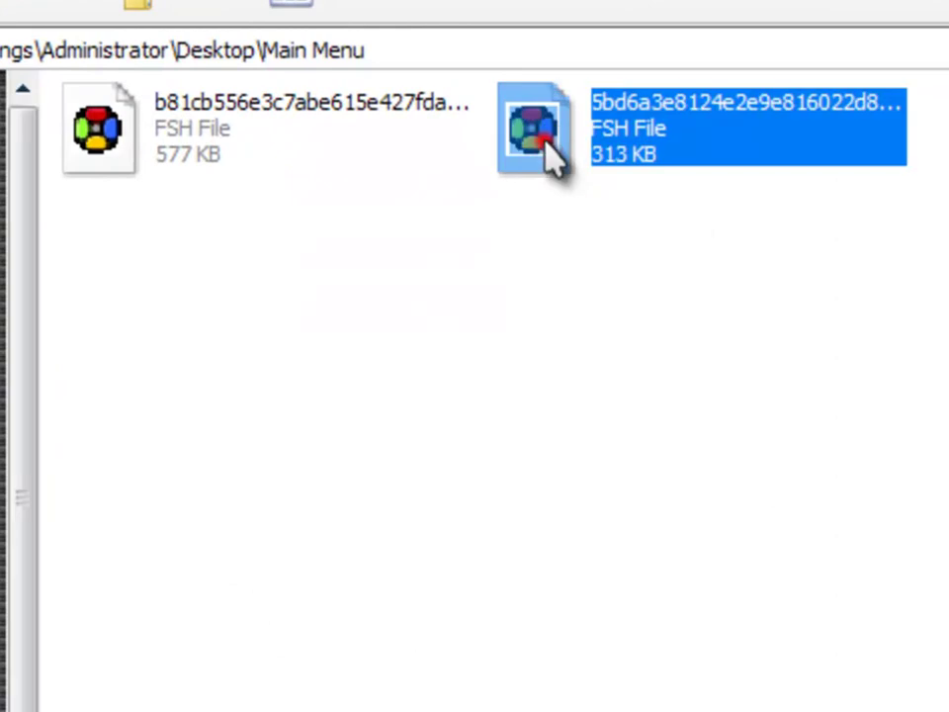
{"action": "right_click", "coordinate": [543, 137]}
{"action": "left_click", "coordinate": [636, 615]}
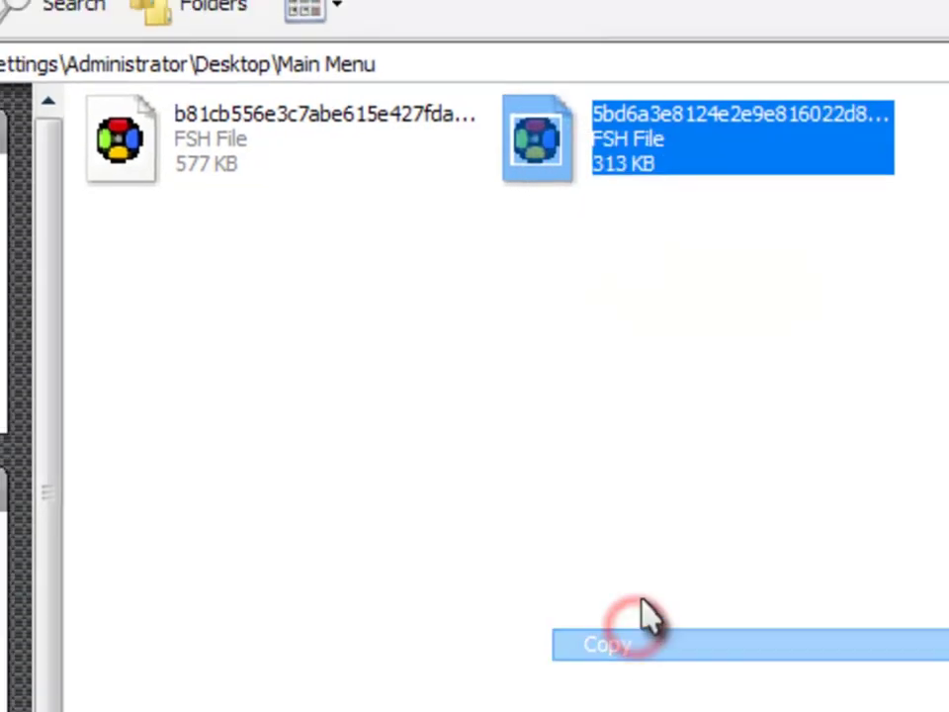
{"action": "left_click", "coordinate": [915, 87]}
{"action": "right_click", "coordinate": [307, 296]}
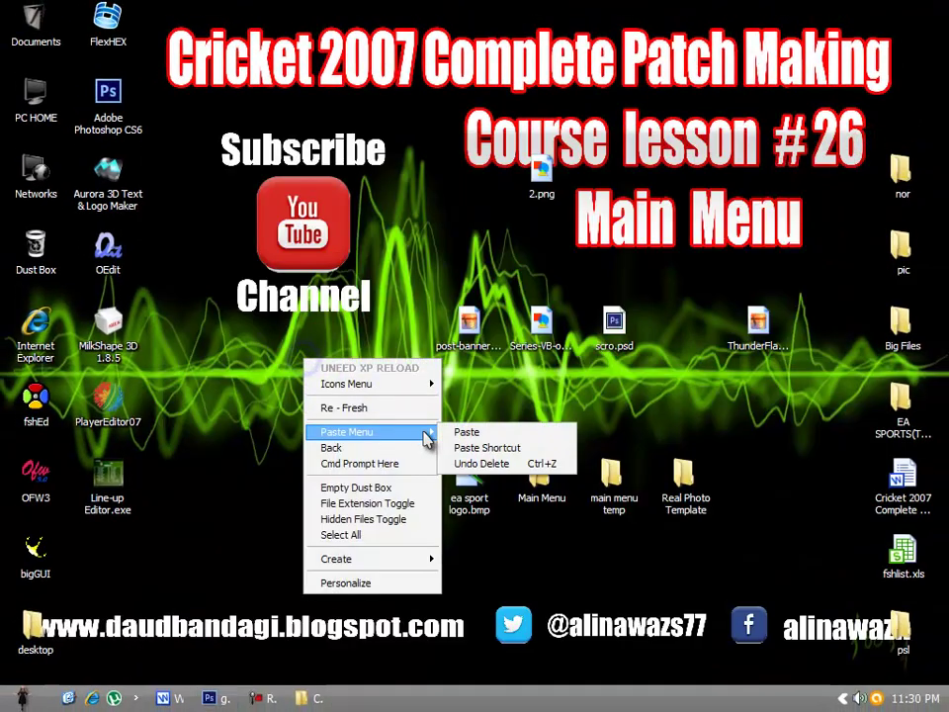
{"action": "left_click", "coordinate": [457, 432]}
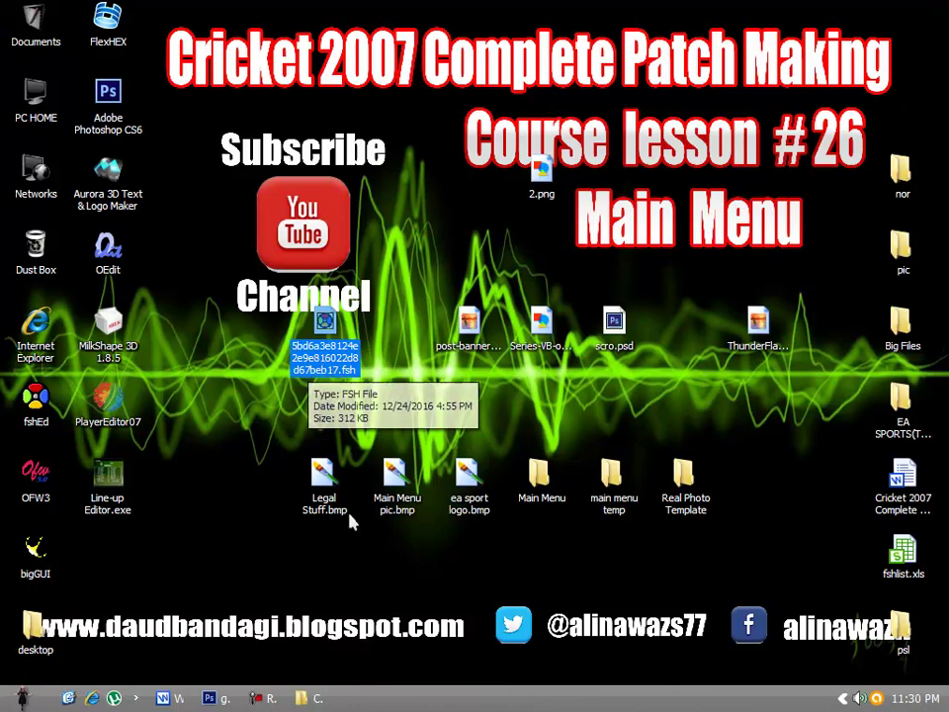
- Check item 5's file code in the course document and open 5bd6a3e8124e2e9e816022d8d67beb17.fsh from the desktop in FshEd
{"action": "left_click", "coordinate": [166, 698]}
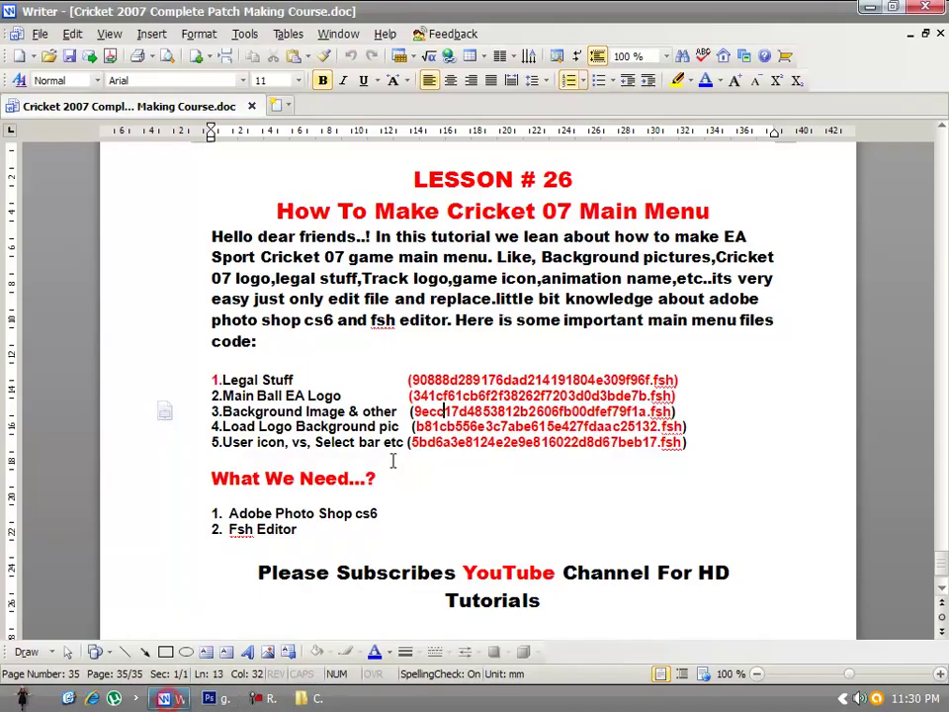
{"action": "left_click", "coordinate": [292, 444]}
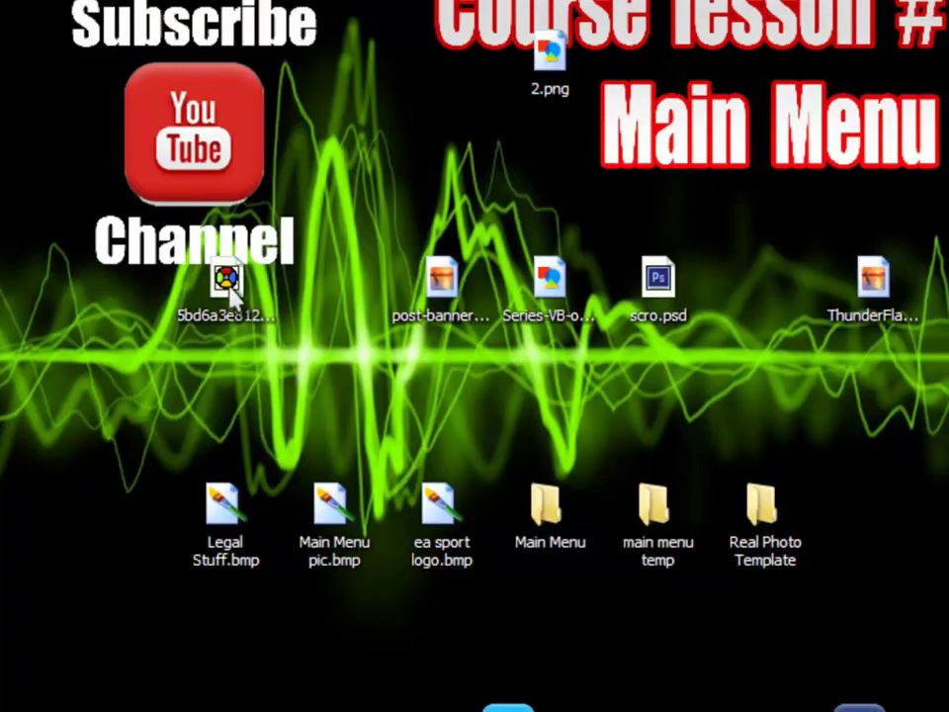
{"action": "double_click", "coordinate": [227, 282]}
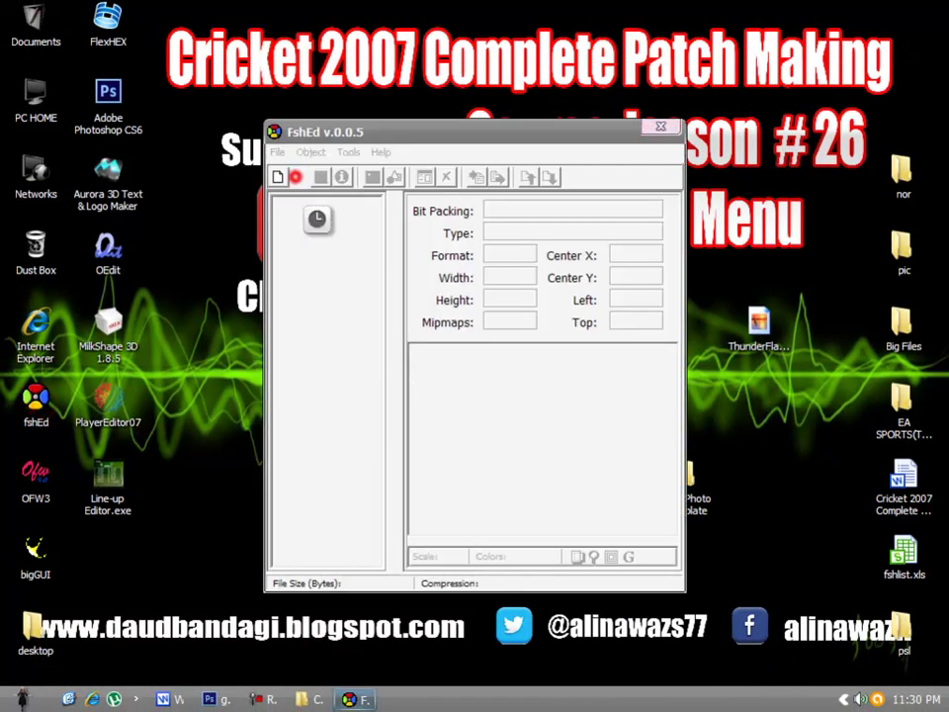
{"action": "left_click", "coordinate": [297, 177]}
{"action": "left_click", "coordinate": [259, 255]}
{"action": "double_click", "coordinate": [378, 369]}
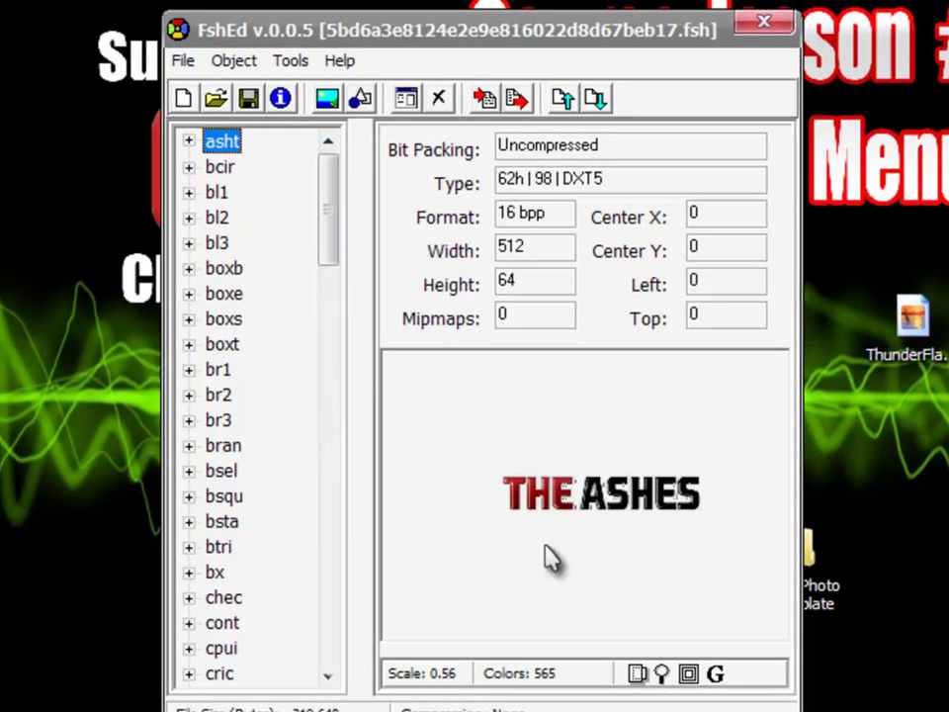
- Examine the images stored in the FSH file, including bcir, bl3, cric and cpui
{"action": "left_click", "coordinate": [221, 170]}
{"action": "left_click", "coordinate": [221, 247]}
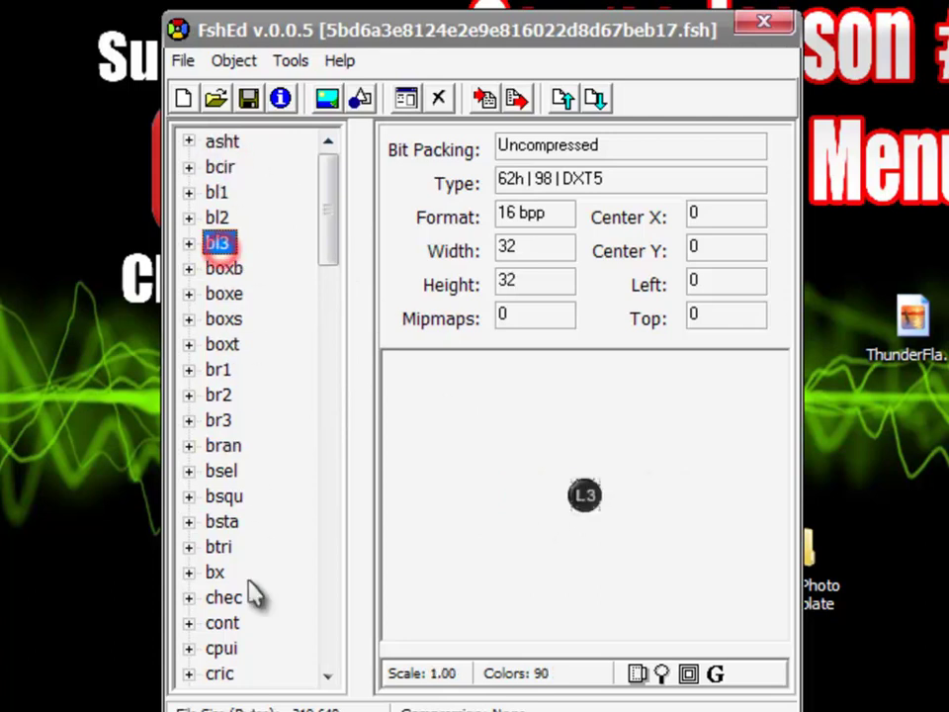
{"action": "left_click", "coordinate": [219, 650]}
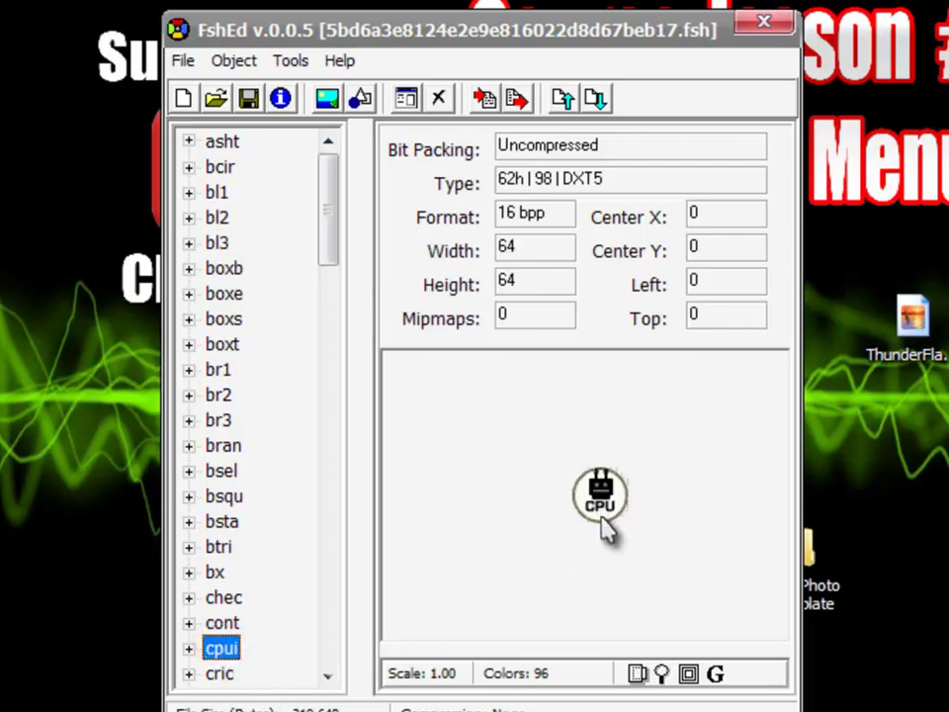
{"action": "left_click", "coordinate": [219, 674]}
{"action": "left_click", "coordinate": [222, 649]}
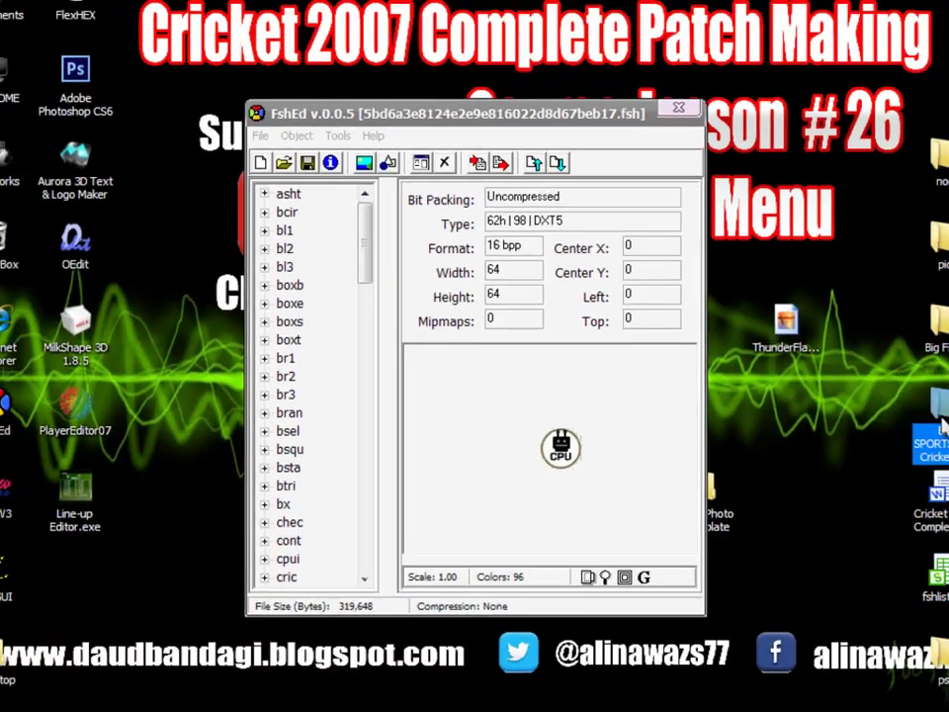
- Launch Cricket07.exe from the EA SPORTS(TM) Cricket 07 folder and look through its World Series menu for the icons in use
{"action": "double_click", "coordinate": [902, 413]}
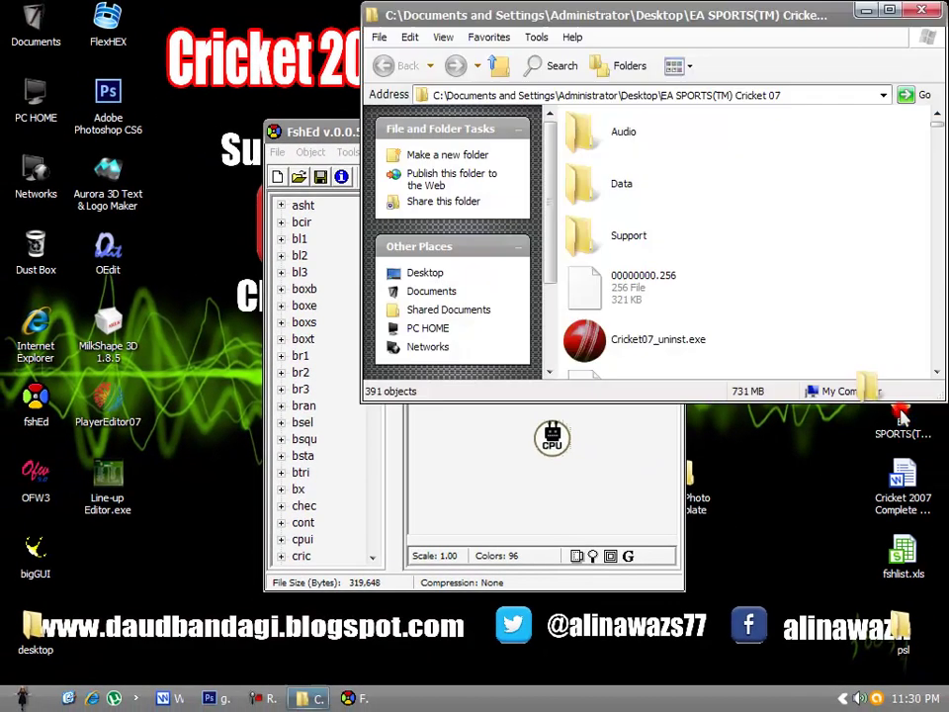
{"action": "left_click", "coordinate": [895, 10]}
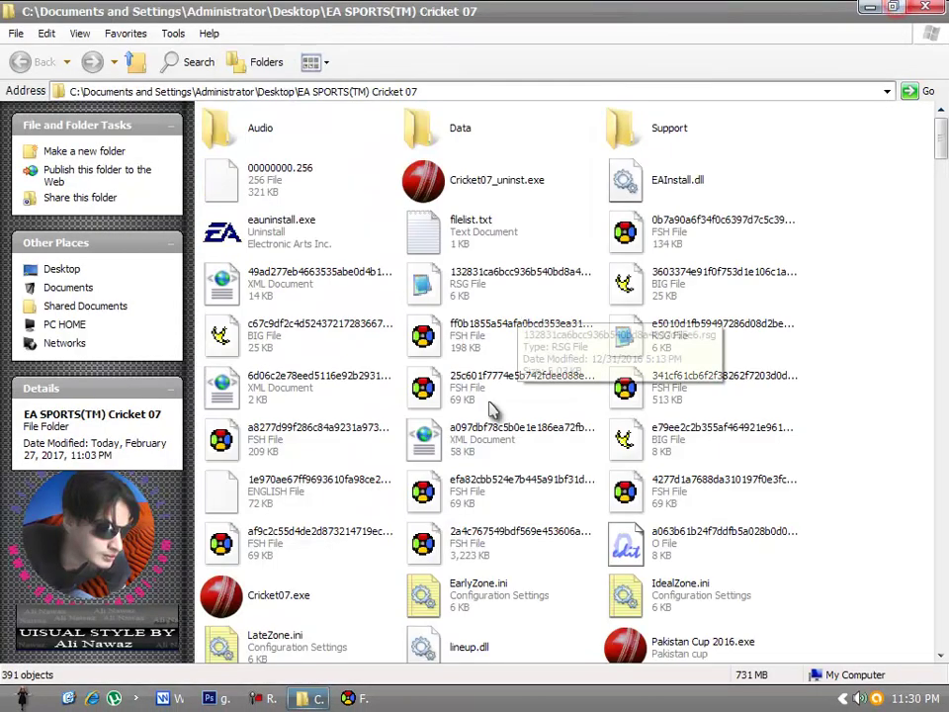
{"action": "double_click", "coordinate": [281, 598]}
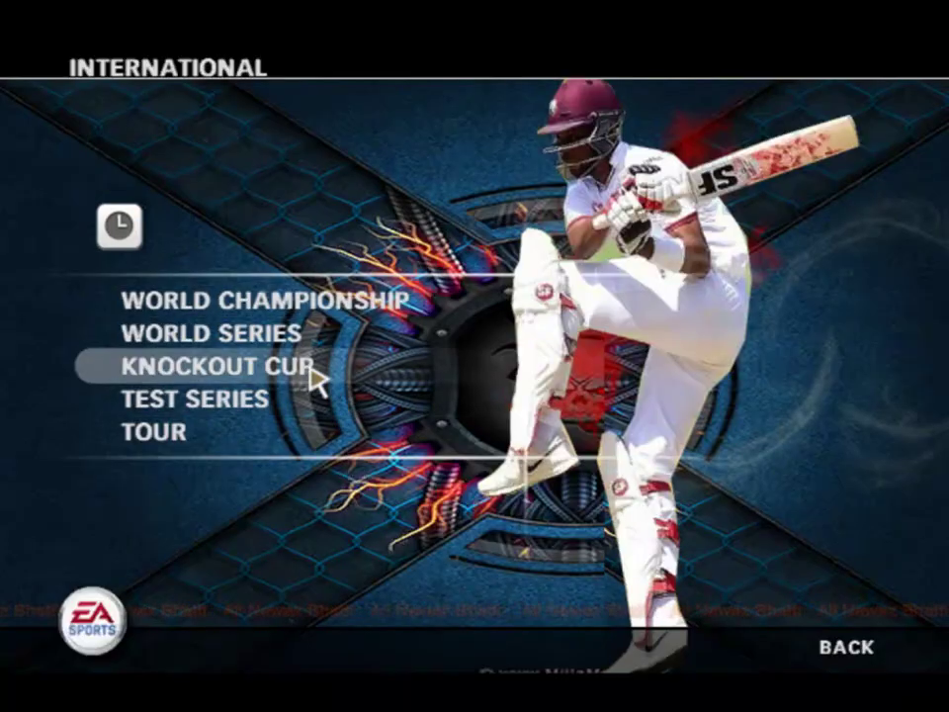
{"action": "left_click", "coordinate": [262, 341]}
{"action": "left_click", "coordinate": [824, 652]}
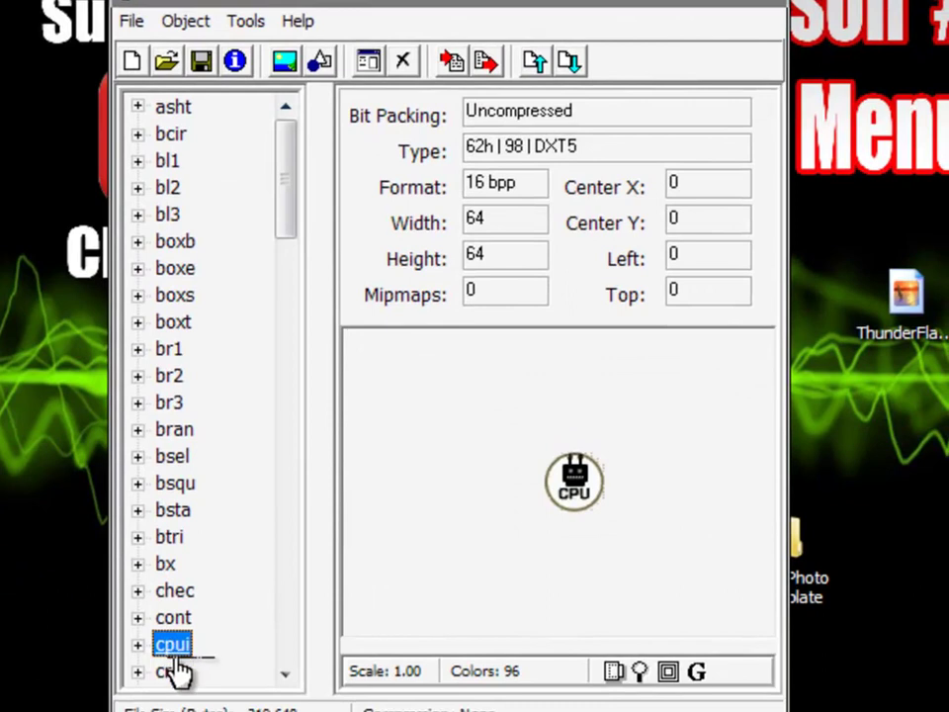
- Reselect the cpui object in FshEd and move the editor window aside to uncover the desktop folders
{"action": "left_click", "coordinate": [178, 671]}
{"action": "left_click", "coordinate": [180, 646]}
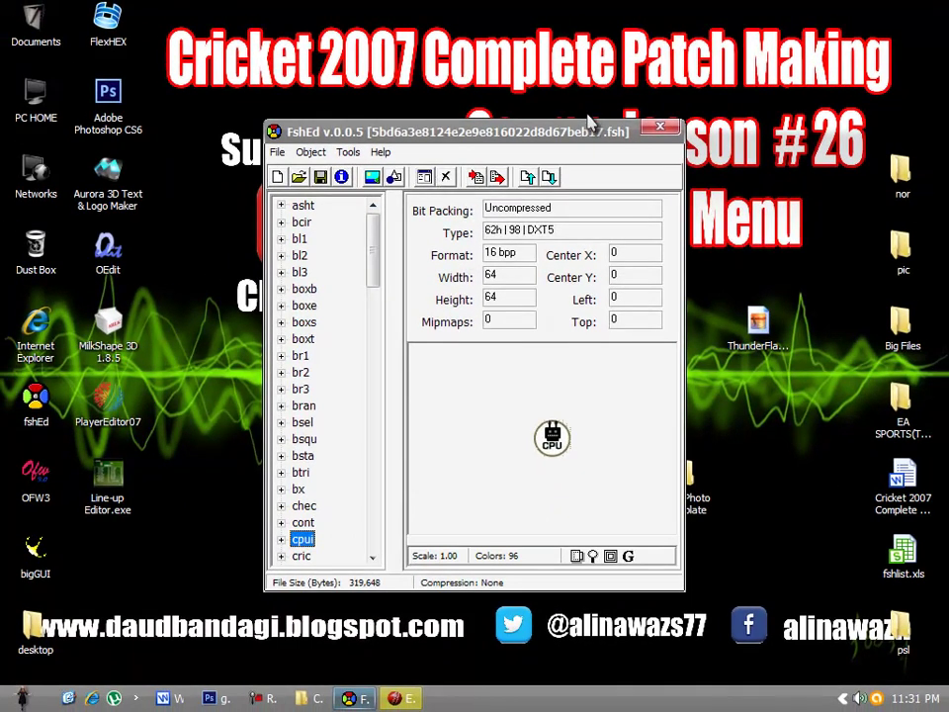
{"action": "left_click_drag", "start_coordinate": [590, 120], "coordinate": [427, 109]}
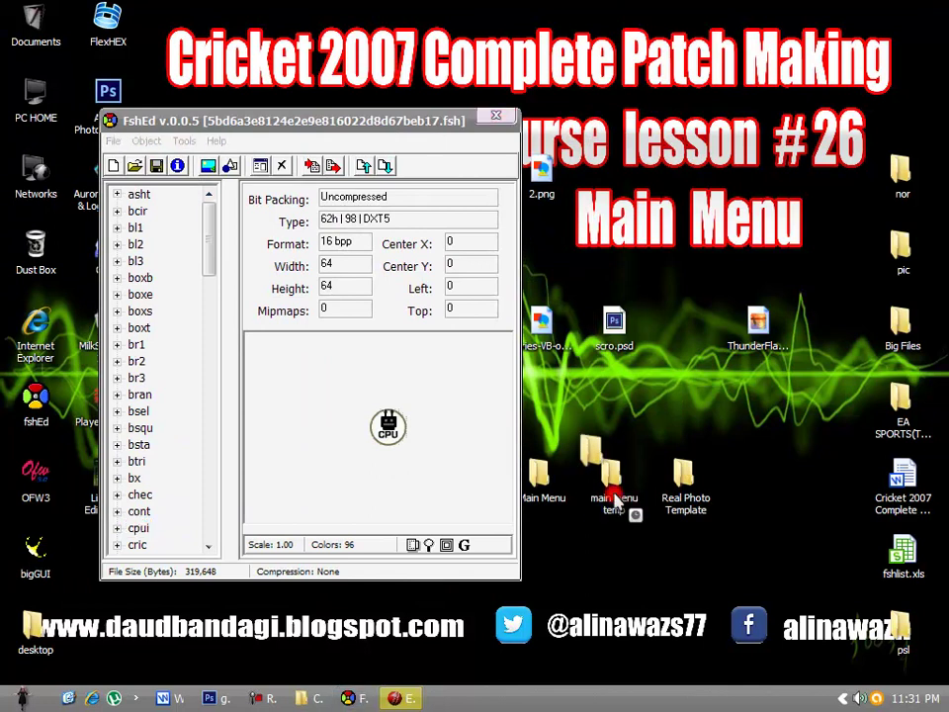
- View user.bmp and cpuser.bmp from the main menu temp folder, and view the cpui object's image in a separate preview
{"action": "double_click", "coordinate": [614, 499]}
{"action": "double_click", "coordinate": [489, 339]}
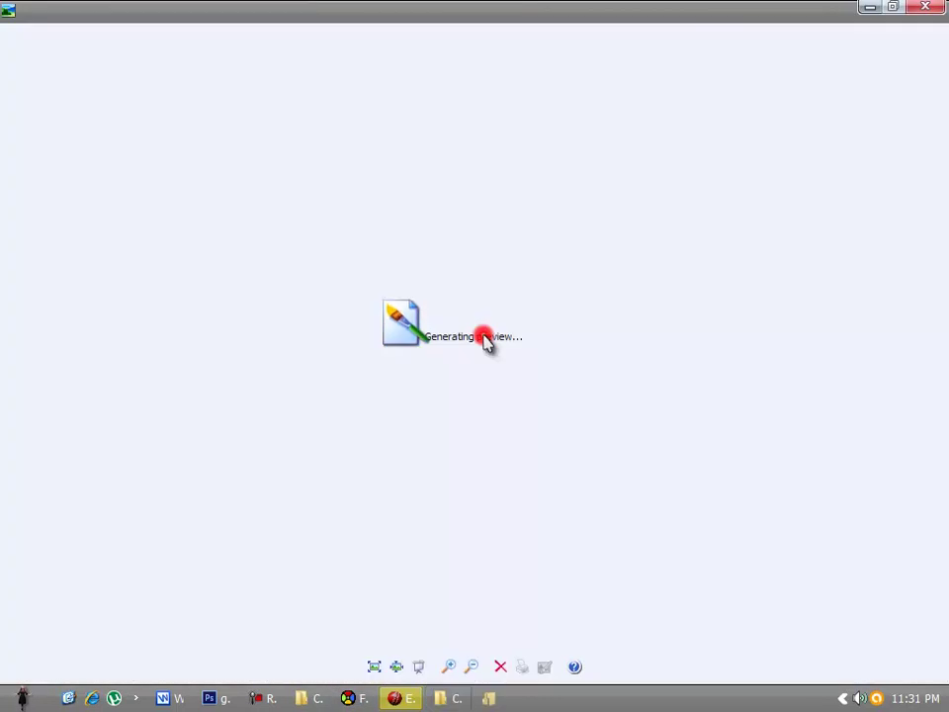
{"action": "left_click", "coordinate": [925, 7]}
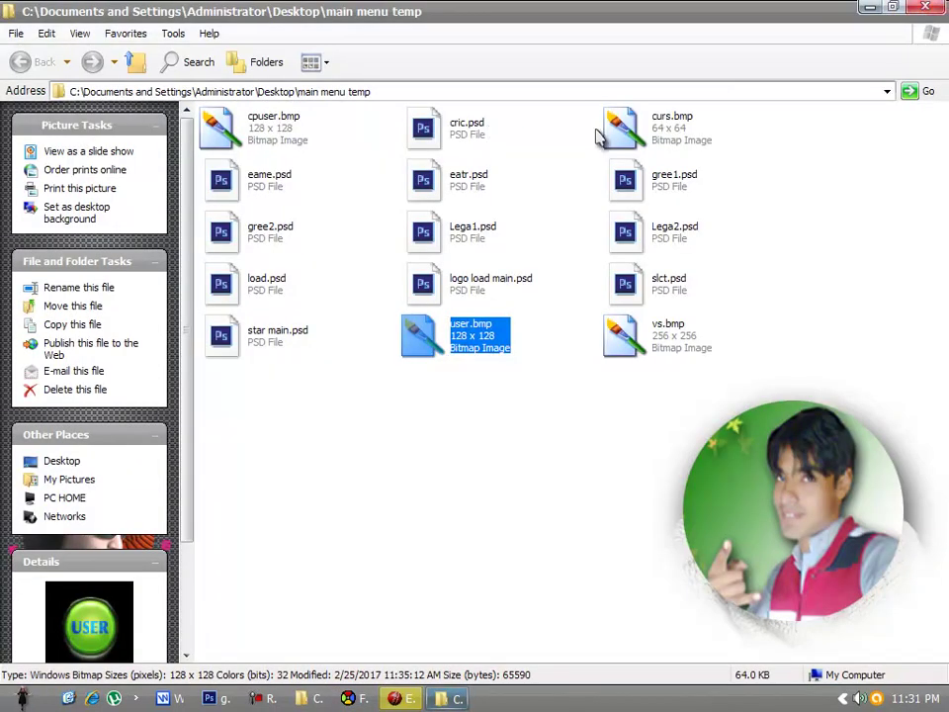
{"action": "double_click", "coordinate": [263, 130]}
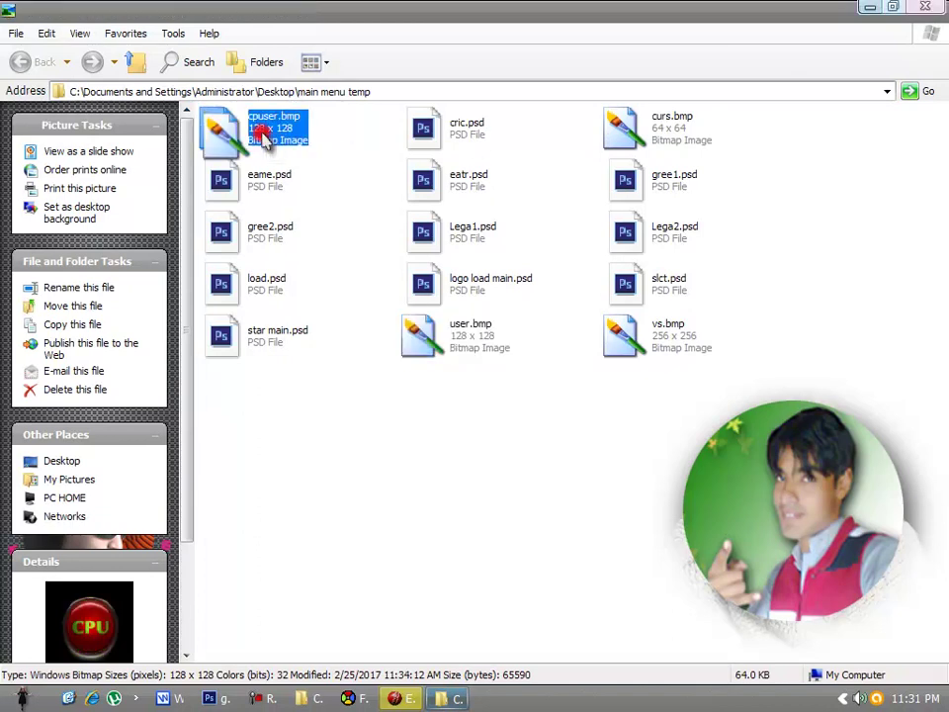
{"action": "left_click", "coordinate": [925, 7]}
{"action": "left_click", "coordinate": [926, 7]}
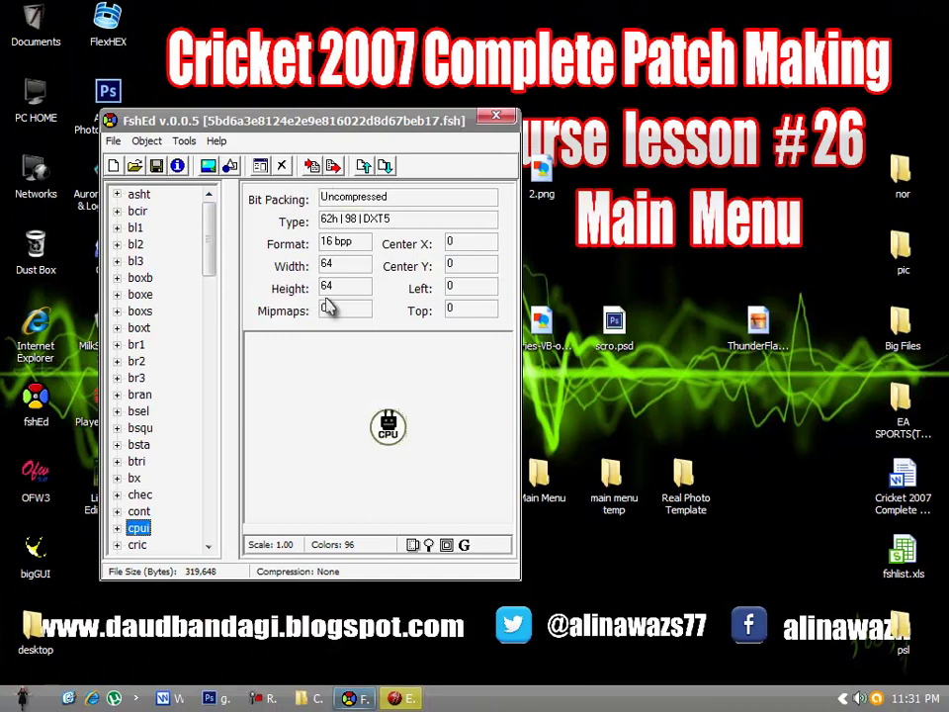
{"action": "left_click", "coordinate": [414, 547]}
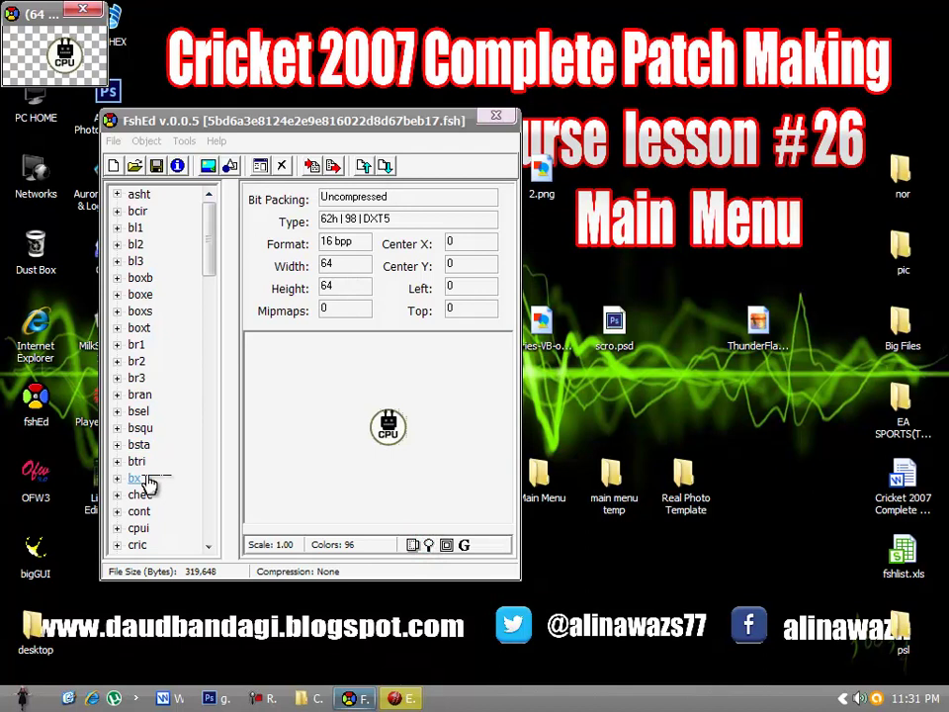
{"action": "left_click", "coordinate": [83, 10]}
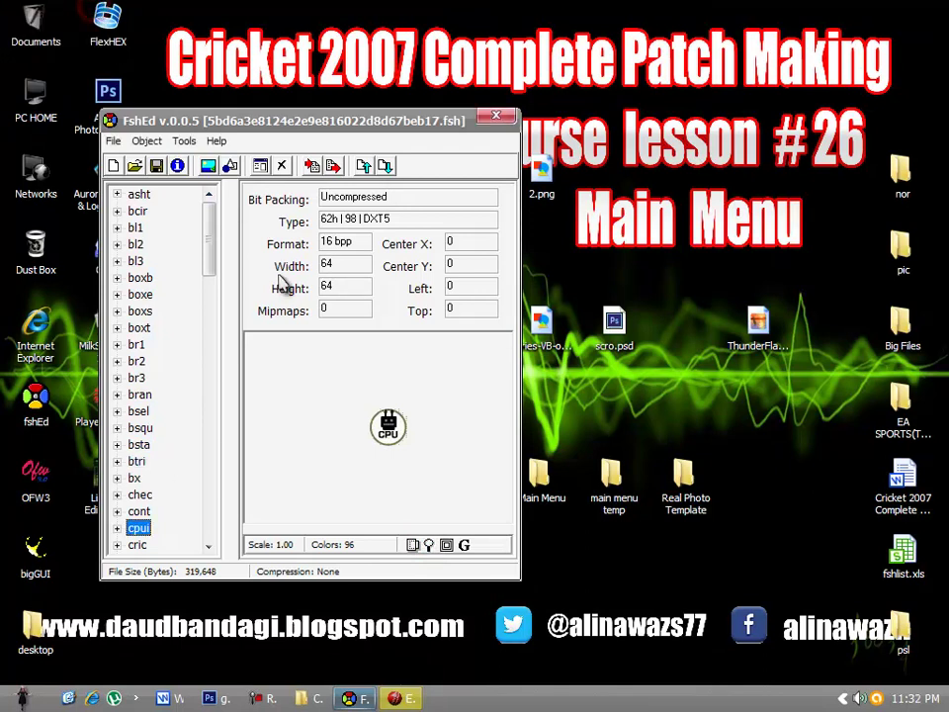
- Try to replace the graphic of the cpui object in the FSH file
{"action": "left_click", "coordinate": [312, 166]}
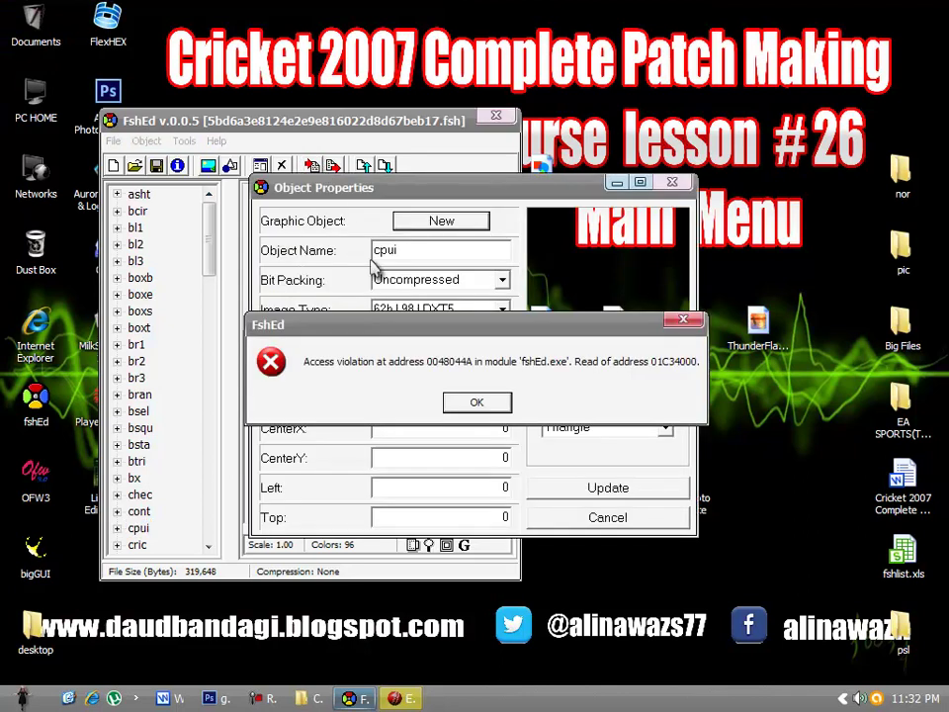
{"action": "left_click", "coordinate": [484, 405]}
{"action": "left_click", "coordinate": [483, 405]}
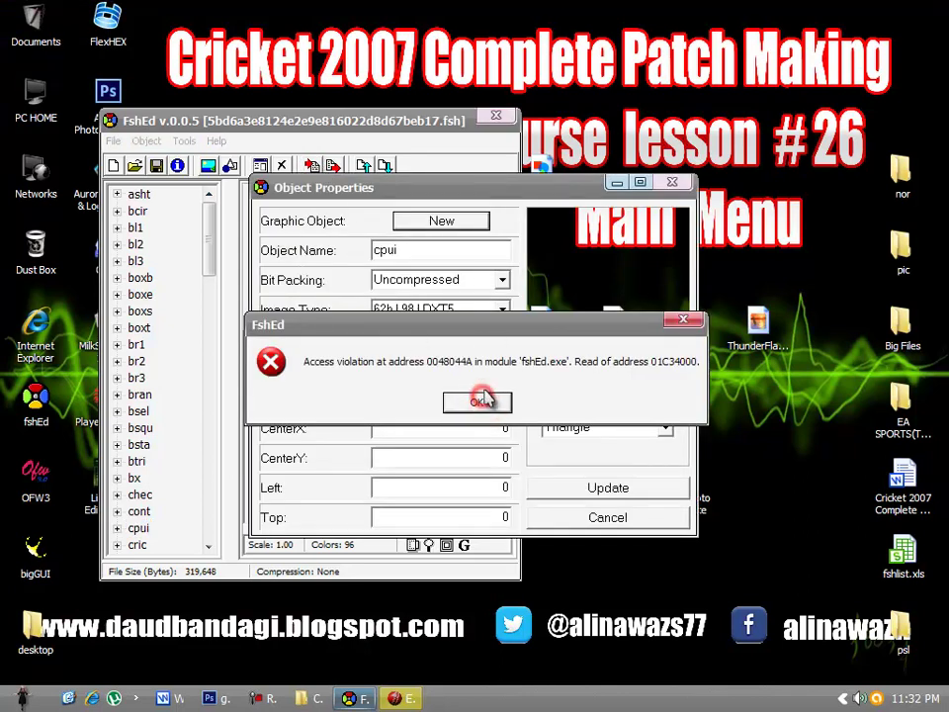
{"action": "left_click", "coordinate": [506, 405]}
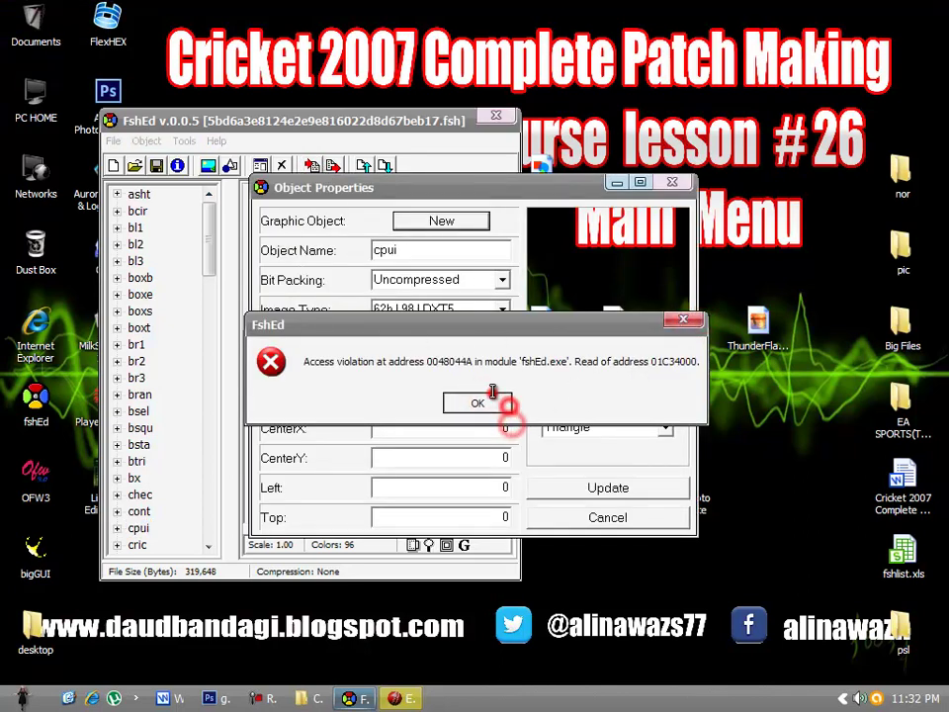
{"action": "left_click", "coordinate": [495, 408]}
{"action": "left_click", "coordinate": [491, 406]}
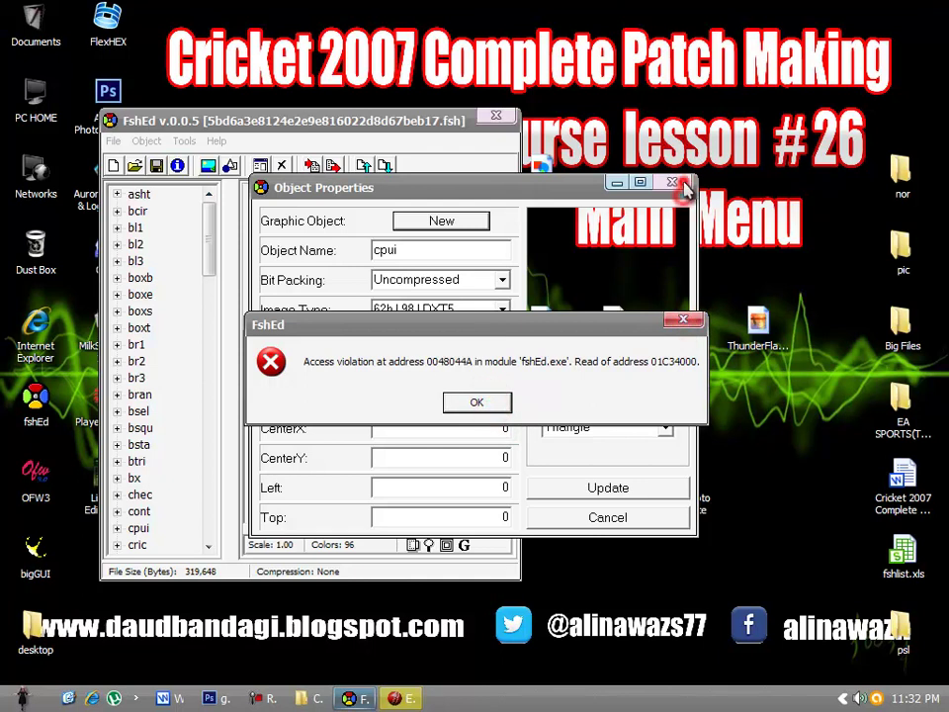
{"action": "left_click", "coordinate": [485, 407]}
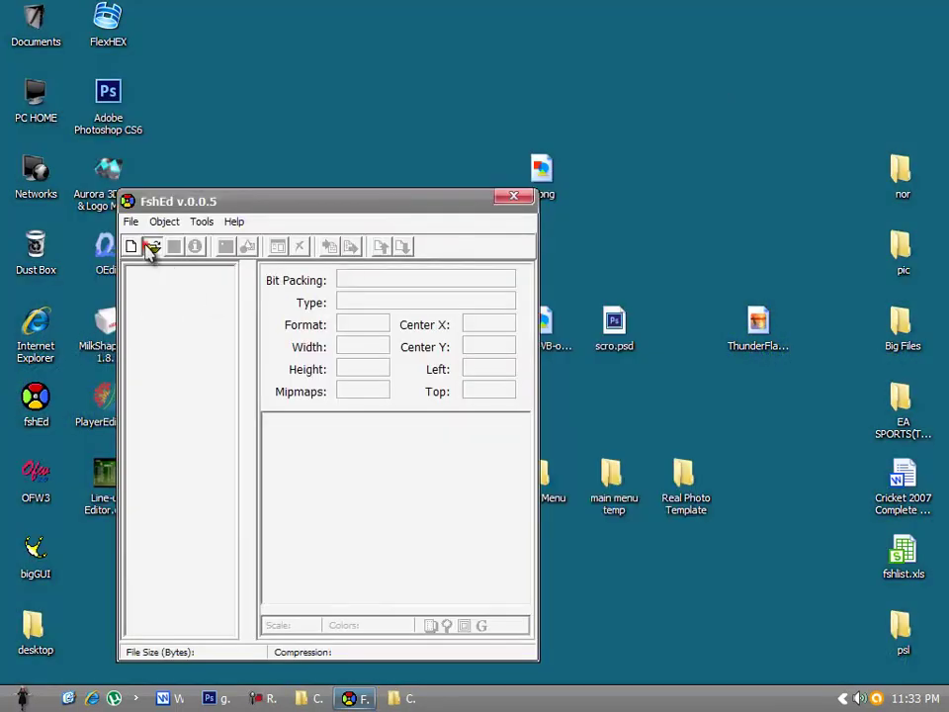
- Open 5bd6a3e8124e2e9e816022d8d67beb17.fsh from the desktop in FshEd and select its cpui object
{"action": "left_click", "coordinate": [151, 247]}
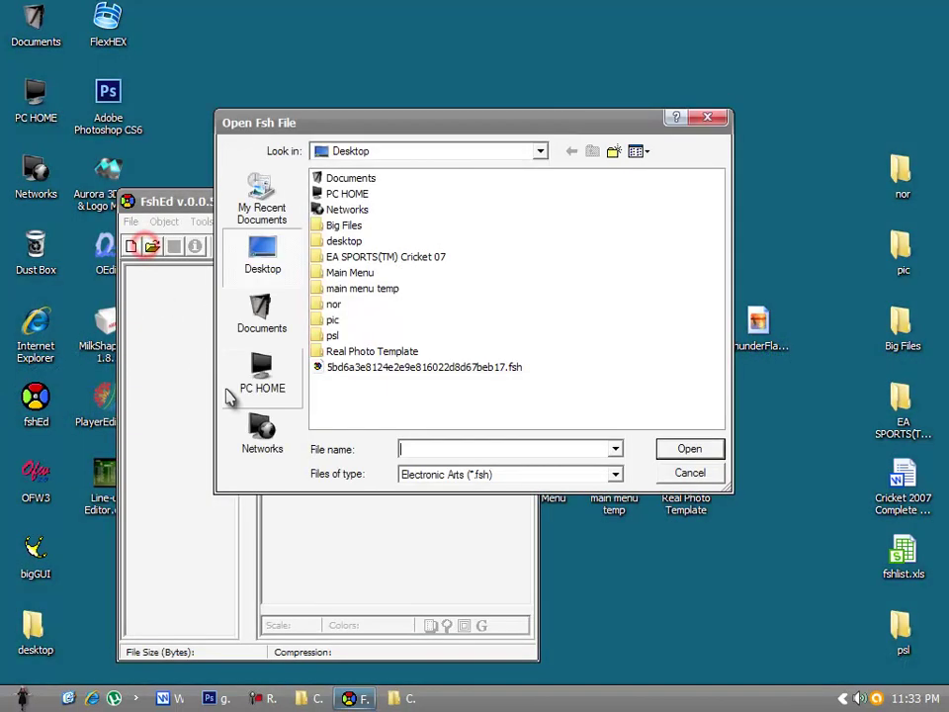
{"action": "double_click", "coordinate": [345, 366]}
{"action": "left_click_drag", "start_coordinate": [234, 351], "coordinate": [180, 480]}
{"action": "left_click", "coordinate": [166, 610]}
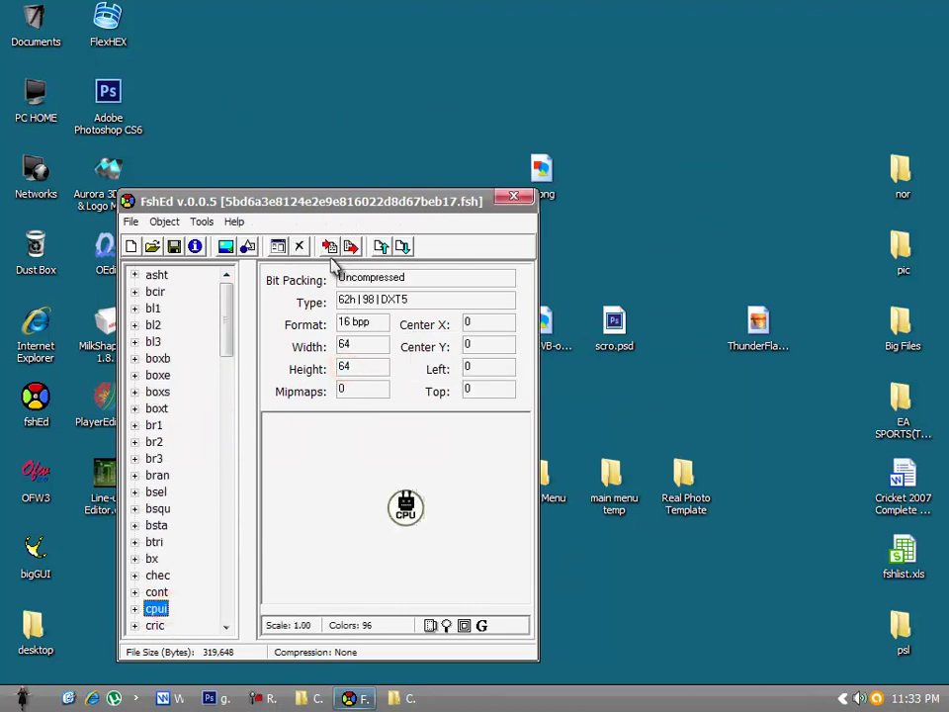
- Replace the cpui object's graphic with cpuser.png from the main menu temp folder using the Graphic Importer
{"action": "left_click", "coordinate": [200, 223]}
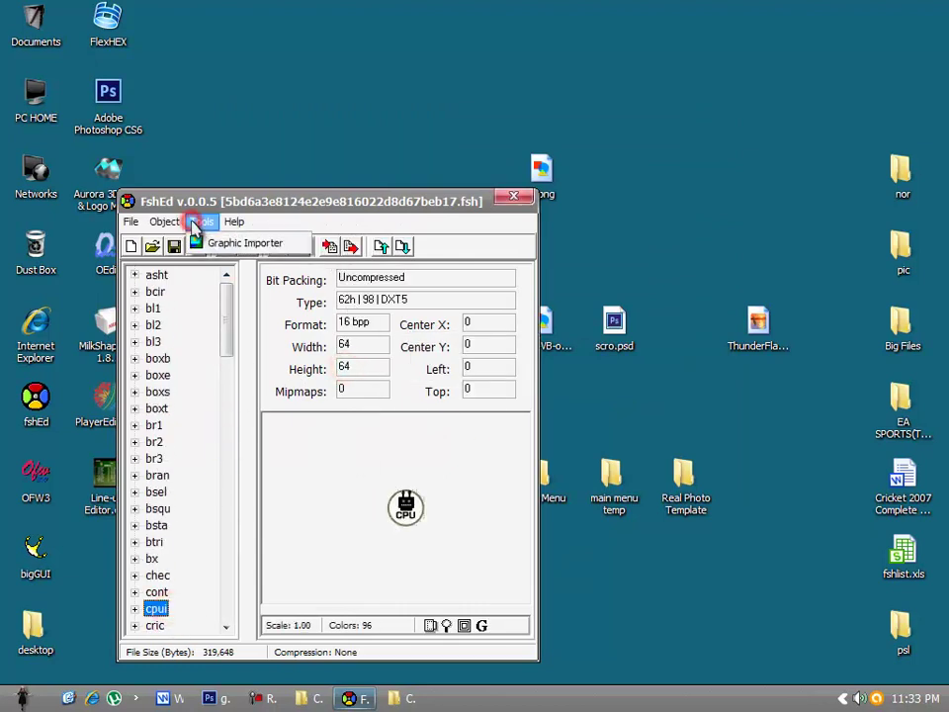
{"action": "left_click", "coordinate": [253, 247]}
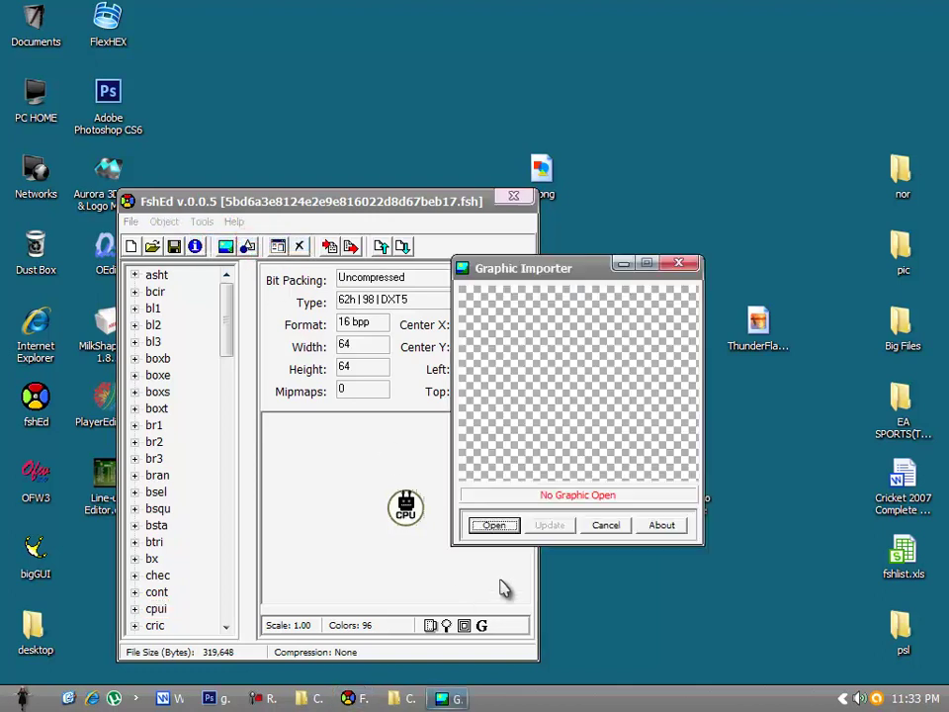
{"action": "left_click", "coordinate": [494, 525]}
{"action": "double_click", "coordinate": [369, 291]}
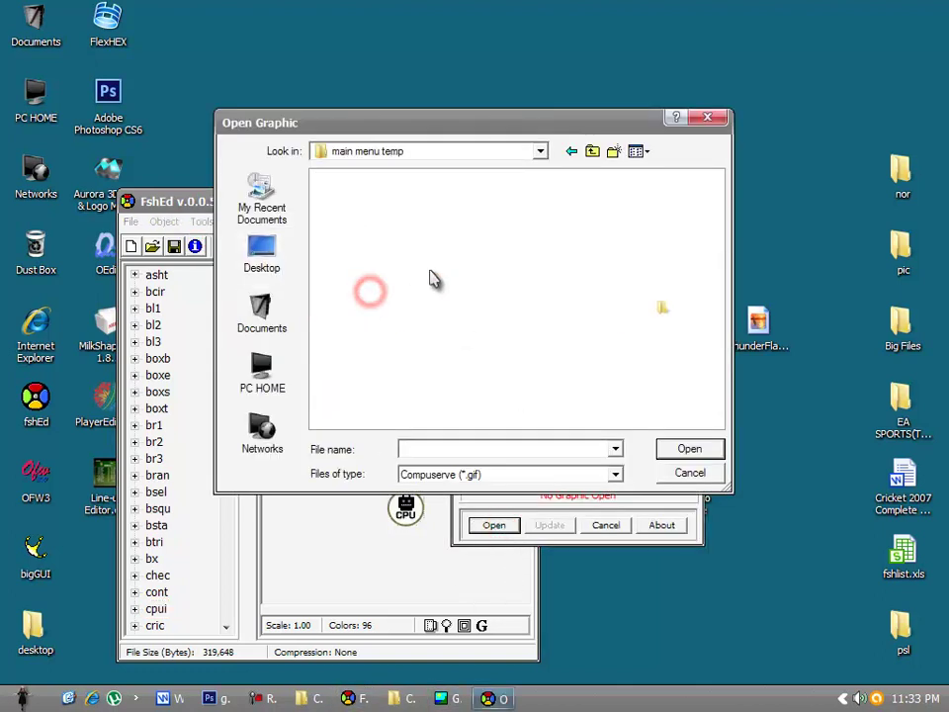
{"action": "left_click", "coordinate": [591, 475]}
{"action": "left_click", "coordinate": [560, 529]}
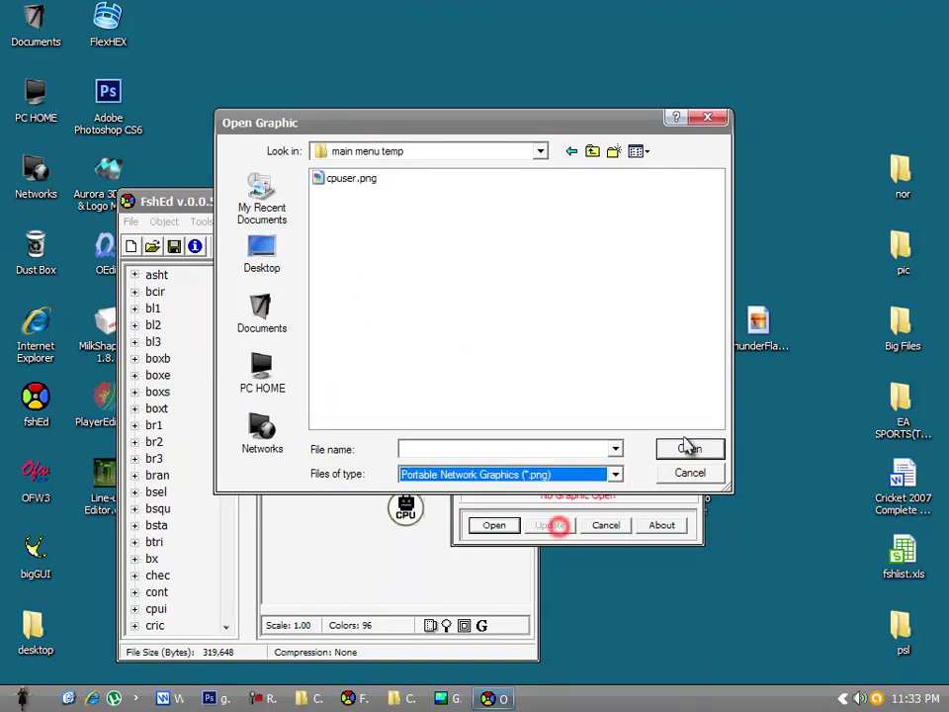
{"action": "left_click", "coordinate": [346, 179]}
{"action": "left_click", "coordinate": [689, 450]}
{"action": "left_click", "coordinate": [550, 525]}
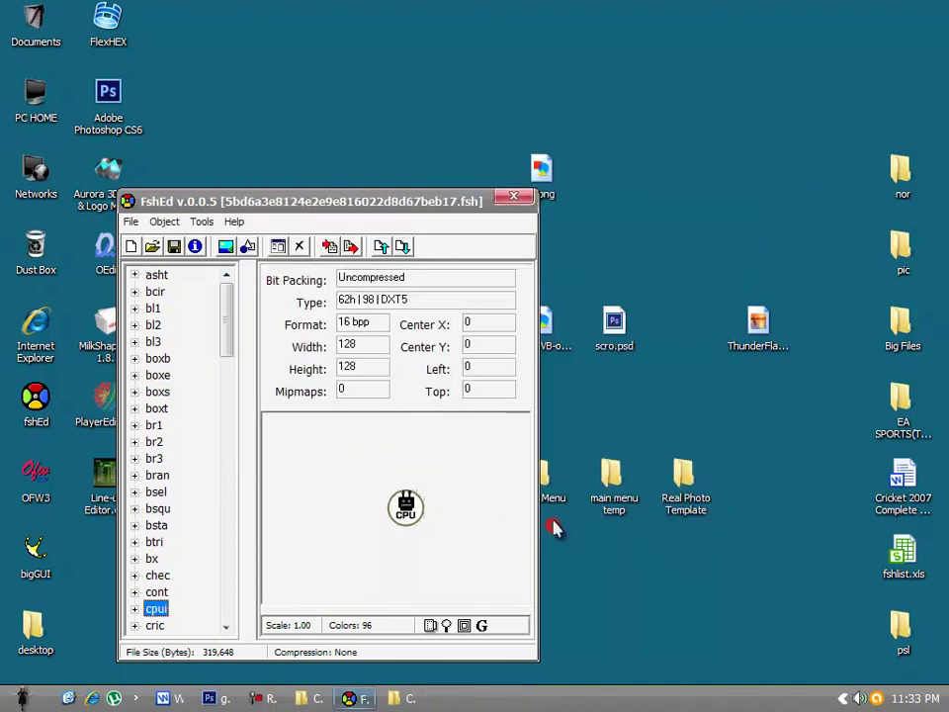
- Preview the cpui object's new image in a separate window, close the preview and save the FSH file
{"action": "left_click", "coordinate": [431, 620]}
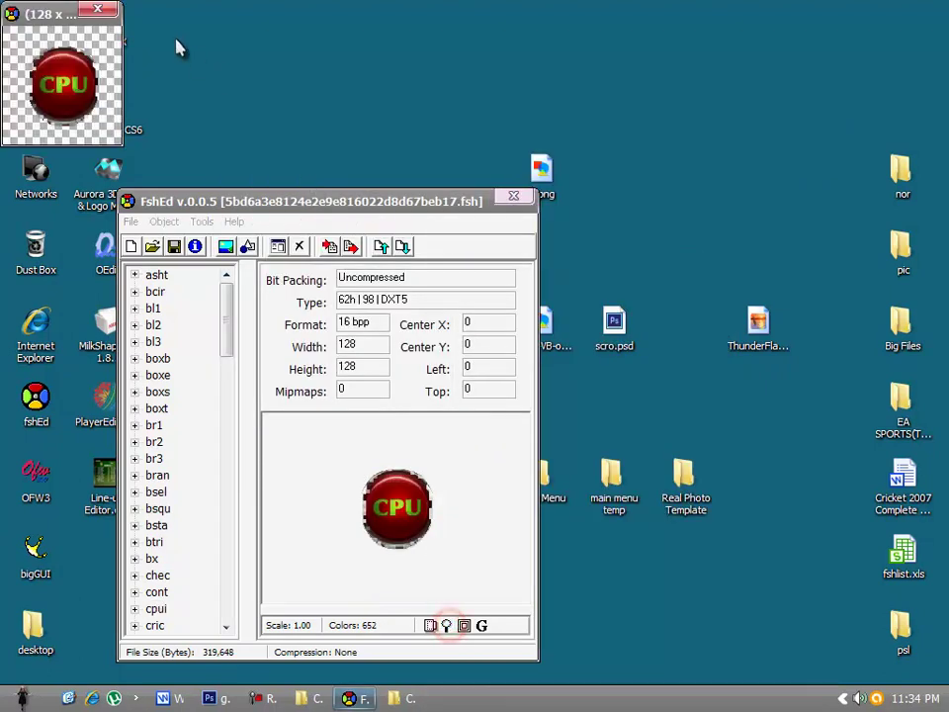
{"action": "left_click", "coordinate": [96, 9]}
{"action": "left_click", "coordinate": [130, 221]}
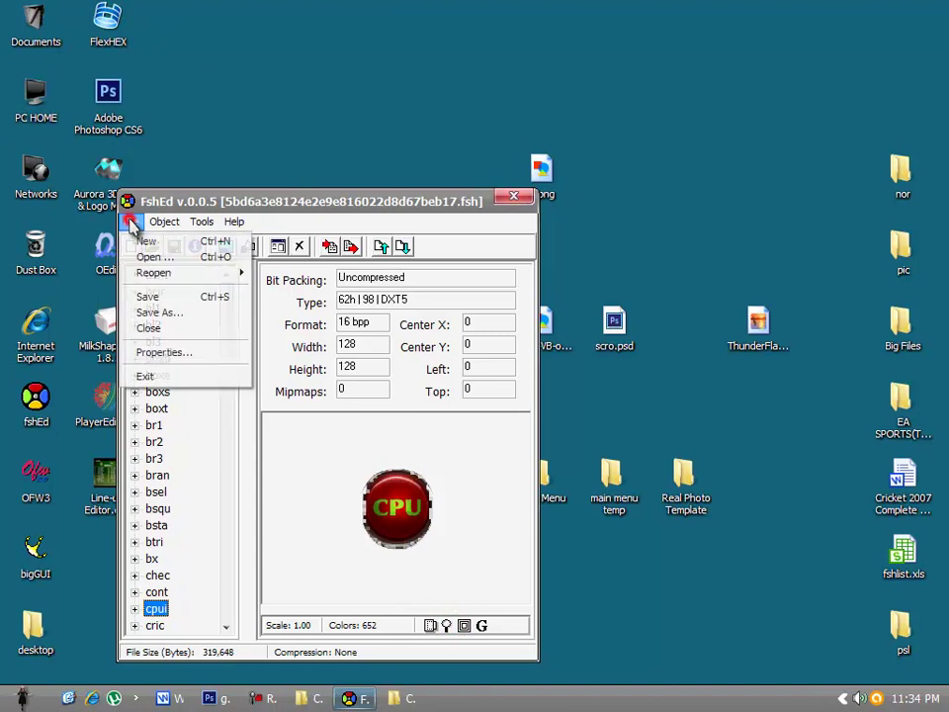
{"action": "left_click", "coordinate": [139, 297]}
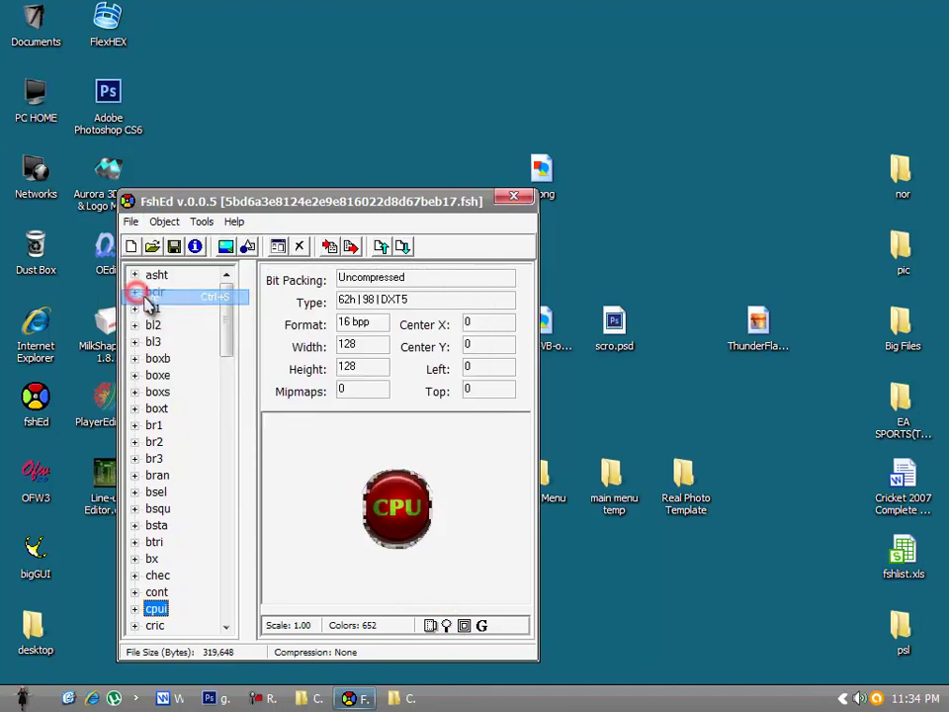
- View the cric object's image in a separate preview and move the editor window clear of the desktop folders
{"action": "left_click", "coordinate": [154, 626]}
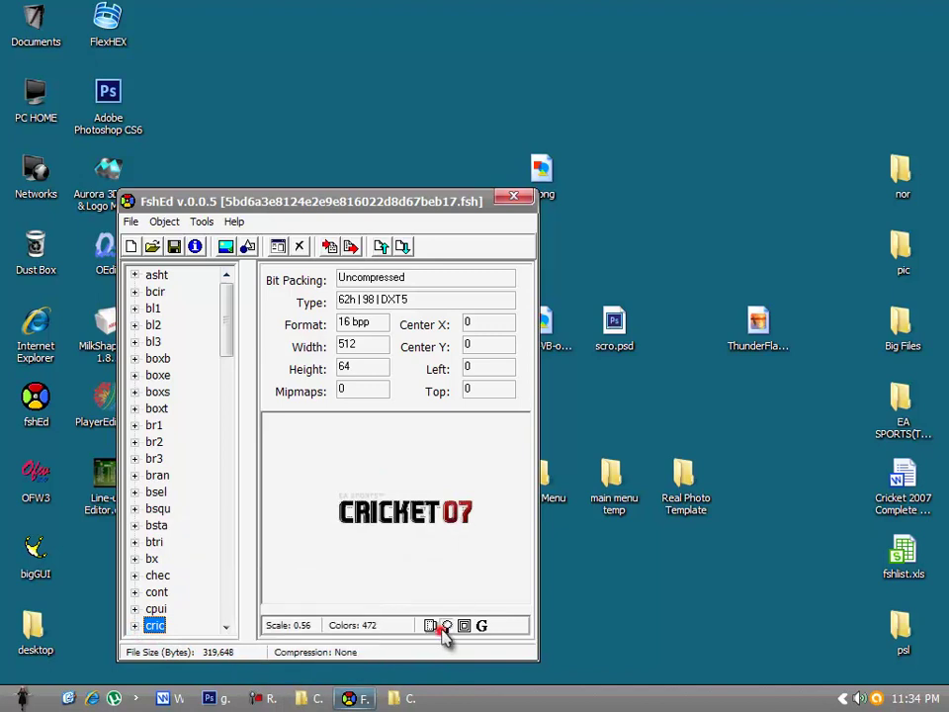
{"action": "left_click", "coordinate": [444, 627]}
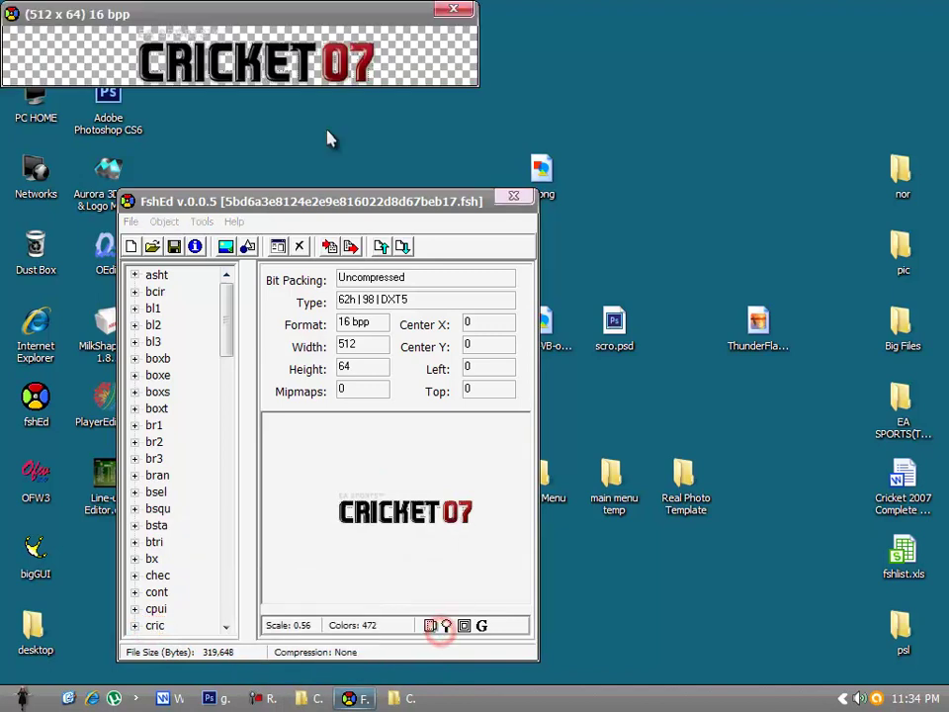
{"action": "left_click", "coordinate": [461, 12]}
{"action": "left_click_drag", "start_coordinate": [418, 218], "coordinate": [401, 103]}
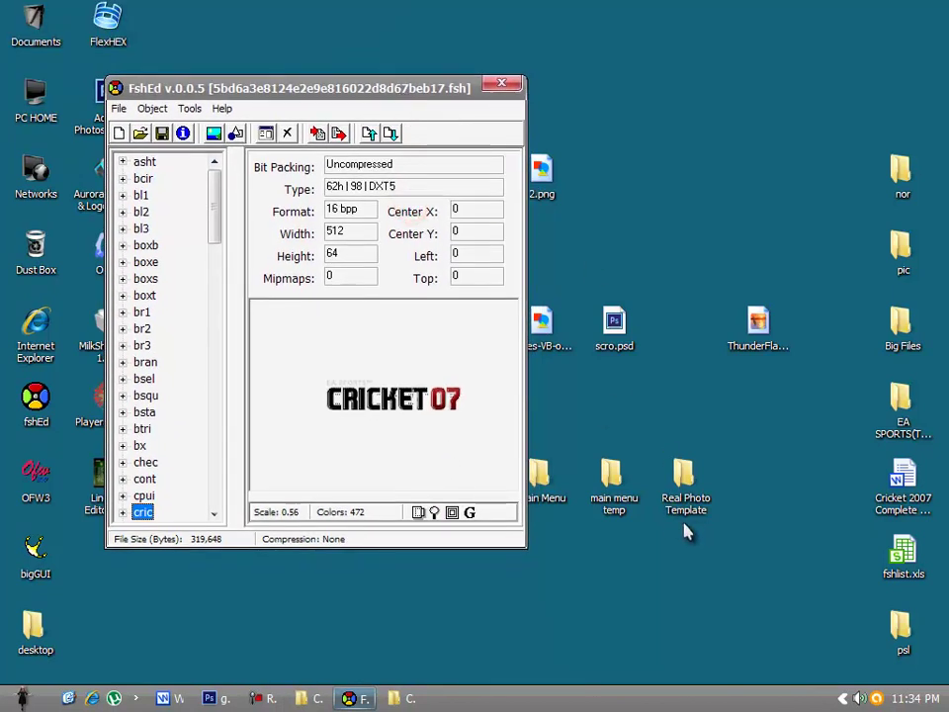
- Open cric.psd from the main menu temp folder in Photoshop and marquee-select the banner area between the guides
{"action": "double_click", "coordinate": [613, 474]}
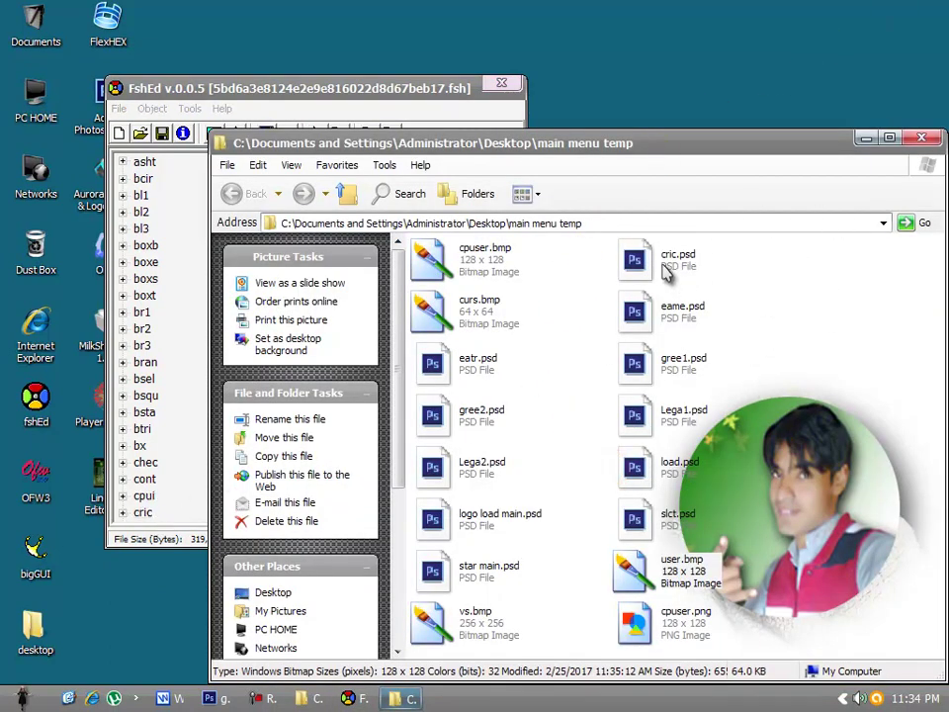
{"action": "left_click", "coordinate": [665, 261]}
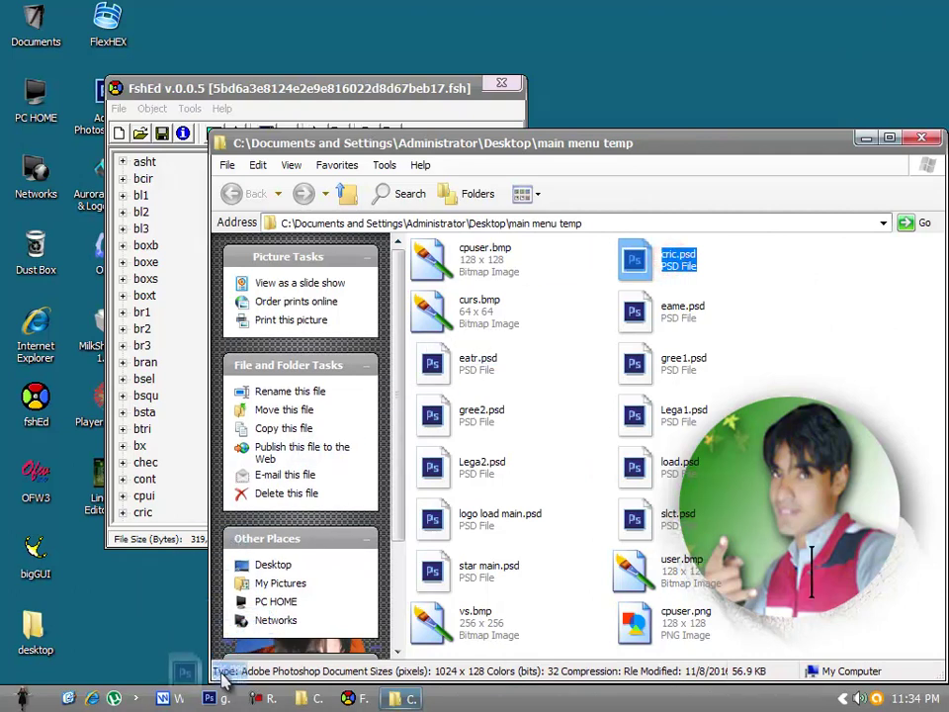
{"action": "left_click_drag", "start_coordinate": [225, 677], "coordinate": [606, 74]}
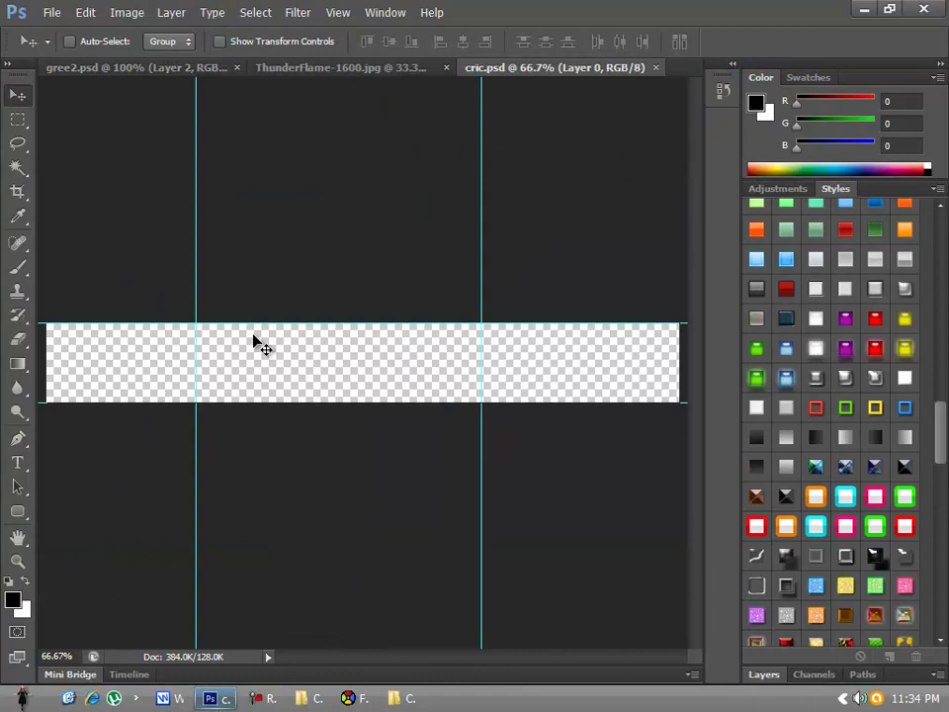
{"action": "left_click", "coordinate": [18, 119]}
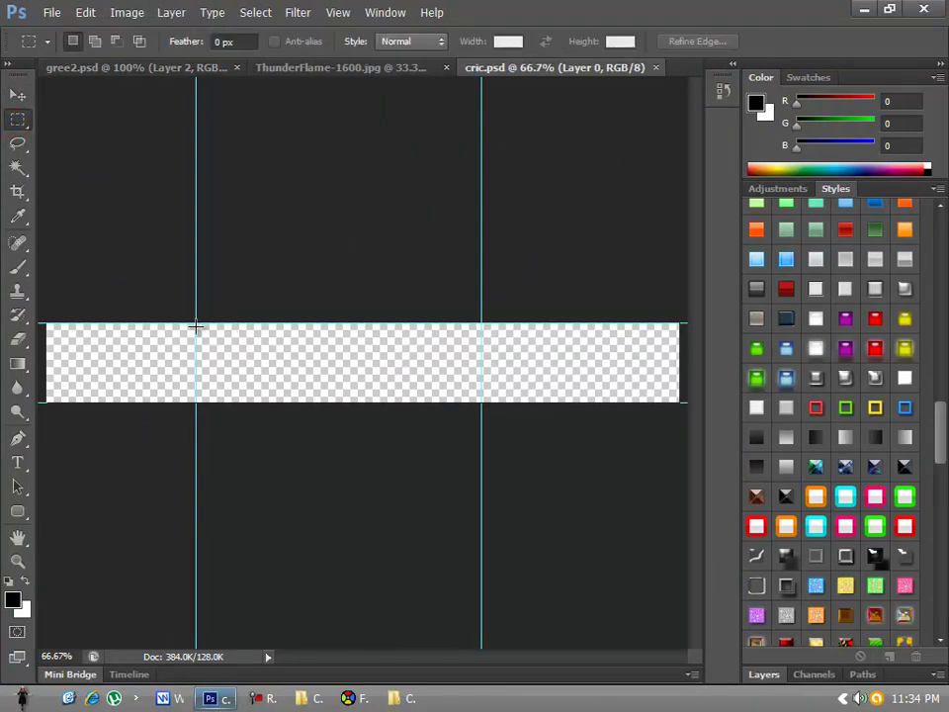
{"action": "left_click_drag", "start_coordinate": [196, 326], "coordinate": [482, 403]}
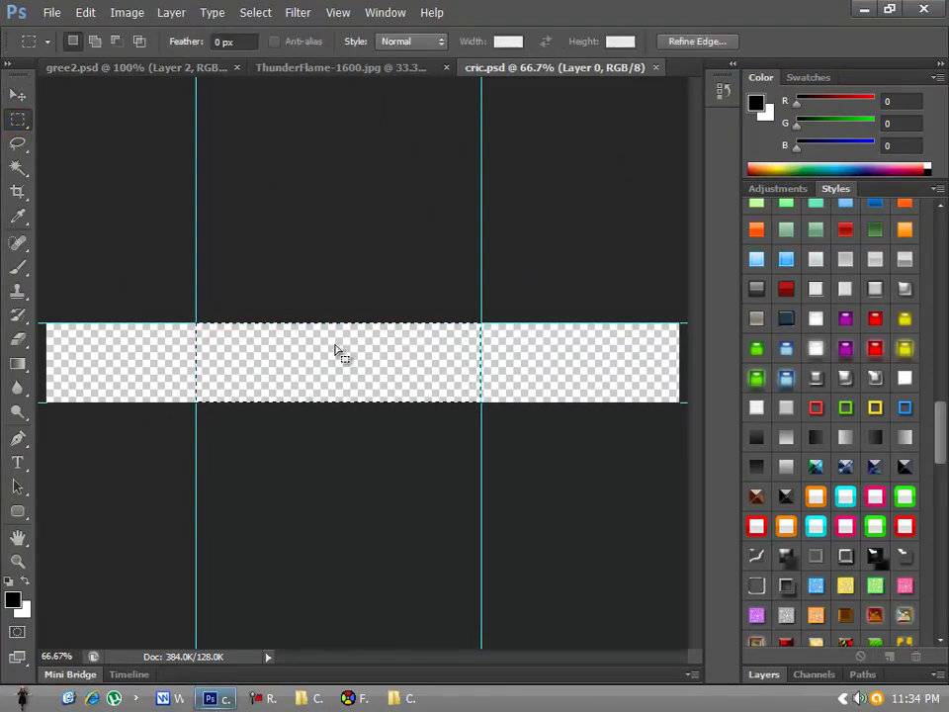
- Place the Series-VB-odi-series-new logo from the desktop into the banner of cric.psd
{"action": "left_click", "coordinate": [864, 9]}
{"action": "left_click", "coordinate": [921, 137]}
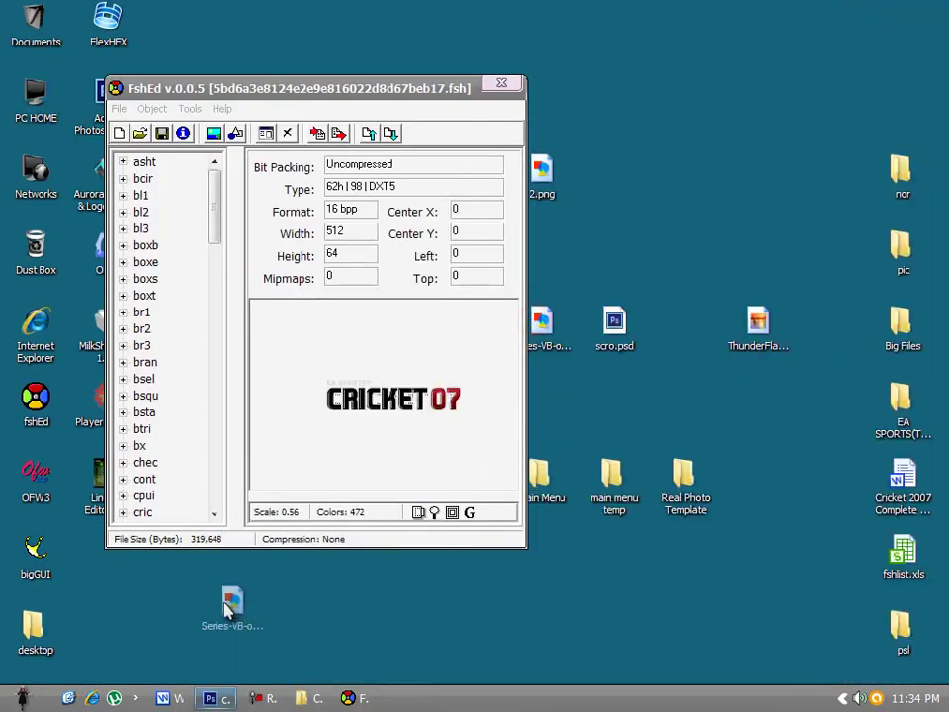
{"action": "left_click", "coordinate": [212, 698]}
{"action": "left_click_drag", "start_coordinate": [358, 394], "coordinate": [308, 358]}
{"action": "key", "text": "Return"}
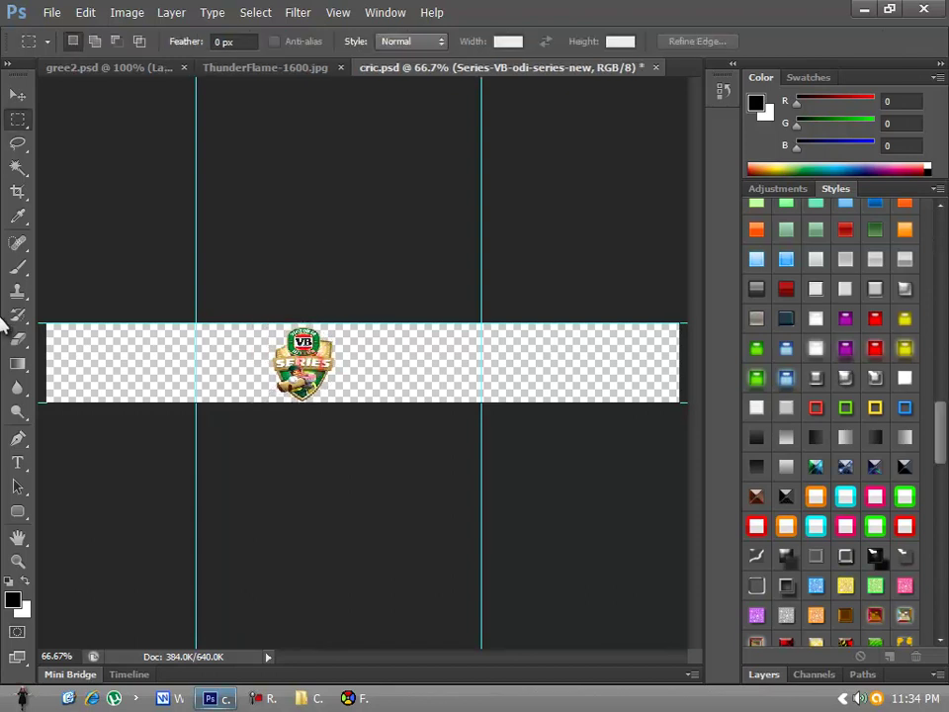
- Add the text "MM Present" in Arial 49.87 pt beside the VB Series logo
{"action": "left_click", "coordinate": [20, 462]}
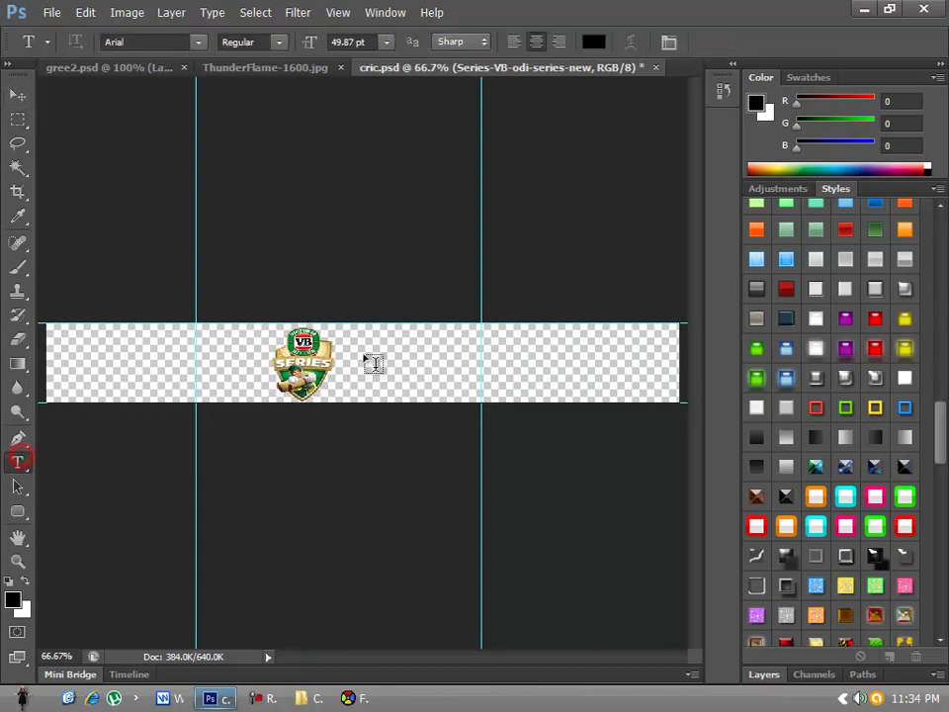
{"action": "left_click", "coordinate": [143, 370]}
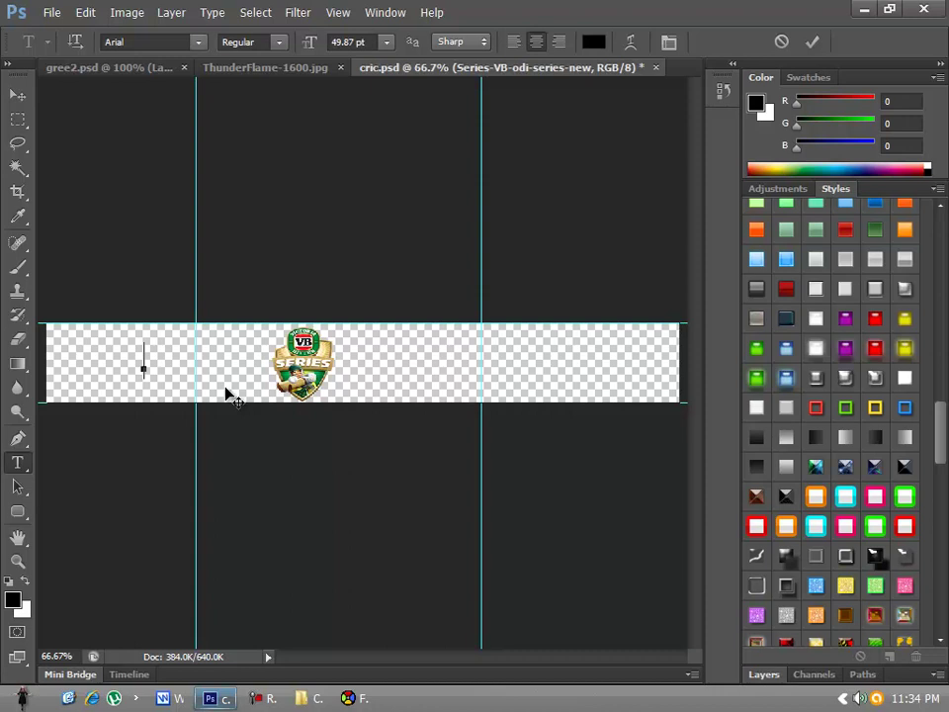
{"action": "type", "text": "MM "}
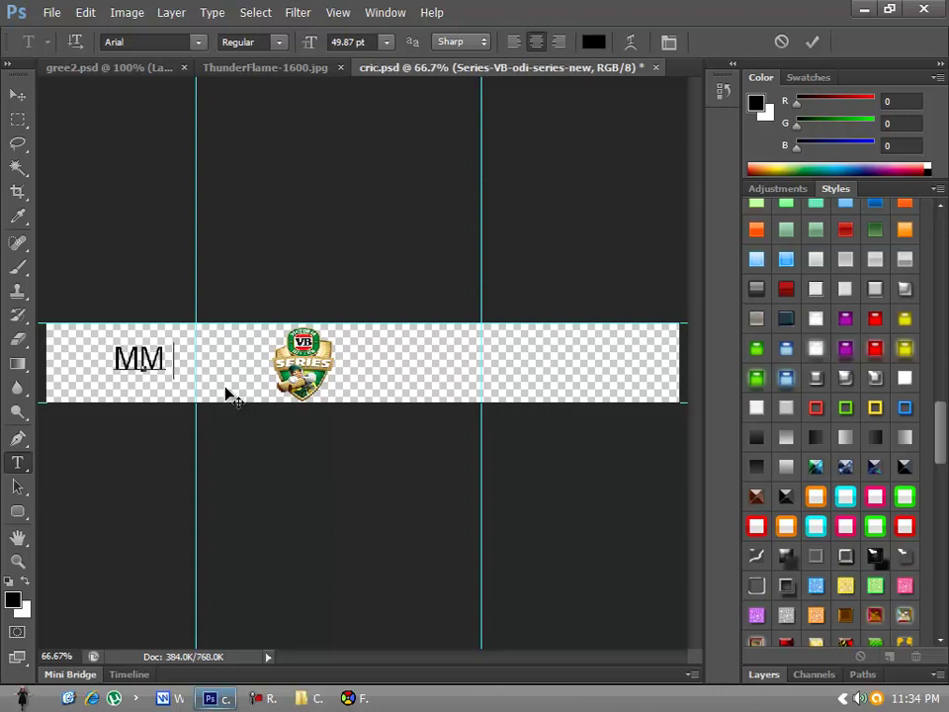
{"action": "type", "text": "P"}
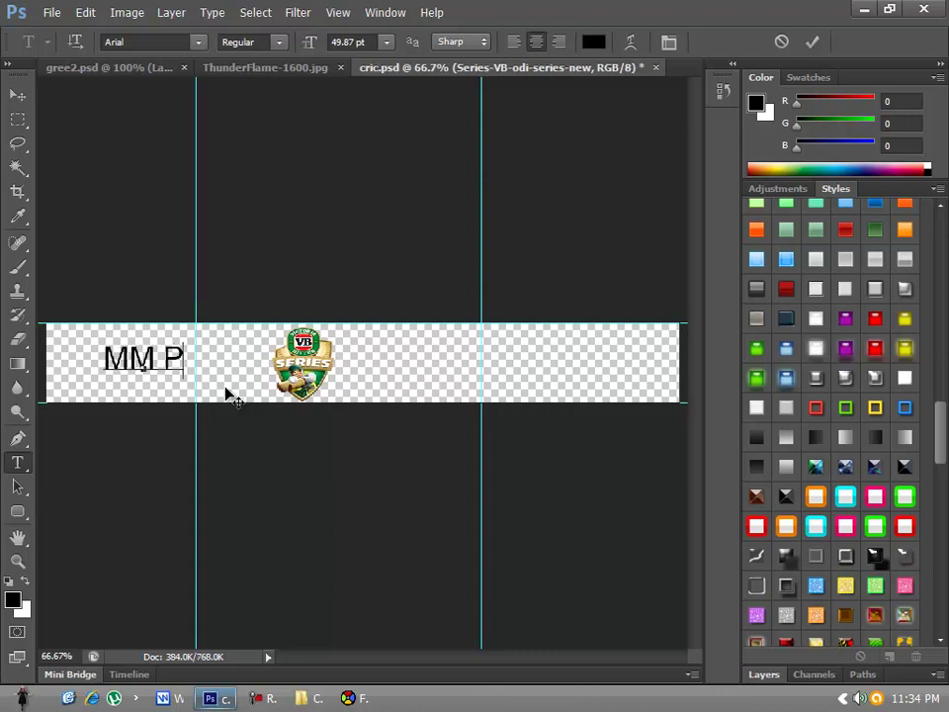
{"action": "type", "text": "resent"}
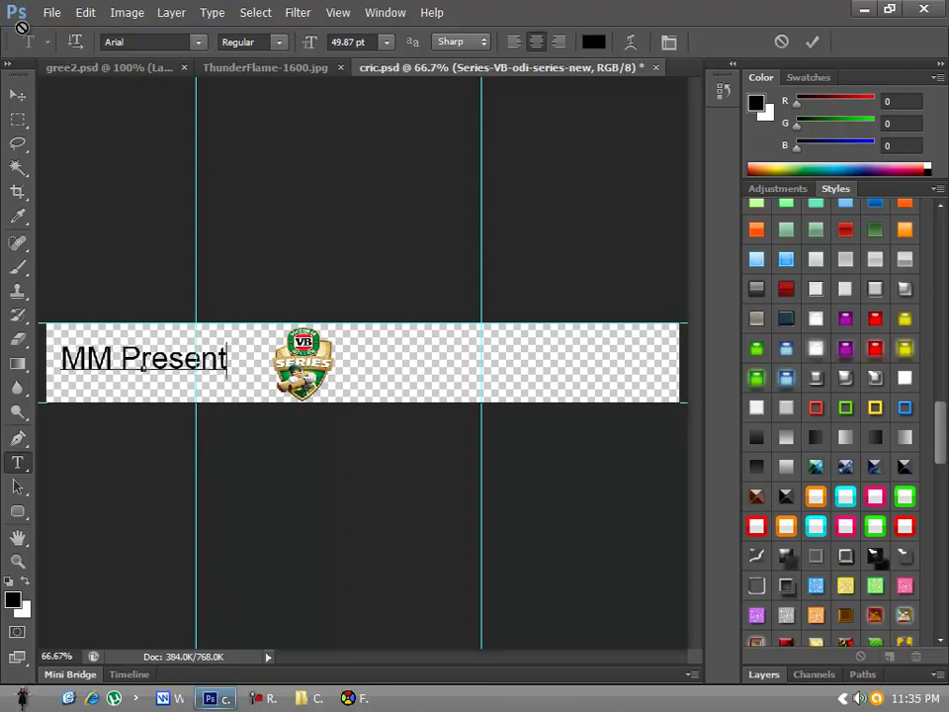
- Move the VB Series logo rightwards in the banner, close to the inner side of the right-hand vertical guide
{"action": "left_click", "coordinate": [18, 94]}
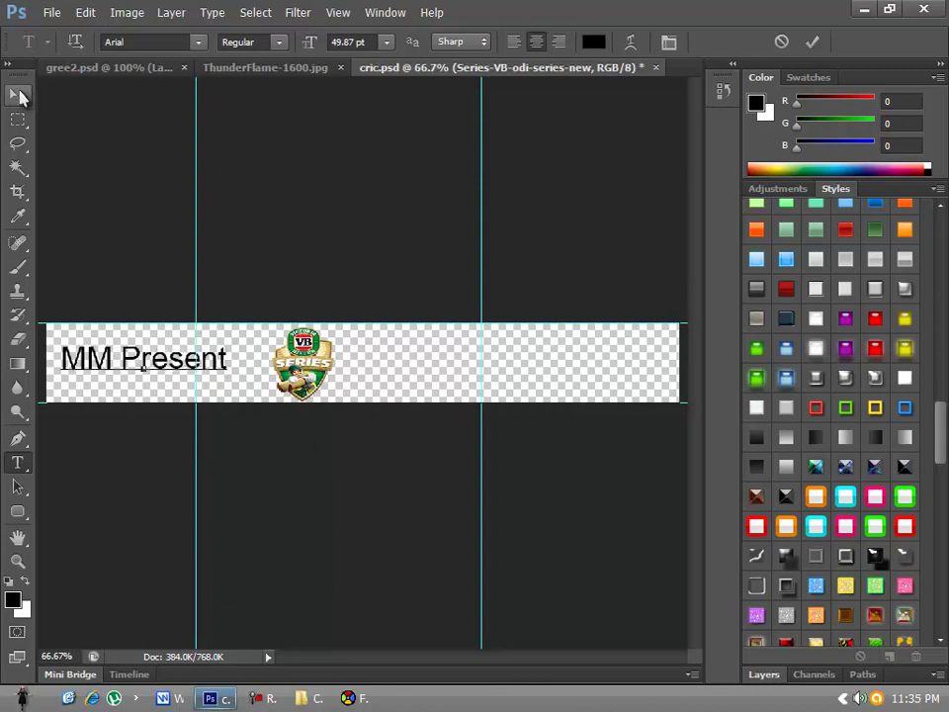
{"action": "left_click", "coordinate": [306, 371], "text": "ctrl"}
{"action": "left_click_drag", "start_coordinate": [306, 371], "coordinate": [385, 362]}
{"action": "left_click", "coordinate": [219, 357]}
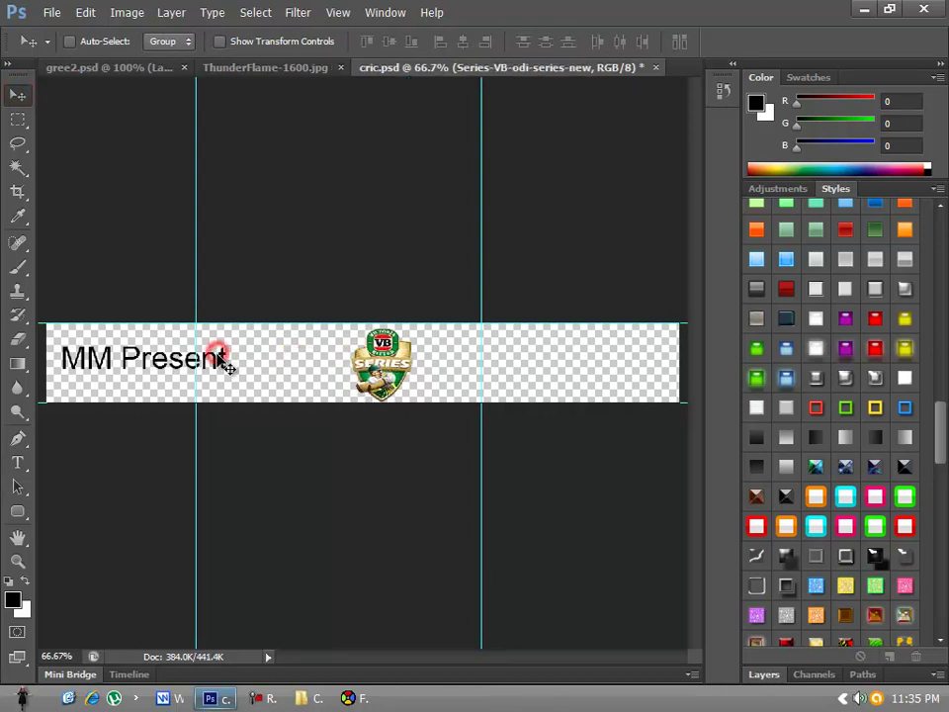
{"action": "left_click_drag", "start_coordinate": [225, 366], "coordinate": [248, 365]}
{"action": "left_click", "coordinate": [121, 362]}
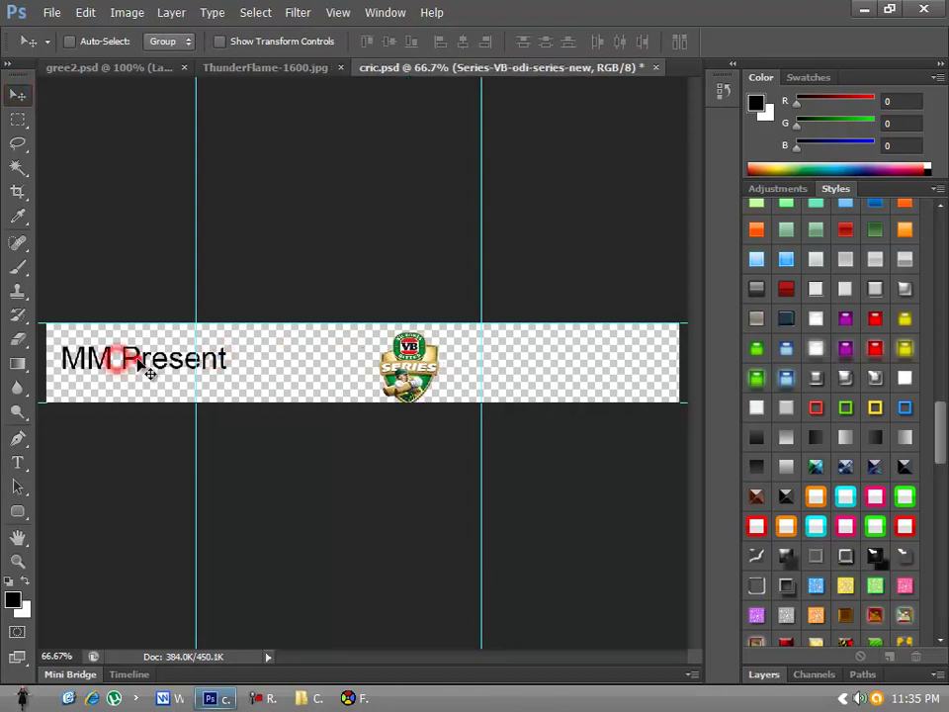
{"action": "left_click_drag", "start_coordinate": [140, 364], "coordinate": [159, 362]}
{"action": "left_click", "coordinate": [160, 358], "text": "ctrl"}
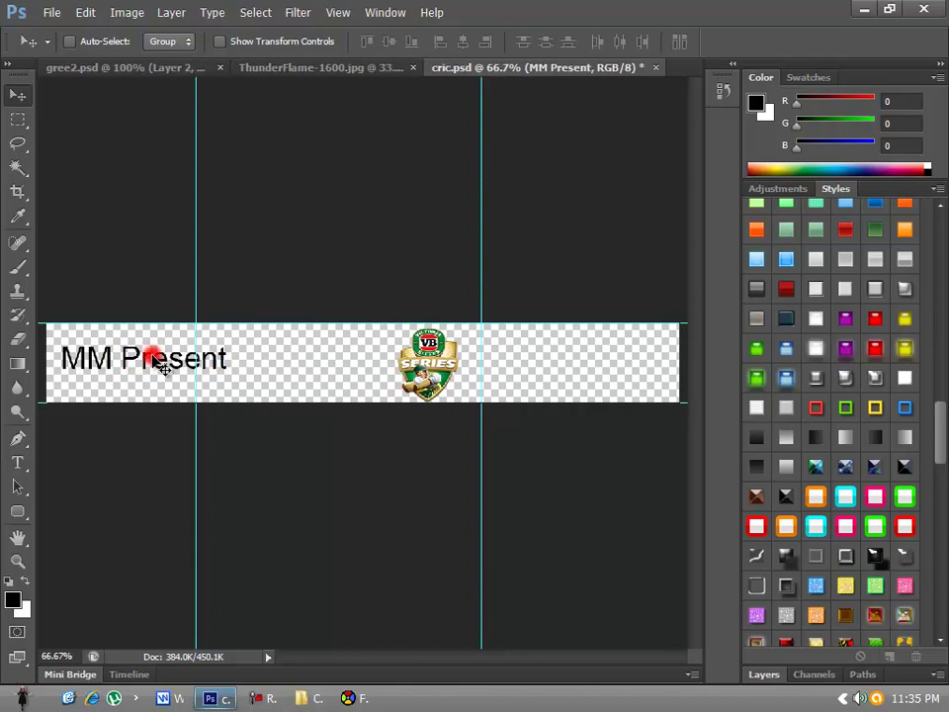
- Select the MM Present text layer and move the text to start at the left-hand vertical guide
{"action": "left_click", "coordinate": [789, 675]}
{"action": "left_click", "coordinate": [808, 531]}
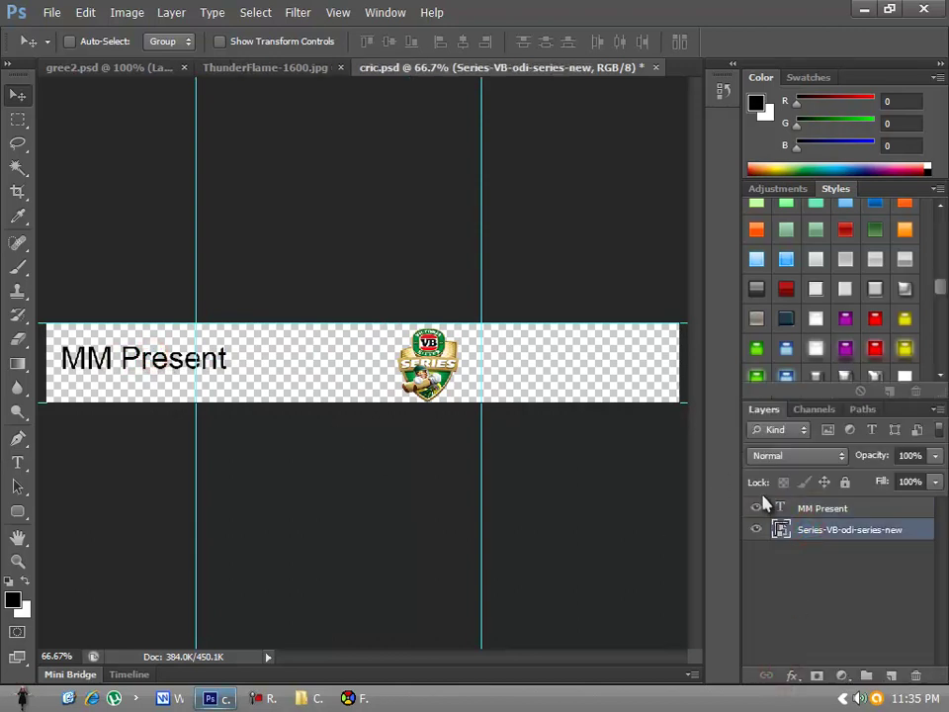
{"action": "left_click", "coordinate": [806, 509]}
{"action": "left_click_drag", "start_coordinate": [94, 361], "coordinate": [229, 368]}
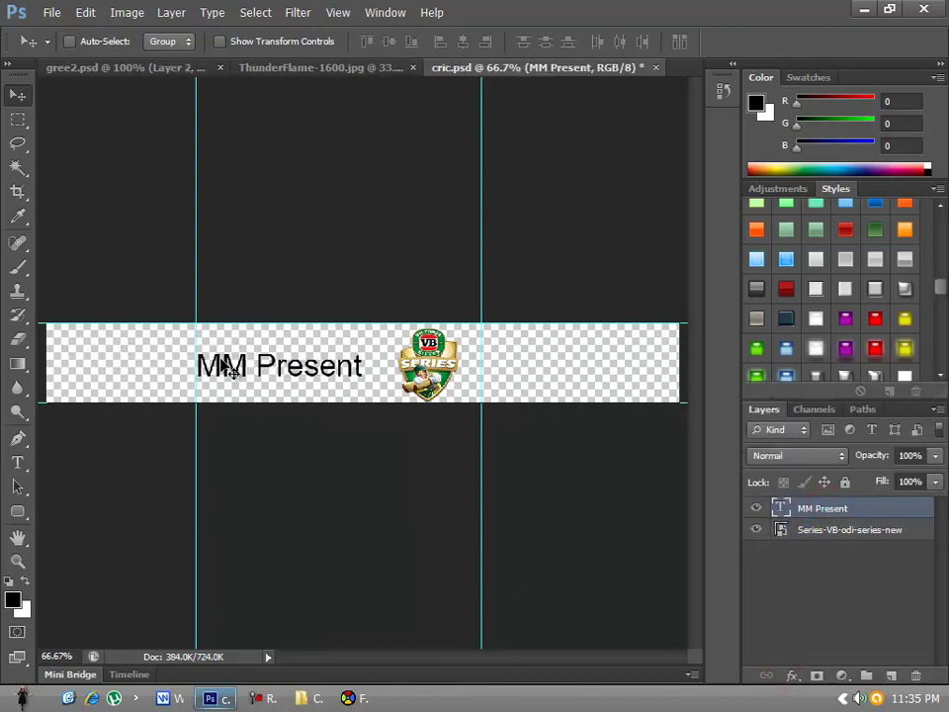
- Shrink the MM Present text with Free Transform, keeping its start at the left-hand vertical guide
{"action": "key", "text": "ctrl+t"}
{"action": "left_click_drag", "start_coordinate": [362, 349], "coordinate": [254, 374]}
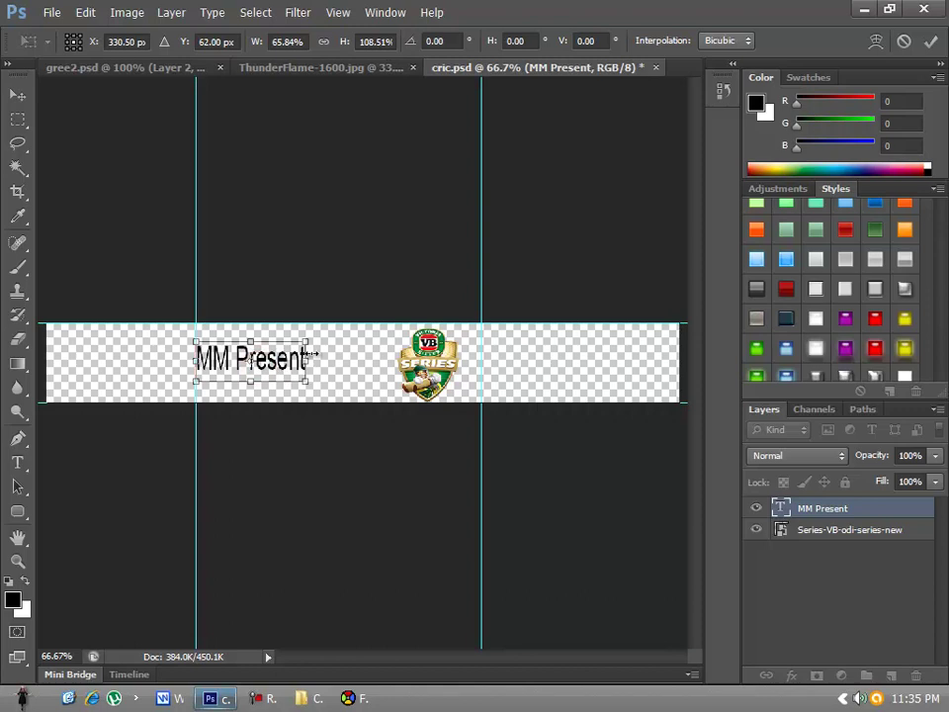
{"action": "mouse_move", "coordinate": [310, 360]}
{"action": "left_mouse_down"}
{"action": "mouse_move", "coordinate": [325, 361]}
{"action": "mouse_move", "coordinate": [299, 387]}
{"action": "mouse_move", "coordinate": [300, 368]}
{"action": "mouse_move", "coordinate": [315, 364]}
{"action": "mouse_move", "coordinate": [308, 354]}
{"action": "left_mouse_up"}
{"action": "key", "text": "Return"}
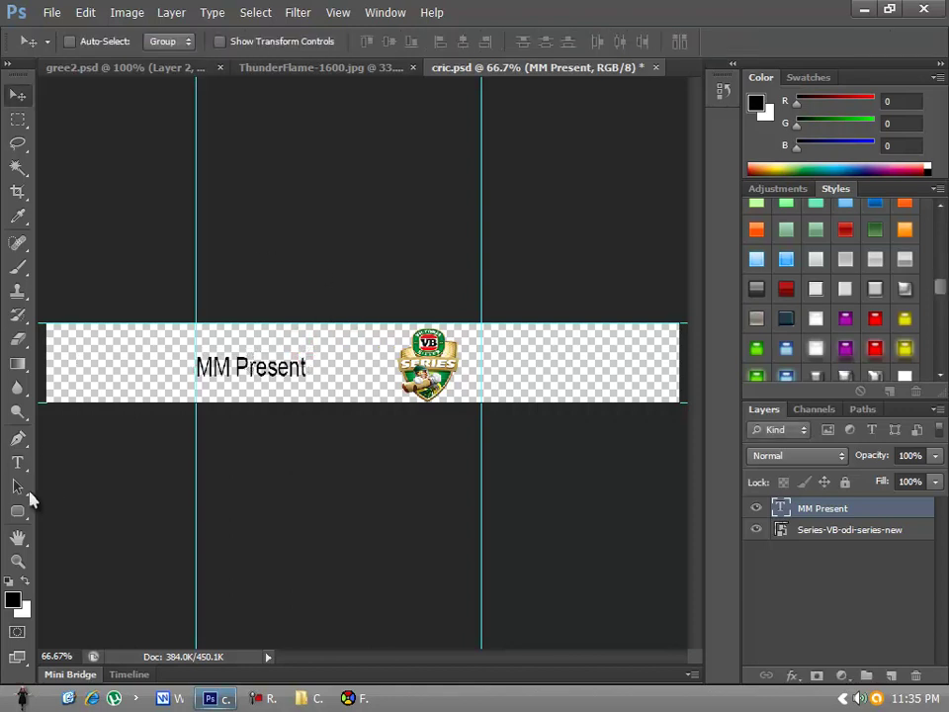
- Change the MM Present text's font to Budmo Jiggler and move the text to start at the left-hand vertical guide
{"action": "left_click", "coordinate": [17, 462]}
{"action": "left_click_drag", "start_coordinate": [267, 368], "coordinate": [196, 367]}
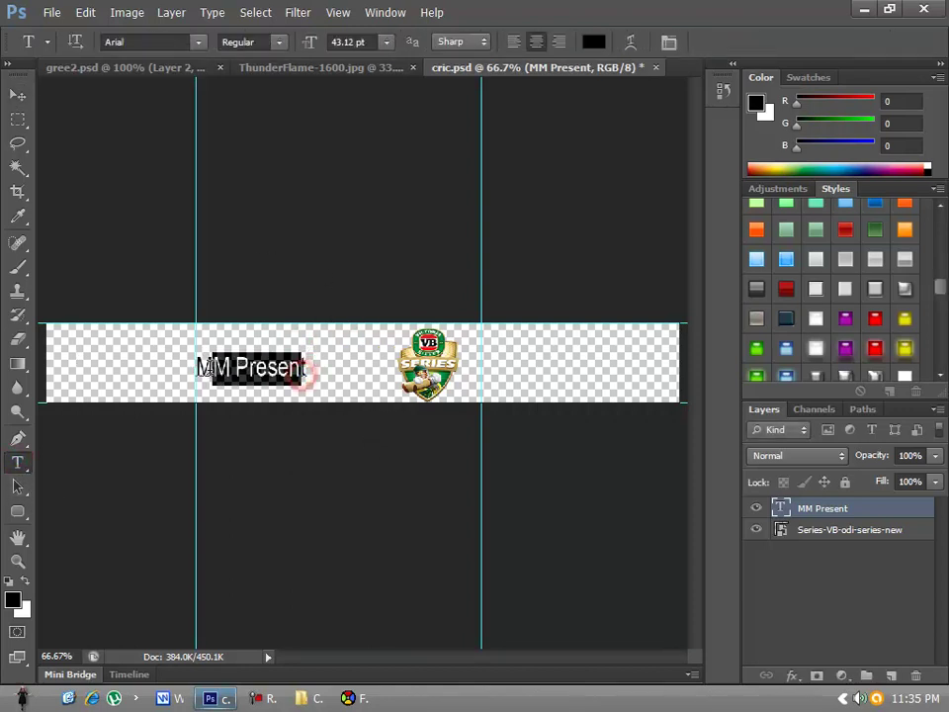
{"action": "left_click_drag", "start_coordinate": [308, 372], "coordinate": [196, 368]}
{"action": "left_click", "coordinate": [199, 41]}
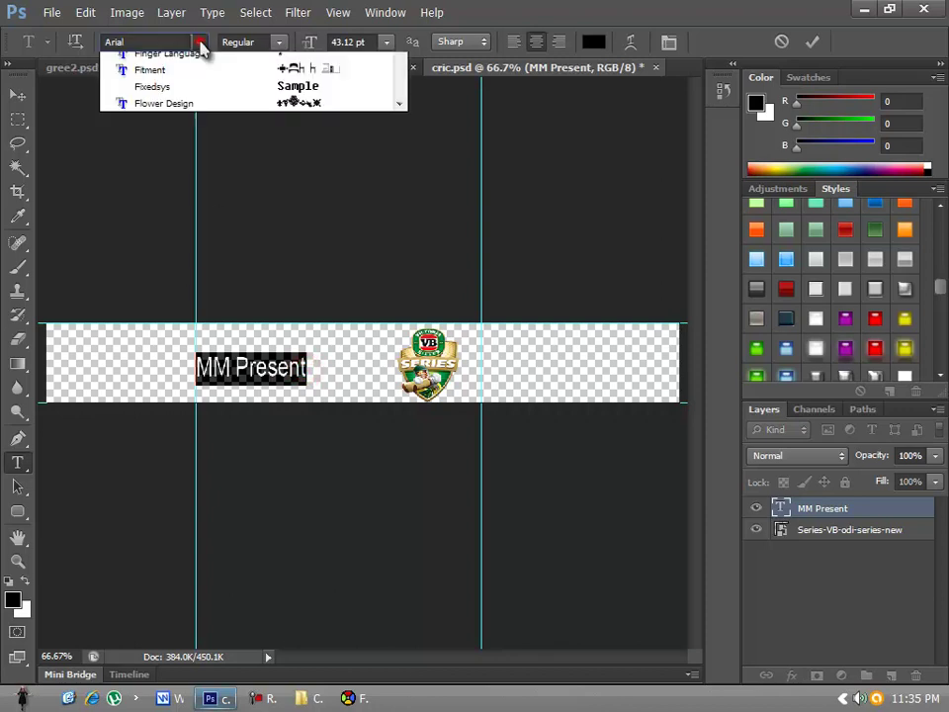
{"action": "left_click", "coordinate": [363, 285]}
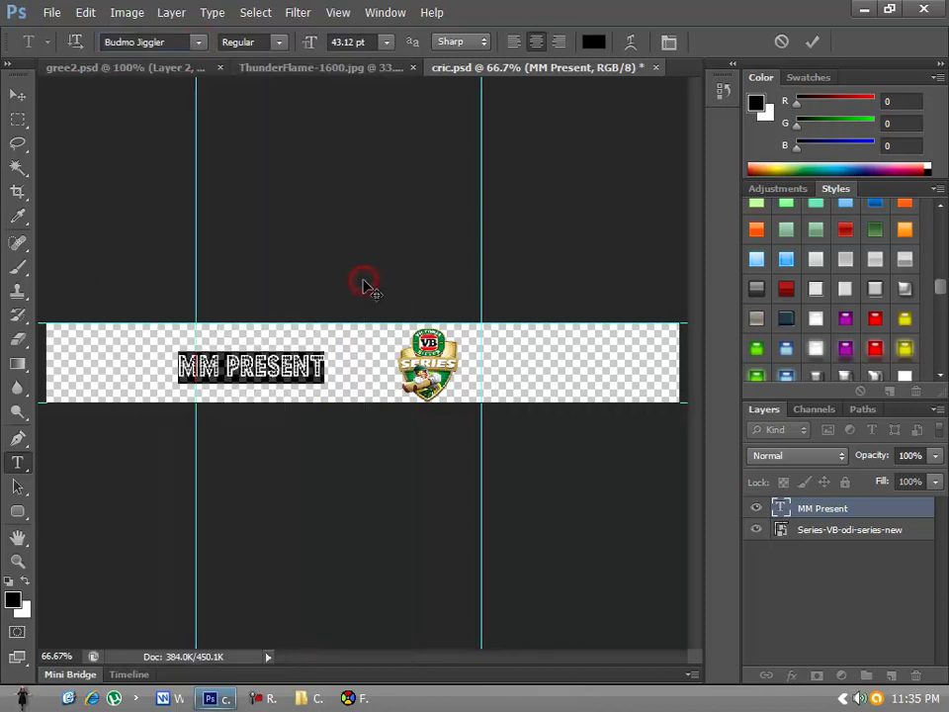
{"action": "left_click", "coordinate": [18, 95]}
{"action": "left_click_drag", "start_coordinate": [310, 368], "coordinate": [329, 368]}
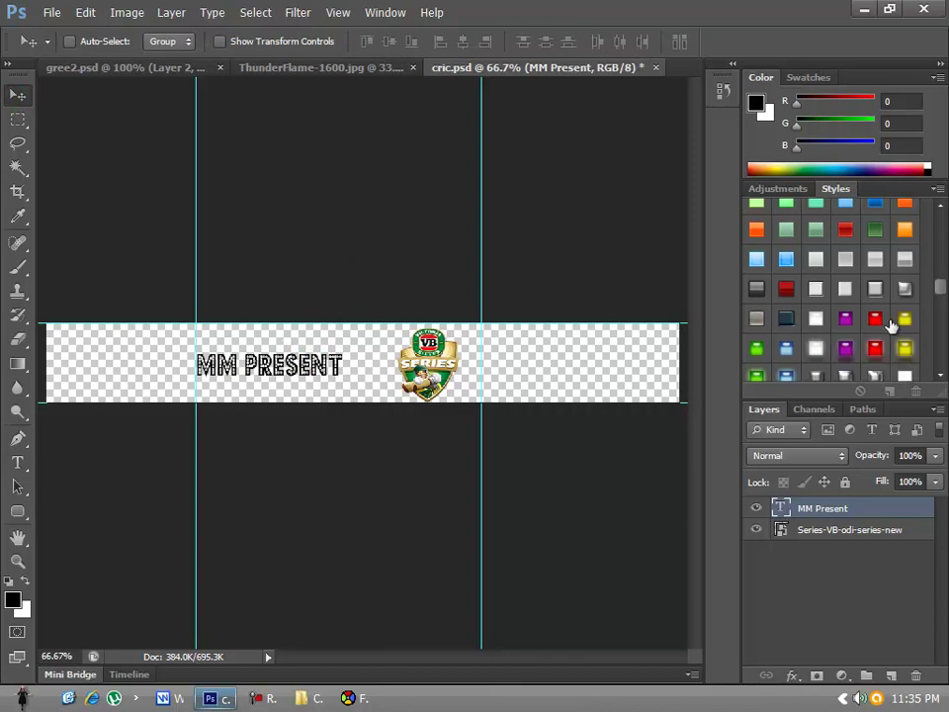
- Try several red and yellow layer styles on the MM Present text, ending with the red outline style
{"action": "left_click", "coordinate": [843, 230]}
{"action": "scroll", "coordinate": [910, 283], "scroll_direction": "down", "scroll_amount": 2}
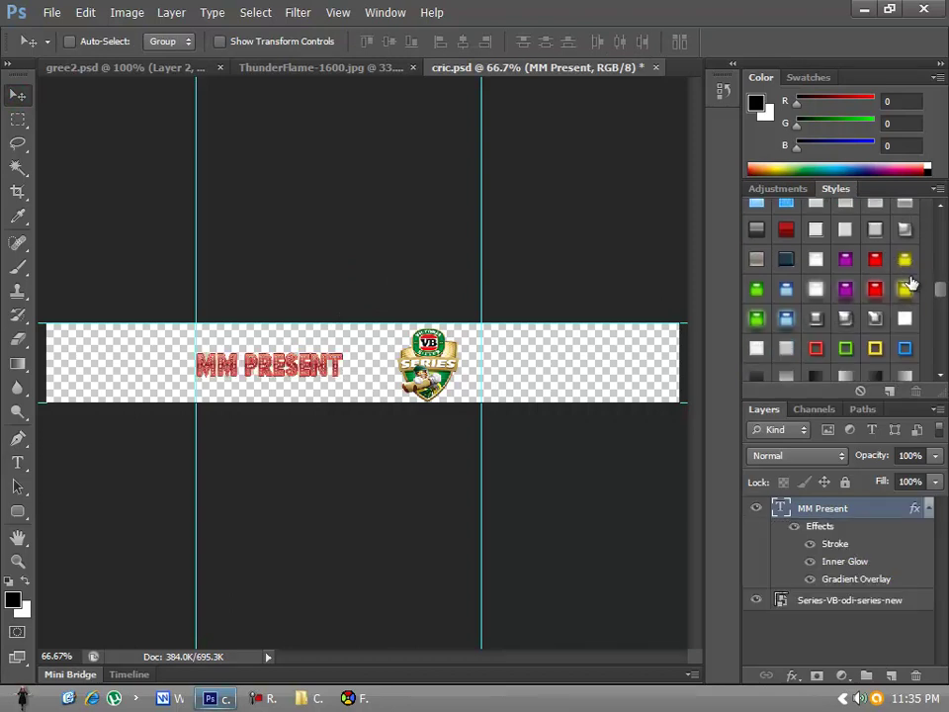
{"action": "left_click", "coordinate": [785, 228]}
{"action": "scroll", "coordinate": [830, 258], "scroll_direction": "down", "scroll_amount": 2}
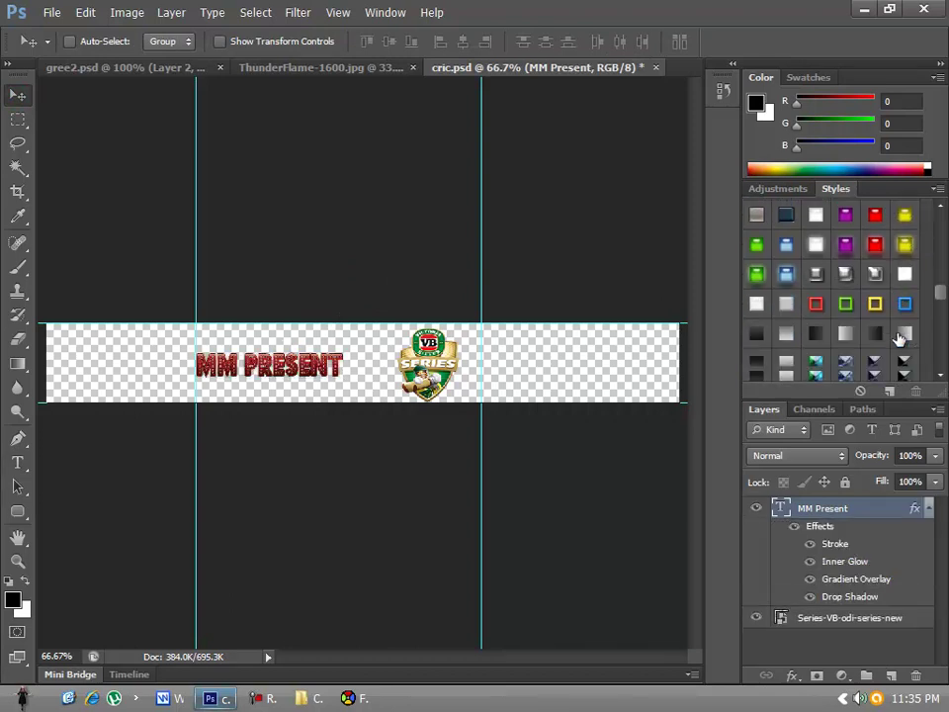
{"action": "left_click", "coordinate": [875, 286]}
{"action": "scroll", "coordinate": [880, 319], "scroll_direction": "down", "scroll_amount": 2}
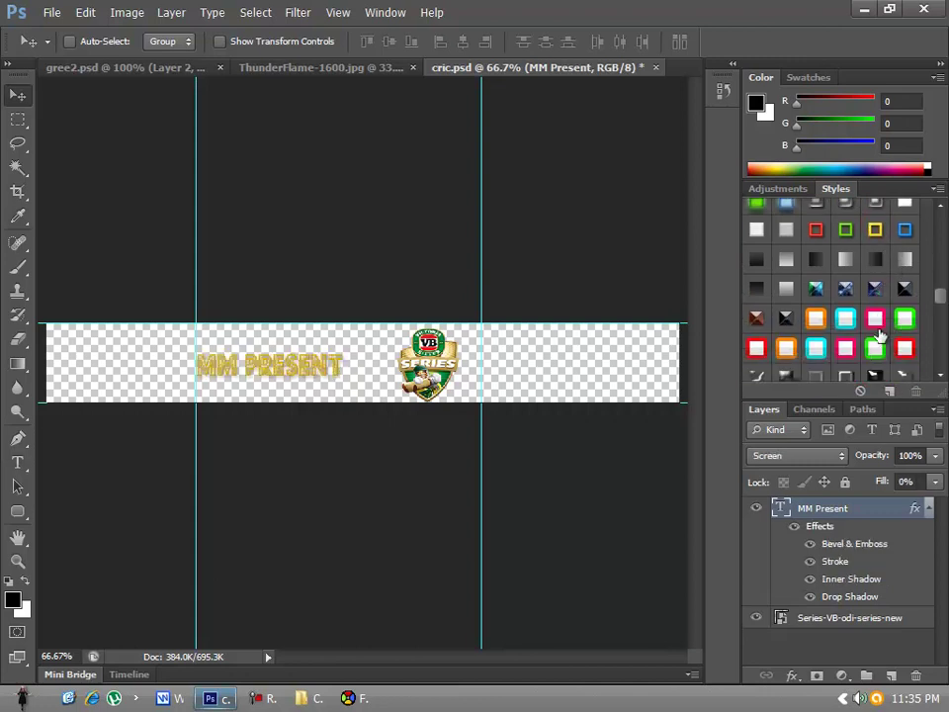
{"action": "left_click", "coordinate": [818, 235]}
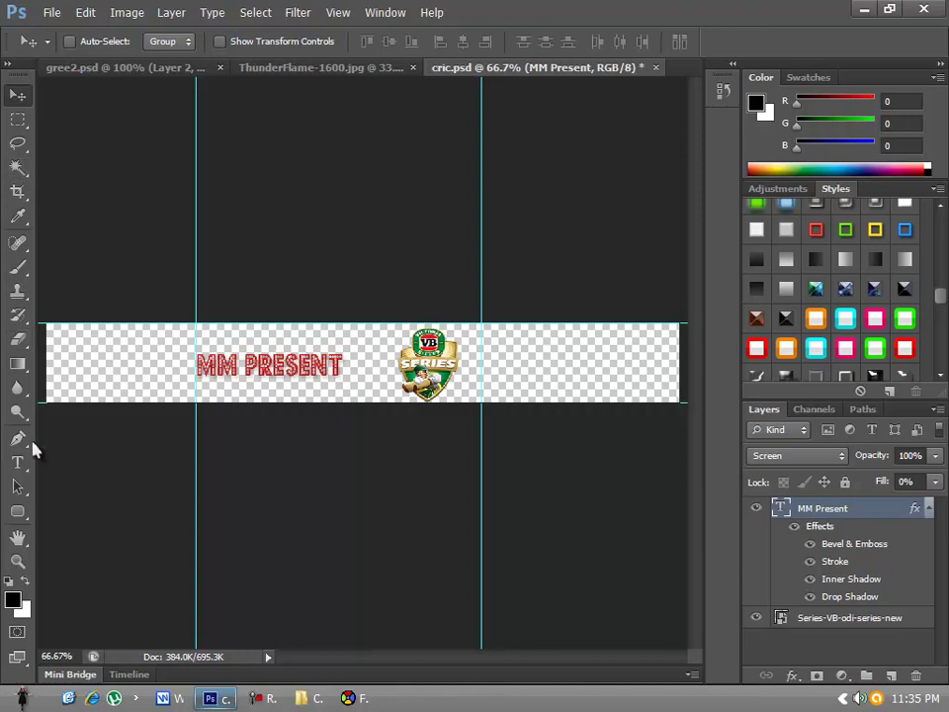
- Free-transform the MM Present text to about 87% with a -20.5° rotation, and move the VB Series logo leftwards to the text's end
{"action": "mouse_move", "coordinate": [309, 379]}
{"action": "left_mouse_down"}
{"action": "mouse_move", "coordinate": [321, 389]}
{"action": "mouse_move", "coordinate": [322, 353]}
{"action": "mouse_move", "coordinate": [307, 353]}
{"action": "mouse_move", "coordinate": [308, 380]}
{"action": "left_mouse_up"}
{"action": "key", "text": "ctrl+t"}
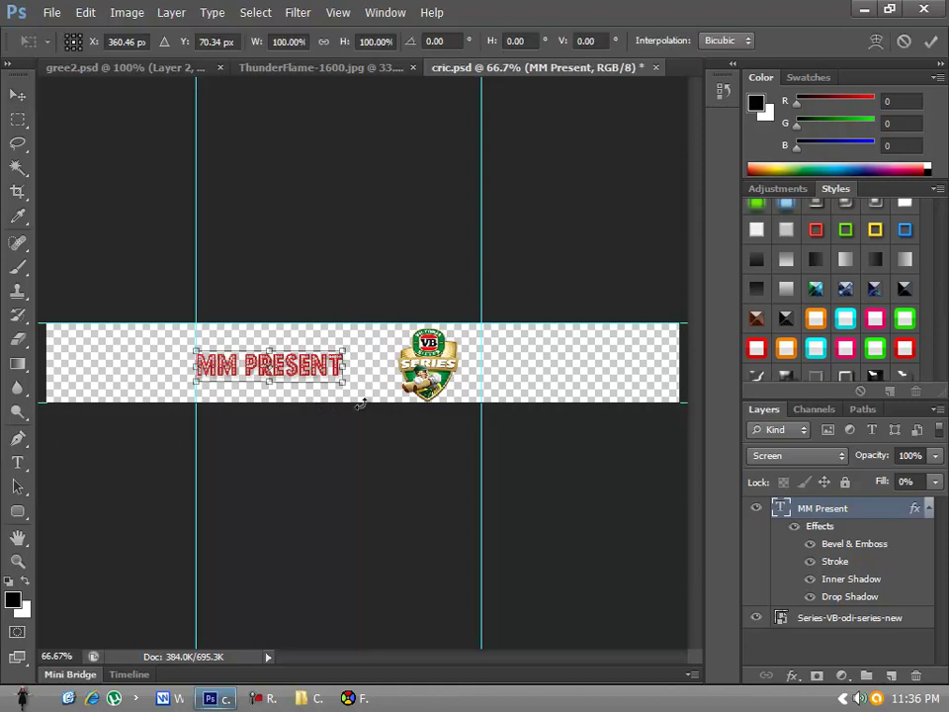
{"action": "left_click_drag", "start_coordinate": [364, 402], "coordinate": [304, 343]}
{"action": "key", "text": "Return"}
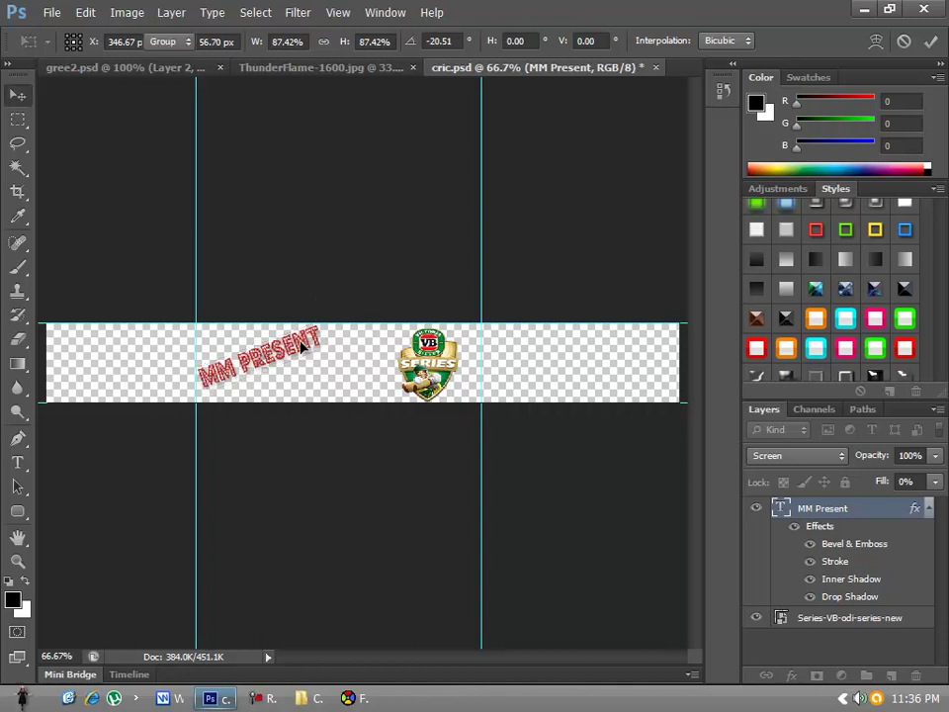
{"action": "left_click", "coordinate": [426, 363], "text": "ctrl"}
{"action": "left_click_drag", "start_coordinate": [426, 363], "coordinate": [348, 371]}
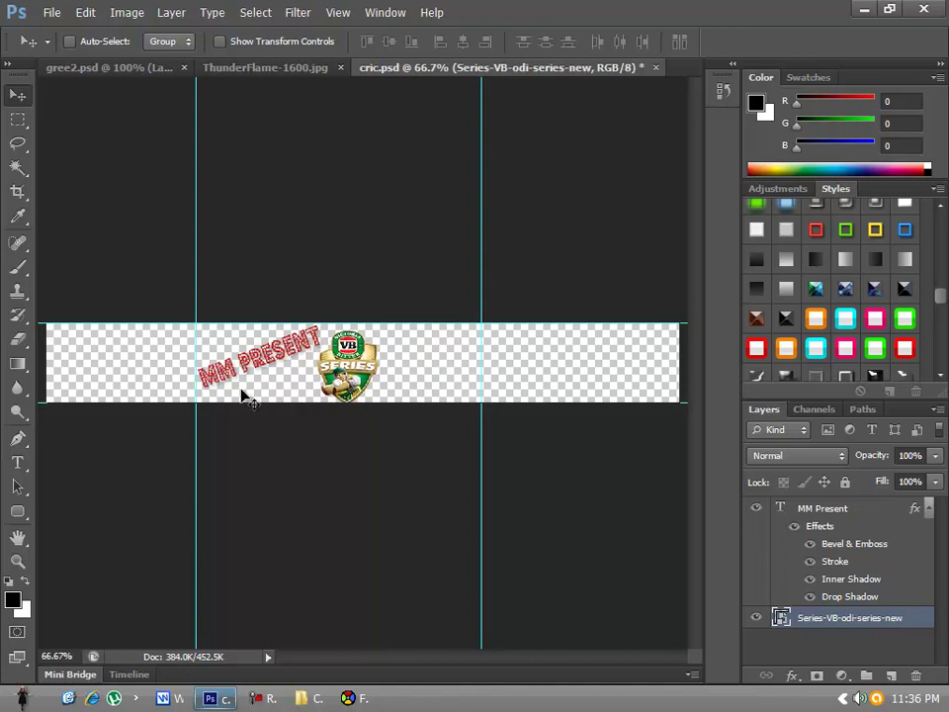
- Add the text "Pakistan Vs Austraila" in Budmo Jiggler 49.87 pt, starting a new text layer just beside the VB Series logo
{"action": "left_click", "coordinate": [18, 462]}
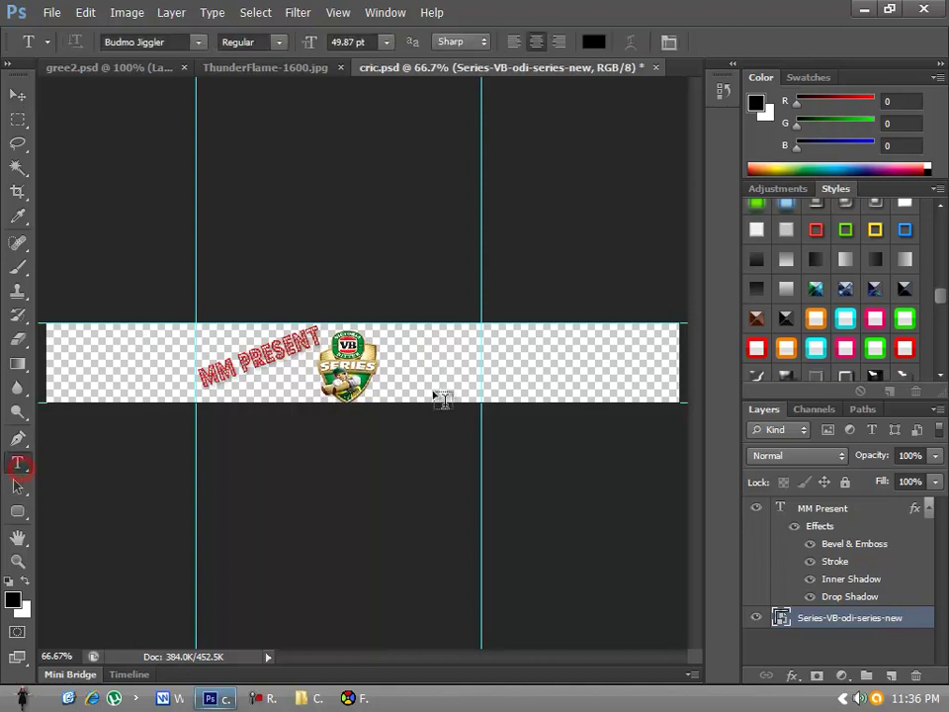
{"action": "left_click", "coordinate": [395, 364]}
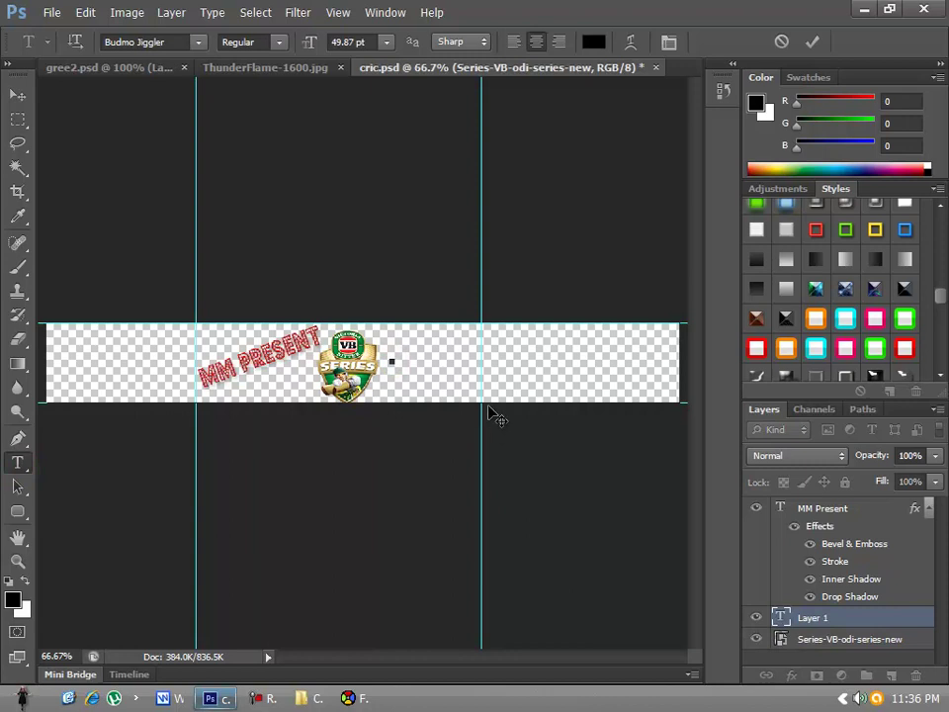
{"action": "type", "text": "PAKISTAN"}
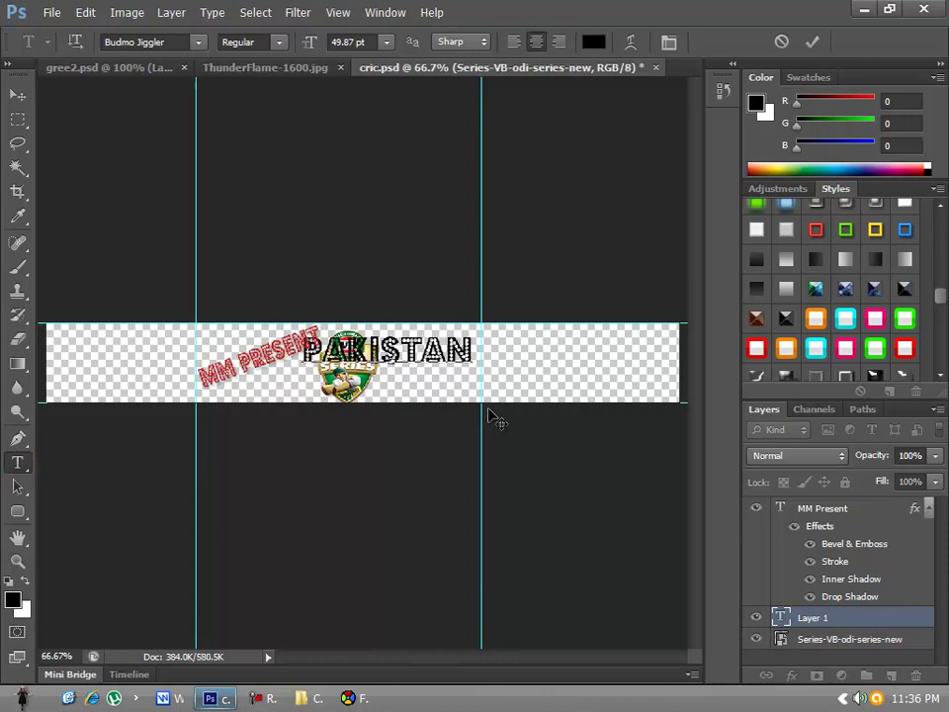
{"action": "type", "text": " VS "}
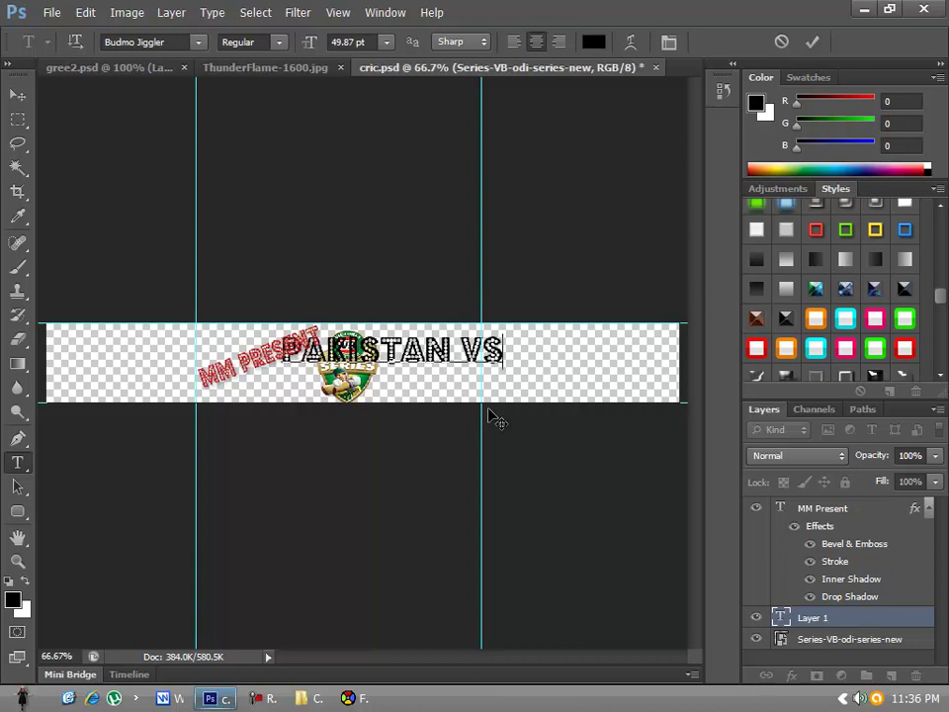
{"action": "type", "text": "AUSTRA"}
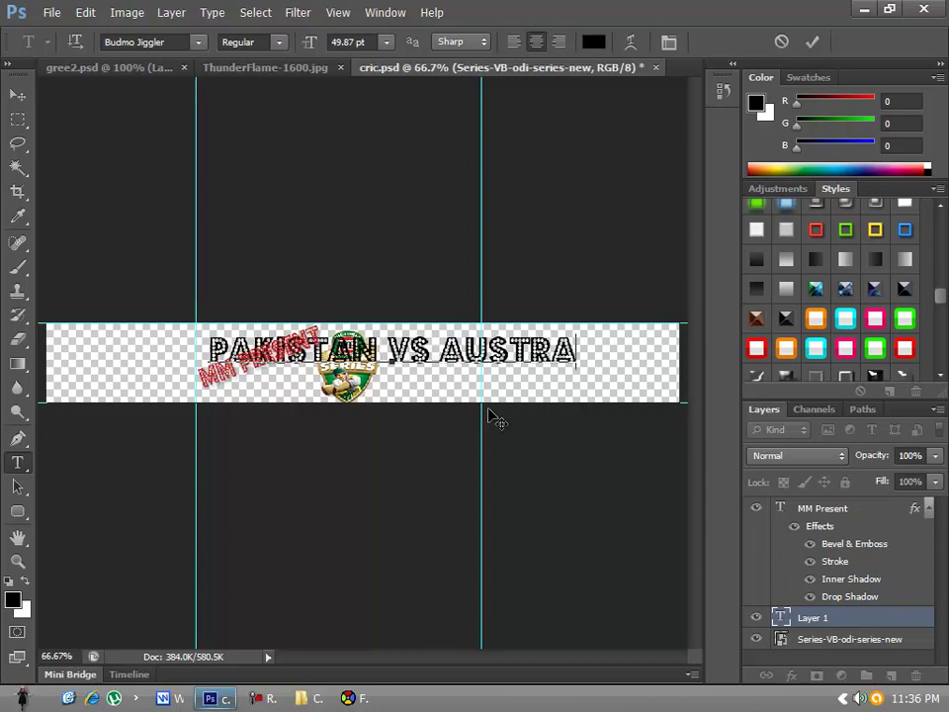
{"action": "type", "text": "ILA"}
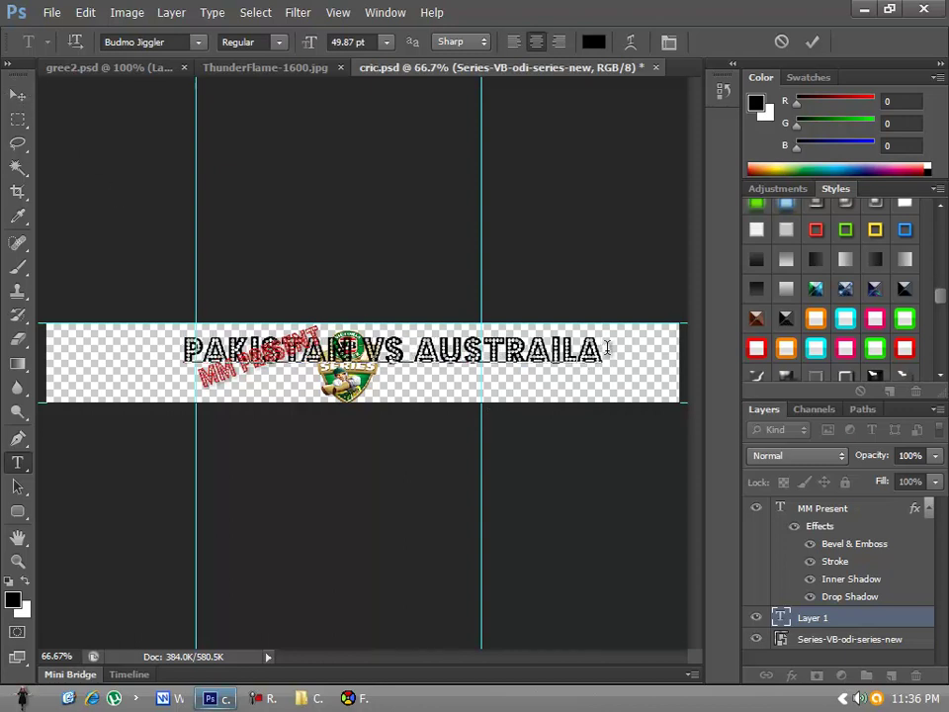
- Change the font of the whole Pakistan Vs Austraila text to Arial
{"action": "left_click_drag", "start_coordinate": [605, 351], "coordinate": [173, 343]}
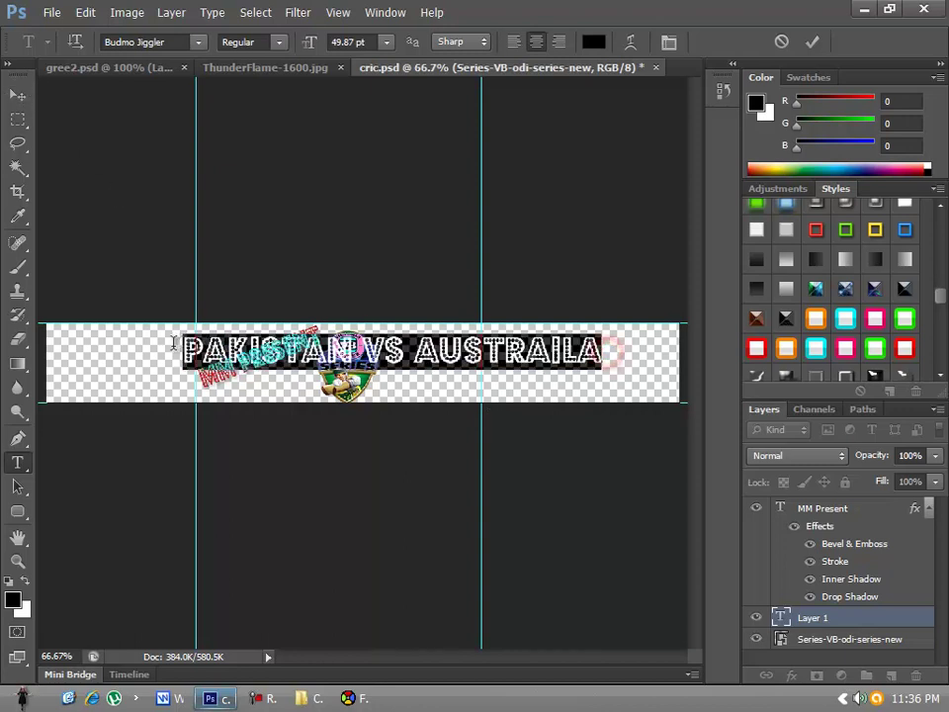
{"action": "left_click", "coordinate": [197, 41]}
{"action": "scroll", "coordinate": [408, 282], "scroll_direction": "up", "scroll_amount": 10}
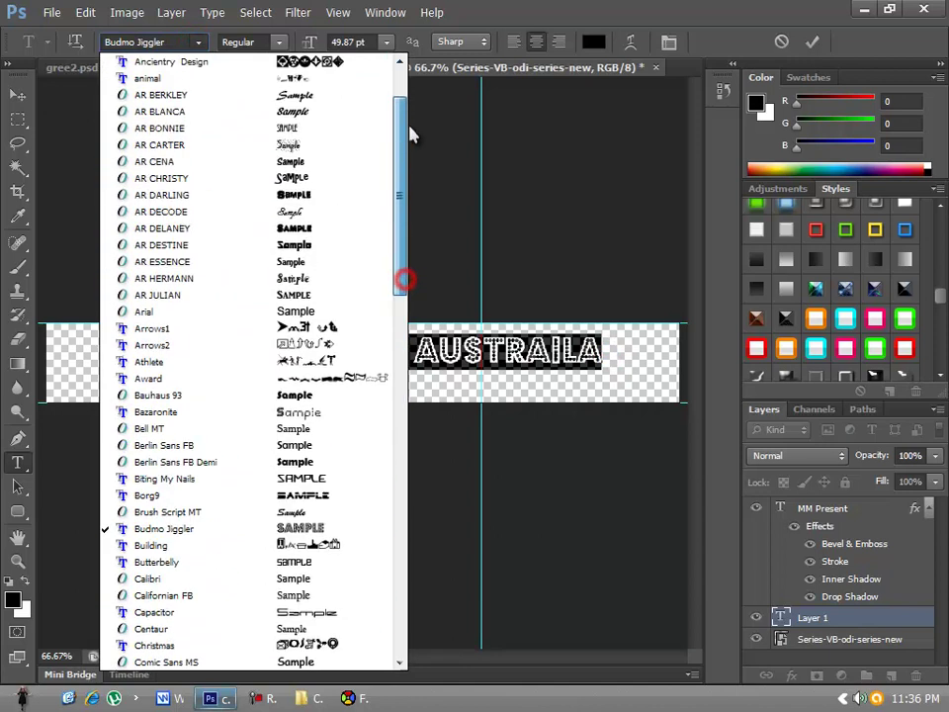
{"action": "left_click", "coordinate": [212, 380]}
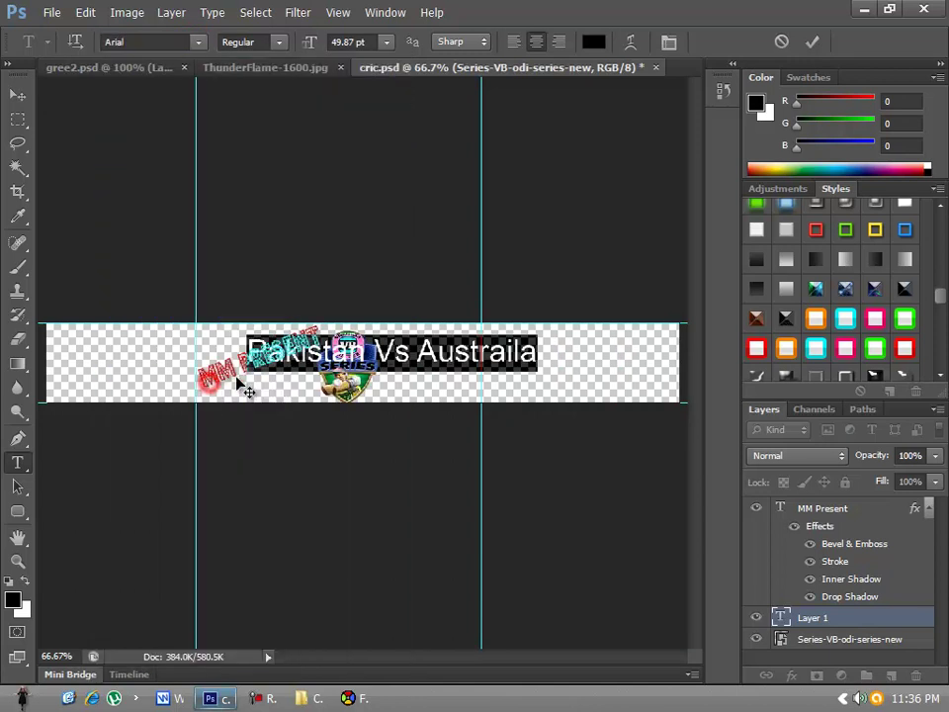
- Move the Pakistan Vs Austraila text to the banner's lower edge and scale it to 46.75% width and 88.16% height, ending at the right-hand guide
{"action": "left_click", "coordinate": [17, 99]}
{"action": "left_click_drag", "start_coordinate": [421, 372], "coordinate": [521, 394]}
{"action": "key", "text": "ctrl+t"}
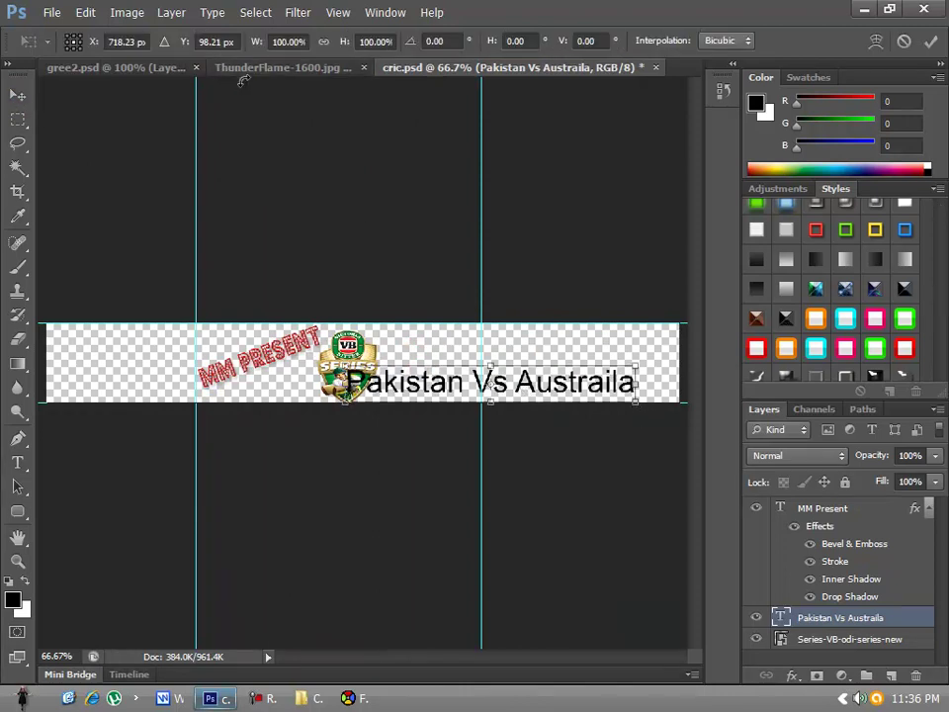
{"action": "left_click_drag", "start_coordinate": [643, 363], "coordinate": [481, 368]}
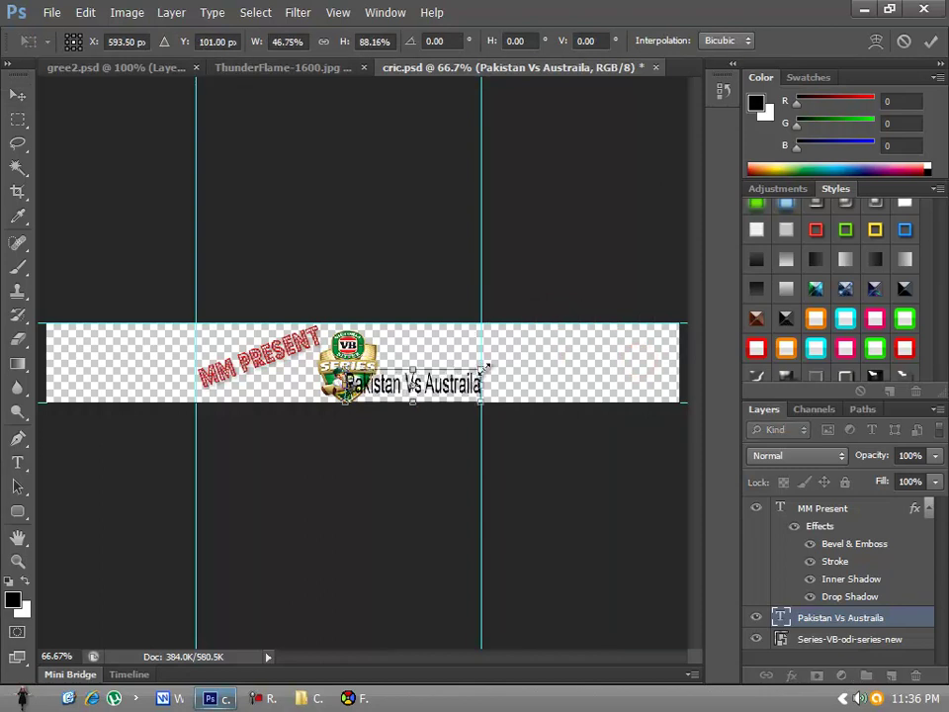
{"action": "double_click", "coordinate": [371, 373]}
- Shift the VB Series logo and MM Present text leftwards, and narrow the text to about 81% width so it starts at the left-hand guide
{"action": "left_click_drag", "start_coordinate": [366, 368], "coordinate": [342, 369]}
{"action": "left_click", "coordinate": [306, 341], "text": "ctrl"}
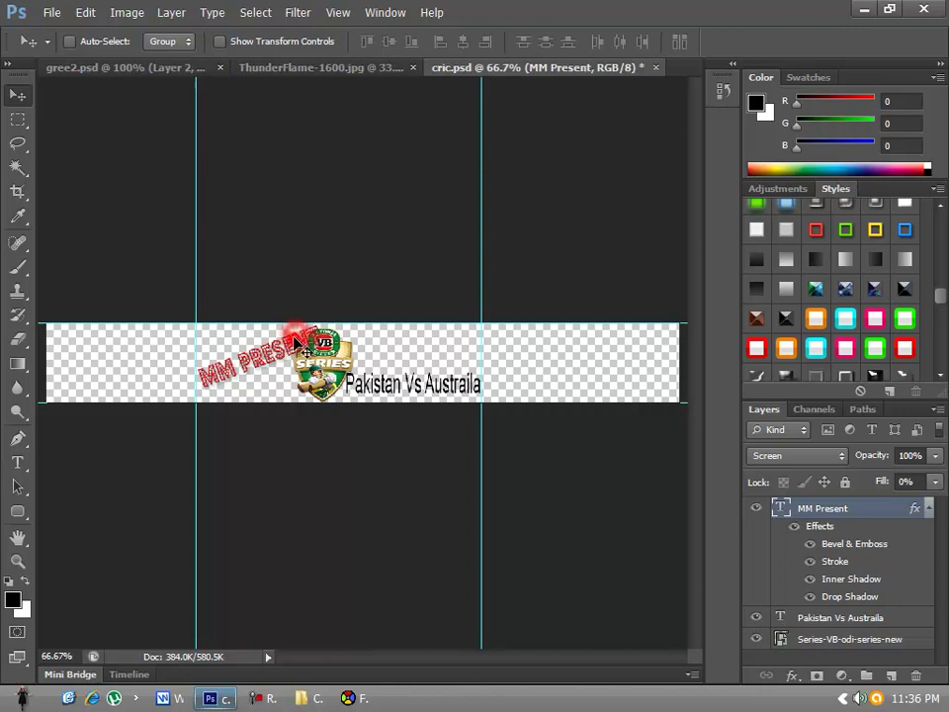
{"action": "left_click_drag", "start_coordinate": [302, 339], "coordinate": [267, 348]}
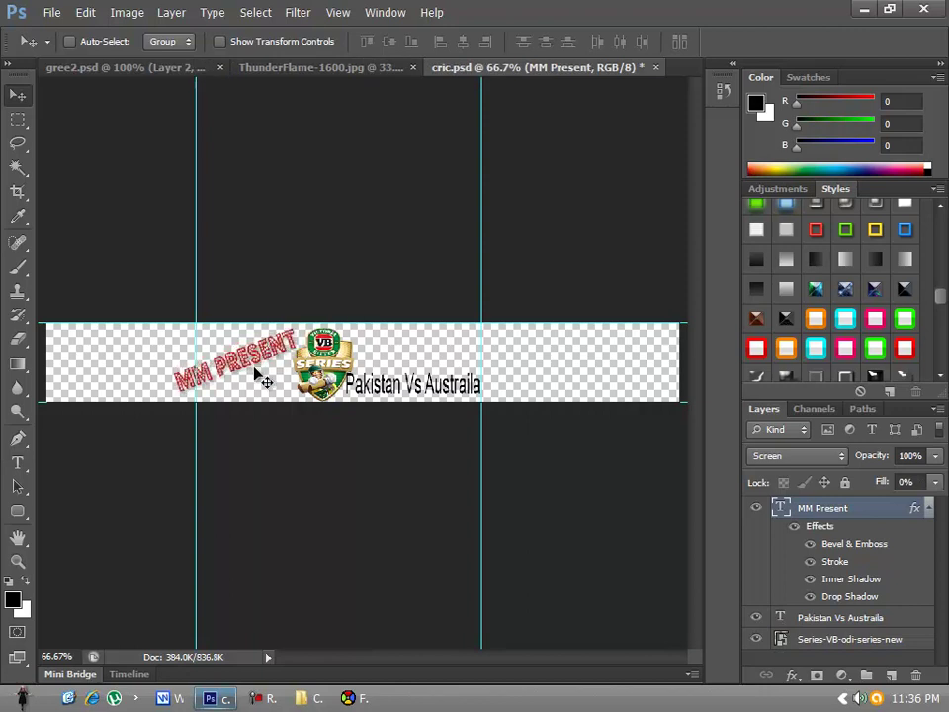
{"action": "key", "text": "ctrl+t"}
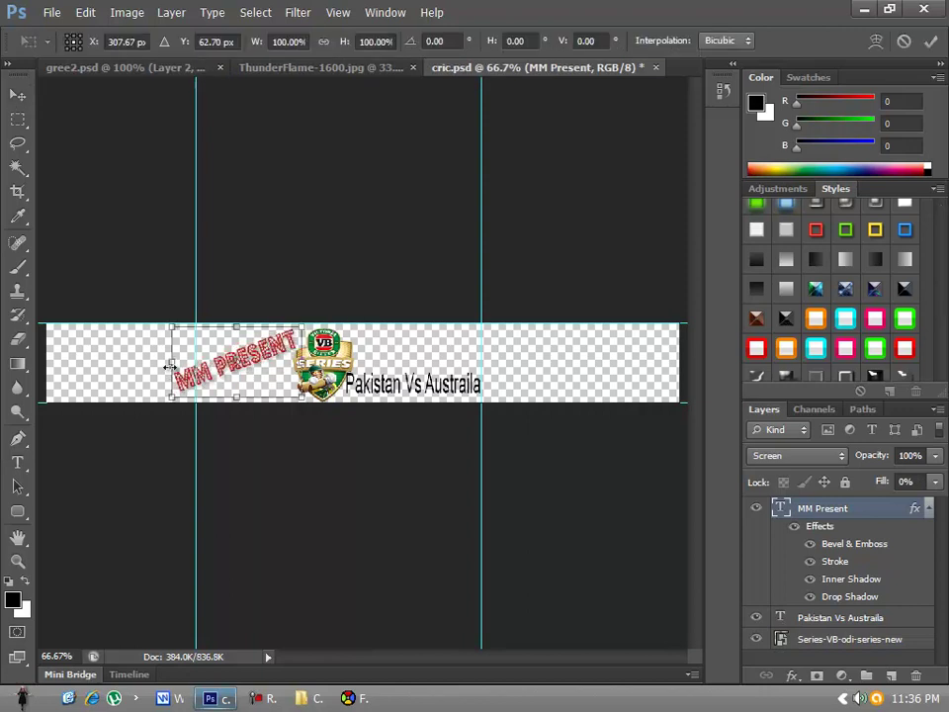
{"action": "left_click_drag", "start_coordinate": [170, 367], "coordinate": [188, 367]}
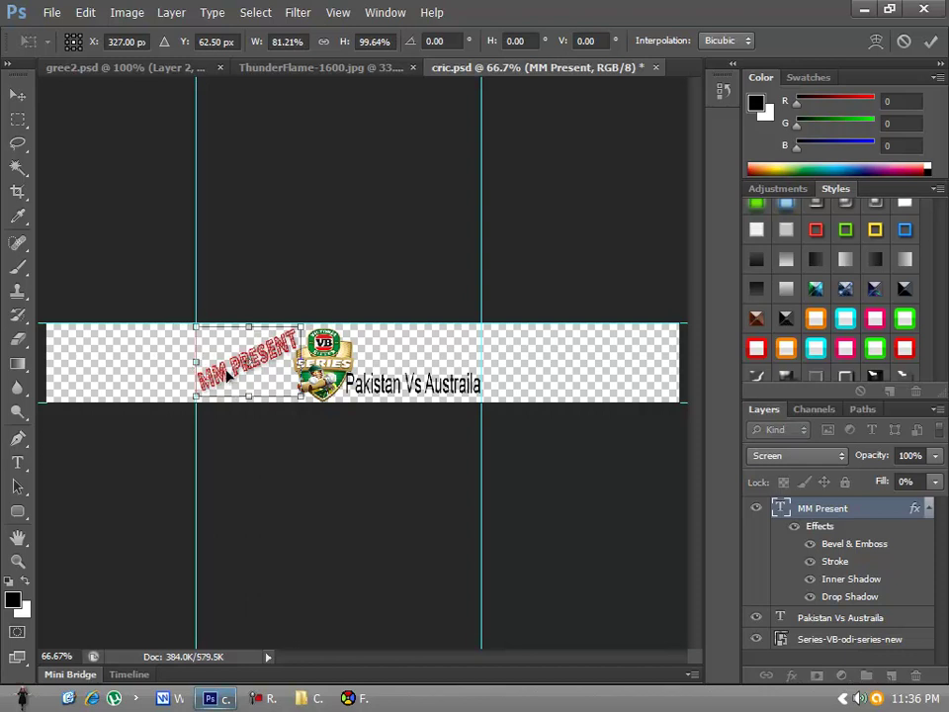
{"action": "key", "text": "Return"}
- Rotate the Pakistan Vs Austraila text about -24.6° and reduce its height to about 61%, fitting it between the logo and the right-hand guide
{"action": "left_click", "coordinate": [411, 392], "text": "ctrl"}
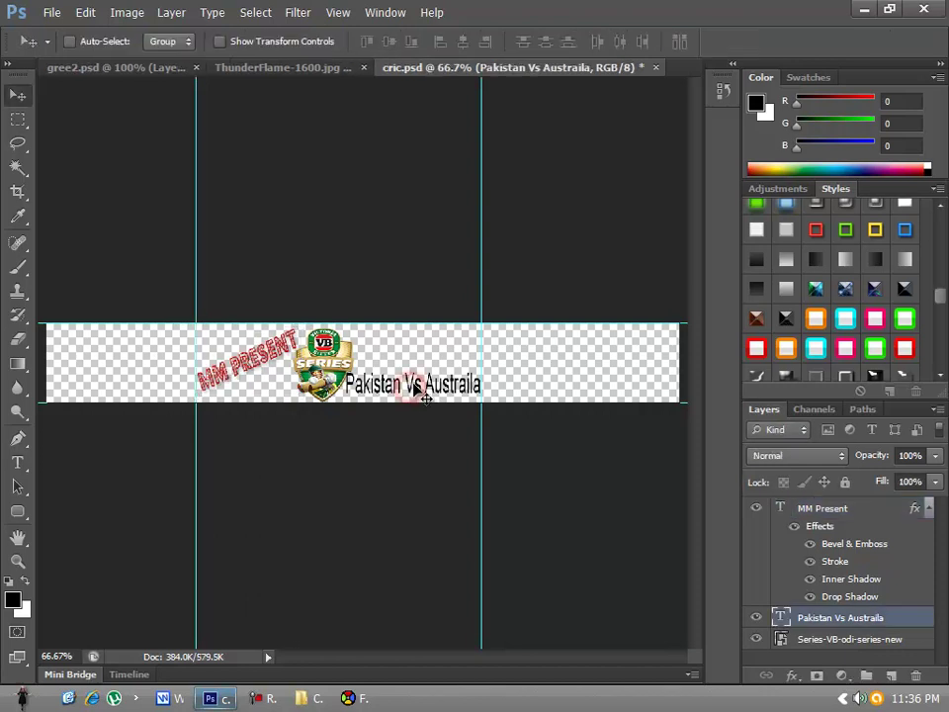
{"action": "key", "text": "ctrl+t"}
{"action": "left_click_drag", "start_coordinate": [532, 397], "coordinate": [518, 351]}
{"action": "left_click_drag", "start_coordinate": [444, 377], "coordinate": [418, 384]}
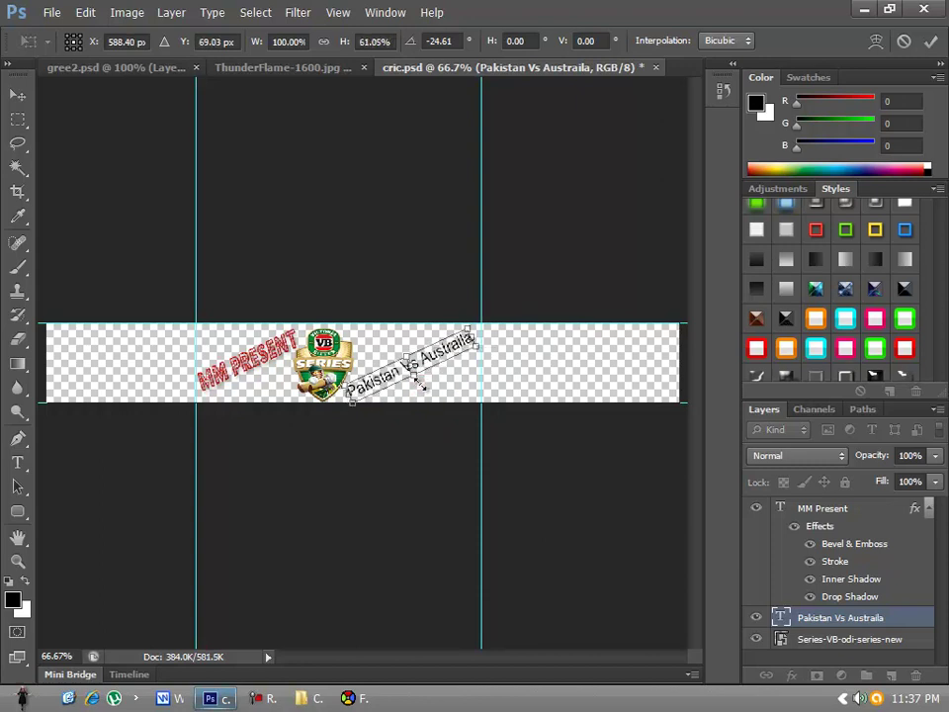
{"action": "key", "text": "Return"}
- Set the whole Pakistan Vs Austraila text to Bold Italic
{"action": "left_click", "coordinate": [19, 467]}
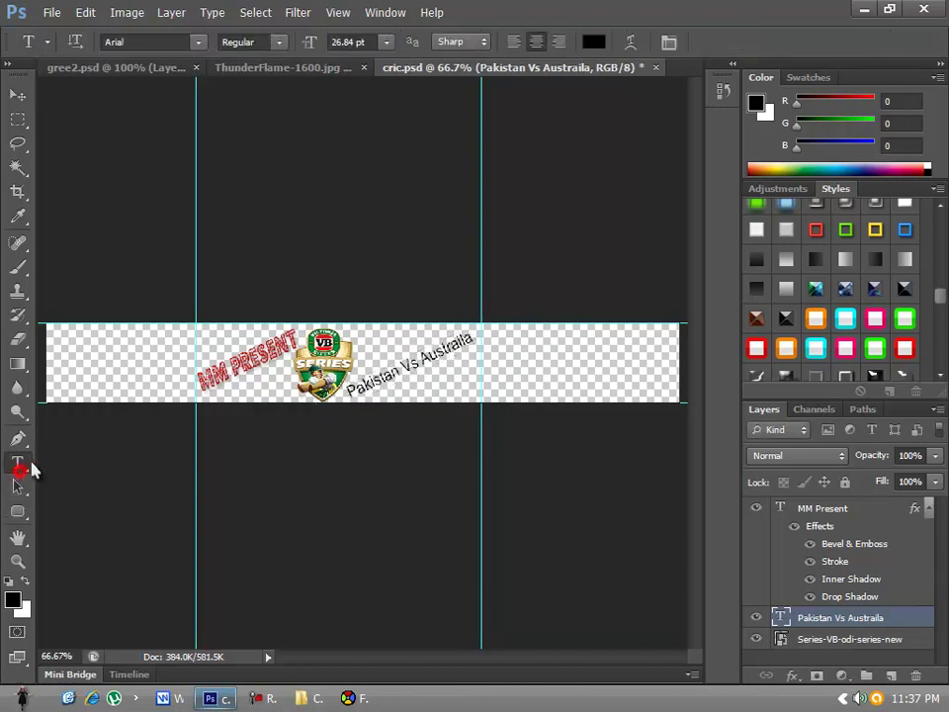
{"action": "left_click_drag", "start_coordinate": [473, 345], "coordinate": [348, 392]}
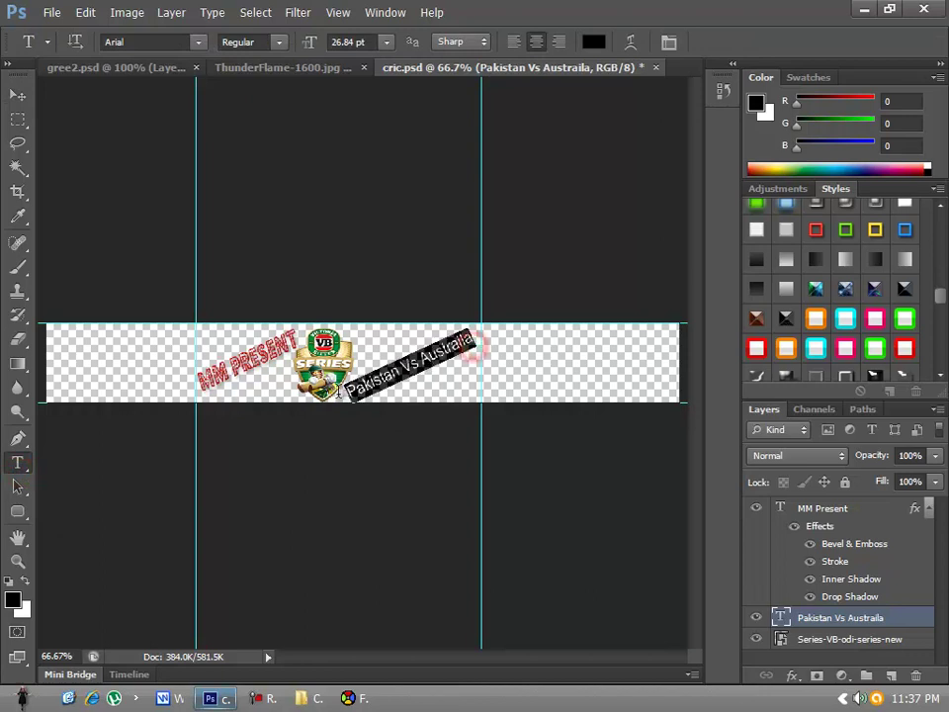
{"action": "left_click", "coordinate": [279, 43]}
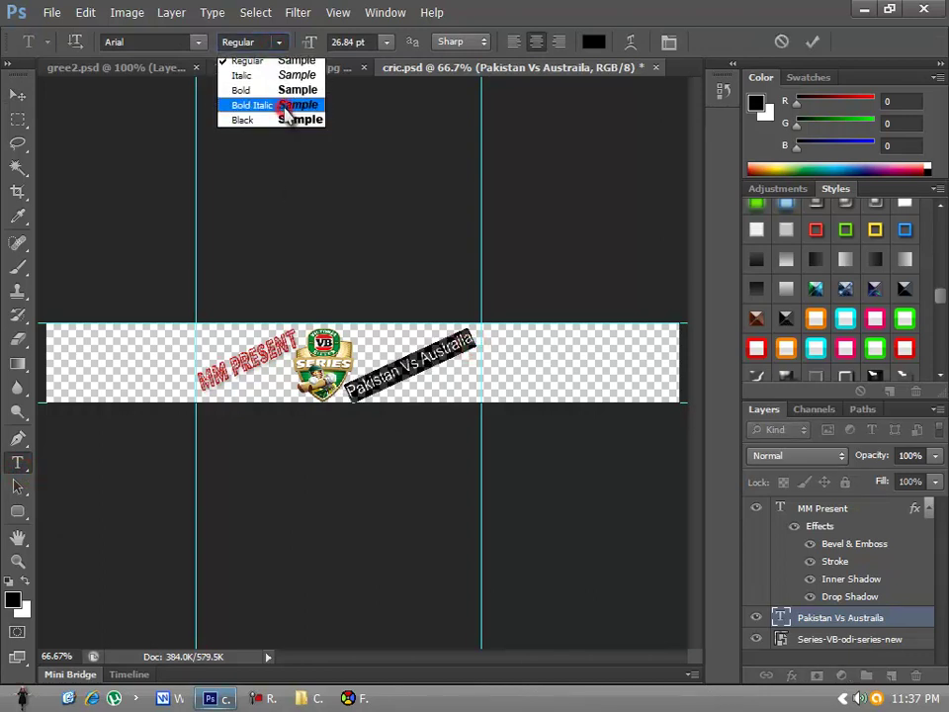
{"action": "left_click", "coordinate": [282, 104]}
{"action": "left_click", "coordinate": [17, 94]}
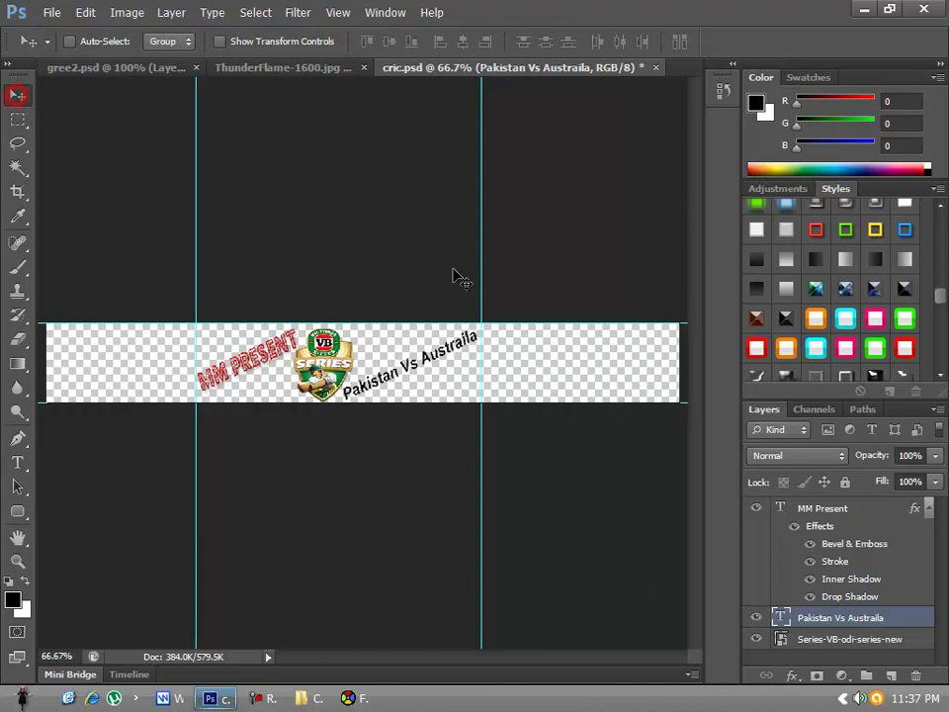
- Try the green and yellow outline styles on the Pakistan Vs Austraila text, ending with the thick red stroke style
{"action": "left_click", "coordinate": [847, 232]}
{"action": "left_click", "coordinate": [874, 231]}
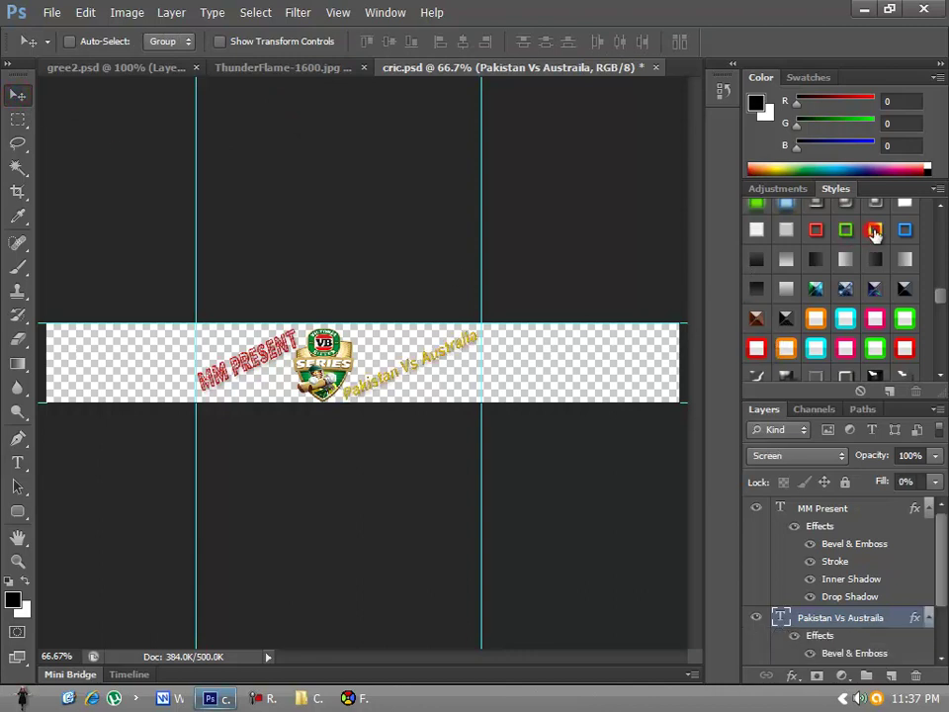
{"action": "left_click", "coordinate": [749, 344]}
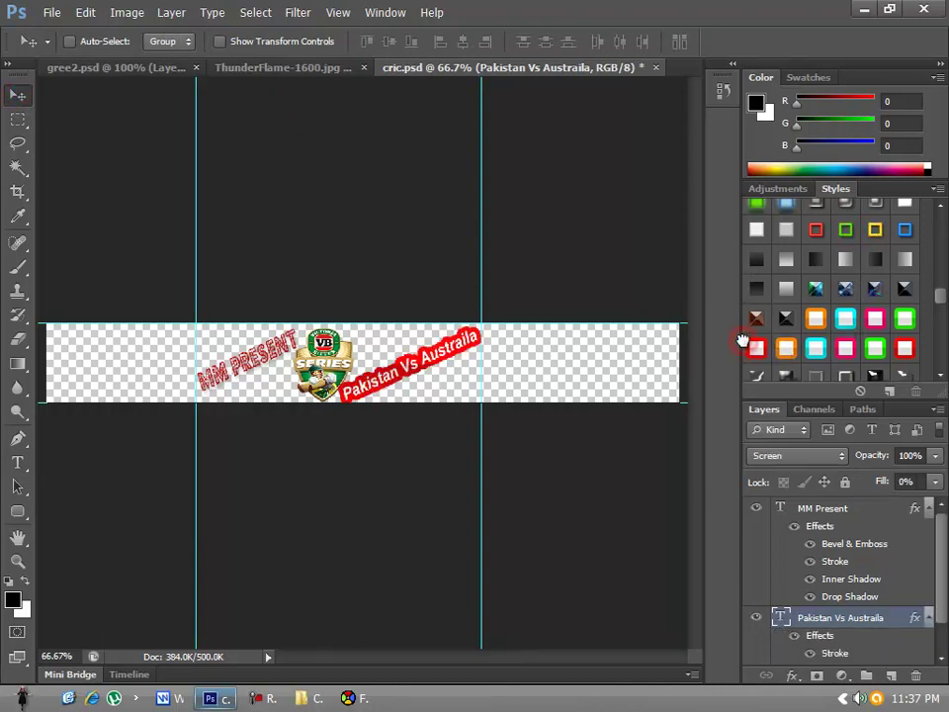
- Thin the red stroke around the Pakistan Vs Austraila text to about 4 px in its layer style
{"action": "double_click", "coordinate": [891, 618]}
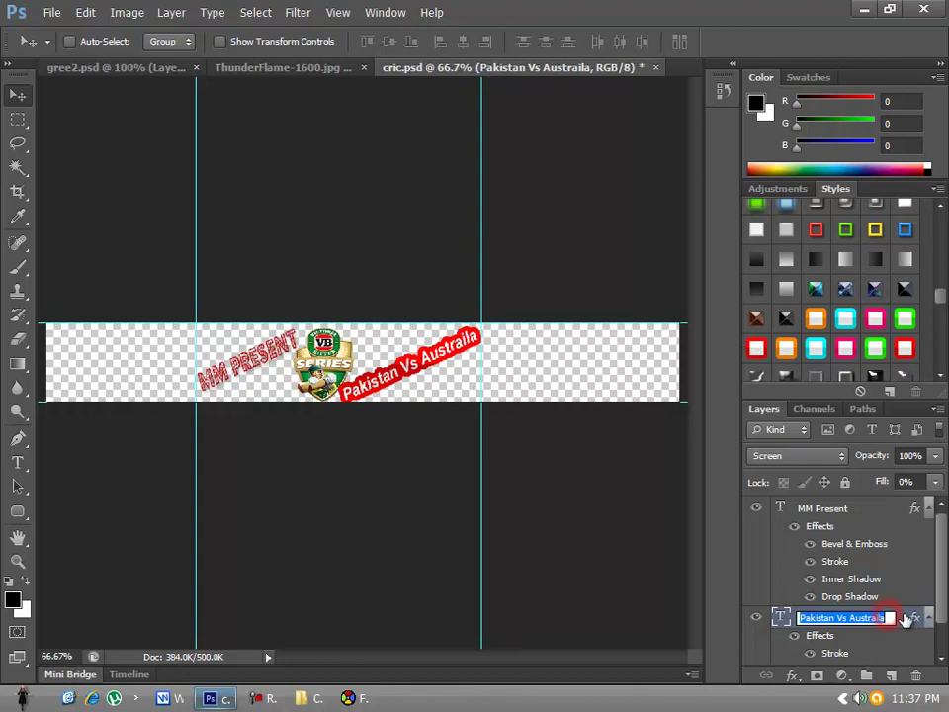
{"action": "left_click", "coordinate": [906, 615]}
{"action": "double_click", "coordinate": [909, 619]}
{"action": "mouse_move", "coordinate": [425, 85]}
{"action": "left_mouse_down"}
{"action": "mouse_move", "coordinate": [655, 174]}
{"action": "mouse_move", "coordinate": [756, 266]}
{"action": "left_mouse_up"}
{"action": "left_click", "coordinate": [558, 405]}
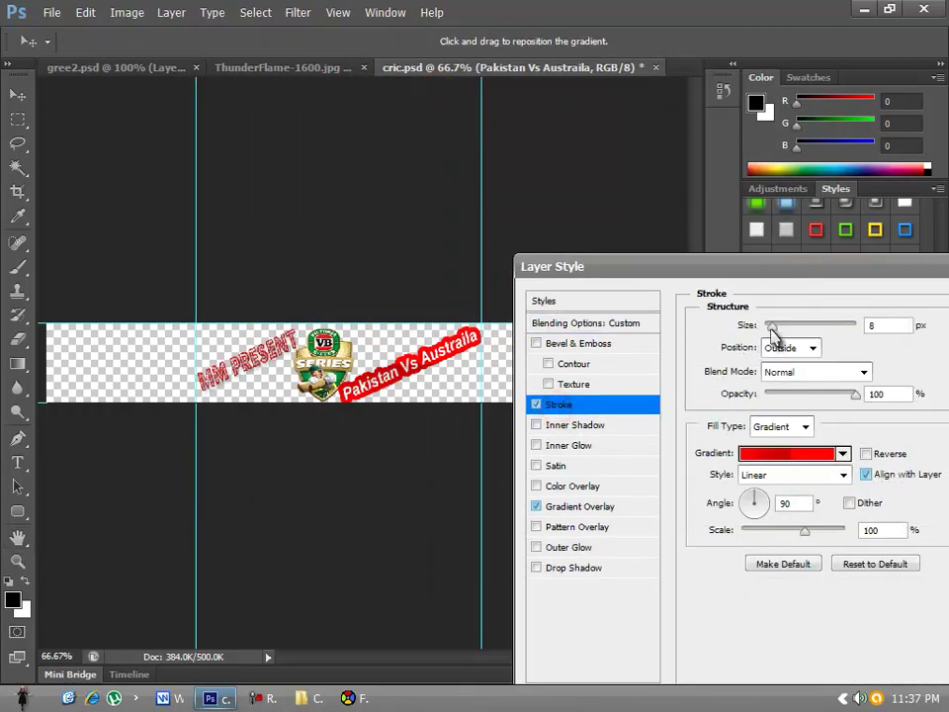
{"action": "left_click_drag", "start_coordinate": [775, 325], "coordinate": [767, 328]}
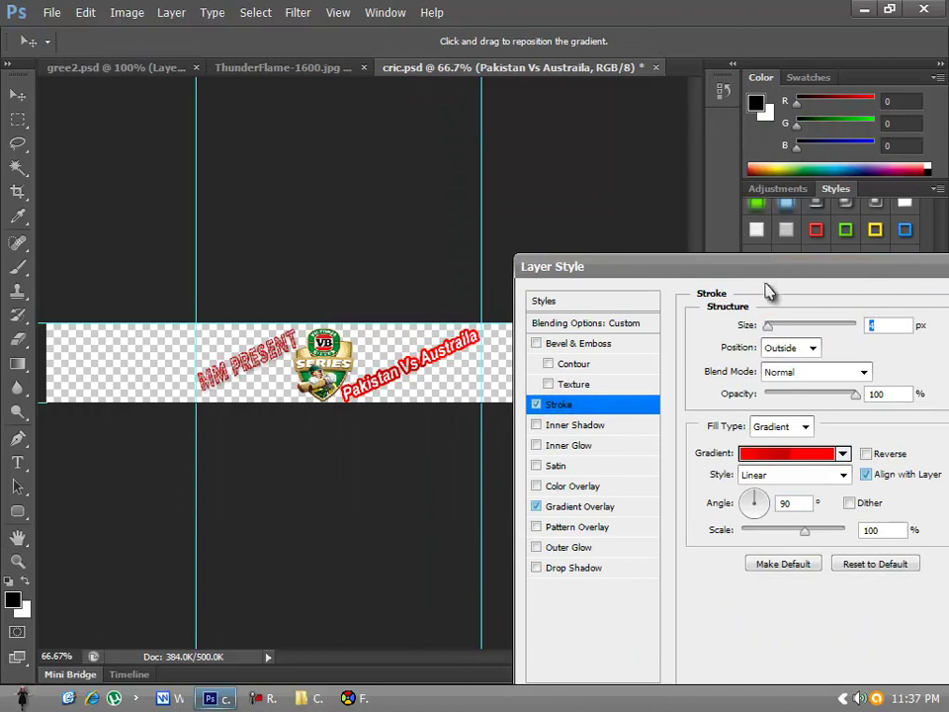
{"action": "left_click_drag", "start_coordinate": [772, 279], "coordinate": [572, 267]}
{"action": "left_click", "coordinate": [821, 287]}
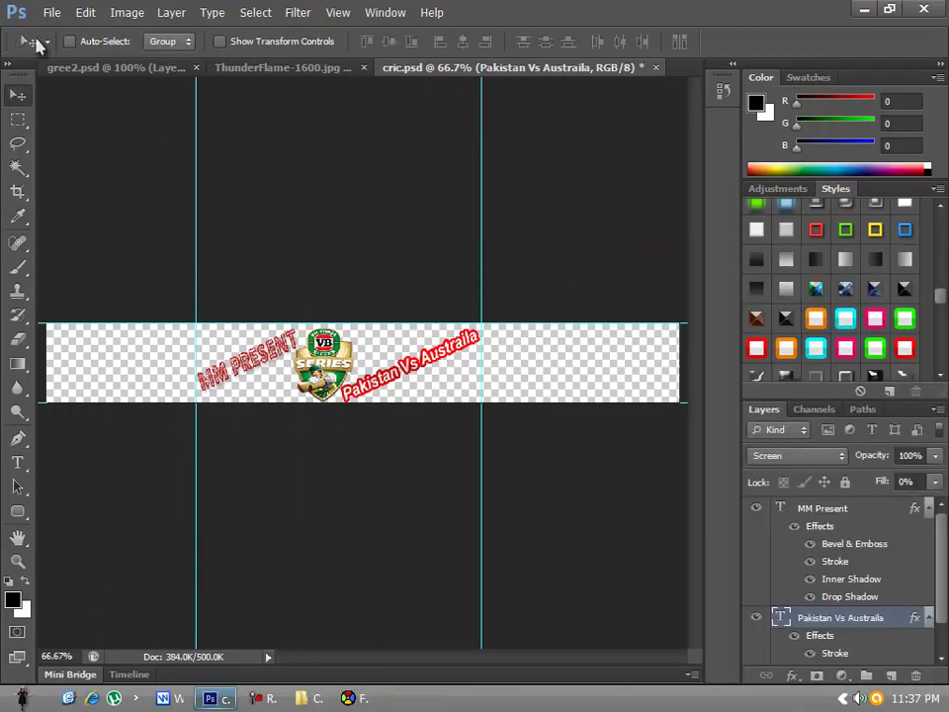
- Save the banner to the Desktop as cric.psd in Photoshop format with Maximize Compatibility on
{"action": "left_click", "coordinate": [51, 12]}
{"action": "left_click", "coordinate": [134, 207]}
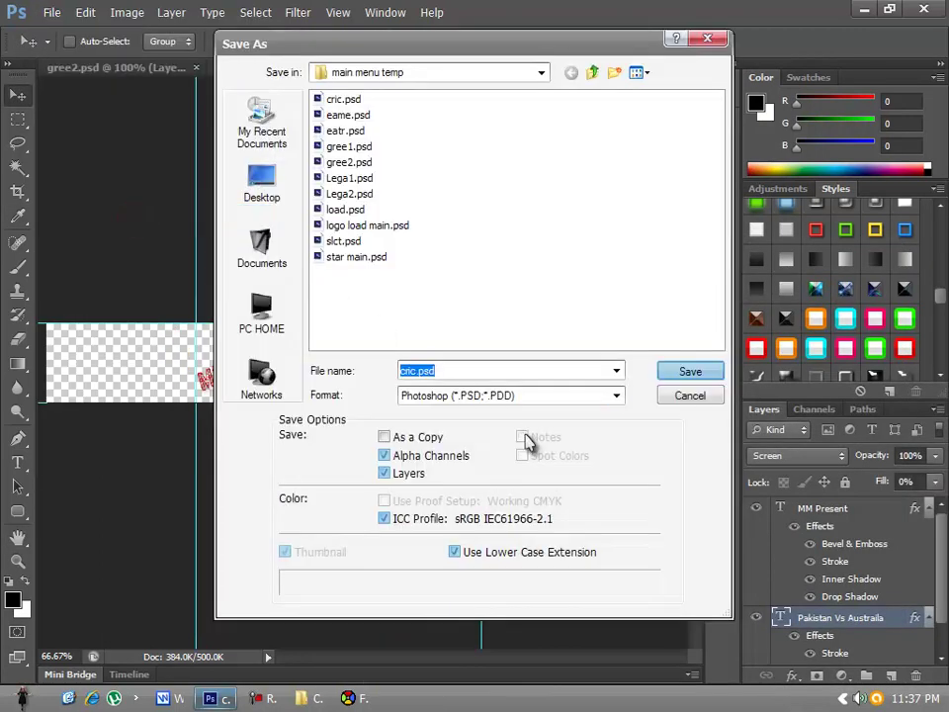
{"action": "left_click", "coordinate": [259, 186]}
{"action": "left_click", "coordinate": [576, 395]}
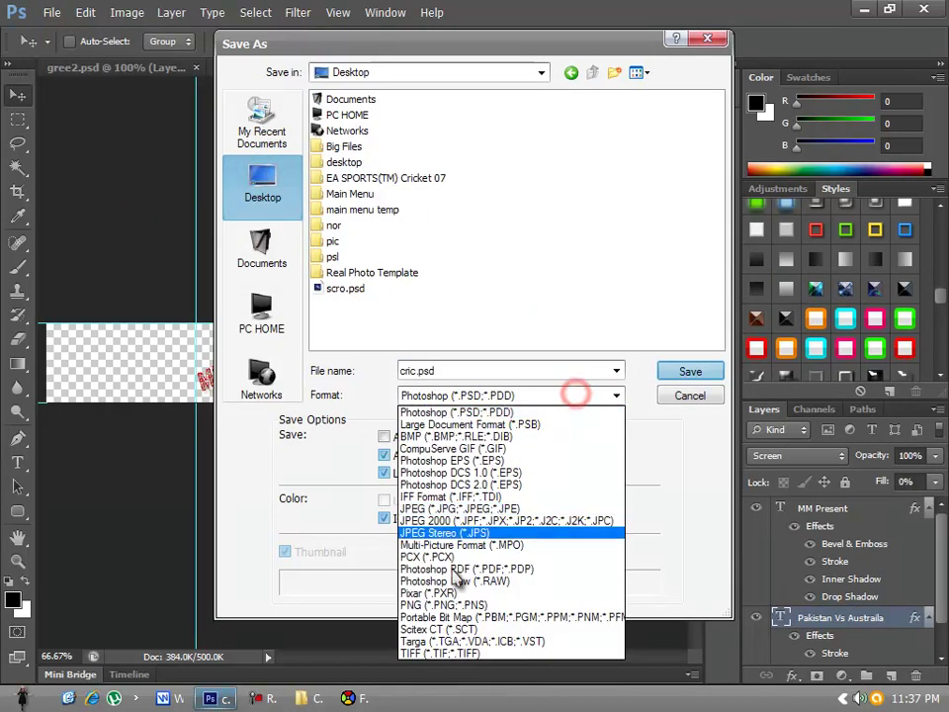
{"action": "left_click", "coordinate": [692, 371]}
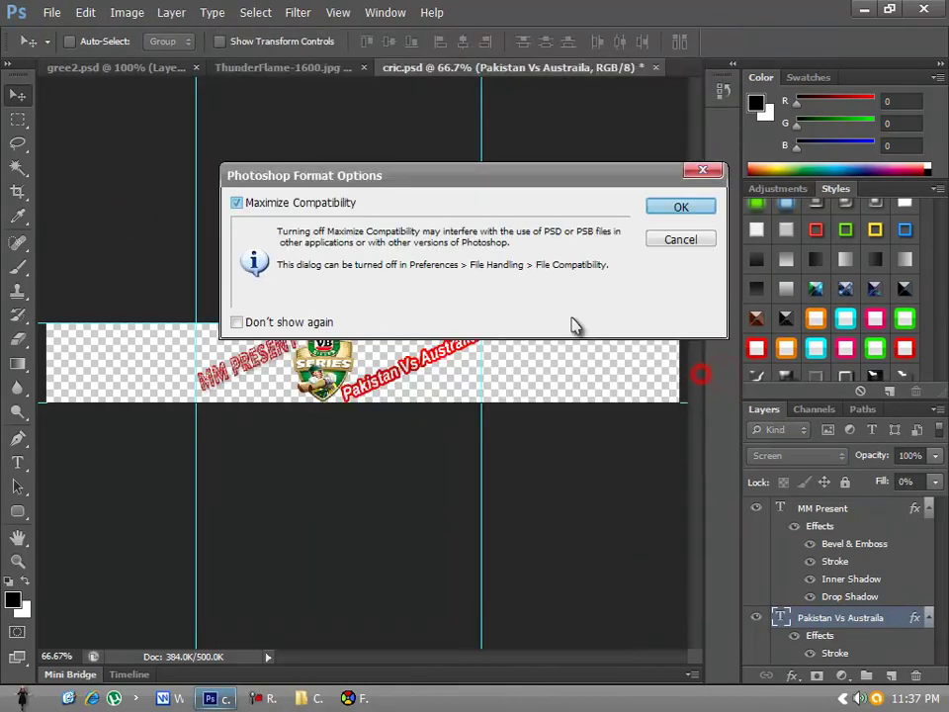
{"action": "left_click", "coordinate": [681, 209]}
- Close cric.psd, and close ThunderFlame-1600.jpg and gree2.psd without saving their changes
{"action": "left_click", "coordinate": [655, 67]}
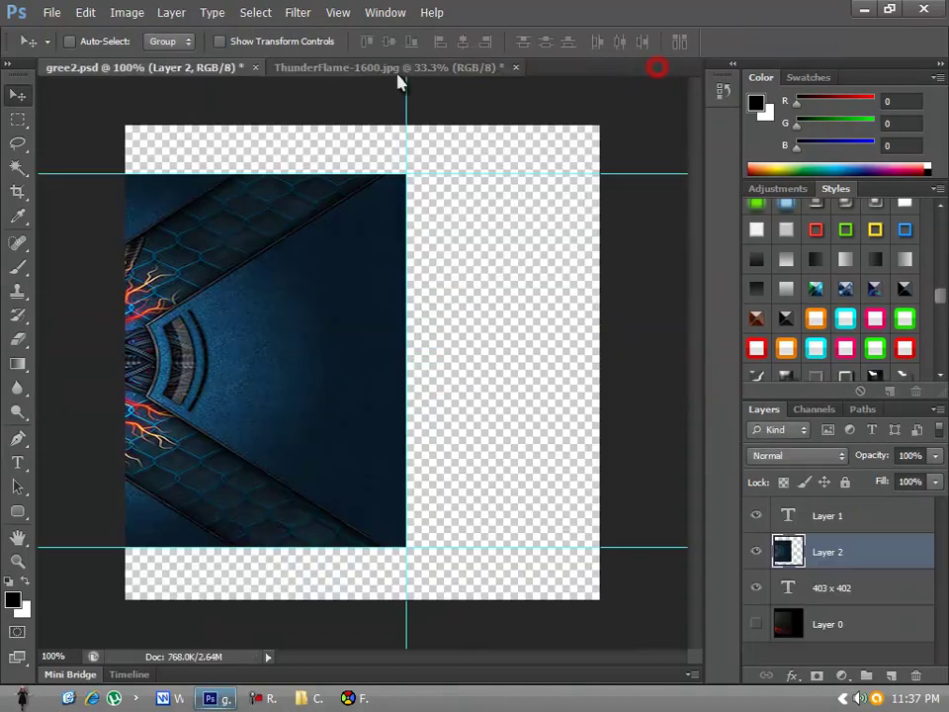
{"action": "left_click", "coordinate": [515, 68]}
{"action": "left_click", "coordinate": [499, 287]}
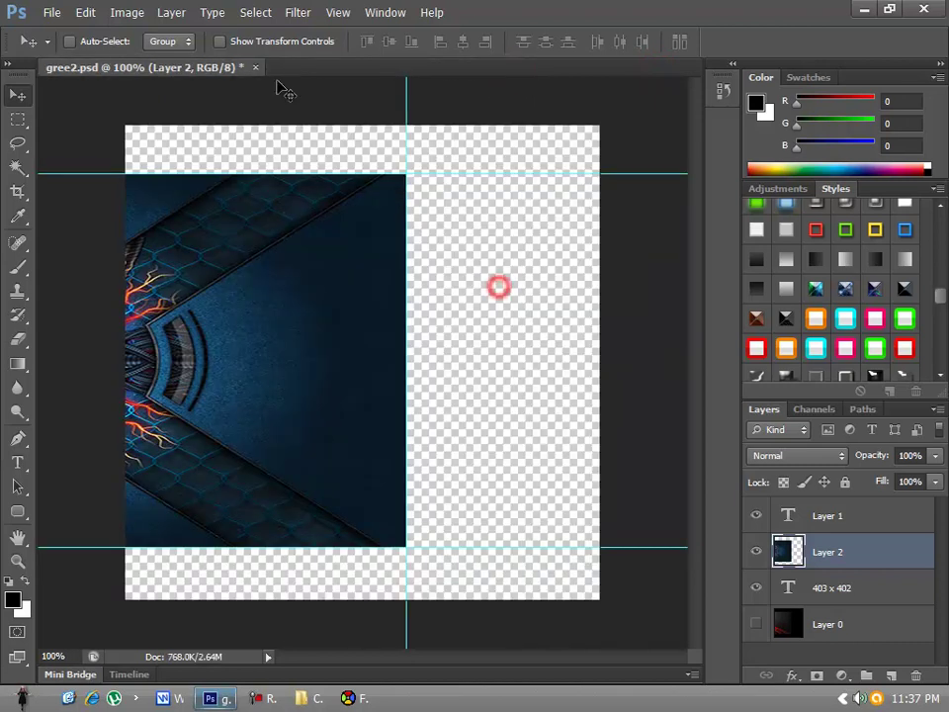
{"action": "left_click", "coordinate": [255, 67]}
{"action": "left_click", "coordinate": [470, 281]}
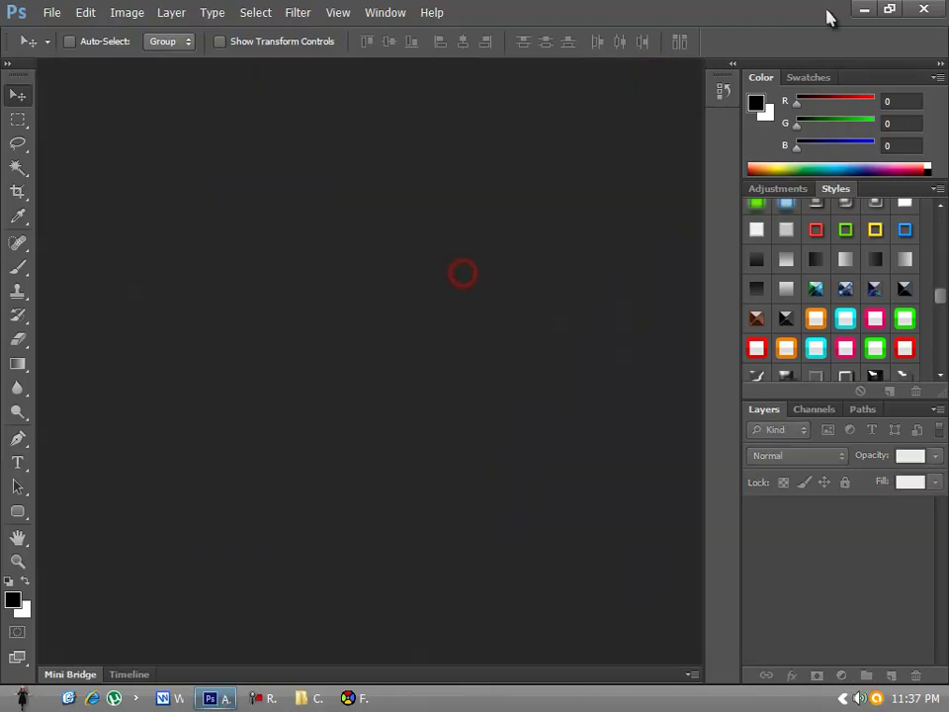
- Switch to FshEd and replace the cric image with cric.psd from the Desktop using the Graphic Importer
{"action": "left_click", "coordinate": [860, 9]}
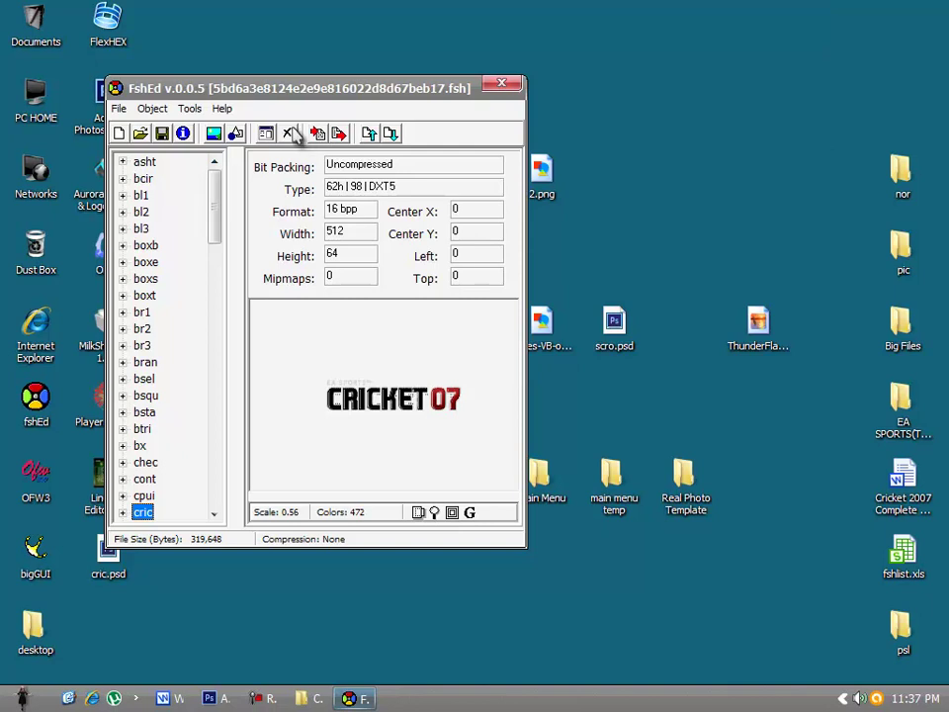
{"action": "left_click", "coordinate": [190, 108]}
{"action": "left_click", "coordinate": [230, 127]}
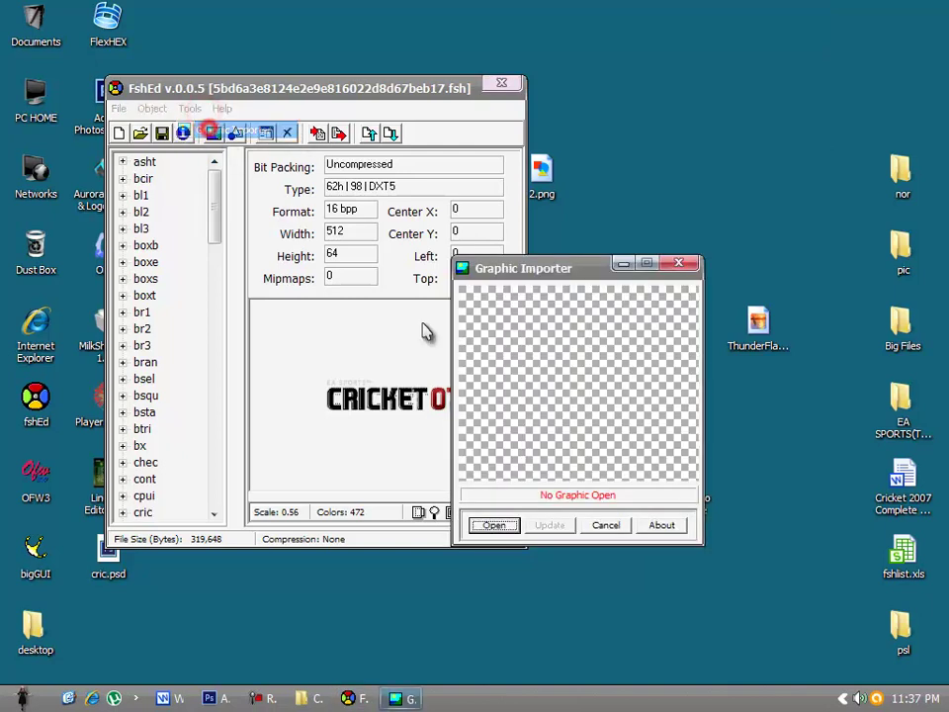
{"action": "left_click", "coordinate": [495, 525]}
{"action": "left_click", "coordinate": [559, 474]}
{"action": "left_click", "coordinate": [549, 516]}
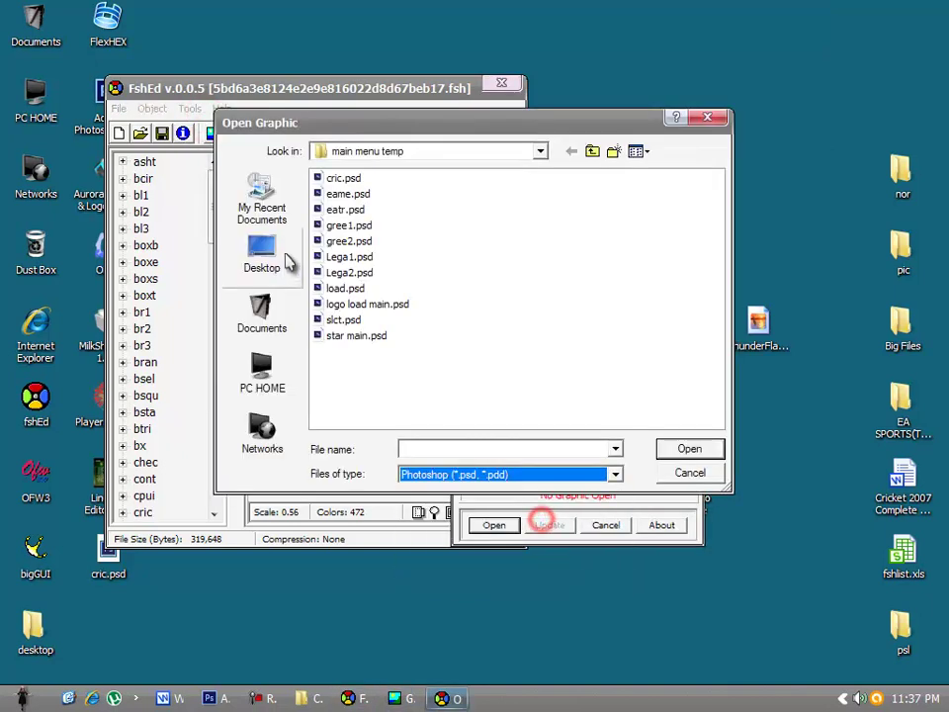
{"action": "left_click", "coordinate": [284, 254]}
{"action": "left_click", "coordinate": [356, 386]}
{"action": "left_click", "coordinate": [344, 366]}
{"action": "left_click", "coordinate": [673, 448]}
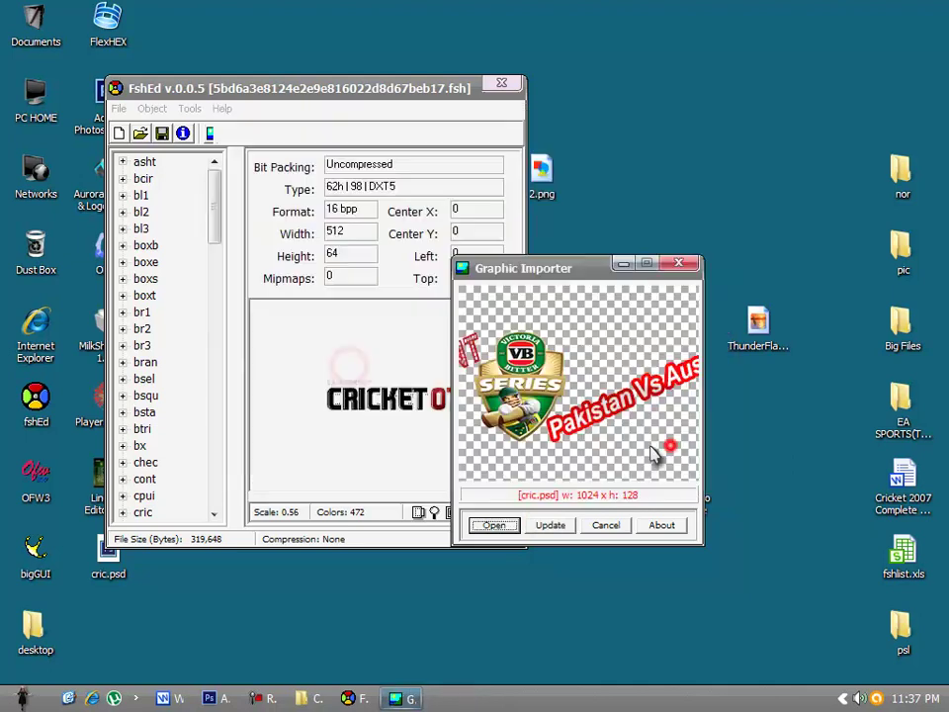
{"action": "left_click", "coordinate": [541, 524]}
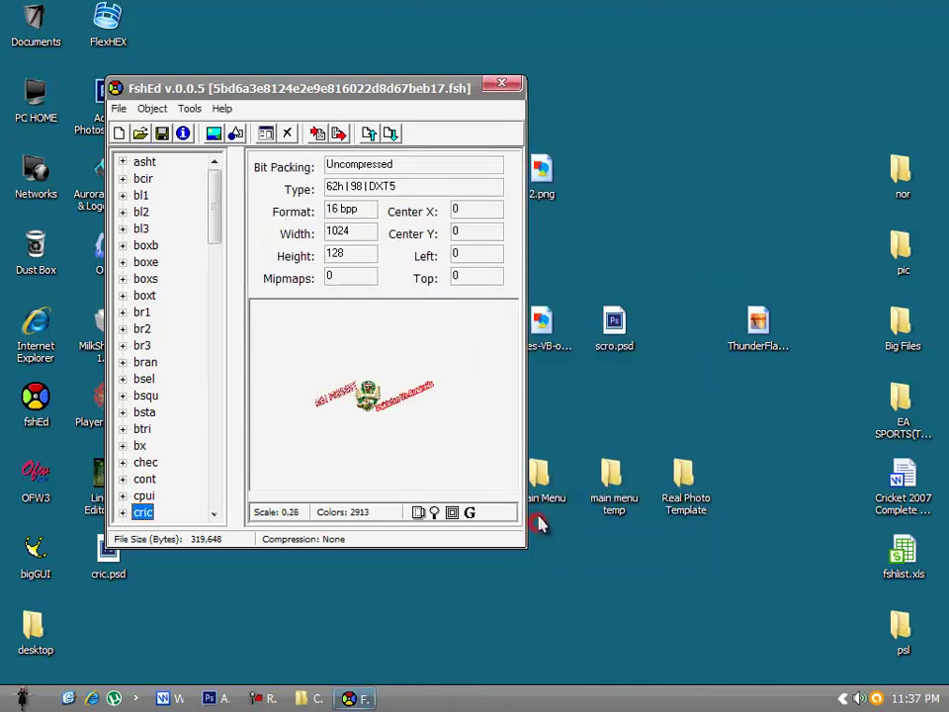
- Check the imported cric banner at full size and save the FSH file
{"action": "left_click", "coordinate": [438, 511]}
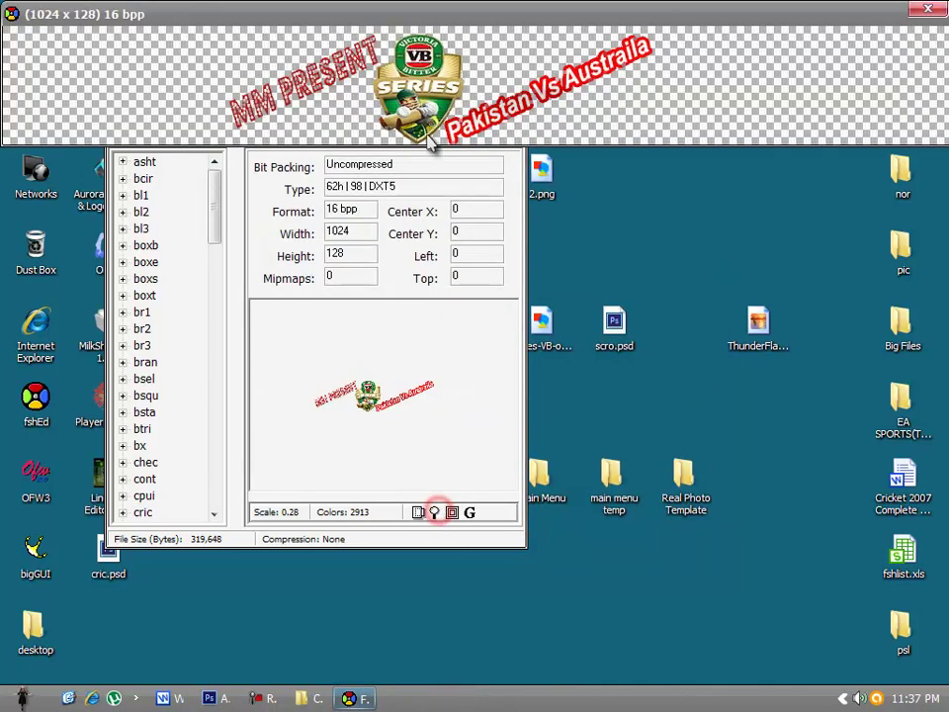
{"action": "left_click", "coordinate": [935, 11]}
{"action": "left_click", "coordinate": [120, 109]}
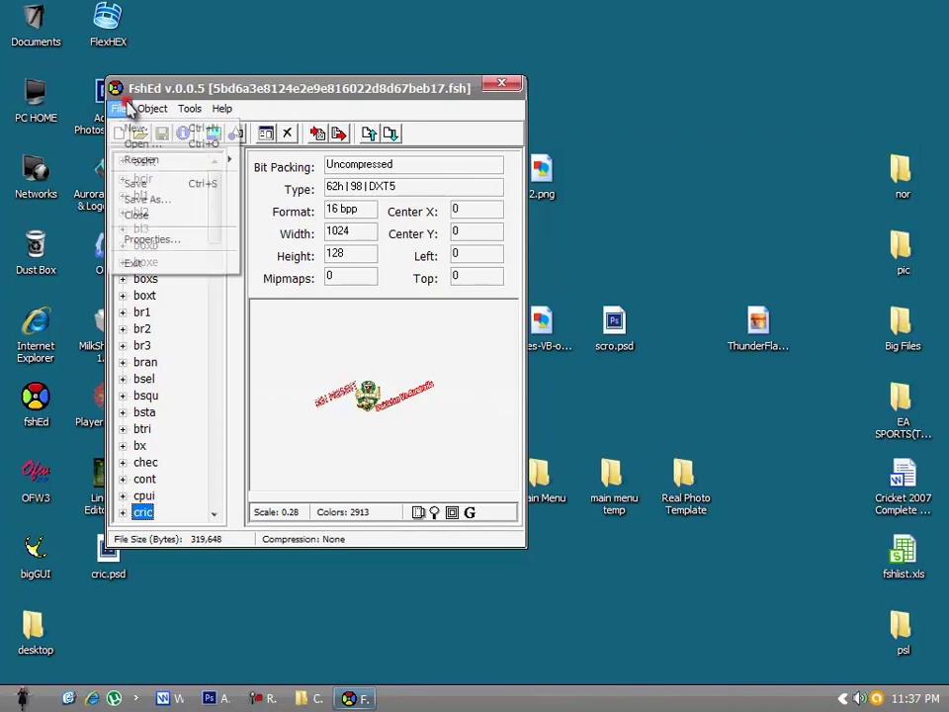
{"action": "left_click", "coordinate": [138, 182]}
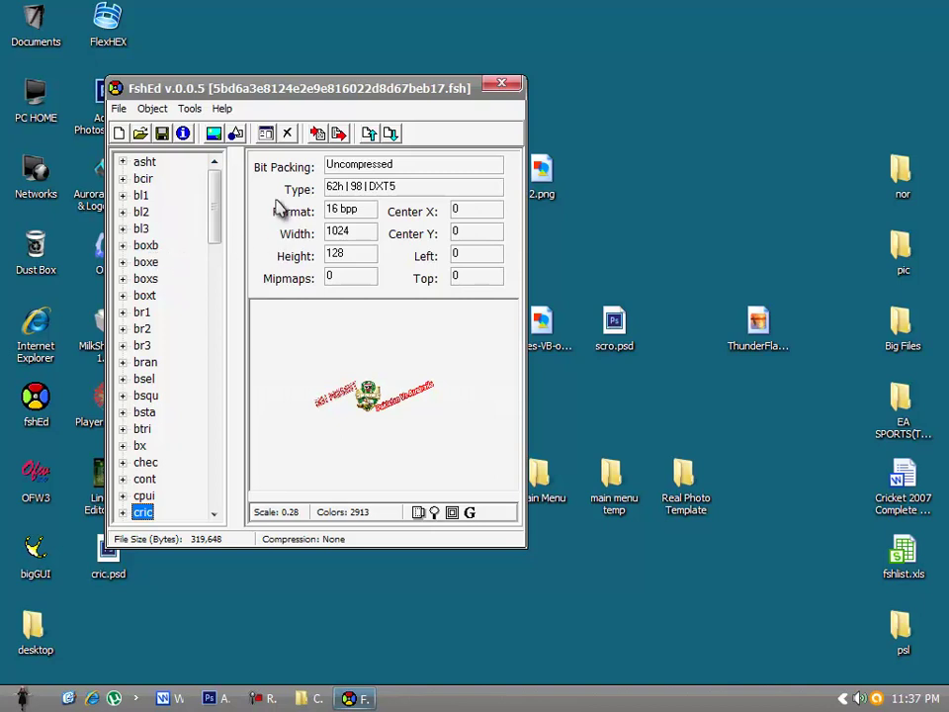
- Select the curs object and view its arrow image at full size
{"action": "left_click_drag", "start_coordinate": [213, 212], "coordinate": [214, 244]}
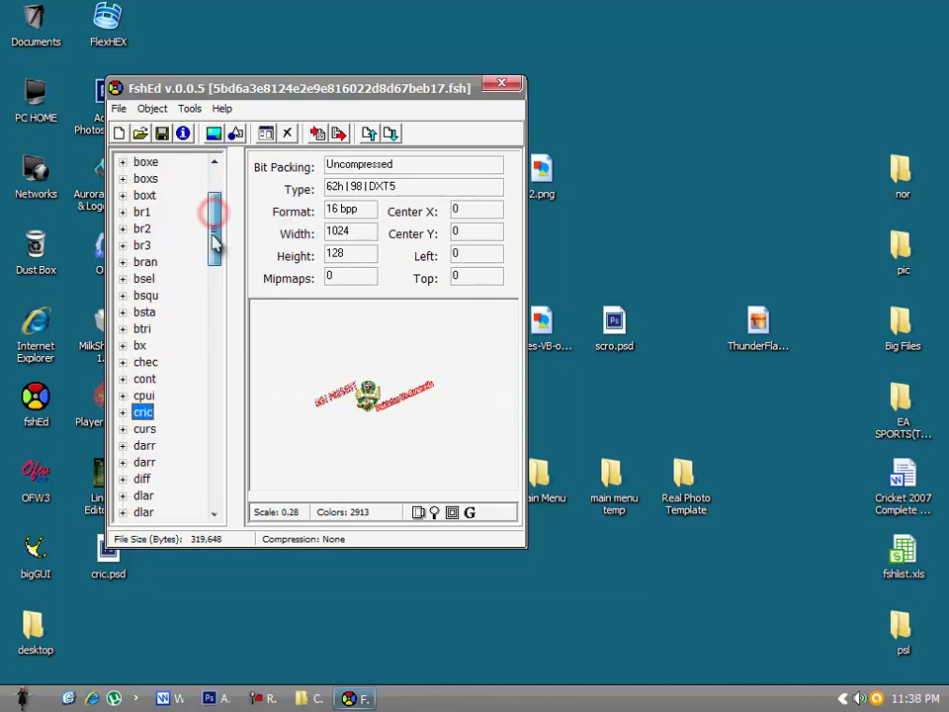
{"action": "left_click", "coordinate": [144, 428]}
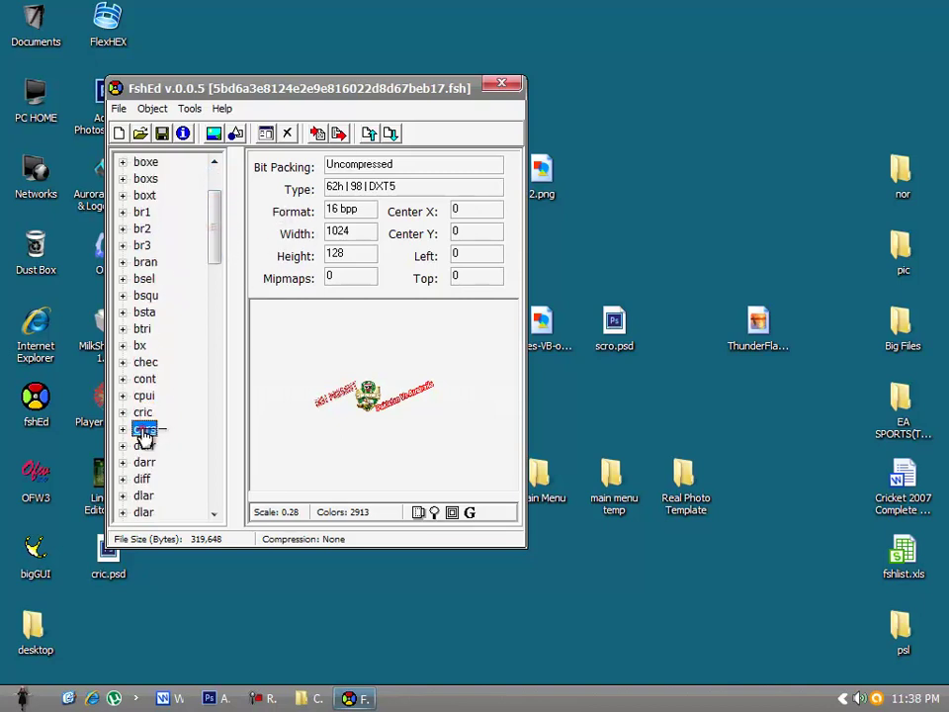
{"action": "left_click", "coordinate": [433, 512]}
{"action": "left_click_drag", "start_coordinate": [37, 22], "coordinate": [187, 221]}
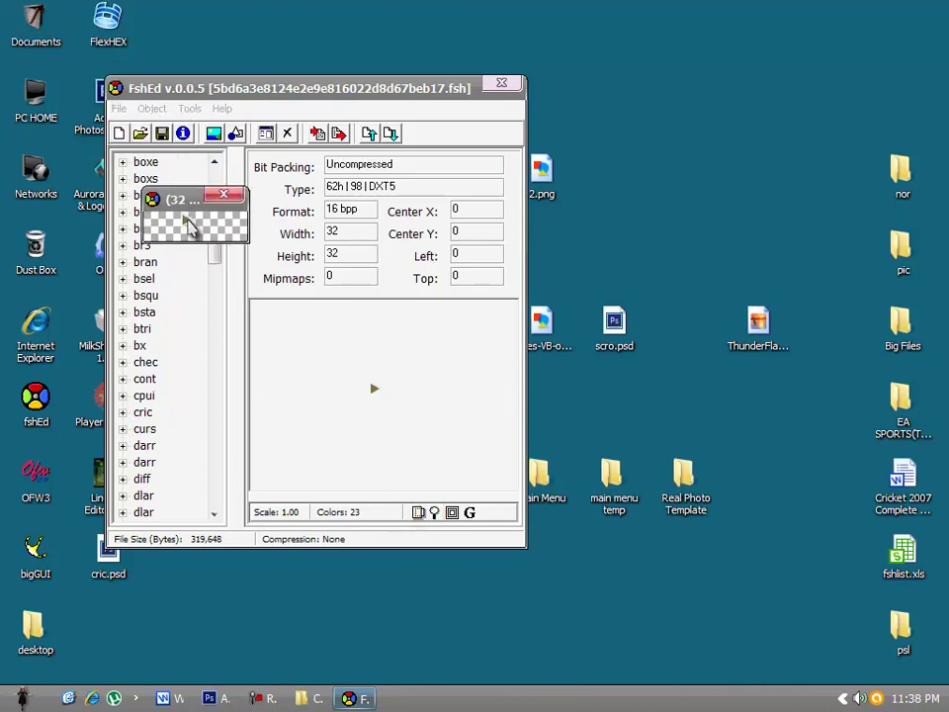
{"action": "left_click", "coordinate": [223, 193]}
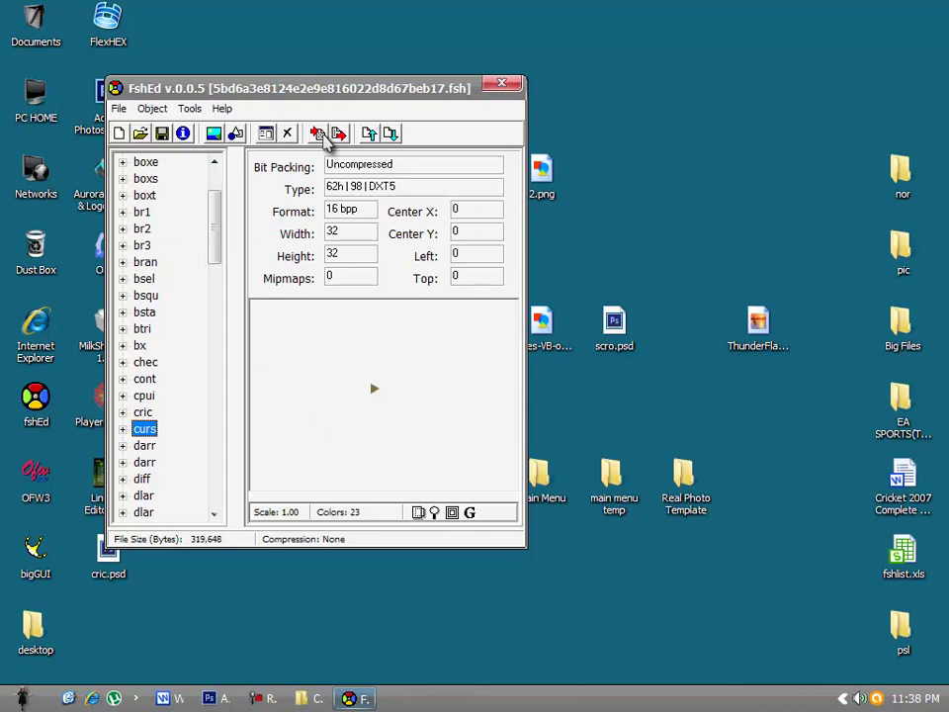
- Try to open the object properties of curs and dismiss the access violation error
{"action": "left_click", "coordinate": [265, 132]}
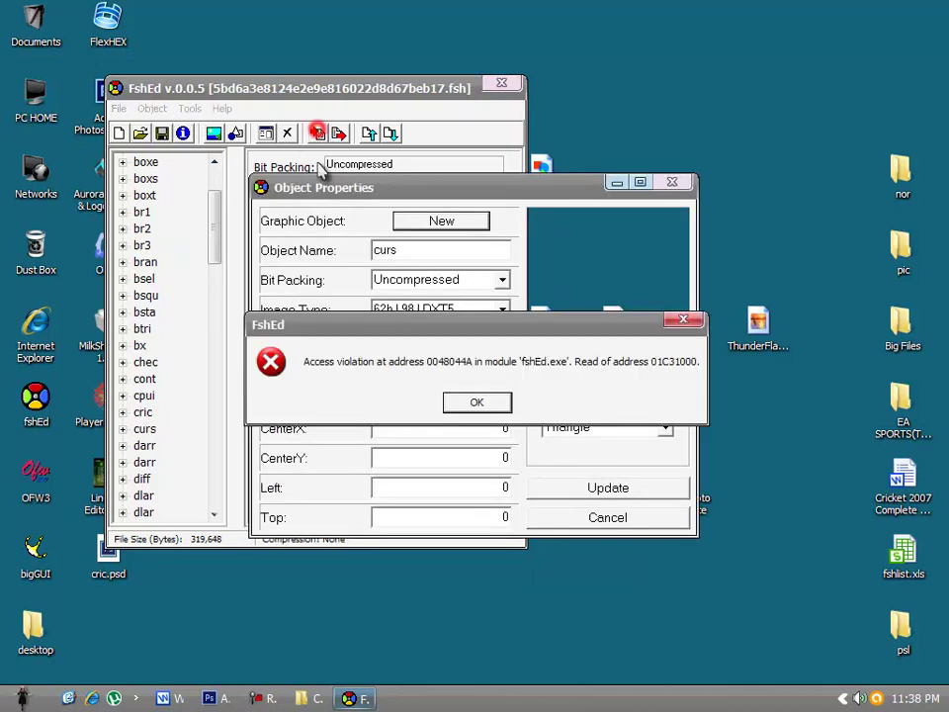
{"action": "left_click", "coordinate": [479, 401]}
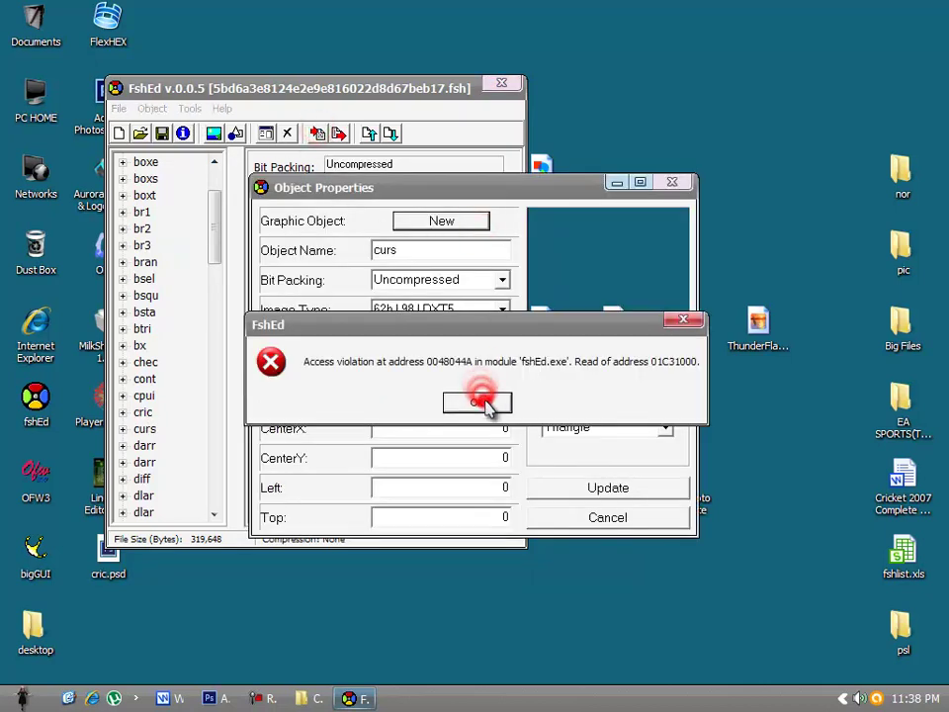
{"action": "left_click", "coordinate": [680, 319]}
{"action": "left_click", "coordinate": [610, 345]}
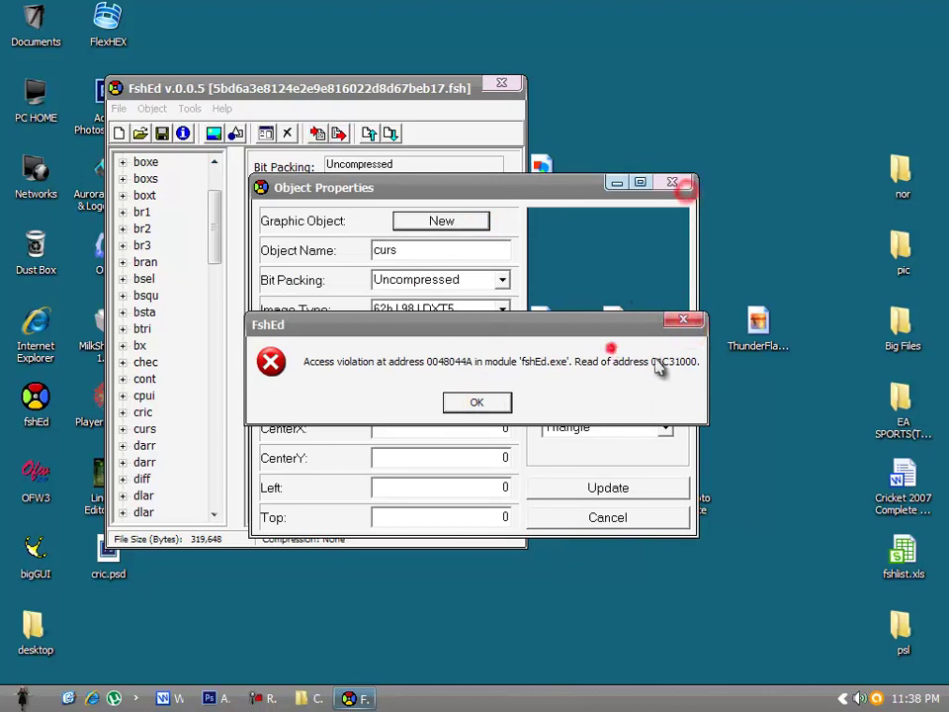
{"action": "left_click", "coordinate": [682, 321]}
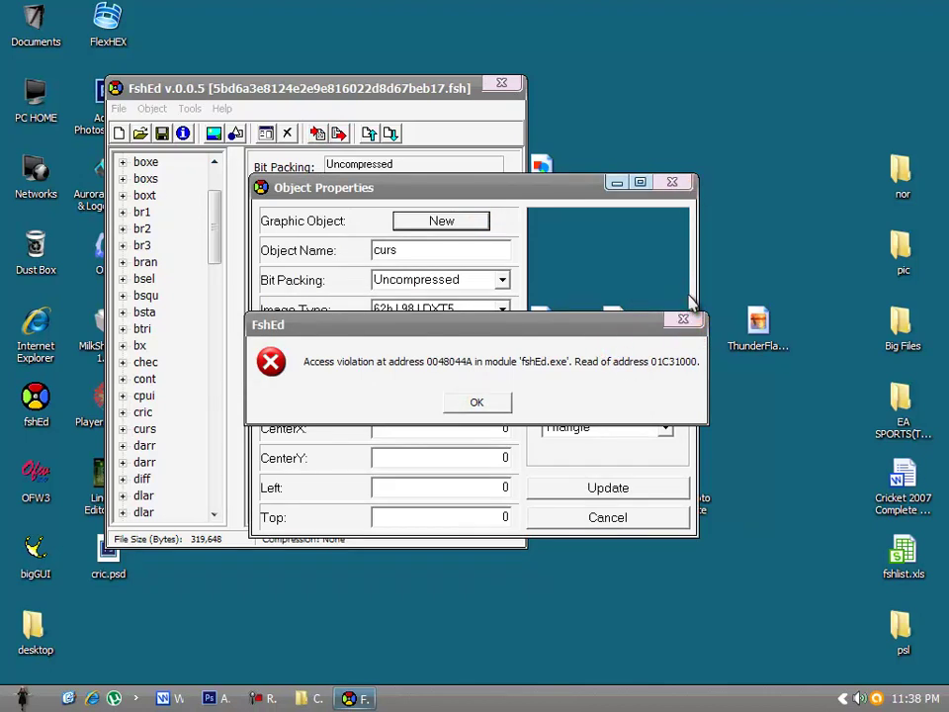
- Force FshEd to end from Windows Task Manager, and close Task Manager
{"action": "key", "text": "ctrl+alt+Delete"}
{"action": "left_click", "coordinate": [57, 129]}
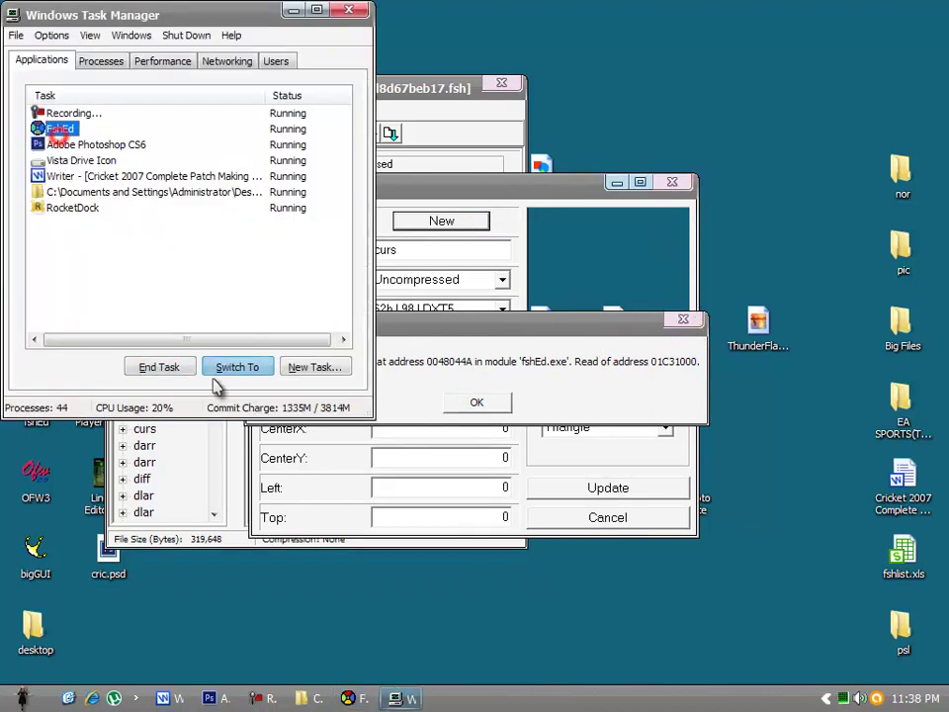
{"action": "left_click", "coordinate": [184, 372]}
{"action": "left_click", "coordinate": [349, 10]}
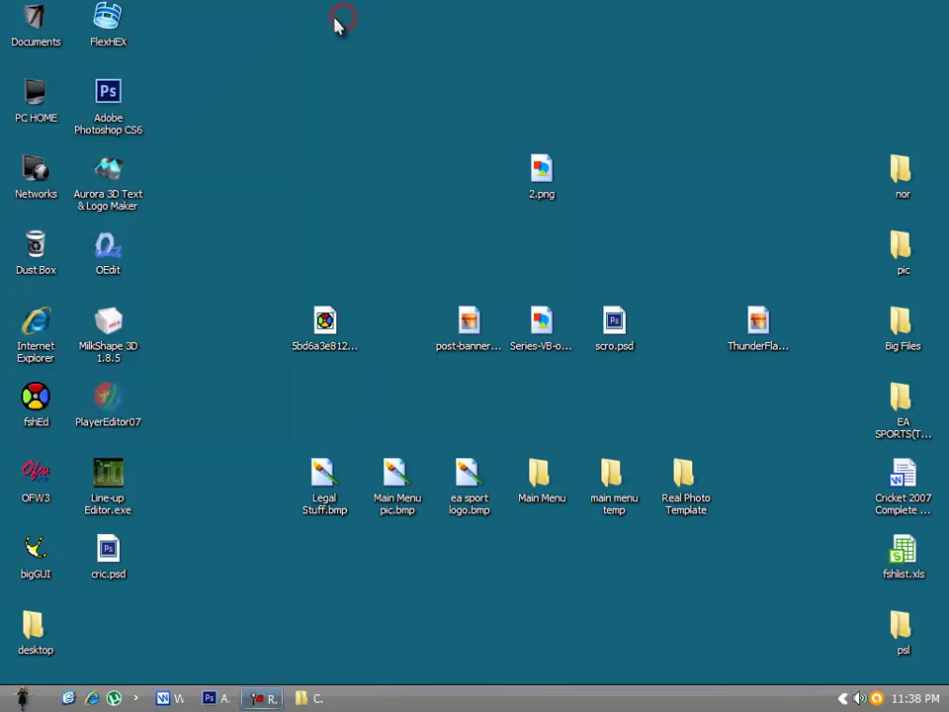
- In the reopened FSH file, export the curs image as a 32-bit bitmap named cu.bmp and open it in Photoshop
{"action": "left_click", "coordinate": [133, 503]}
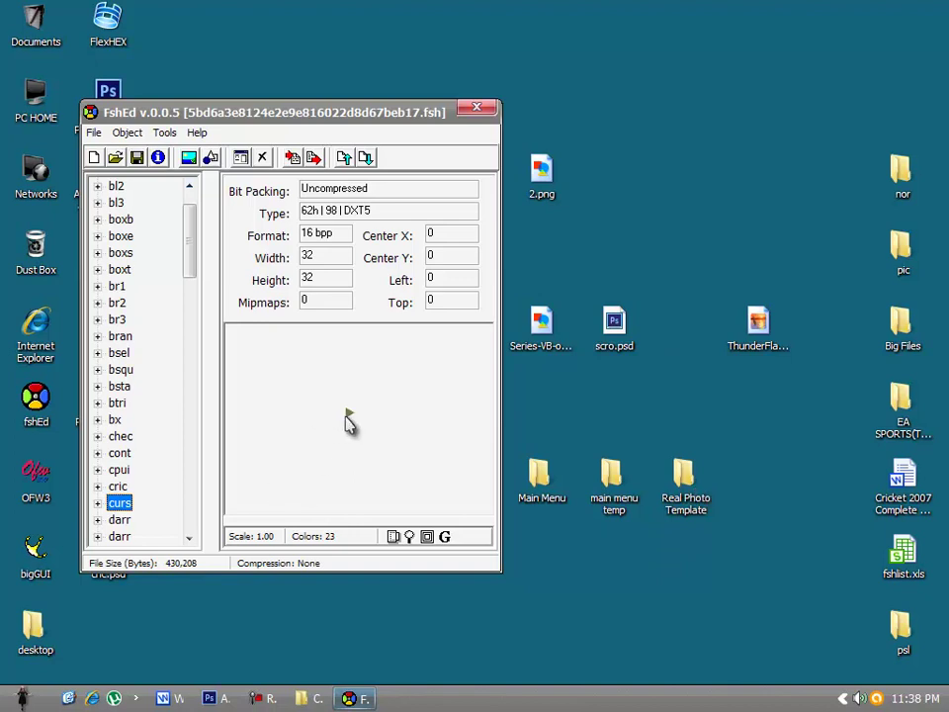
{"action": "left_click", "coordinate": [408, 536]}
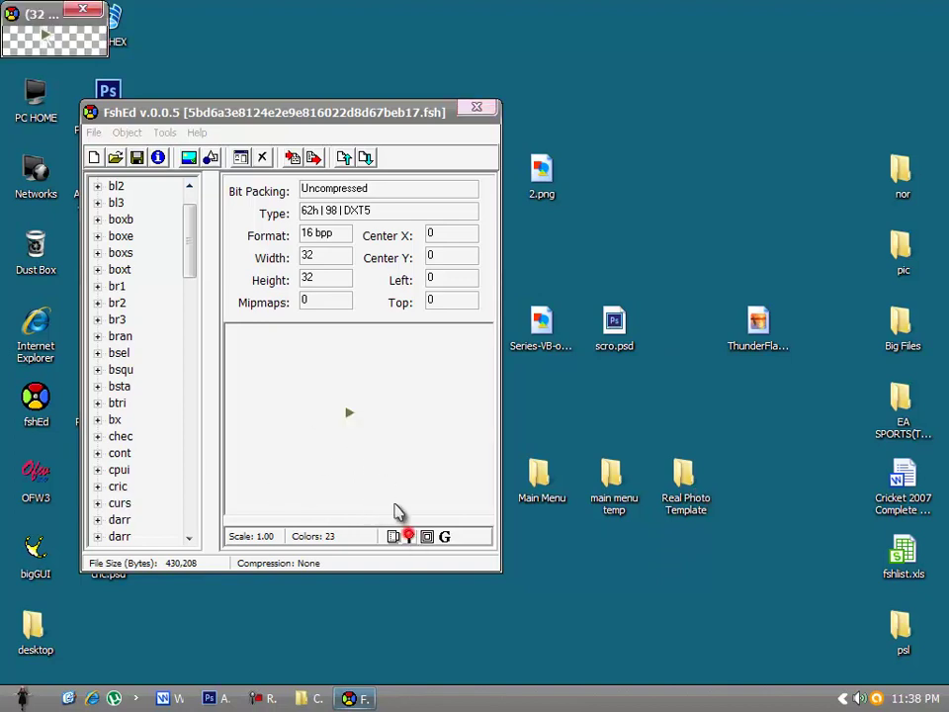
{"action": "left_click", "coordinate": [93, 10]}
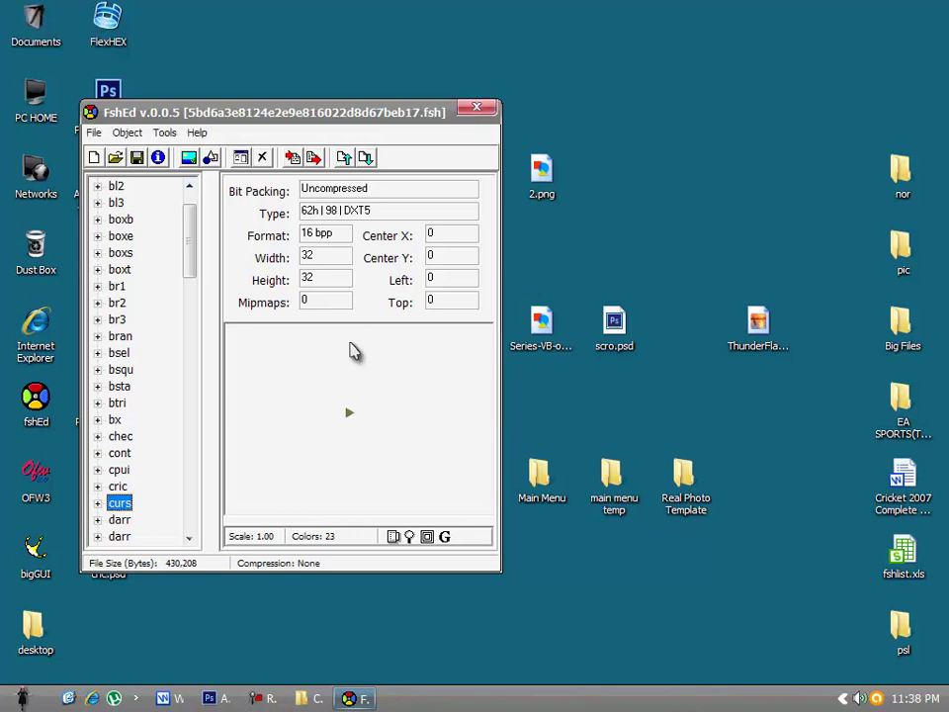
{"action": "left_click_drag", "start_coordinate": [289, 127], "coordinate": [567, 123]}
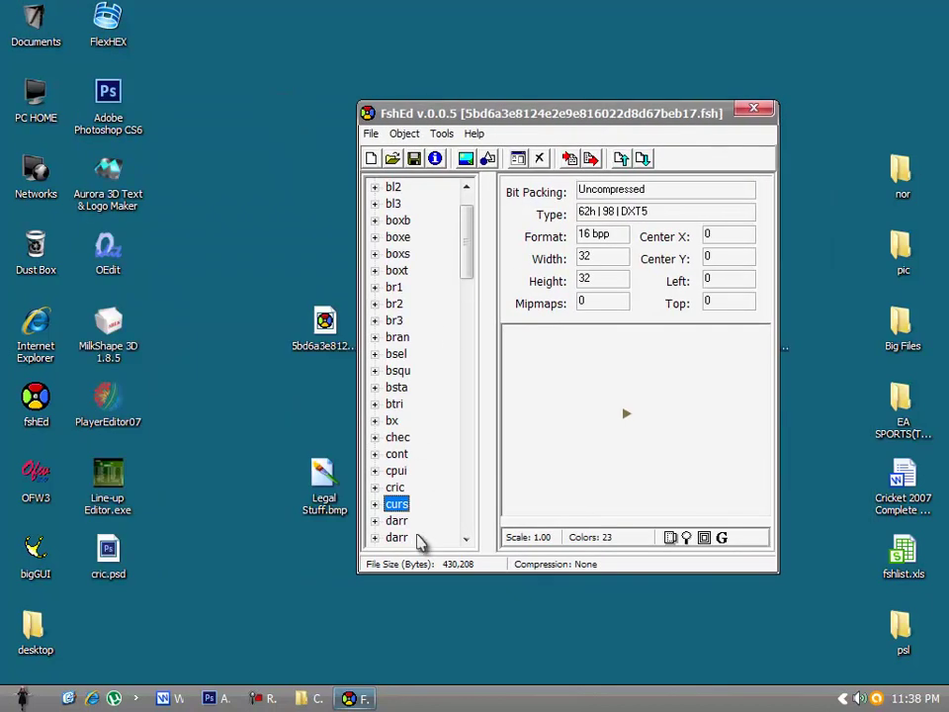
{"action": "left_click", "coordinate": [591, 158]}
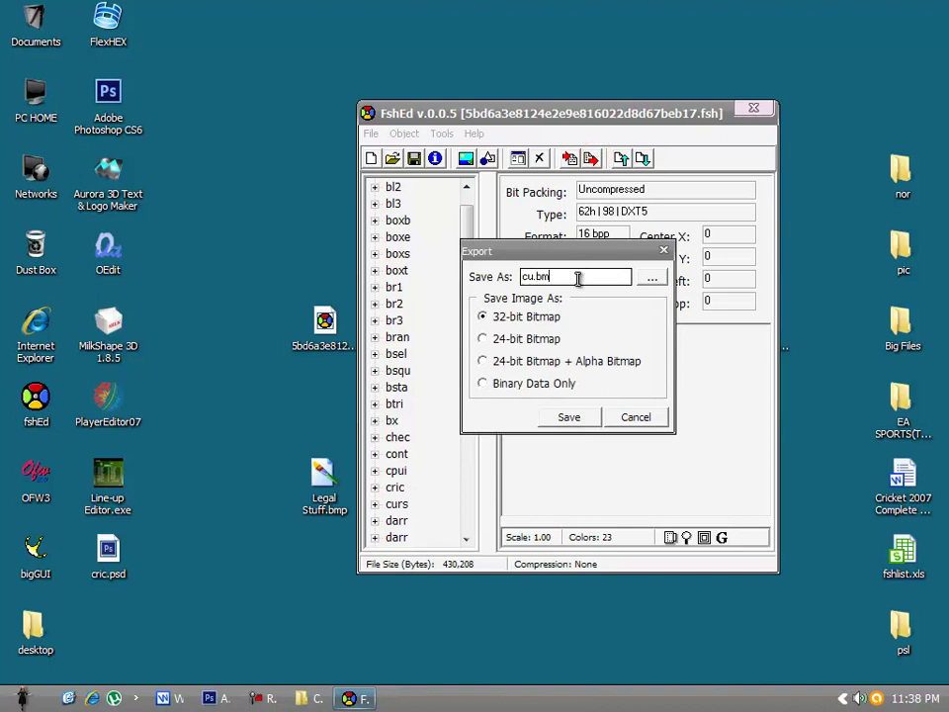
{"action": "left_click", "coordinate": [593, 416]}
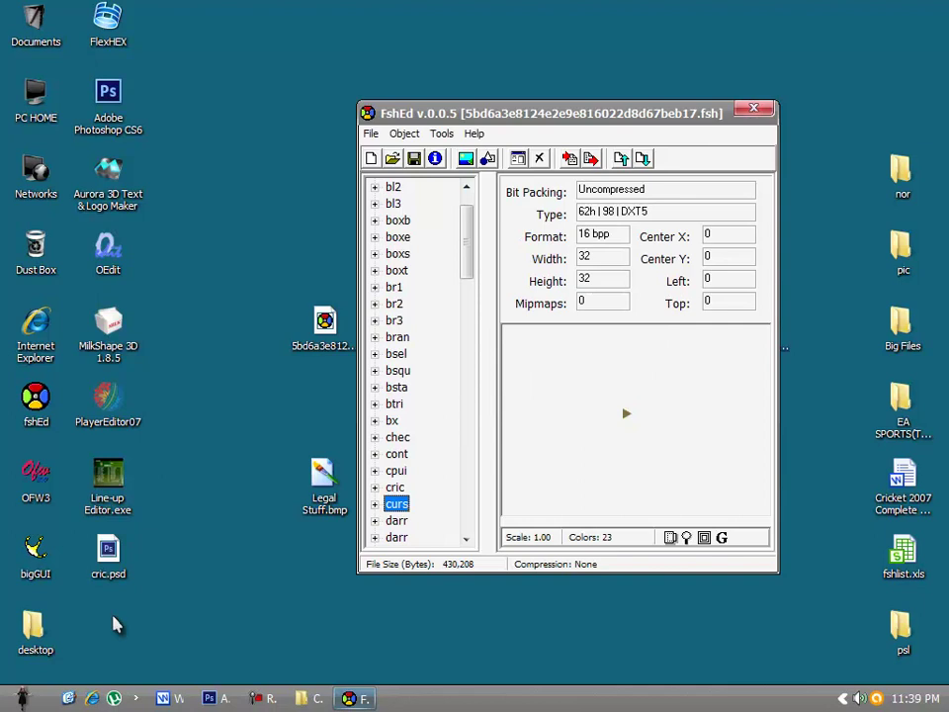
{"action": "left_click_drag", "start_coordinate": [110, 627], "coordinate": [435, 211]}
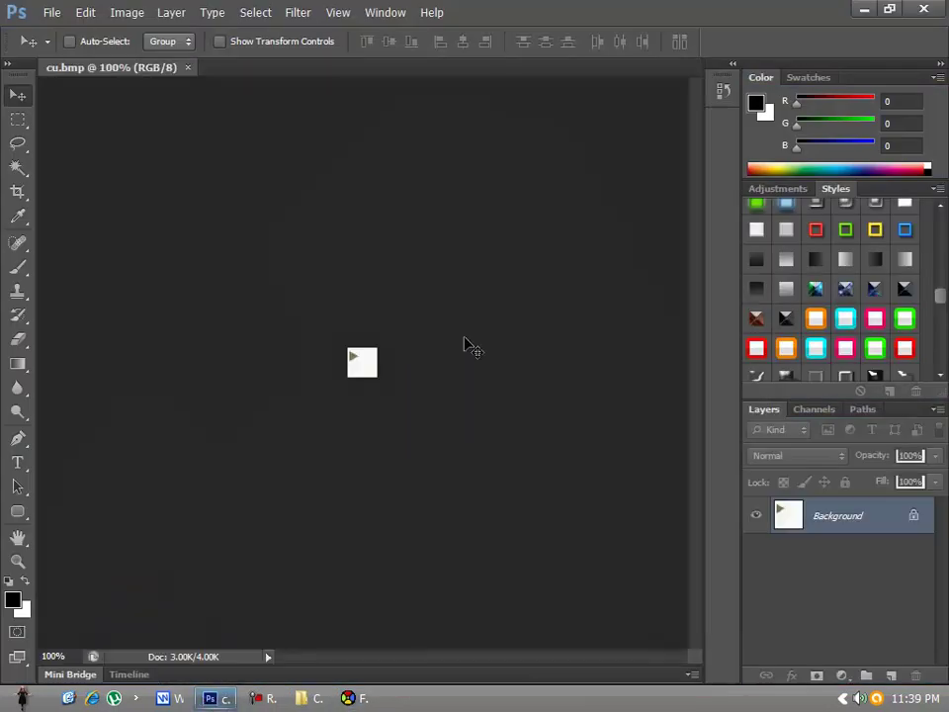
- Draw a black custom shape of the thick arrow horizontally across the lower part of the cursor image
{"action": "key", "text": "ctrl+plus"}
{"action": "key", "text": "ctrl+plus"}
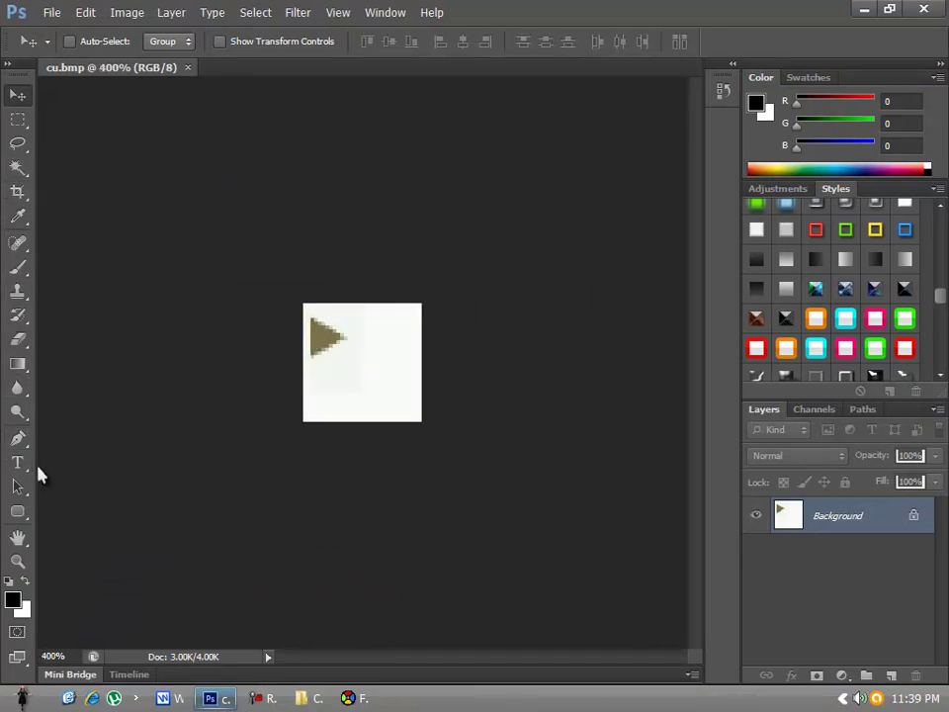
{"action": "left_click", "coordinate": [18, 513]}
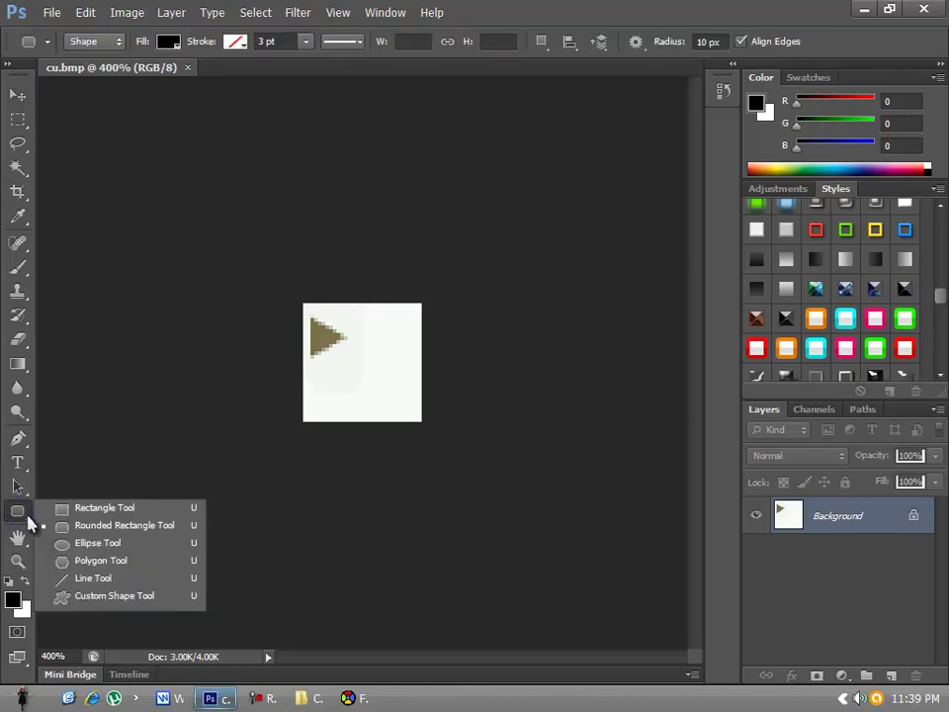
{"action": "left_click", "coordinate": [112, 597]}
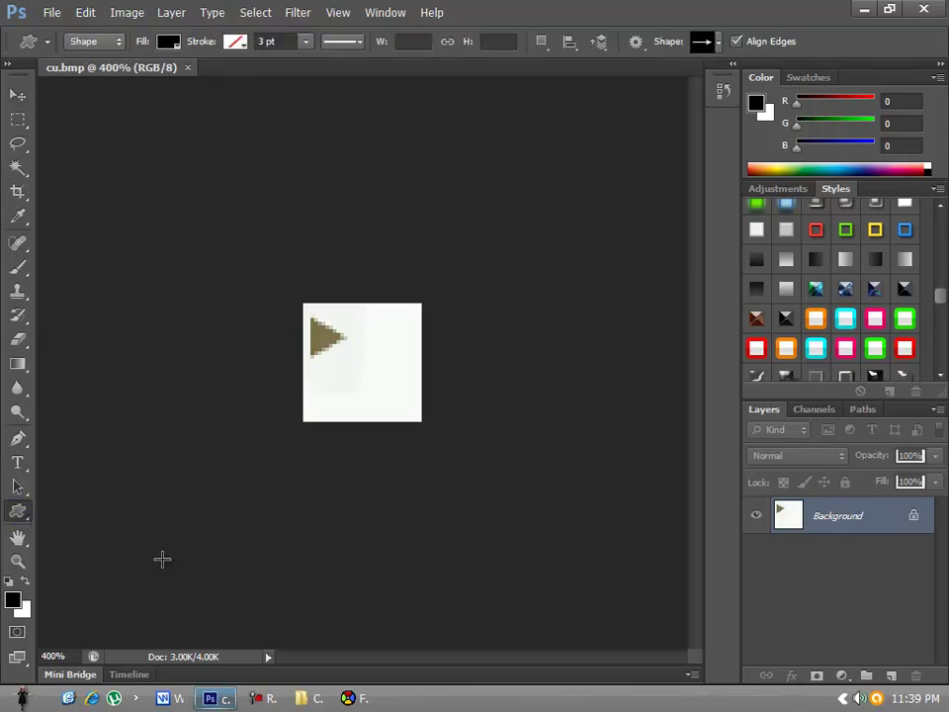
{"action": "left_click", "coordinate": [721, 42]}
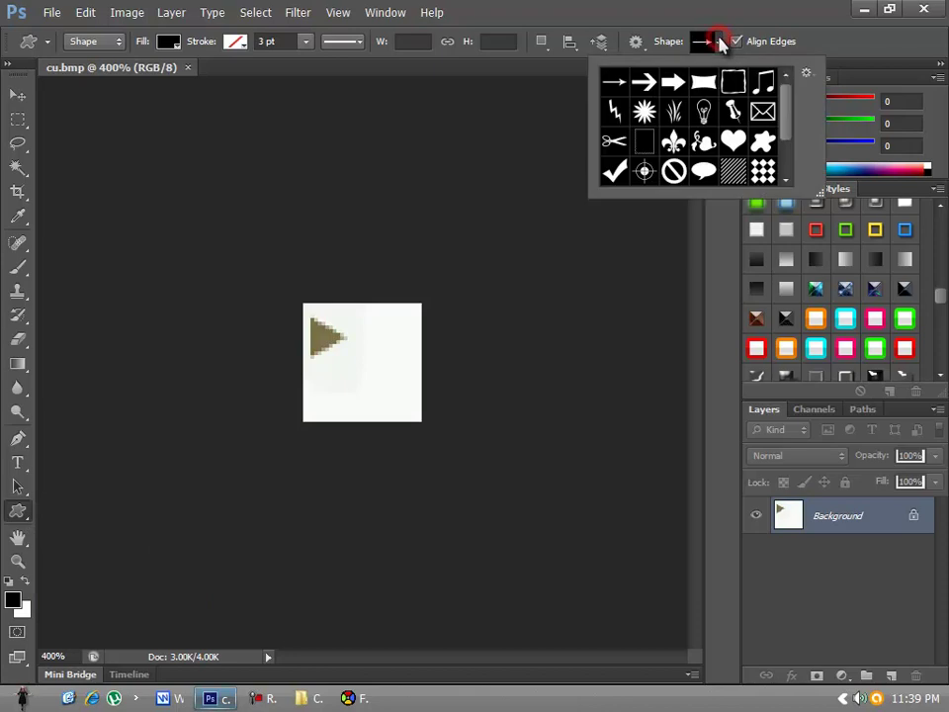
{"action": "double_click", "coordinate": [678, 85]}
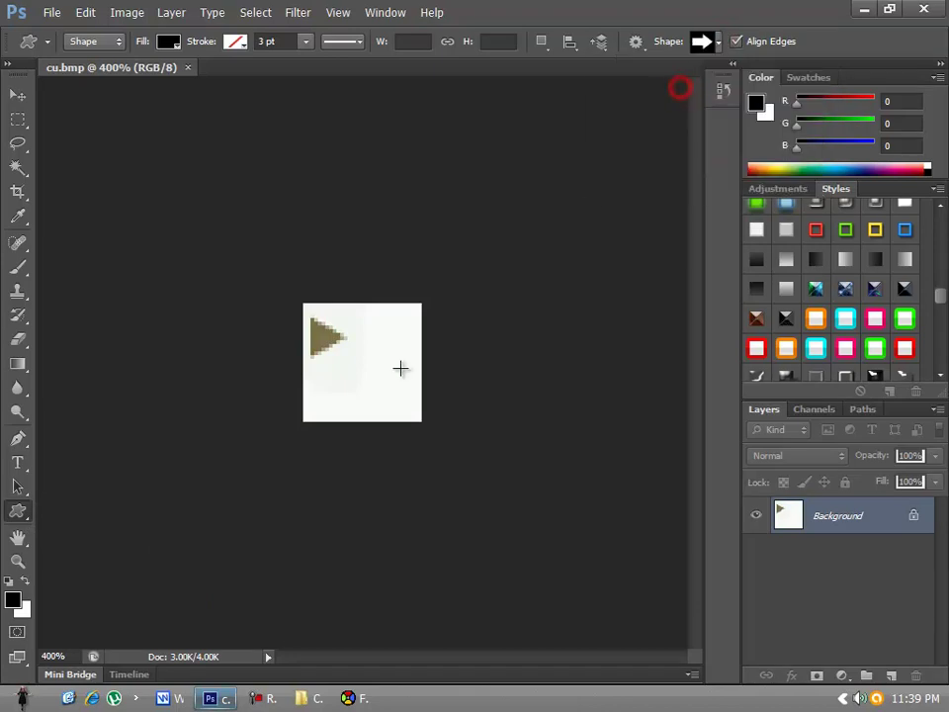
{"action": "left_click_drag", "start_coordinate": [330, 364], "coordinate": [425, 393]}
{"action": "left_click", "coordinate": [20, 97]}
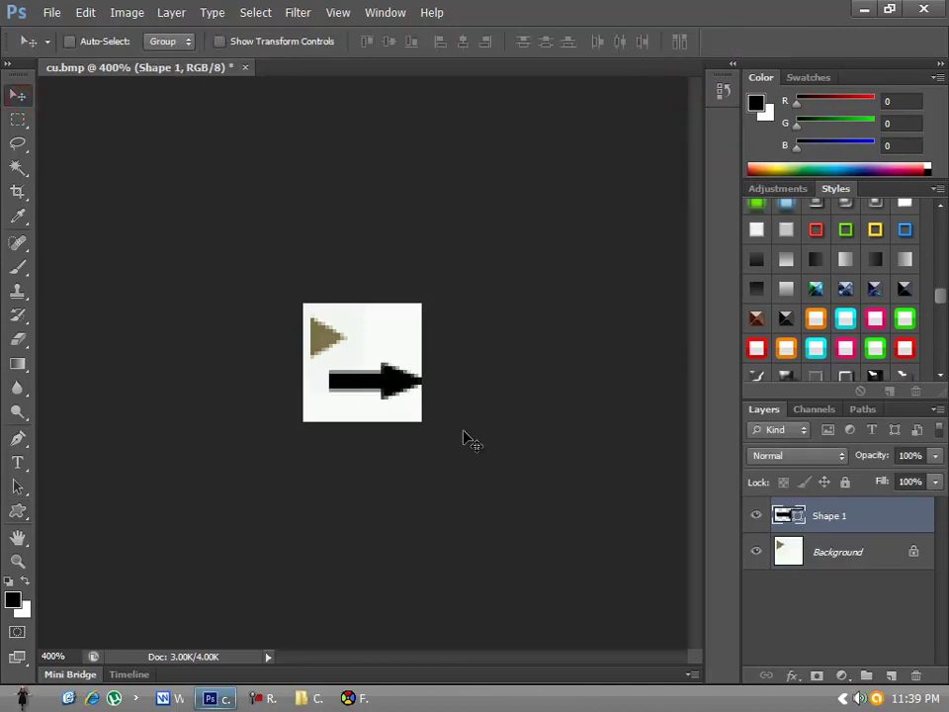
- Rotate the arrow by about -129.5° to point up-left, place its tip over the old pointer and adjust its size slightly
{"action": "key", "text": "ctrl+t"}
{"action": "left_click_drag", "start_coordinate": [482, 454], "coordinate": [368, 284]}
{"action": "left_click_drag", "start_coordinate": [368, 369], "coordinate": [328, 350]}
{"action": "key", "text": "Up"}
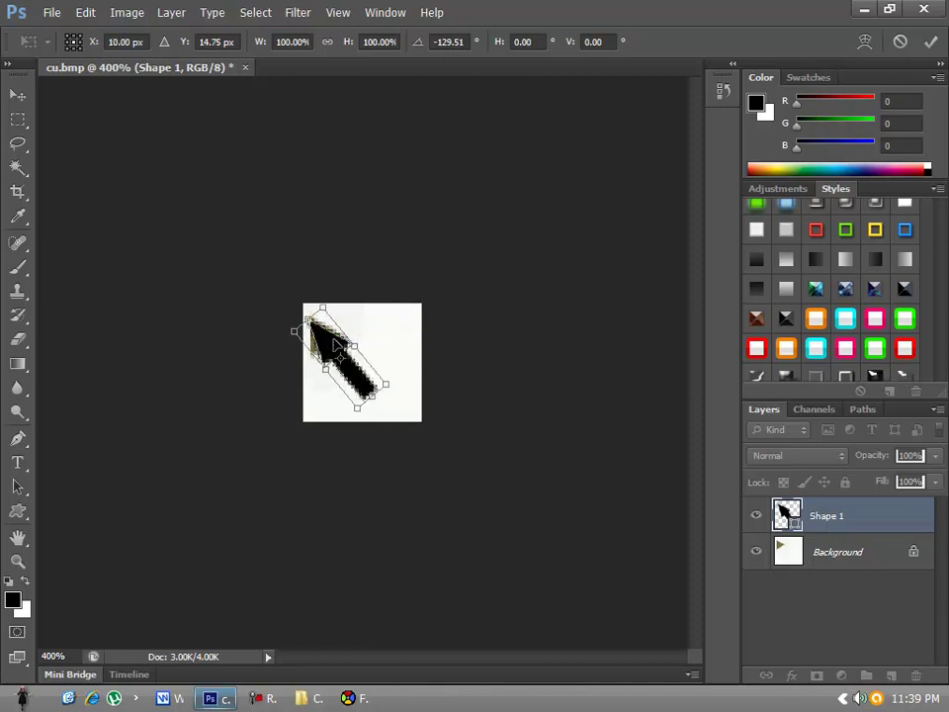
{"action": "key", "text": "Right"}
{"action": "key", "text": "Return"}
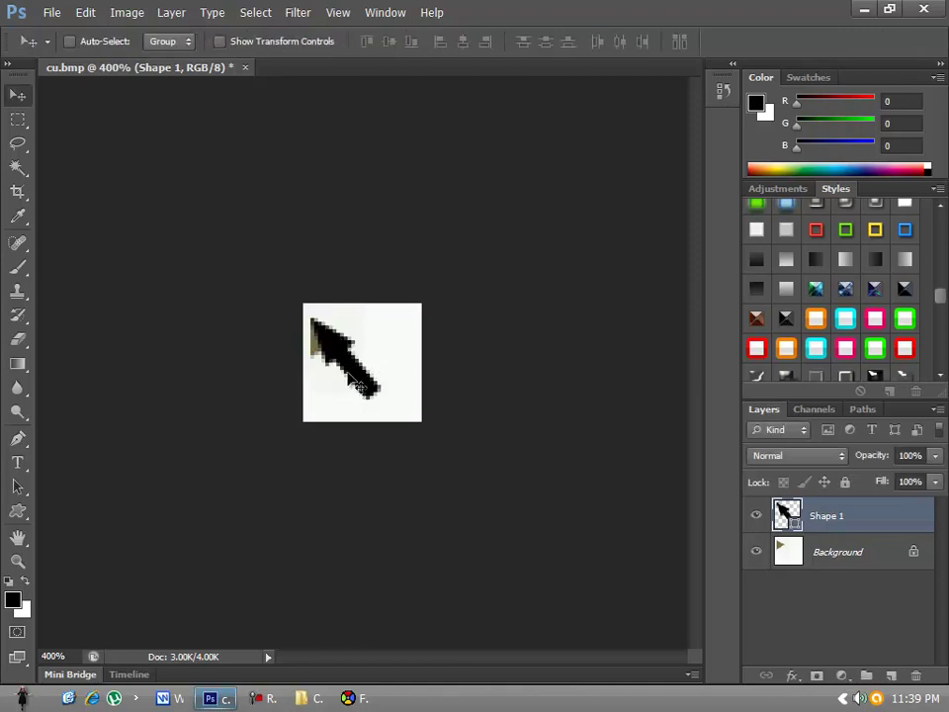
{"action": "key", "text": "ctrl+t"}
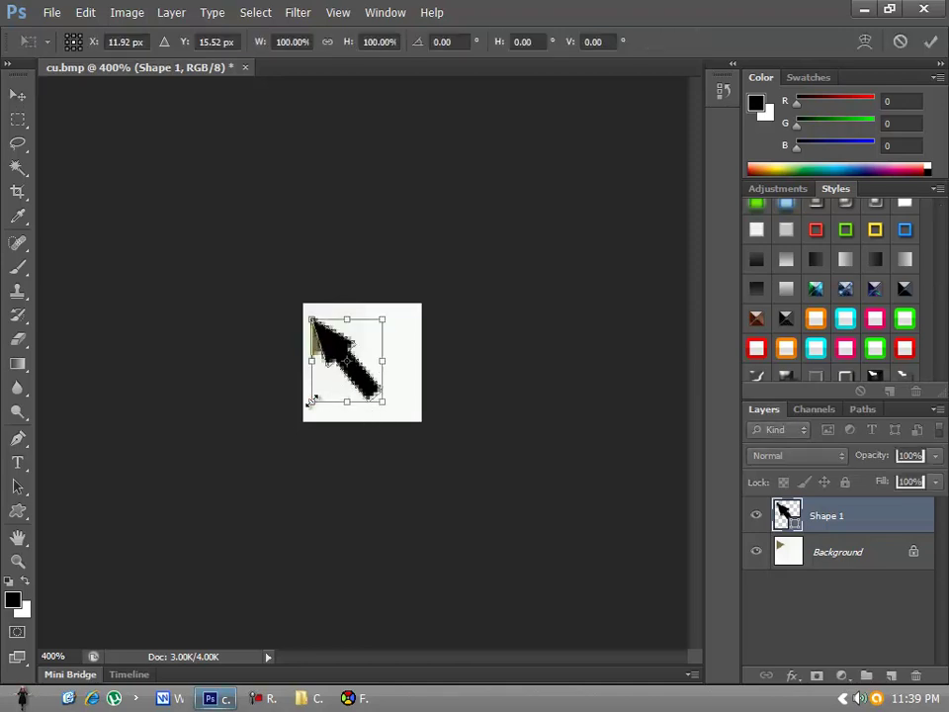
{"action": "left_click_drag", "start_coordinate": [310, 399], "coordinate": [313, 402]}
{"action": "key", "text": "Return"}
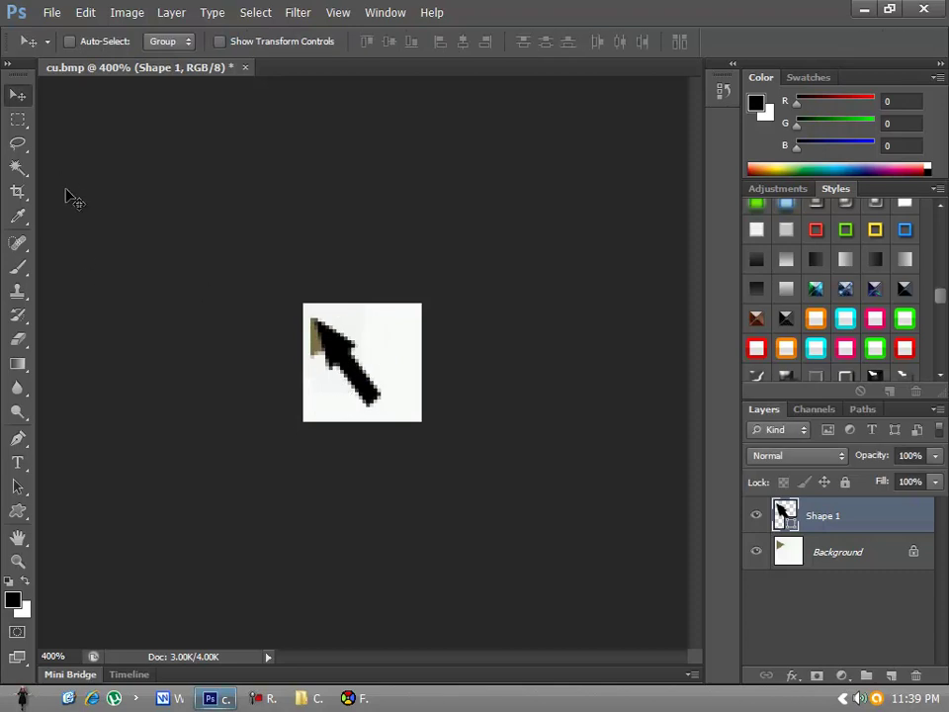
- Warp the arrow shape so its head covers the old brown pointer and its tail is shorter
{"action": "key", "text": "ctrl+t"}
{"action": "left_click", "coordinate": [865, 41]}
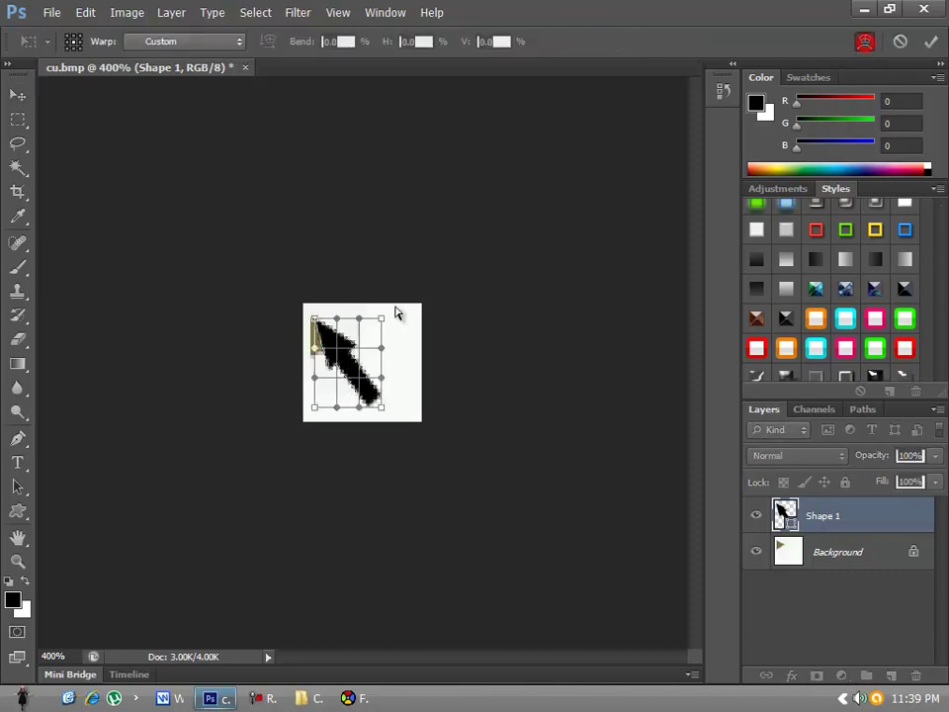
{"action": "mouse_move", "coordinate": [315, 348]}
{"action": "left_mouse_down"}
{"action": "mouse_move", "coordinate": [297, 343]}
{"action": "mouse_move", "coordinate": [336, 352]}
{"action": "mouse_move", "coordinate": [317, 354]}
{"action": "left_mouse_up"}
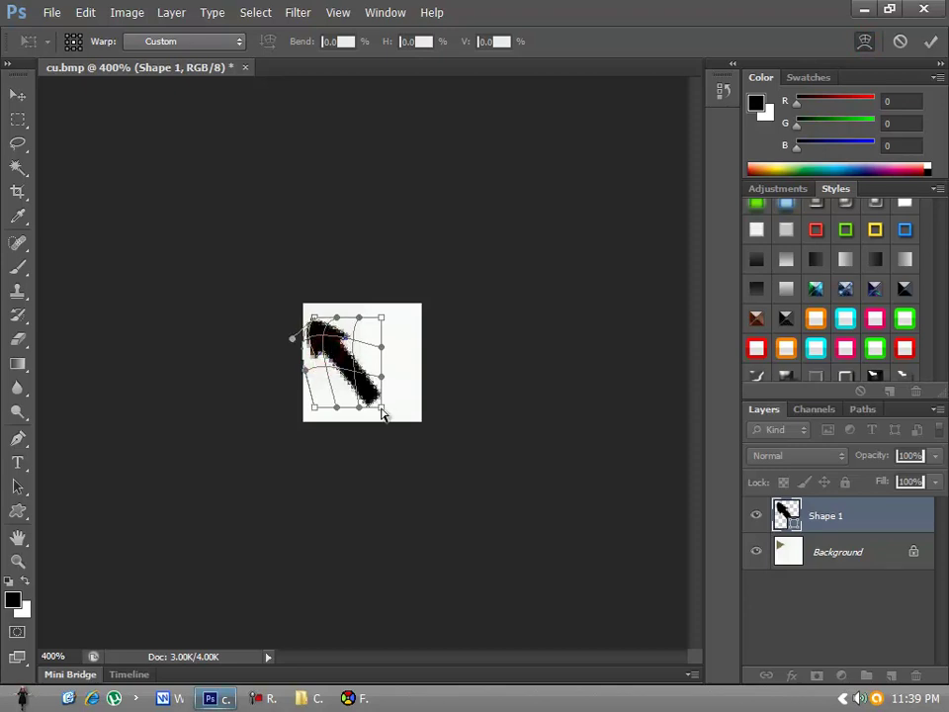
{"action": "left_click_drag", "start_coordinate": [383, 413], "coordinate": [364, 396]}
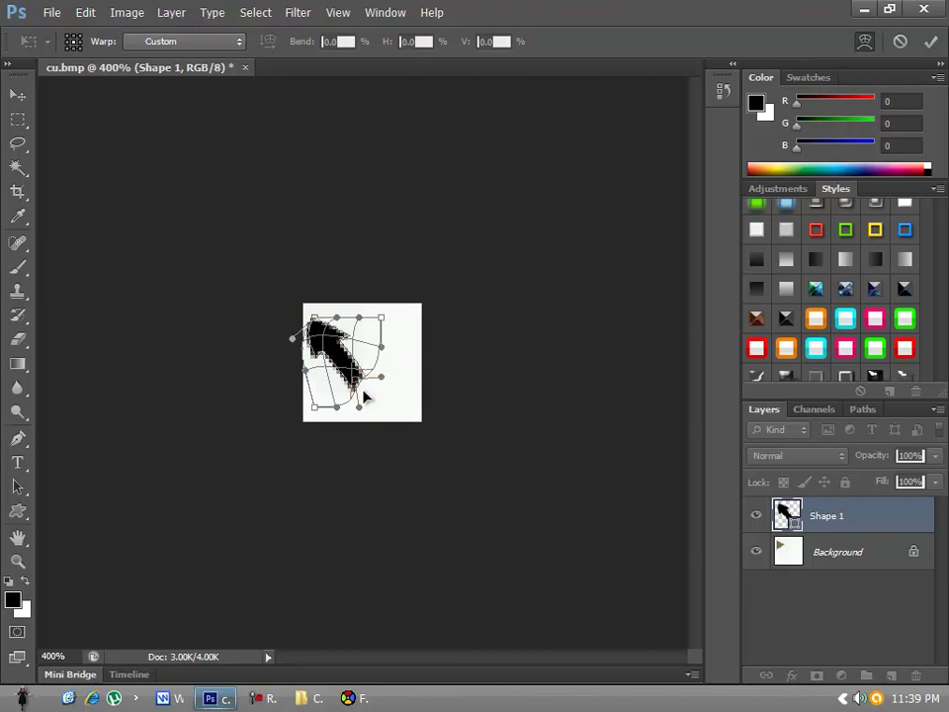
{"action": "key", "text": "Return"}
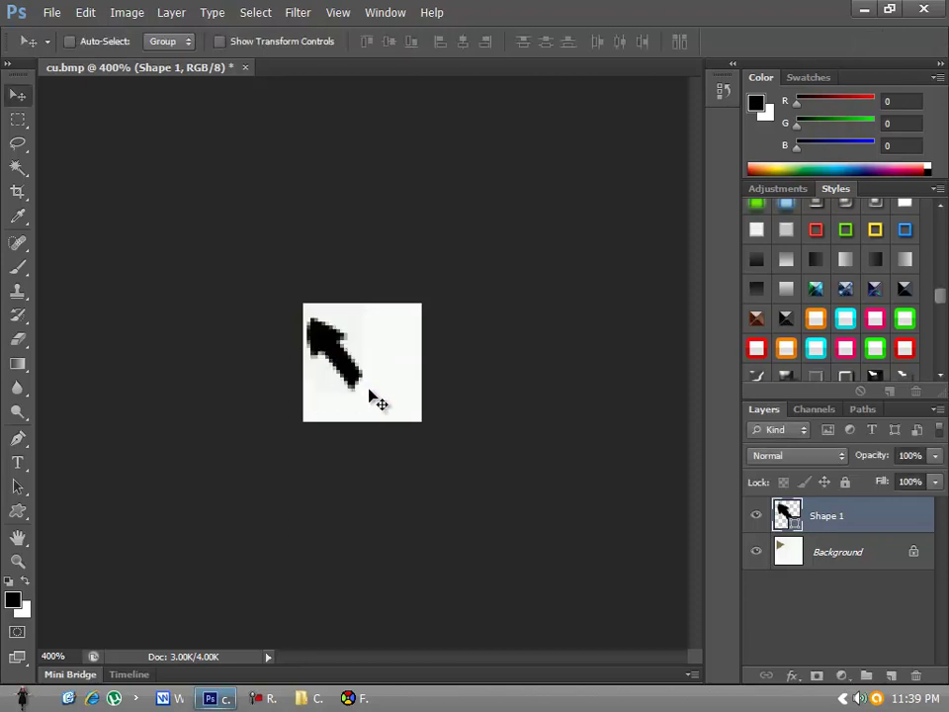
- Hide the Background layer and try several preset styles on the arrow, settling on the glossy dark orange-brown one
{"action": "left_click", "coordinate": [845, 230]}
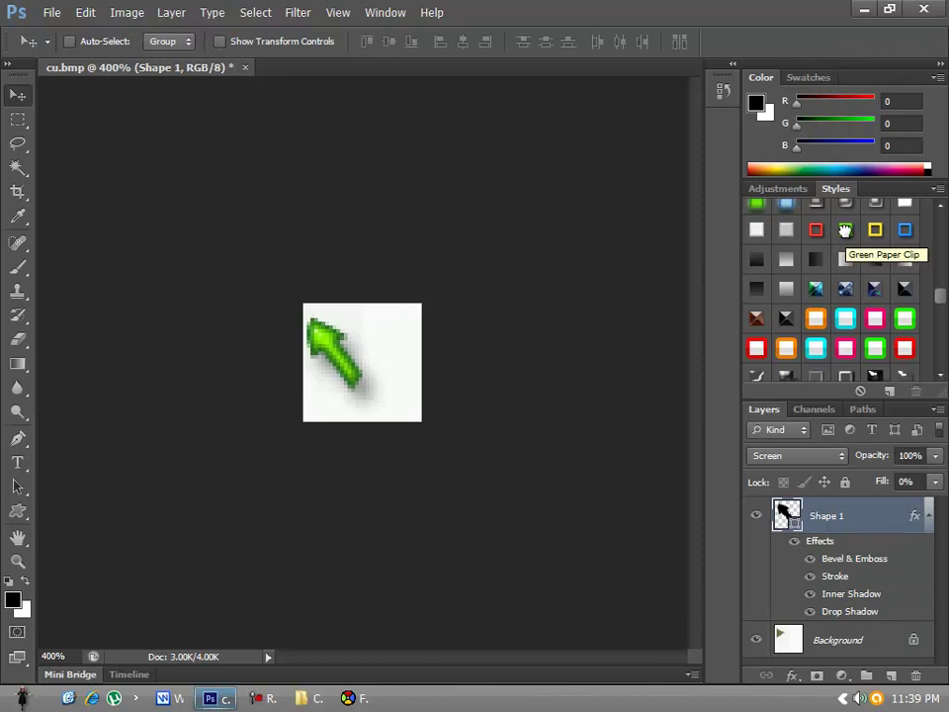
{"action": "left_click", "coordinate": [756, 640]}
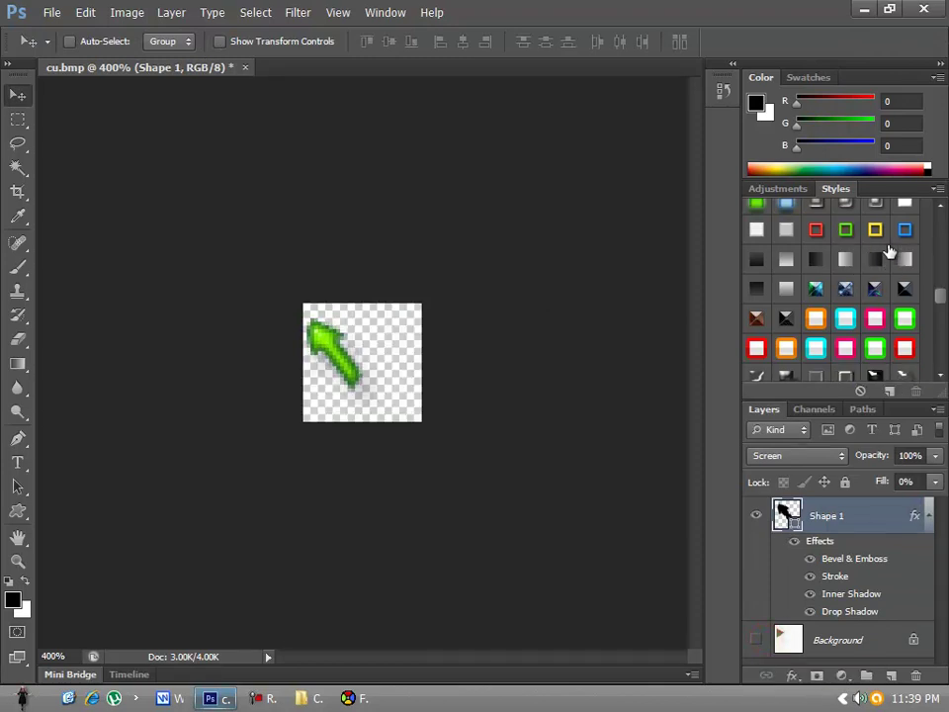
{"action": "scroll", "coordinate": [943, 316], "scroll_direction": "down", "scroll_amount": 3}
{"action": "scroll", "coordinate": [943, 311], "scroll_direction": "down", "scroll_amount": 5}
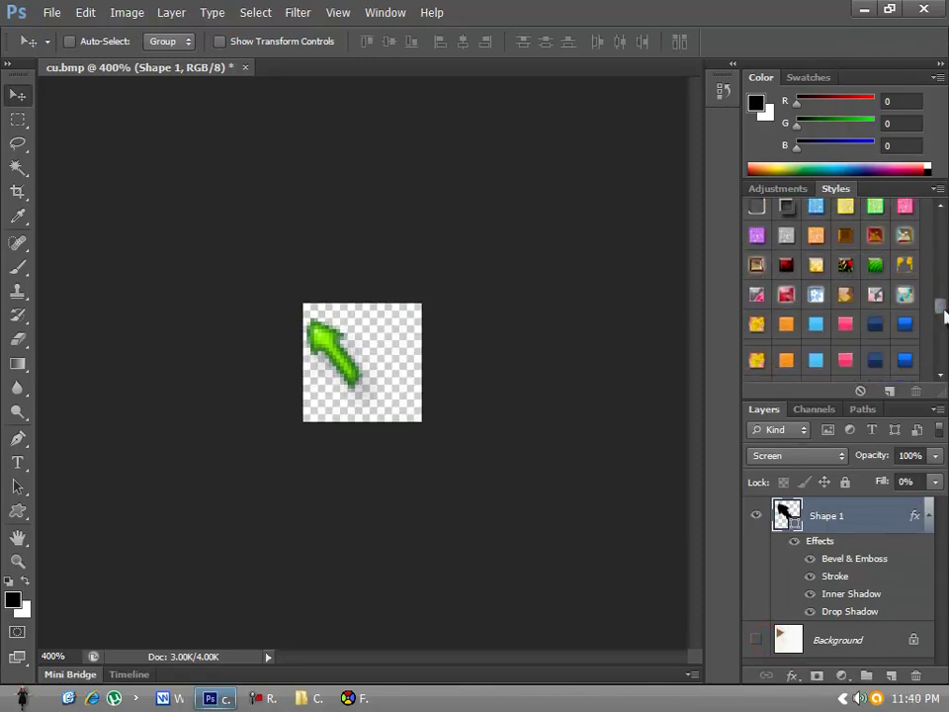
{"action": "left_click", "coordinate": [877, 230]}
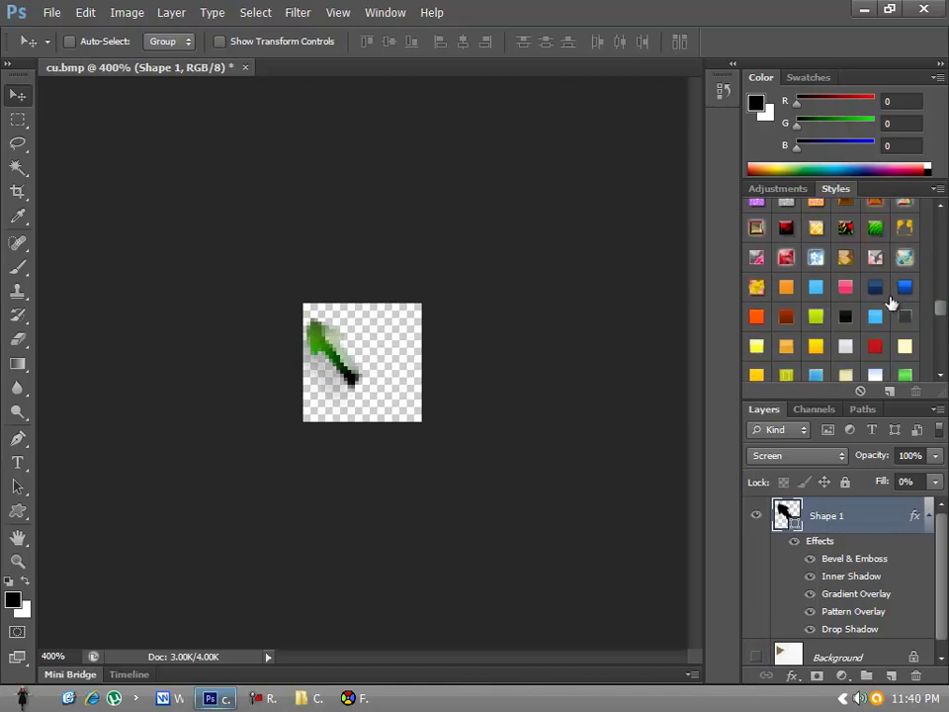
{"action": "left_click", "coordinate": [877, 288]}
{"action": "scroll", "coordinate": [879, 317], "scroll_direction": "up", "scroll_amount": 2}
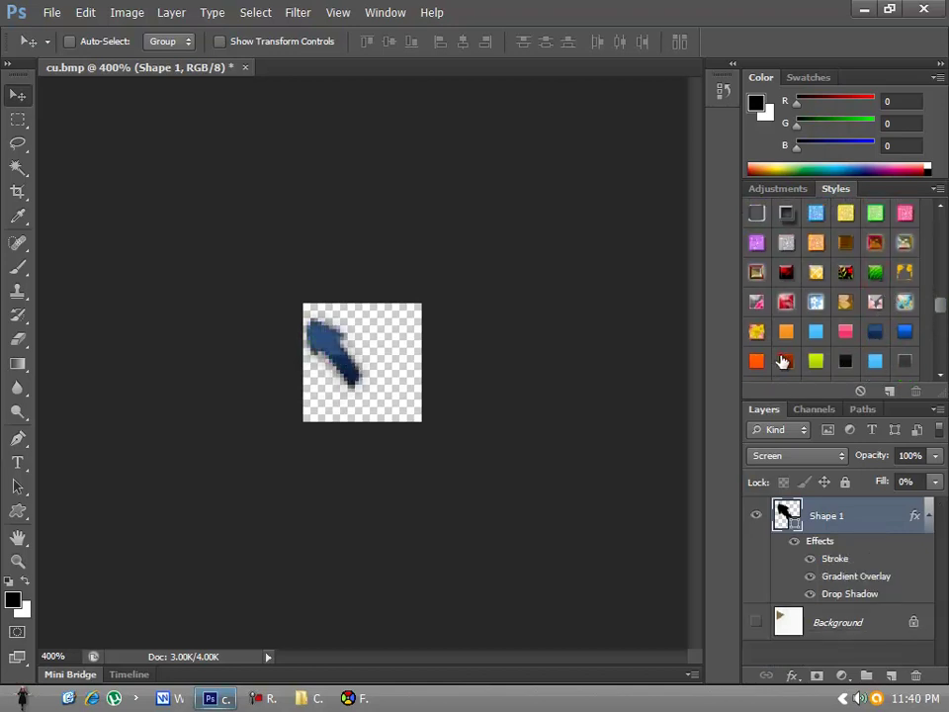
{"action": "left_click", "coordinate": [782, 361]}
{"action": "left_click", "coordinate": [754, 360]}
{"action": "left_click", "coordinate": [782, 362]}
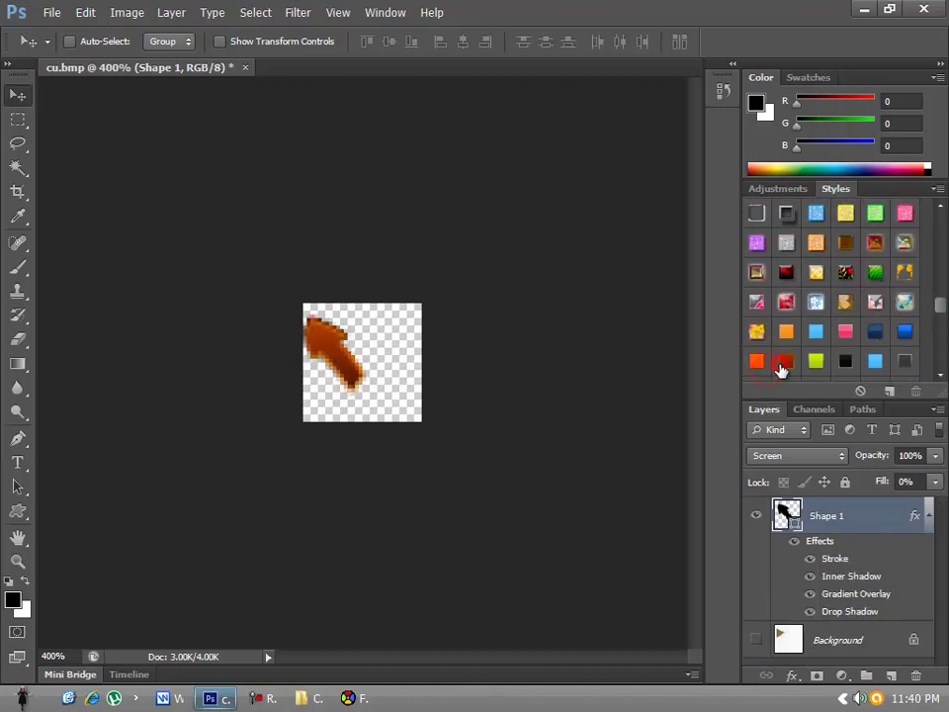
- Save the cursor image as cu.psd on the Desktop in Photoshop format with layers
{"action": "key", "text": "ctrl+minus"}
{"action": "key", "text": "ctrl+minus"}
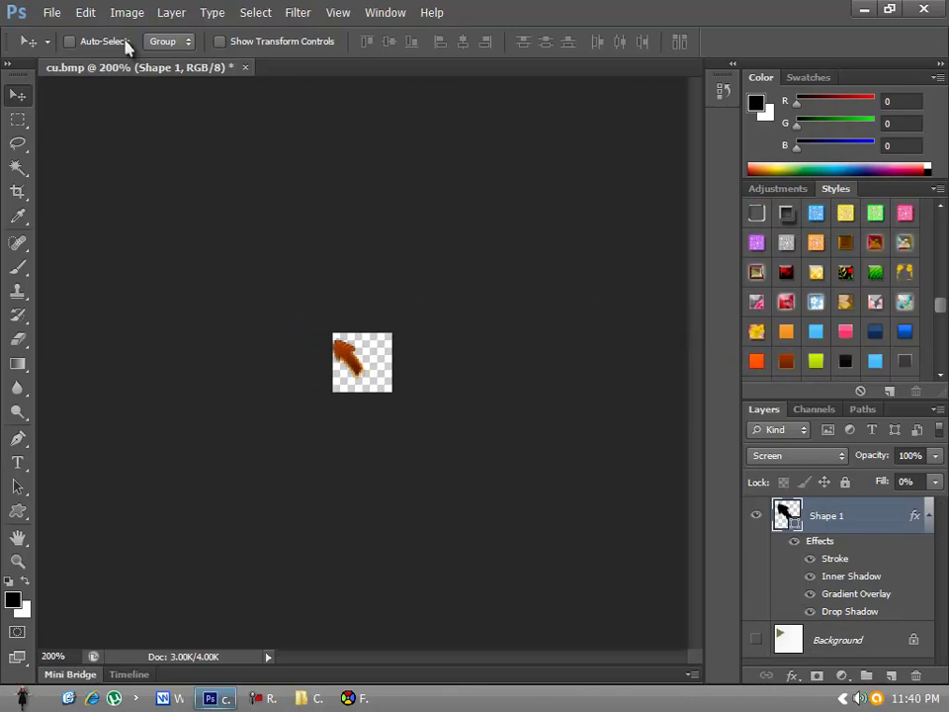
{"action": "left_click", "coordinate": [47, 14]}
{"action": "left_click", "coordinate": [79, 212]}
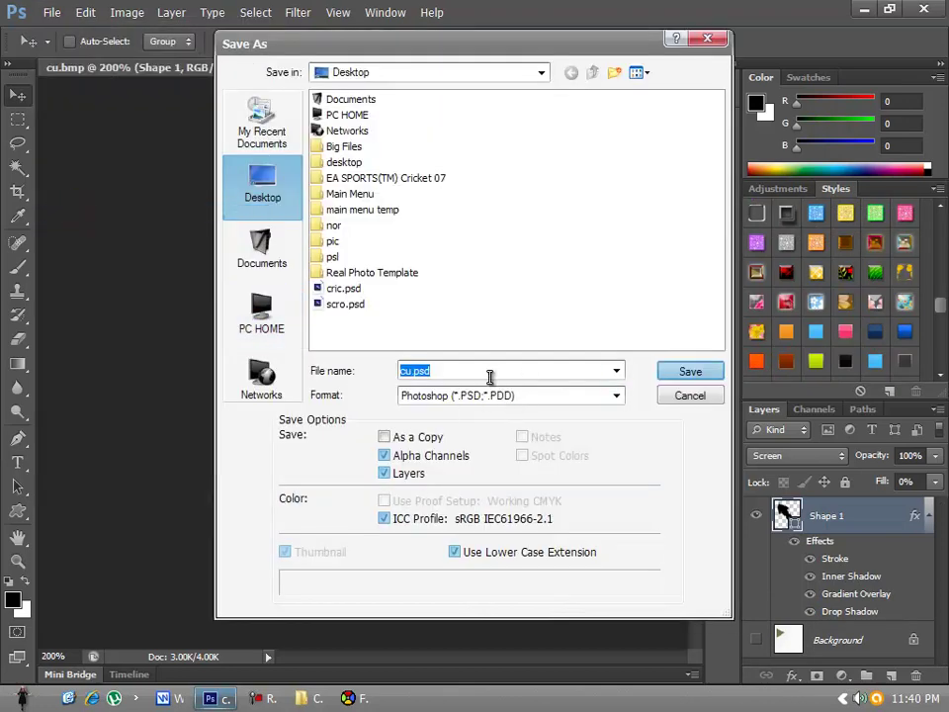
{"action": "left_click", "coordinate": [692, 372]}
{"action": "left_click", "coordinate": [670, 208]}
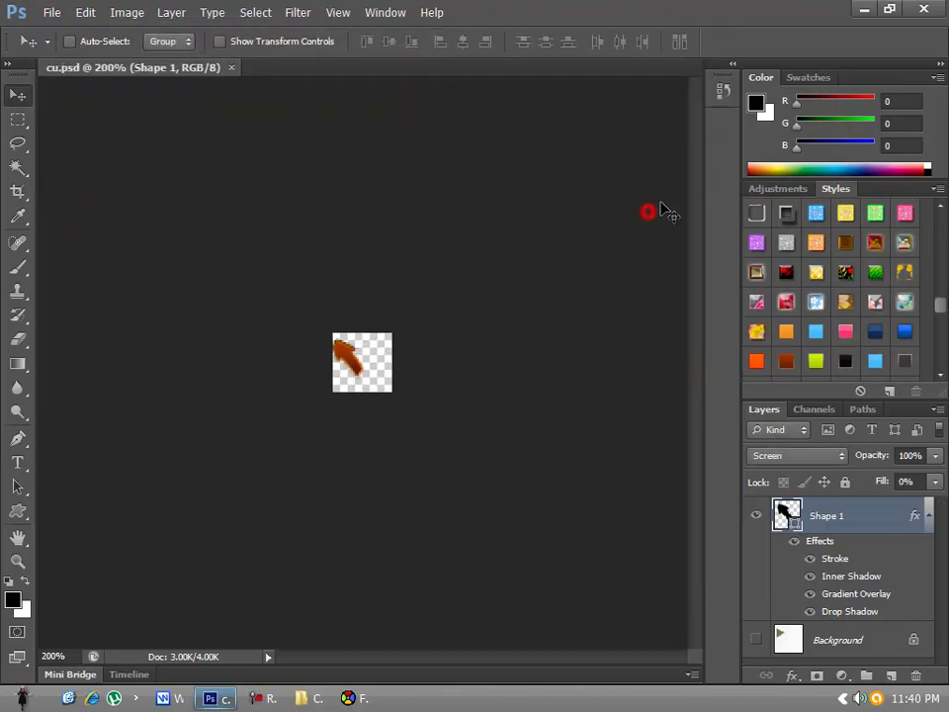
- Switch to FshEd and replace the curs graphic with cu.psd using the Graphic Importer
{"action": "left_click", "coordinate": [863, 10]}
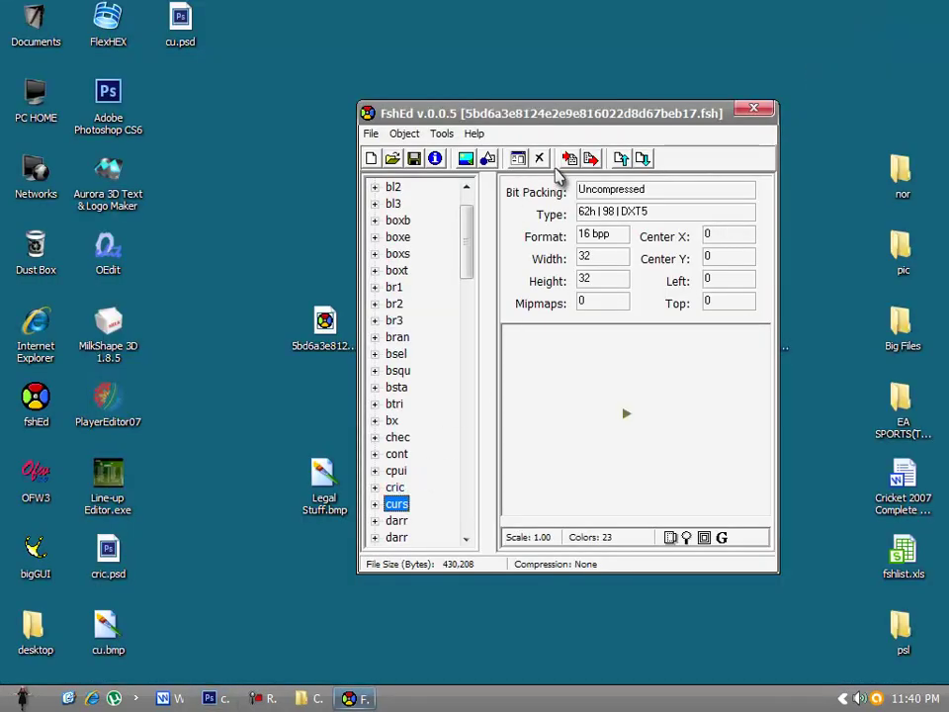
{"action": "left_click", "coordinate": [442, 133]}
{"action": "left_click", "coordinate": [499, 152]}
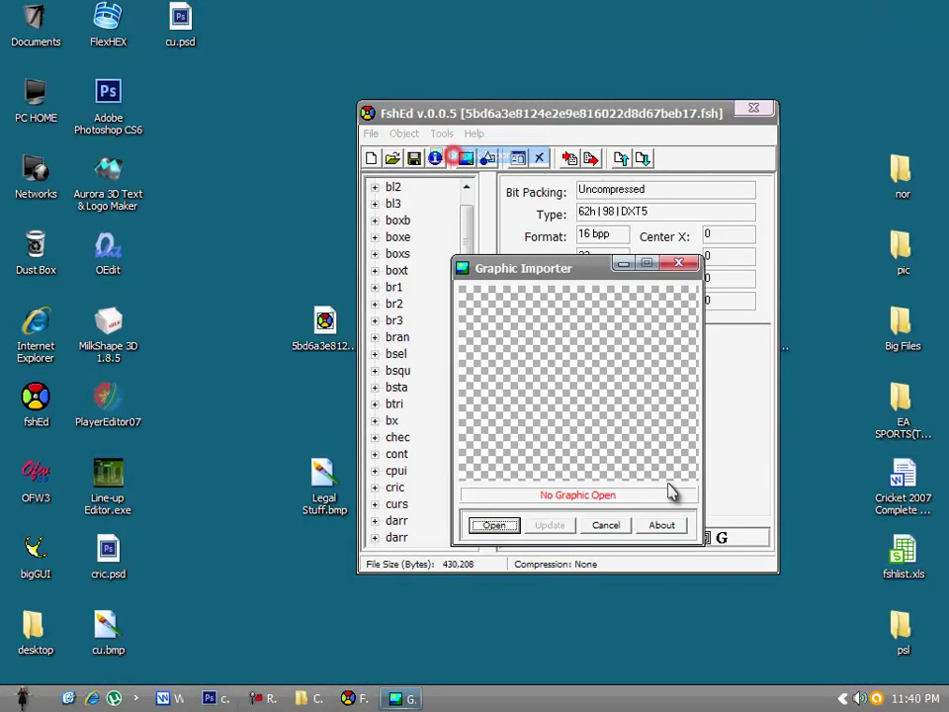
{"action": "left_click", "coordinate": [495, 525]}
{"action": "left_click", "coordinate": [589, 471]}
{"action": "left_click", "coordinate": [541, 514]}
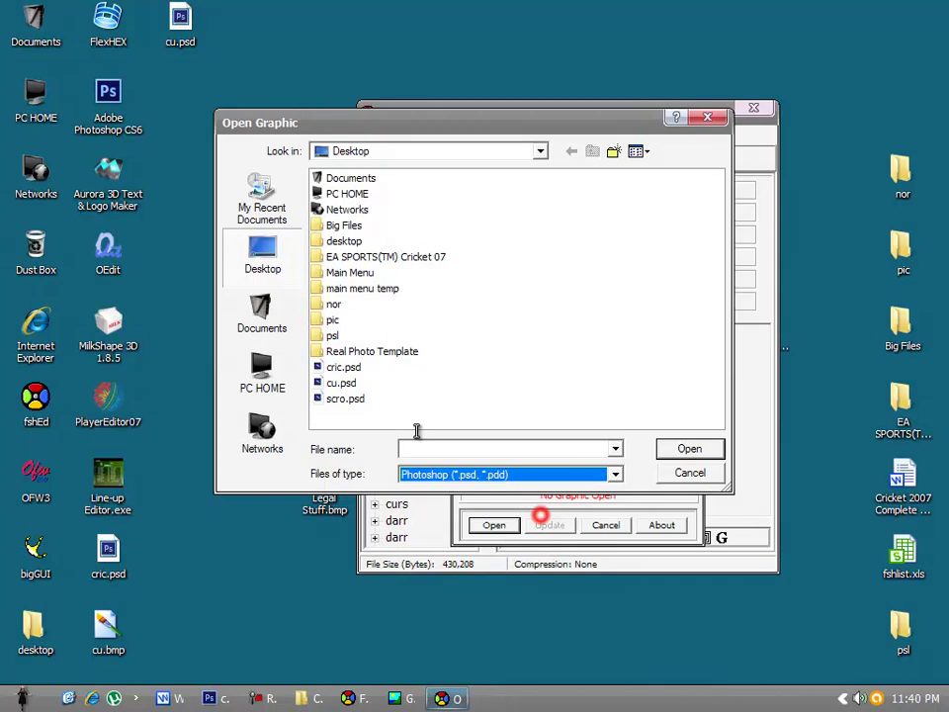
{"action": "left_click", "coordinate": [346, 383]}
{"action": "left_click", "coordinate": [686, 448]}
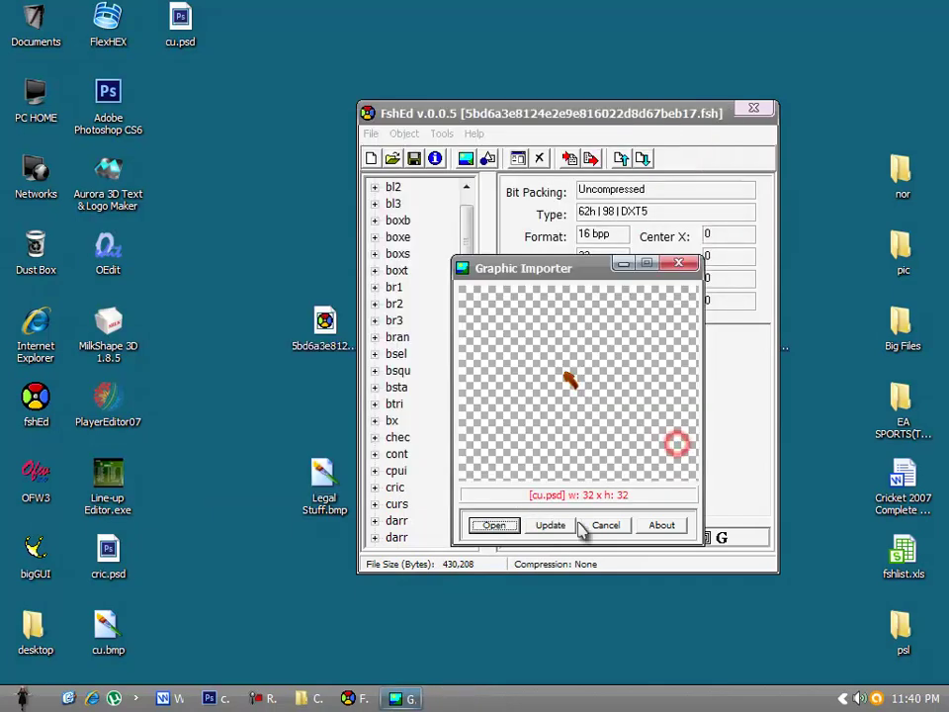
{"action": "left_click", "coordinate": [553, 525]}
- Preview the new curs image at full size, close the preview and save the FSH file
{"action": "left_click", "coordinate": [687, 536]}
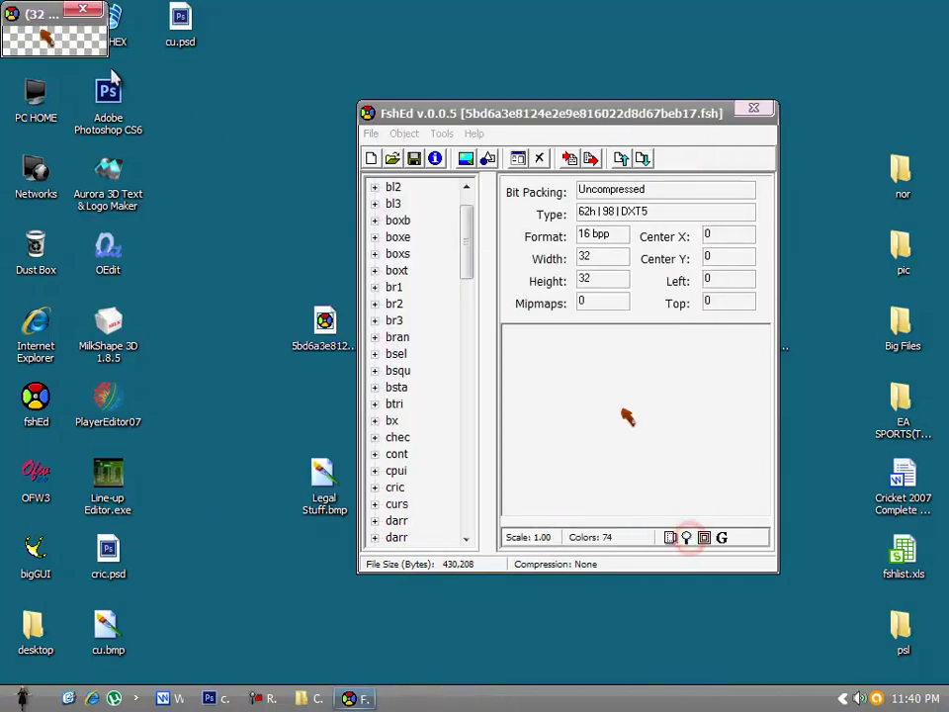
{"action": "left_click", "coordinate": [83, 10]}
{"action": "left_click", "coordinate": [374, 133]}
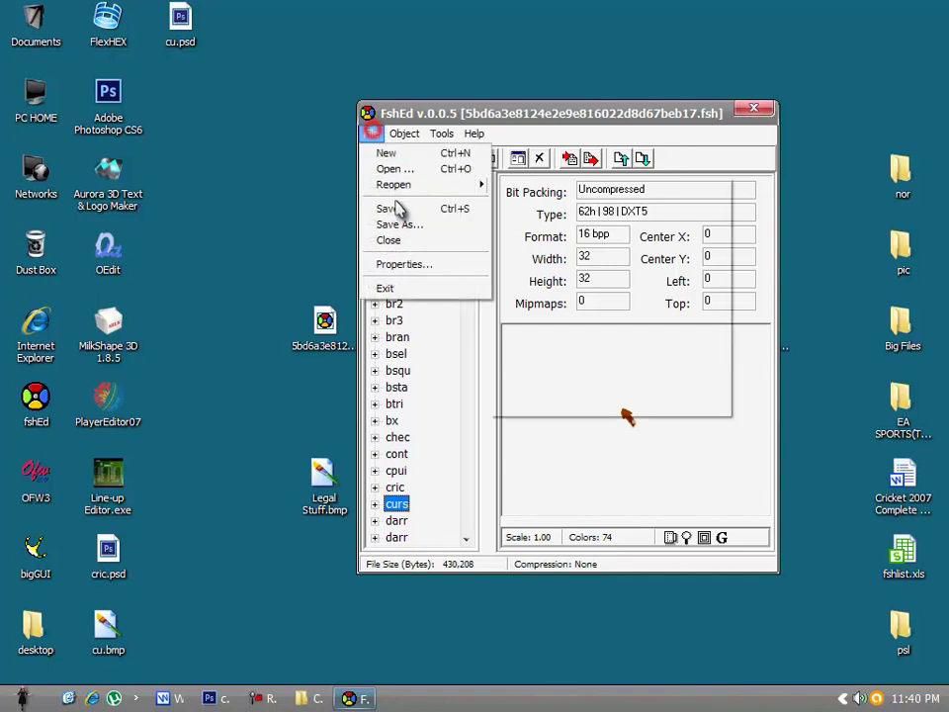
{"action": "left_click", "coordinate": [398, 207]}
- Move the FshEd window aside and examine the EA Sports logo in the ea sport logo.bmp reference picture
{"action": "left_click", "coordinate": [396, 521]}
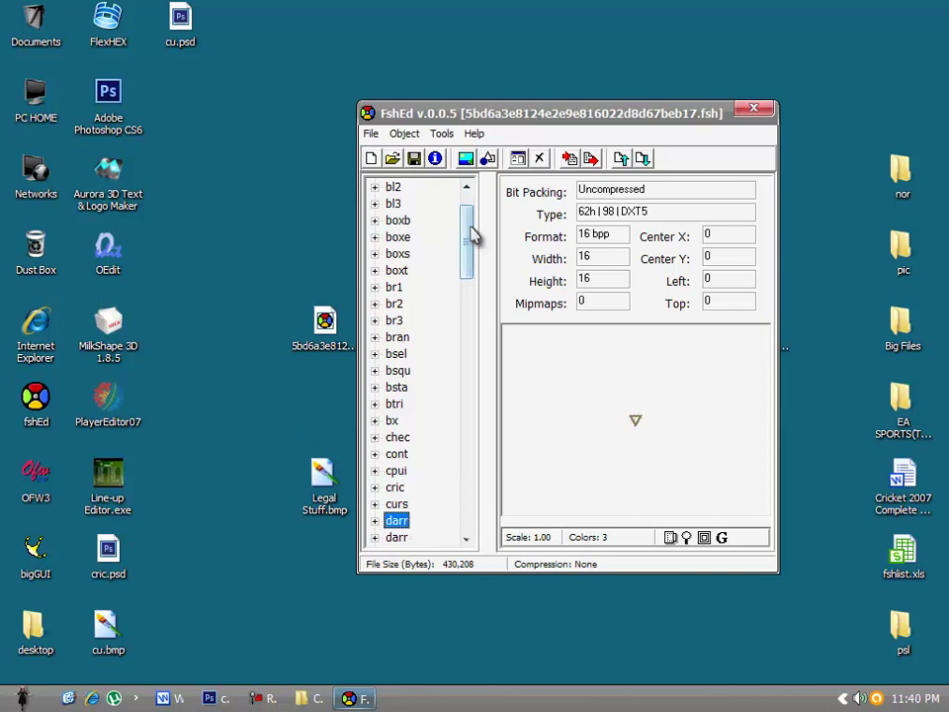
{"action": "left_click_drag", "start_coordinate": [489, 112], "coordinate": [693, 113]}
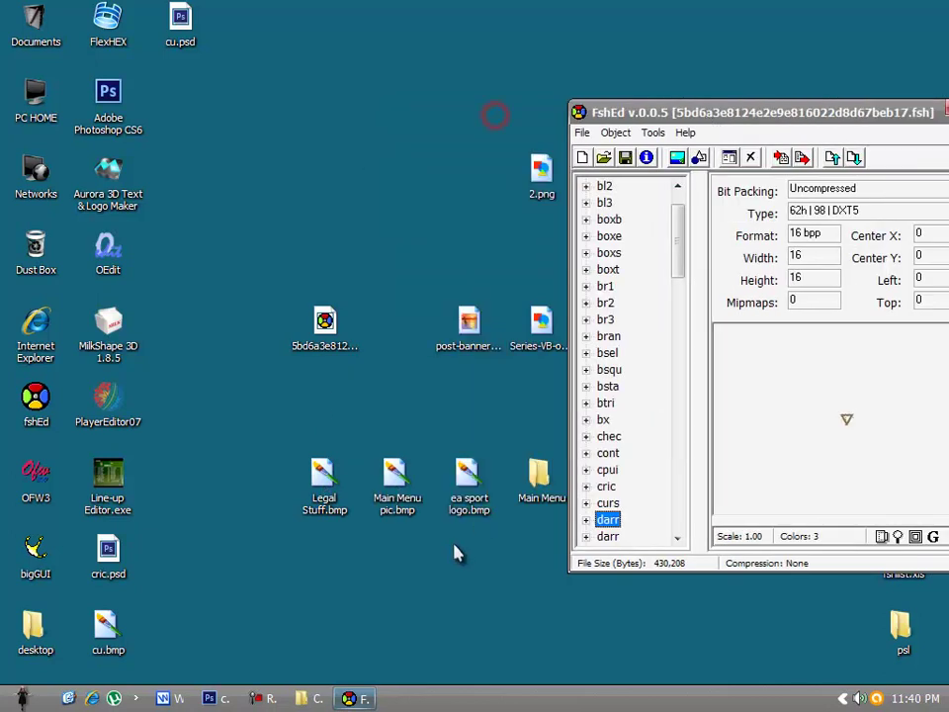
{"action": "double_click", "coordinate": [456, 488]}
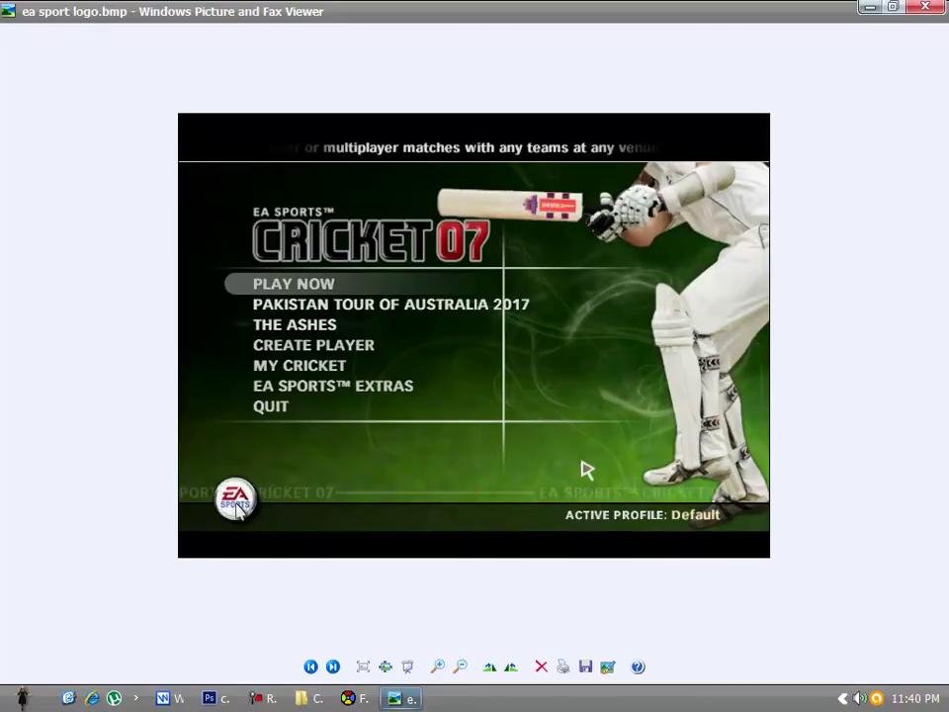
{"action": "left_click", "coordinate": [926, 6]}
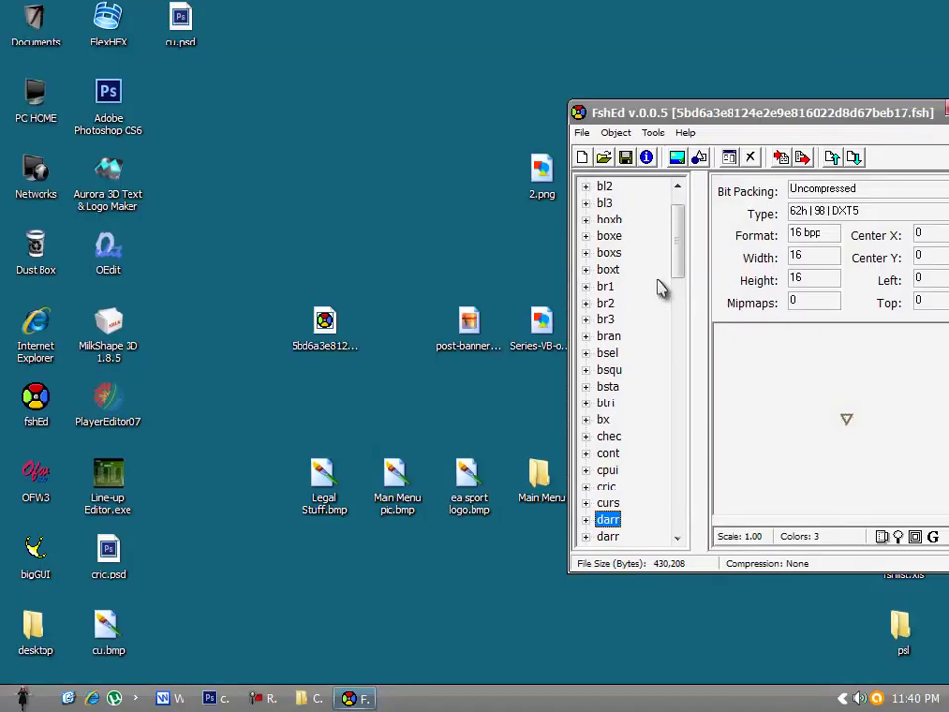
- Look through the diff, drar and eatr objects for the EA Sports logo and select eame
{"action": "left_click_drag", "start_coordinate": [673, 245], "coordinate": [678, 327]}
{"action": "left_click", "coordinate": [605, 252]}
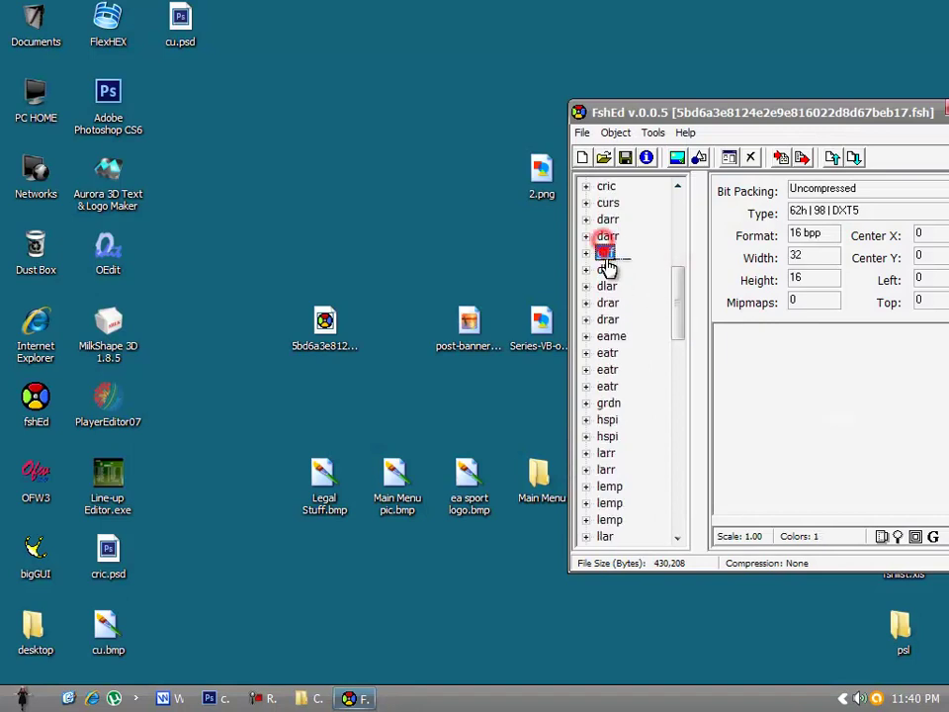
{"action": "left_click", "coordinate": [609, 314]}
{"action": "left_click", "coordinate": [612, 364]}
{"action": "left_click", "coordinate": [613, 338]}
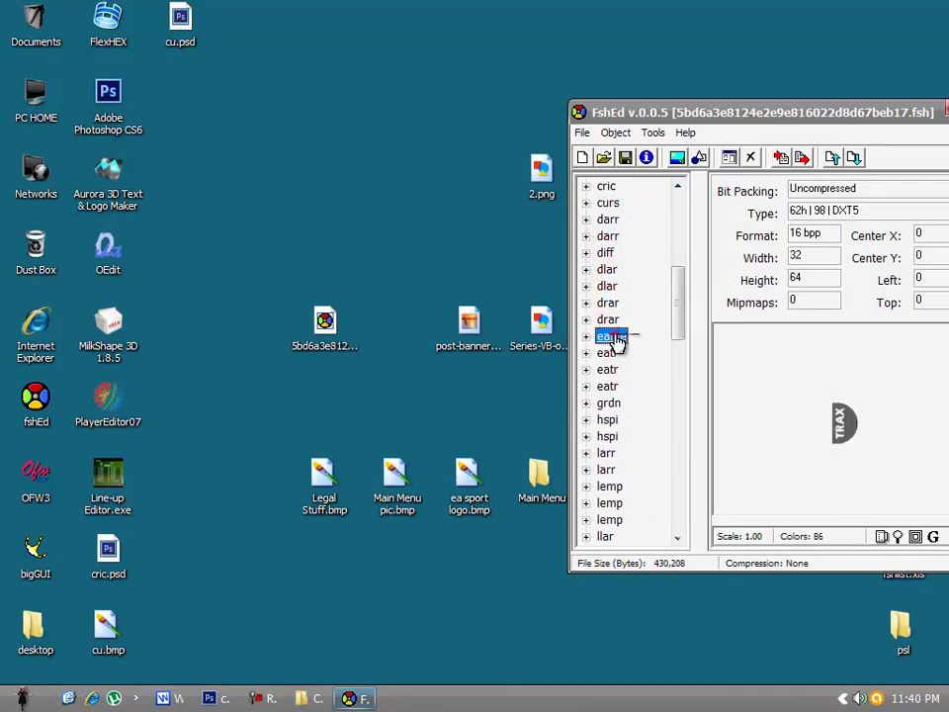
- Compare the graphics in the three eatr objects with the EA Sports logo in eame
{"action": "left_click_drag", "start_coordinate": [726, 116], "coordinate": [619, 110]}
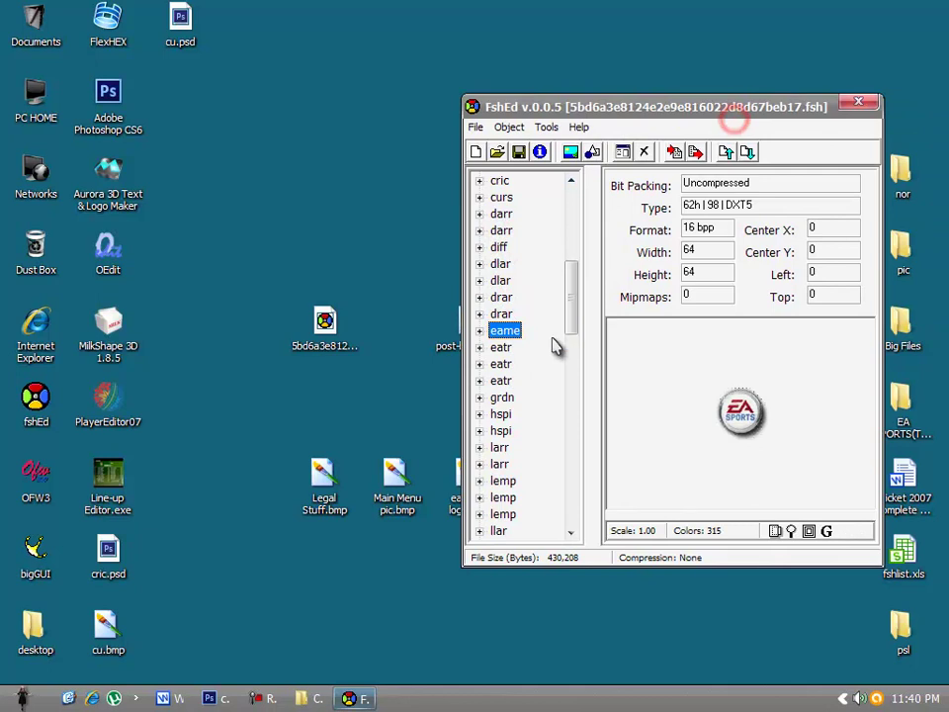
{"action": "left_click", "coordinate": [508, 349]}
{"action": "left_click", "coordinate": [505, 365]}
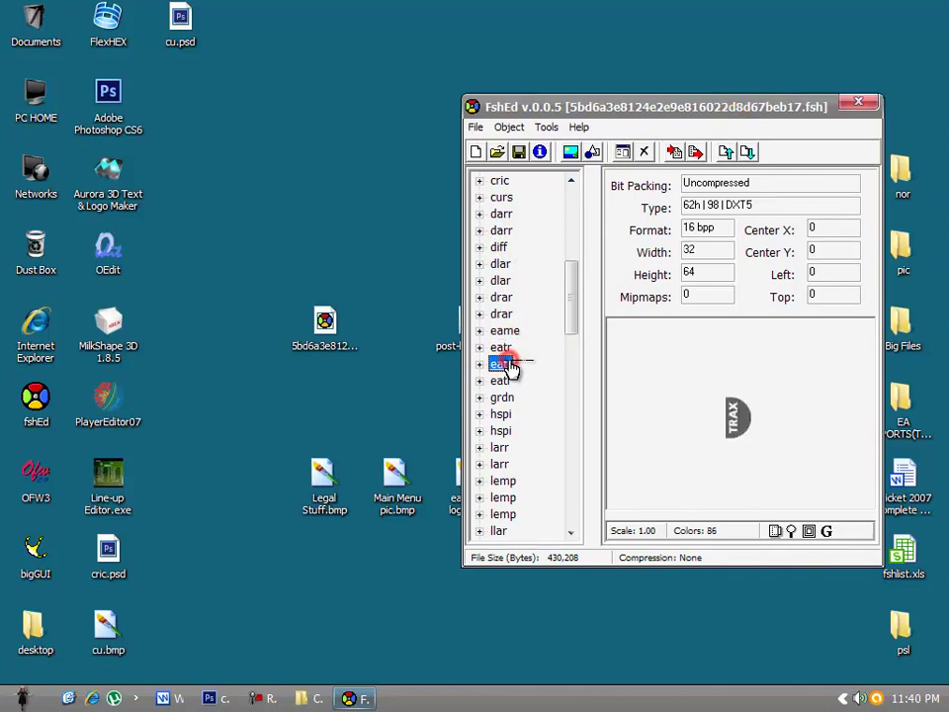
{"action": "left_click", "coordinate": [505, 380]}
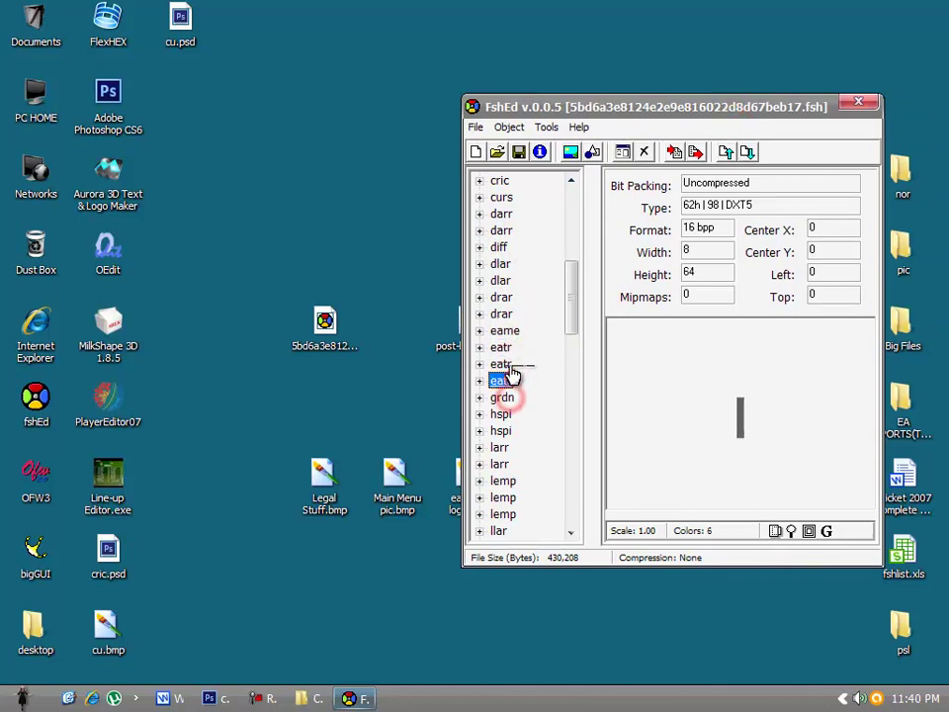
{"action": "left_click", "coordinate": [508, 364]}
{"action": "left_click", "coordinate": [510, 347]}
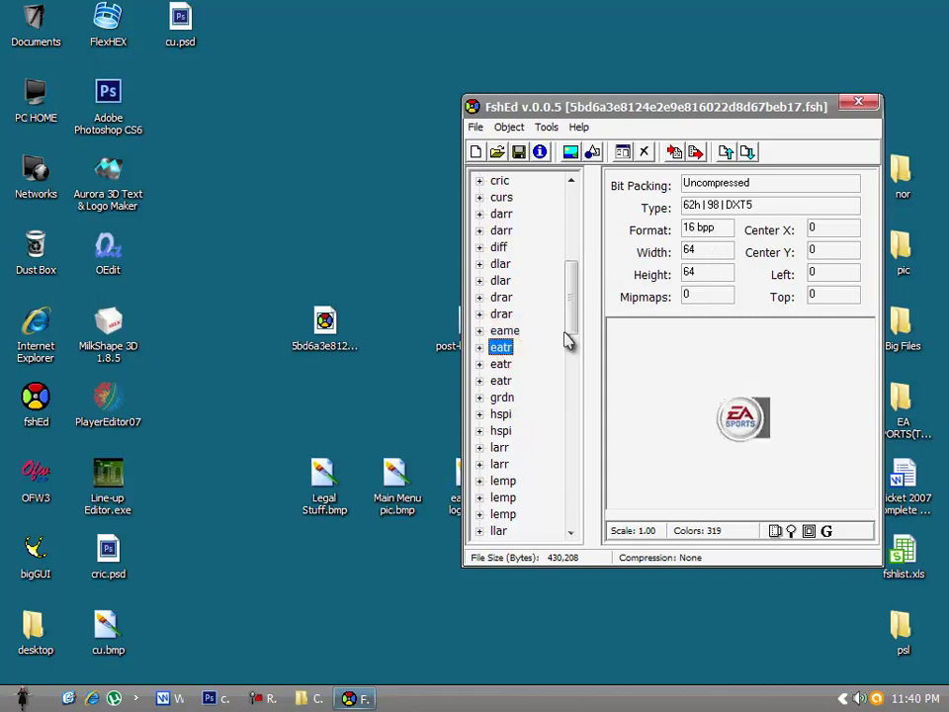
{"action": "mouse_move", "coordinate": [495, 348]}
{"action": "left_mouse_down"}
{"action": "mouse_move", "coordinate": [493, 367]}
{"action": "mouse_move", "coordinate": [504, 346]}
{"action": "left_mouse_up"}
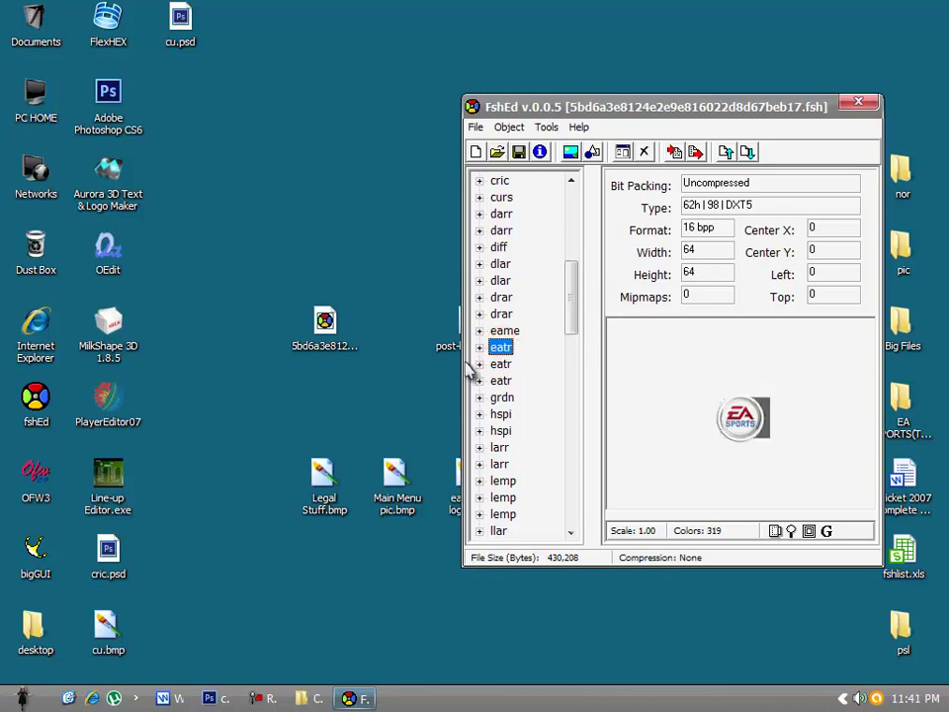
{"action": "left_click", "coordinate": [506, 331]}
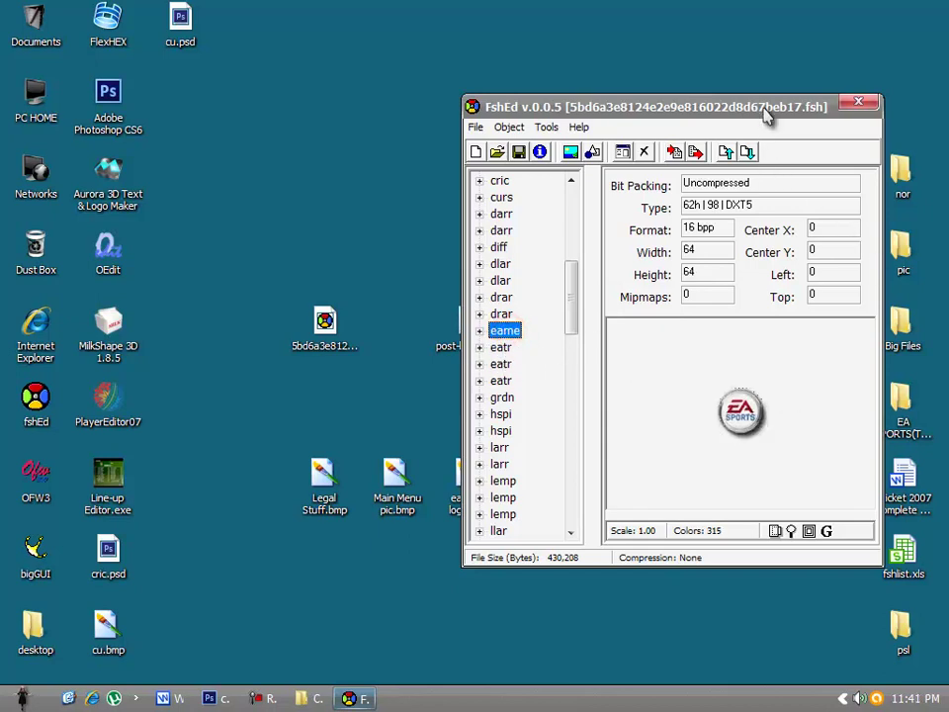
- Move the FshEd window out of the way, reposition the Series-VB picture on the desktop, and view and close it
{"action": "left_click_drag", "start_coordinate": [767, 117], "coordinate": [531, 118]}
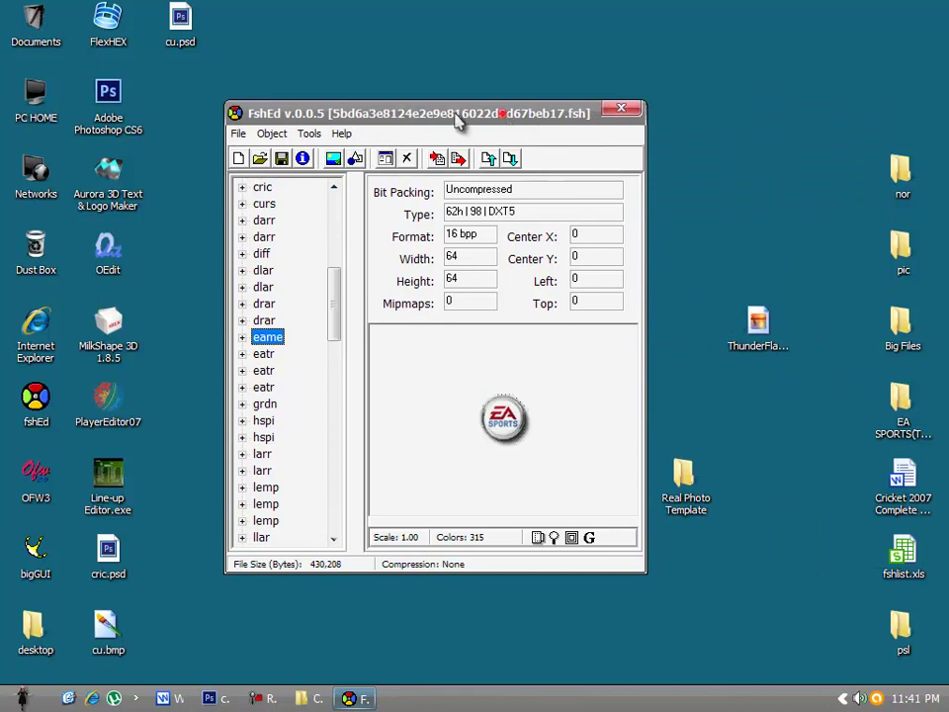
{"action": "left_click_drag", "start_coordinate": [458, 119], "coordinate": [641, 354]}
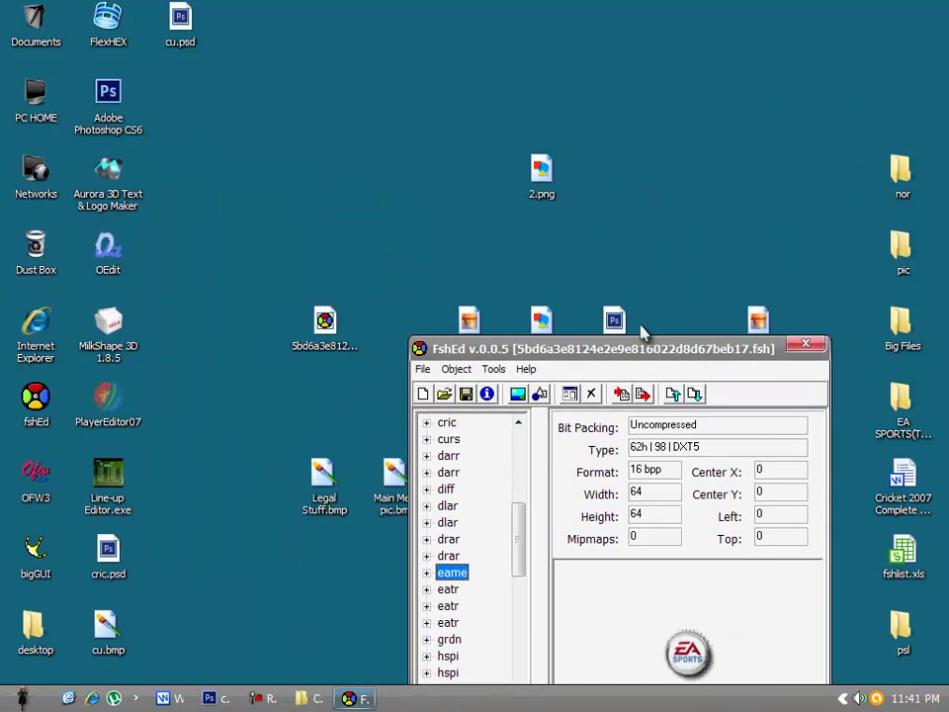
{"action": "left_click_drag", "start_coordinate": [469, 234], "coordinate": [396, 169]}
{"action": "double_click", "coordinate": [396, 170]}
{"action": "left_click", "coordinate": [935, 9]}
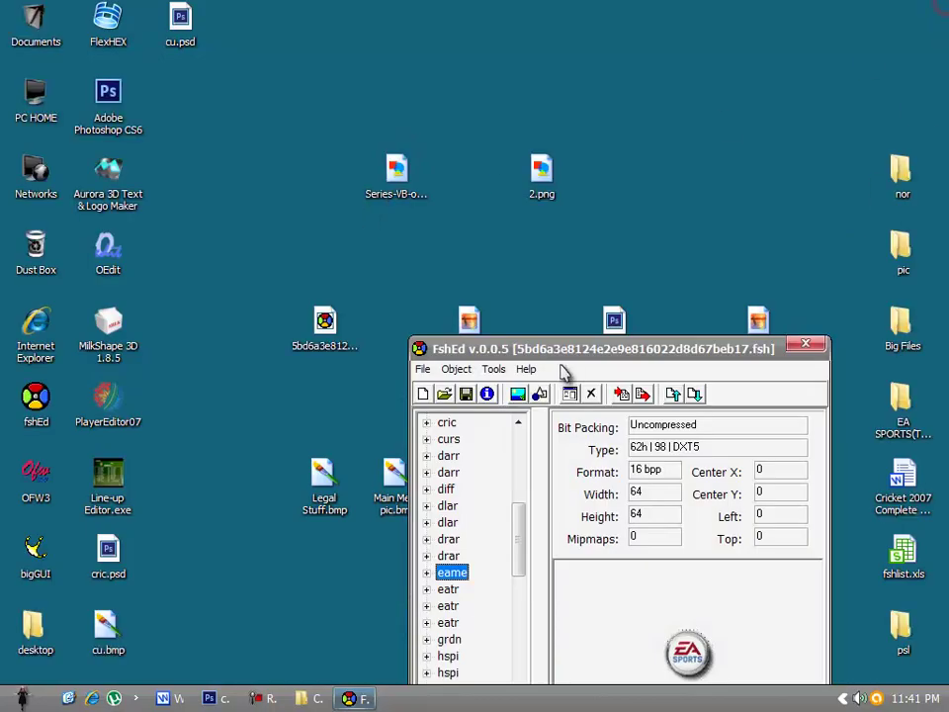
- Move the FshEd window back and re-examine the EA Sports logos in eame and the first eatr object
{"action": "left_click_drag", "start_coordinate": [568, 351], "coordinate": [584, 113]}
{"action": "mouse_move", "coordinate": [460, 337]}
{"action": "left_mouse_down"}
{"action": "mouse_move", "coordinate": [463, 361]}
{"action": "mouse_move", "coordinate": [464, 352]}
{"action": "left_mouse_up"}
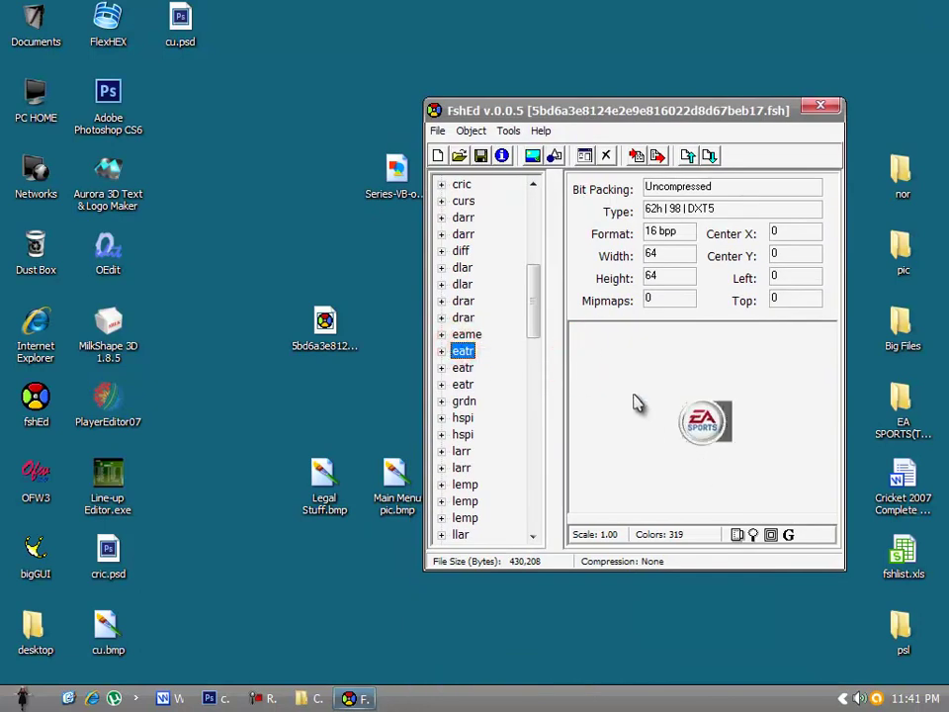
{"action": "left_click_drag", "start_coordinate": [705, 422], "coordinate": [405, 326]}
{"action": "left_click", "coordinate": [467, 336]}
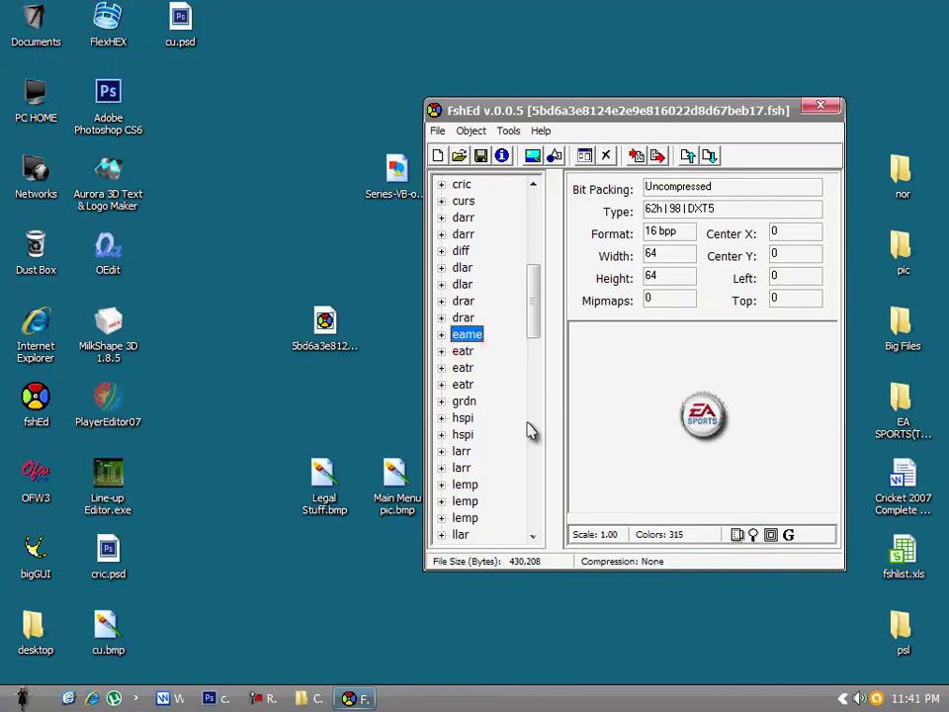
{"action": "left_click_drag", "start_coordinate": [467, 336], "coordinate": [441, 335]}
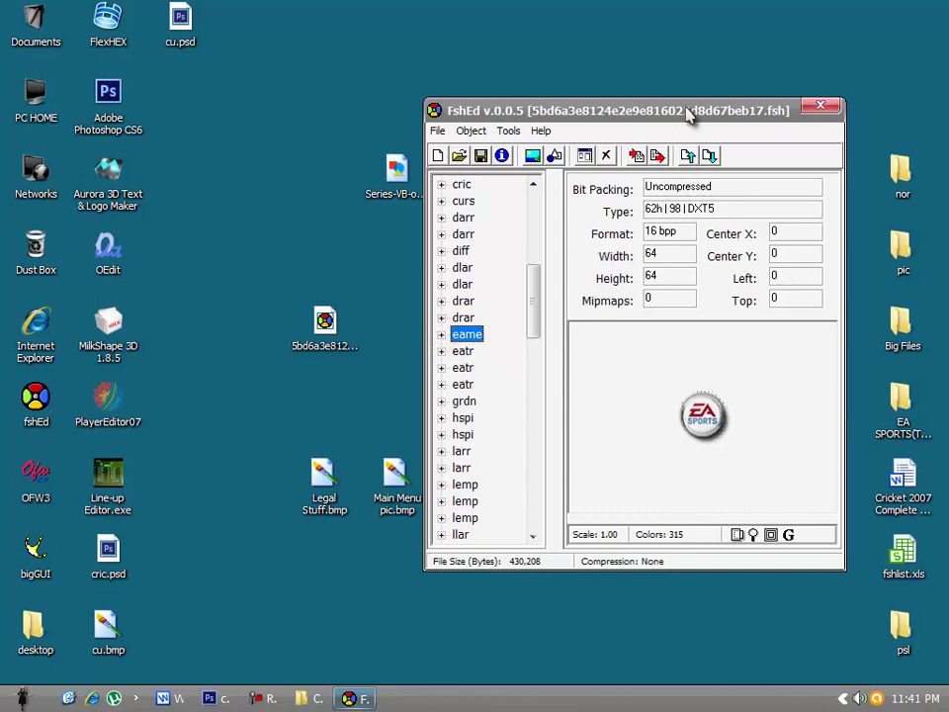
{"action": "left_click_drag", "start_coordinate": [689, 116], "coordinate": [358, 120]}
{"action": "left_click_drag", "start_coordinate": [134, 338], "coordinate": [159, 352]}
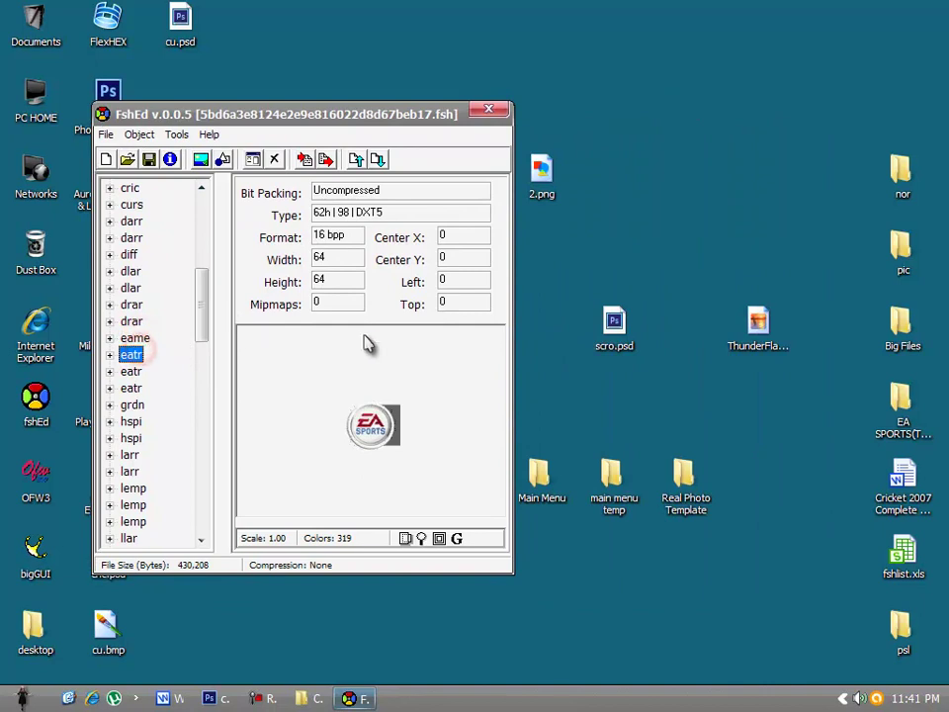
- Open eame.psd and eatr.psd from the main menu temp folder in Photoshop, and close cu.psd
{"action": "double_click", "coordinate": [612, 480]}
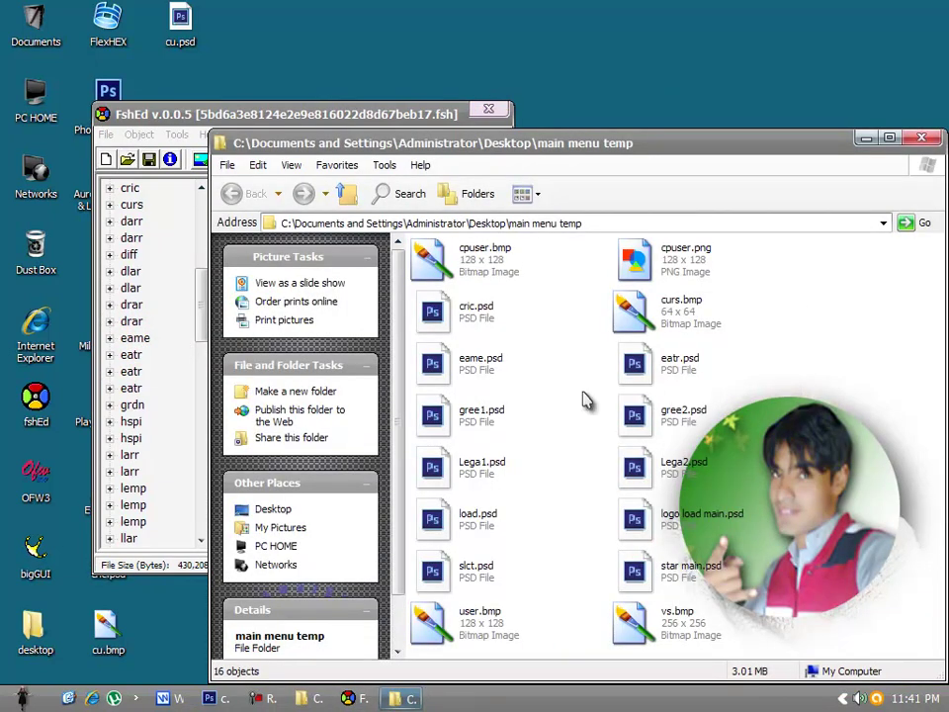
{"action": "left_click", "coordinate": [491, 363]}
{"action": "left_click_drag", "start_coordinate": [749, 362], "coordinate": [484, 377]}
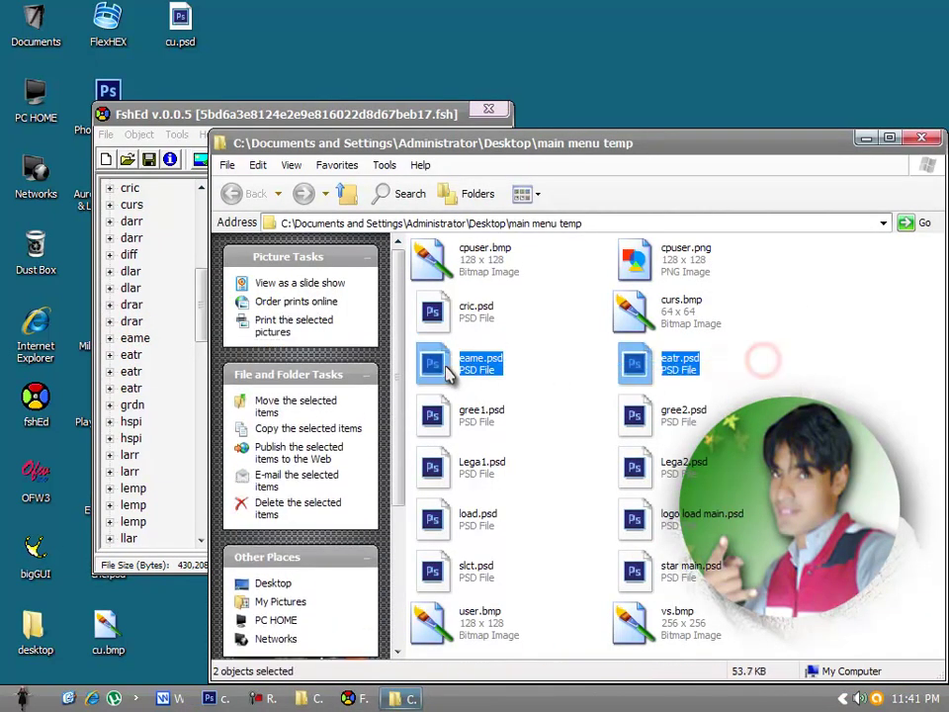
{"action": "mouse_move", "coordinate": [590, 383]}
{"action": "left_mouse_down"}
{"action": "mouse_move", "coordinate": [136, 374]}
{"action": "mouse_move", "coordinate": [690, 381]}
{"action": "left_mouse_up"}
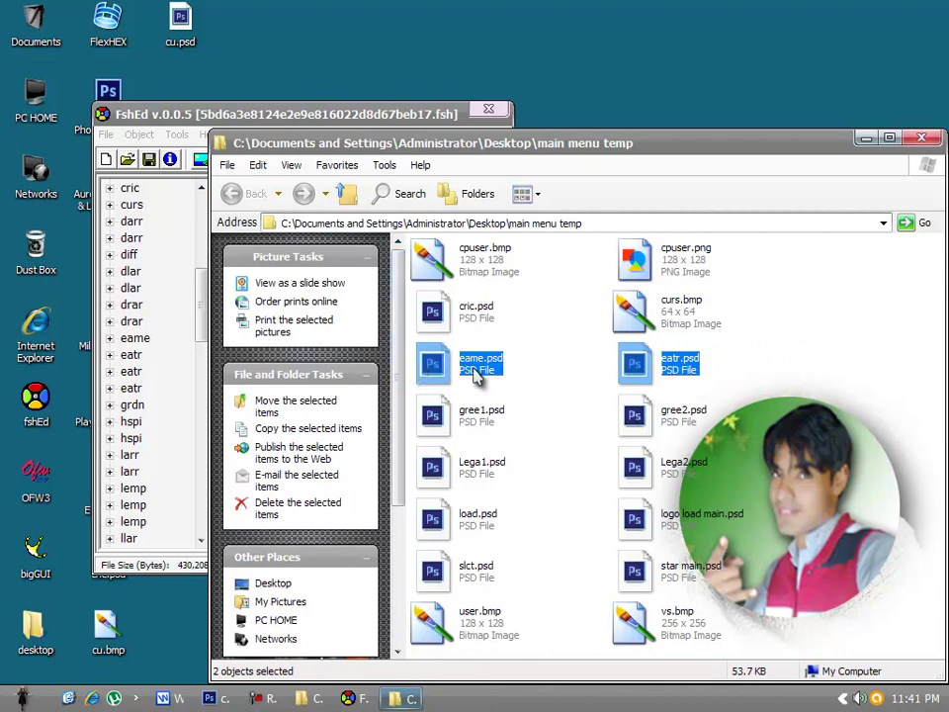
{"action": "left_click_drag", "start_coordinate": [652, 383], "coordinate": [470, 79]}
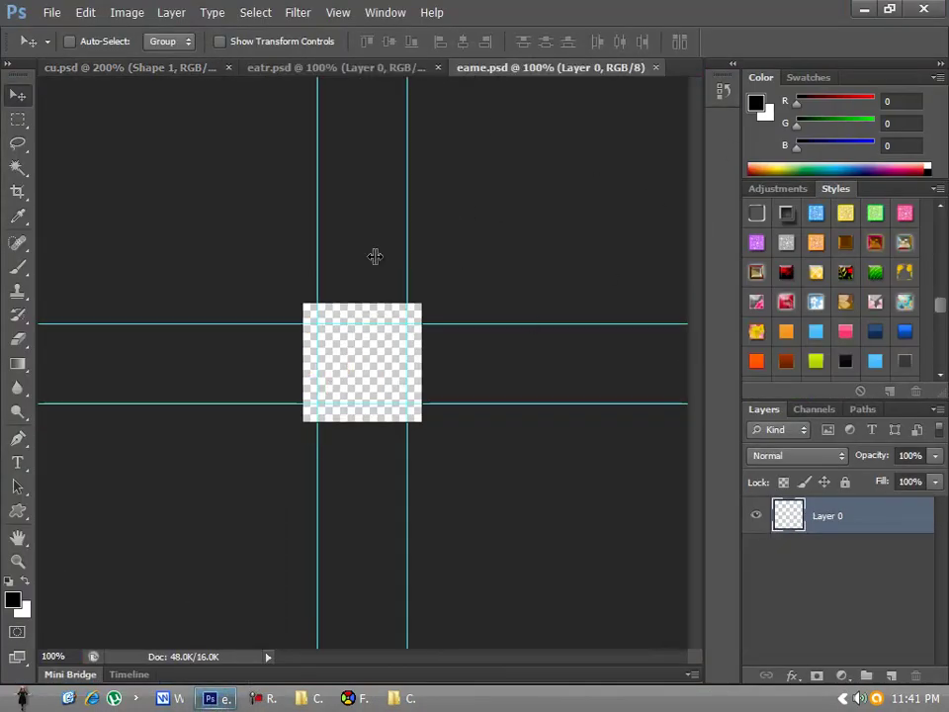
{"action": "left_click", "coordinate": [228, 68]}
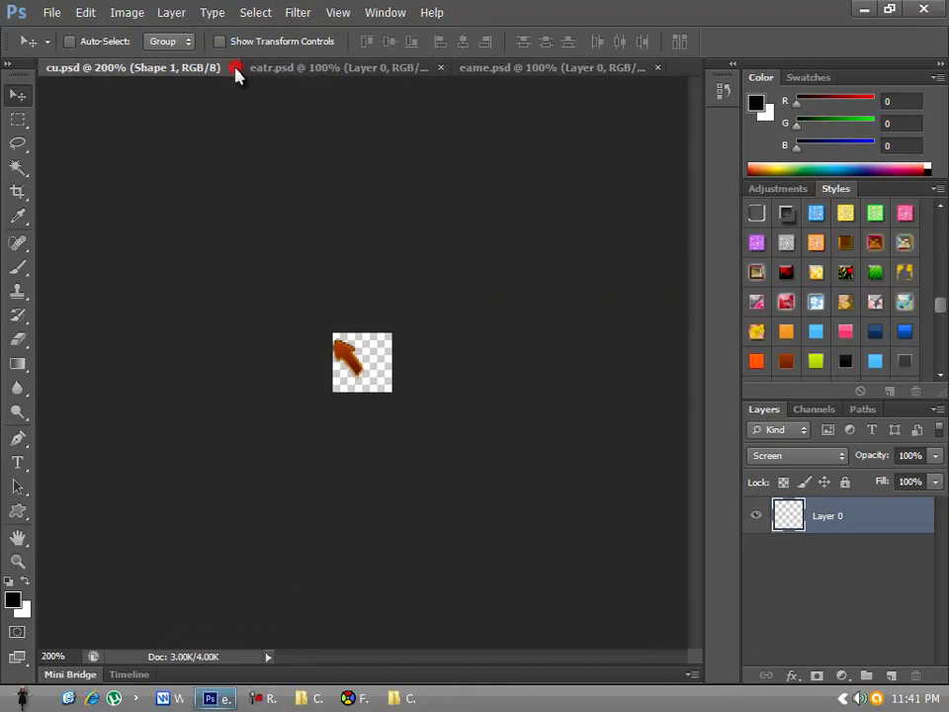
{"action": "left_click", "coordinate": [858, 10]}
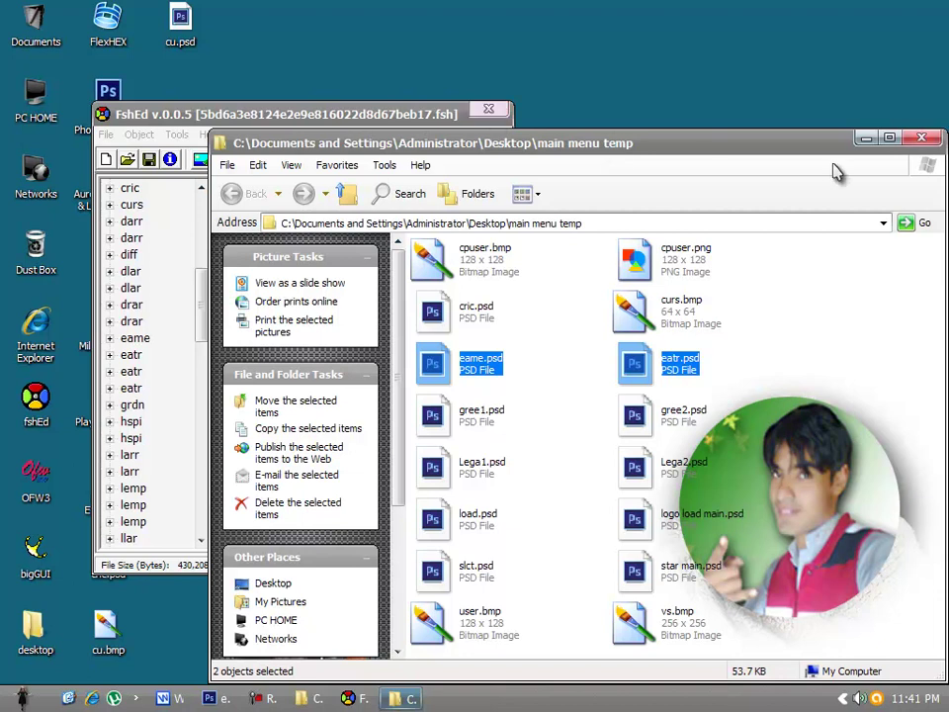
- Place 2 color logo (1).png from the I:\new blogspot folder into eame.psd and scale it down to fit inside the guides
{"action": "left_click", "coordinate": [921, 138]}
{"action": "double_click", "coordinate": [15, 99]}
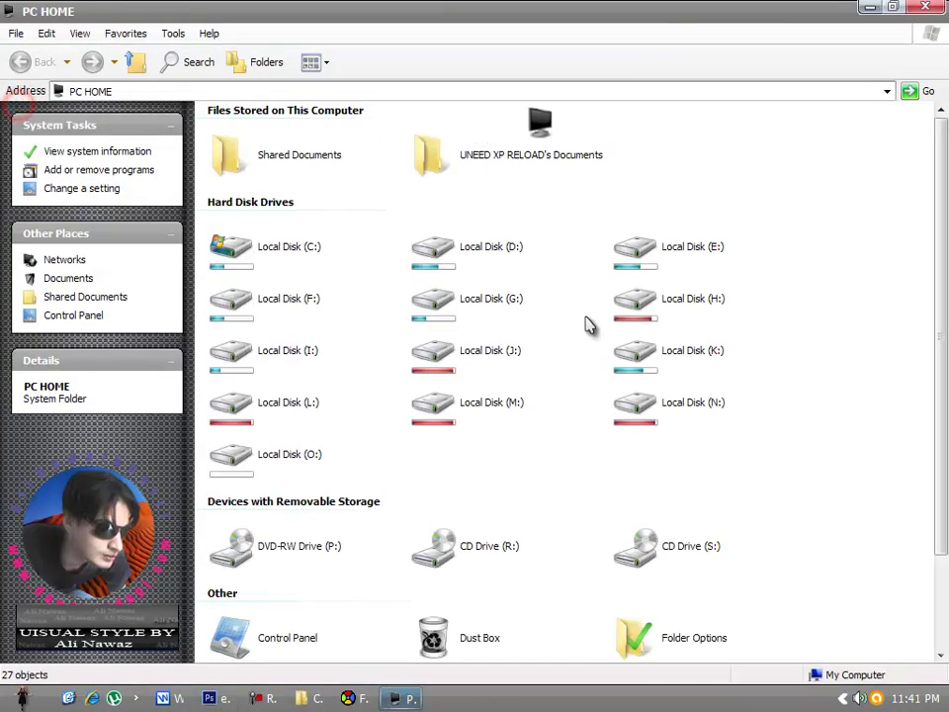
{"action": "double_click", "coordinate": [290, 354]}
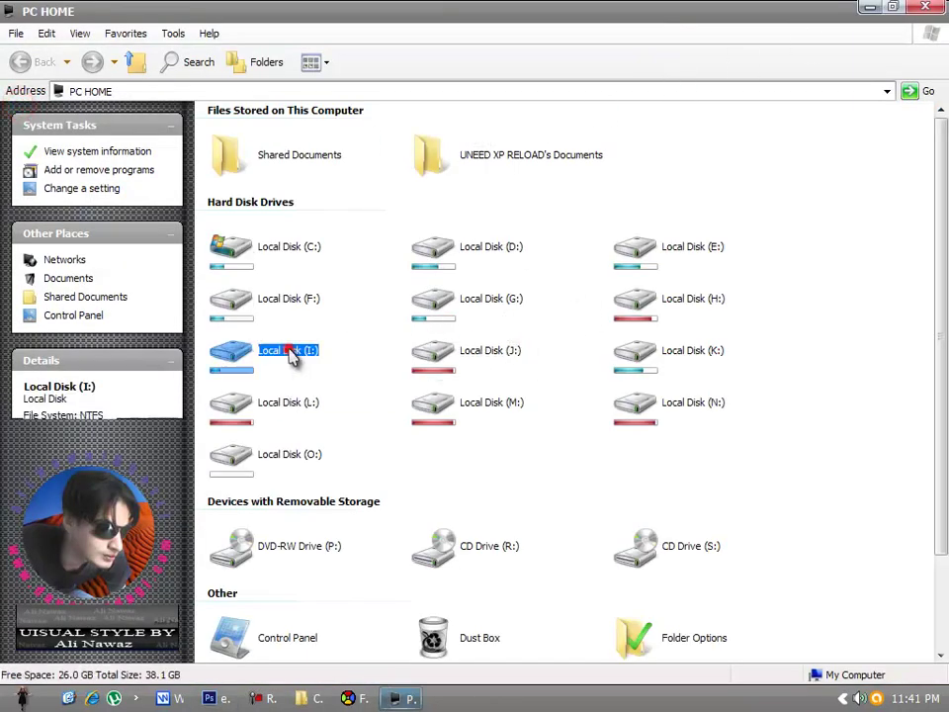
{"action": "double_click", "coordinate": [476, 178]}
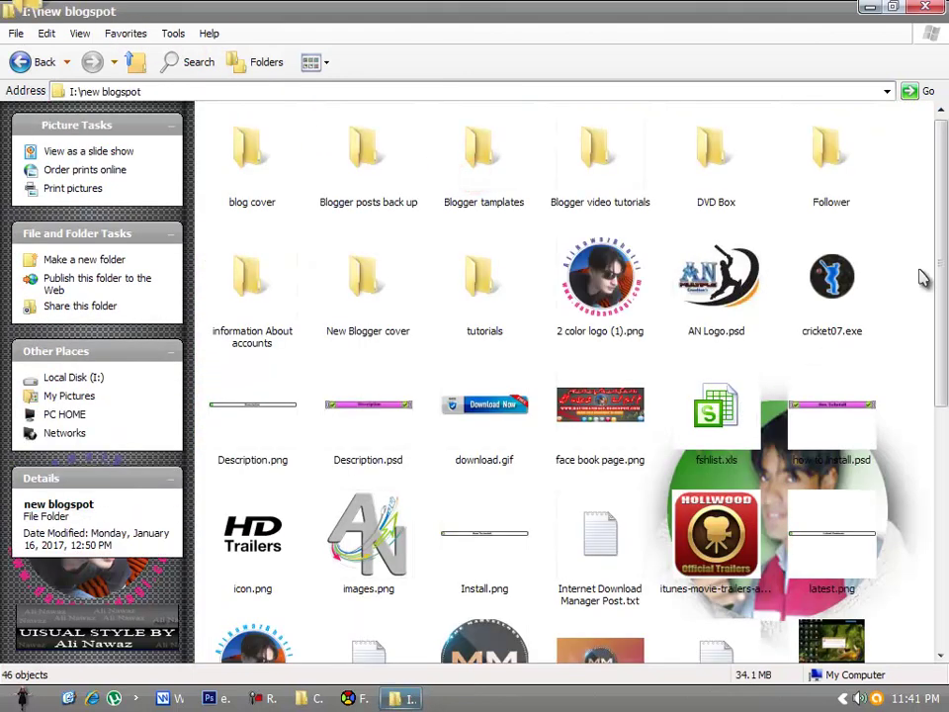
{"action": "scroll", "coordinate": [939, 279], "scroll_direction": "down", "scroll_amount": 2}
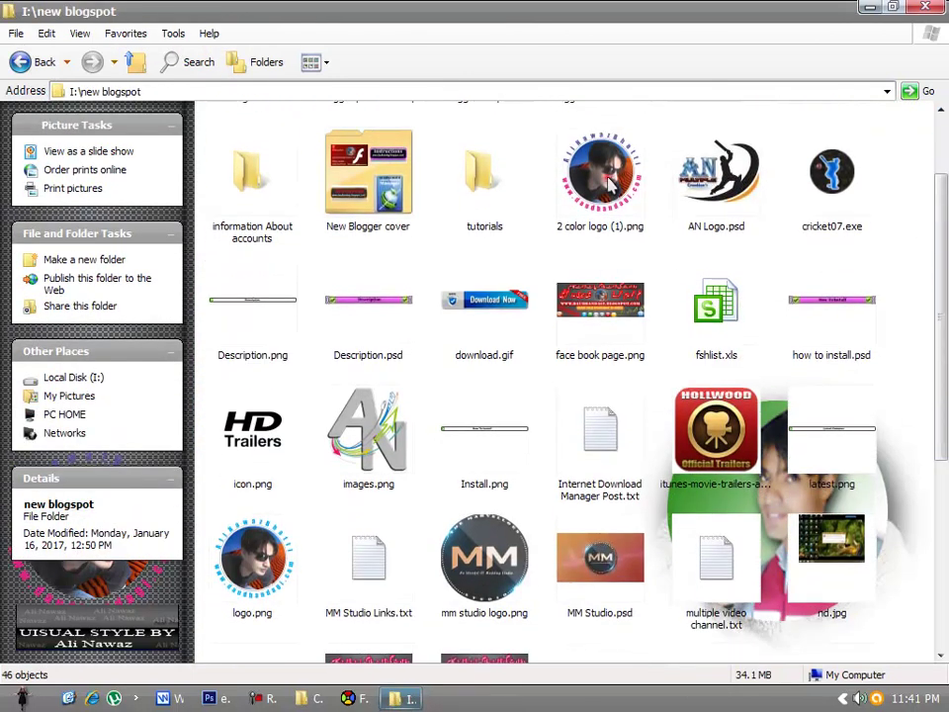
{"action": "left_click_drag", "start_coordinate": [600, 173], "coordinate": [384, 368]}
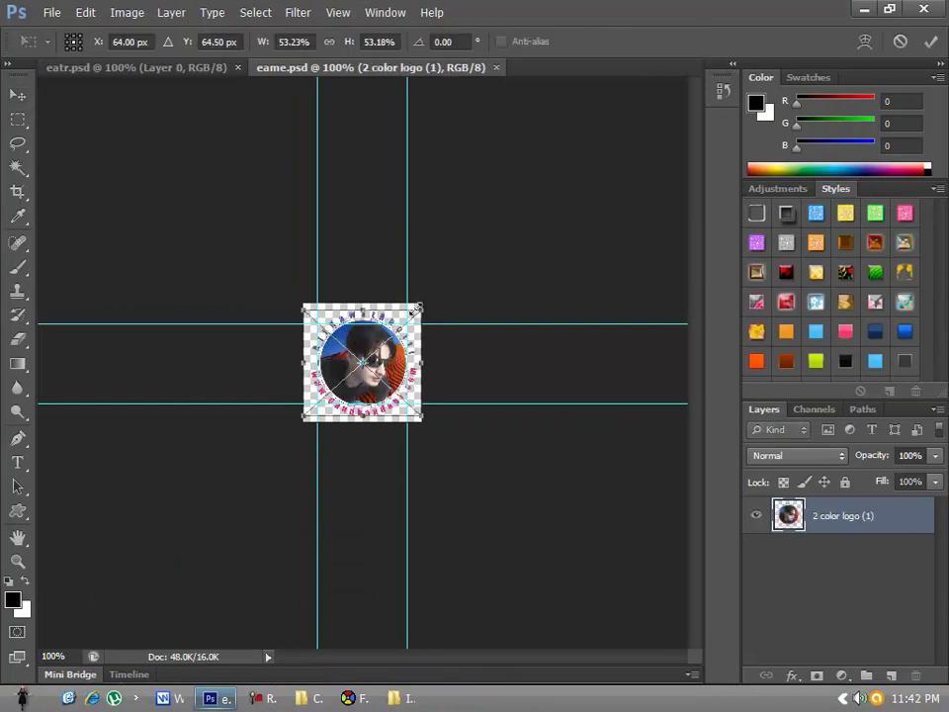
{"action": "left_click_drag", "start_coordinate": [417, 310], "coordinate": [421, 418]}
{"action": "key", "text": "Return"}
- In eatr.psd, scale the 2 color logo (1) layer to 61.67% by 61.11%, position it at X 125 px, Y 97 px, and apply the transform
{"action": "key", "text": "ctrl+t"}
{"action": "left_click_drag", "start_coordinate": [367, 373], "coordinate": [383, 374]}
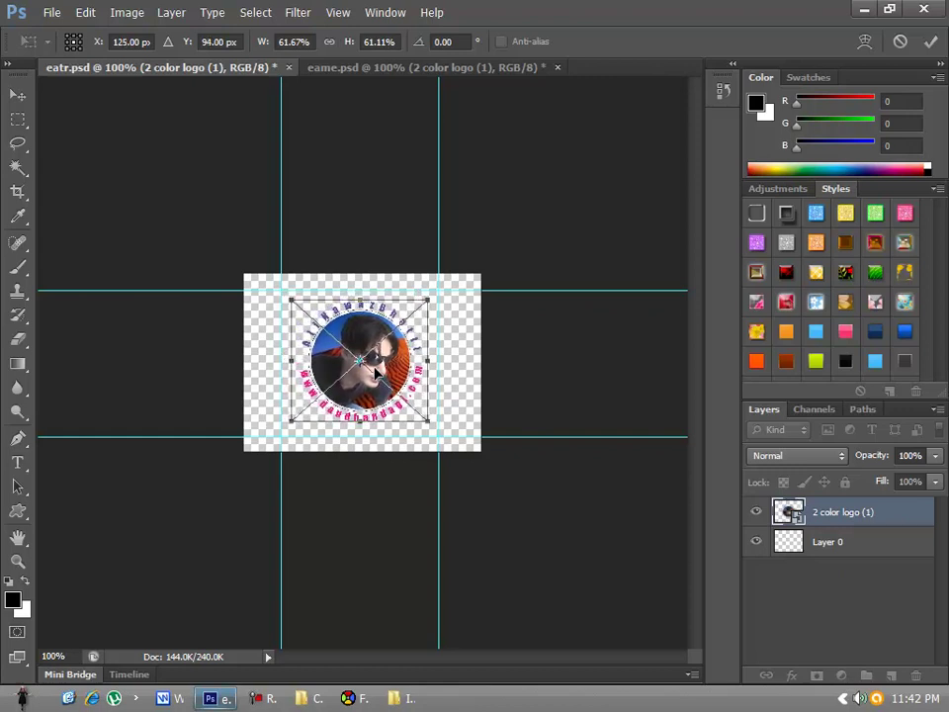
{"action": "key", "text": "Down"}
{"action": "key", "text": "Down"}
{"action": "key", "text": "Down"}
{"action": "key", "text": "Down"}
{"action": "key", "text": "Up"}
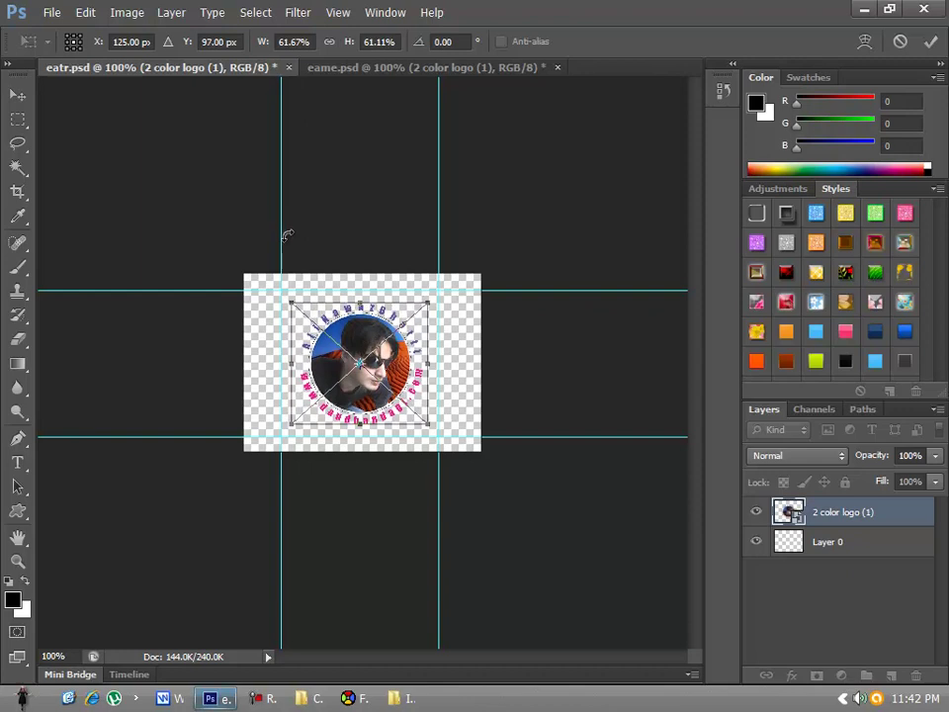
{"action": "left_click", "coordinate": [49, 12]}
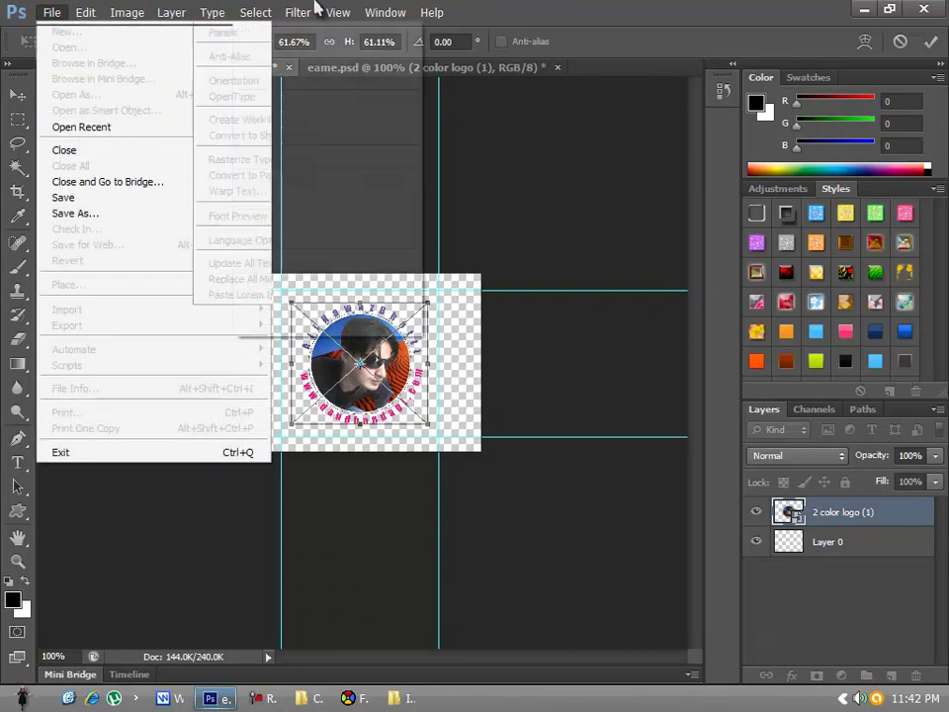
{"action": "left_click", "coordinate": [306, 12]}
{"action": "left_click", "coordinate": [46, 12]}
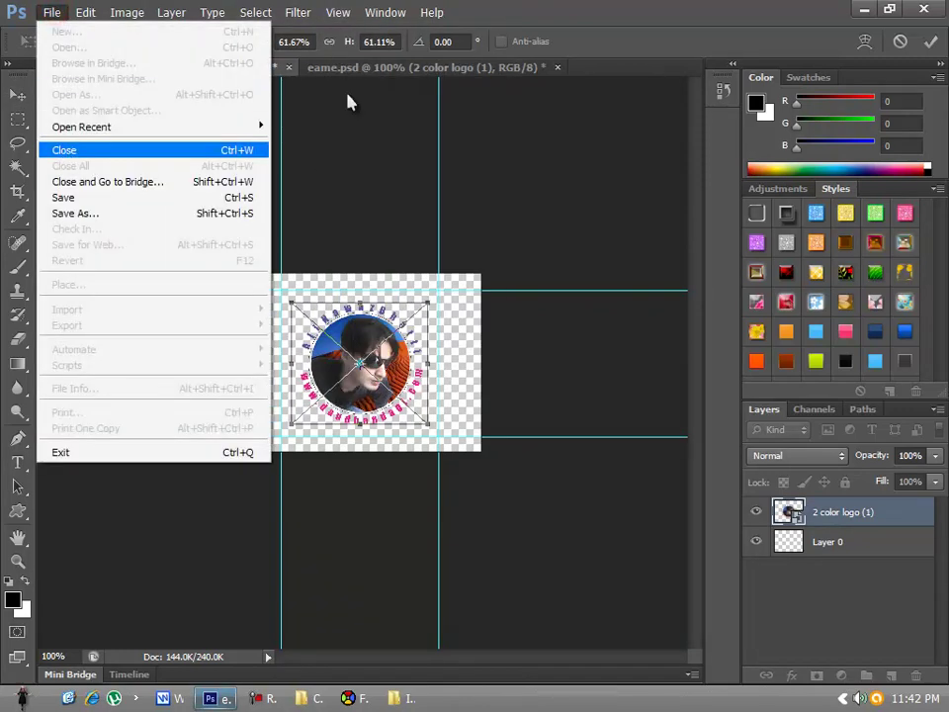
{"action": "left_click", "coordinate": [550, 4]}
{"action": "key", "text": "Return"}
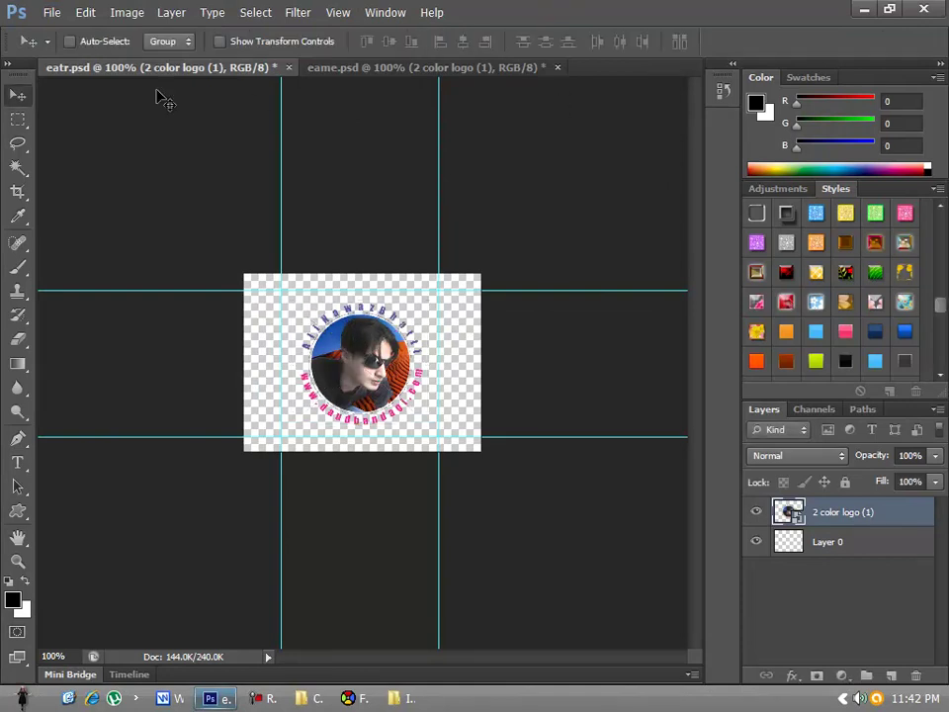
- Save the edited eatr.psd to the Desktop in Photoshop format, accepting the format options
{"action": "left_click", "coordinate": [51, 12]}
{"action": "left_click", "coordinate": [79, 217]}
{"action": "left_click", "coordinate": [265, 186]}
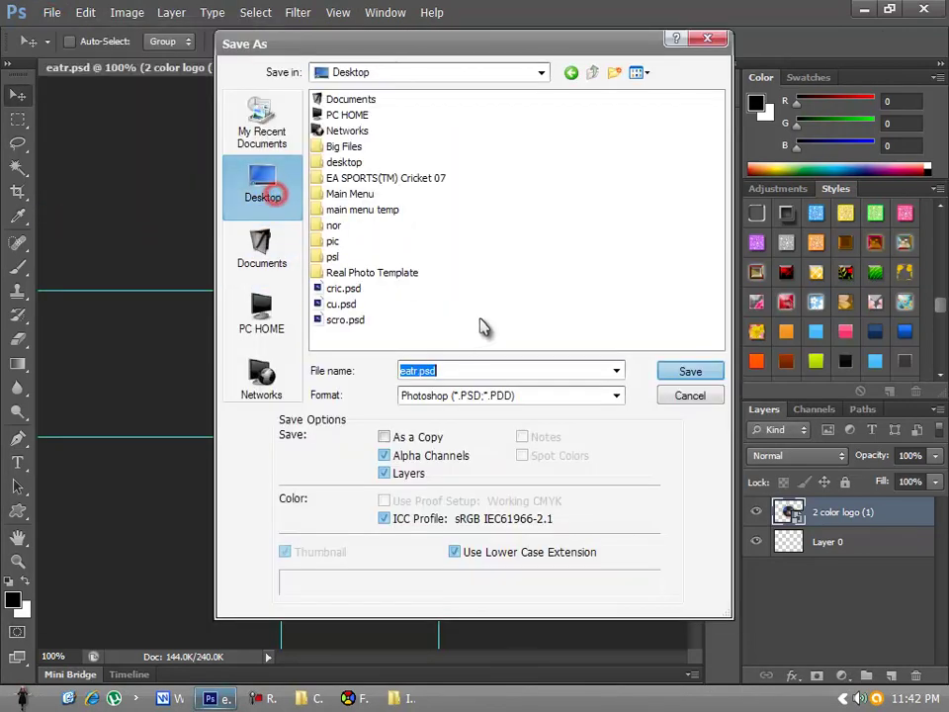
{"action": "left_click", "coordinate": [704, 370]}
{"action": "left_click", "coordinate": [696, 210]}
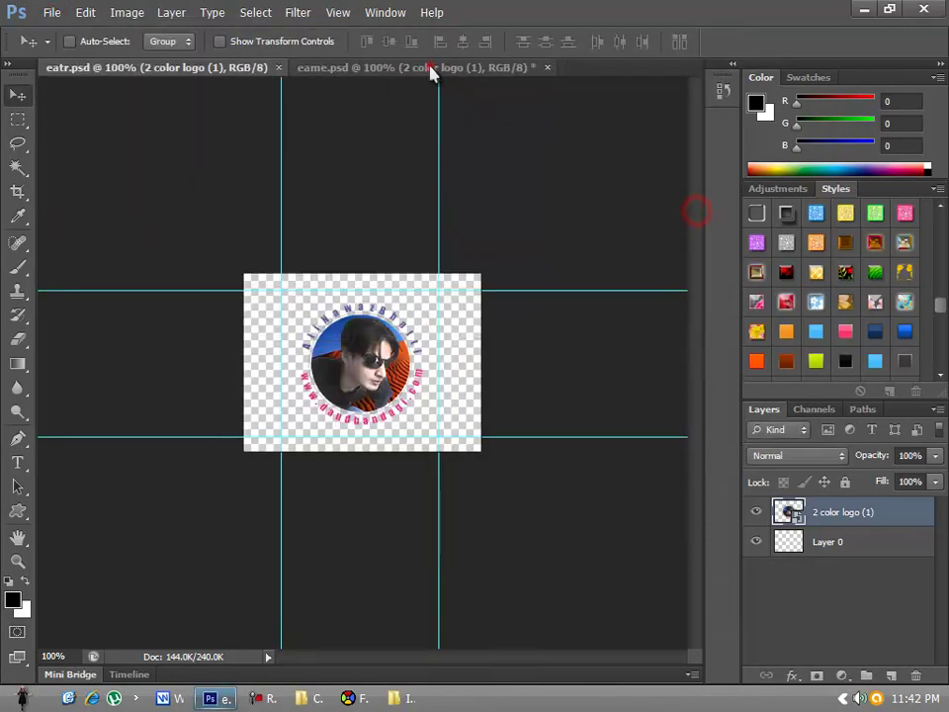
- Save the edited eame.psd to the Desktop in Photoshop format with Maximize Compatibility on
{"action": "left_click", "coordinate": [431, 68]}
{"action": "left_click", "coordinate": [49, 13]}
{"action": "left_click", "coordinate": [87, 212]}
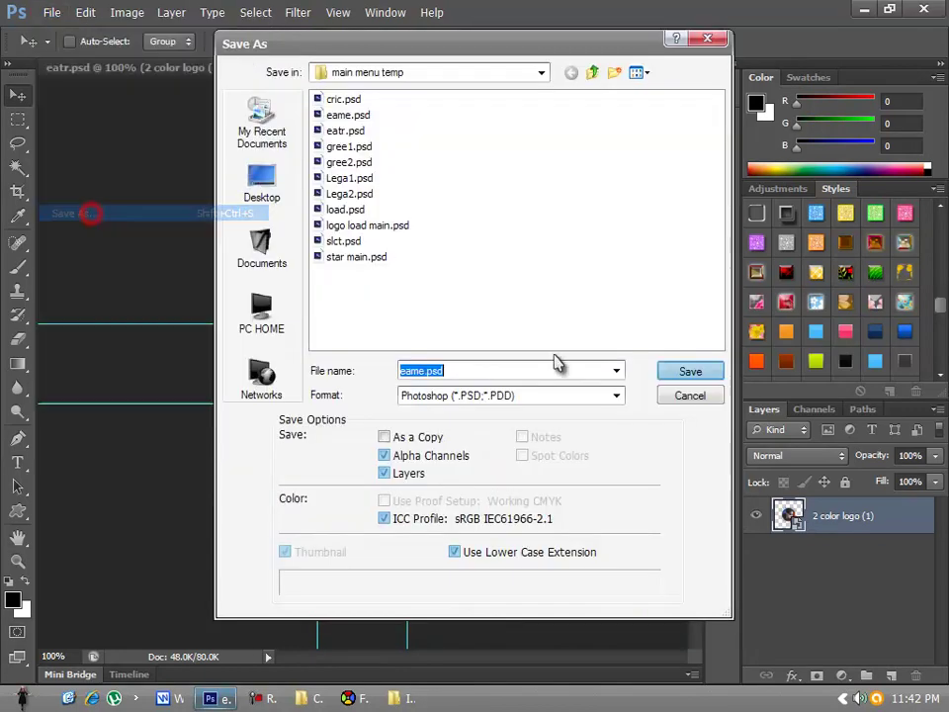
{"action": "left_click", "coordinate": [261, 184]}
{"action": "left_click", "coordinate": [684, 372]}
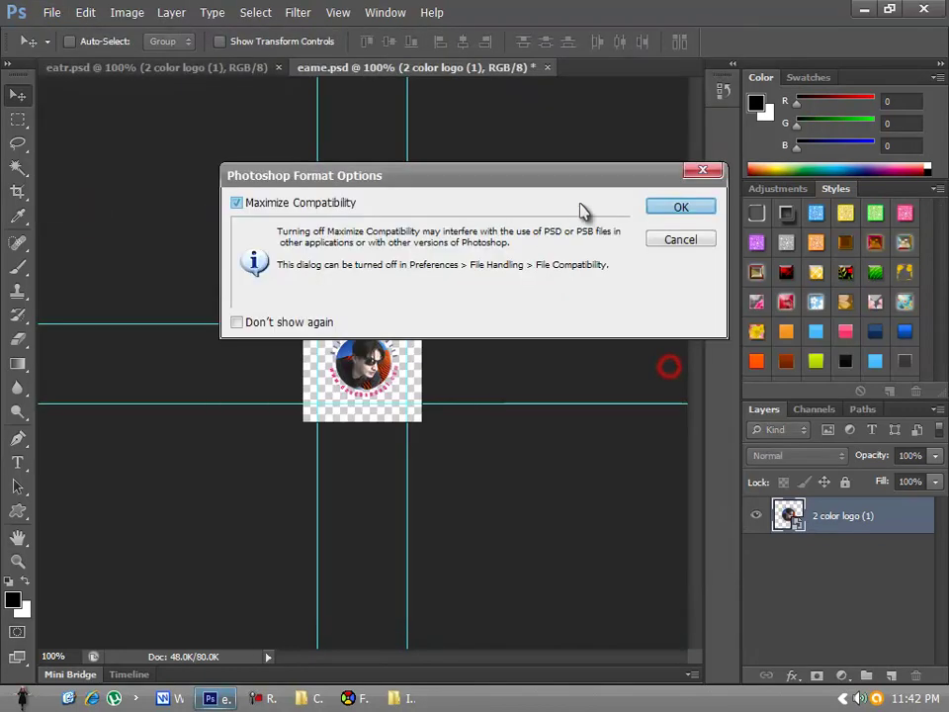
{"action": "left_click", "coordinate": [691, 206]}
- Switch to FshEd and replace the eame graphic with eame.psd from the Desktop using the Graphic Importer
{"action": "left_click", "coordinate": [857, 10]}
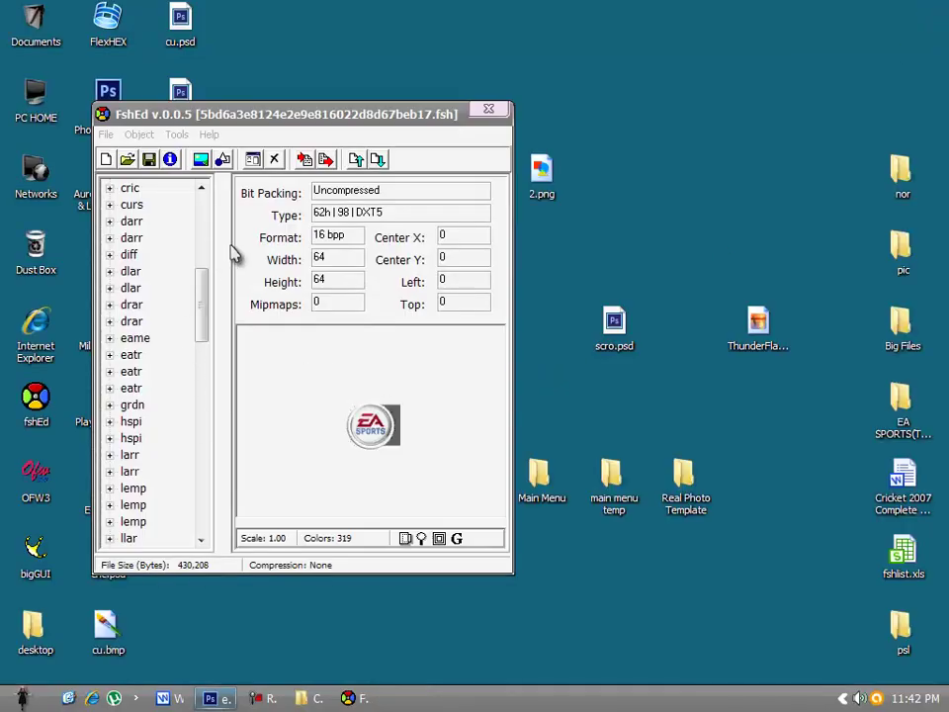
{"action": "left_click_drag", "start_coordinate": [222, 111], "coordinate": [507, 109]}
{"action": "left_click", "coordinate": [422, 336]}
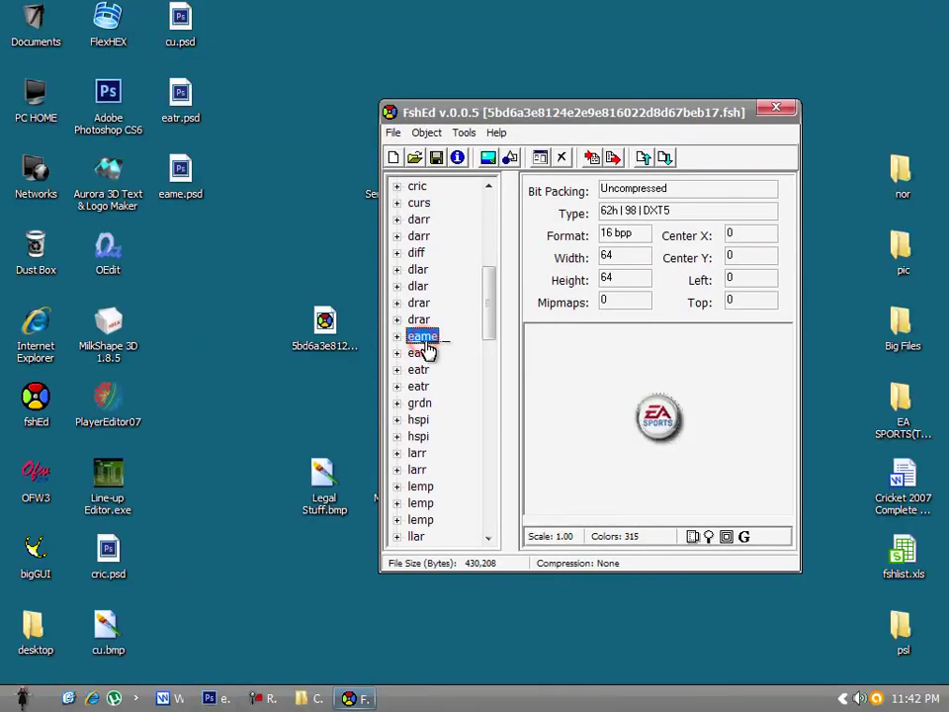
{"action": "left_click", "coordinate": [435, 132]}
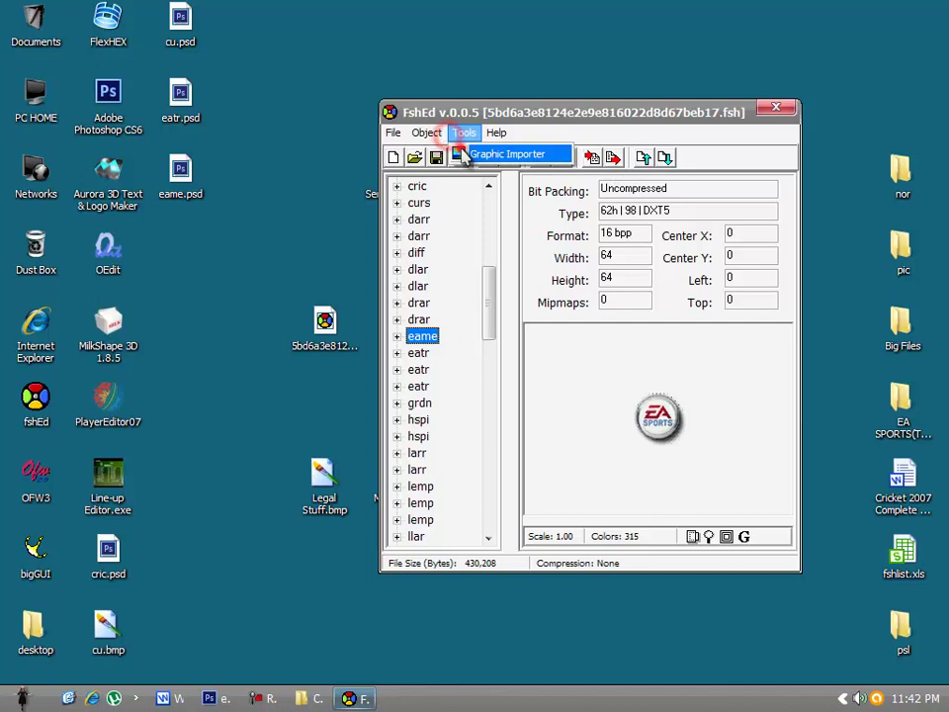
{"action": "left_click", "coordinate": [497, 150]}
{"action": "left_click", "coordinate": [499, 525]}
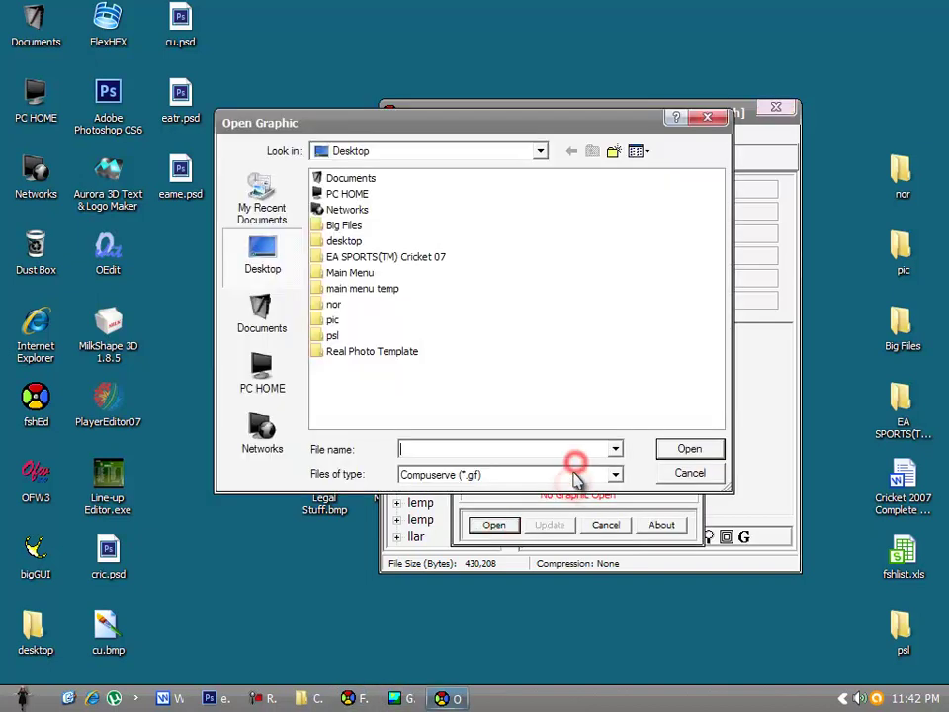
{"action": "left_click", "coordinate": [571, 475]}
{"action": "left_click", "coordinate": [494, 515]}
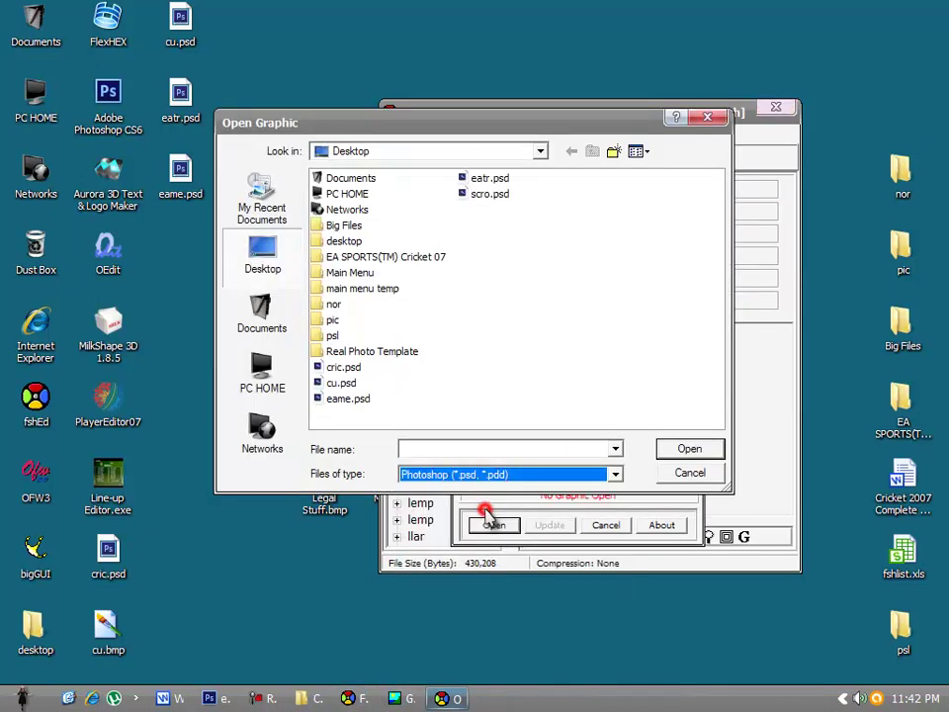
{"action": "left_click", "coordinate": [346, 399]}
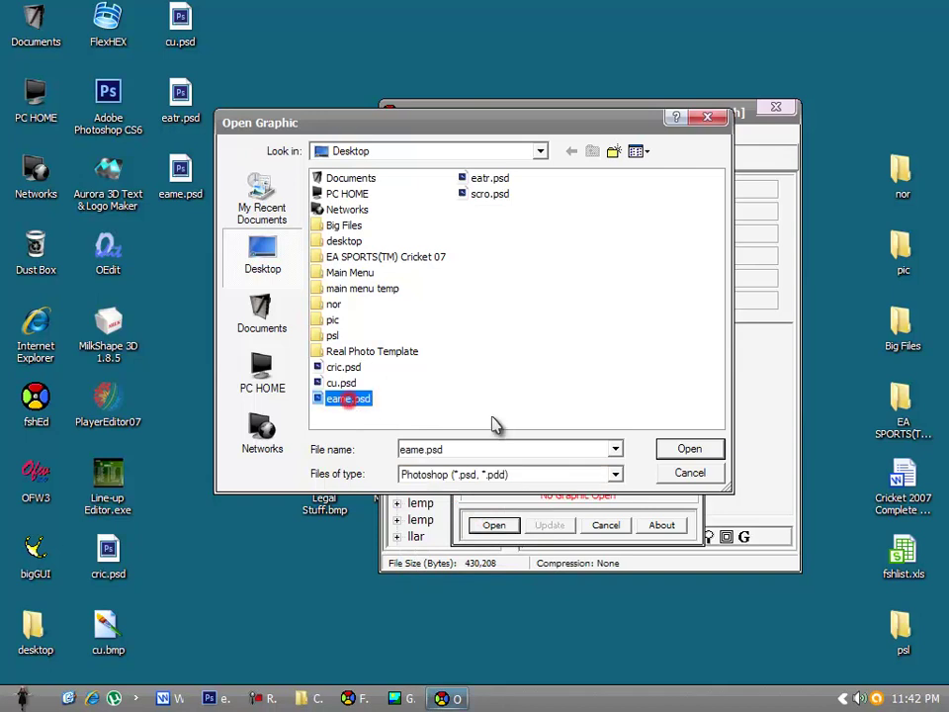
{"action": "left_click", "coordinate": [686, 448]}
{"action": "left_click", "coordinate": [551, 526]}
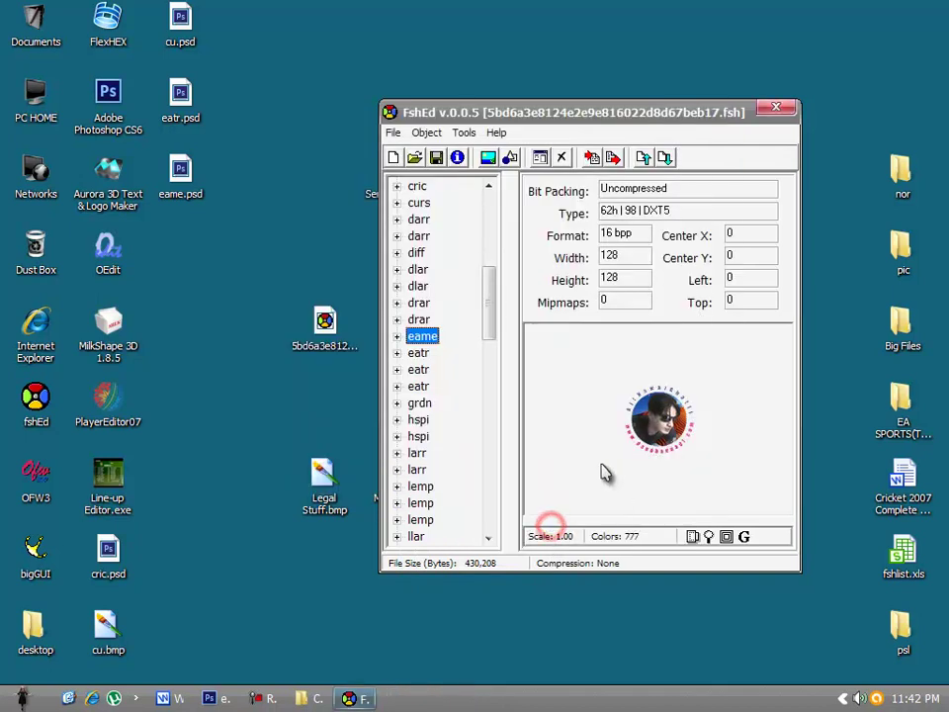
- Import eatr.psd from the Desktop into the first eatr entry and save the FSH file
{"action": "left_click", "coordinate": [419, 356]}
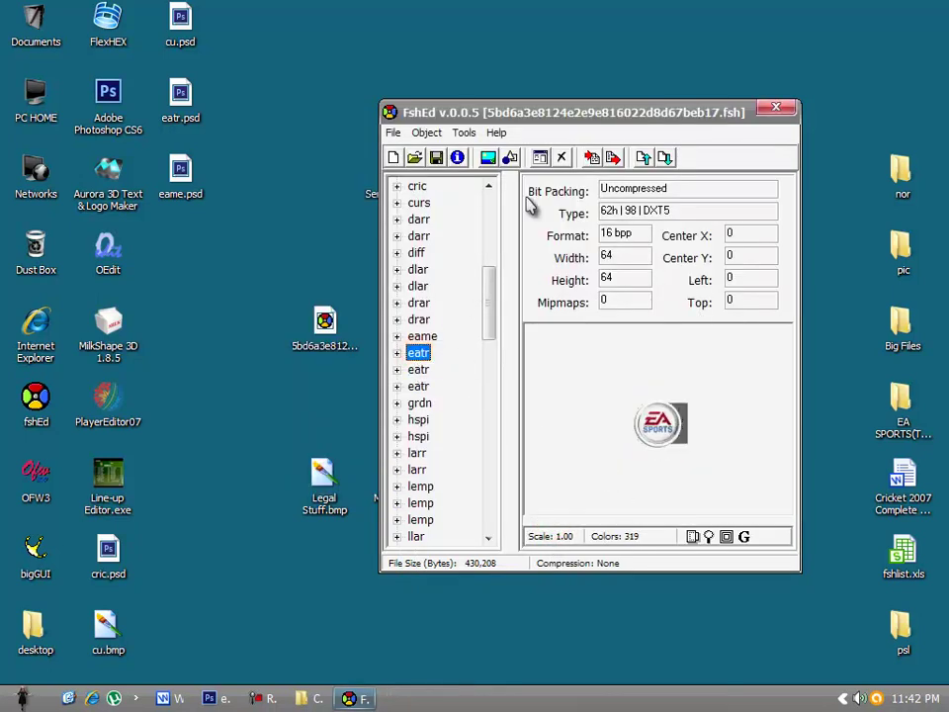
{"action": "left_click", "coordinate": [487, 156]}
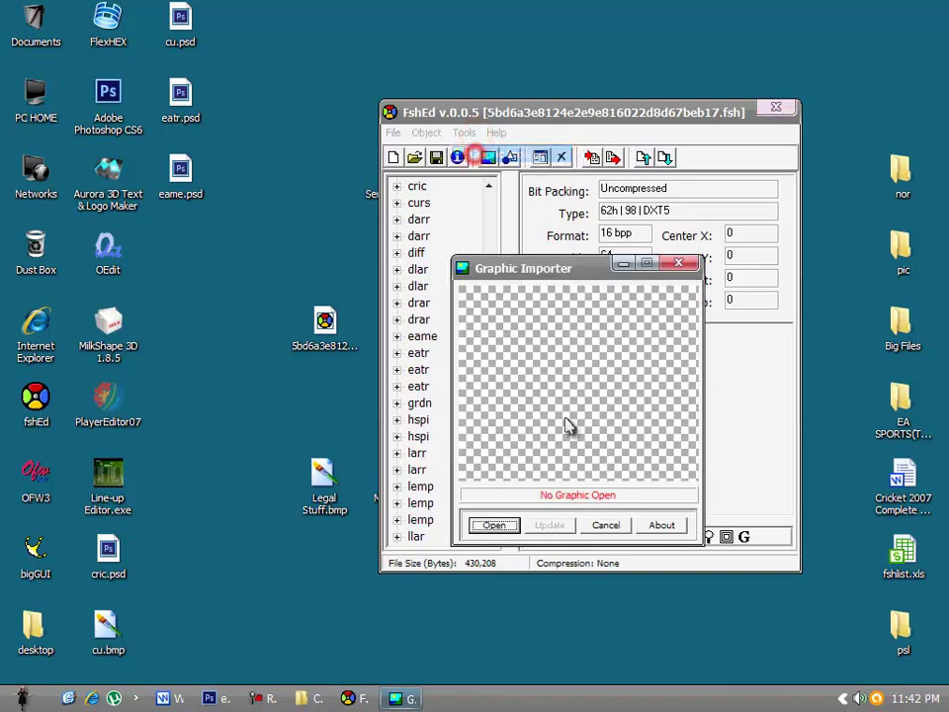
{"action": "left_click", "coordinate": [493, 524]}
{"action": "left_click", "coordinate": [586, 471]}
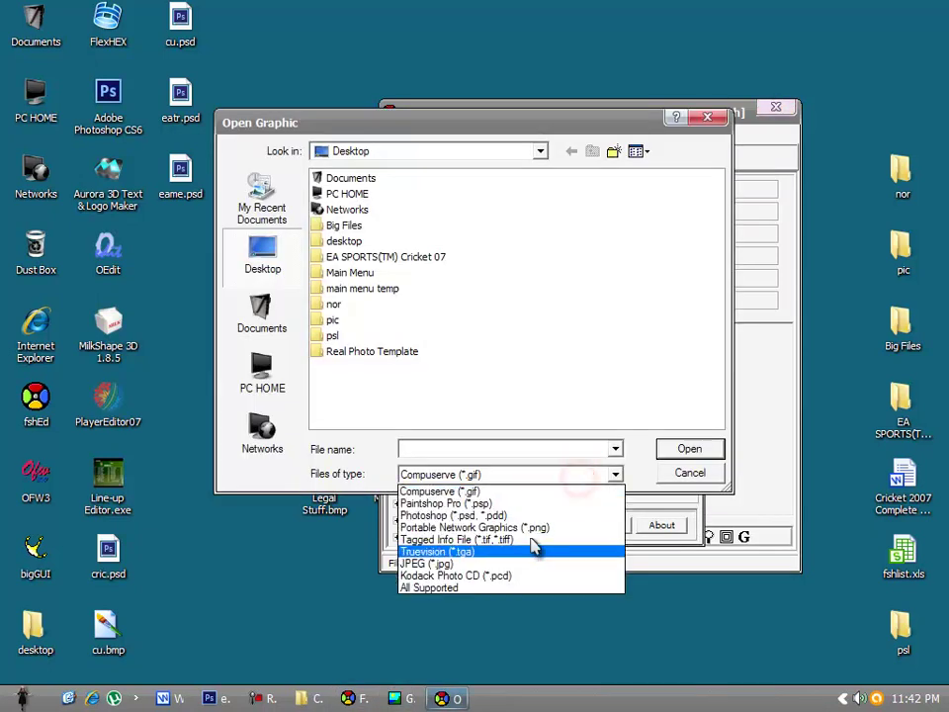
{"action": "left_click", "coordinate": [515, 511]}
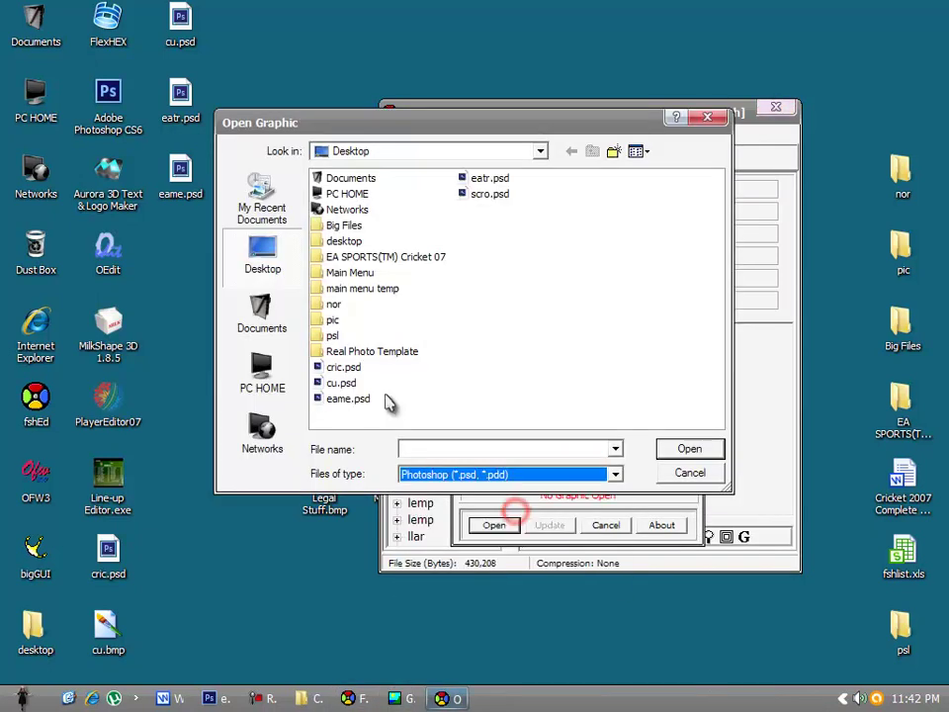
{"action": "left_click", "coordinate": [491, 179]}
{"action": "left_click", "coordinate": [689, 449]}
{"action": "left_click", "coordinate": [564, 524]}
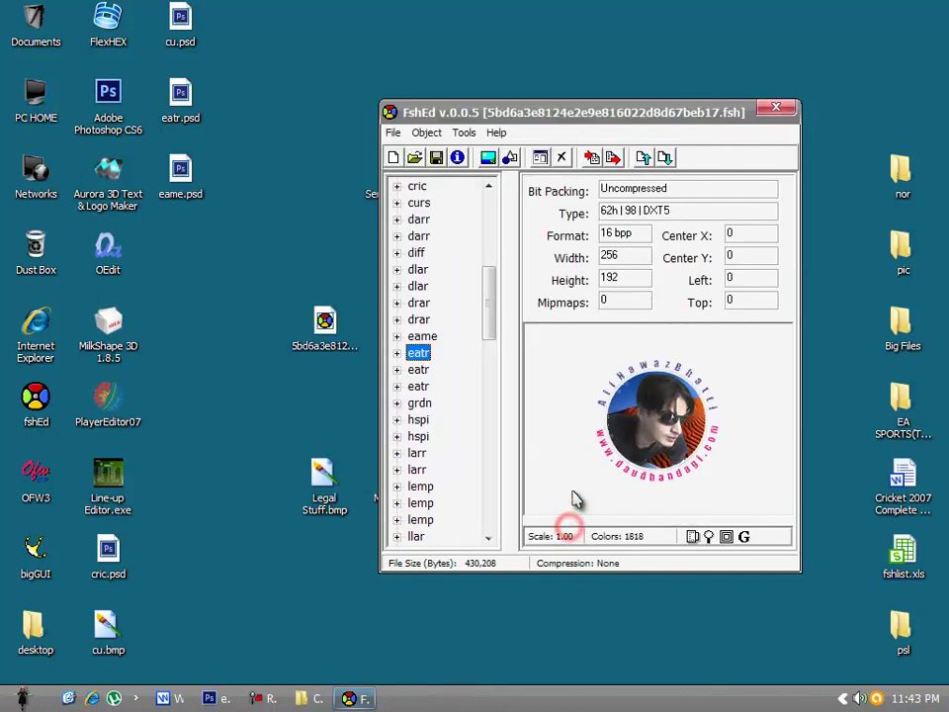
{"action": "left_click", "coordinate": [394, 133]}
{"action": "left_click", "coordinate": [422, 208]}
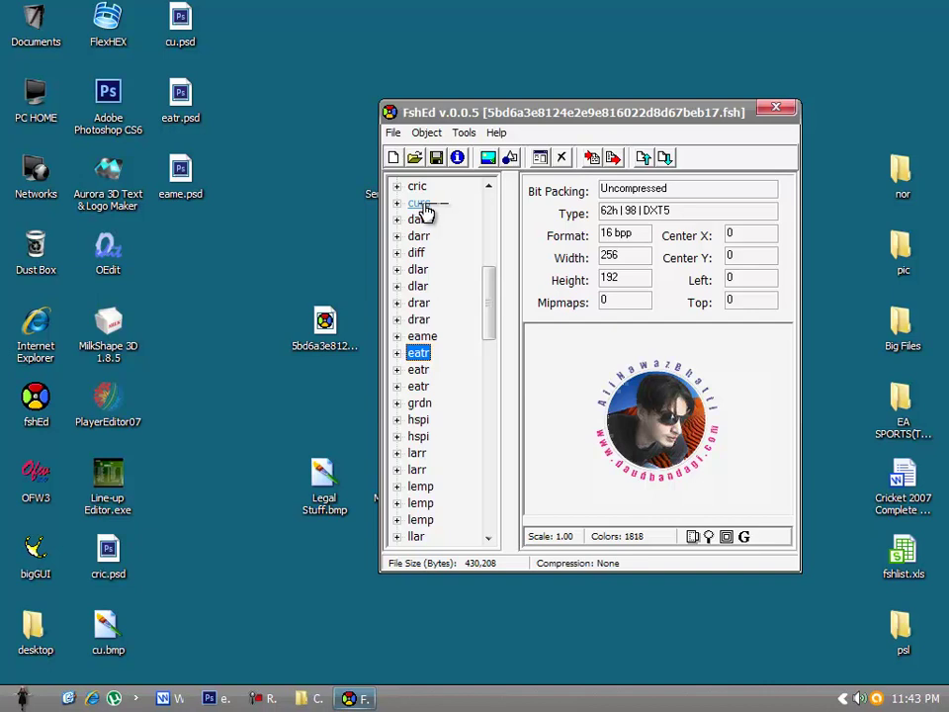
- Examine the second eatr graphic, and browse the menu screenshots from Legal Stuff.bmp to ea sport logo.bmp
{"action": "left_click_drag", "start_coordinate": [488, 296], "coordinate": [492, 316]}
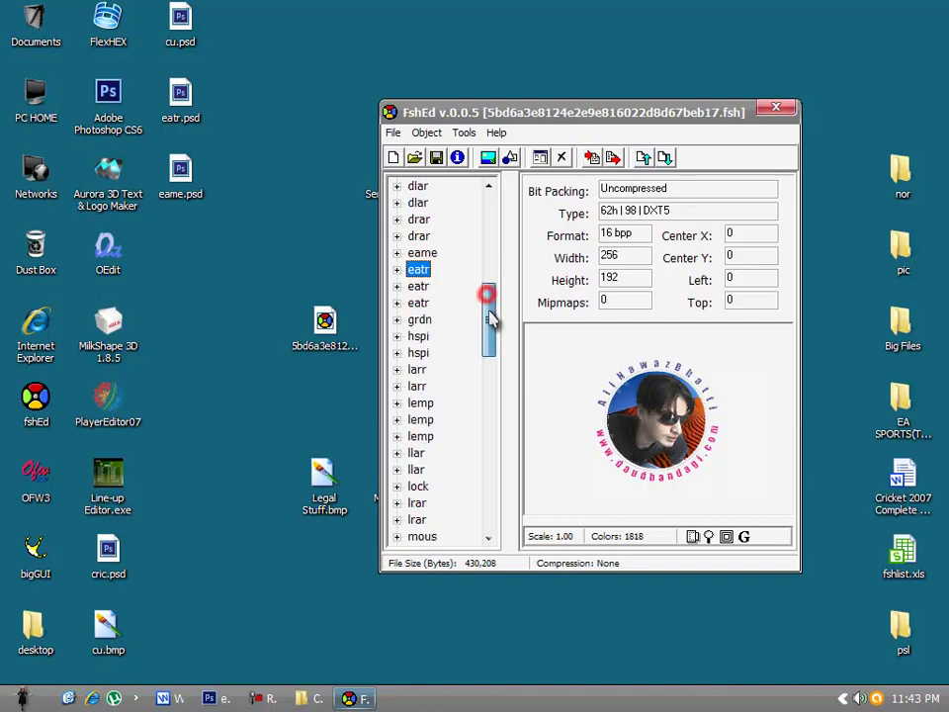
{"action": "left_click", "coordinate": [417, 287]}
{"action": "double_click", "coordinate": [325, 478]}
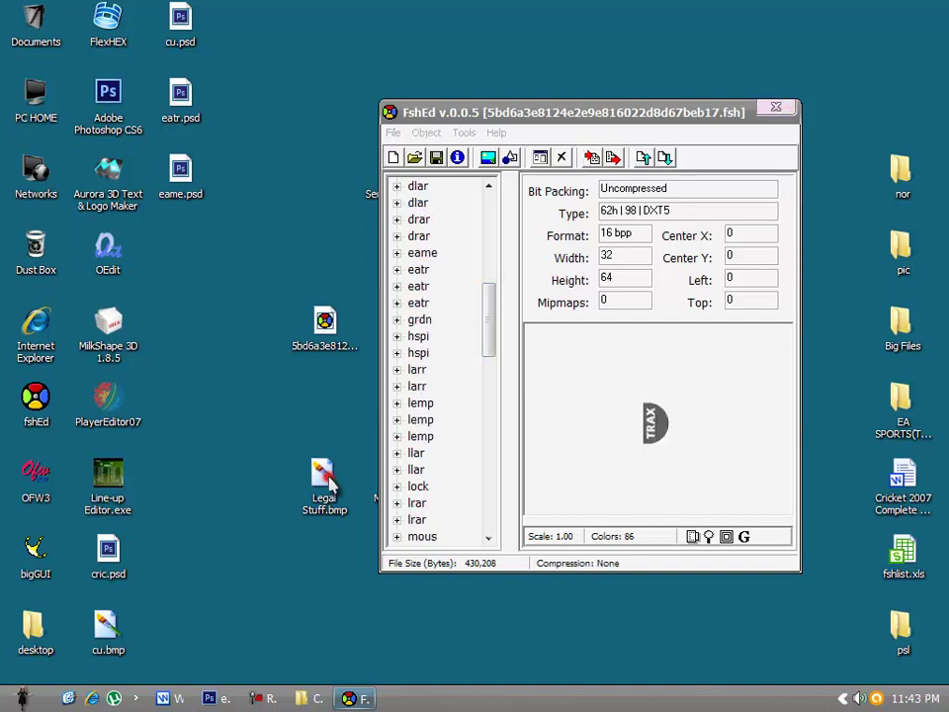
{"action": "left_click", "coordinate": [333, 666]}
{"action": "left_click", "coordinate": [333, 666]}
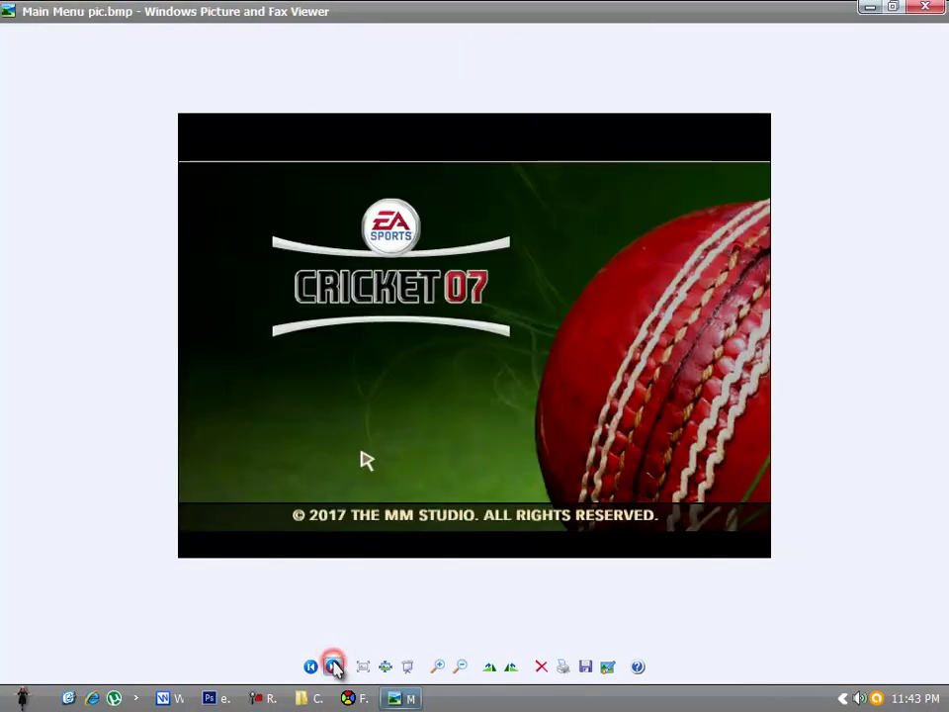
{"action": "left_click", "coordinate": [333, 667]}
{"action": "left_click", "coordinate": [333, 667]}
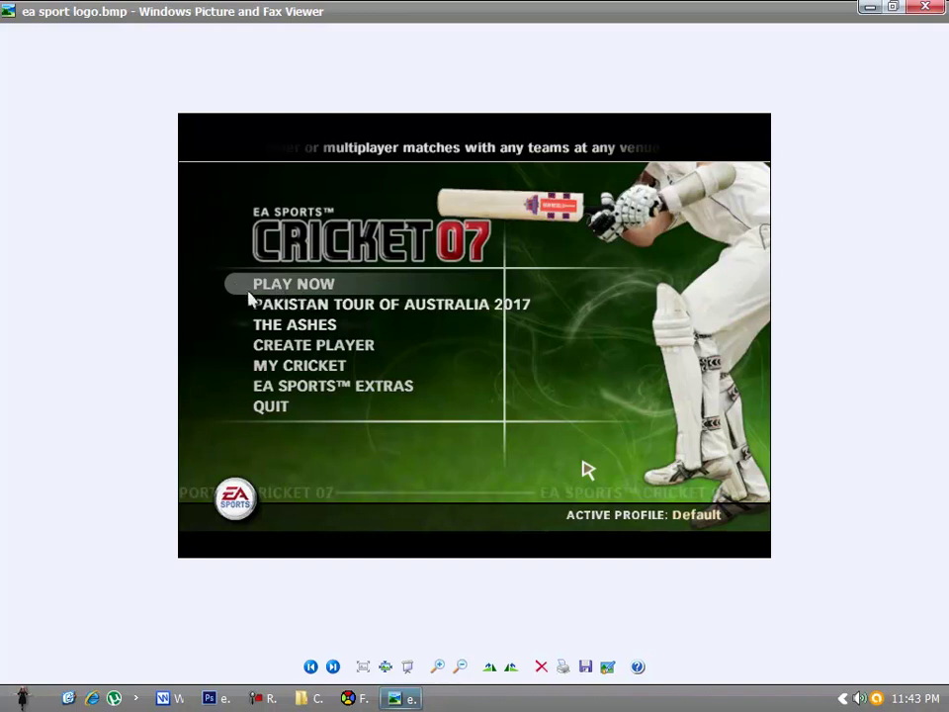
{"action": "left_click", "coordinate": [927, 8]}
- Check the templates in the main menu temp folder, and view the third eatr and the grdn graphics in FshEd
{"action": "left_click_drag", "start_coordinate": [427, 362], "coordinate": [427, 315]}
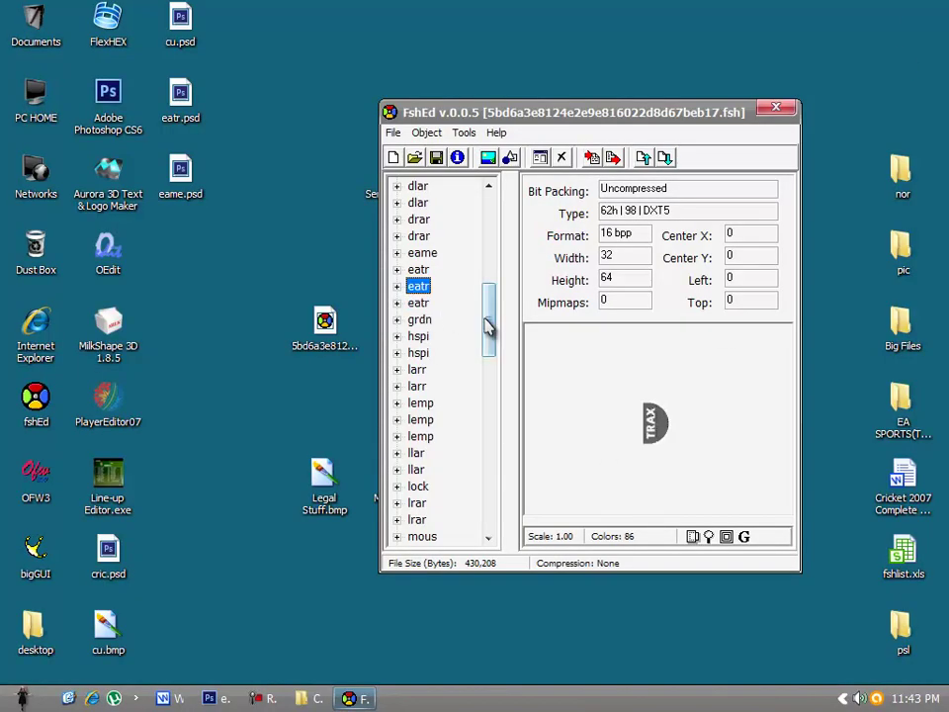
{"action": "left_click_drag", "start_coordinate": [487, 326], "coordinate": [487, 313]}
{"action": "left_click_drag", "start_coordinate": [496, 111], "coordinate": [423, 142]}
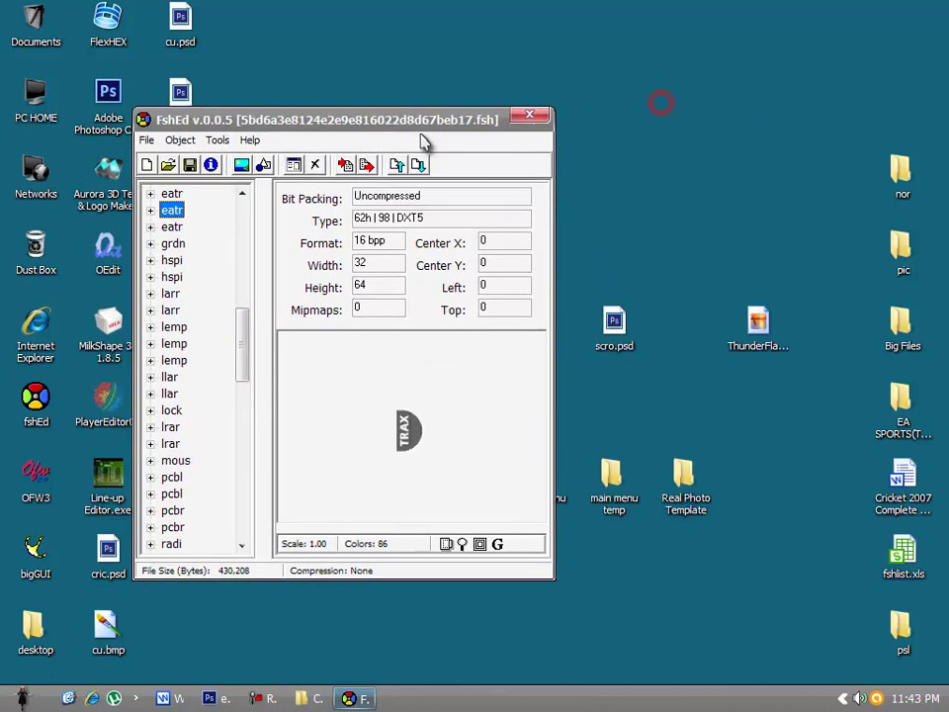
{"action": "double_click", "coordinate": [621, 491]}
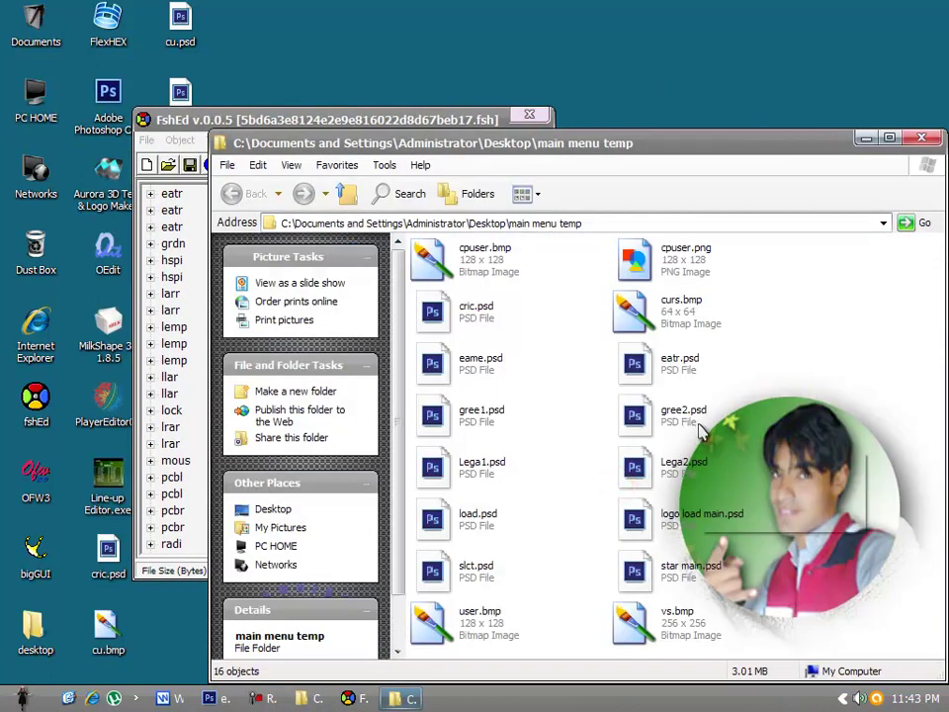
{"action": "left_click", "coordinate": [921, 137]}
{"action": "left_click", "coordinate": [393, 120]}
{"action": "left_click_drag", "start_coordinate": [393, 121], "coordinate": [652, 106]}
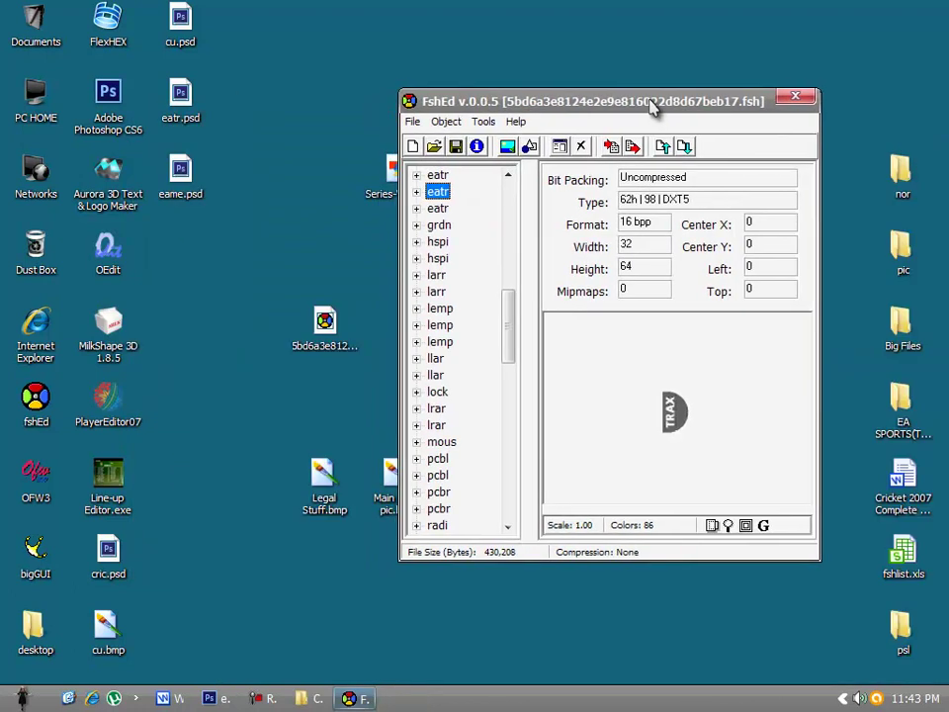
{"action": "left_click", "coordinate": [438, 210]}
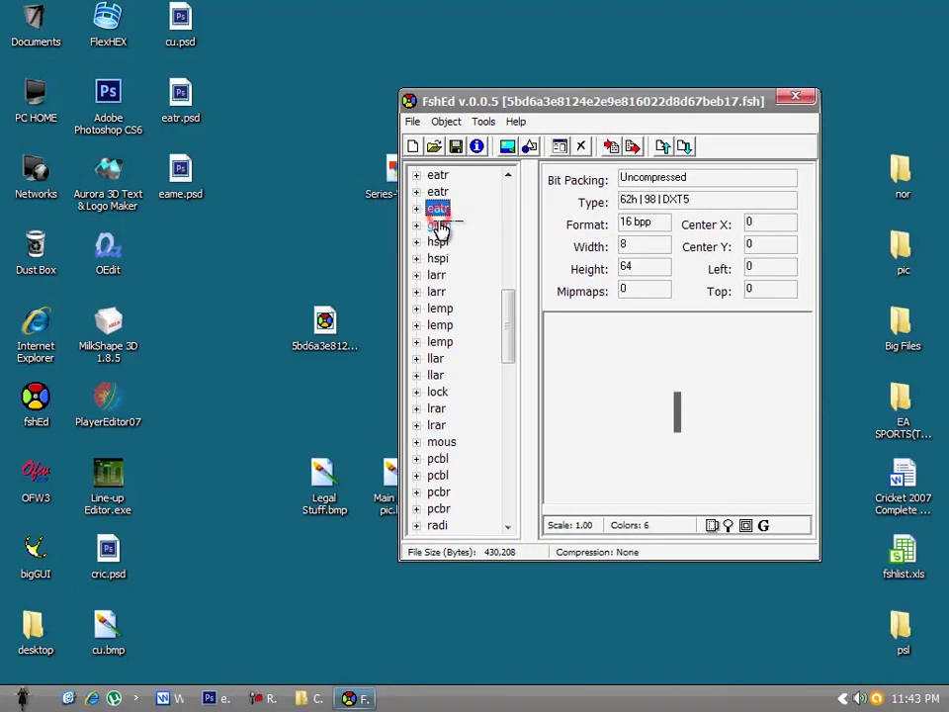
{"action": "left_click", "coordinate": [439, 225]}
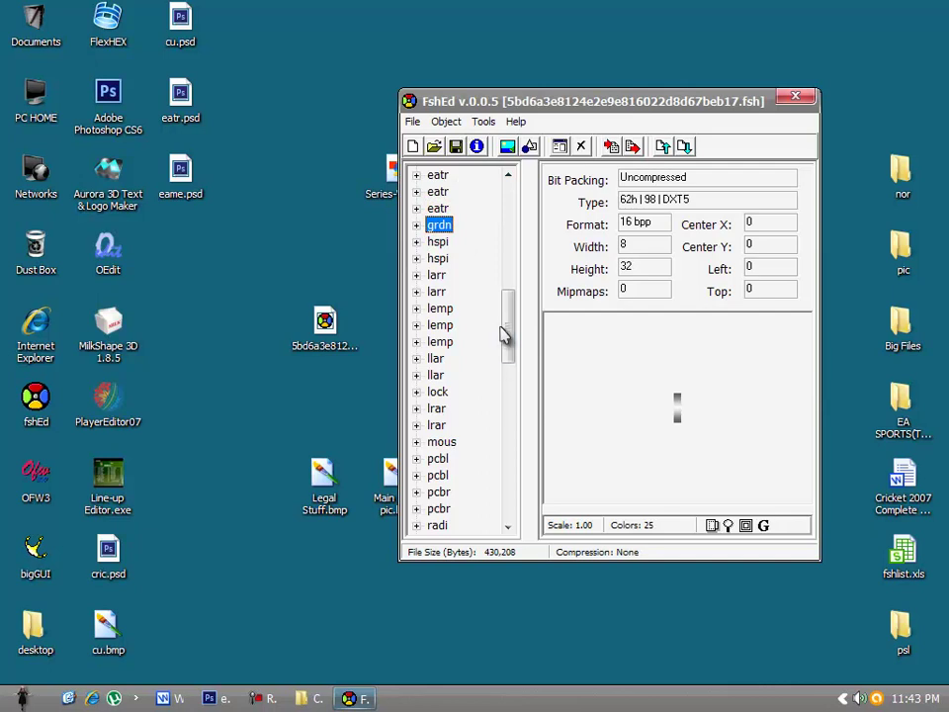
- Examine the three slct graphics in the full-size preview
{"action": "left_click_drag", "start_coordinate": [508, 321], "coordinate": [508, 426]}
{"action": "left_click", "coordinate": [436, 408]}
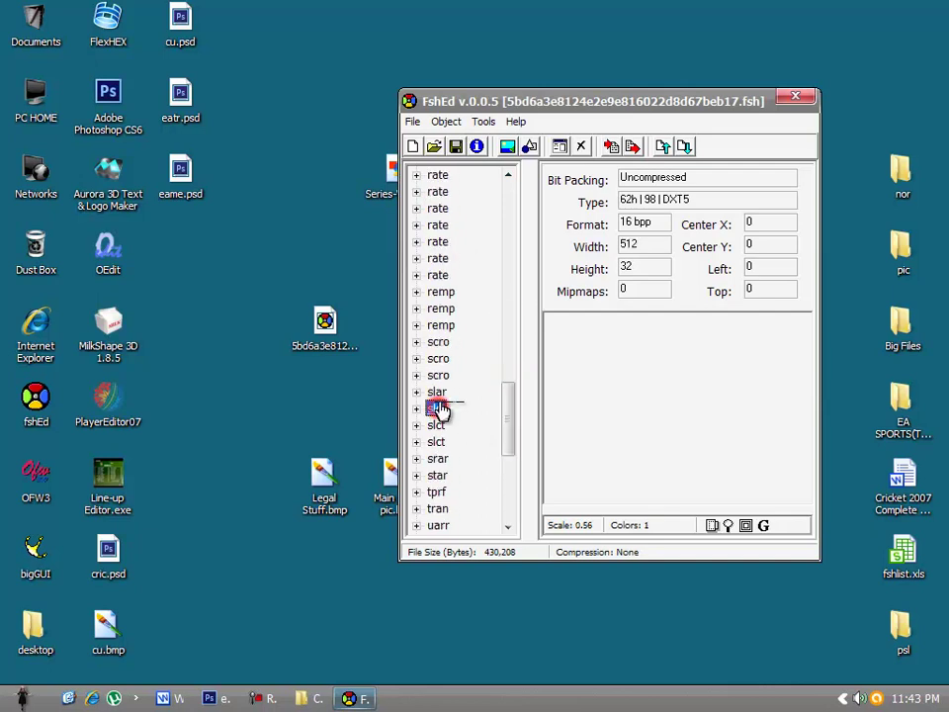
{"action": "left_click", "coordinate": [728, 525]}
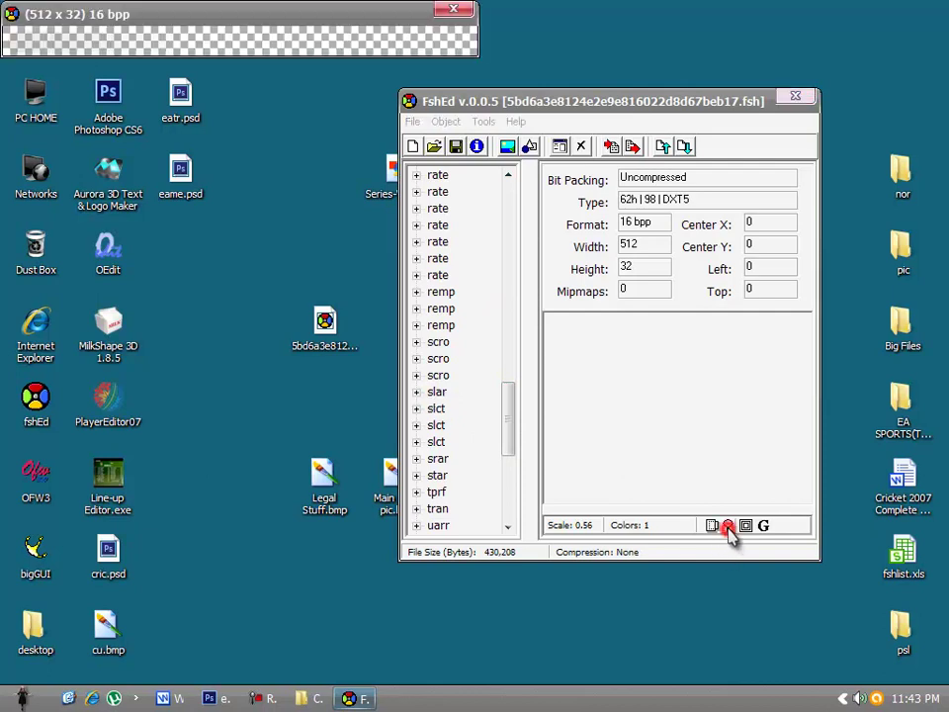
{"action": "left_click", "coordinate": [457, 9]}
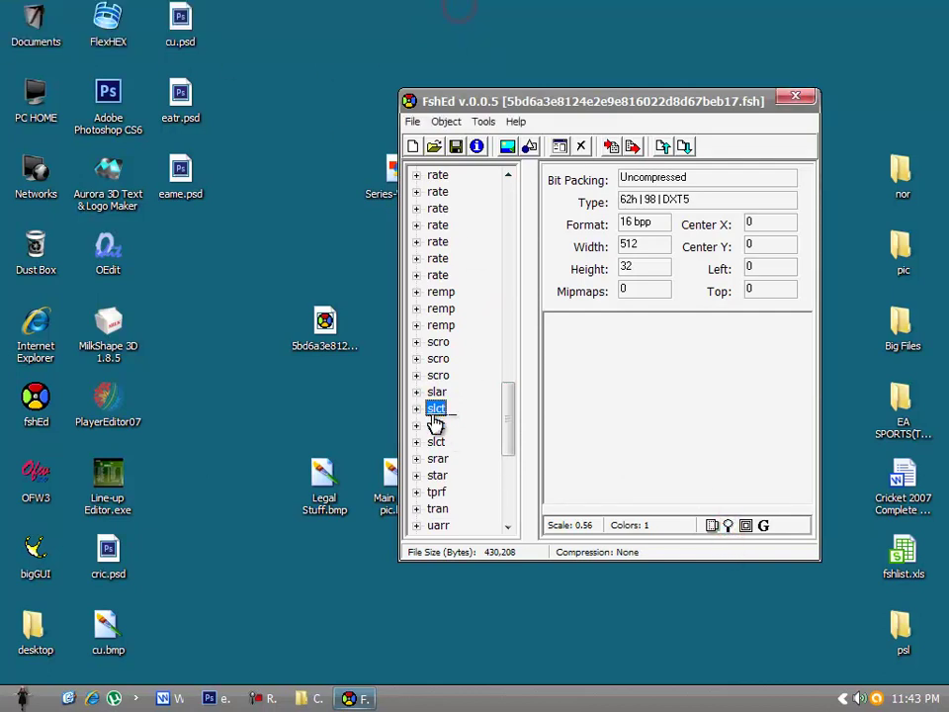
{"action": "left_click", "coordinate": [436, 425]}
{"action": "left_click", "coordinate": [728, 525]}
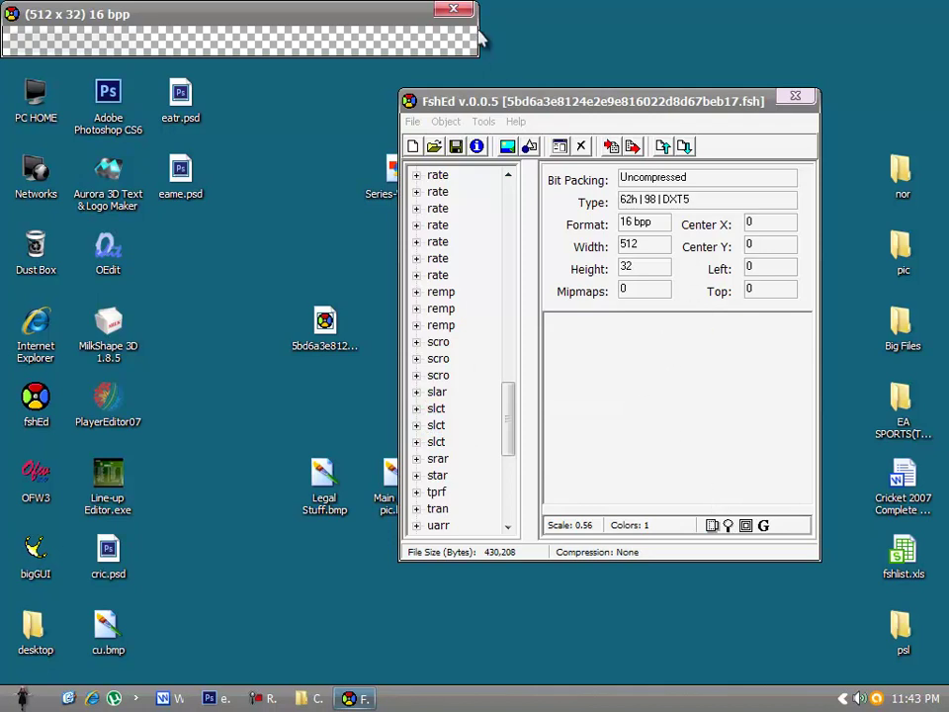
{"action": "left_click", "coordinate": [453, 9]}
{"action": "left_click", "coordinate": [454, 408]}
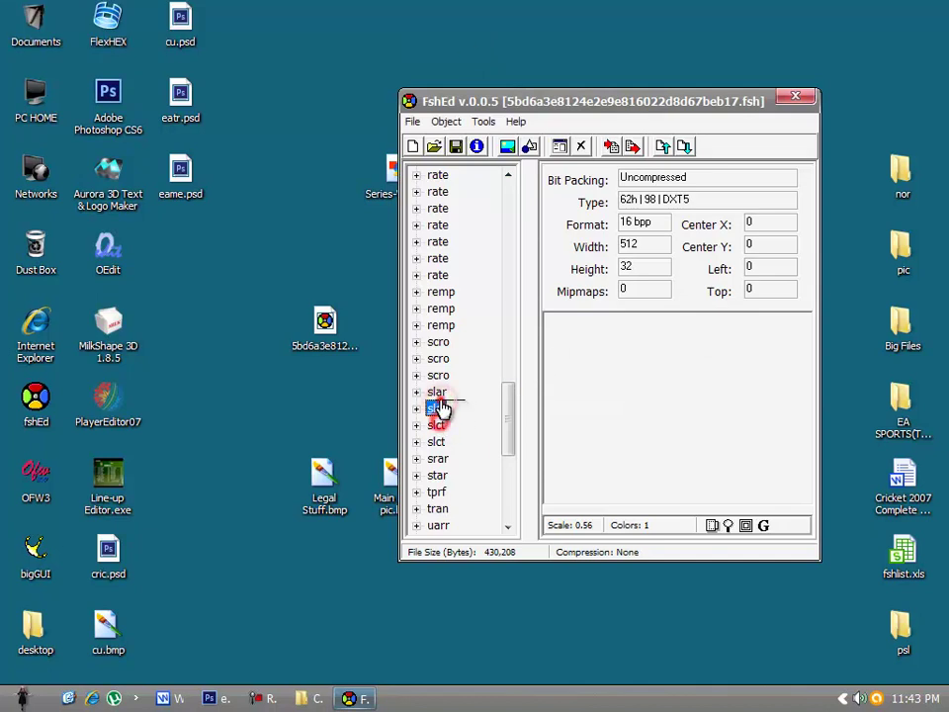
{"action": "left_click", "coordinate": [440, 427]}
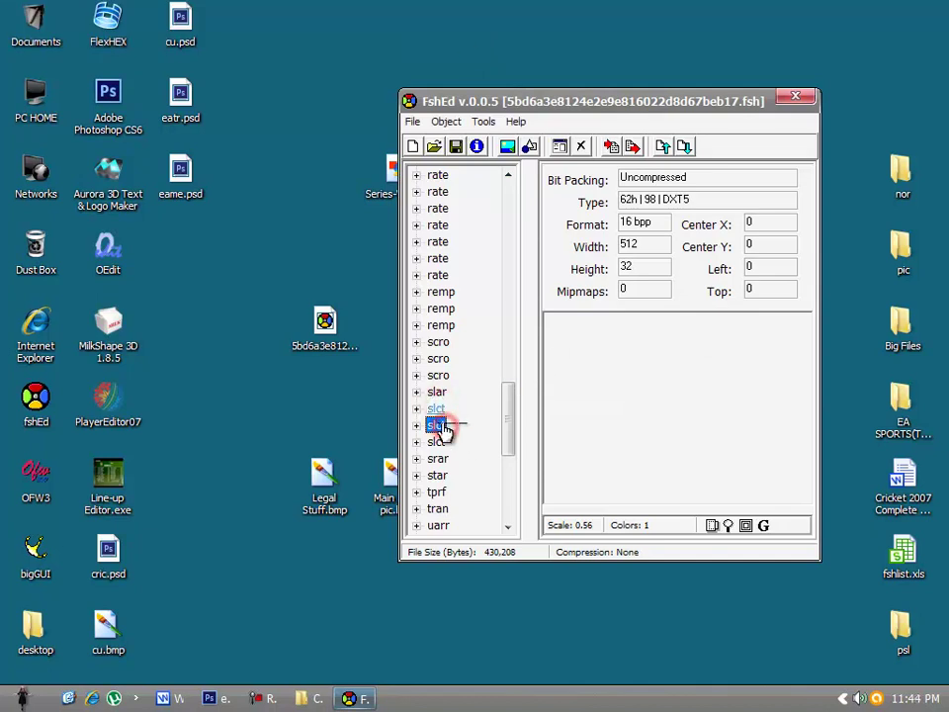
{"action": "left_click", "coordinate": [727, 525]}
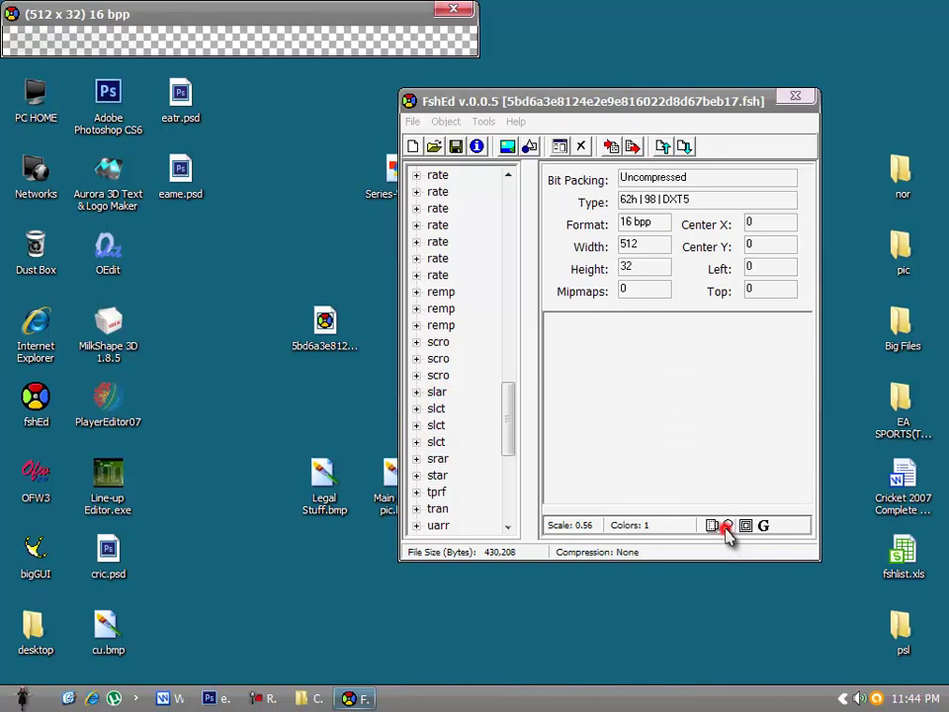
{"action": "left_click", "coordinate": [464, 12]}
{"action": "left_click", "coordinate": [435, 445]}
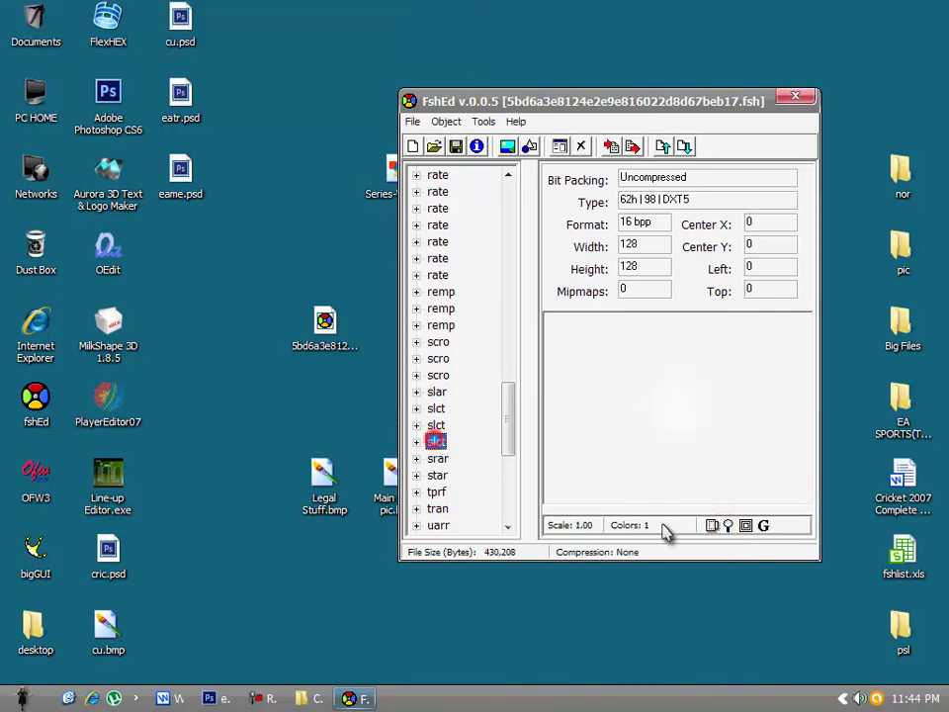
{"action": "left_click", "coordinate": [728, 525]}
{"action": "left_click", "coordinate": [104, 14]}
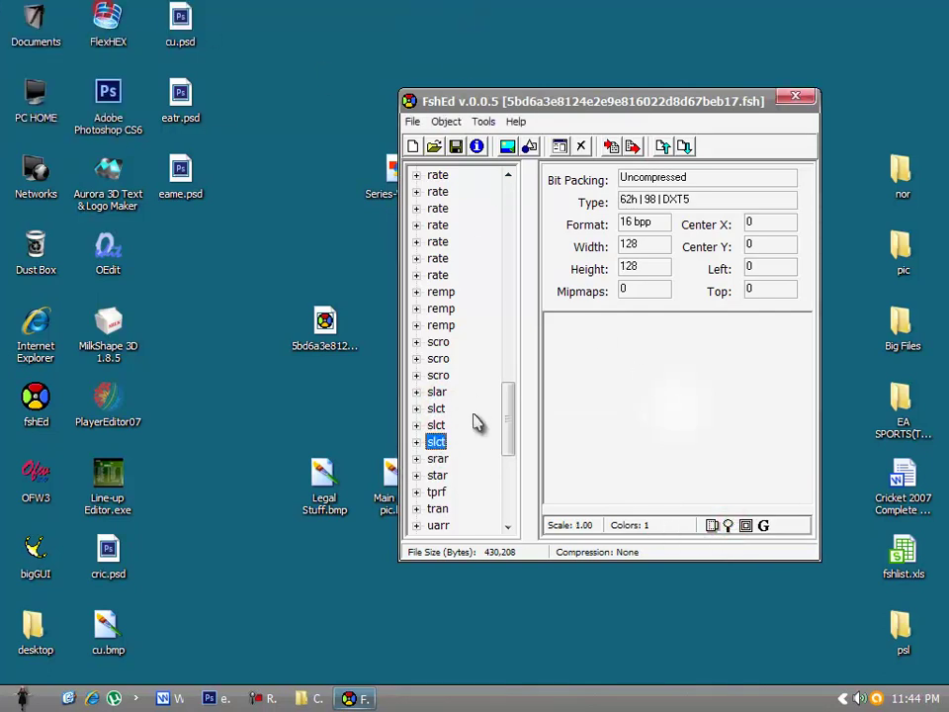
- Open slct.psd from the main menu temp folder in Photoshop
{"action": "left_click", "coordinate": [436, 411]}
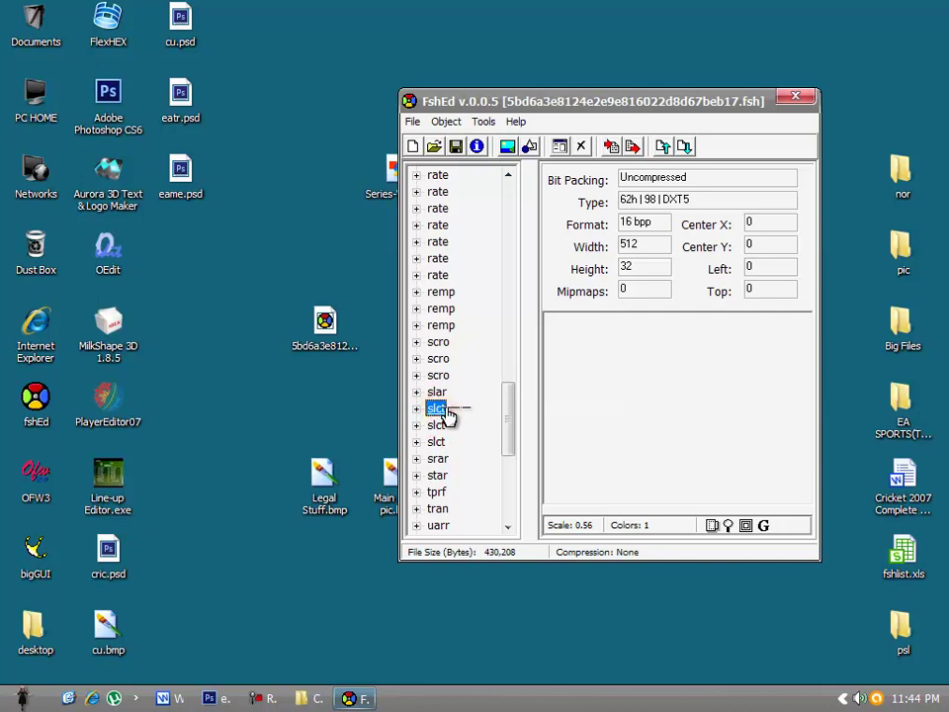
{"action": "left_click_drag", "start_coordinate": [668, 99], "coordinate": [366, 91]}
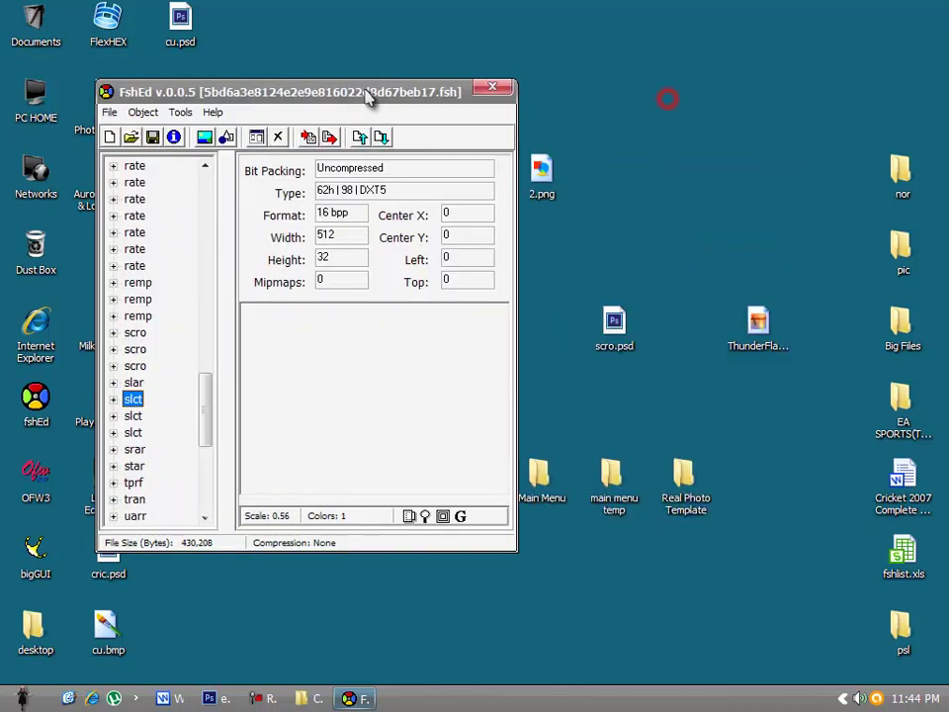
{"action": "double_click", "coordinate": [614, 499]}
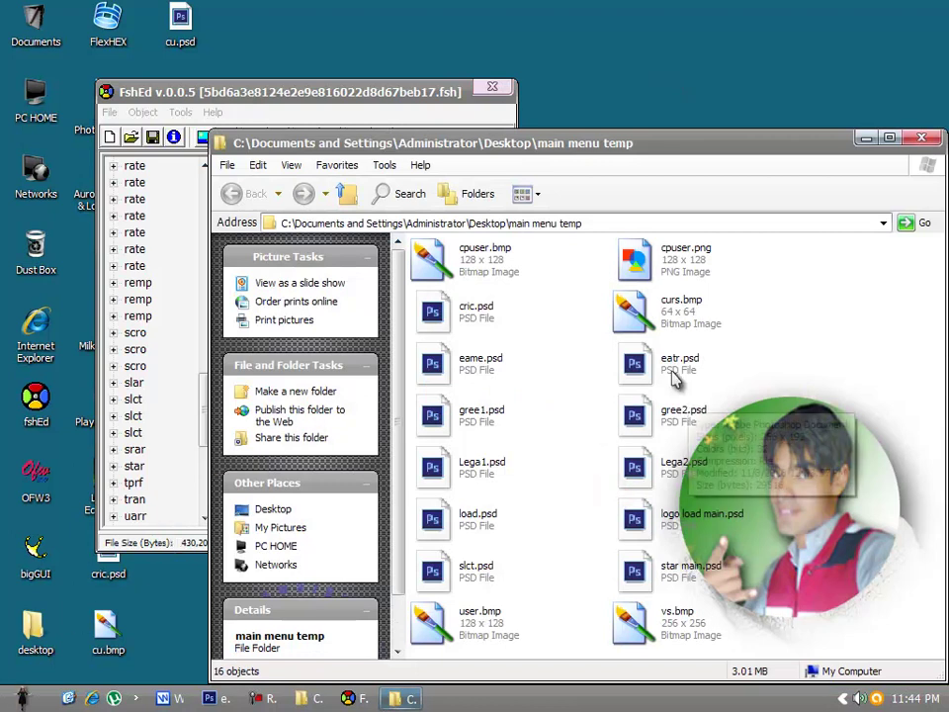
{"action": "left_click_drag", "start_coordinate": [477, 581], "coordinate": [597, 74]}
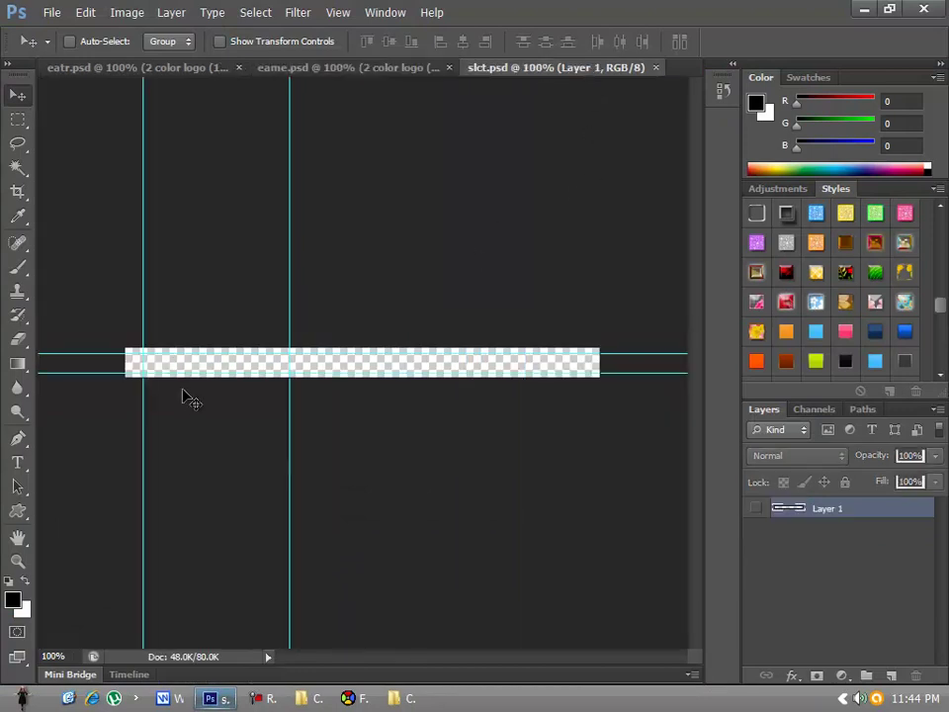
- Draw a black rectangle shape of about 159 × 22 px filling the area between the guides in slct.psd
{"action": "key", "text": "ctrl+plus"}
{"action": "key", "text": "ctrl+plus"}
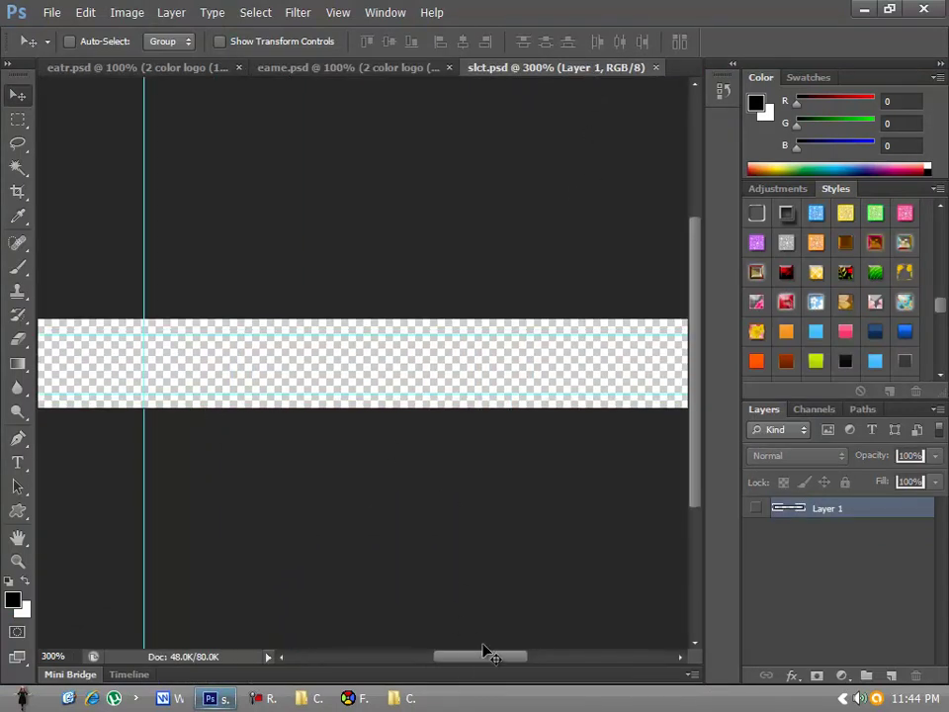
{"action": "left_click_drag", "start_coordinate": [483, 655], "coordinate": [417, 655]}
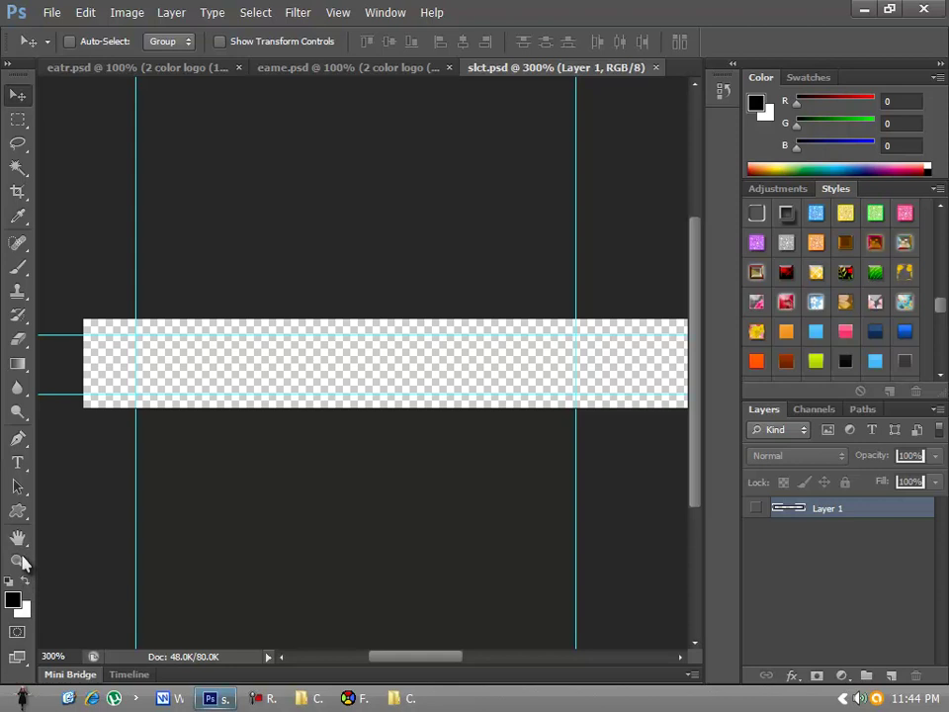
{"action": "left_click", "coordinate": [19, 509]}
{"action": "left_click", "coordinate": [50, 510]}
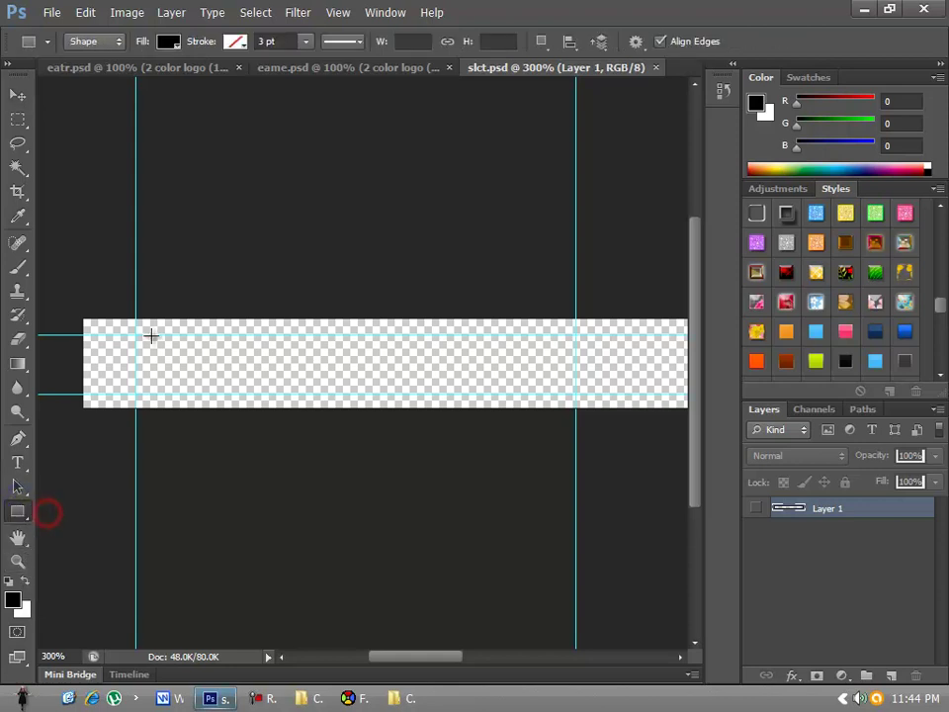
{"action": "left_click_drag", "start_coordinate": [134, 336], "coordinate": [575, 392]}
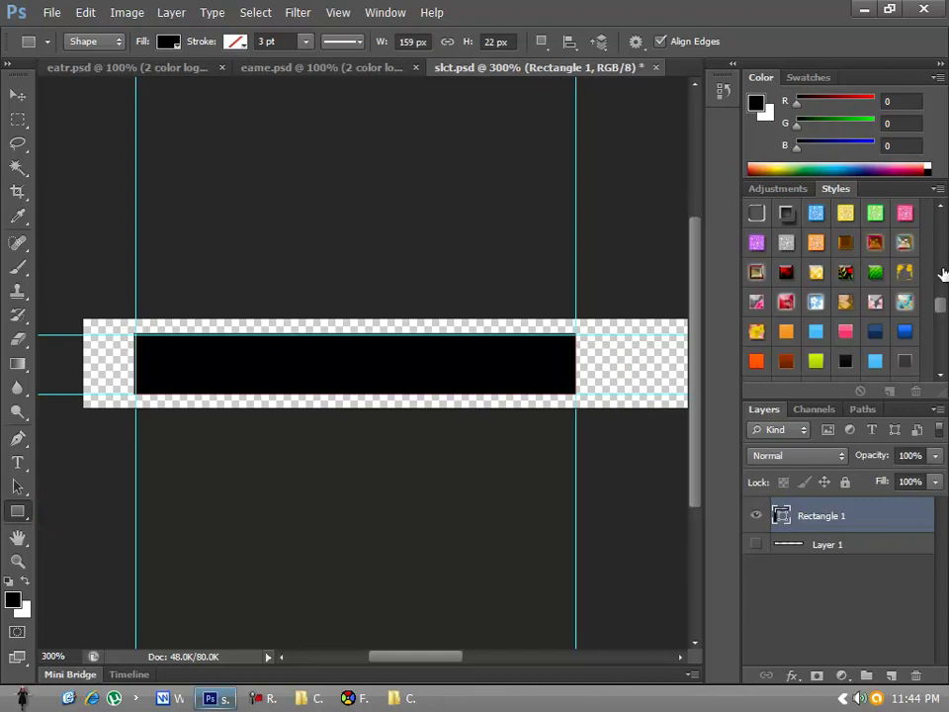
- Apply the red outlined frame style preset to the rectangle
{"action": "scroll", "coordinate": [942, 307], "scroll_direction": "down", "scroll_amount": 3}
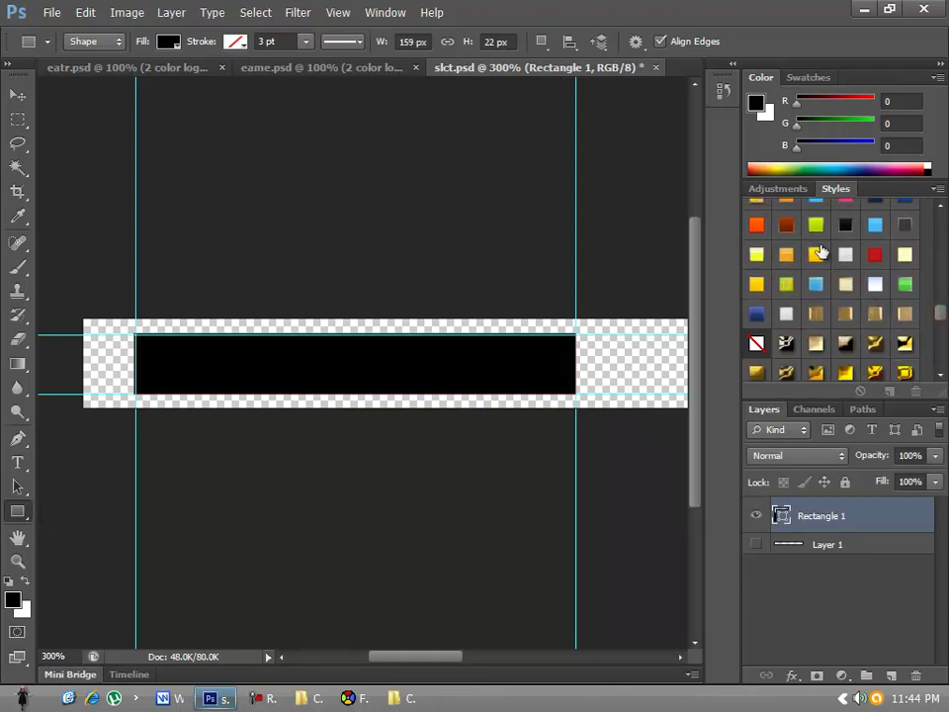
{"action": "left_click_drag", "start_coordinate": [939, 314], "coordinate": [942, 365]}
{"action": "scroll", "coordinate": [922, 337], "scroll_direction": "up", "scroll_amount": 6}
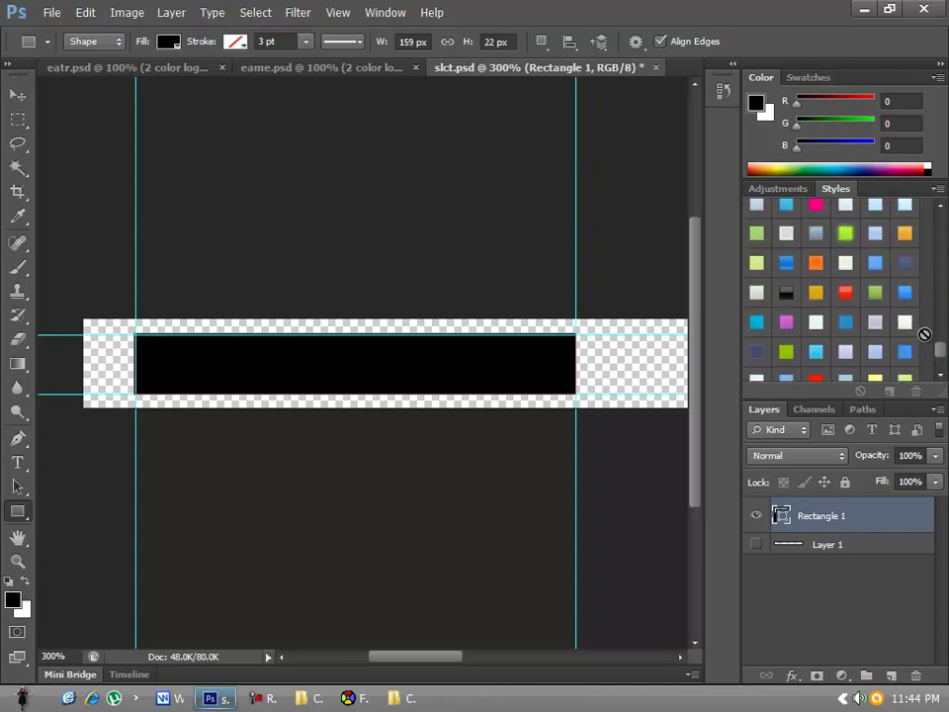
{"action": "scroll", "coordinate": [925, 333], "scroll_direction": "up", "scroll_amount": 6}
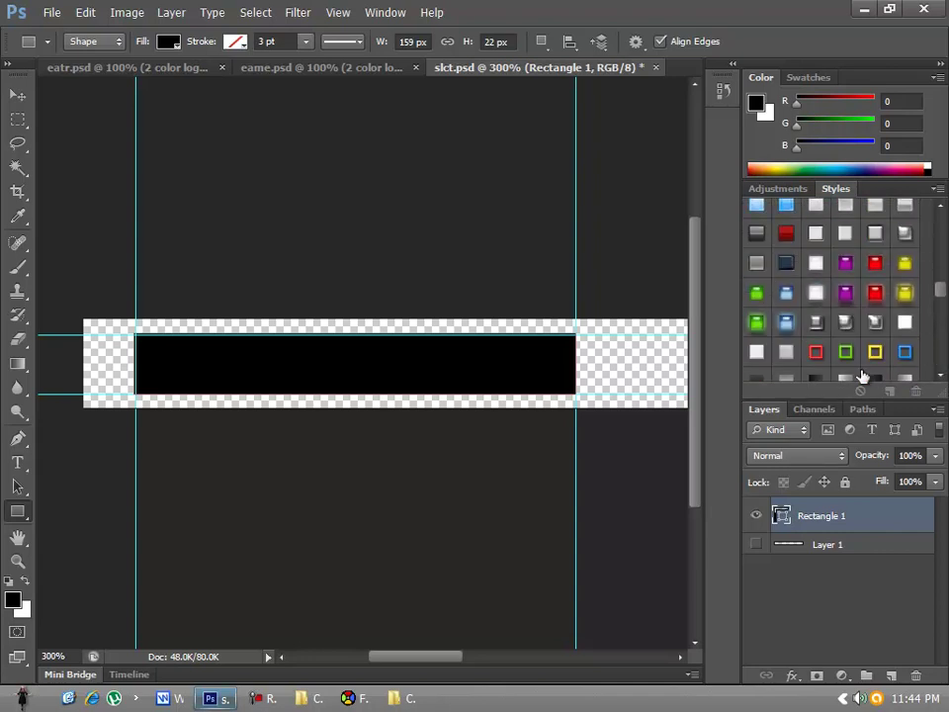
{"action": "left_click", "coordinate": [845, 354]}
{"action": "left_click", "coordinate": [817, 353]}
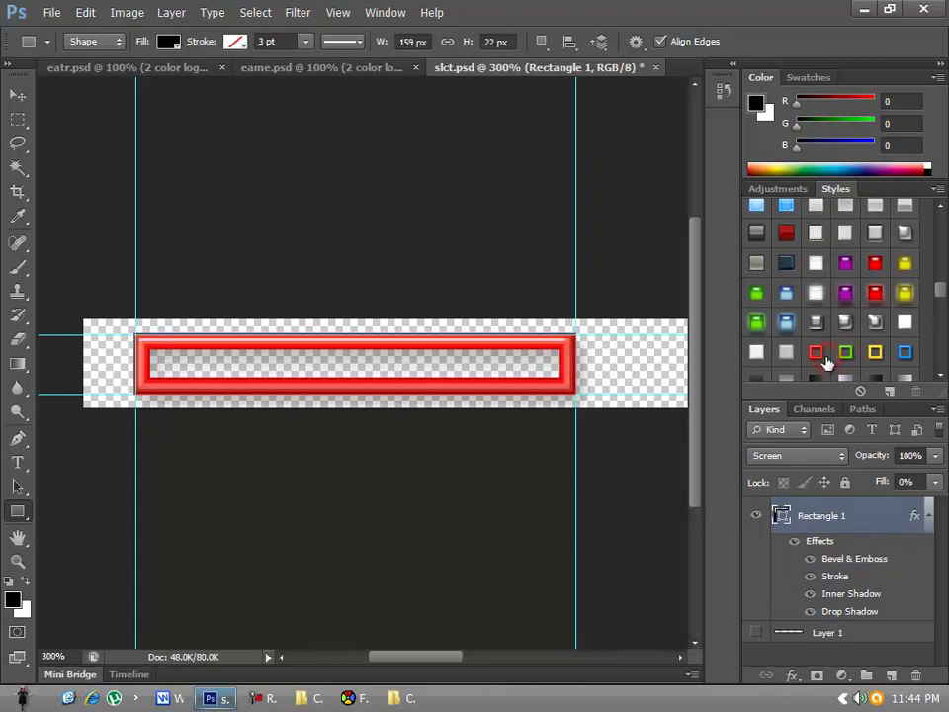
- Reduce the stroke size in the rectangle's layer style to give a thin red outline
{"action": "double_click", "coordinate": [897, 521]}
{"action": "left_click", "coordinate": [363, 394]}
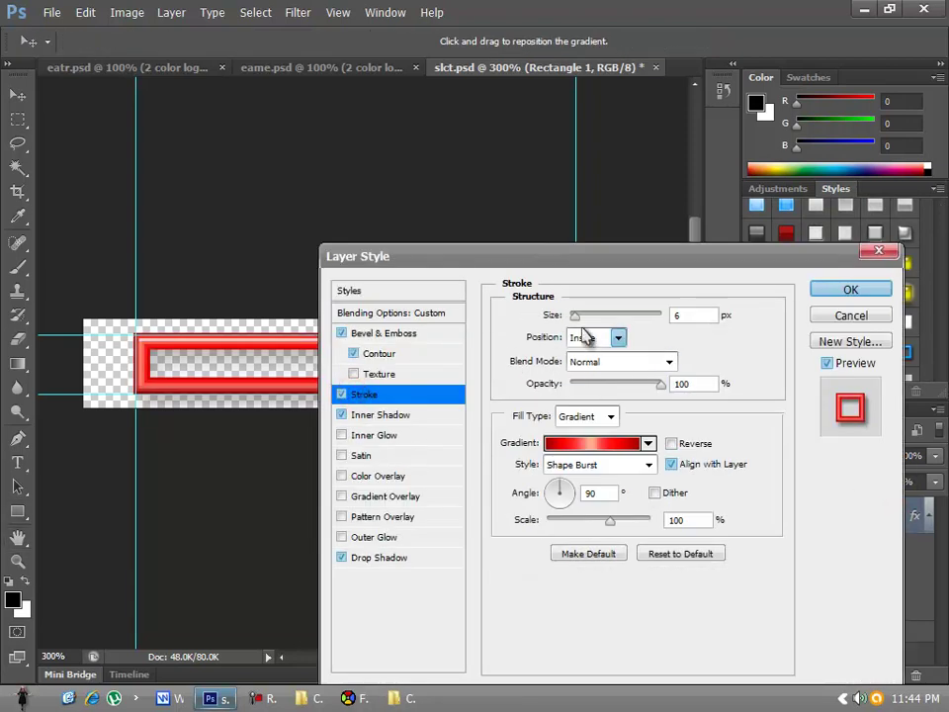
{"action": "left_click_drag", "start_coordinate": [578, 322], "coordinate": [576, 314]}
{"action": "left_click", "coordinate": [848, 290]}
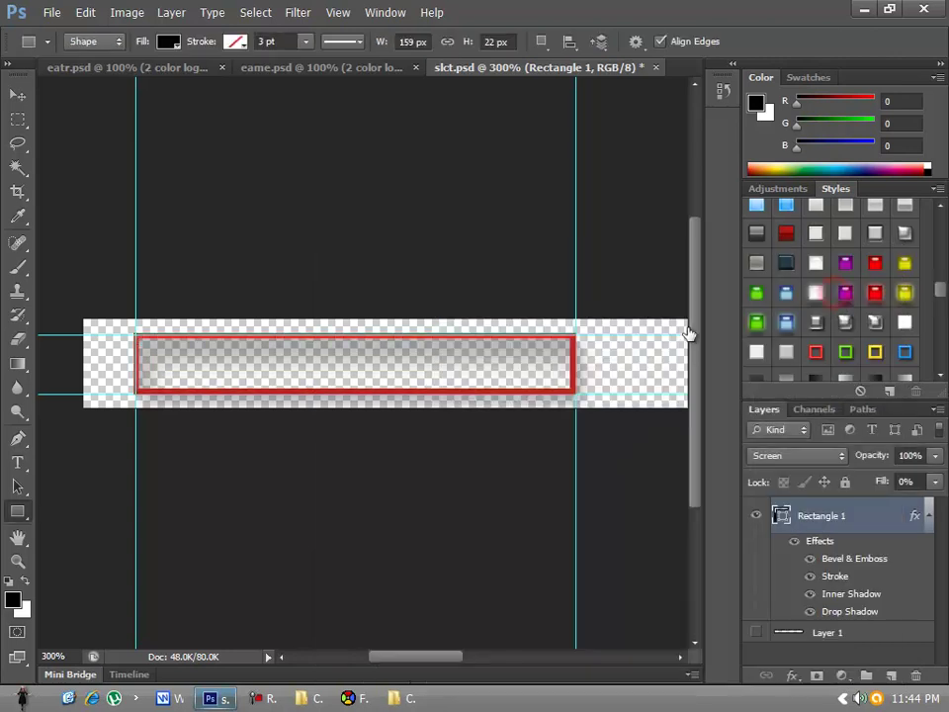
{"action": "left_click", "coordinate": [18, 94]}
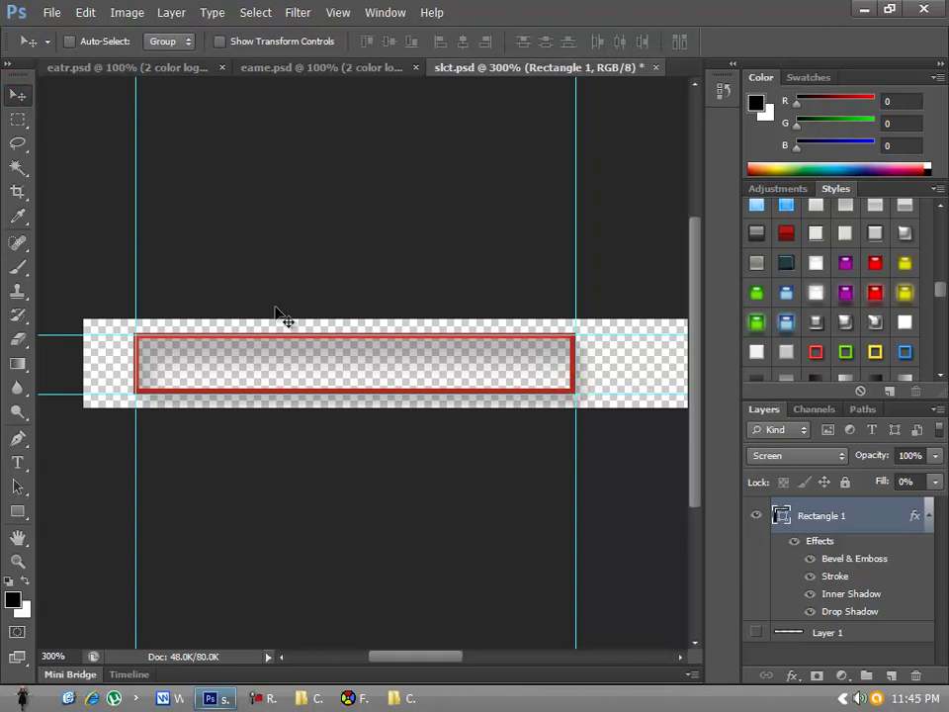
- Save the document as slct.psd on the Desktop, accepting the format options
{"action": "left_click", "coordinate": [46, 12]}
{"action": "left_click", "coordinate": [119, 213]}
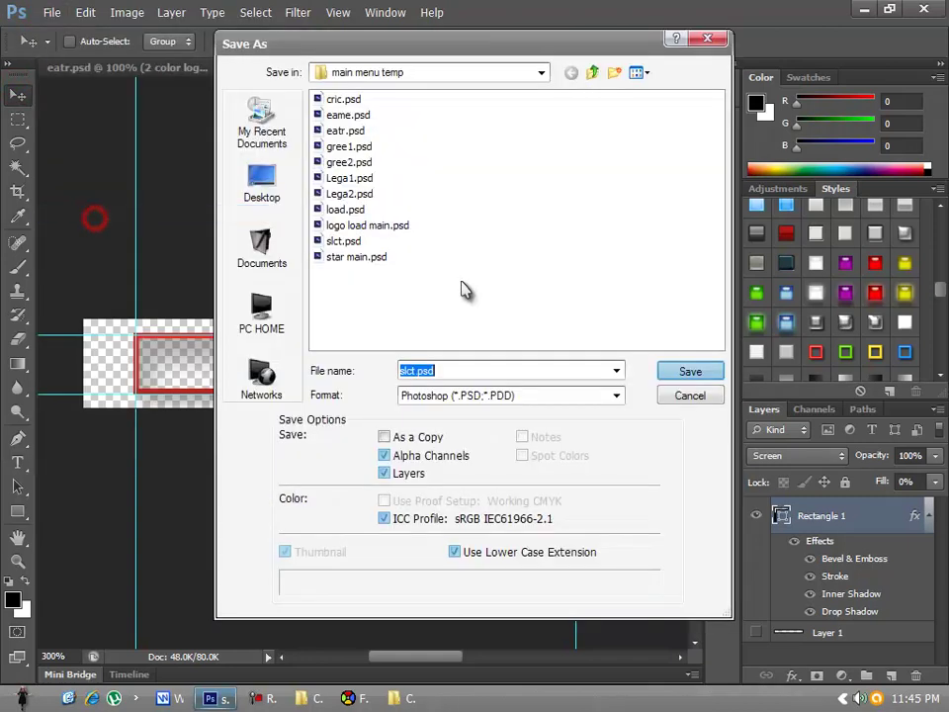
{"action": "left_click", "coordinate": [281, 194]}
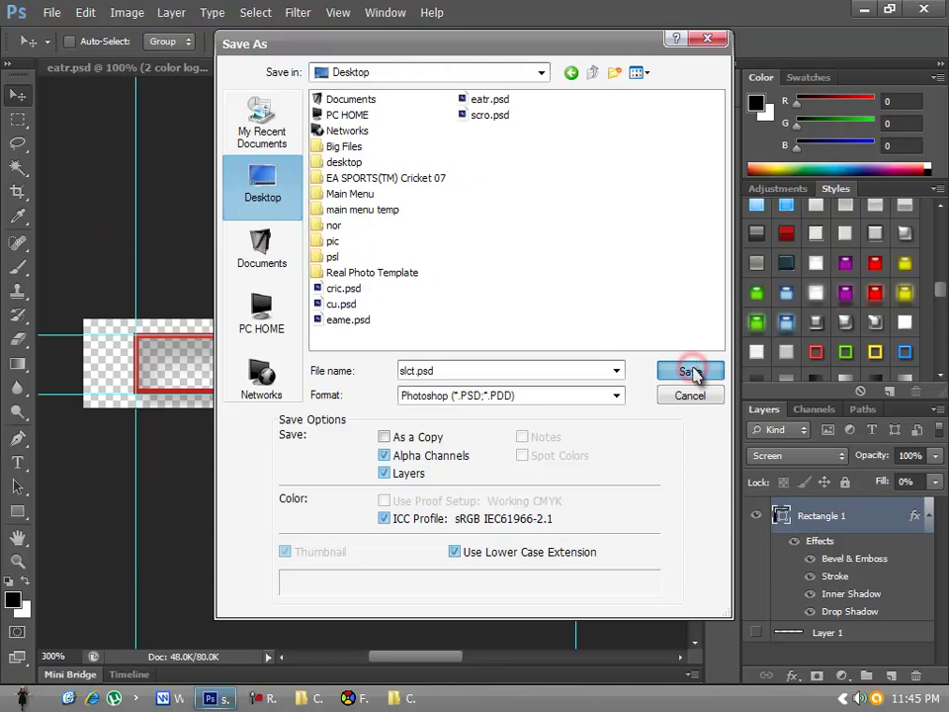
{"action": "left_click", "coordinate": [690, 371]}
{"action": "left_click", "coordinate": [682, 212]}
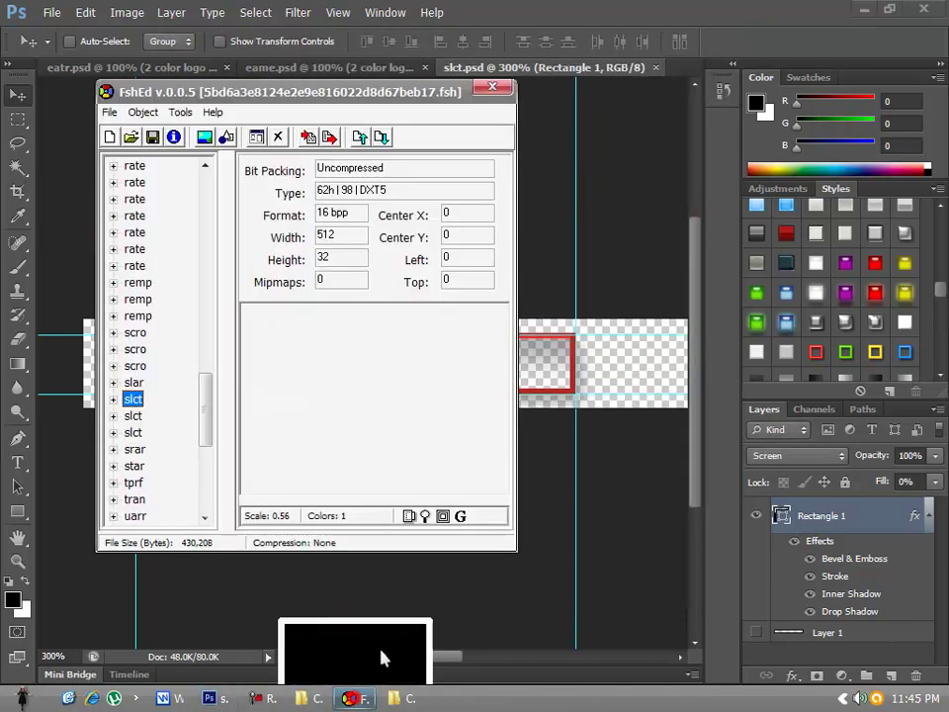
- In FshEd, import slct.psd from the Desktop into the first slct entry and check it in the full-size preview
{"action": "left_click", "coordinate": [381, 657]}
{"action": "left_click_drag", "start_coordinate": [363, 48], "coordinate": [570, 143]}
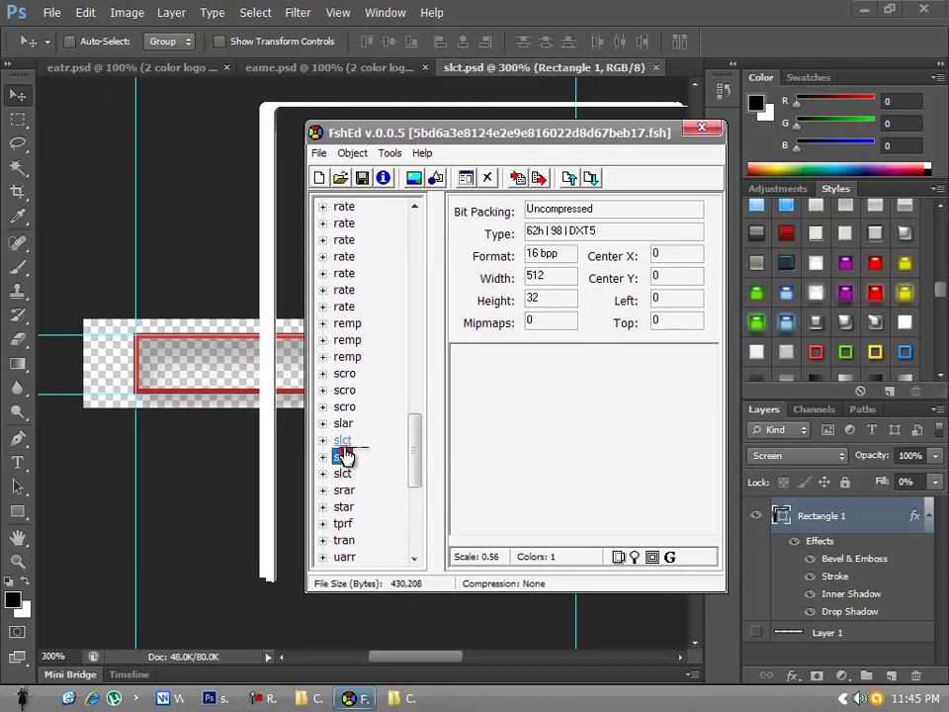
{"action": "left_click", "coordinate": [390, 154]}
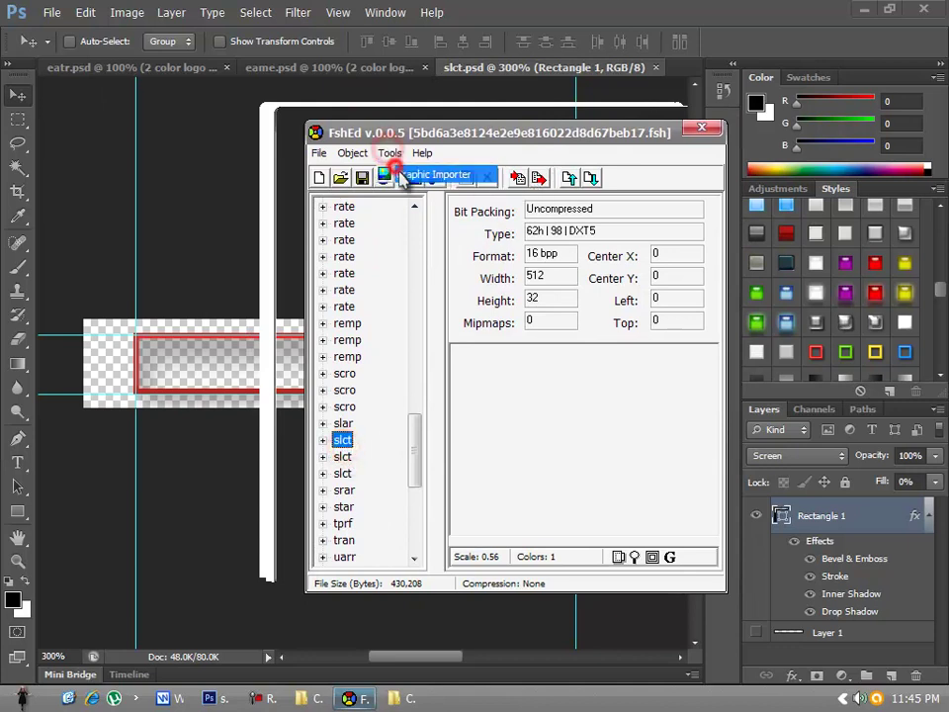
{"action": "left_click", "coordinate": [425, 174]}
{"action": "left_click", "coordinate": [492, 524]}
{"action": "left_click", "coordinate": [549, 465]}
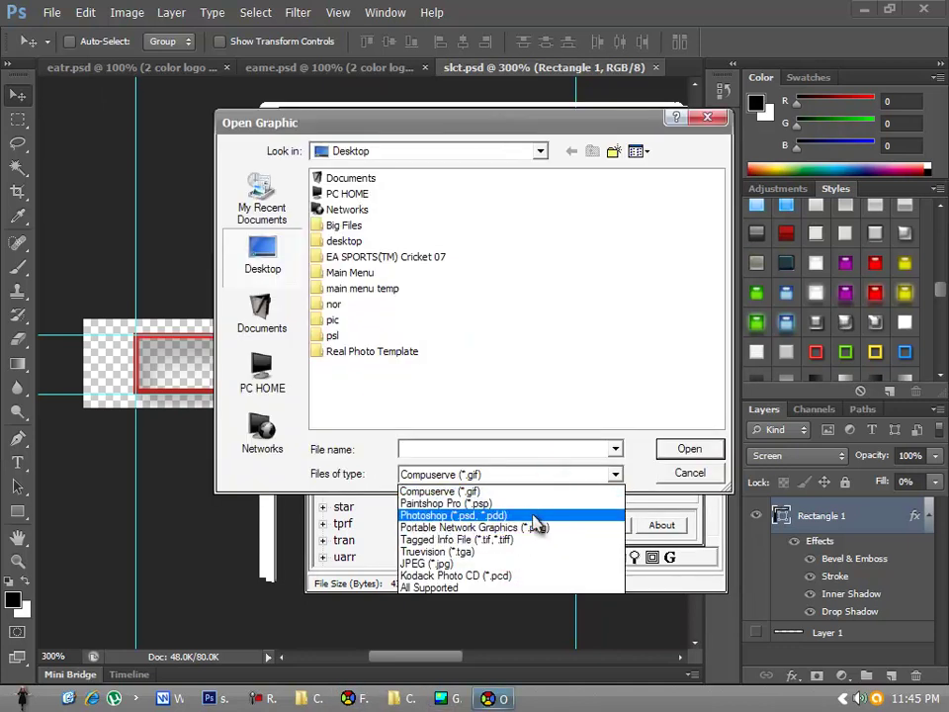
{"action": "left_click", "coordinate": [531, 515]}
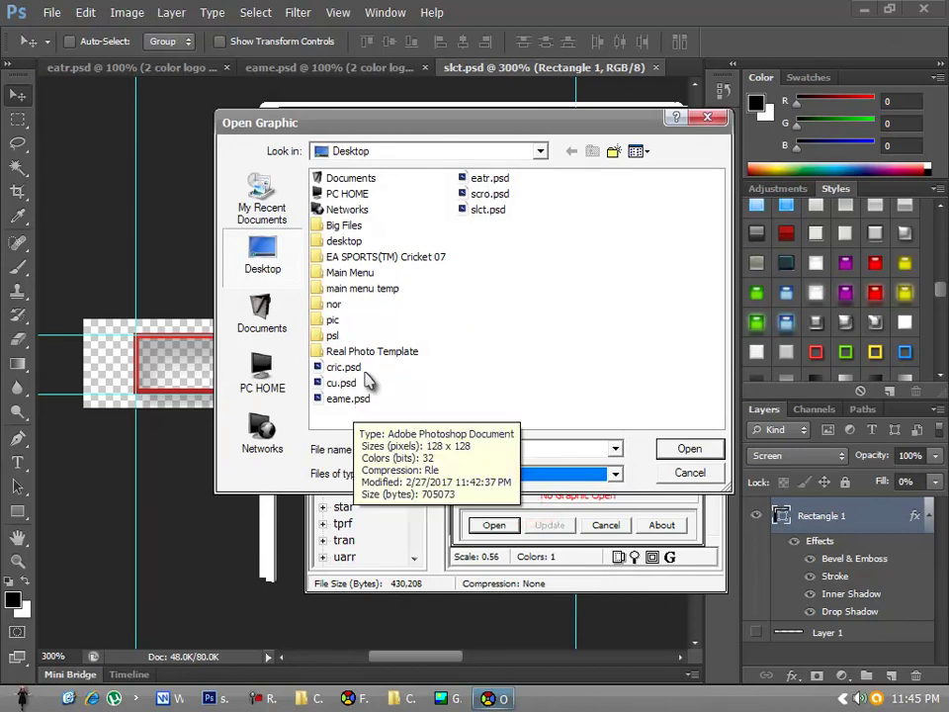
{"action": "left_click", "coordinate": [489, 209]}
{"action": "left_click", "coordinate": [689, 450]}
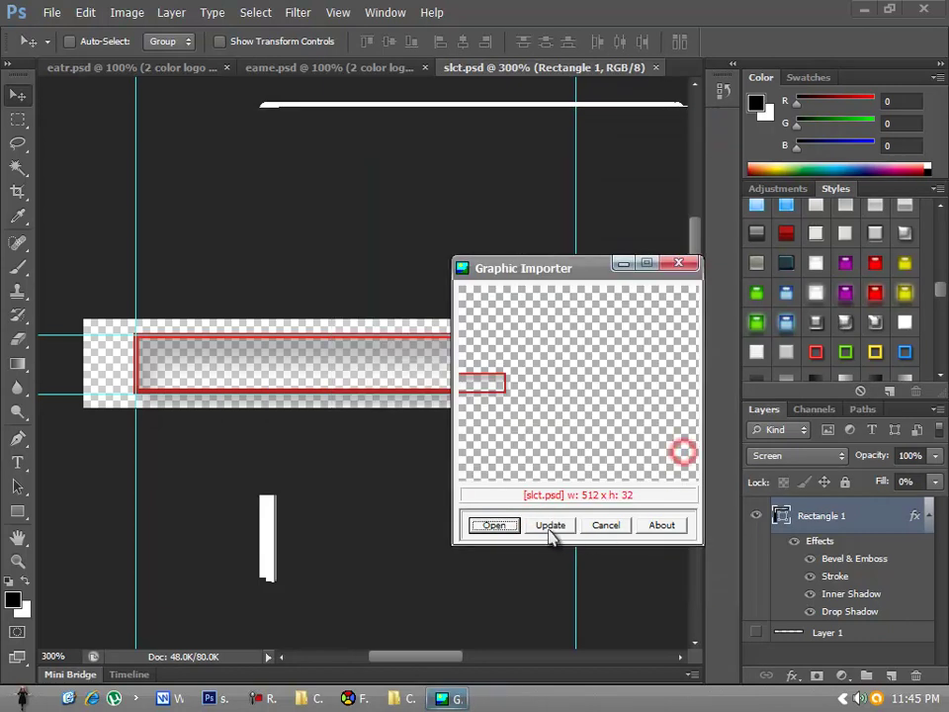
{"action": "left_click", "coordinate": [546, 526]}
{"action": "left_click", "coordinate": [636, 557]}
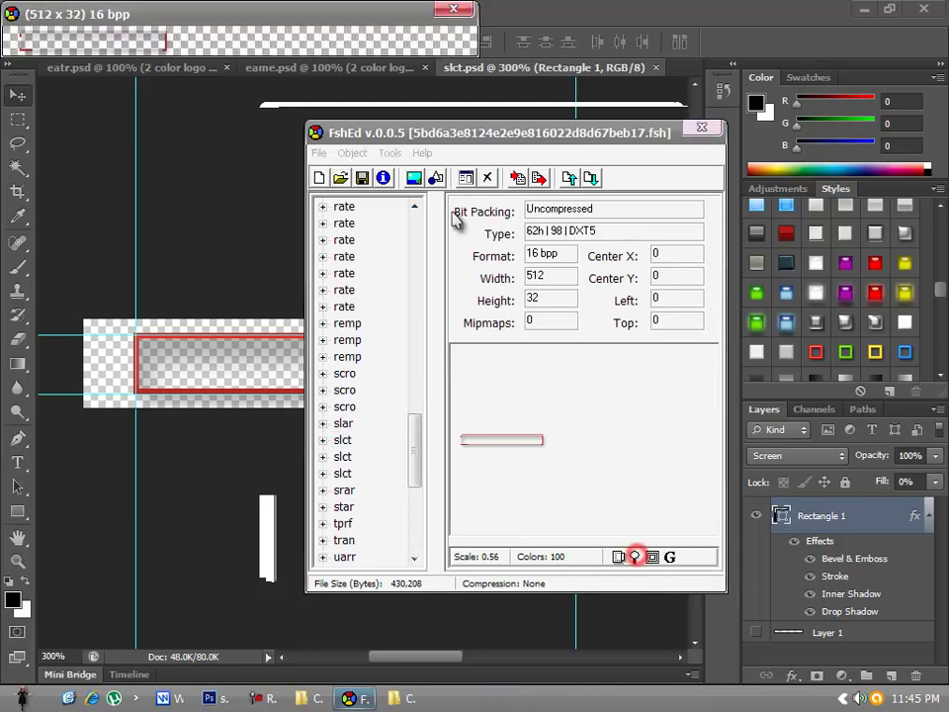
{"action": "left_click", "coordinate": [462, 12]}
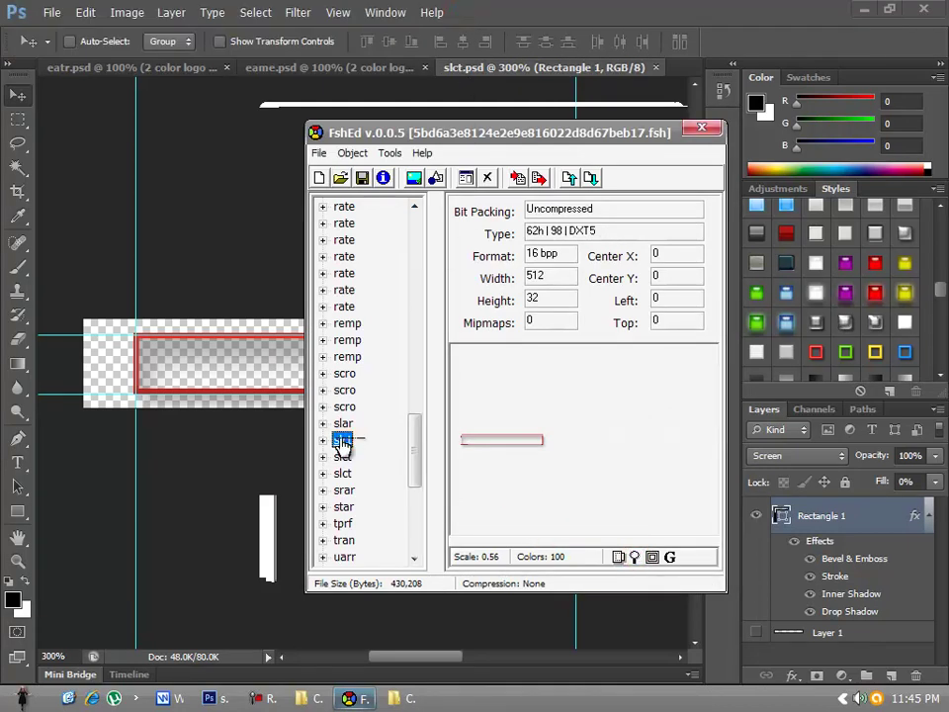
- Check the other slct entries and move the second one up one place in the object list
{"action": "left_click", "coordinate": [341, 456]}
{"action": "left_click", "coordinate": [341, 473]}
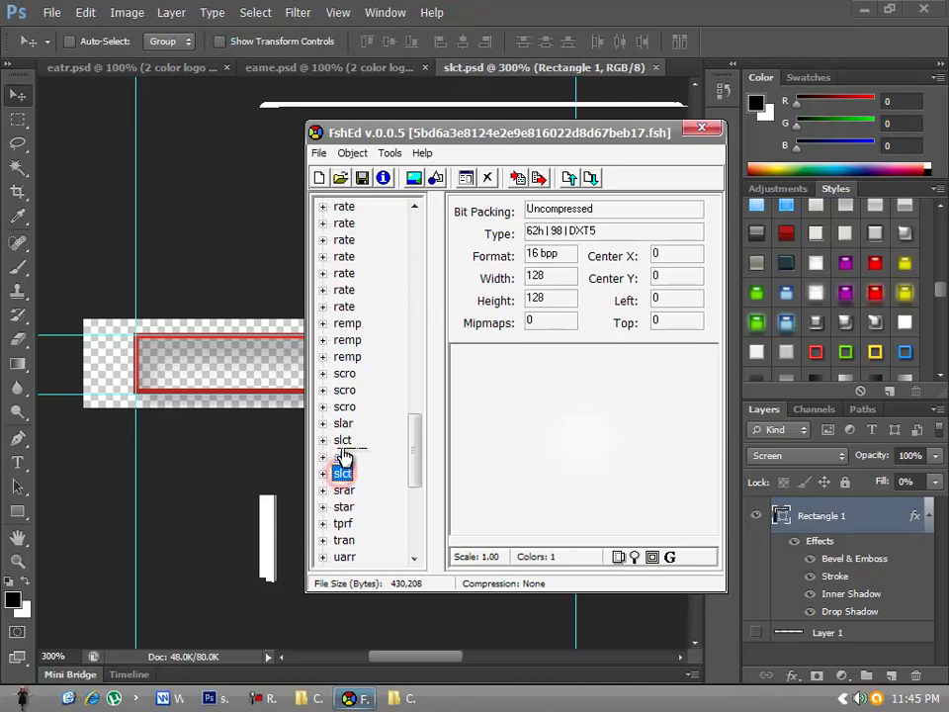
{"action": "left_click", "coordinate": [342, 458]}
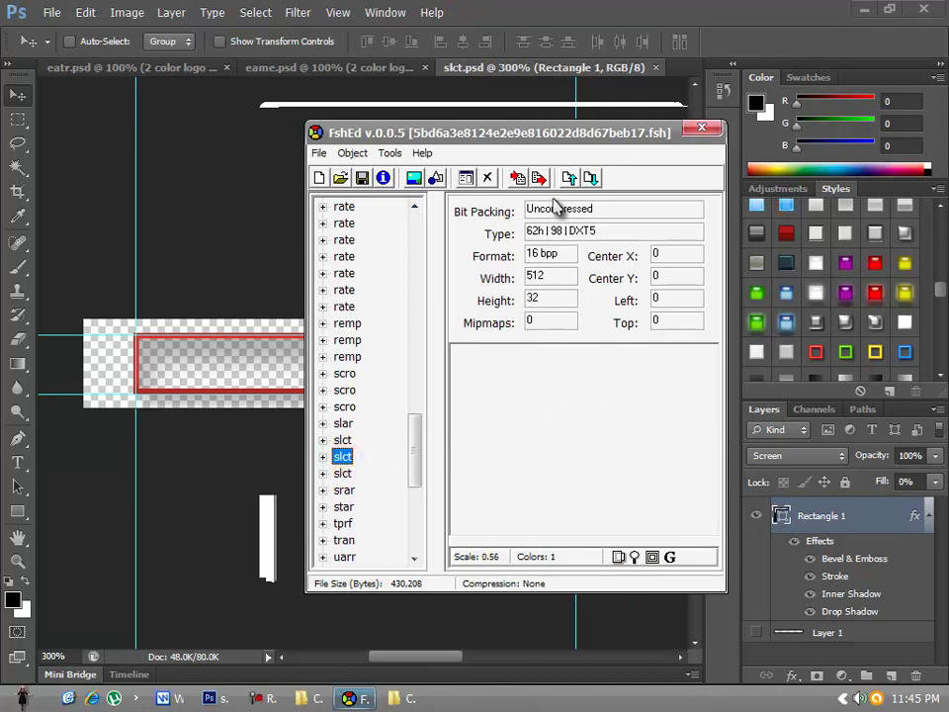
{"action": "left_click", "coordinate": [413, 178]}
- Import slct.psd from the Desktop into the moved slct entry and return it to second place among the slct entries
{"action": "left_click", "coordinate": [389, 153]}
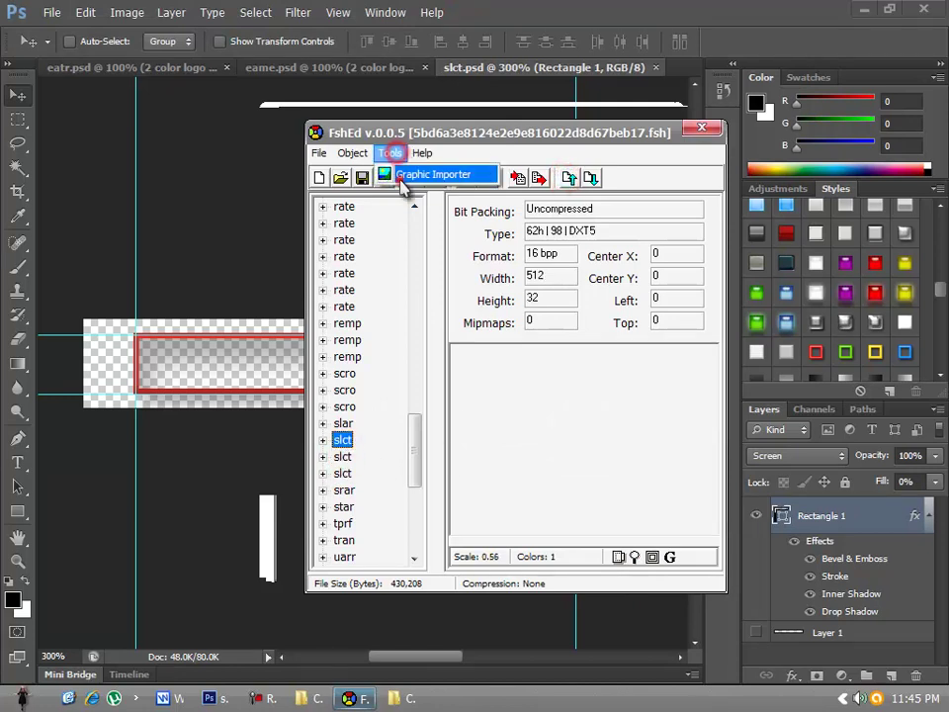
{"action": "left_click", "coordinate": [407, 175]}
{"action": "left_click", "coordinate": [494, 525]}
{"action": "left_click", "coordinate": [562, 475]}
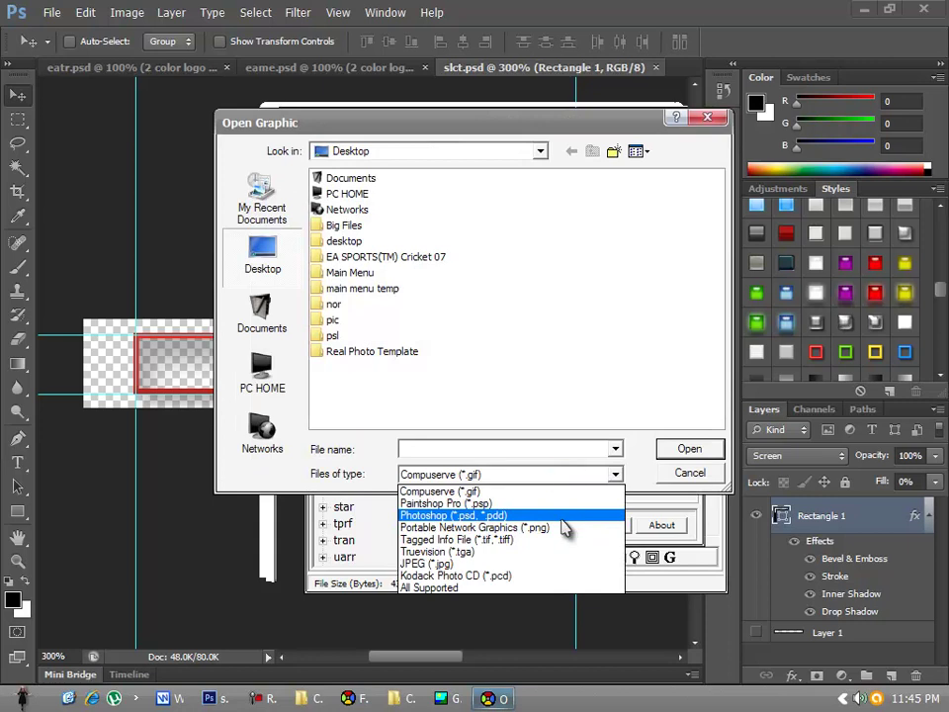
{"action": "left_click", "coordinate": [562, 516]}
{"action": "left_click", "coordinate": [489, 210]}
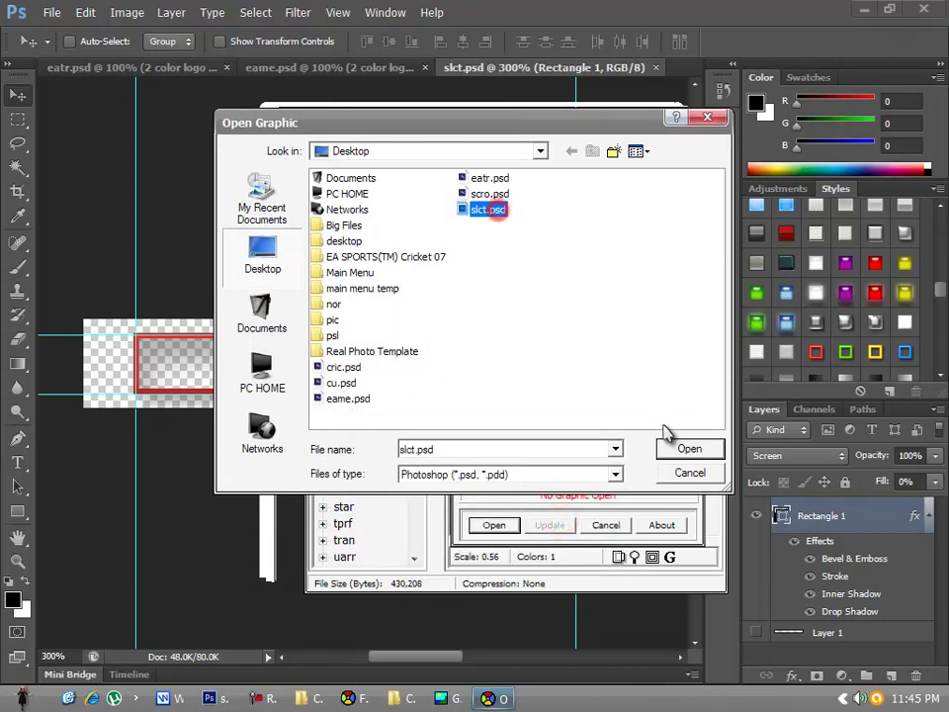
{"action": "left_click", "coordinate": [689, 449]}
{"action": "left_click", "coordinate": [563, 524]}
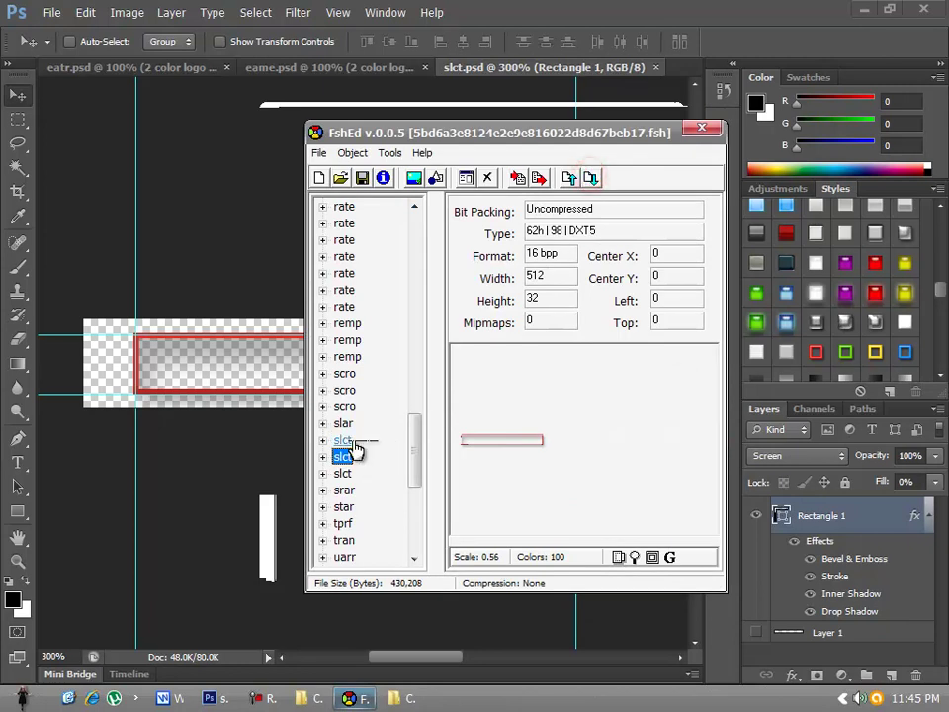
{"action": "left_click_drag", "start_coordinate": [348, 442], "coordinate": [353, 455]}
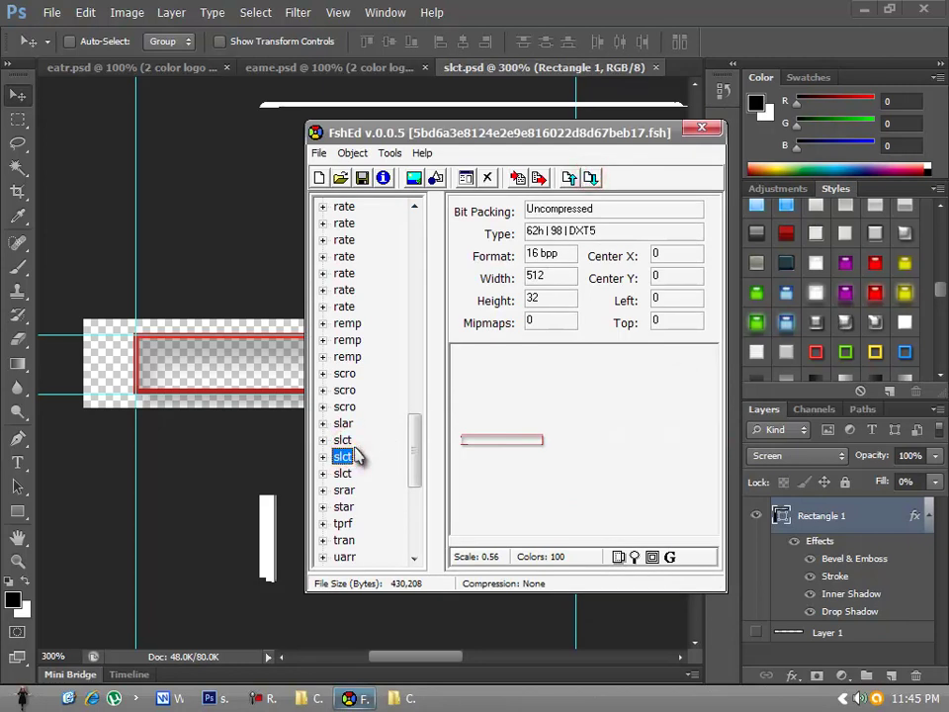
- Examine the uarr and user graphics, viewing user at full size, and minimise Photoshop to reveal the template folder
{"action": "left_click_drag", "start_coordinate": [413, 442], "coordinate": [414, 483]}
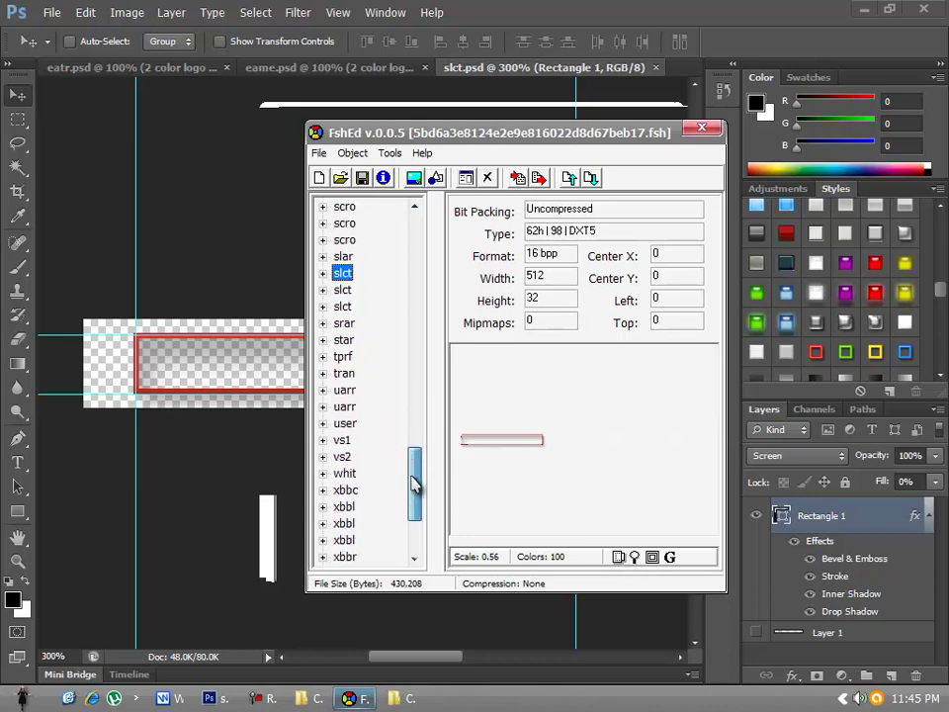
{"action": "left_click", "coordinate": [352, 391]}
{"action": "left_click", "coordinate": [356, 406]}
{"action": "left_click", "coordinate": [352, 423]}
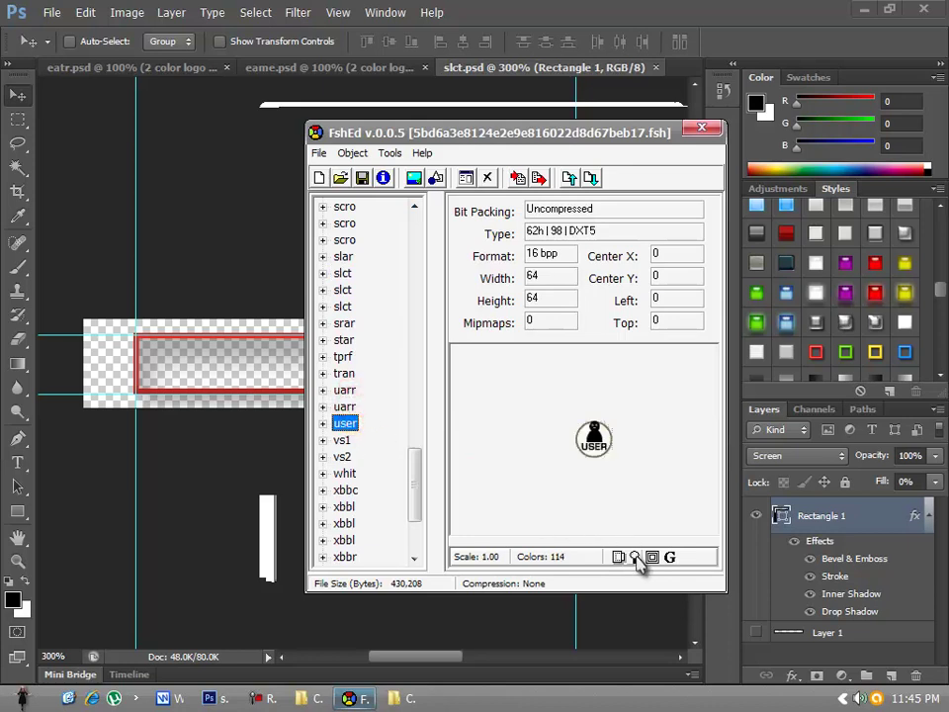
{"action": "left_click", "coordinate": [636, 557]}
{"action": "left_click", "coordinate": [85, 8]}
{"action": "left_click", "coordinate": [864, 10]}
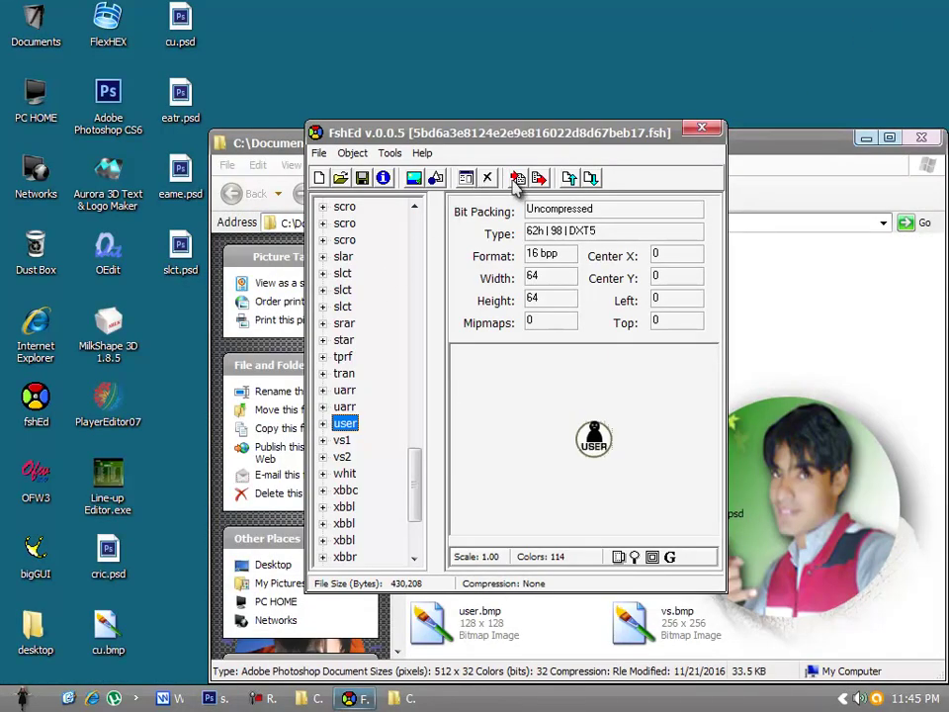
- Try to open the user object's properties to replace its graphic, and reselect the user entry
{"action": "left_click", "coordinate": [516, 180]}
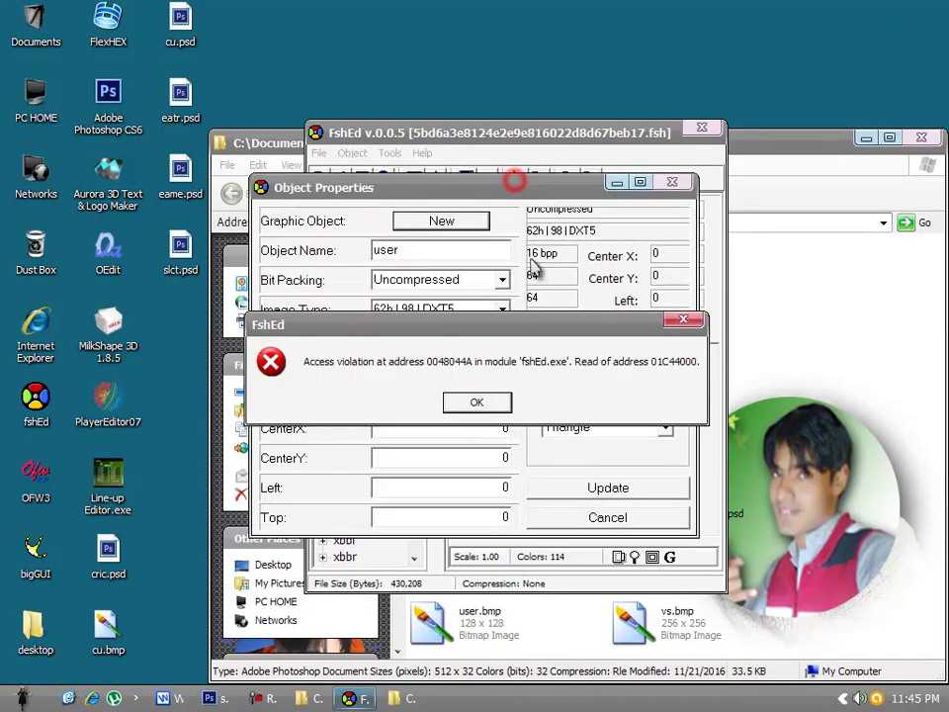
{"action": "left_click", "coordinate": [493, 401]}
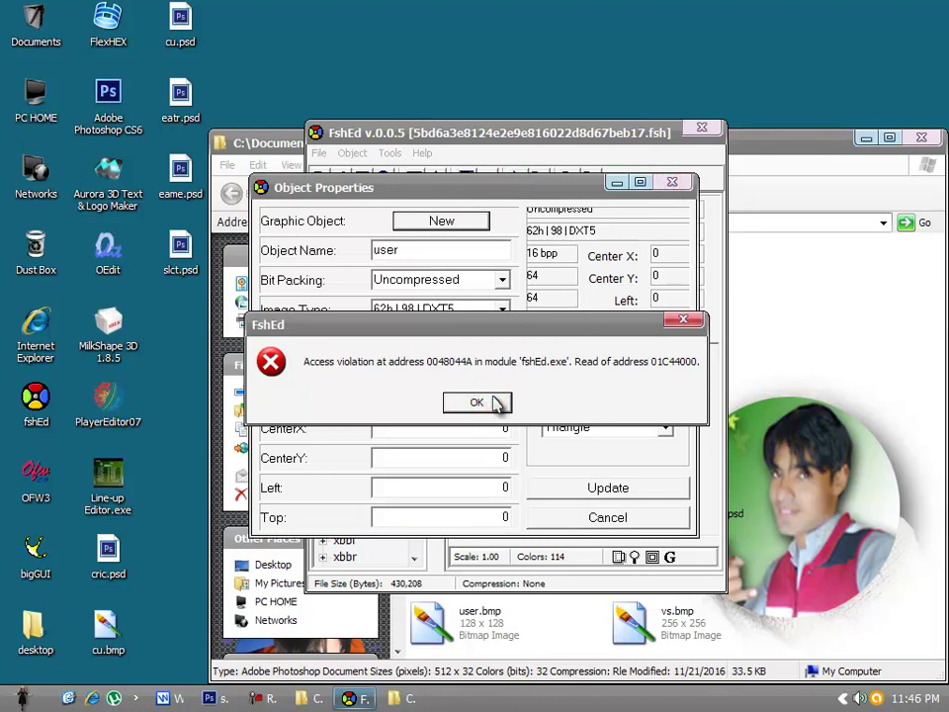
{"action": "left_click", "coordinate": [308, 443]}
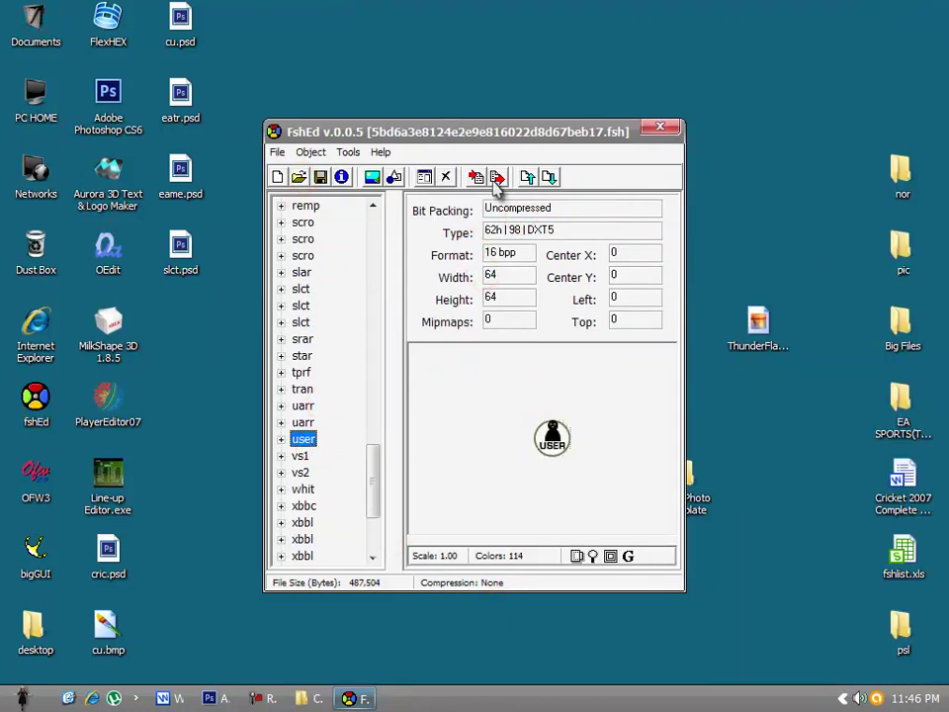
- Import user.png from the main menu temp folder into the user entry and save the FSH file
{"action": "left_click", "coordinate": [350, 153]}
{"action": "left_click", "coordinate": [364, 174]}
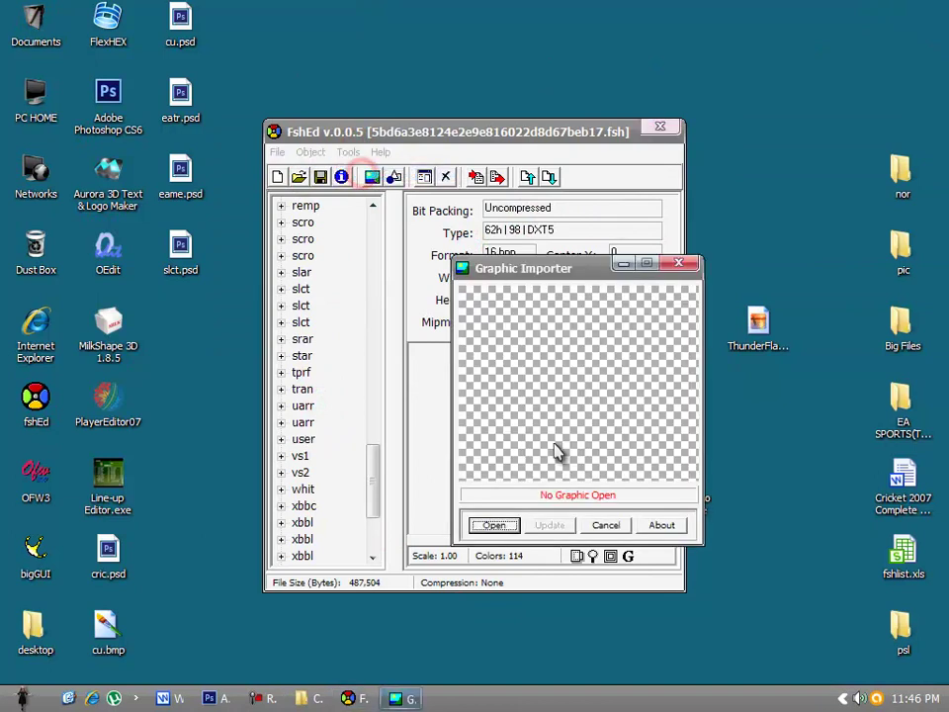
{"action": "left_click", "coordinate": [494, 525]}
{"action": "left_click", "coordinate": [546, 475]}
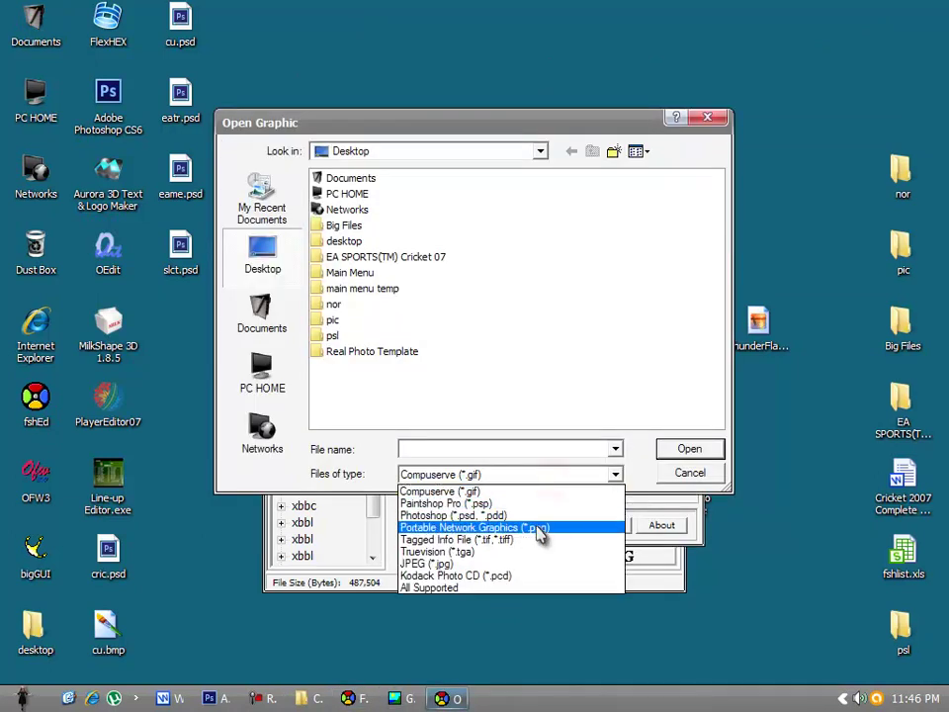
{"action": "left_click", "coordinate": [545, 529]}
{"action": "double_click", "coordinate": [376, 289]}
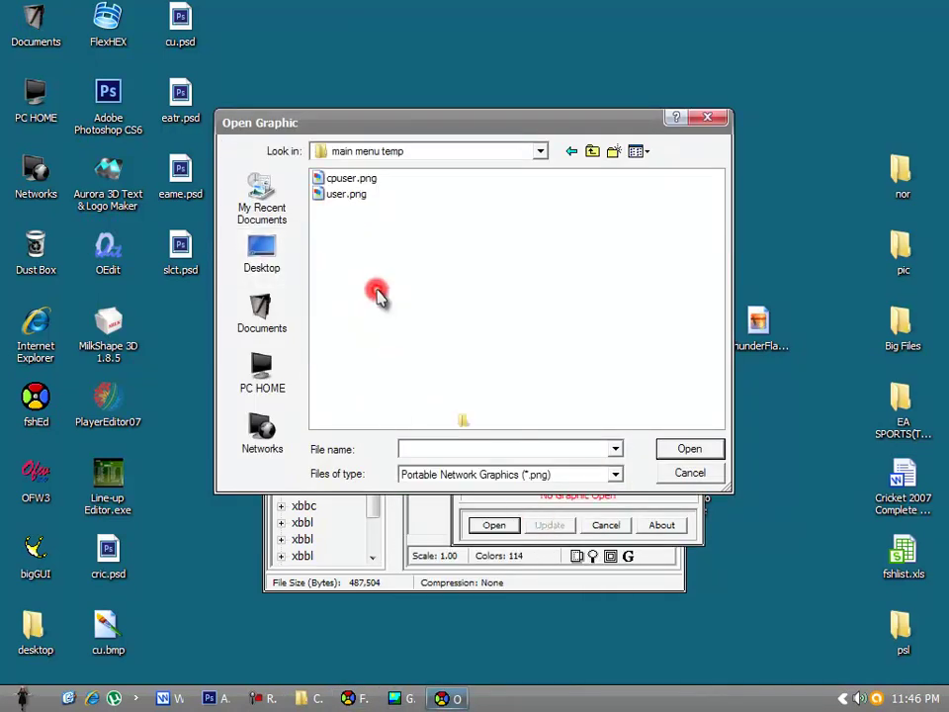
{"action": "left_click", "coordinate": [356, 193]}
{"action": "left_click", "coordinate": [707, 449]}
{"action": "left_click", "coordinate": [563, 527]}
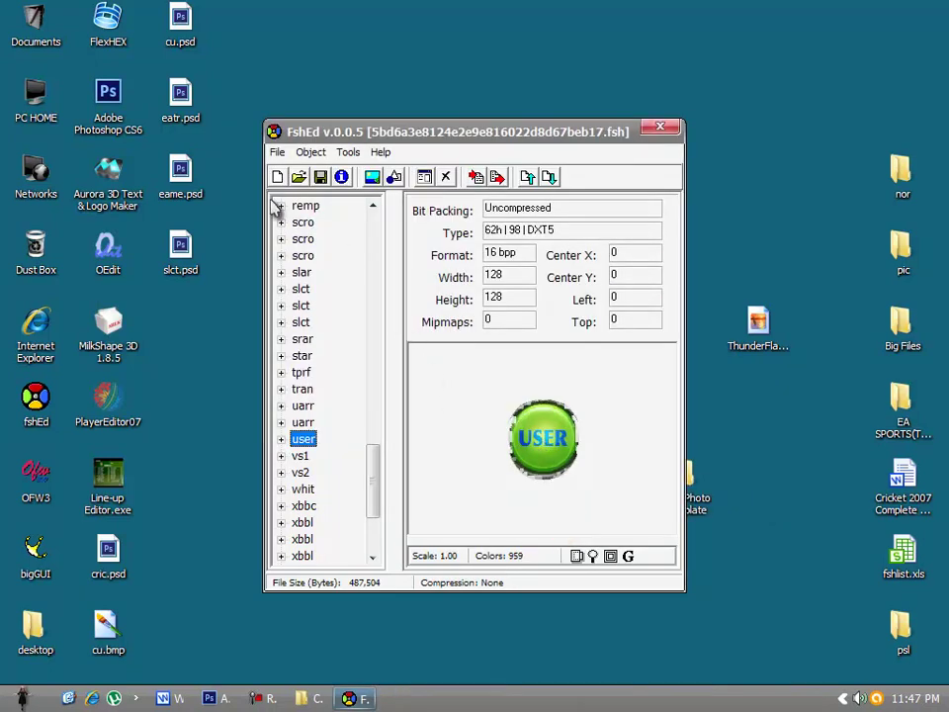
{"action": "left_click", "coordinate": [277, 152]}
{"action": "left_click", "coordinate": [292, 225]}
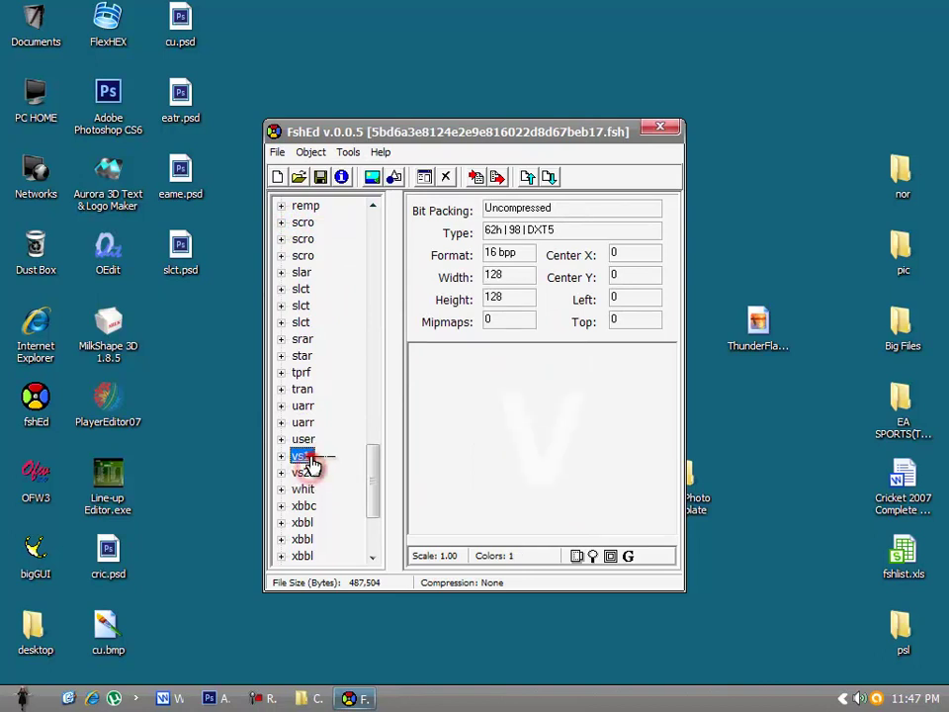
- Examine the vs1 and vs2 graphics, closing the vs2 object properties without changes
{"action": "double_click", "coordinate": [310, 458]}
{"action": "left_click", "coordinate": [280, 455]}
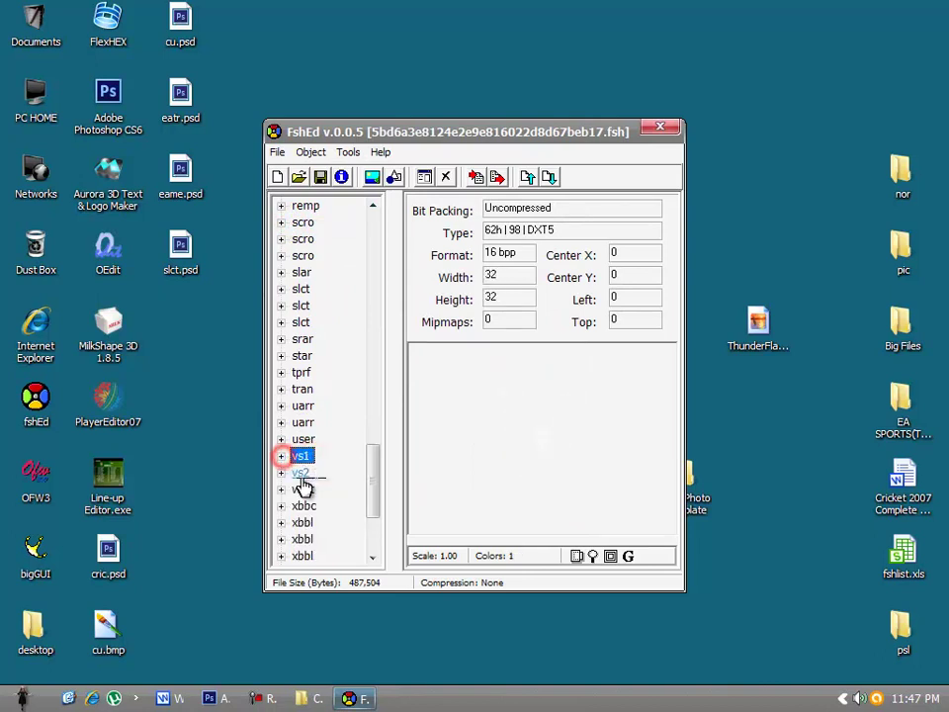
{"action": "left_click", "coordinate": [300, 473]}
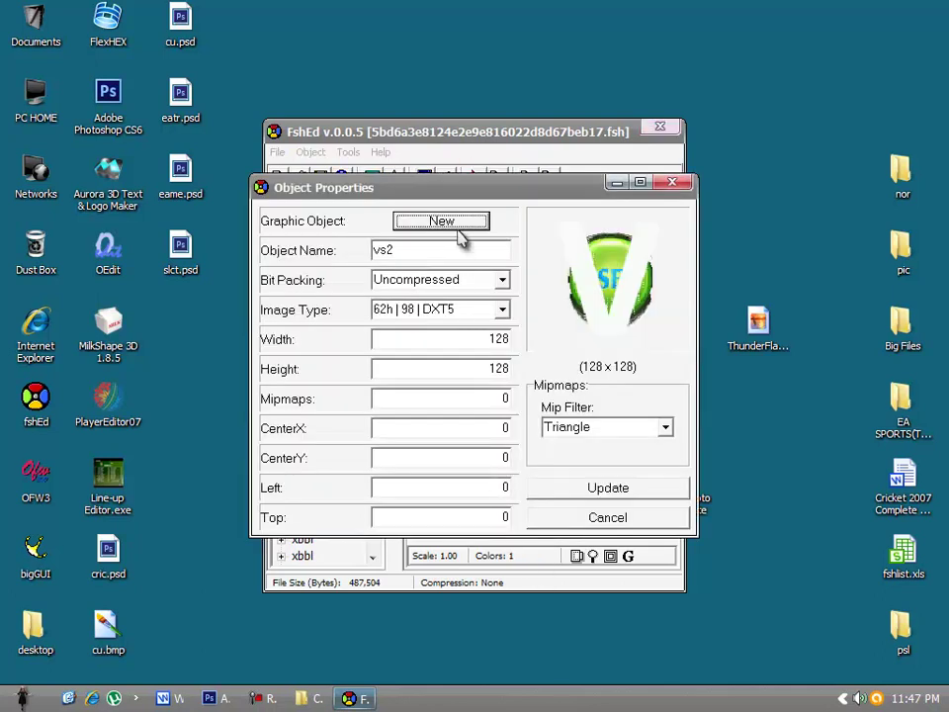
{"action": "left_click", "coordinate": [672, 183]}
- Replace the vs2 graphic with vs.bmp from the main menu temp folder and check it in the full-size preview
{"action": "left_click", "coordinate": [481, 177]}
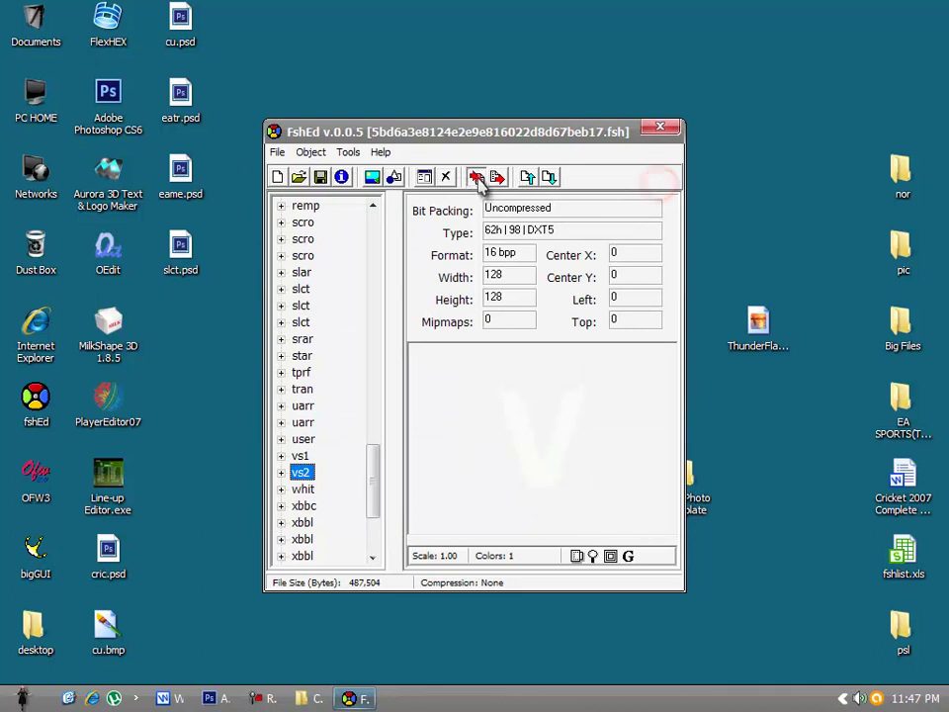
{"action": "left_click", "coordinate": [441, 219]}
{"action": "left_click", "coordinate": [346, 226]}
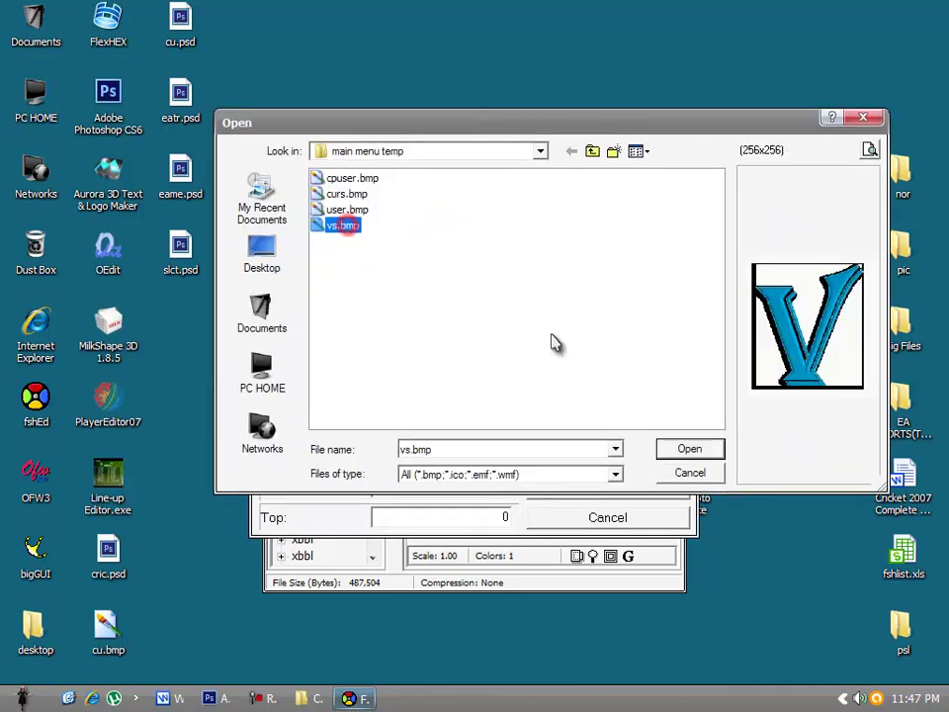
{"action": "left_click", "coordinate": [688, 448]}
{"action": "left_click", "coordinate": [615, 486]}
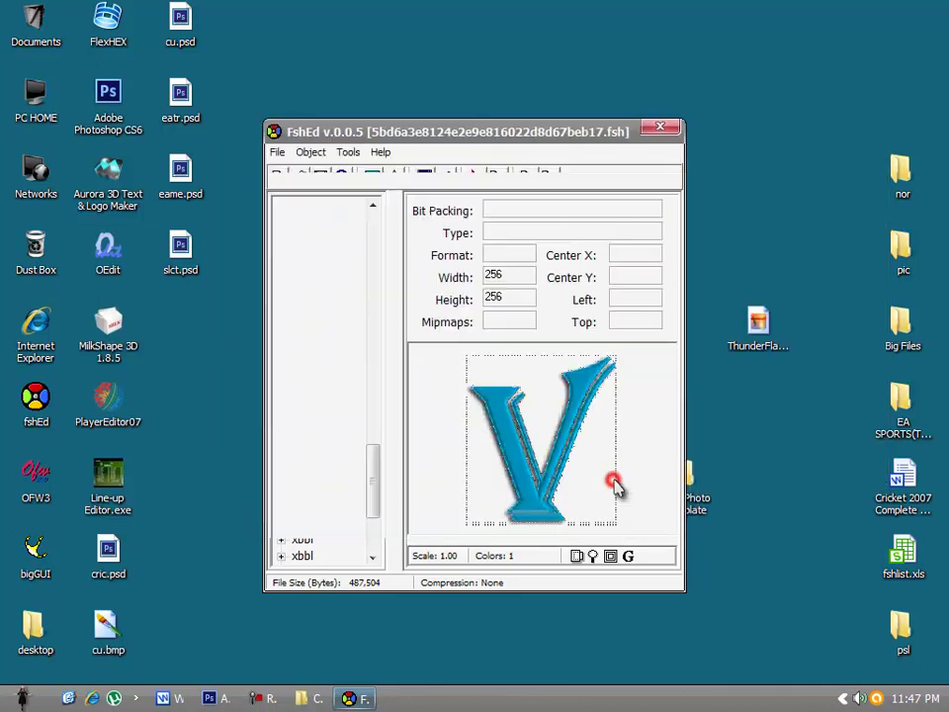
{"action": "left_click", "coordinate": [592, 555]}
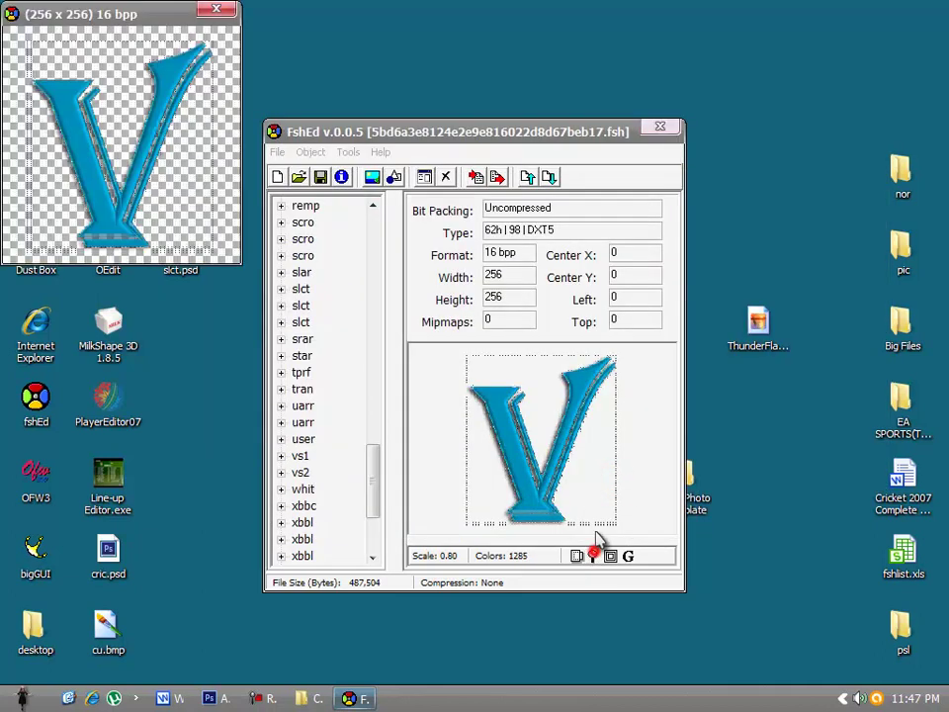
{"action": "left_click", "coordinate": [233, 14]}
- Try to open the vs1 object's properties to replace its graphic
{"action": "left_click", "coordinate": [306, 456]}
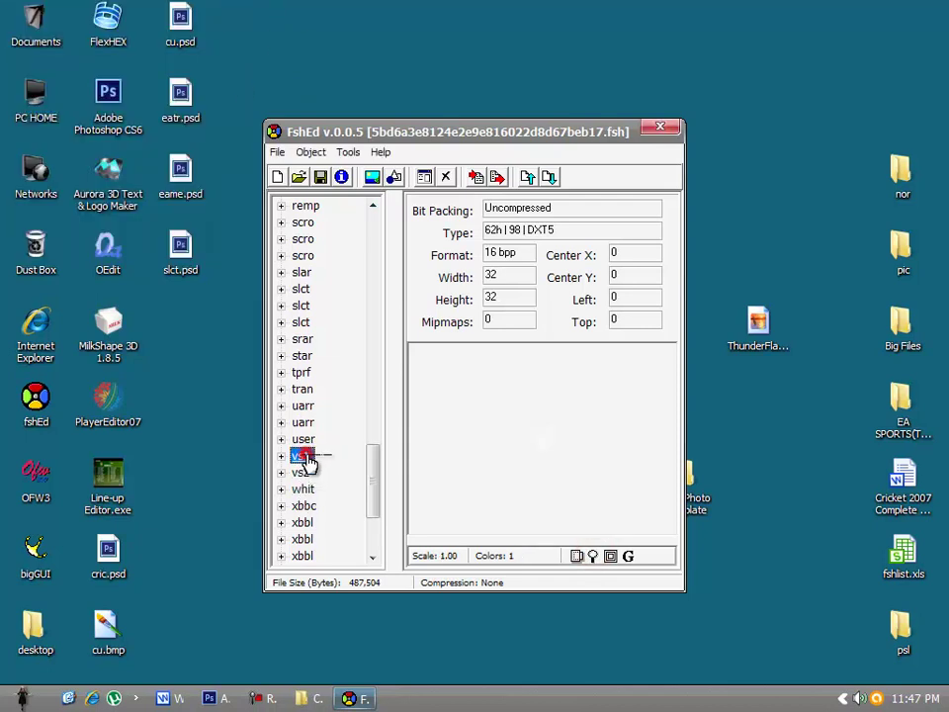
{"action": "left_click", "coordinate": [348, 154]}
{"action": "left_click", "coordinate": [471, 179]}
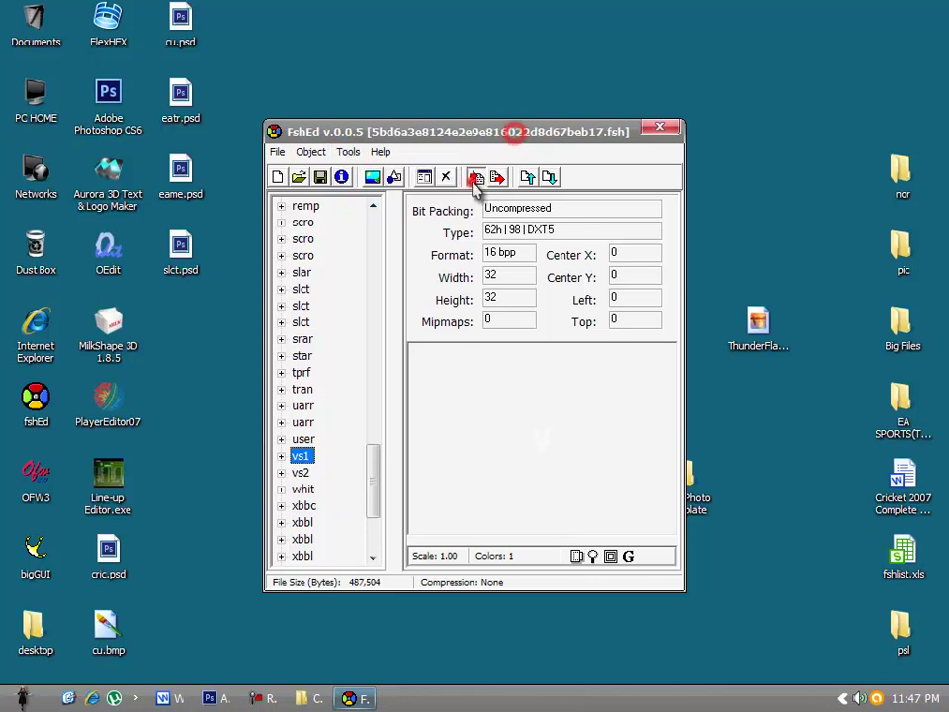
{"action": "left_click", "coordinate": [473, 179]}
{"action": "left_click", "coordinate": [479, 404]}
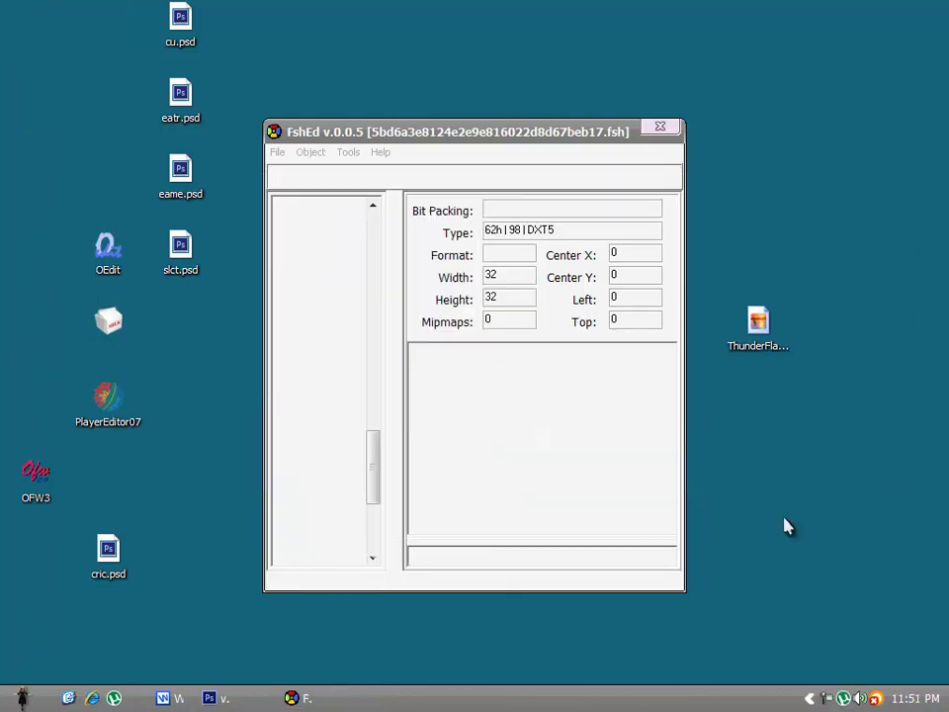
- Import vs.psd from the main menu temp folder into the vs1 entry with the Graphic Importer
{"action": "left_click", "coordinate": [304, 522]}
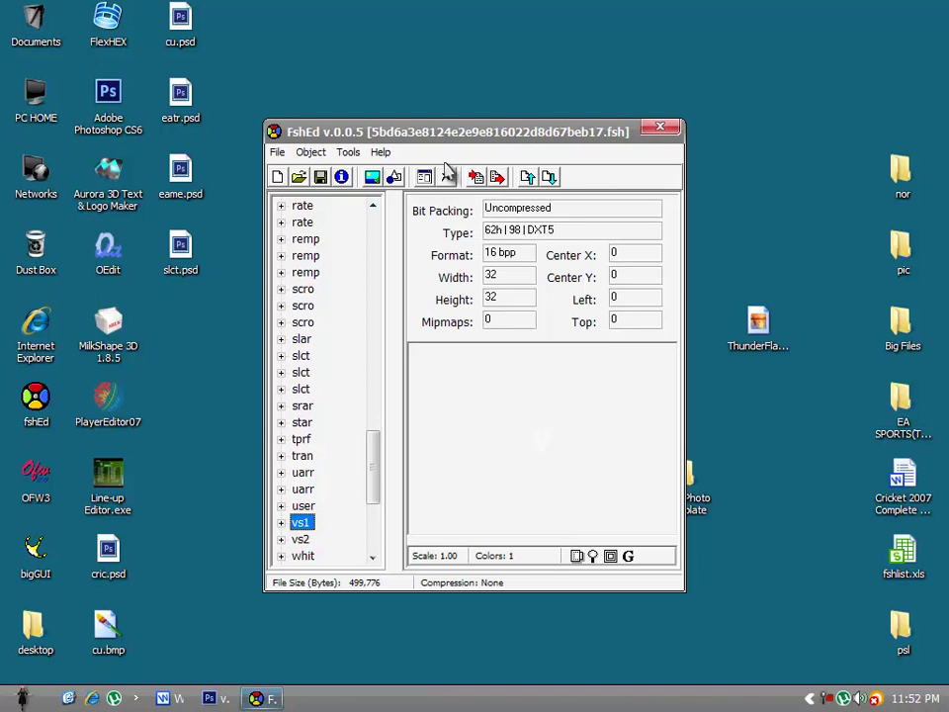
{"action": "left_click", "coordinate": [348, 152]}
{"action": "left_click", "coordinate": [380, 174]}
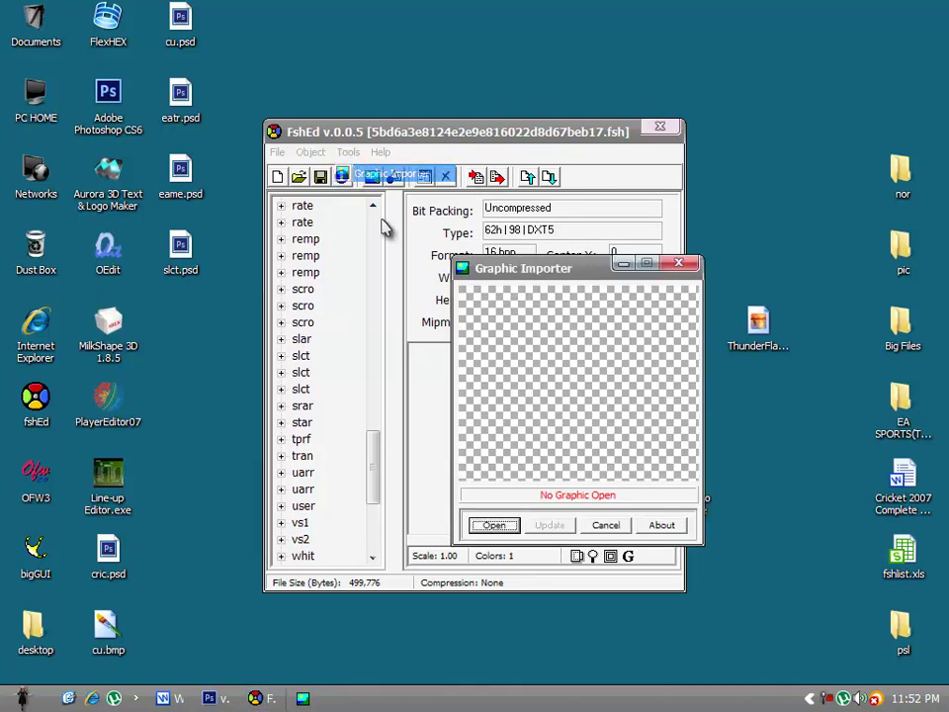
{"action": "left_click", "coordinate": [514, 526]}
{"action": "left_click", "coordinate": [562, 473]}
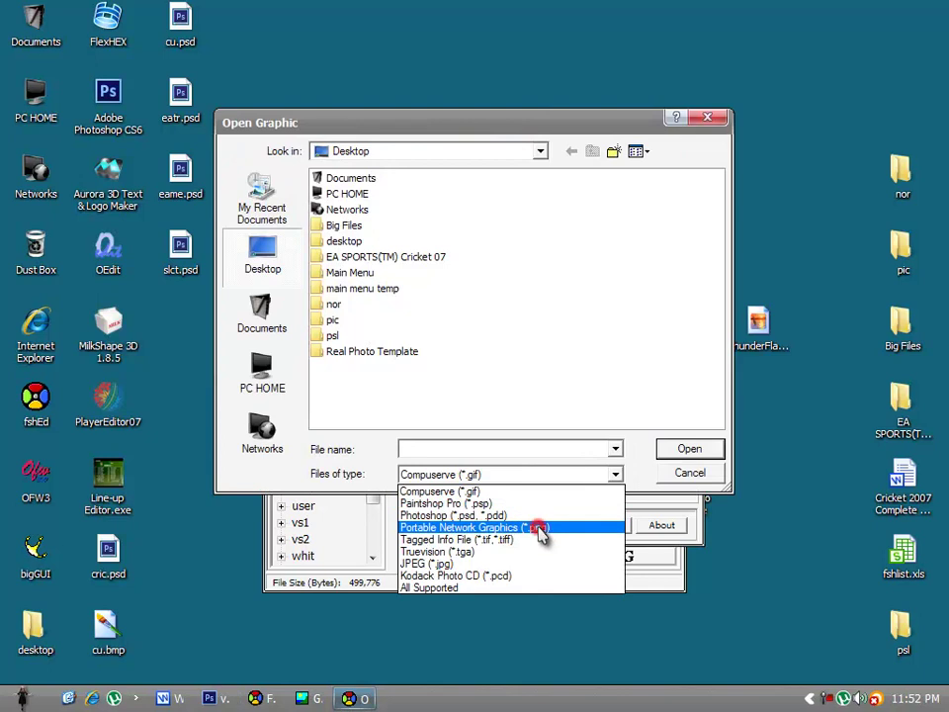
{"action": "left_click", "coordinate": [545, 524]}
{"action": "double_click", "coordinate": [382, 289]}
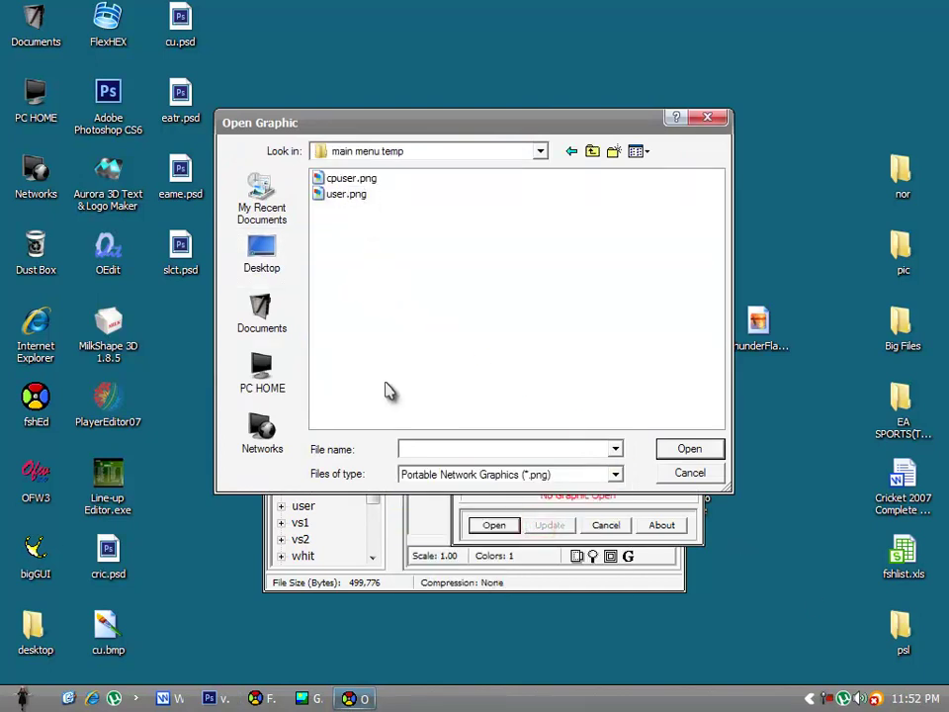
{"action": "left_click", "coordinate": [615, 475]}
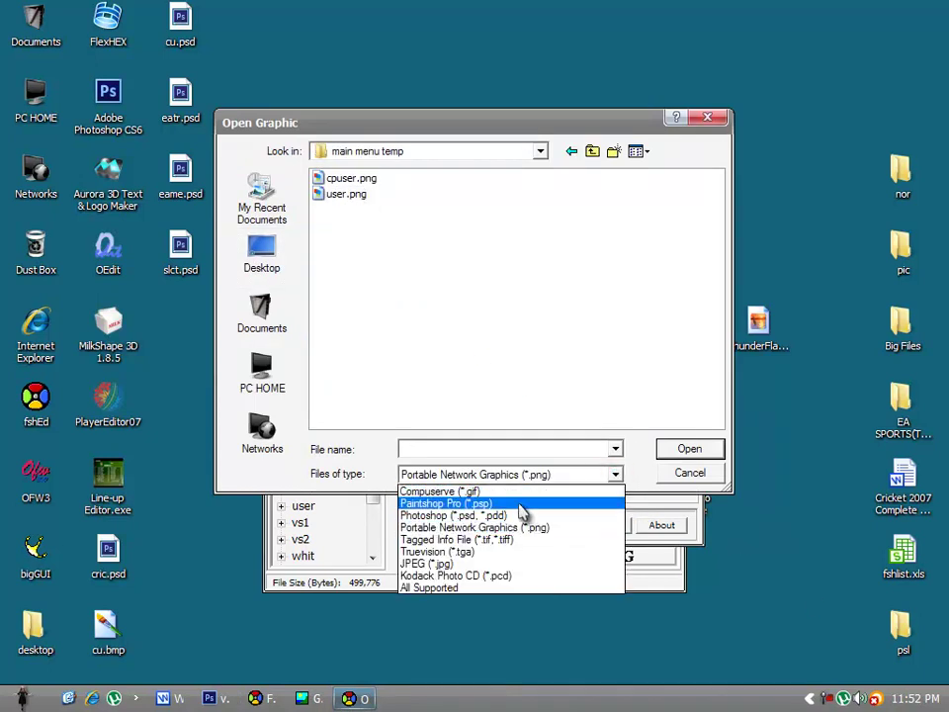
{"action": "left_click", "coordinate": [554, 515]}
{"action": "left_click", "coordinate": [346, 353]}
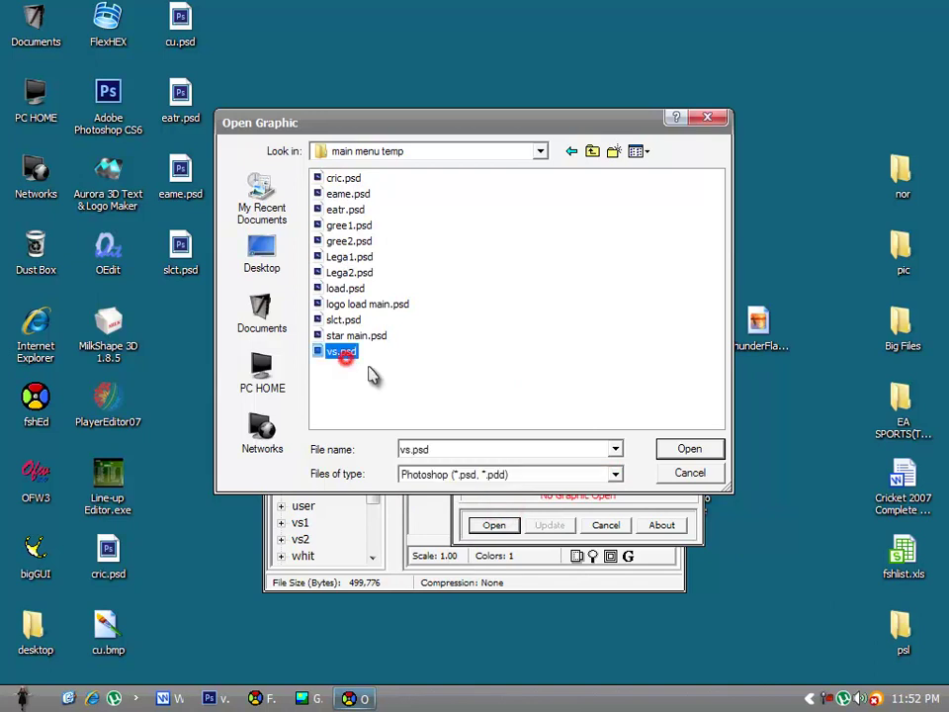
{"action": "left_click", "coordinate": [663, 450]}
{"action": "left_click", "coordinate": [551, 525]}
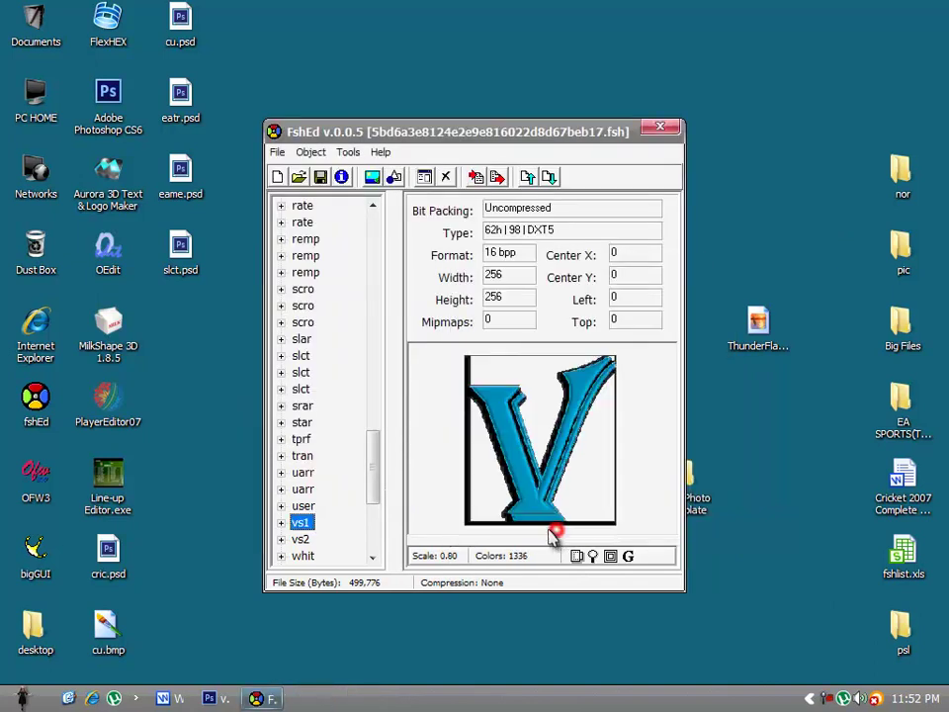
- Import vs.psd from the main menu temp folder into the vs2 entry
{"action": "left_click", "coordinate": [301, 539]}
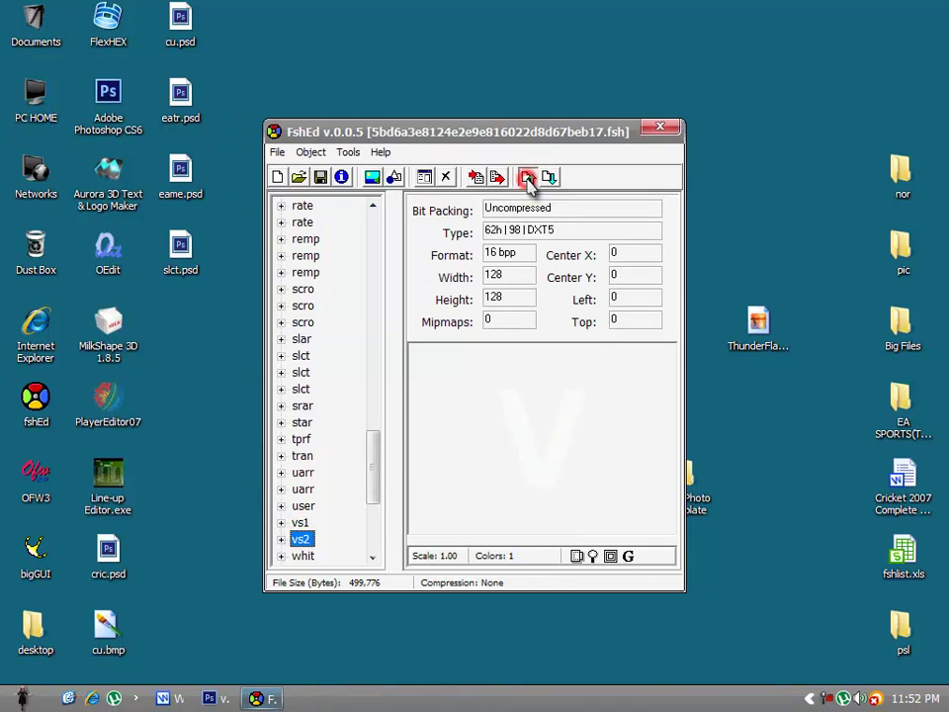
{"action": "left_click", "coordinate": [372, 177]}
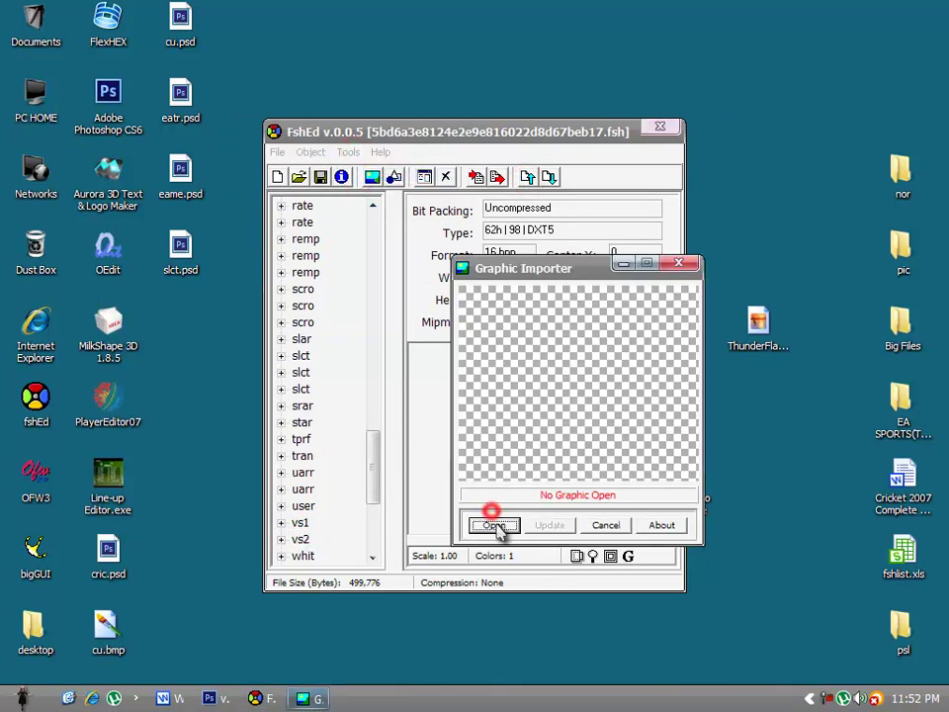
{"action": "left_click", "coordinate": [495, 525]}
{"action": "left_click", "coordinate": [550, 475]}
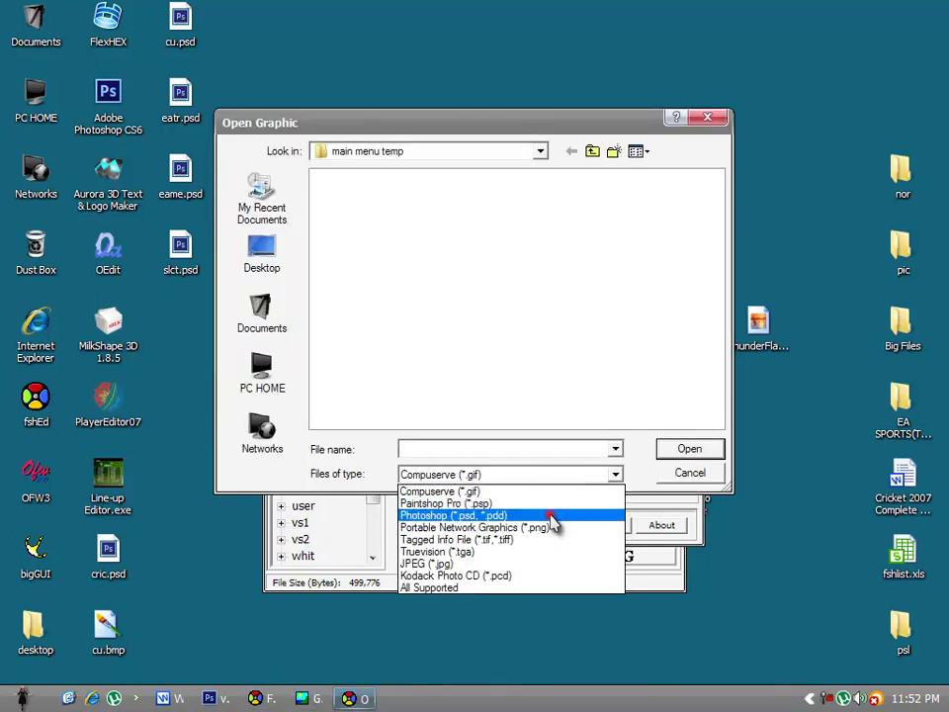
{"action": "left_click", "coordinate": [551, 516]}
{"action": "double_click", "coordinate": [342, 353]}
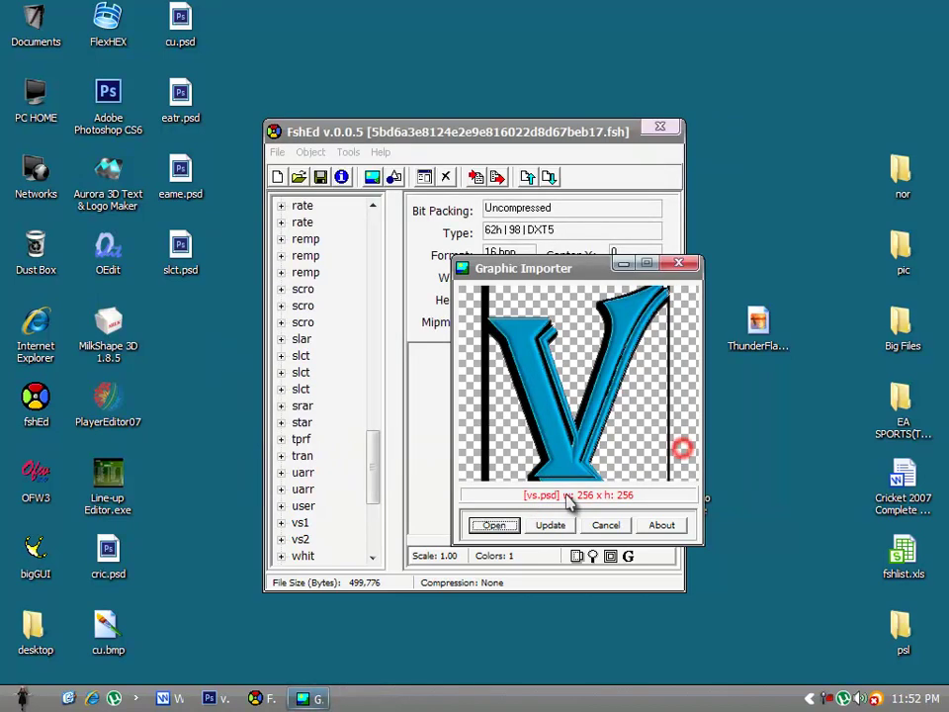
{"action": "left_click", "coordinate": [549, 525]}
- Check the vs1 graphic and examine the remaining entries at the end of the list, from xmrk back to xbbl
{"action": "left_click", "coordinate": [304, 523]}
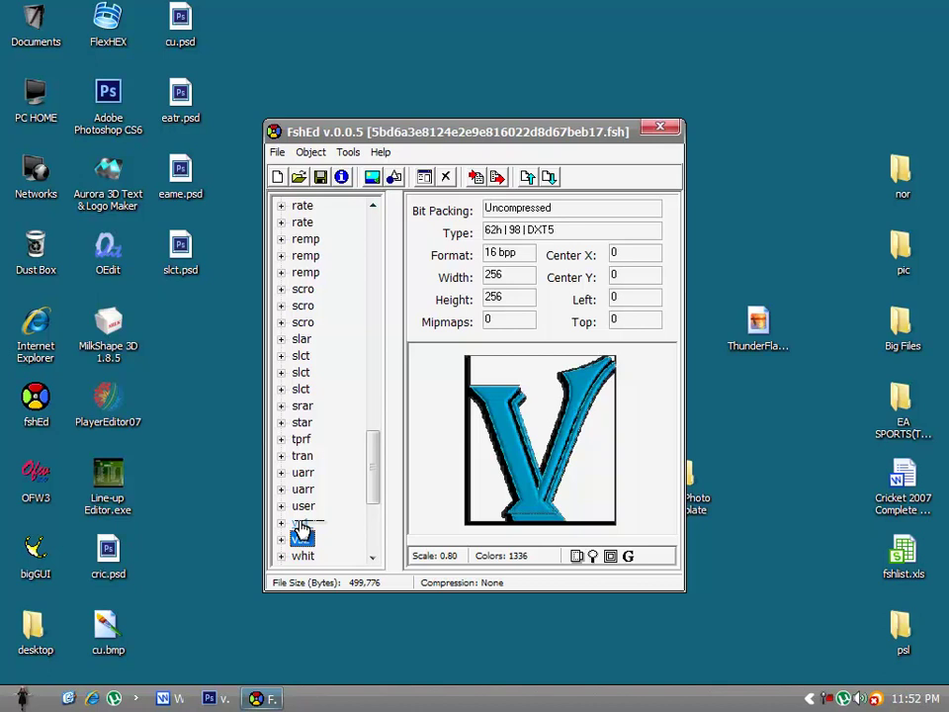
{"action": "left_click", "coordinate": [368, 494]}
{"action": "left_click", "coordinate": [313, 555]}
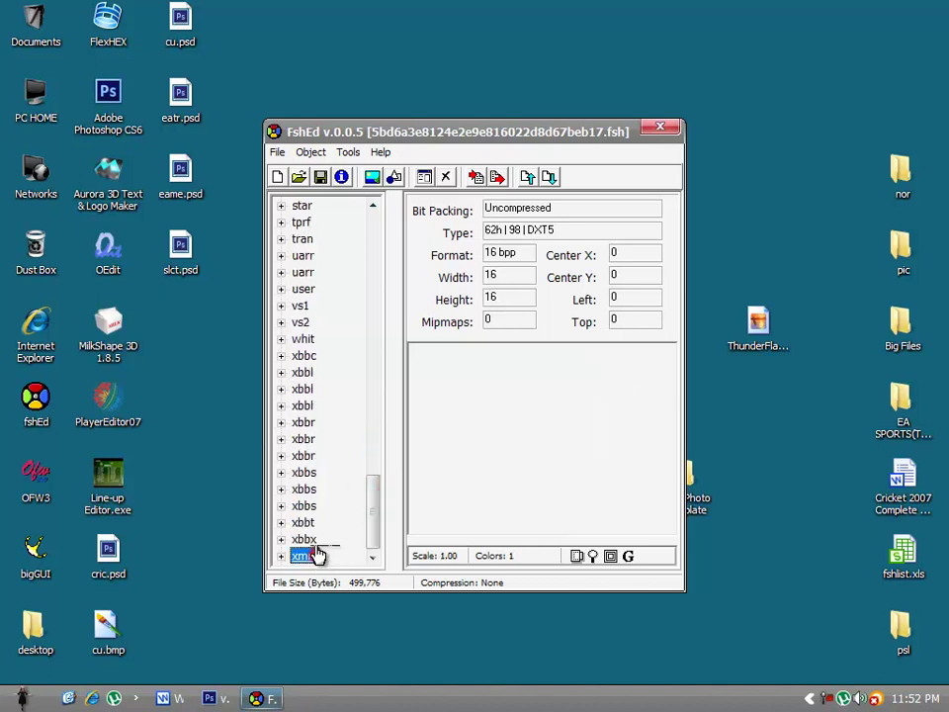
{"action": "left_click", "coordinate": [317, 539]}
{"action": "left_click", "coordinate": [302, 505]}
{"action": "left_click", "coordinate": [299, 439]}
{"action": "left_click", "coordinate": [300, 405]}
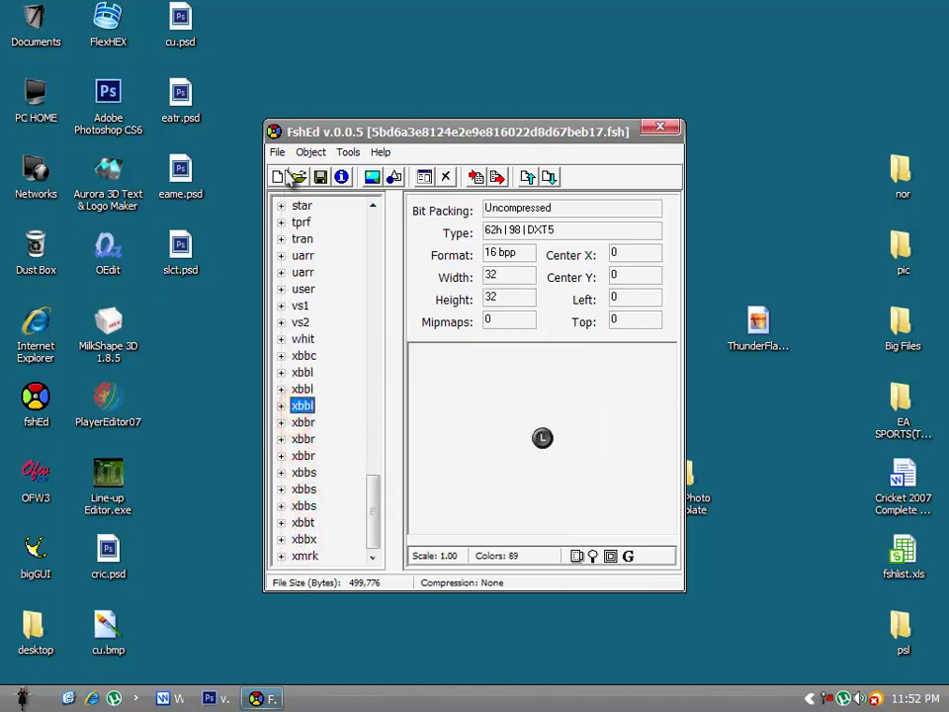
- Save the FSH file with the new graphics and close FshEd
{"action": "left_click", "coordinate": [277, 151]}
{"action": "left_click", "coordinate": [289, 228]}
{"action": "left_click", "coordinate": [655, 128]}
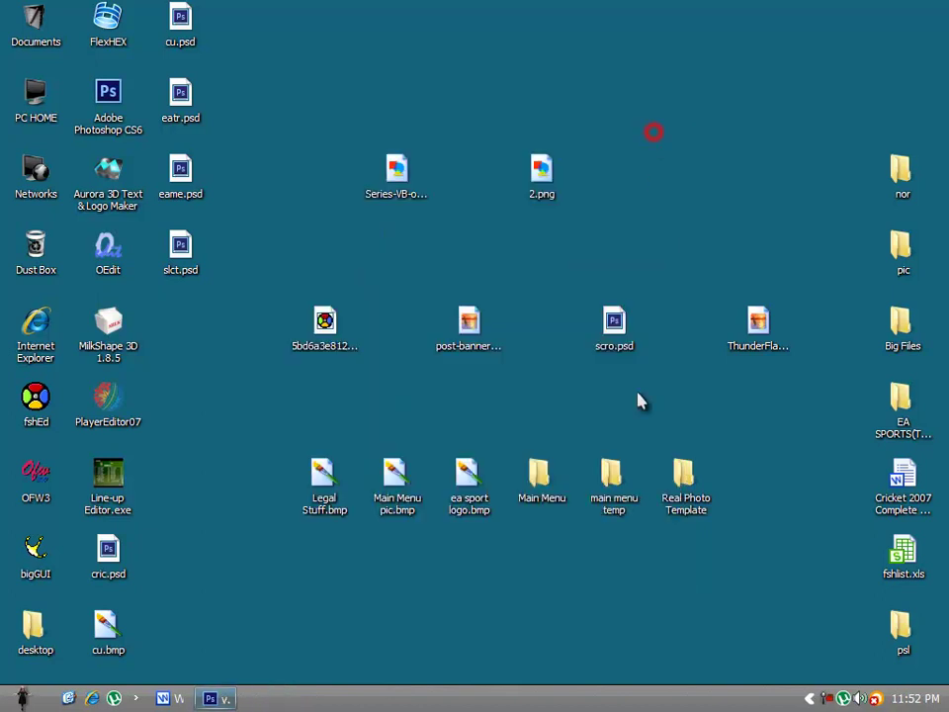
- Move 5bd6a3e8124e2e9e816022d8d67beb17.fsh from the Desktop into the EA SPORTS(TM) Cricket 07 folder
{"action": "right_click", "coordinate": [338, 330]}
{"action": "left_click", "coordinate": [385, 556]}
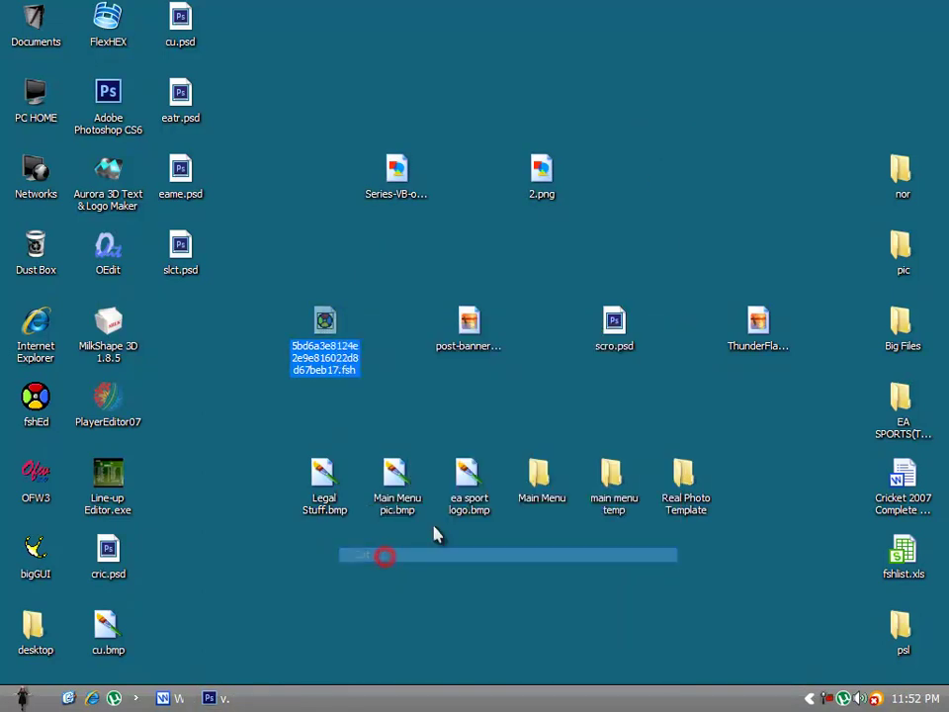
{"action": "double_click", "coordinate": [888, 417]}
{"action": "right_click", "coordinate": [920, 400]}
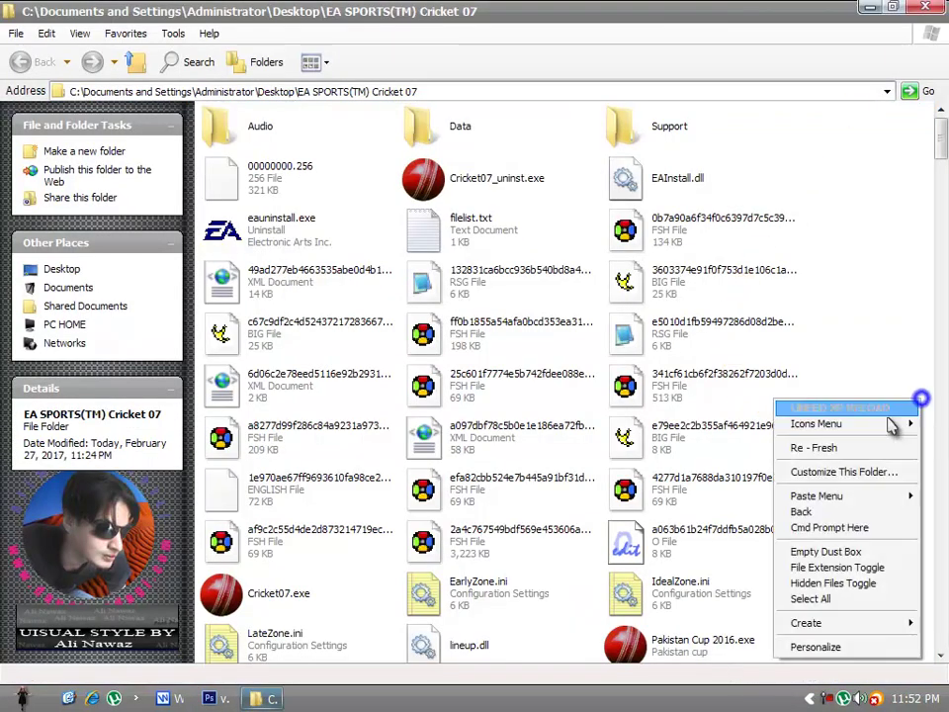
{"action": "mouse_move", "coordinate": [813, 505]}
{"action": "left_click", "coordinate": [665, 495]}
{"action": "scroll", "coordinate": [930, 563], "scroll_direction": "up", "scroll_amount": 10}
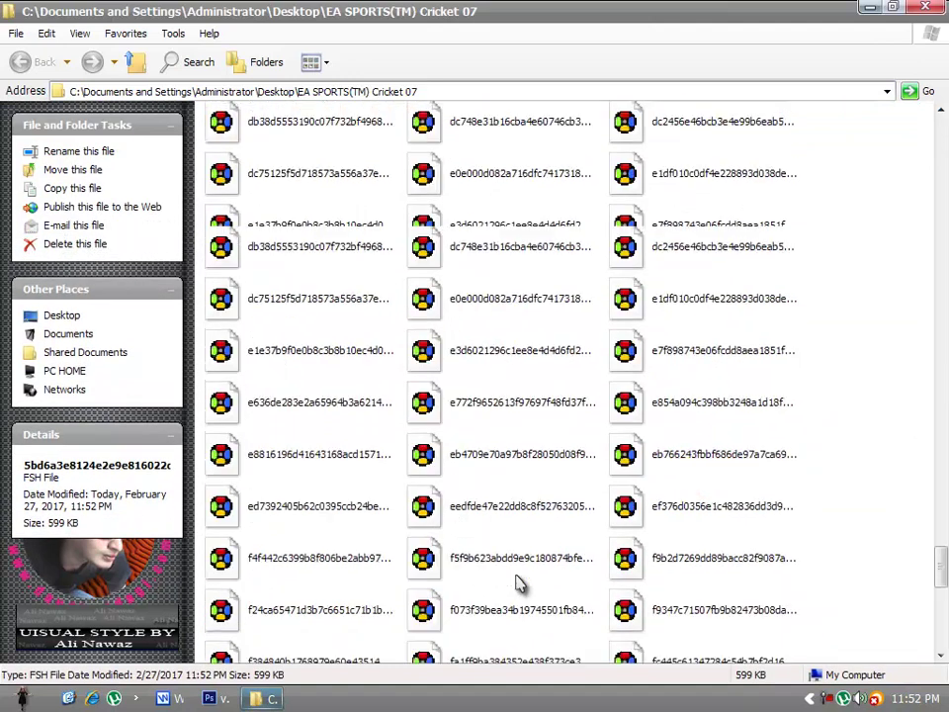
- Launch Cricket07.exe from the game folder and lower the Speakers volume to the minimum while it loads
{"action": "scroll", "coordinate": [929, 564], "scroll_direction": "up", "scroll_amount": 15}
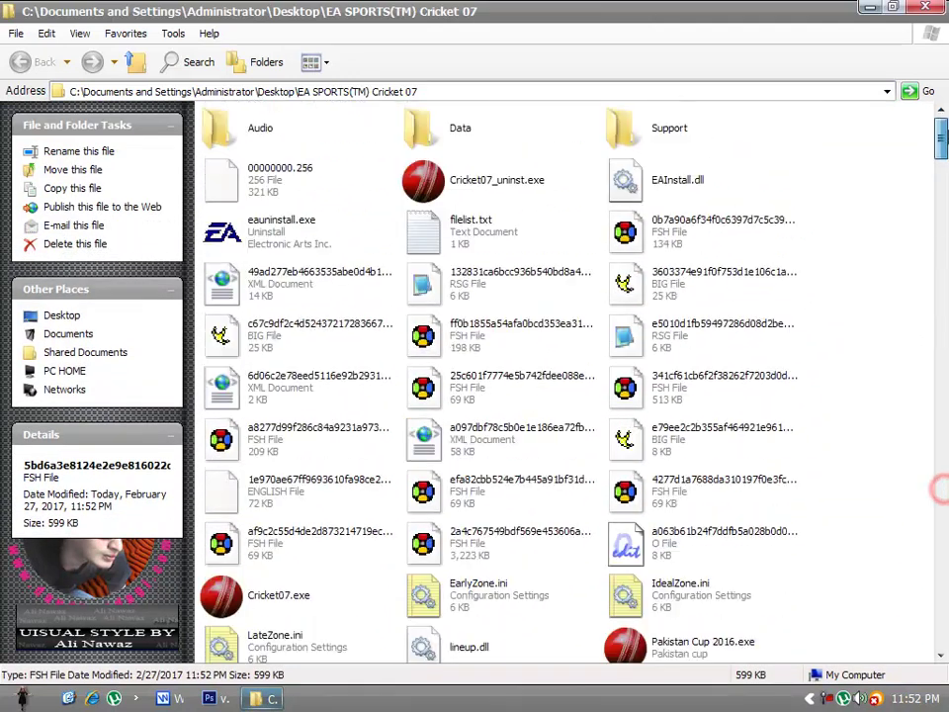
{"action": "double_click", "coordinate": [301, 603]}
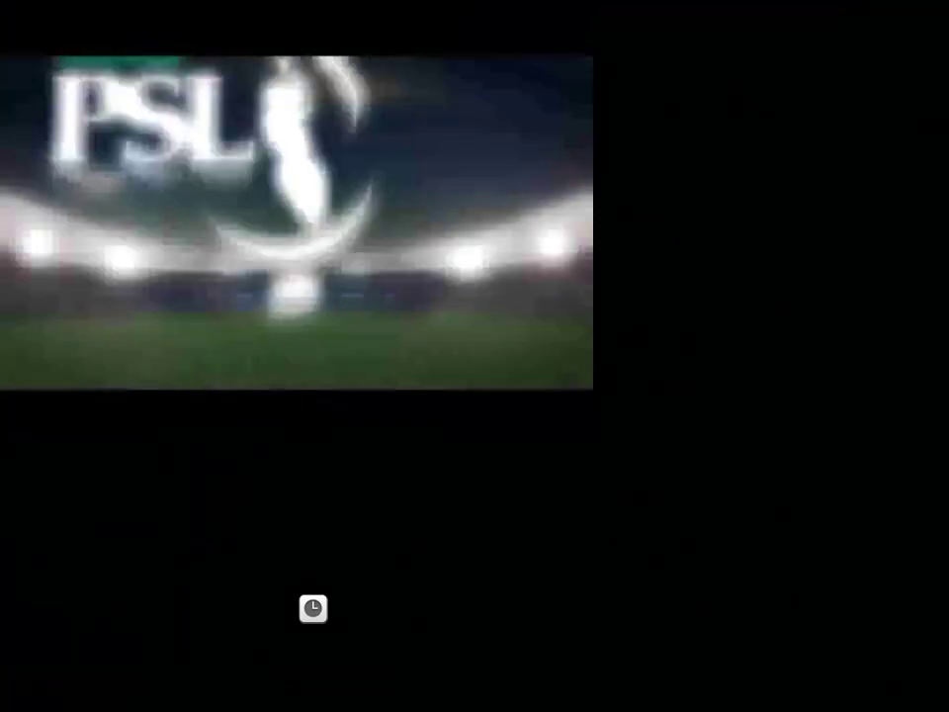
{"action": "key", "text": "super"}
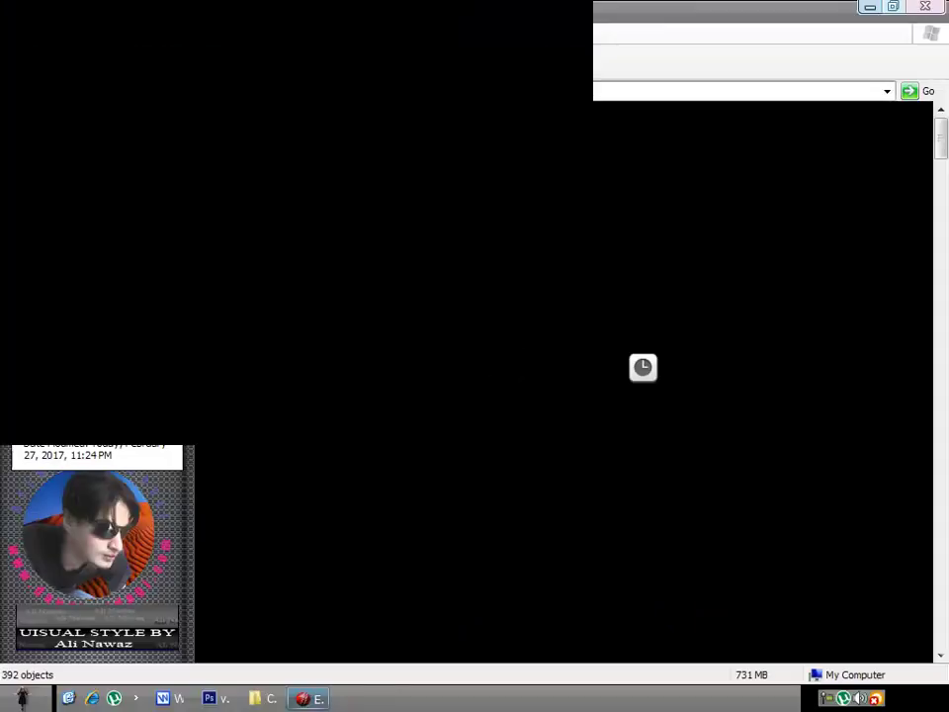
{"action": "double_click", "coordinate": [862, 698]}
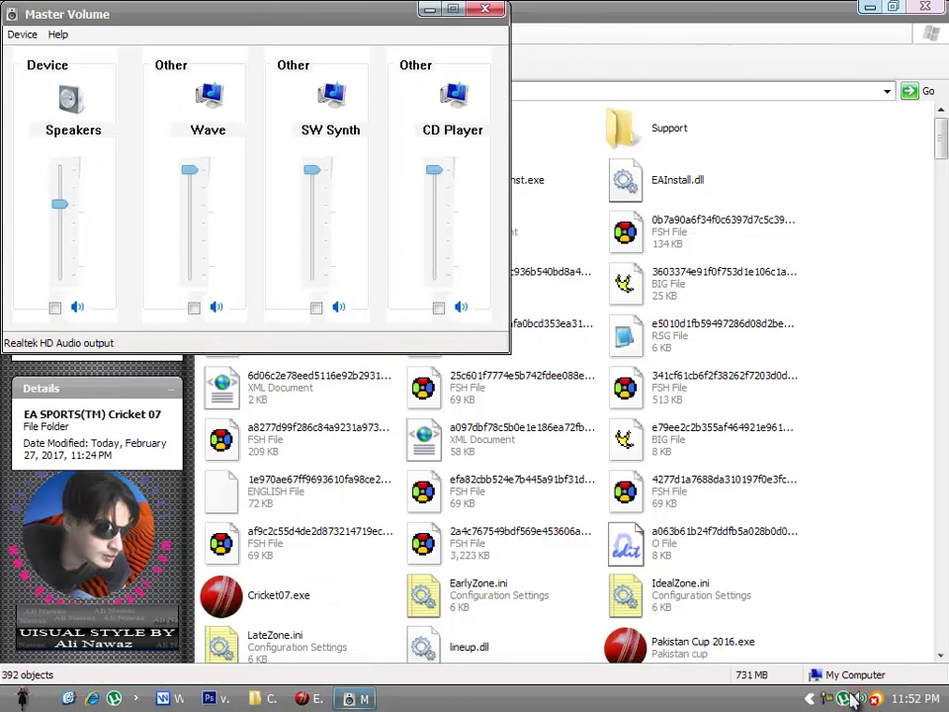
{"action": "left_click_drag", "start_coordinate": [58, 202], "coordinate": [59, 274]}
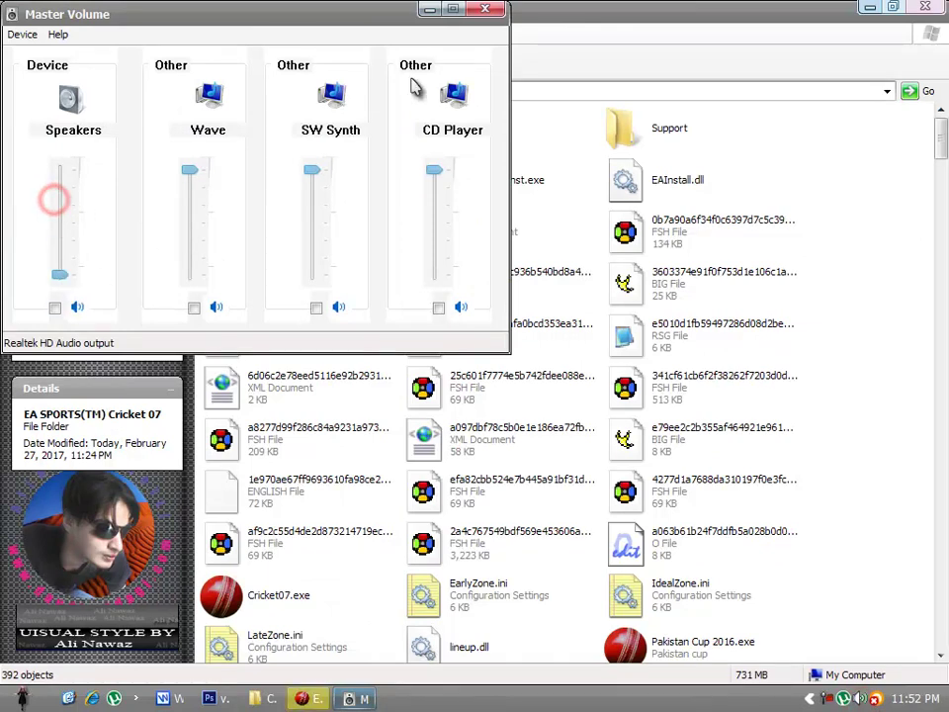
{"action": "left_click", "coordinate": [485, 9]}
{"action": "left_click", "coordinate": [625, 16]}
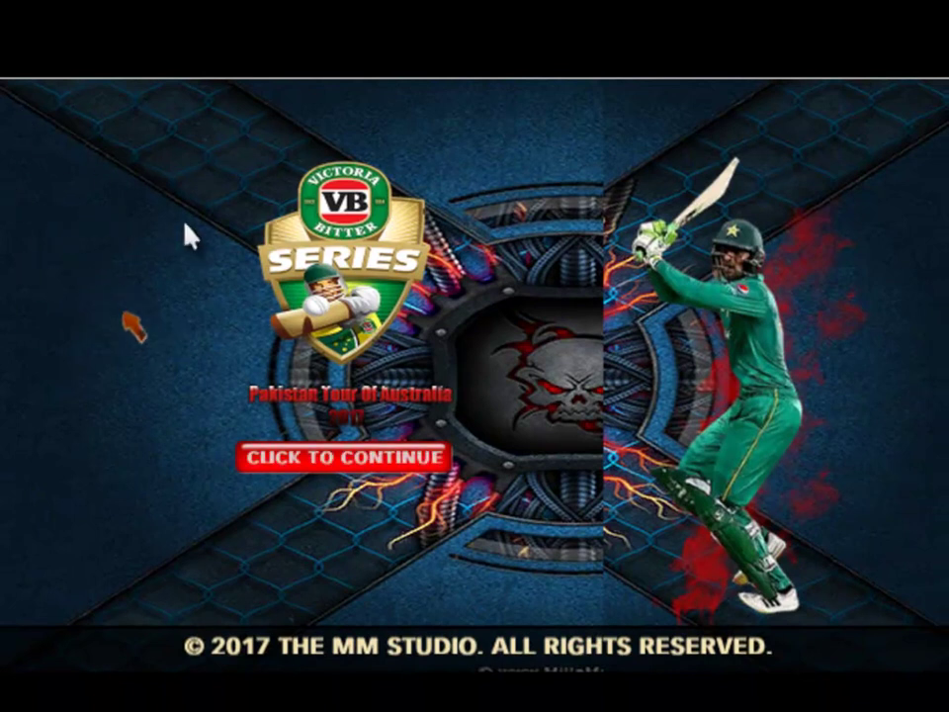
- Continue past the game's start screen and load message to the main menu without saving the profile
{"action": "left_click", "coordinate": [475, 474]}
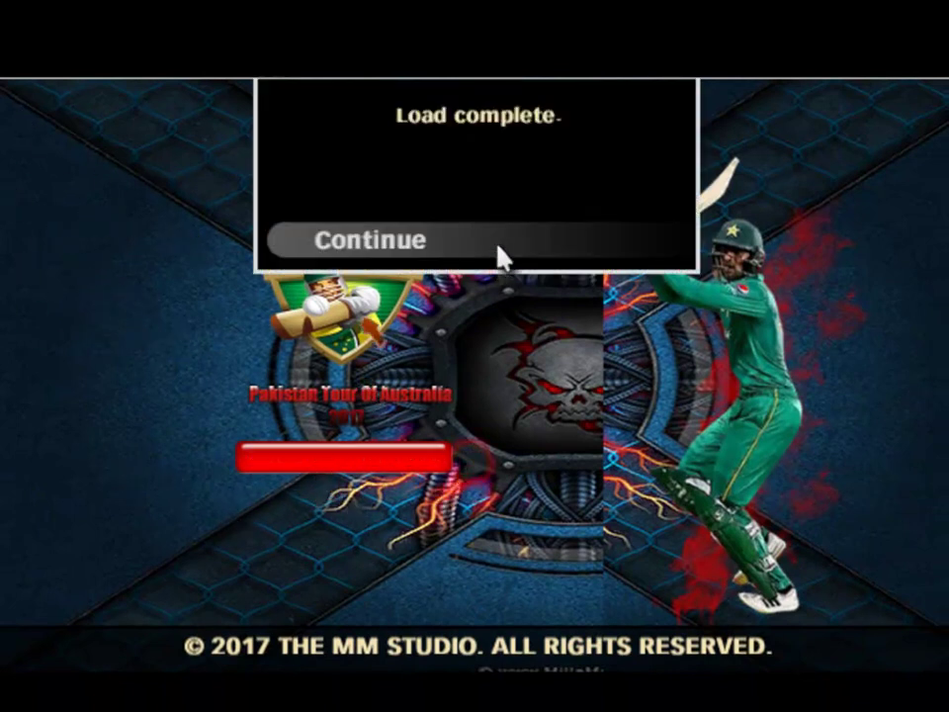
{"action": "left_click", "coordinate": [514, 143]}
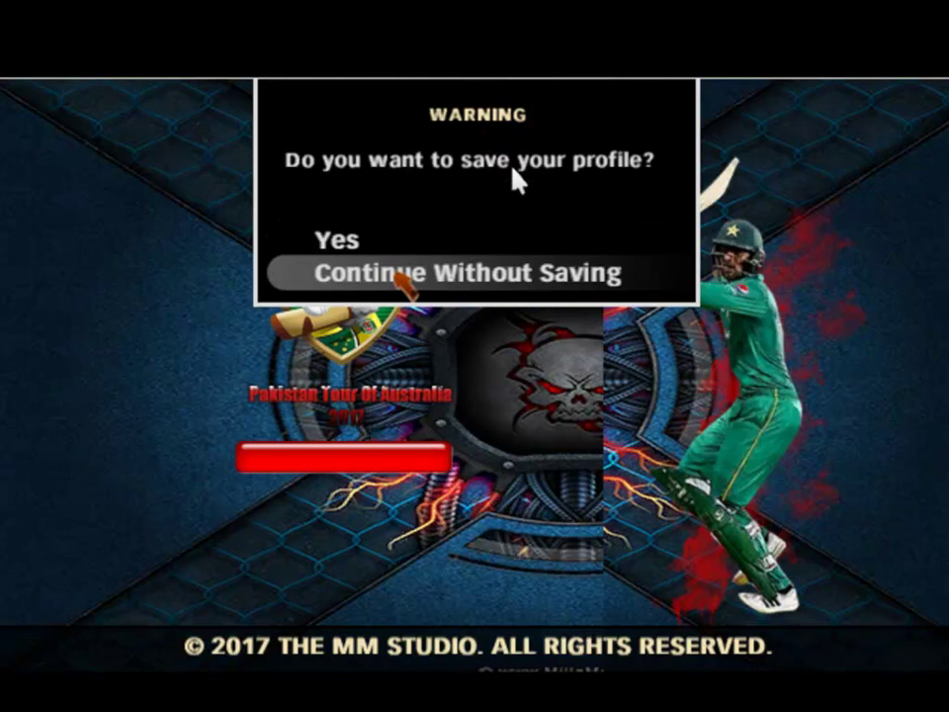
{"action": "left_click", "coordinate": [514, 178]}
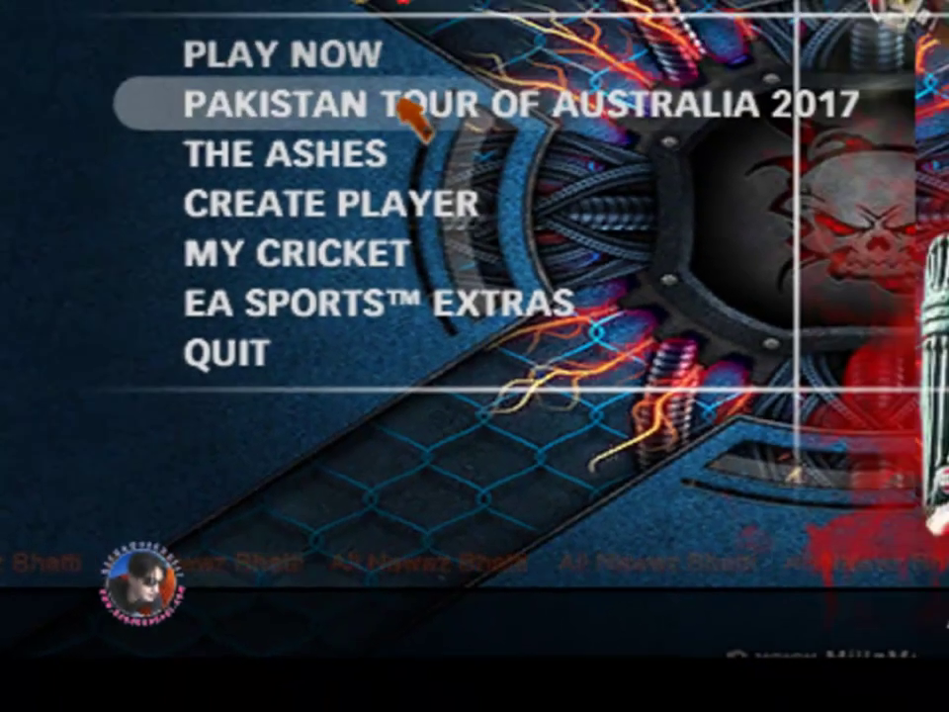
- Preview the Pakistan Tour of Australia 2017 menu and the submenu of the same name
{"action": "left_click", "coordinate": [410, 112]}
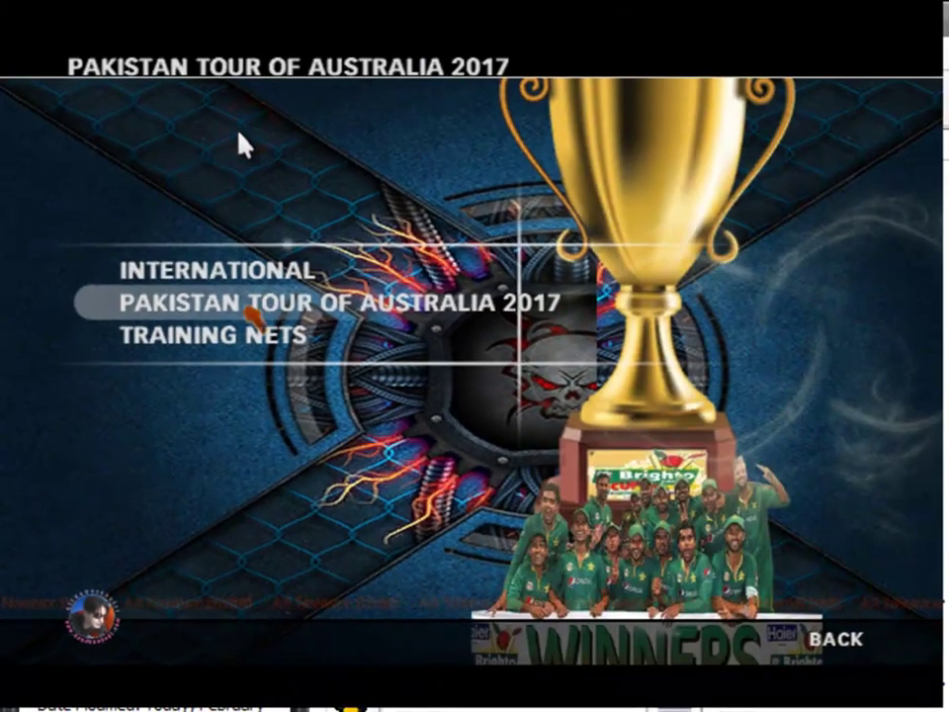
{"action": "left_click", "coordinate": [238, 135]}
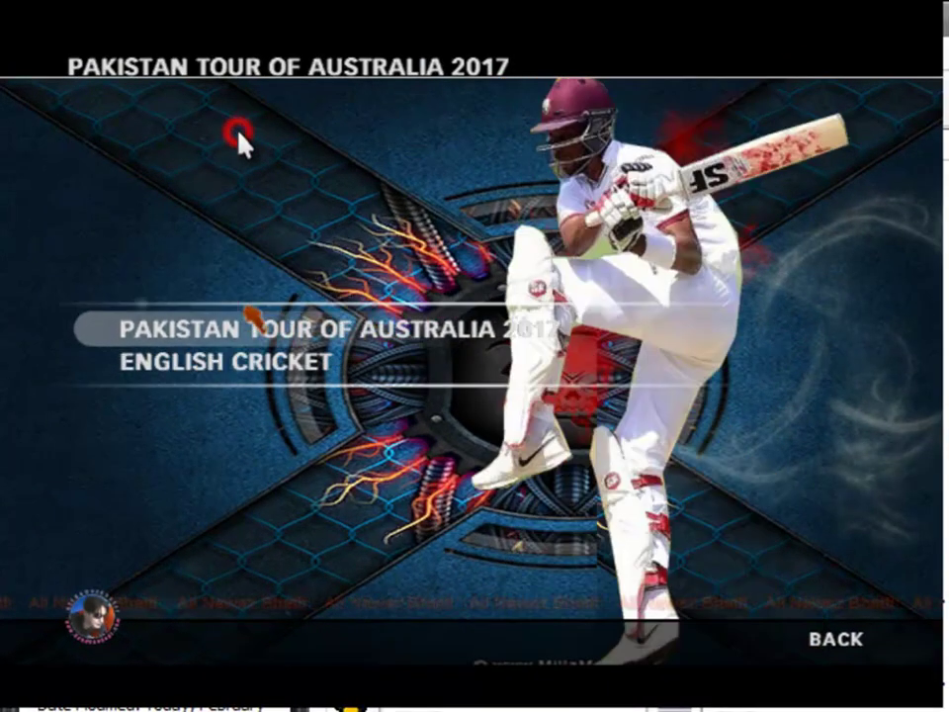
{"action": "left_click", "coordinate": [852, 650]}
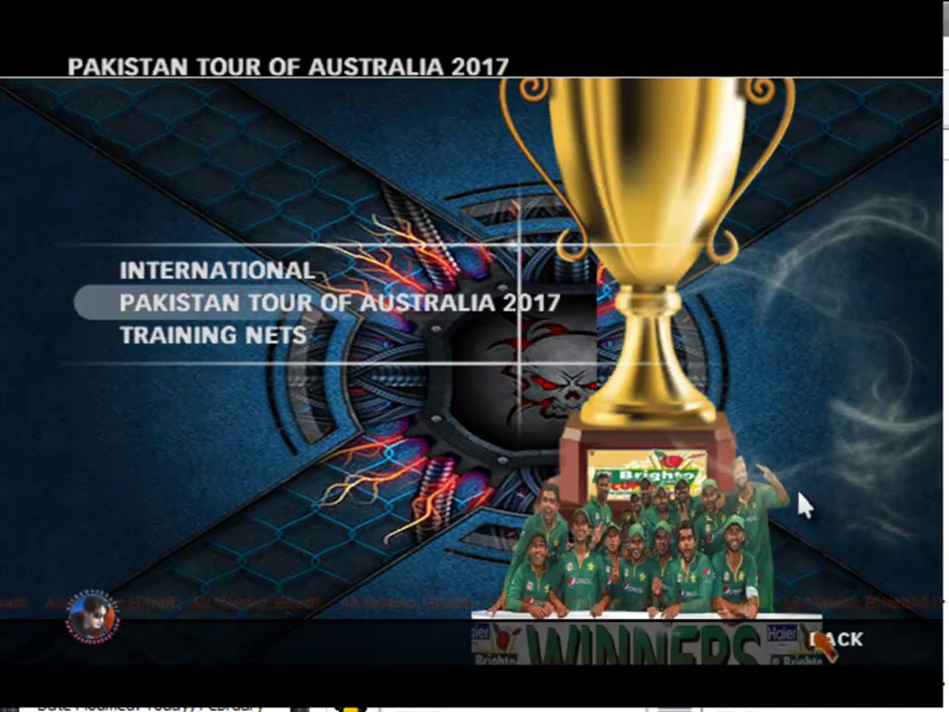
- Check the World Series team selection graphics by switching Pakistan to CPU, view the settings screen, and return to the International menu
{"action": "left_click", "coordinate": [310, 153]}
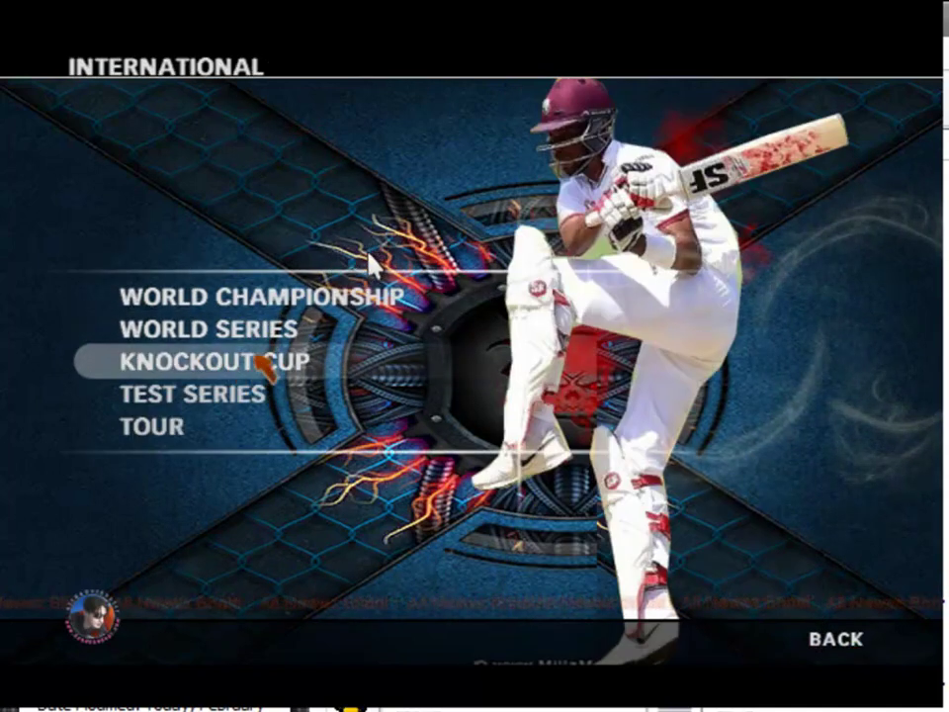
{"action": "left_click", "coordinate": [208, 329]}
{"action": "left_click", "coordinate": [781, 640]}
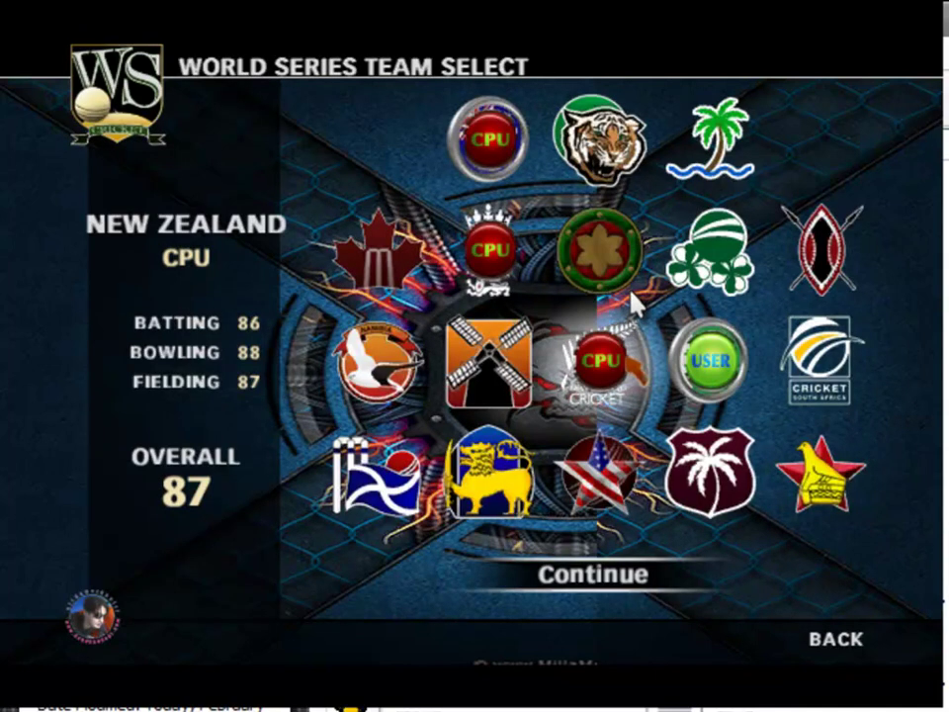
{"action": "left_click", "coordinate": [737, 309]}
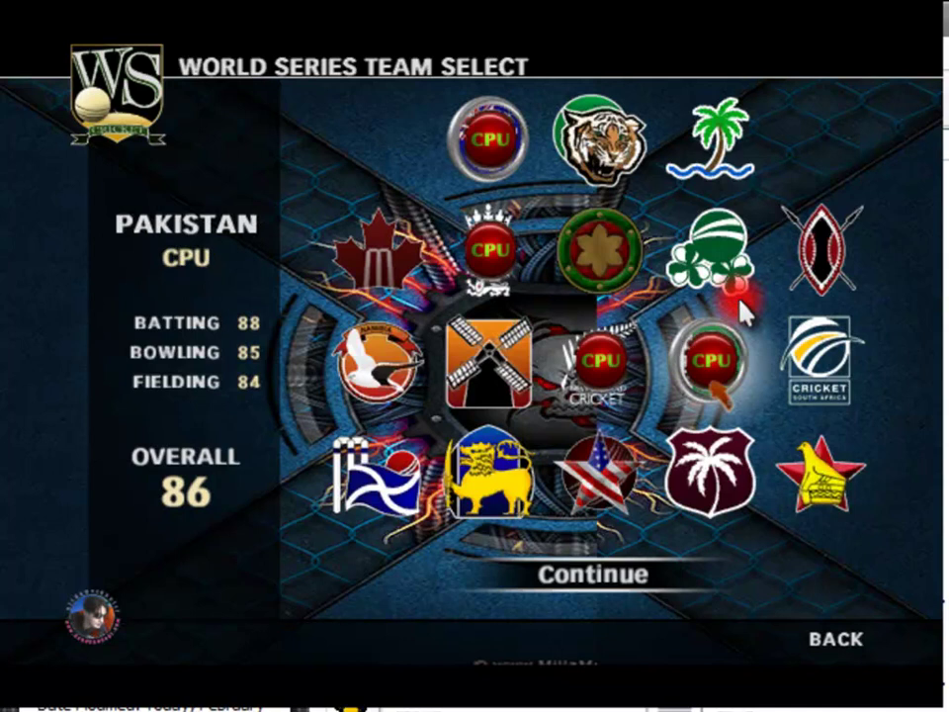
{"action": "left_click", "coordinate": [908, 697]}
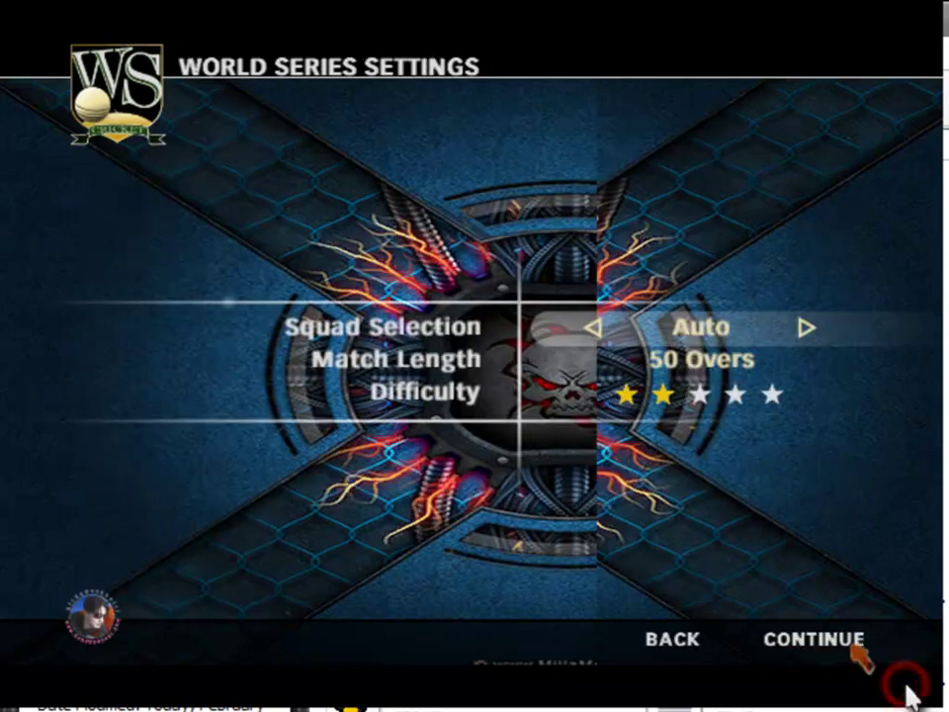
{"action": "left_click", "coordinate": [656, 684]}
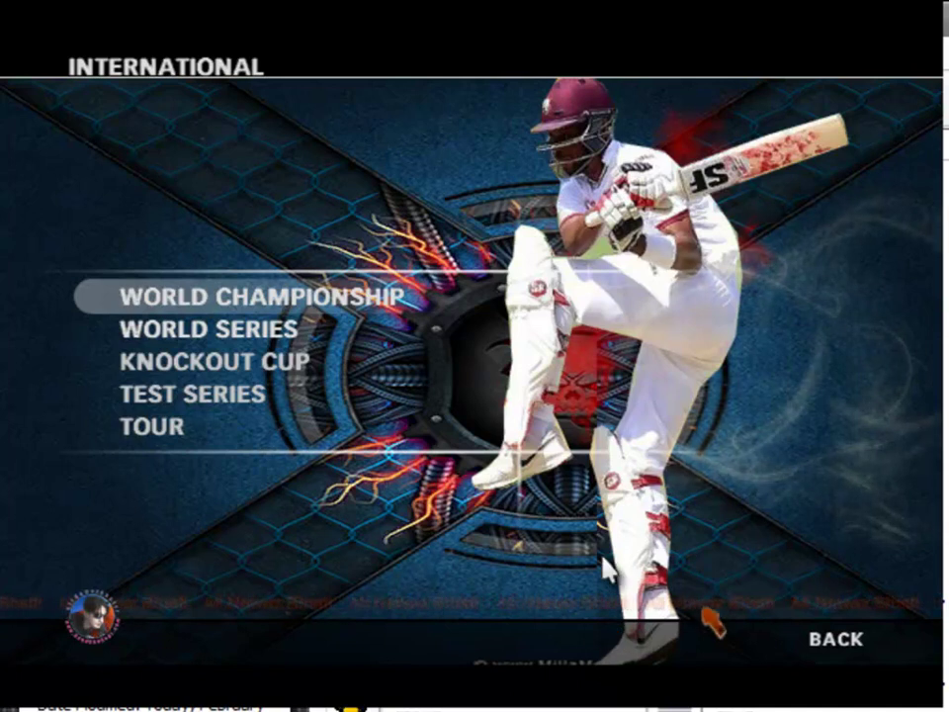
- Go back from International, review the Pakistan Tour of Australia 2017 submenu again, and return to the main menu
{"action": "left_click", "coordinate": [848, 637]}
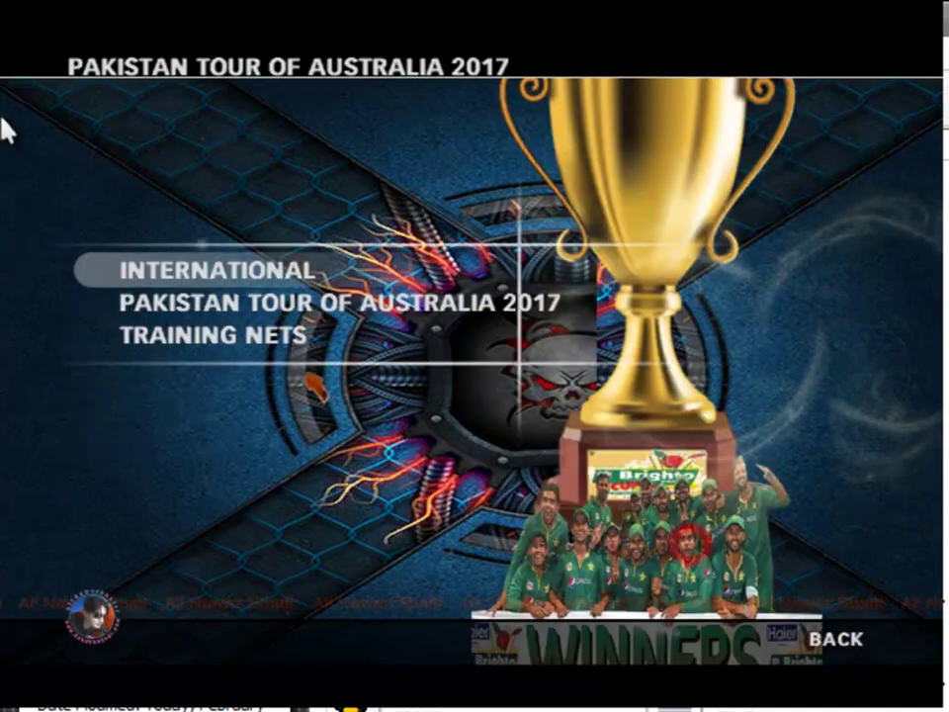
{"action": "key", "text": "Down"}
{"action": "key", "text": "Return"}
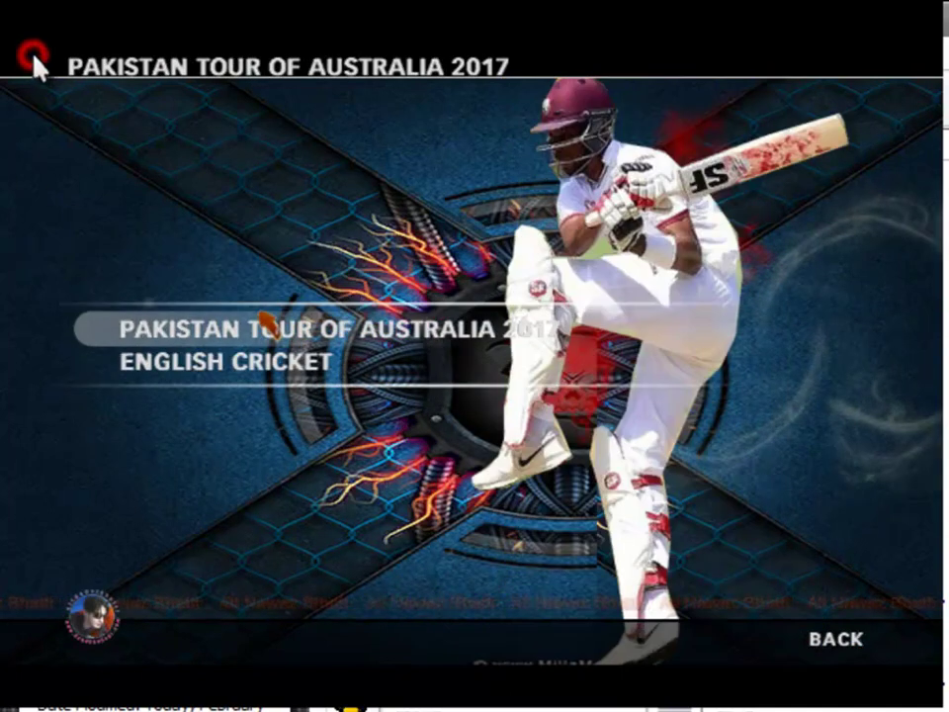
{"action": "left_click", "coordinate": [848, 653]}
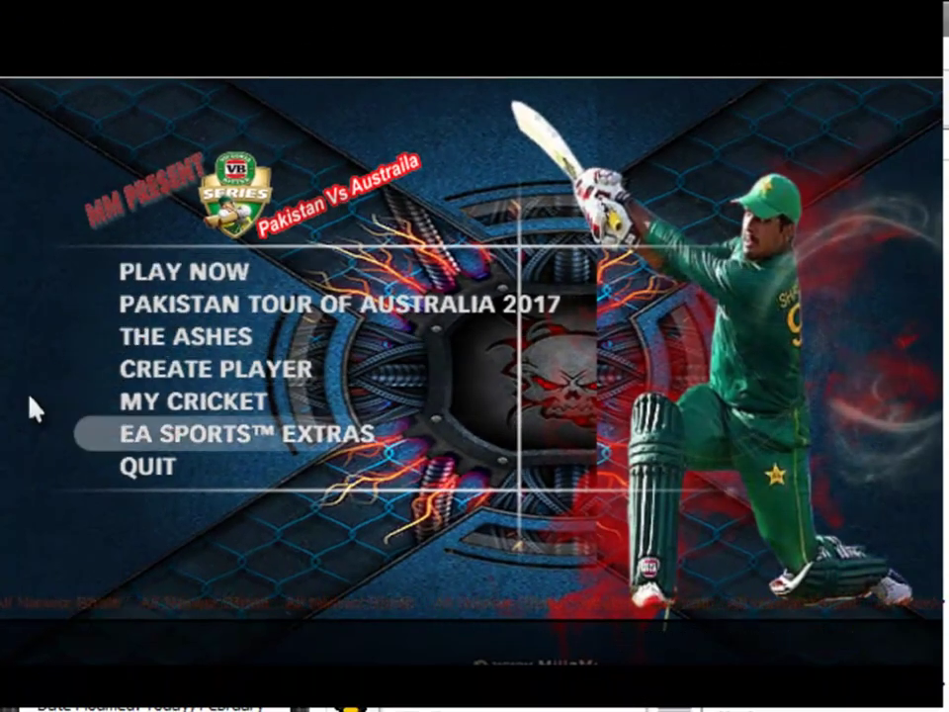
- Examine the main menu's selection highlight and switch from the game to the EA SPORTS(TM) Cricket 07 folder
{"action": "left_click", "coordinate": [118, 474]}
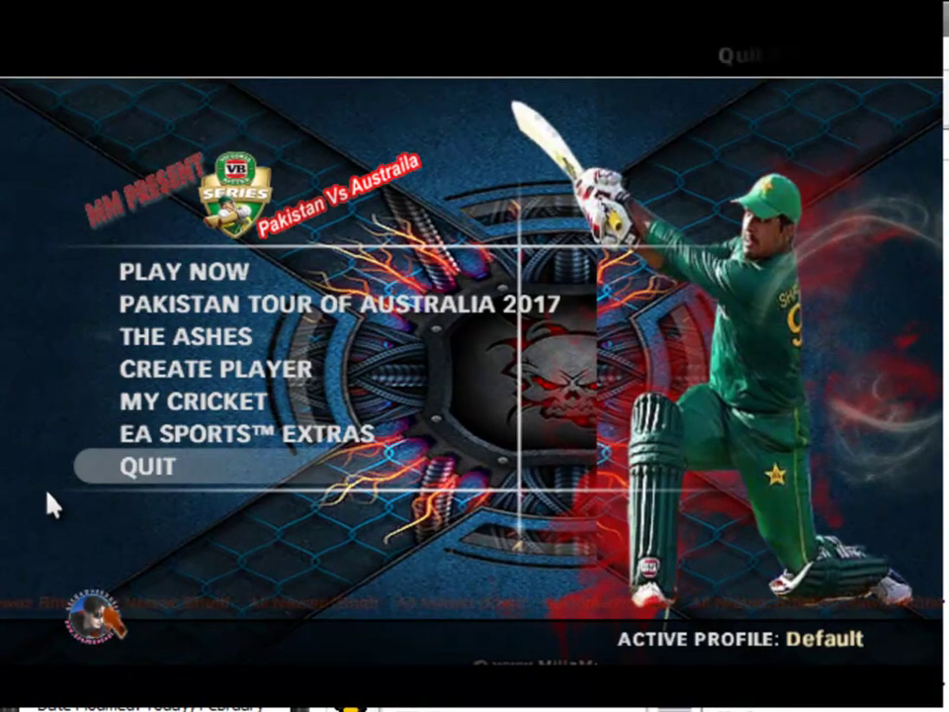
{"action": "key", "text": "Escape"}
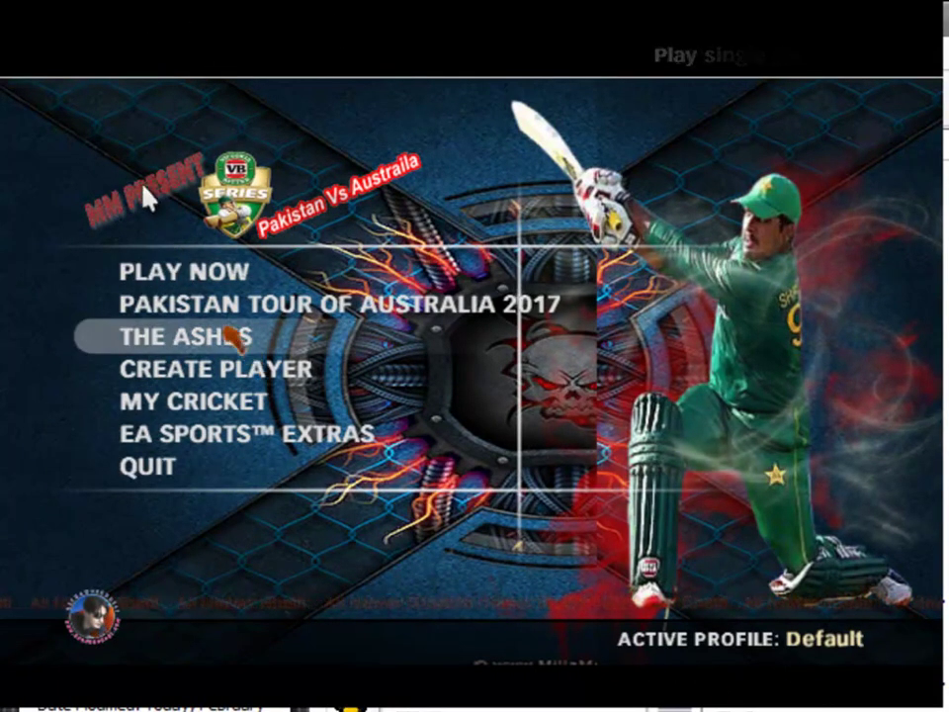
{"action": "left_click", "coordinate": [124, 346]}
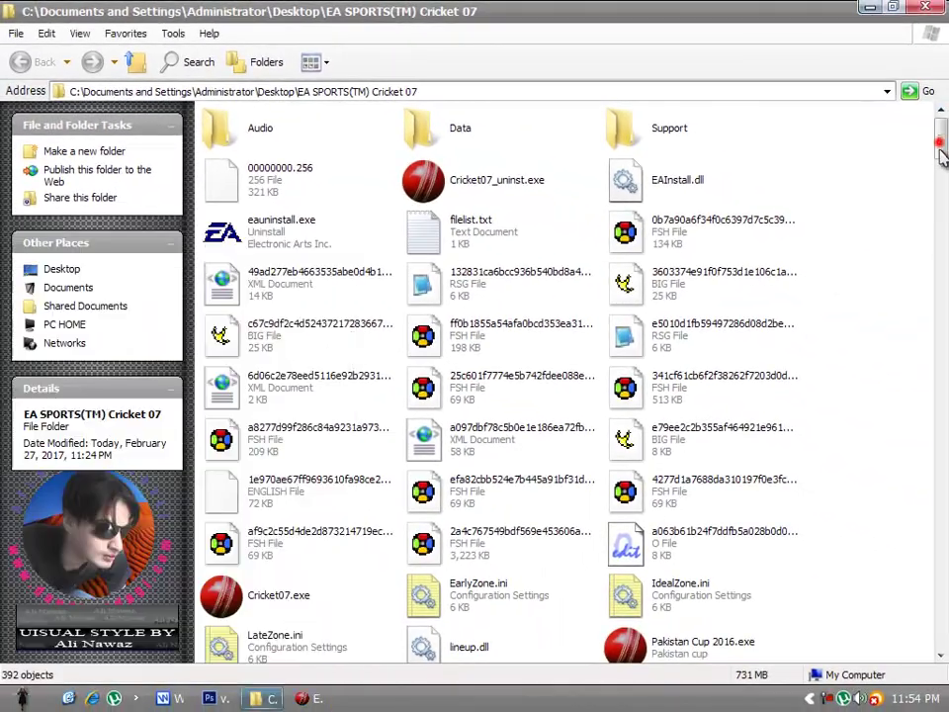
- Move 5bd6a3e8124e2e9e816022d8d67beb17.fsh from the EA SPORTS(TM) Cricket 07 folder to the Desktop
{"action": "left_click_drag", "start_coordinate": [942, 155], "coordinate": [820, 647]}
{"action": "right_click", "coordinate": [430, 643]}
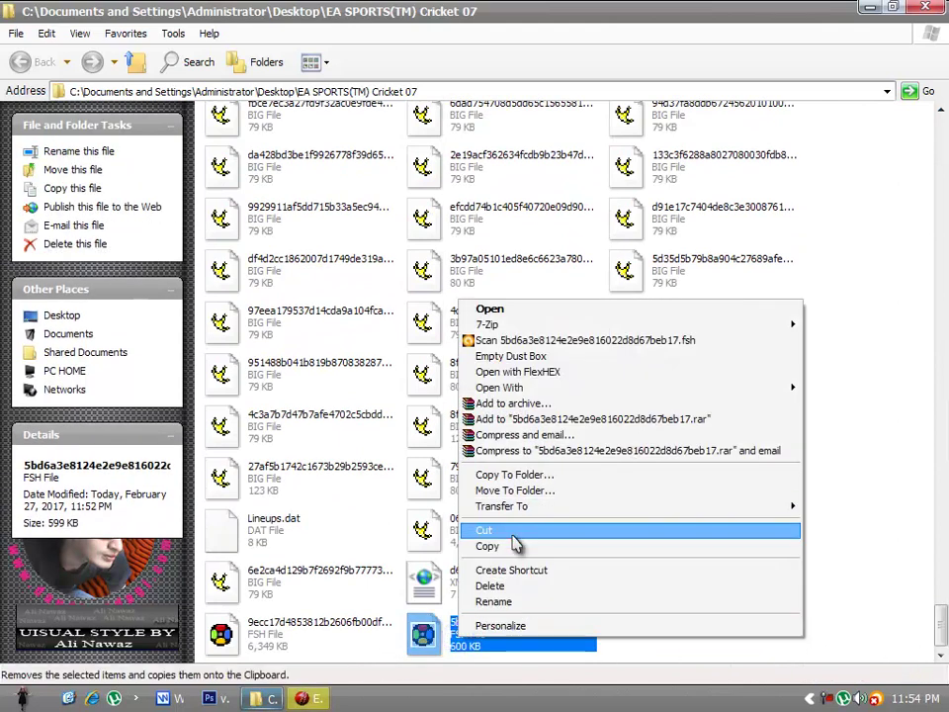
{"action": "left_click", "coordinate": [494, 532]}
{"action": "left_click", "coordinate": [869, 9]}
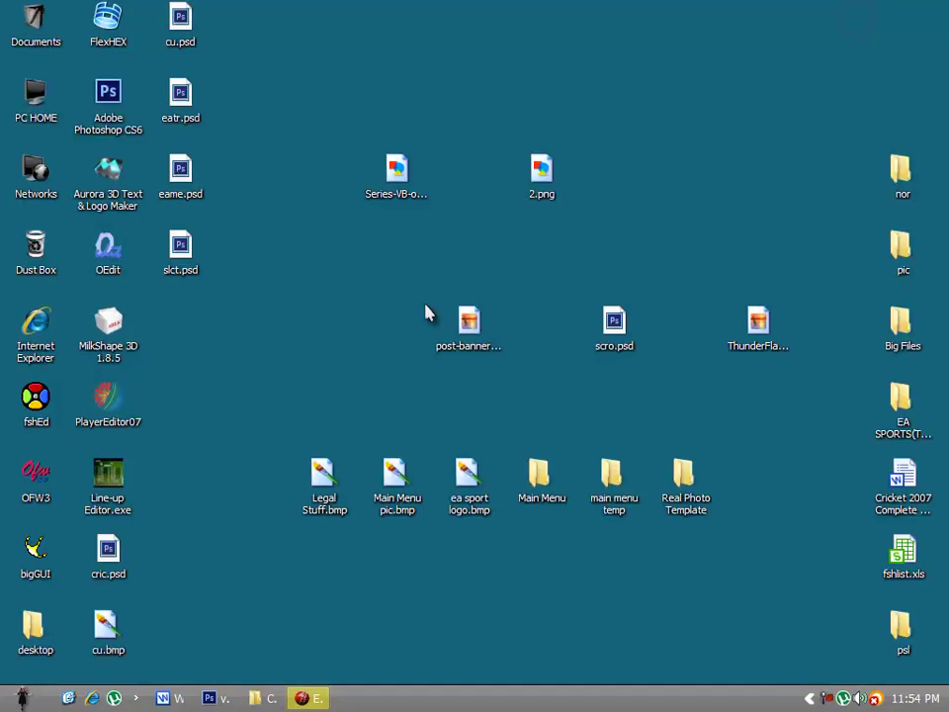
{"action": "right_click", "coordinate": [314, 301]}
{"action": "mouse_move", "coordinate": [332, 386]}
{"action": "left_click", "coordinate": [467, 380]}
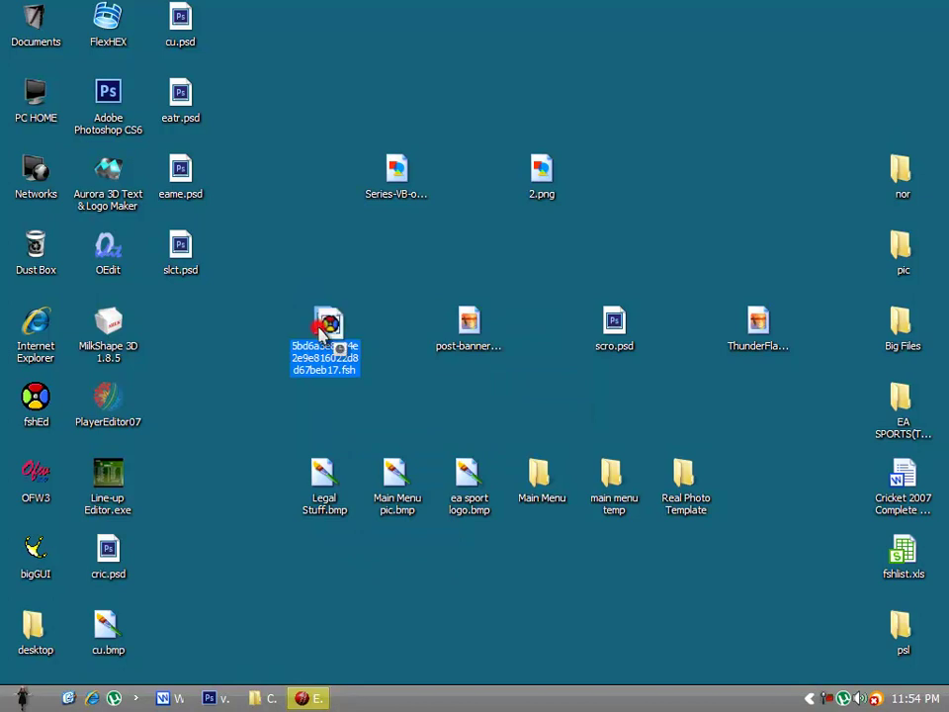
- Switch to FshEd and open 5bd6a3e8124e2e9e816022d8d67beb17.fsh from the Desktop
{"action": "left_click", "coordinate": [300, 176]}
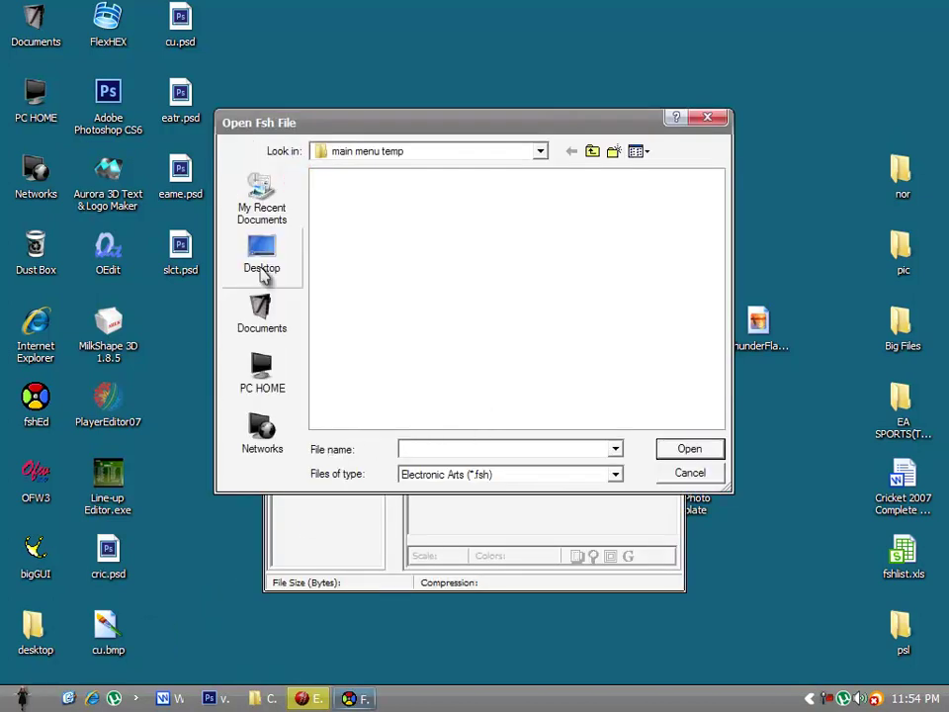
{"action": "left_click", "coordinate": [262, 262]}
{"action": "double_click", "coordinate": [358, 368]}
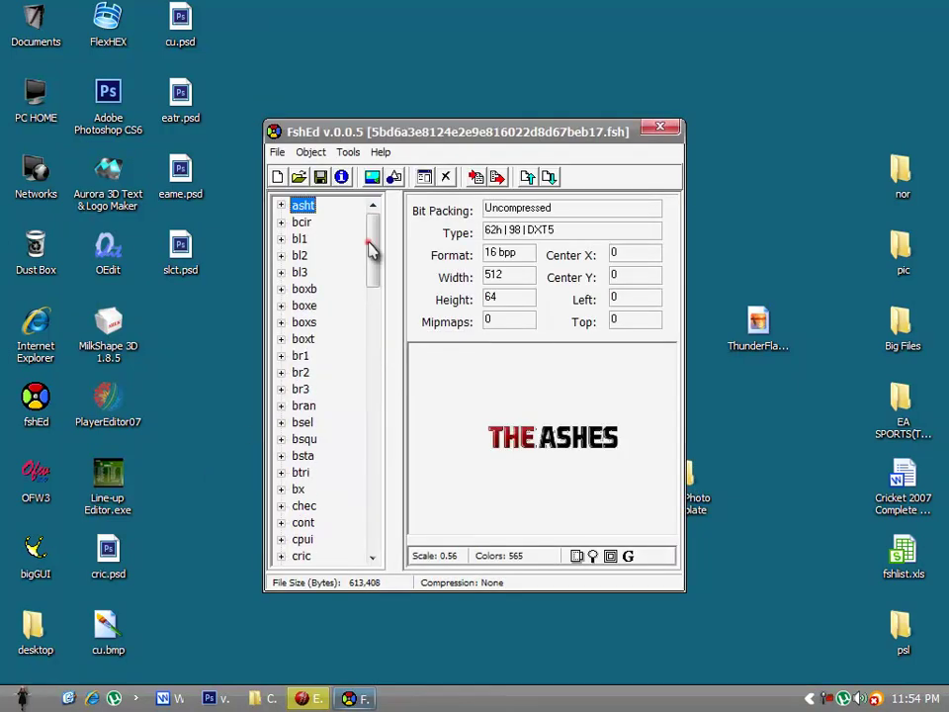
- Import slct.psd from the Desktop into the first slct entry with the Graphic Importer
{"action": "left_click_drag", "start_coordinate": [371, 249], "coordinate": [383, 457]}
{"action": "left_click", "coordinate": [300, 406]}
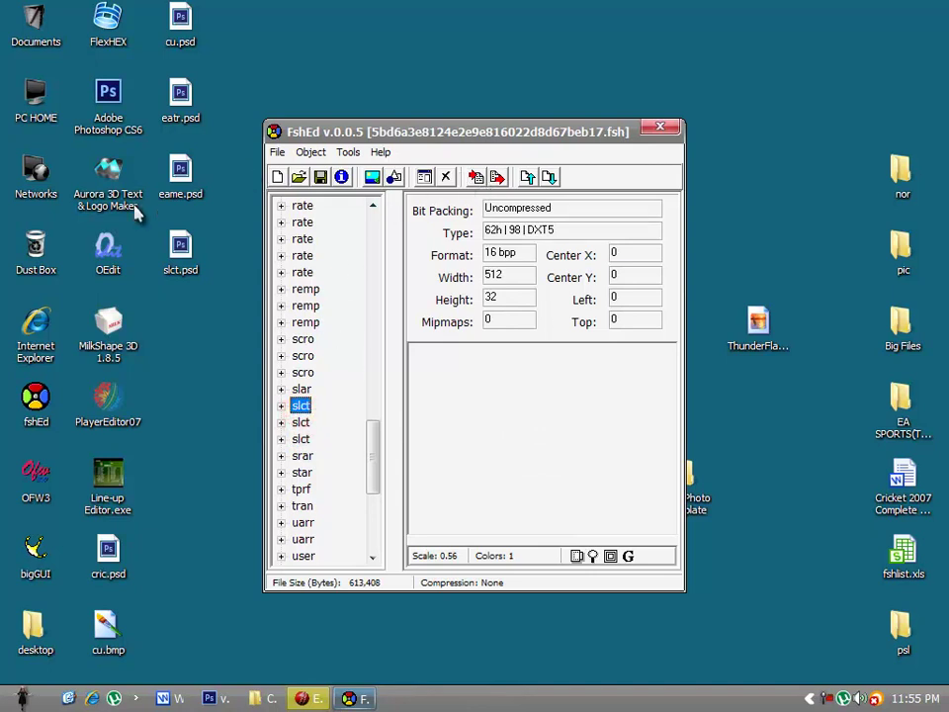
{"action": "left_click", "coordinate": [346, 153]}
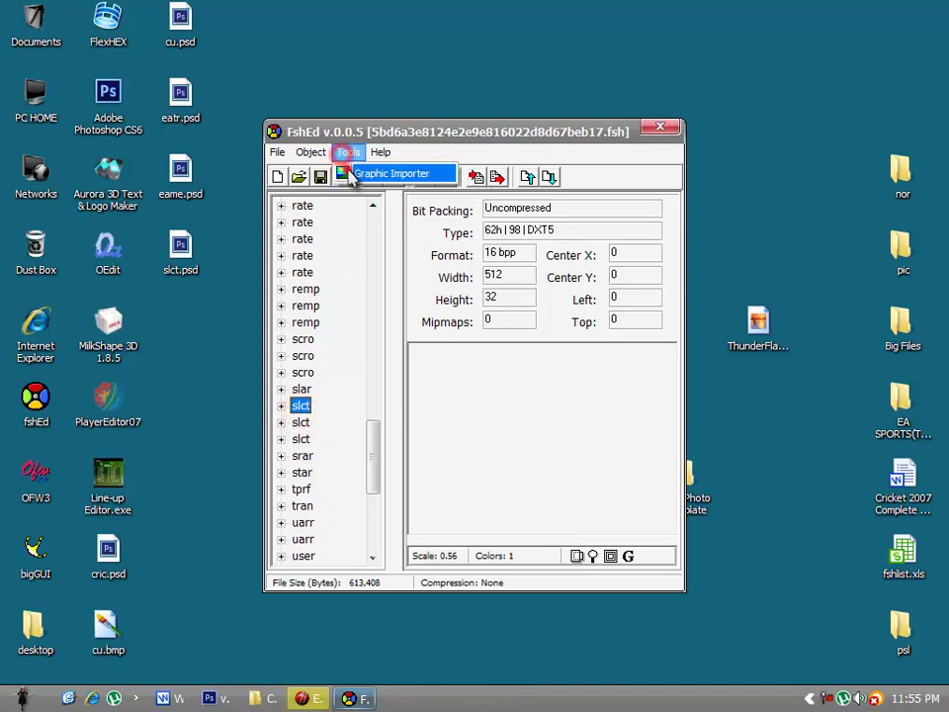
{"action": "left_click", "coordinate": [413, 174]}
{"action": "left_click", "coordinate": [494, 524]}
{"action": "left_click", "coordinate": [528, 468]}
{"action": "left_click", "coordinate": [524, 515]}
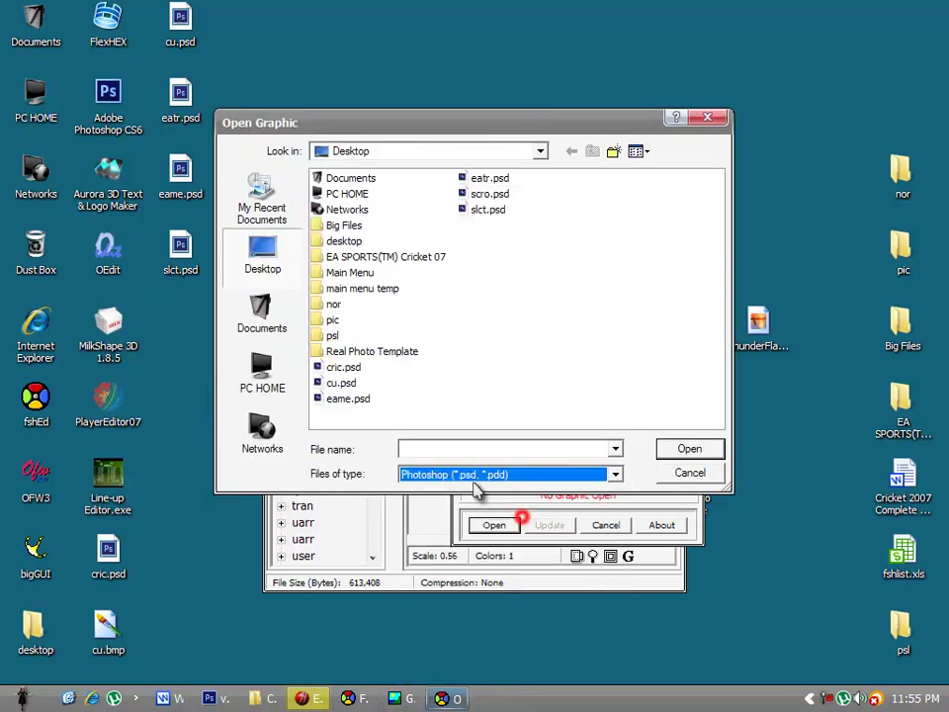
{"action": "left_click", "coordinate": [488, 210]}
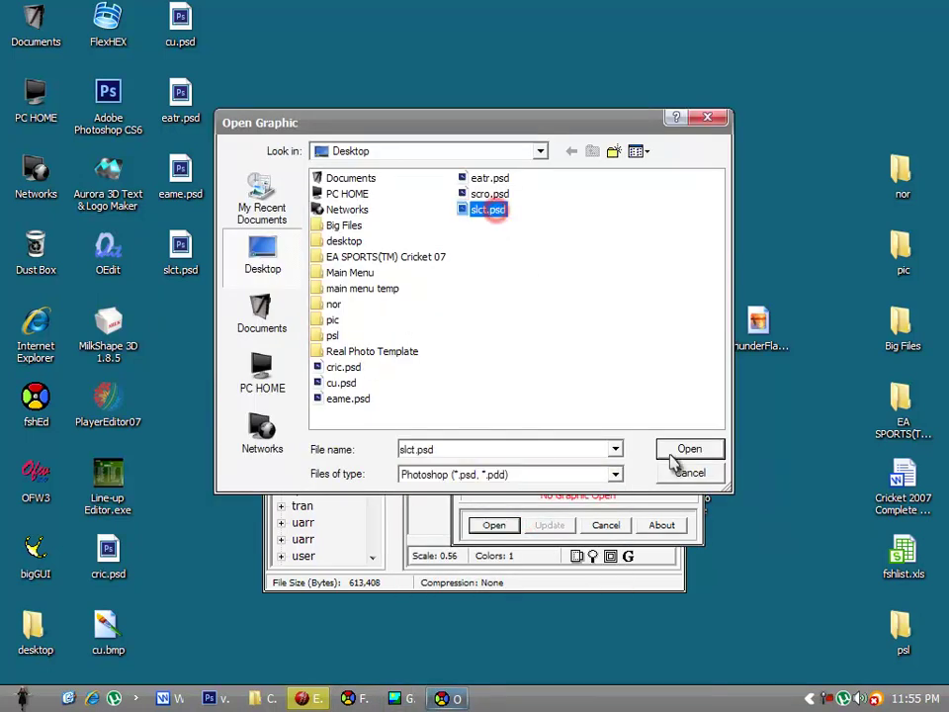
{"action": "left_click", "coordinate": [689, 448]}
{"action": "left_click", "coordinate": [555, 524]}
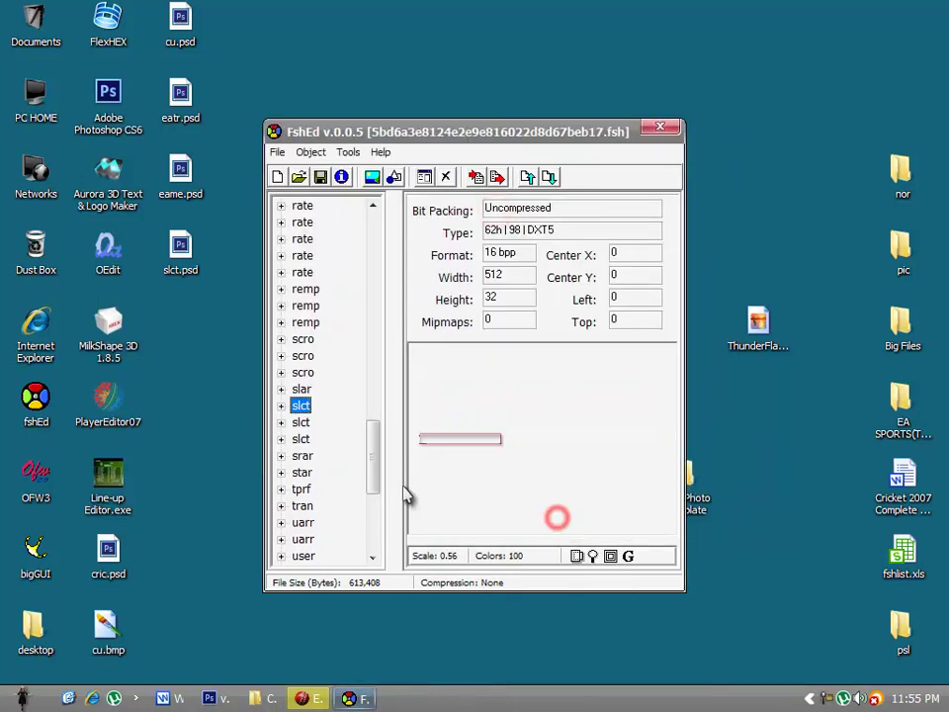
- Import slct.psd from the Desktop into the second slct entry with the Graphic Importer
{"action": "left_click", "coordinate": [307, 392]}
{"action": "left_click", "coordinate": [307, 439]}
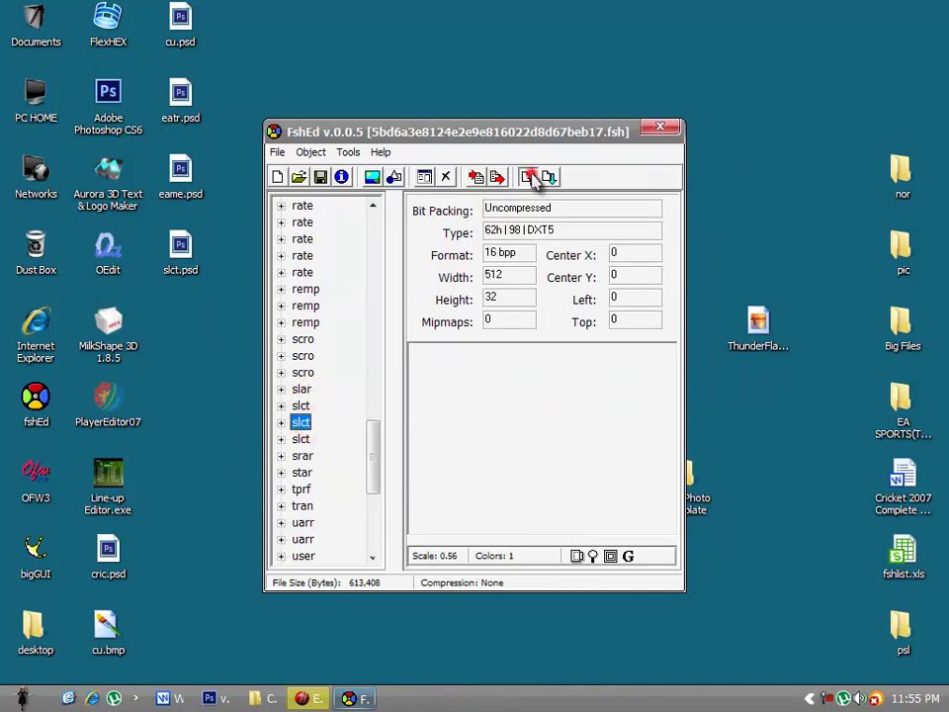
{"action": "left_click", "coordinate": [348, 153]}
{"action": "left_click", "coordinate": [366, 176]}
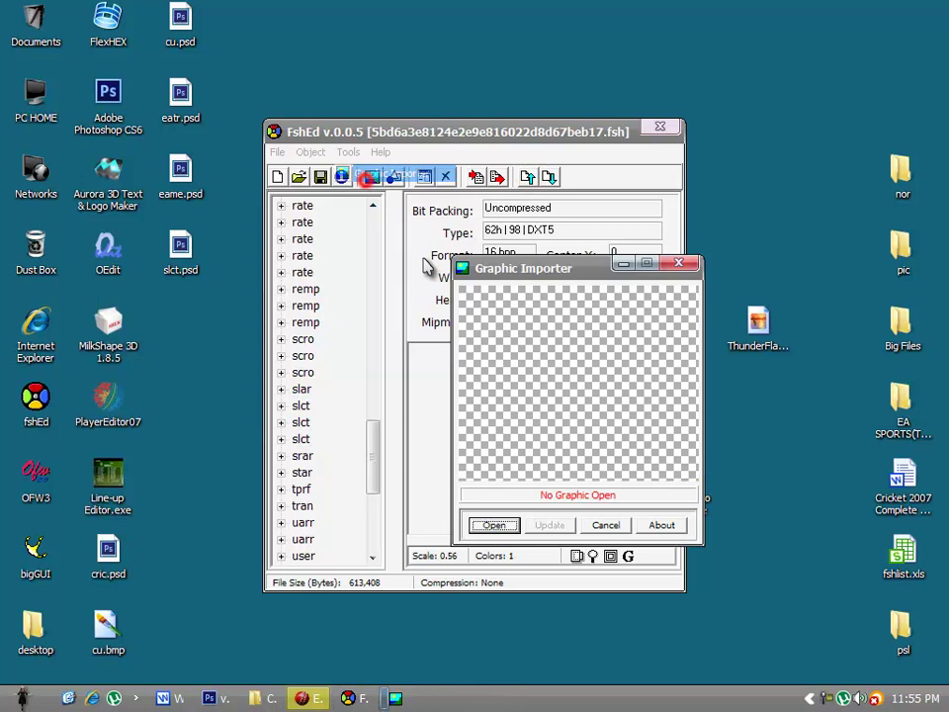
{"action": "left_click", "coordinate": [494, 524]}
{"action": "left_click", "coordinate": [531, 480]}
{"action": "left_click", "coordinate": [517, 512]}
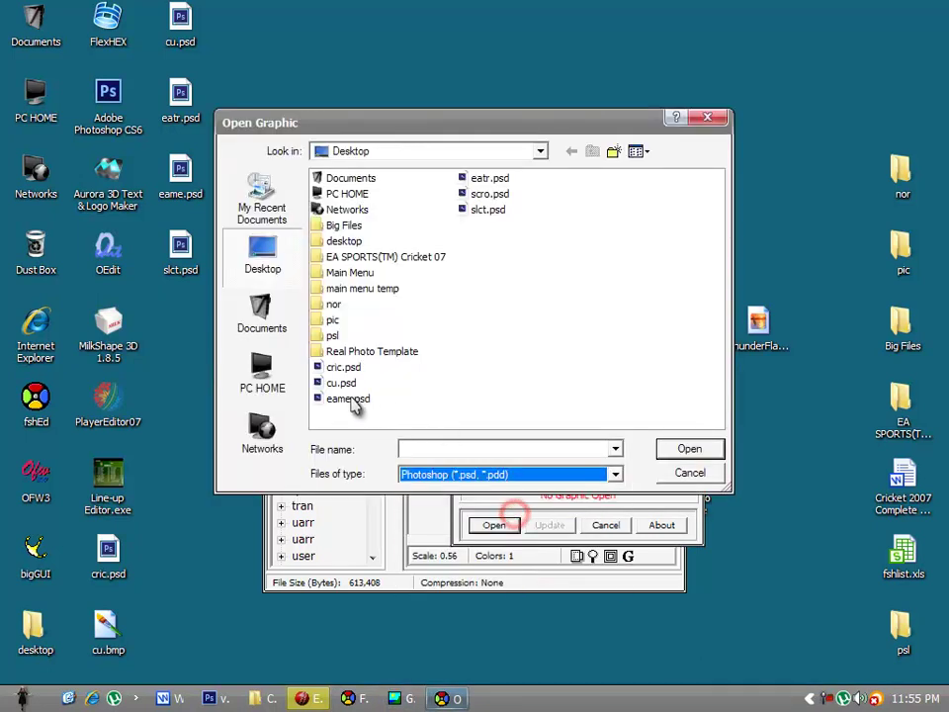
{"action": "left_click", "coordinate": [486, 210]}
{"action": "left_click", "coordinate": [687, 450]}
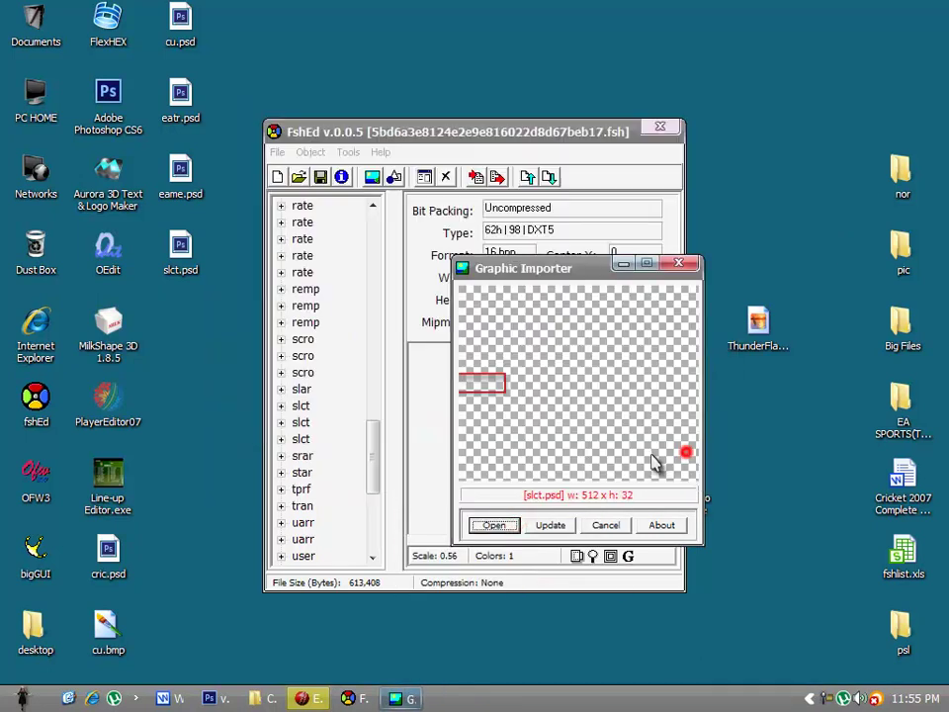
{"action": "left_click", "coordinate": [551, 525]}
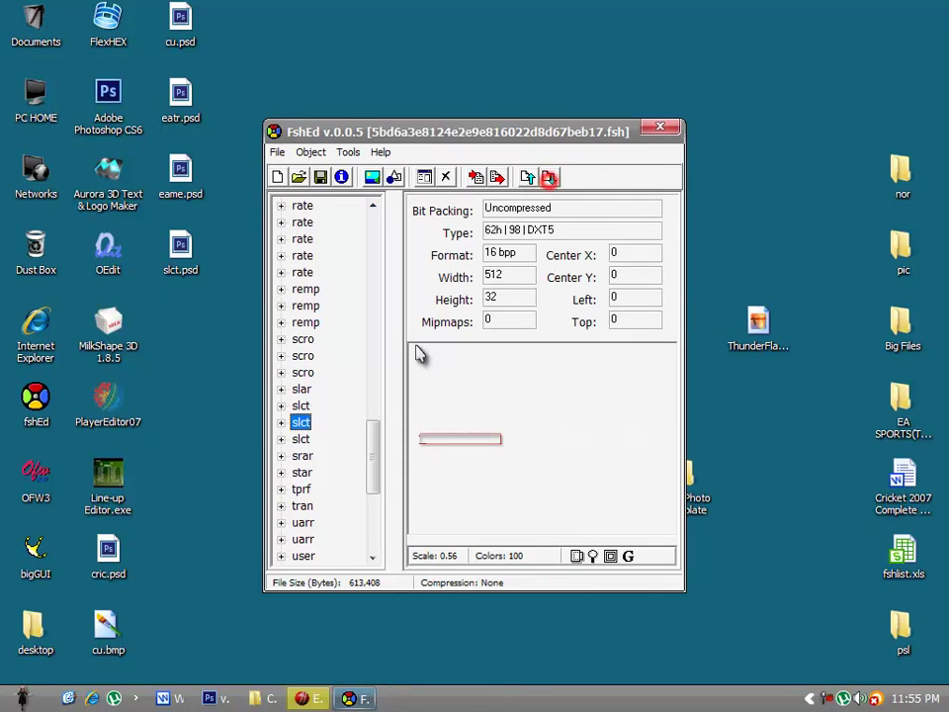
- Check the third slct entry, save the FSH file and close FshEd
{"action": "left_click", "coordinate": [304, 441]}
{"action": "left_click", "coordinate": [277, 151]}
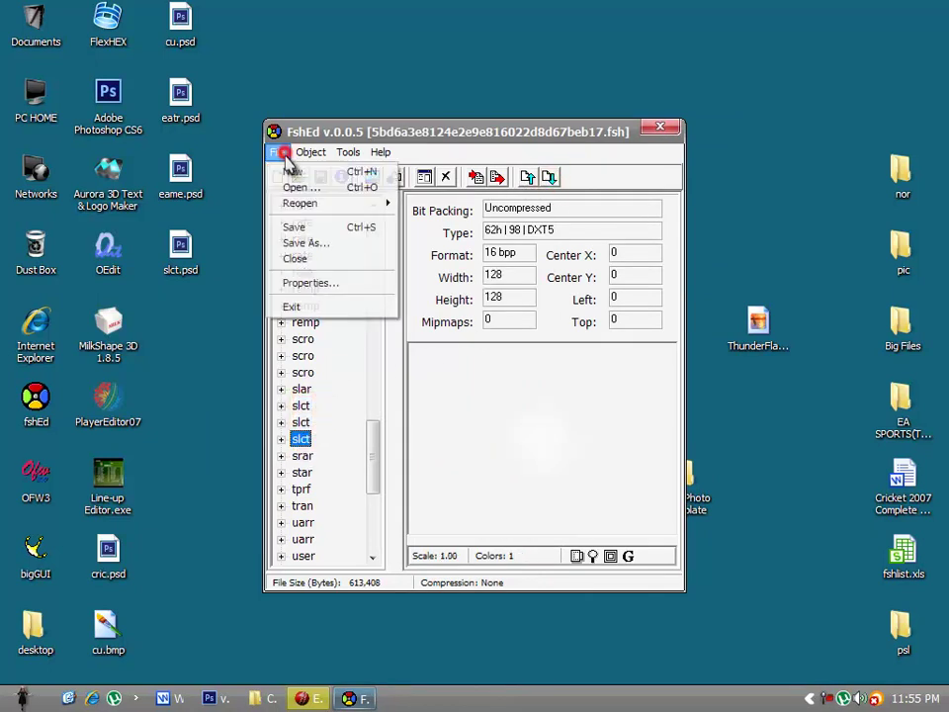
{"action": "left_click", "coordinate": [294, 227]}
{"action": "left_click", "coordinate": [661, 127]}
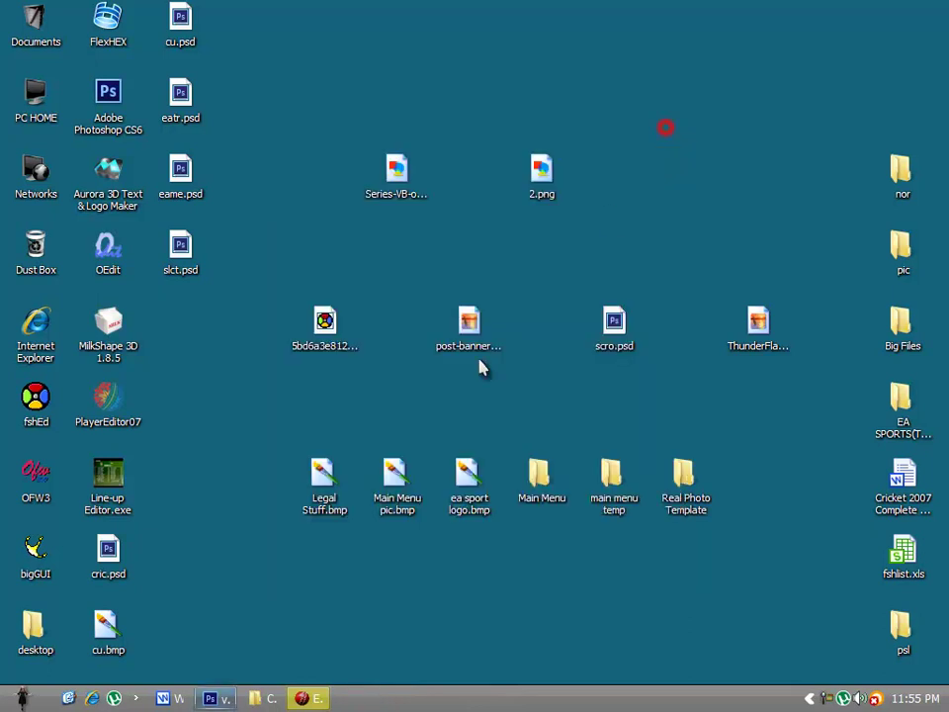
- Move 5bd6a3e8124e2e9e816022d8d67beb17.fsh from the Desktop into the EA SPORTS(TM) Cricket 07 folder, replacing the existing copy
{"action": "right_click", "coordinate": [325, 356]}
{"action": "left_click", "coordinate": [376, 576]}
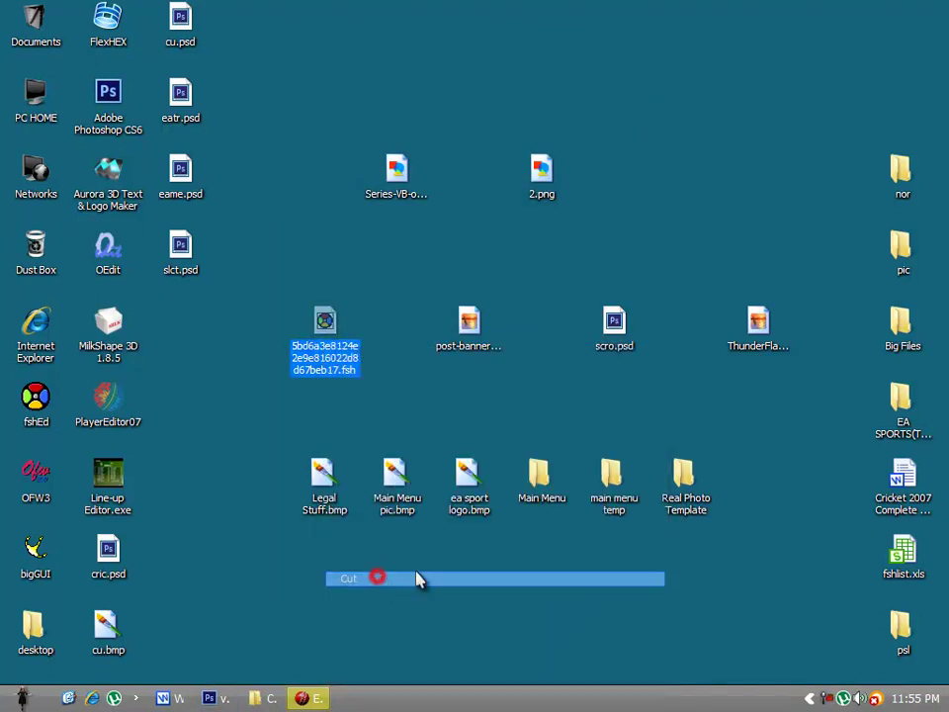
{"action": "double_click", "coordinate": [905, 423]}
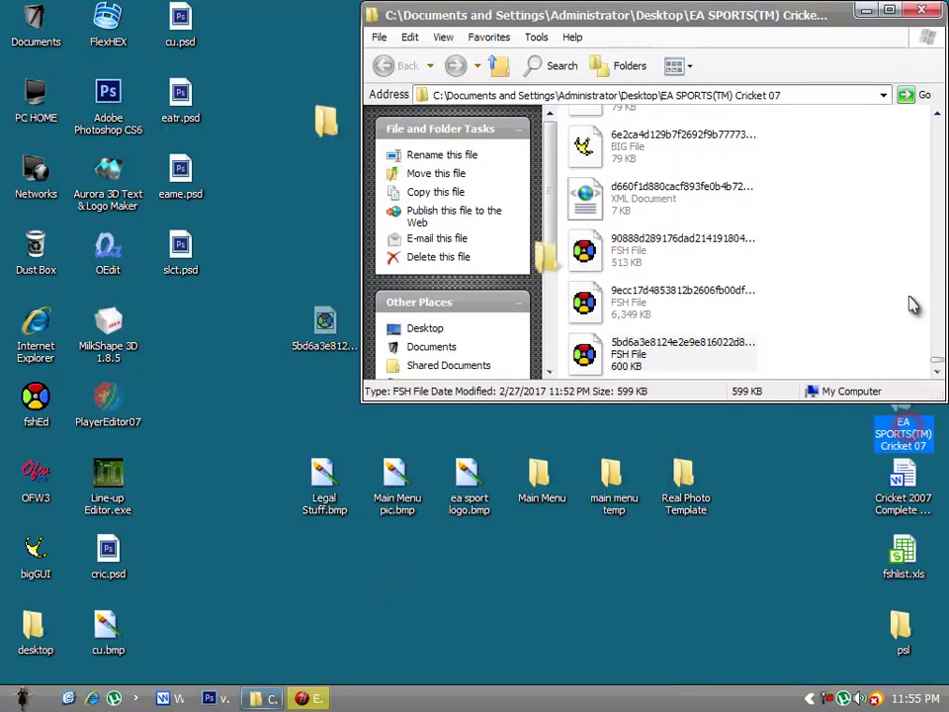
{"action": "left_click", "coordinate": [889, 10]}
{"action": "right_click", "coordinate": [878, 354]}
{"action": "mouse_move", "coordinate": [837, 449]}
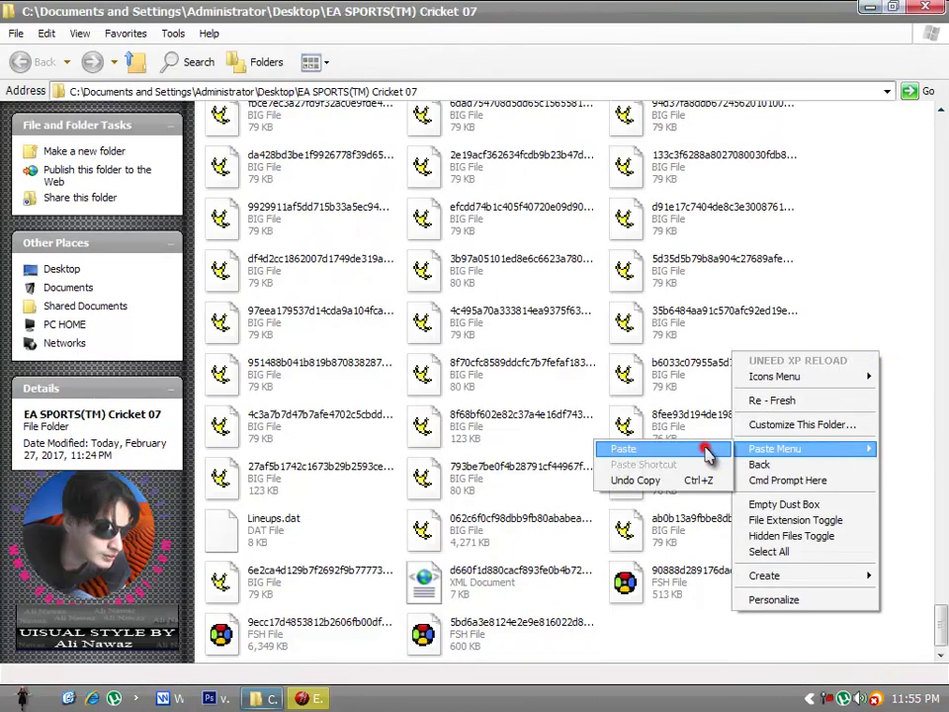
{"action": "left_click", "coordinate": [707, 449]}
{"action": "left_click", "coordinate": [545, 437]}
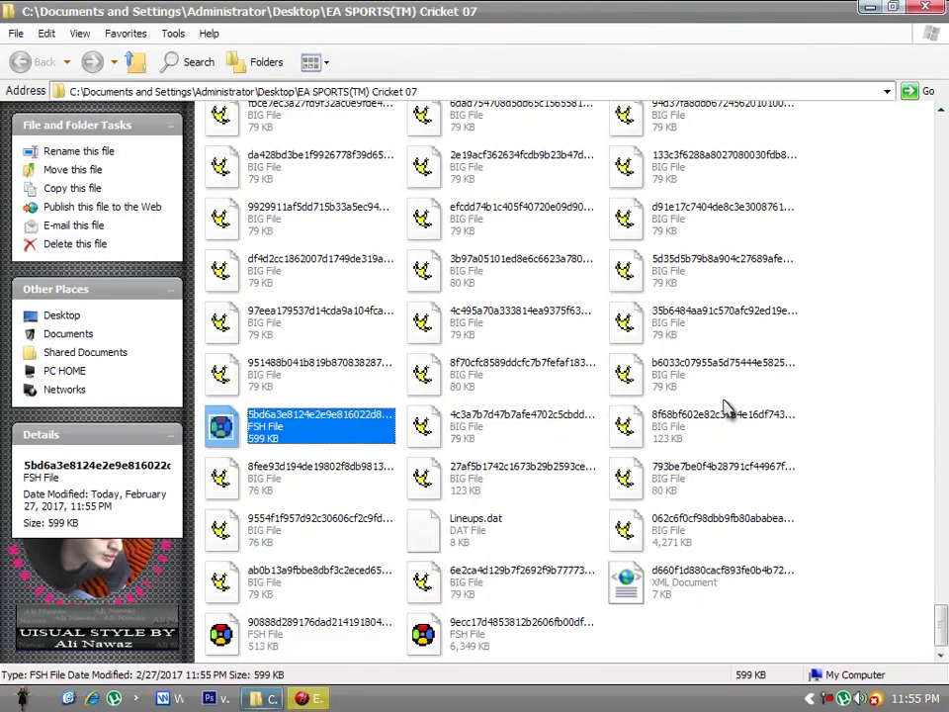
- End the running EA SPORTS Cricket 07 task and relaunch the game from Cricket07.exe
{"action": "key", "text": "ctrl+shift+Escape"}
{"action": "left_click", "coordinate": [159, 366]}
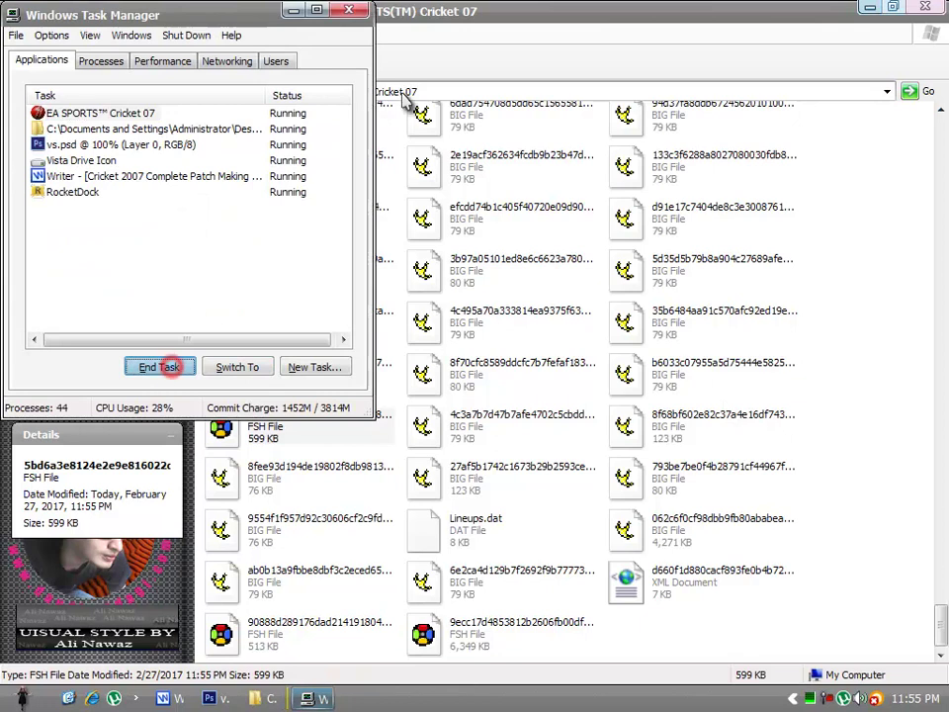
{"action": "left_click", "coordinate": [348, 10]}
{"action": "scroll", "coordinate": [936, 625], "scroll_direction": "up", "scroll_amount": 15}
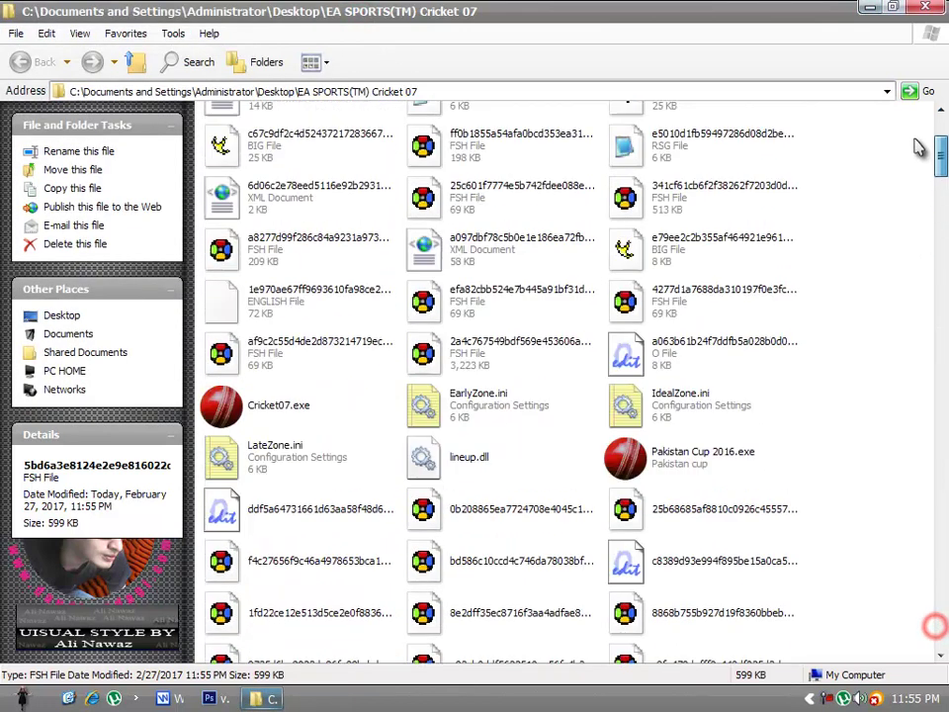
{"action": "double_click", "coordinate": [281, 596]}
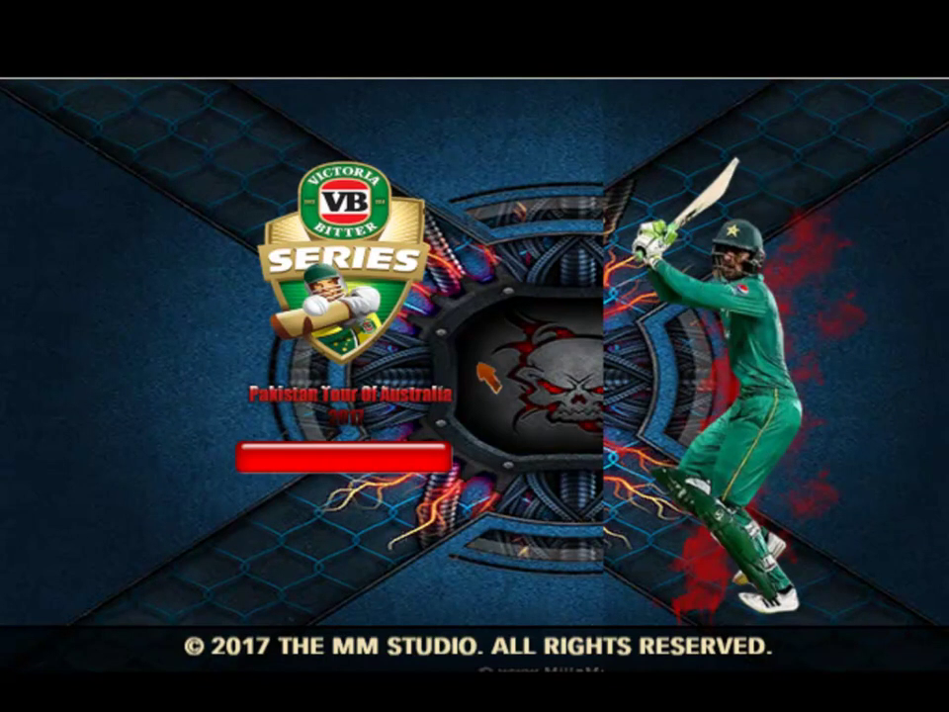
- Get past the game's loading prompts to the main menu, continuing without saving the profile
{"action": "key", "text": "Return"}
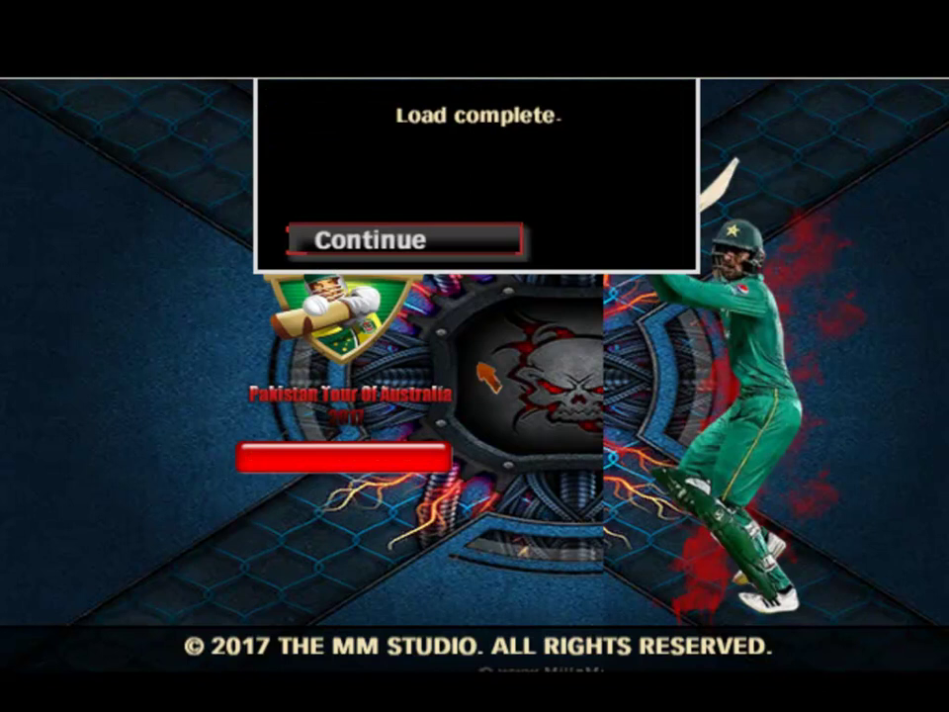
{"action": "key", "text": "Return"}
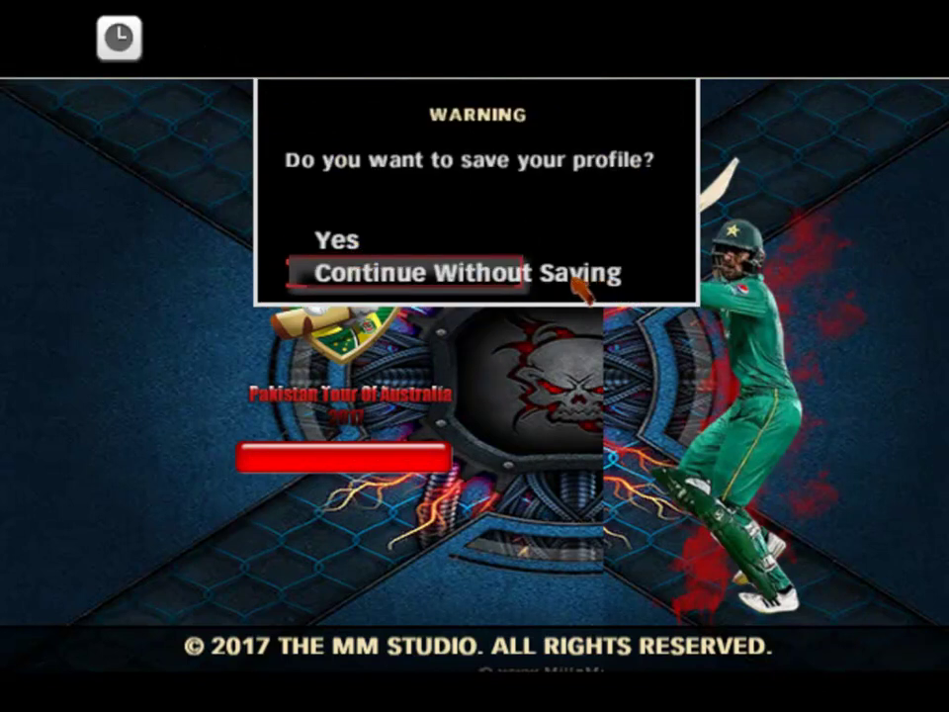
{"action": "left_click", "coordinate": [386, 289]}
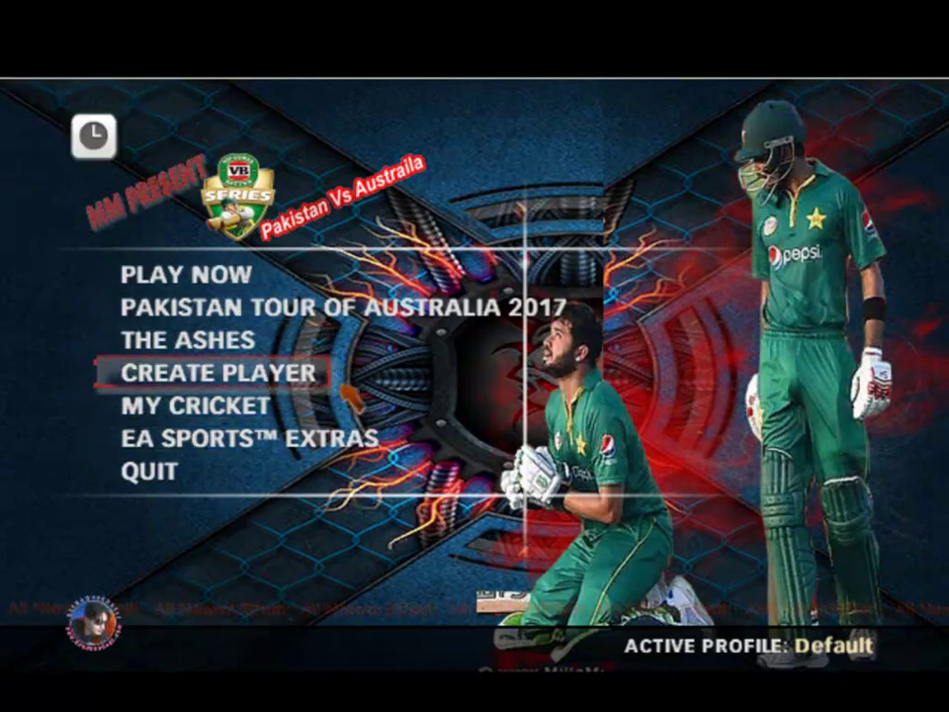
- Examine the selection highlight in the Pakistan Tour of Australia 2017 and International menus
{"action": "left_click", "coordinate": [340, 308]}
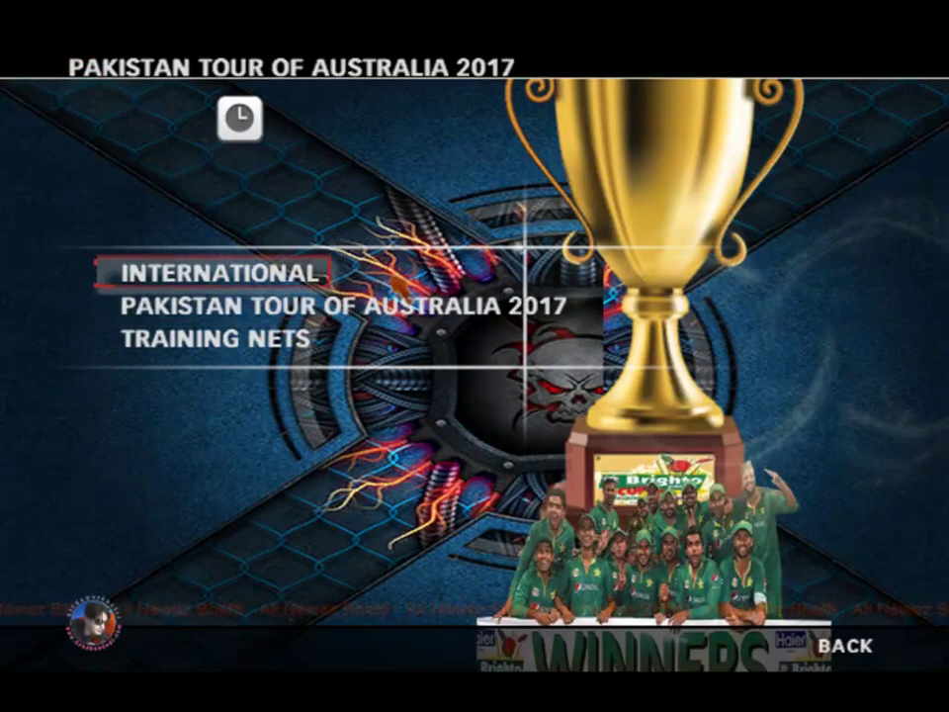
{"action": "left_click", "coordinate": [286, 274]}
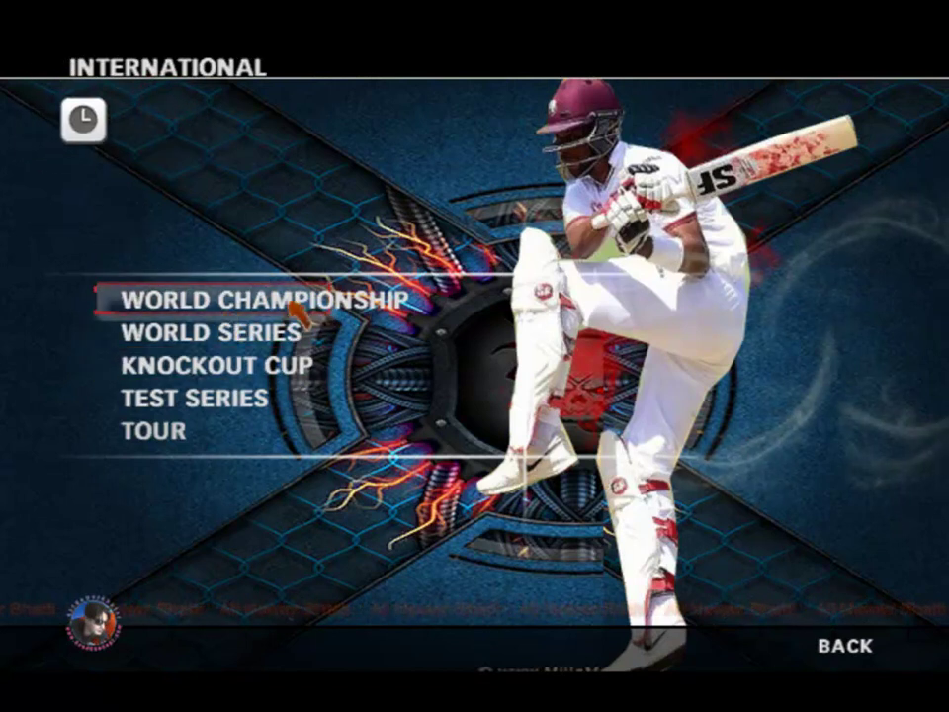
{"action": "left_click", "coordinate": [868, 674]}
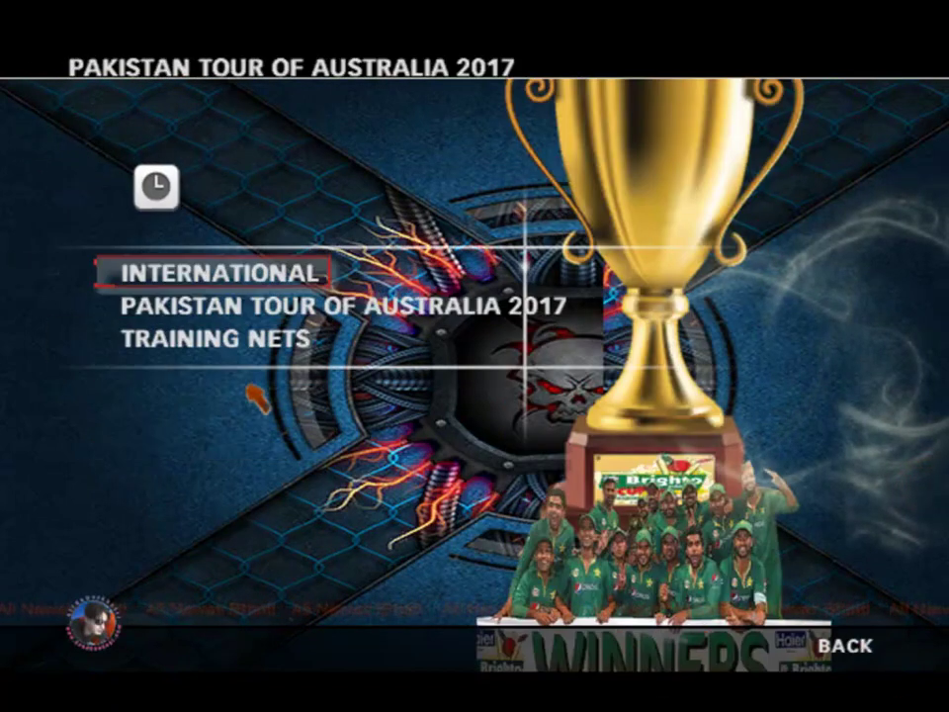
- End the EA SPORTS Cricket 07 task and close Task Manager
{"action": "key", "text": "ctrl+alt+Delete"}
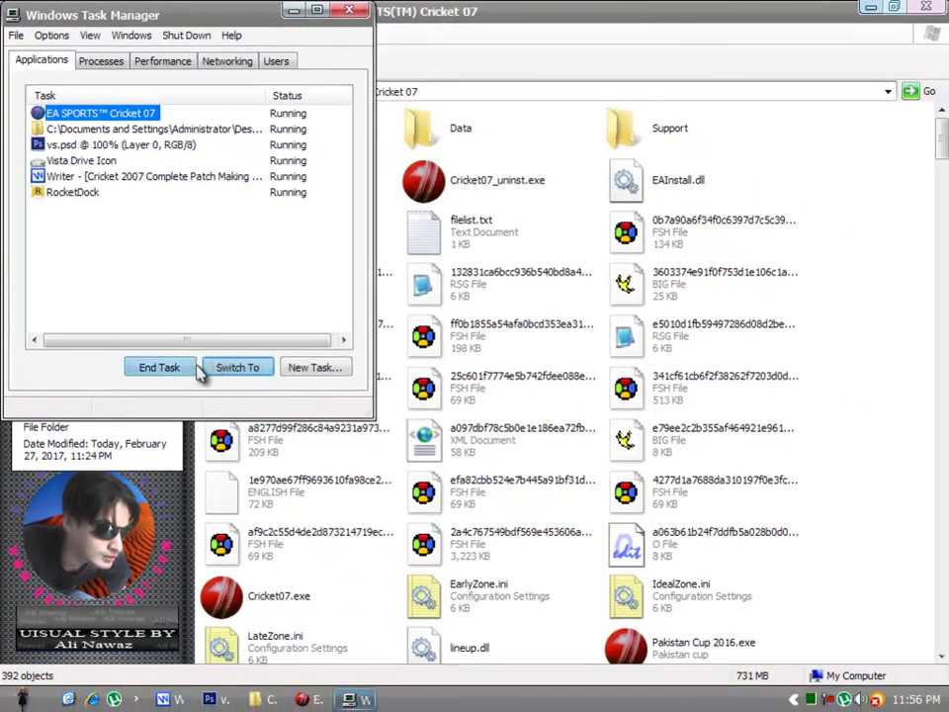
{"action": "left_click", "coordinate": [195, 366]}
{"action": "left_click", "coordinate": [348, 10]}
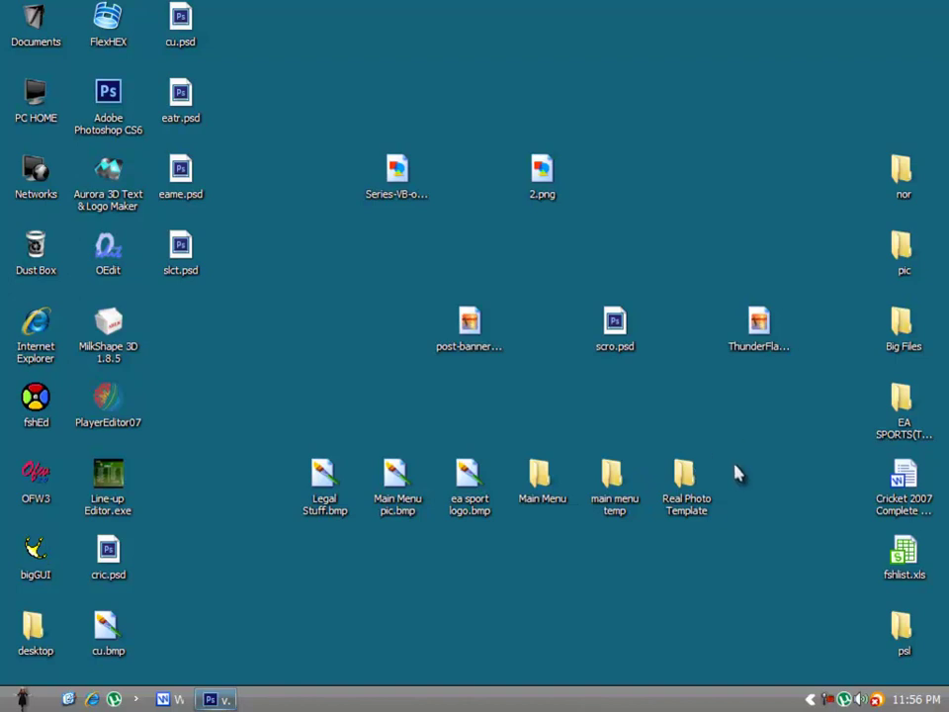
- Move b81cb556e3c7abe615e427fdaac25132.fsh from the Main Menu folder to the Desktop
{"action": "double_click", "coordinate": [546, 499]}
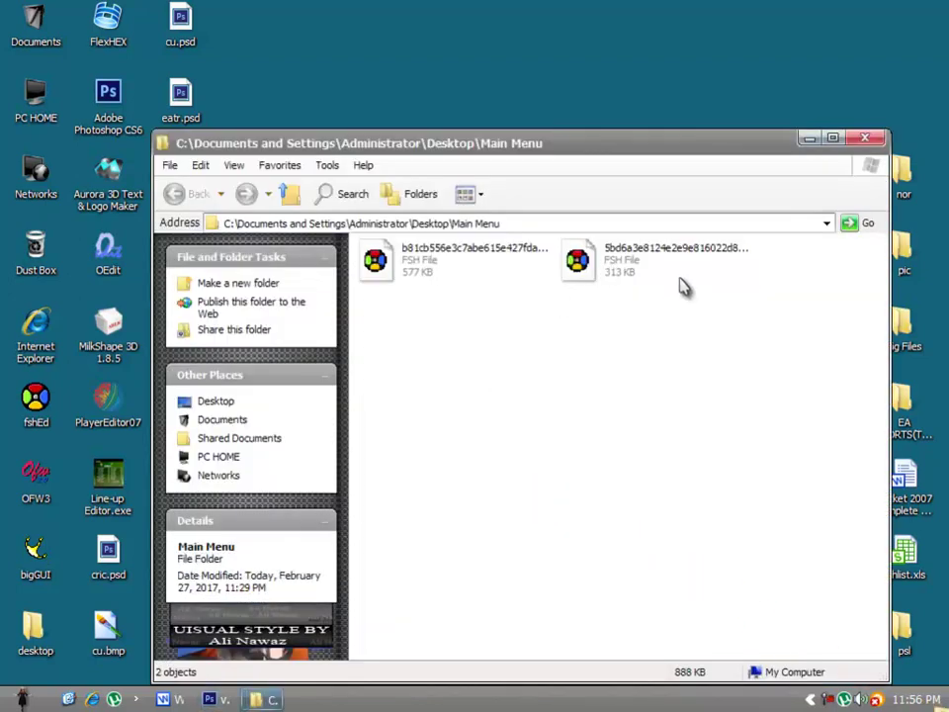
{"action": "right_click", "coordinate": [461, 267]}
{"action": "left_click", "coordinate": [487, 514]}
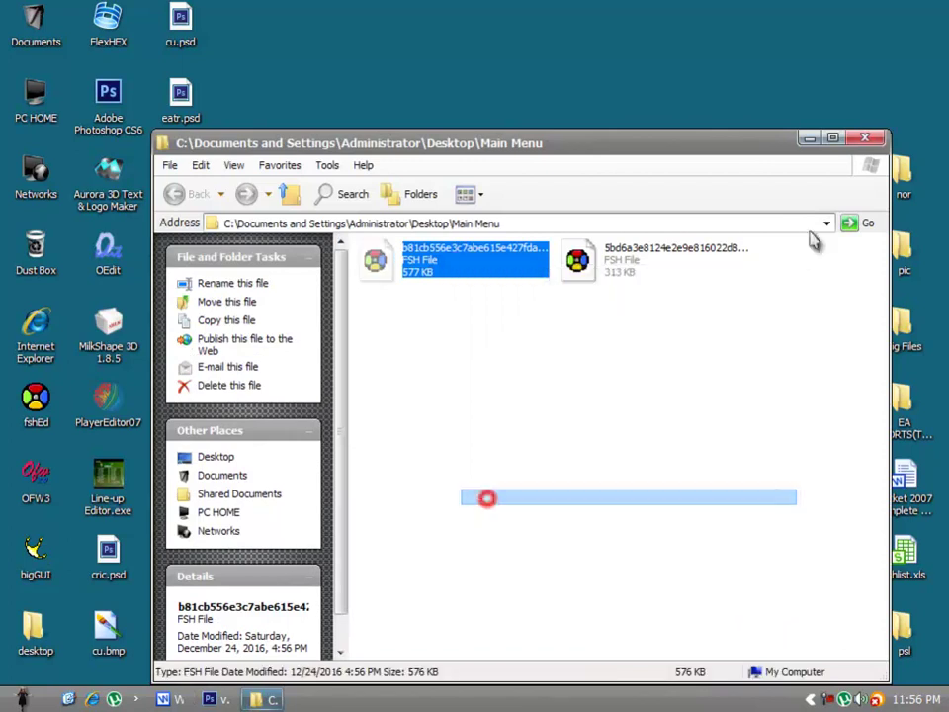
{"action": "left_click", "coordinate": [866, 138]}
{"action": "right_click", "coordinate": [323, 426]}
{"action": "mouse_move", "coordinate": [402, 498]}
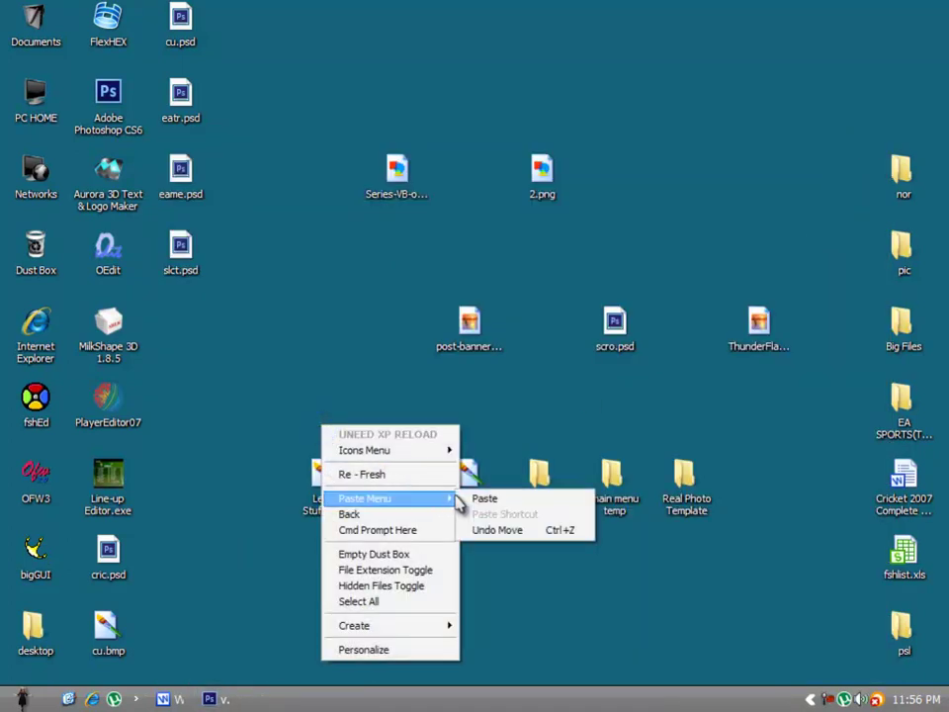
{"action": "left_click", "coordinate": [473, 498]}
- Delete 5bd6a3e8124e2e9e816022d8d67beb17.fsh from the Main Menu folder and close the folder
{"action": "double_click", "coordinate": [539, 480]}
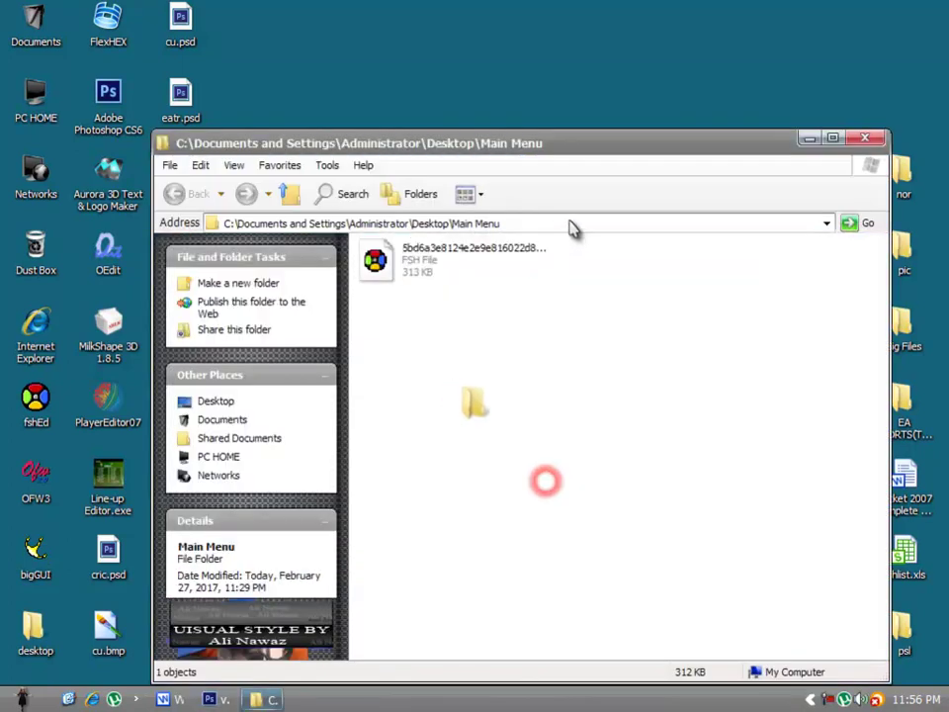
{"action": "left_click", "coordinate": [471, 248]}
{"action": "right_click", "coordinate": [458, 249]}
{"action": "left_click", "coordinate": [489, 538]}
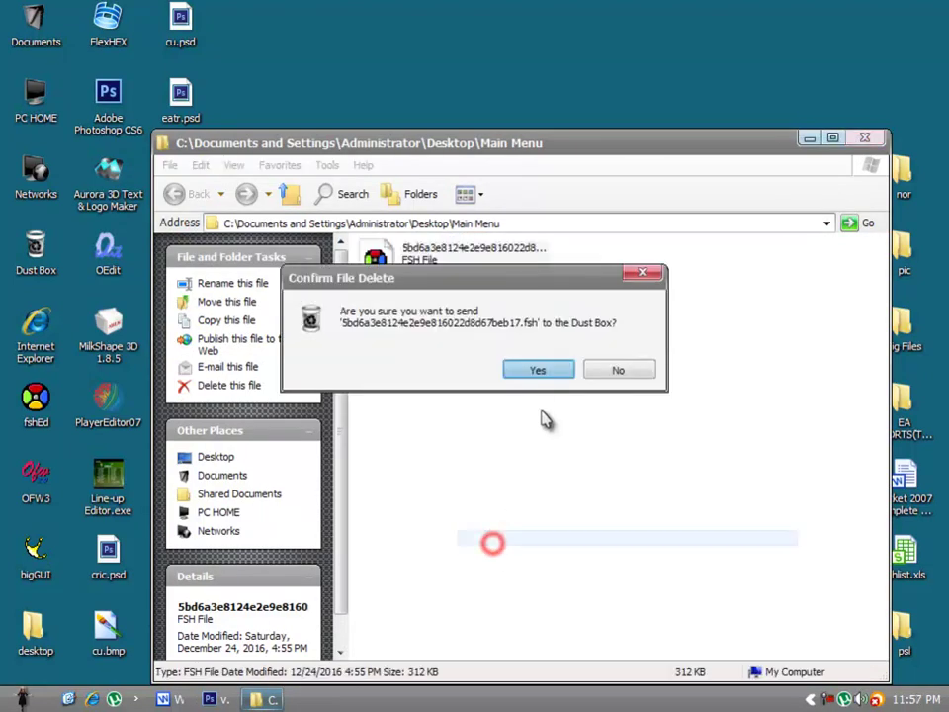
{"action": "left_click", "coordinate": [542, 374]}
{"action": "left_click", "coordinate": [860, 140]}
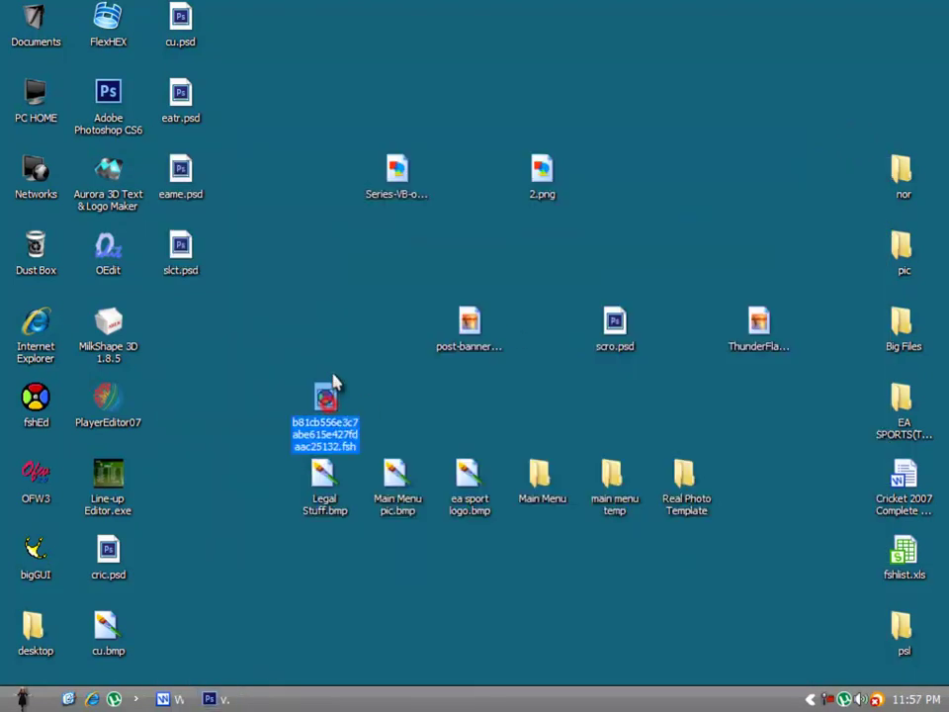
- Open b81cb556e3c7abe615e427fdaac25132.fsh from the Desktop in FshEd and view its second gree entry
{"action": "double_click", "coordinate": [318, 400]}
{"action": "left_click", "coordinate": [311, 181]}
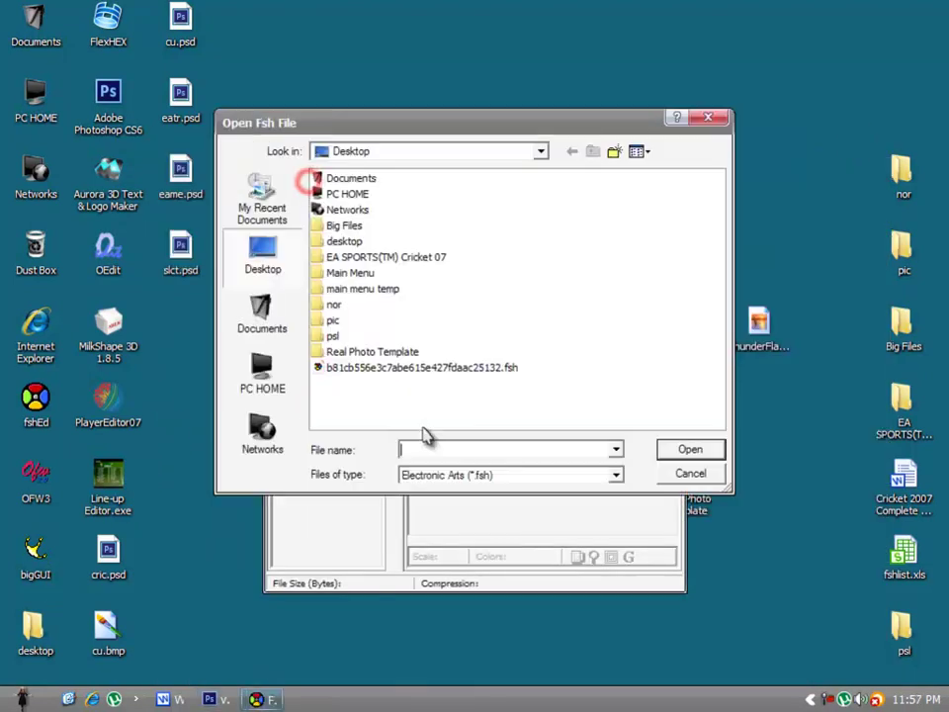
{"action": "double_click", "coordinate": [387, 370]}
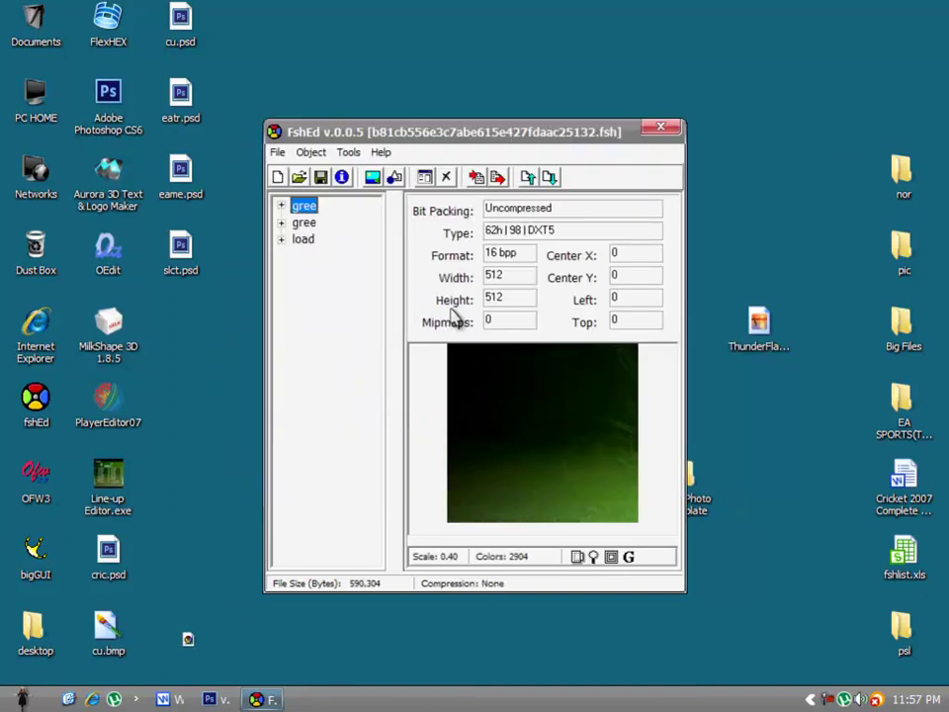
{"action": "left_click", "coordinate": [313, 213]}
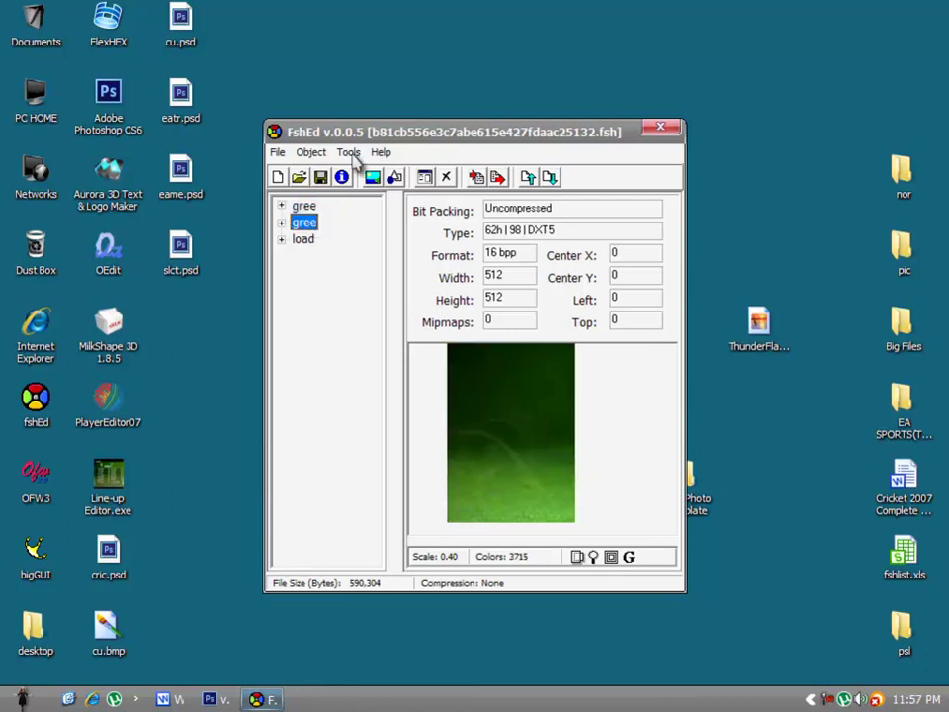
{"action": "left_click_drag", "start_coordinate": [367, 141], "coordinate": [407, 147]}
- Restore gree1.png and gree2.png from the Dust Box to the Desktop
{"action": "double_click", "coordinate": [38, 252]}
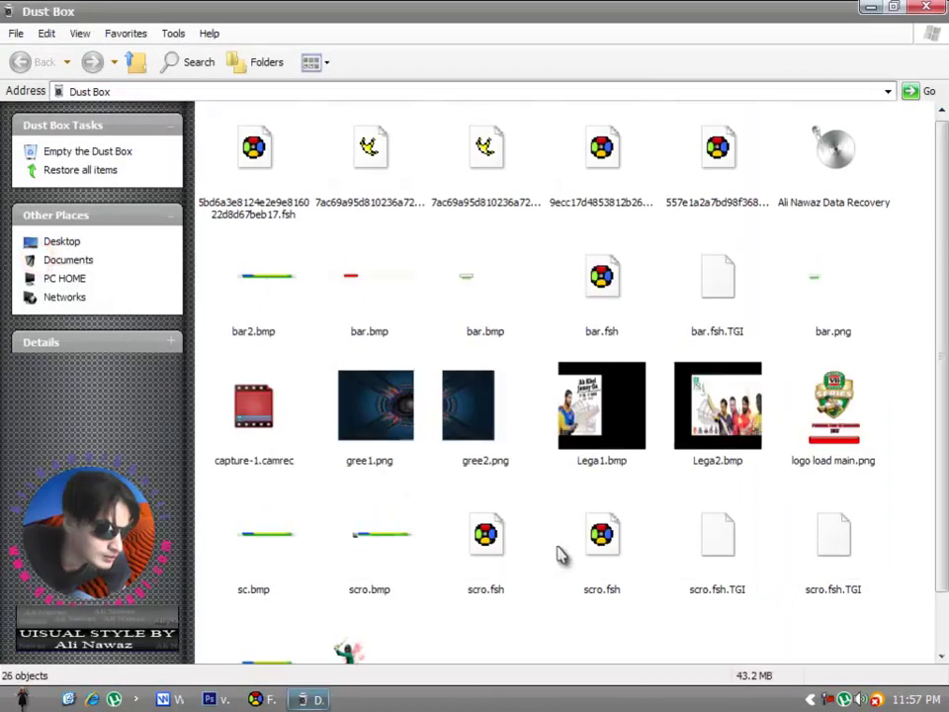
{"action": "left_click_drag", "start_coordinate": [484, 490], "coordinate": [348, 435]}
{"action": "right_click", "coordinate": [358, 415]}
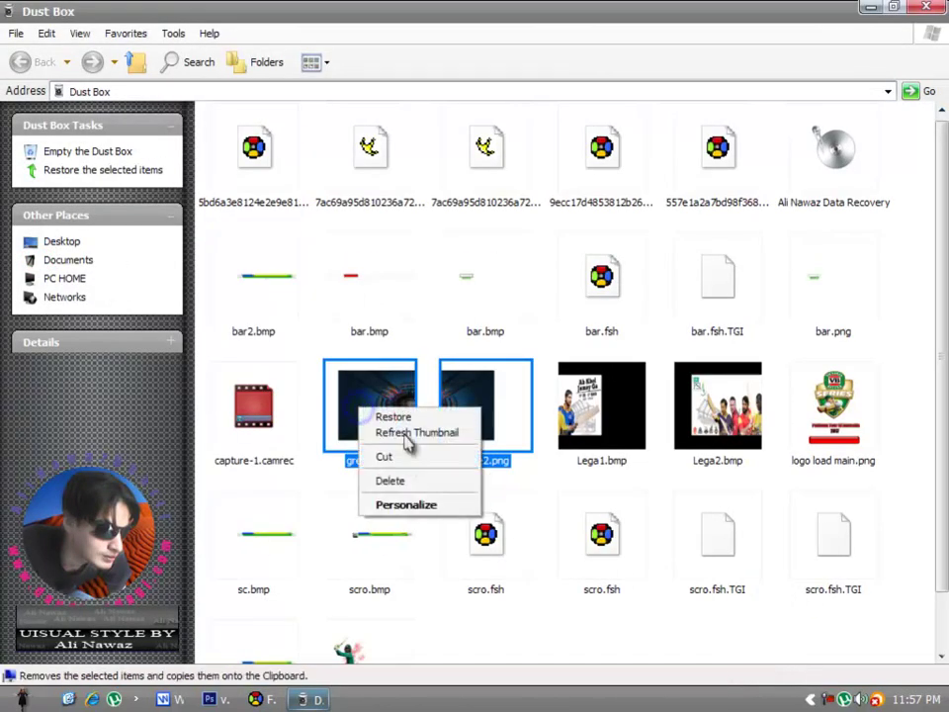
{"action": "left_click", "coordinate": [394, 416]}
{"action": "left_click", "coordinate": [927, 7]}
- View the restored gree1.png and gree2.png images in the picture viewer
{"action": "double_click", "coordinate": [182, 334]}
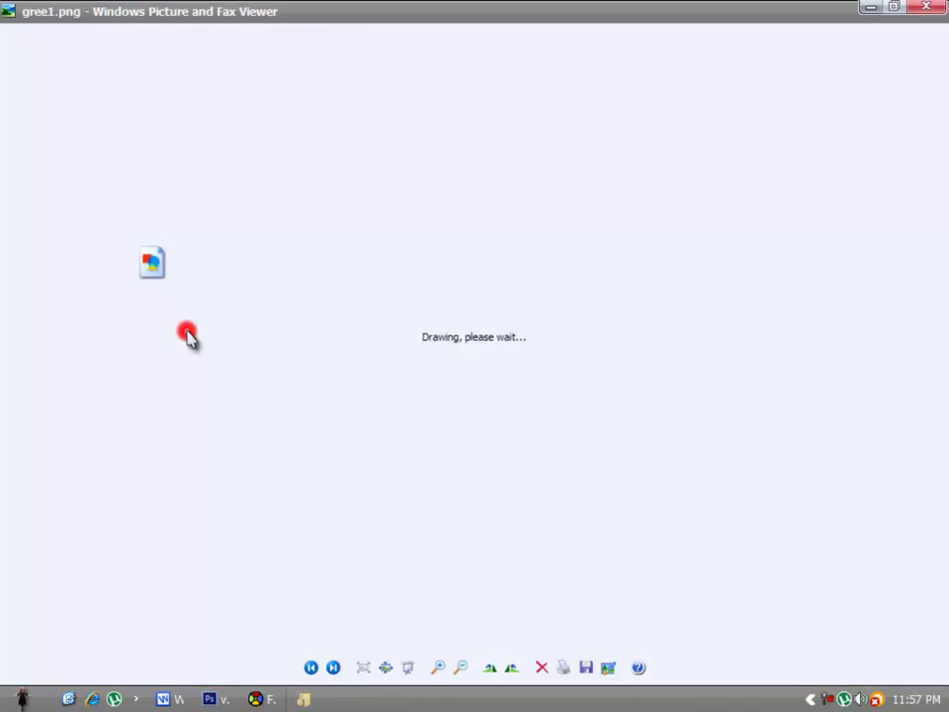
{"action": "left_click", "coordinate": [933, 6]}
{"action": "double_click", "coordinate": [174, 399]}
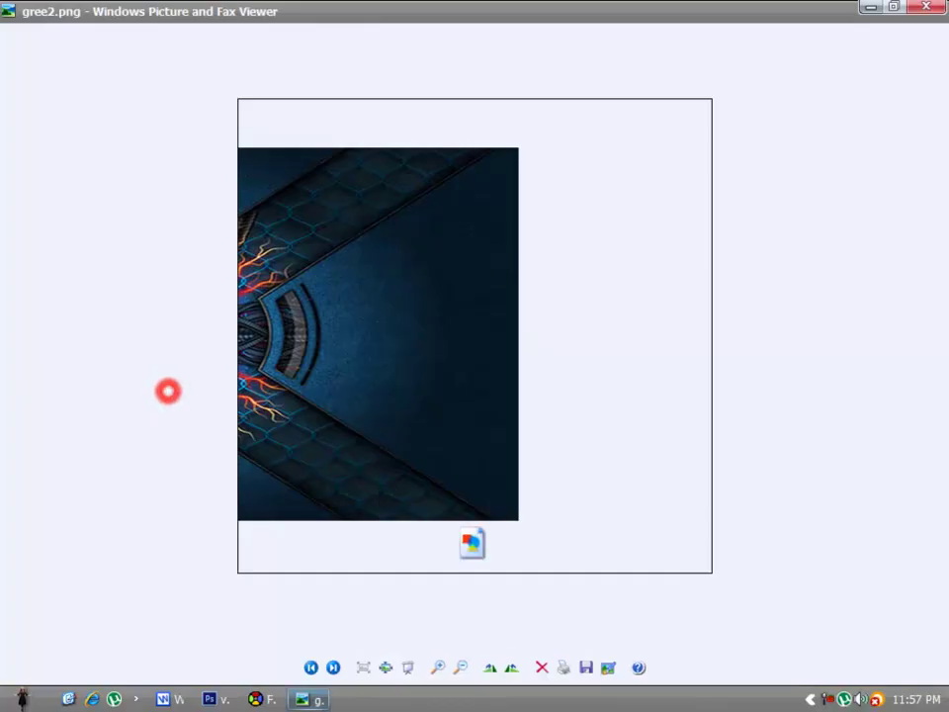
- Close the picture viewer and replace the first gree entry's graphic with gree1.png from the Desktop using the Graphic Importer
{"action": "left_click", "coordinate": [933, 6]}
{"action": "left_click", "coordinate": [344, 210]}
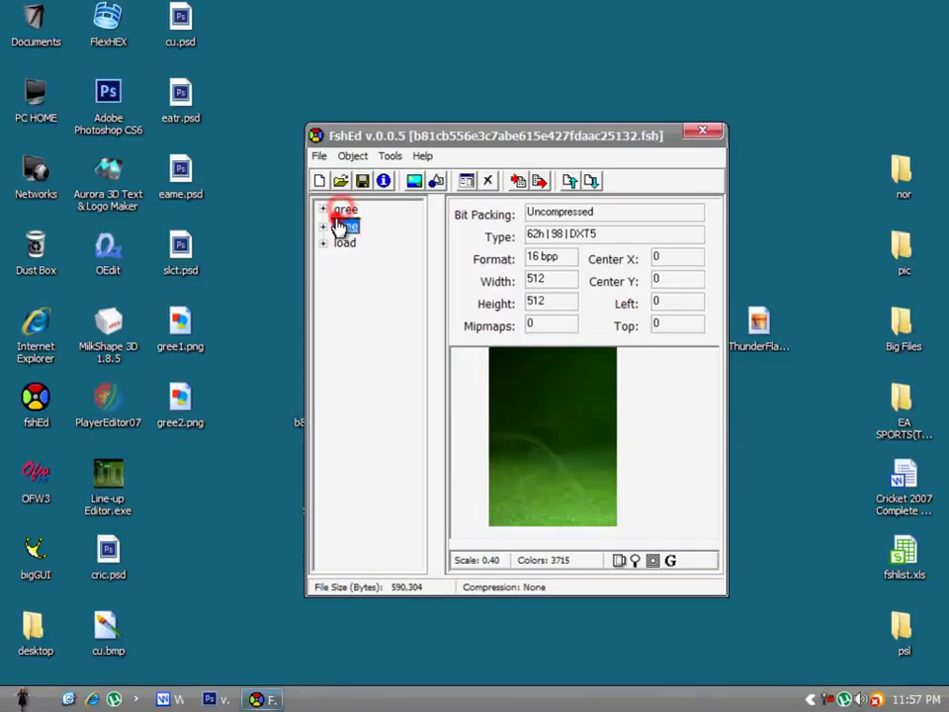
{"action": "left_click", "coordinate": [345, 211]}
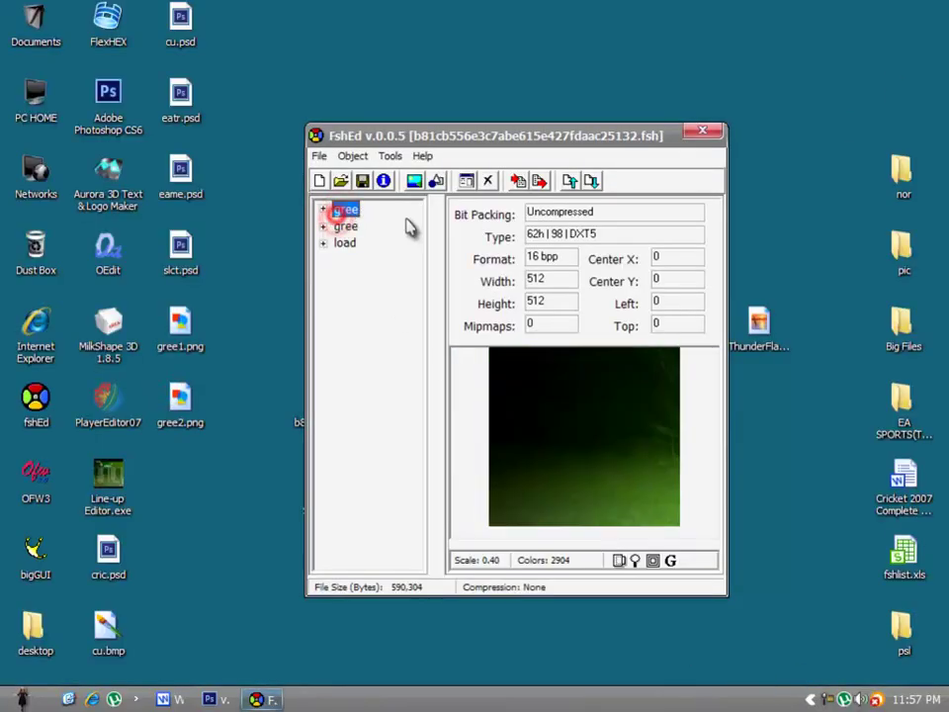
{"action": "left_click", "coordinate": [396, 158]}
{"action": "left_click", "coordinate": [427, 176]}
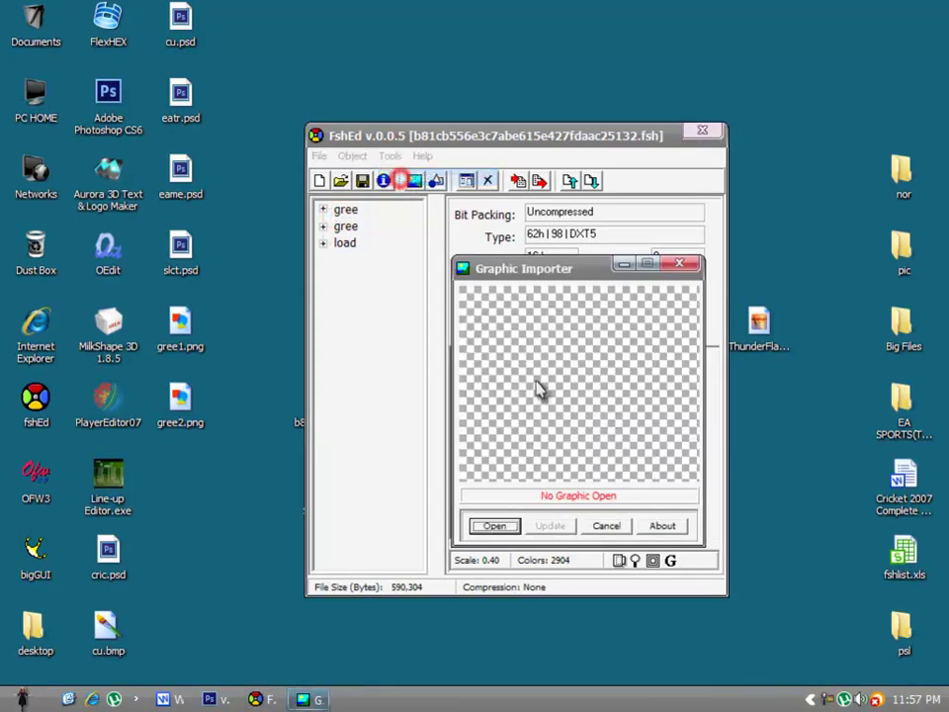
{"action": "left_click", "coordinate": [497, 526]}
{"action": "left_click", "coordinate": [554, 475]}
{"action": "left_click", "coordinate": [540, 529]}
{"action": "left_click", "coordinate": [348, 384]}
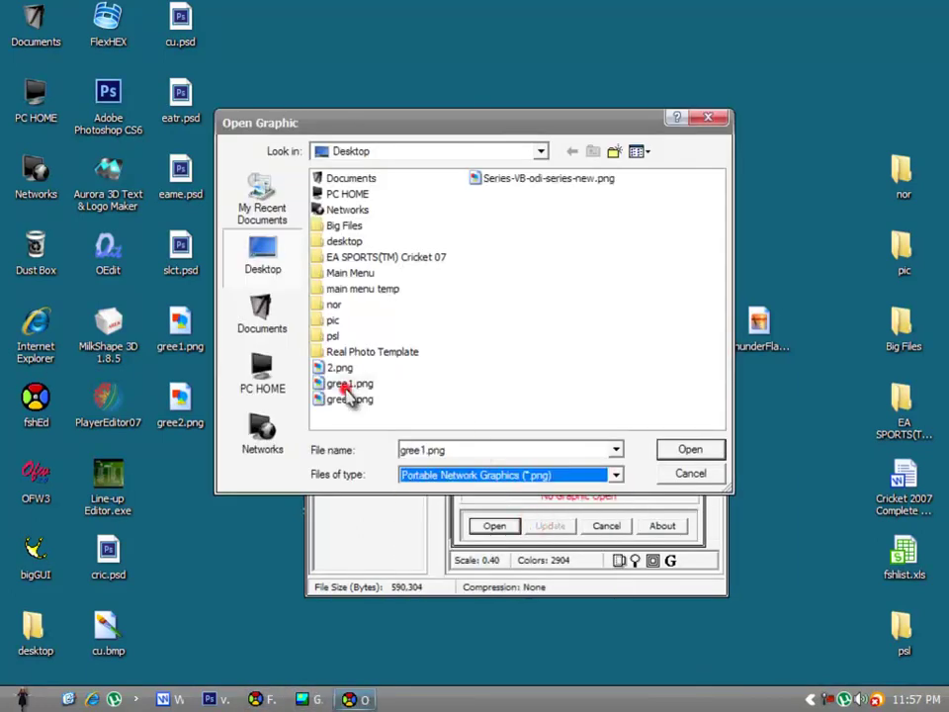
{"action": "double_click", "coordinate": [348, 386]}
{"action": "left_click", "coordinate": [551, 526]}
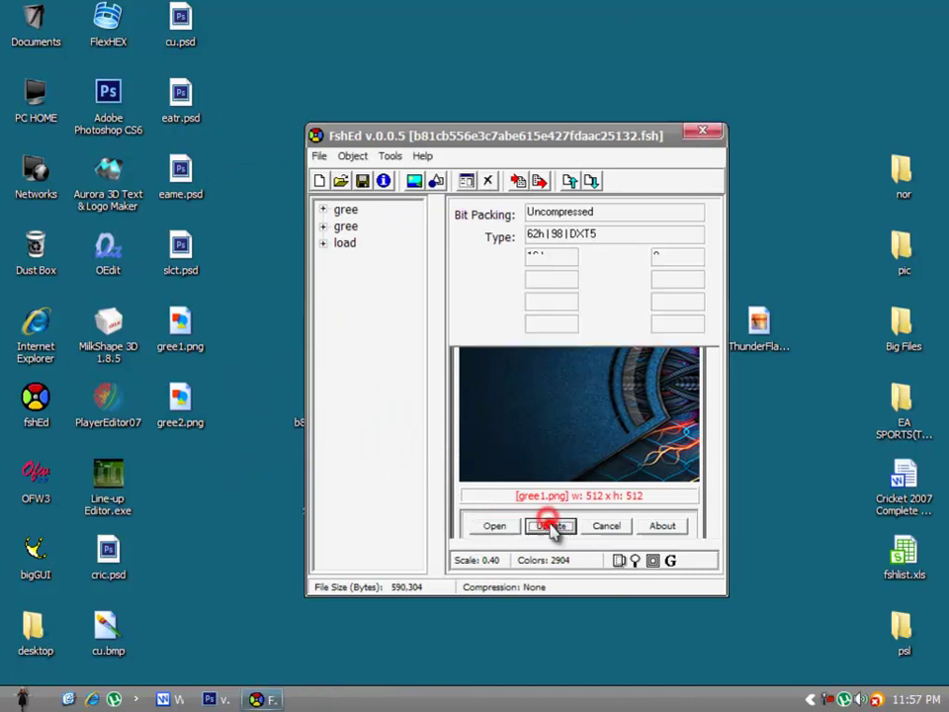
- Replace the second gree entry's graphic with gree2.png from the Desktop using the Graphic Importer
{"action": "left_click", "coordinate": [346, 226]}
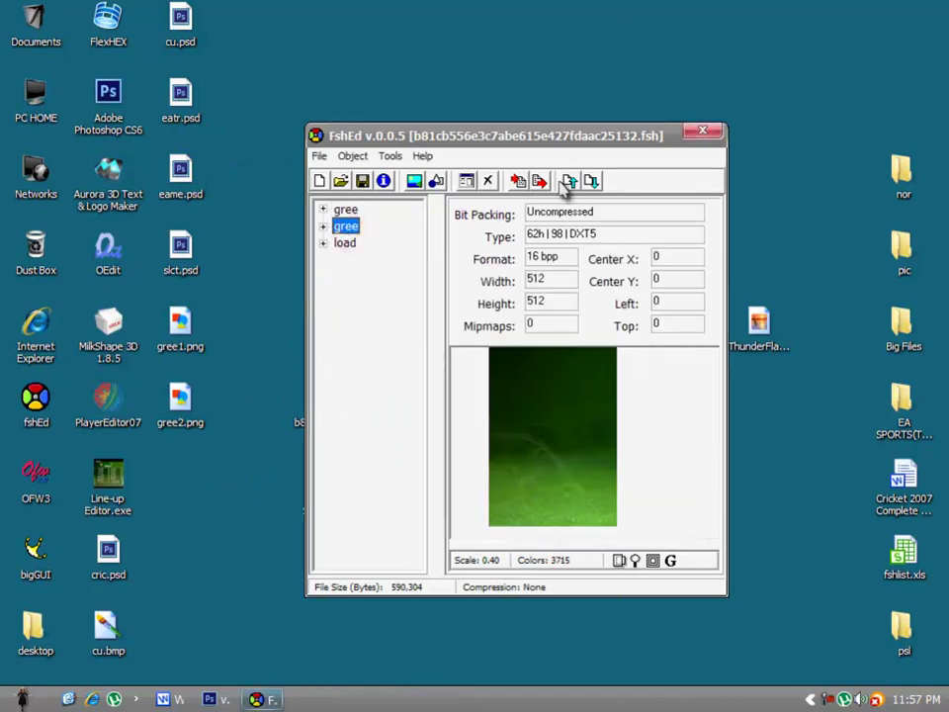
{"action": "left_click", "coordinate": [390, 156]}
{"action": "left_click", "coordinate": [396, 179]}
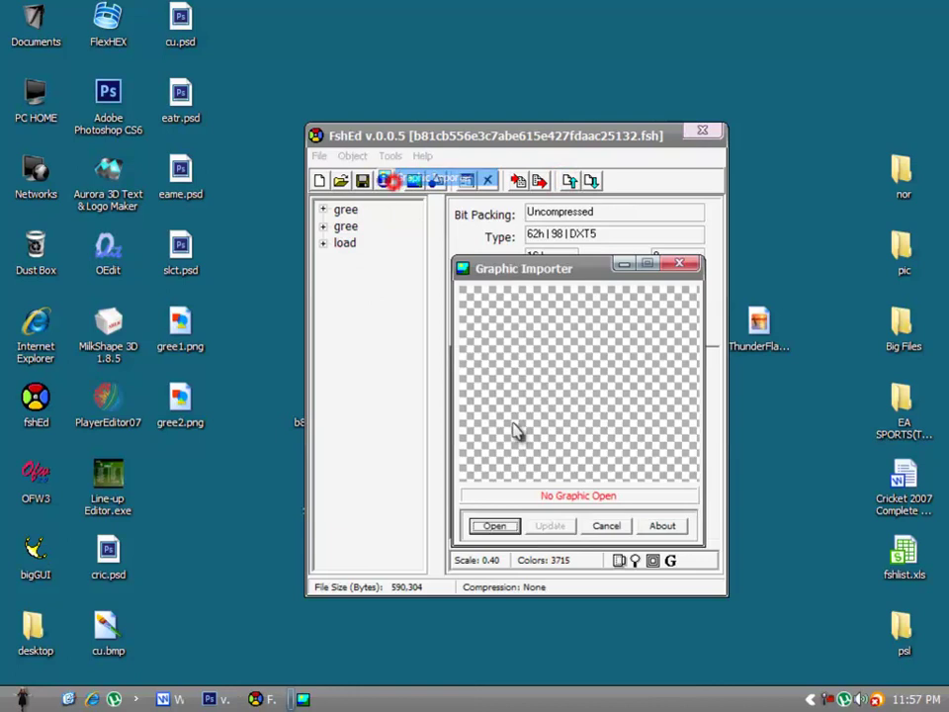
{"action": "left_click", "coordinate": [494, 525]}
{"action": "left_click", "coordinate": [534, 475]}
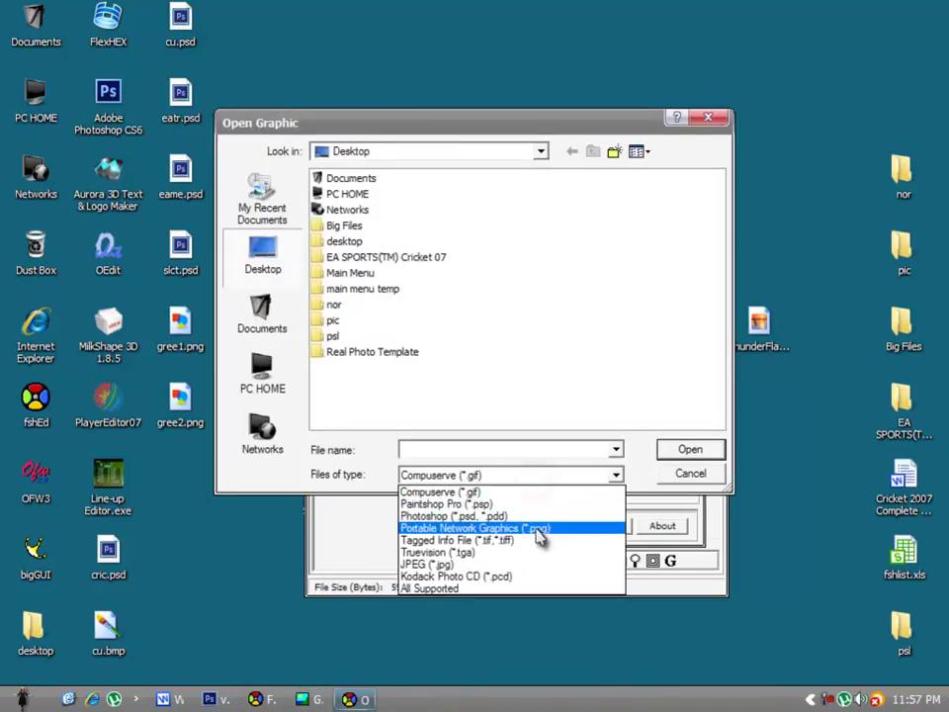
{"action": "left_click", "coordinate": [512, 529]}
{"action": "double_click", "coordinate": [356, 397]}
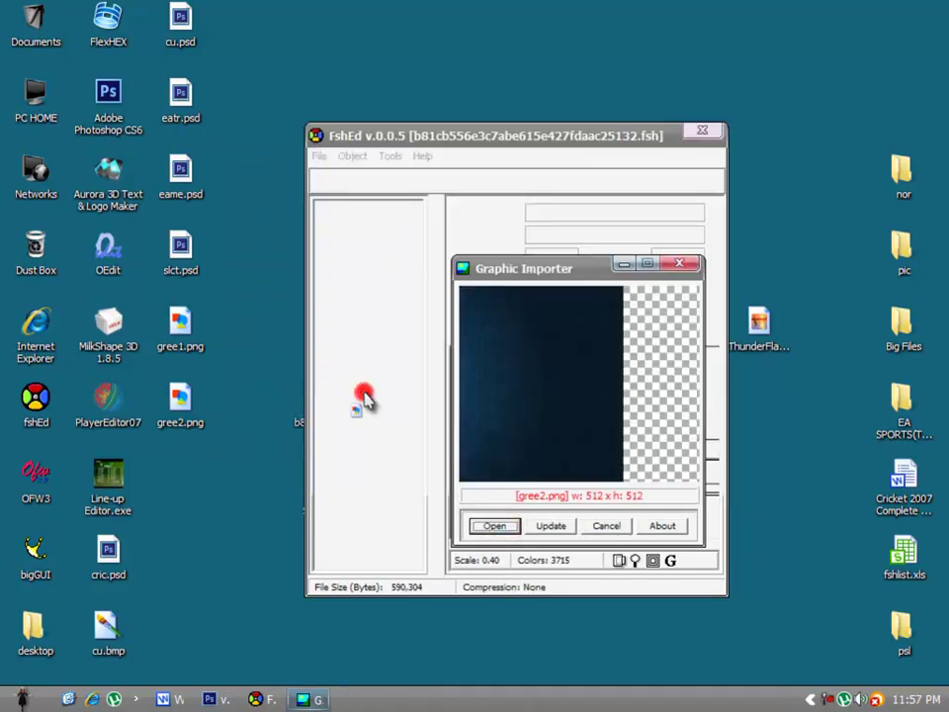
{"action": "left_click", "coordinate": [559, 523]}
- Check the replaced gree entries and preview the load entry's graphic in its own window
{"action": "left_click", "coordinate": [348, 226]}
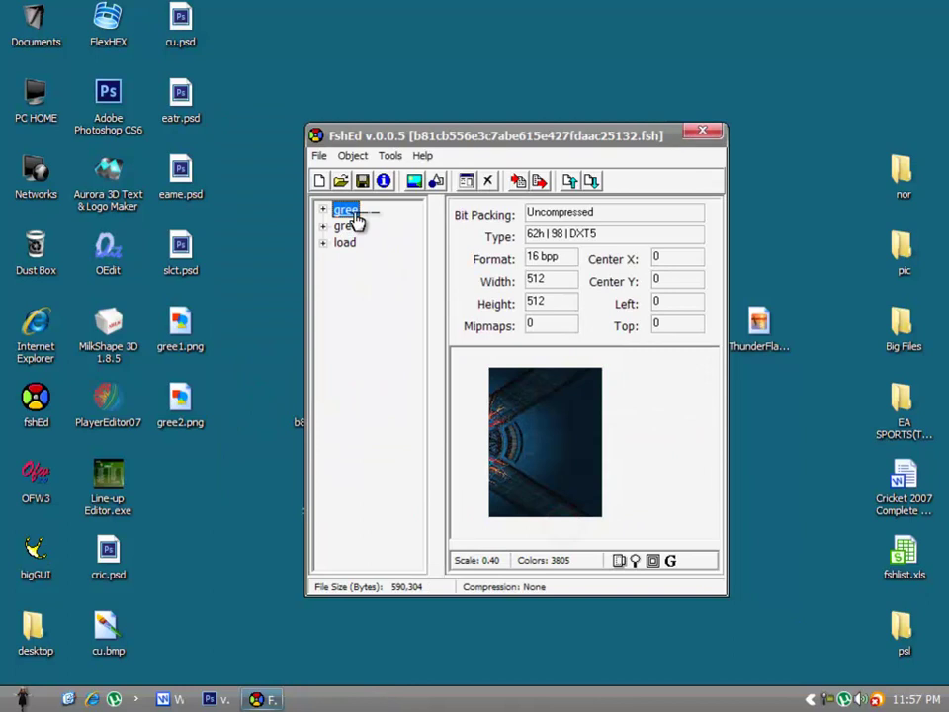
{"action": "left_click", "coordinate": [586, 181]}
{"action": "left_click", "coordinate": [345, 242]}
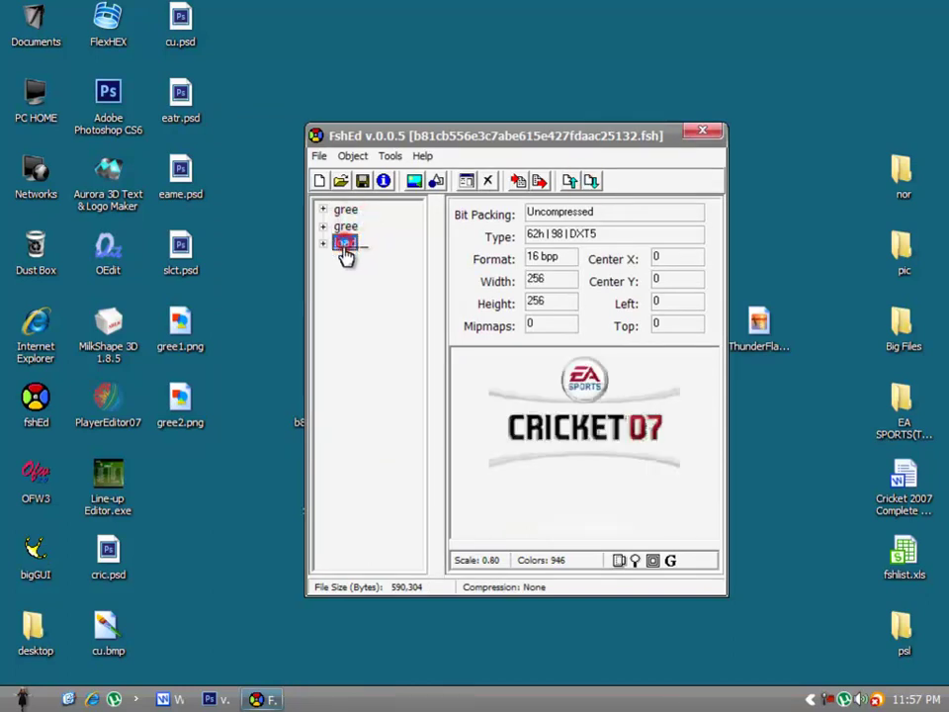
{"action": "left_click", "coordinate": [622, 560]}
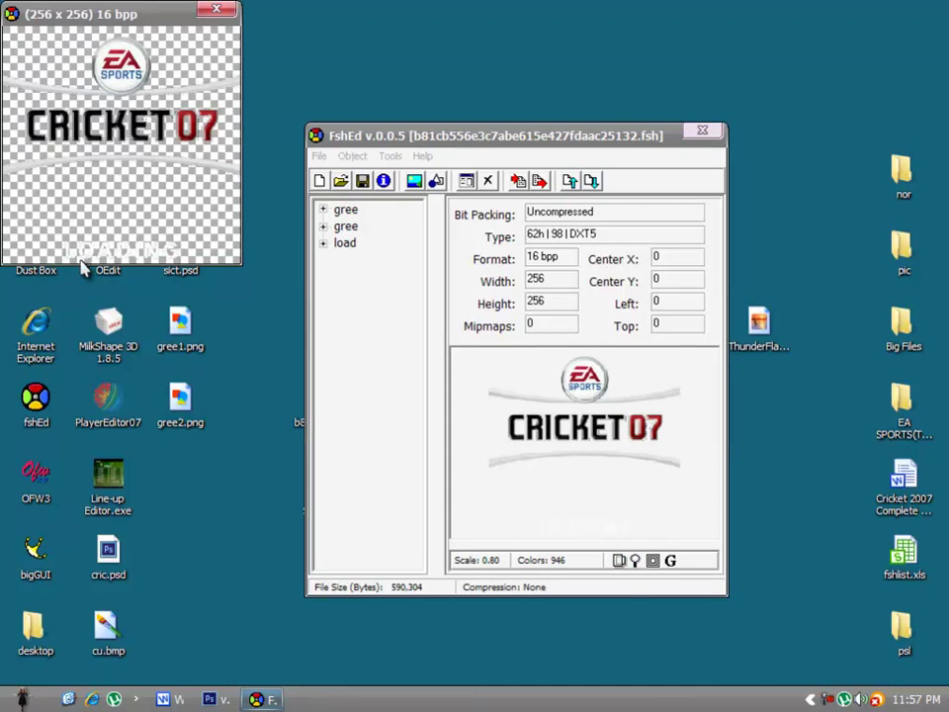
{"action": "left_click", "coordinate": [222, 10]}
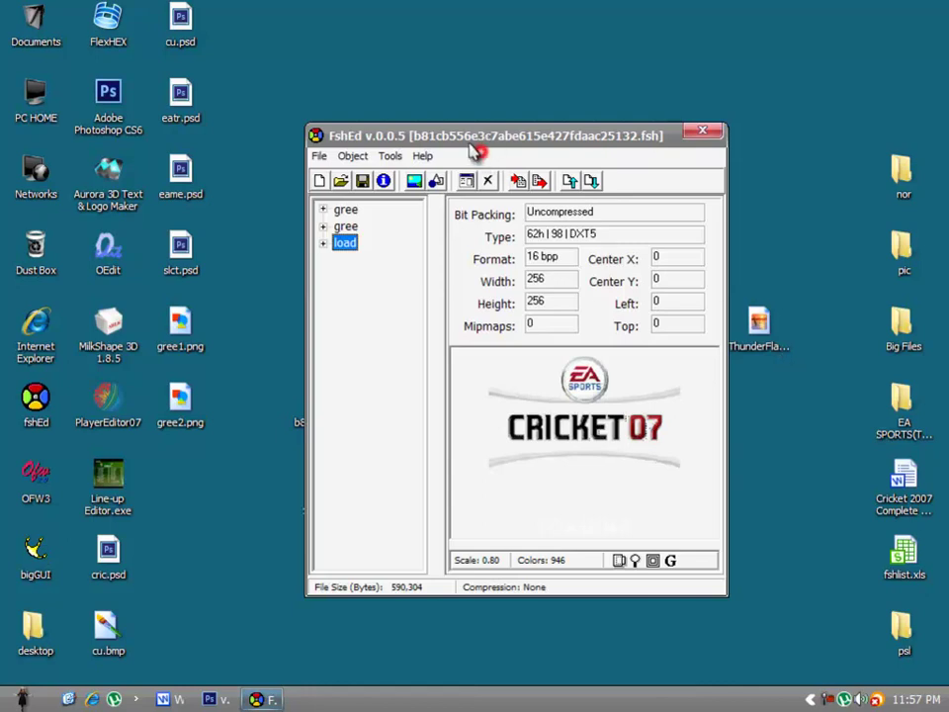
{"action": "left_click_drag", "start_coordinate": [477, 137], "coordinate": [326, 142]}
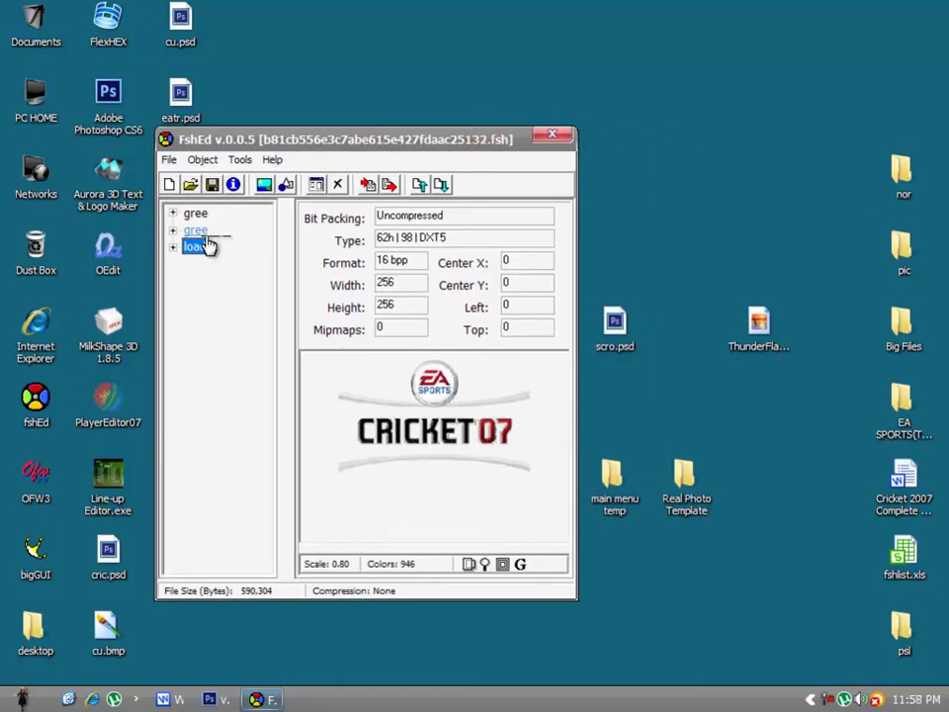
- Close FshEd and move the Main Menu folder beside the b81cb556e3c7abe615e427fdaac25132.fsh file on the Desktop
{"action": "left_click", "coordinate": [168, 161]}
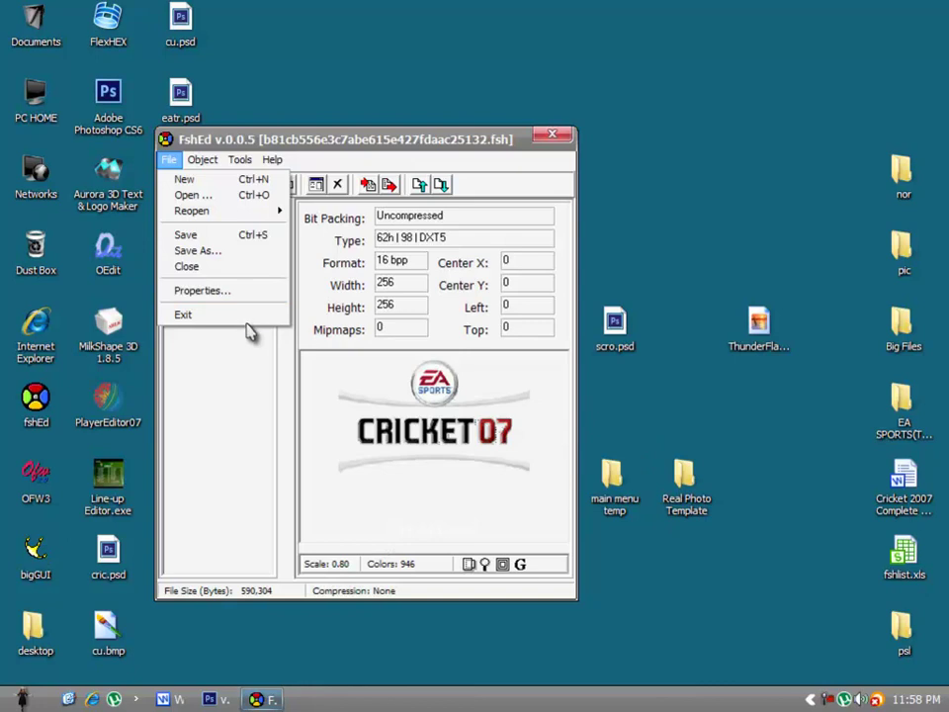
{"action": "left_click", "coordinate": [457, 147]}
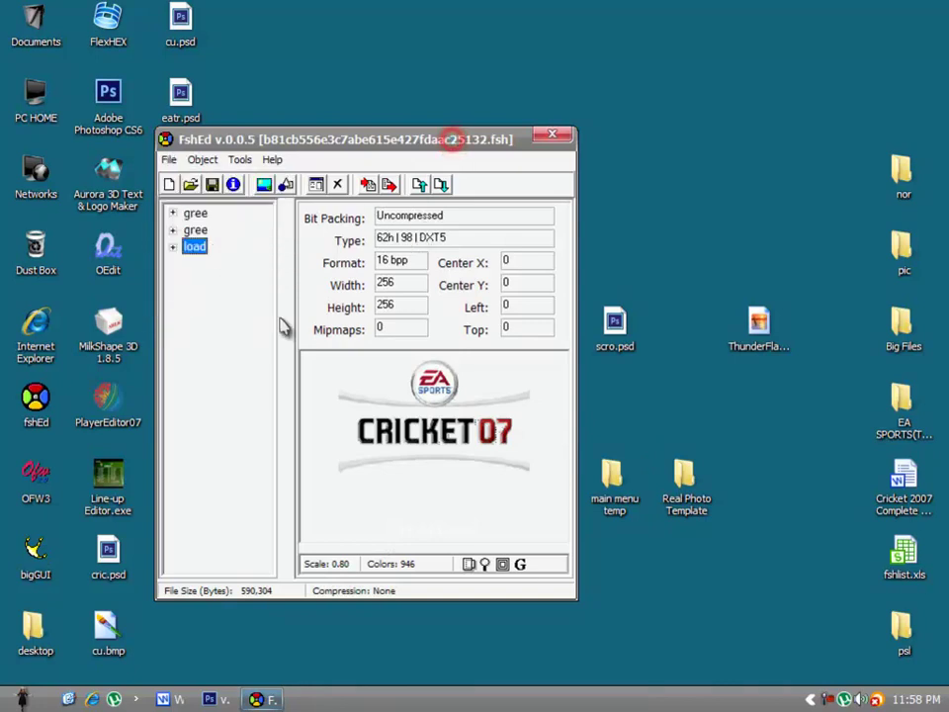
{"action": "left_click", "coordinate": [562, 134]}
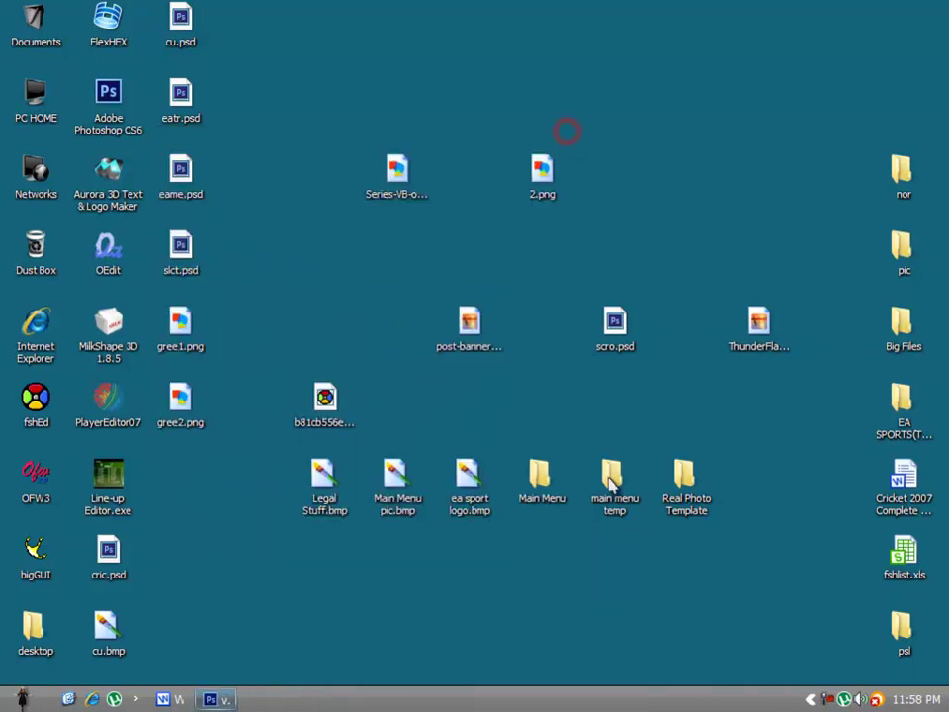
{"action": "left_click_drag", "start_coordinate": [546, 492], "coordinate": [375, 419]}
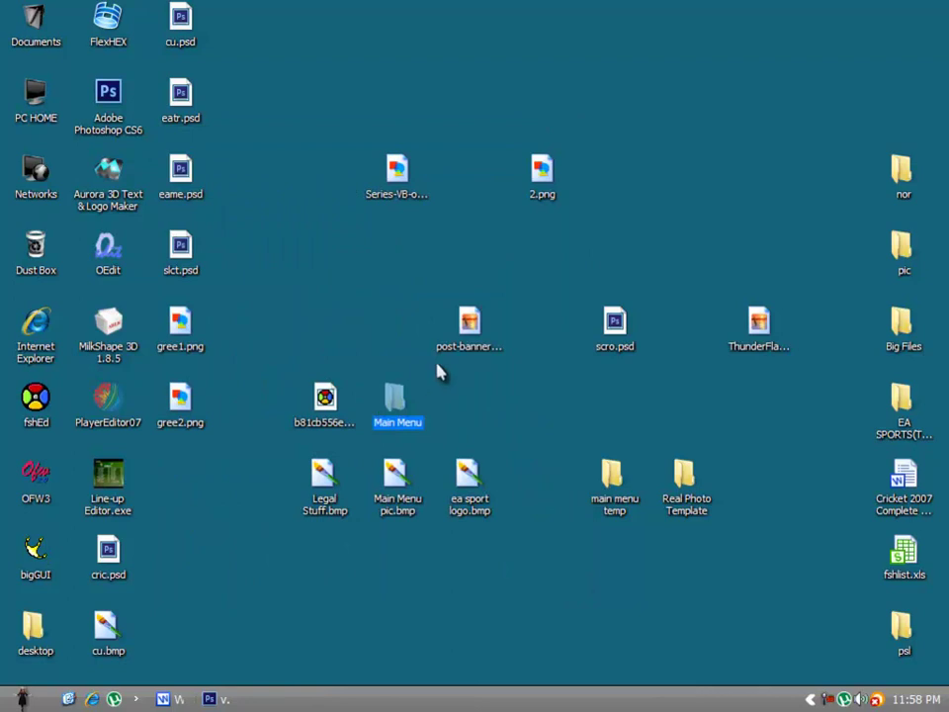
{"action": "key", "text": "super"}
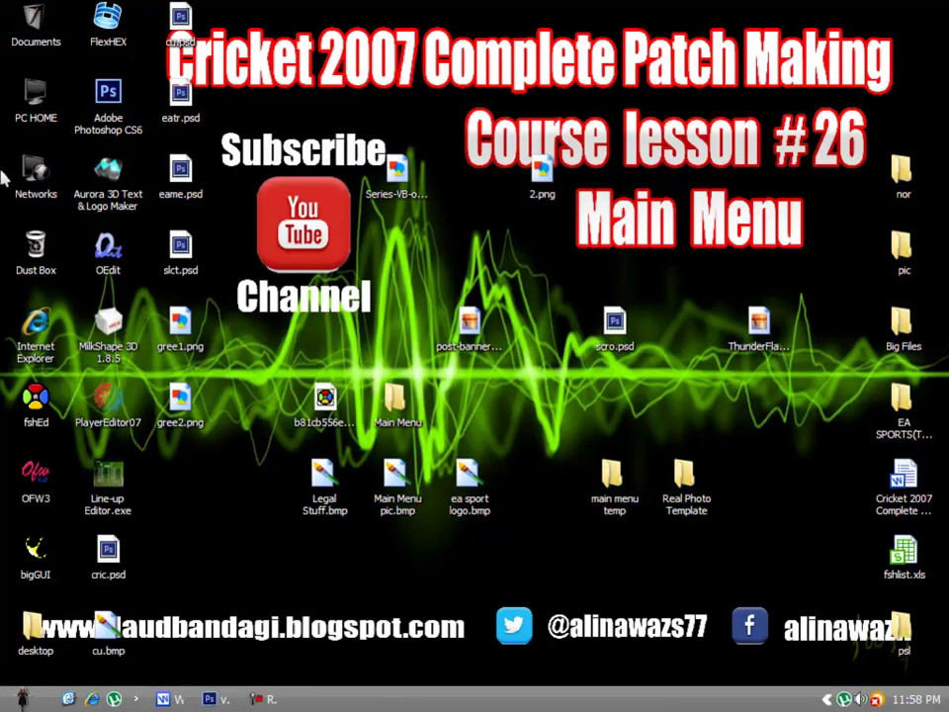
{"action": "left_click_drag", "start_coordinate": [405, 195], "coordinate": [615, 235]}
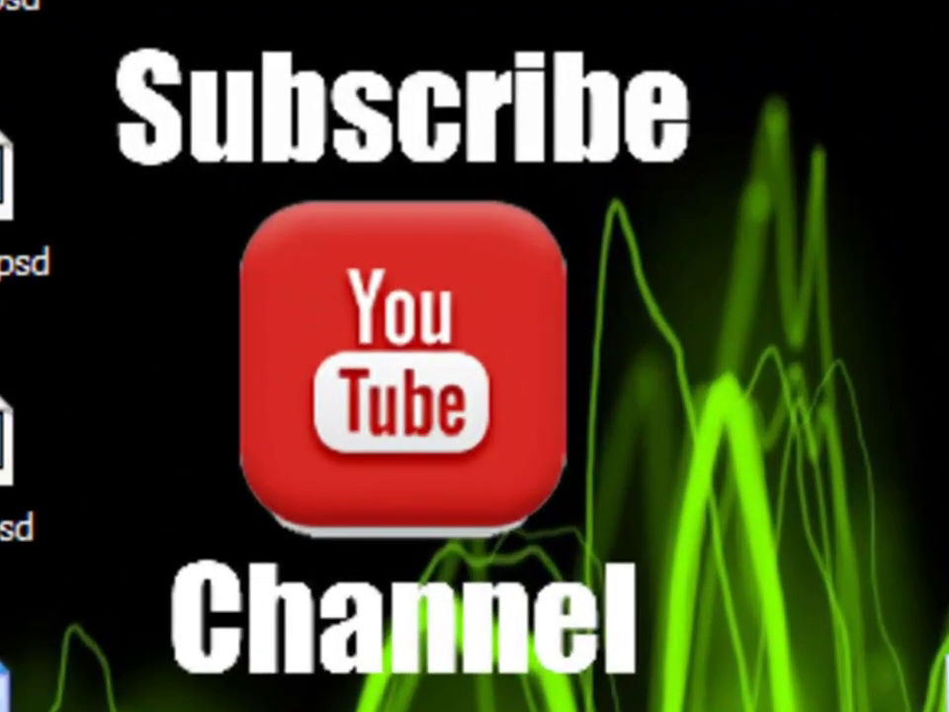